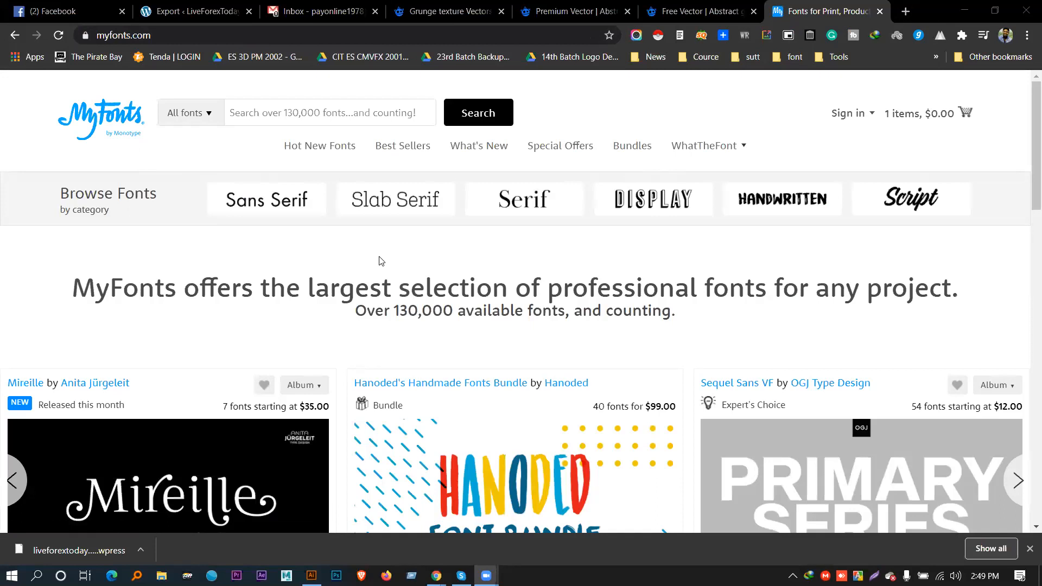
Open the Script fonts category
{"action": "scroll", "coordinate": [622, 311], "scroll_direction": "down", "scroll_amount": 1}
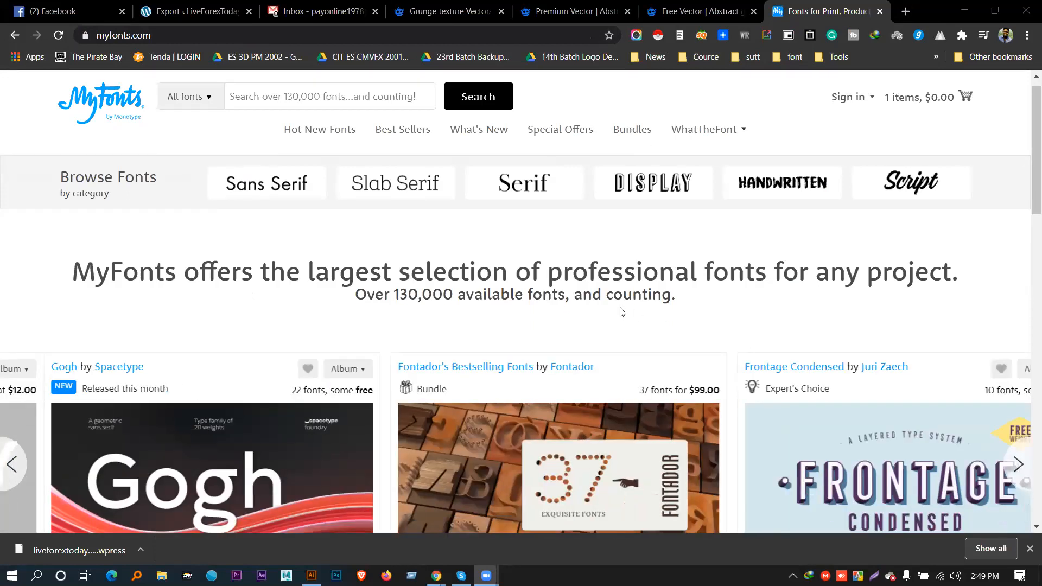
{"action": "scroll", "coordinate": [622, 311], "scroll_direction": "down", "scroll_amount": 1}
{"action": "left_click", "coordinate": [918, 142]}
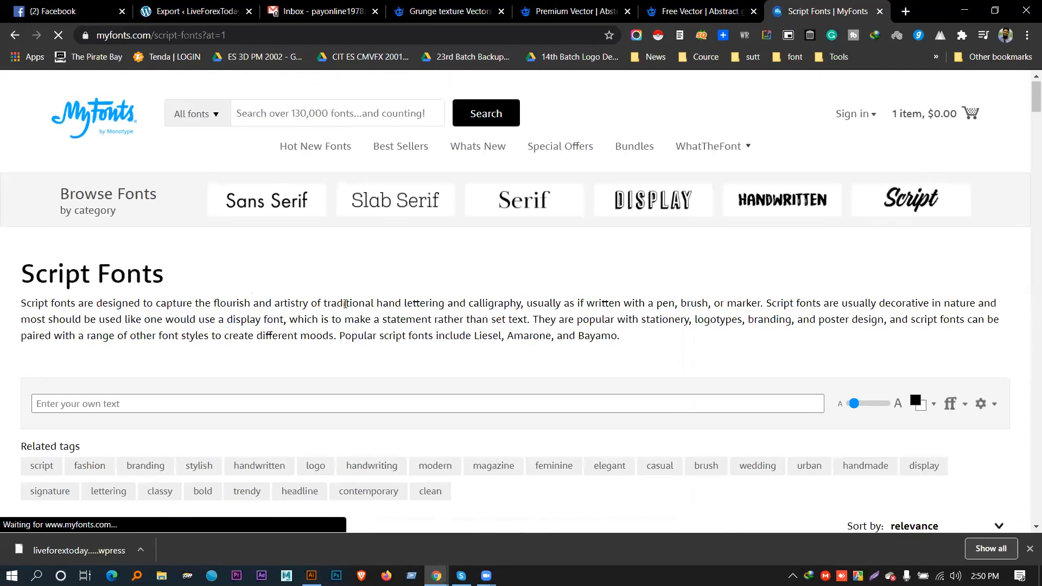
Examine the script font listings, comparing their sample previews and starting prices
{"action": "scroll", "coordinate": [188, 275], "scroll_direction": "down", "scroll_amount": 10}
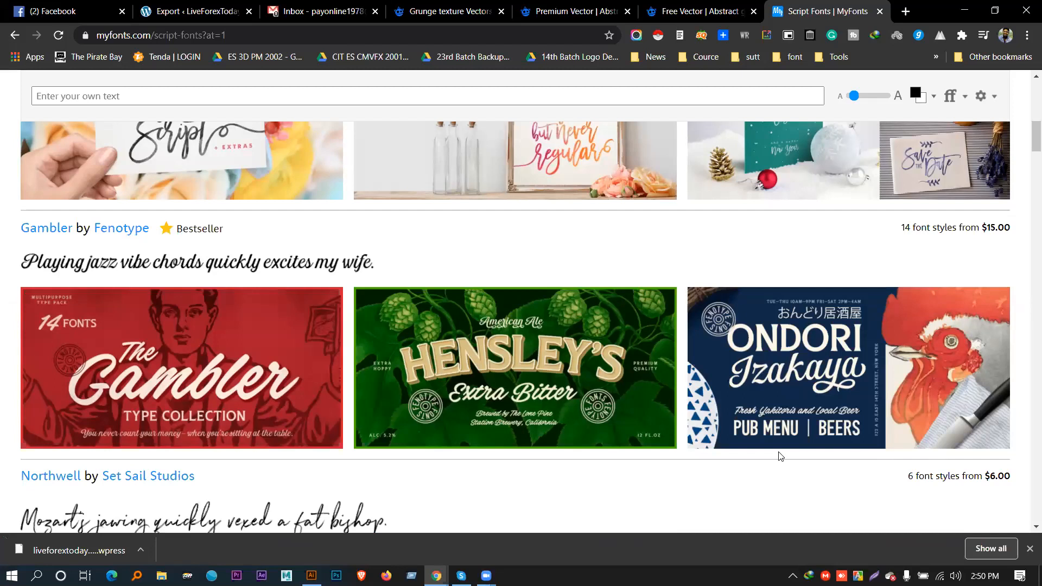
{"action": "left_click", "coordinate": [780, 457]}
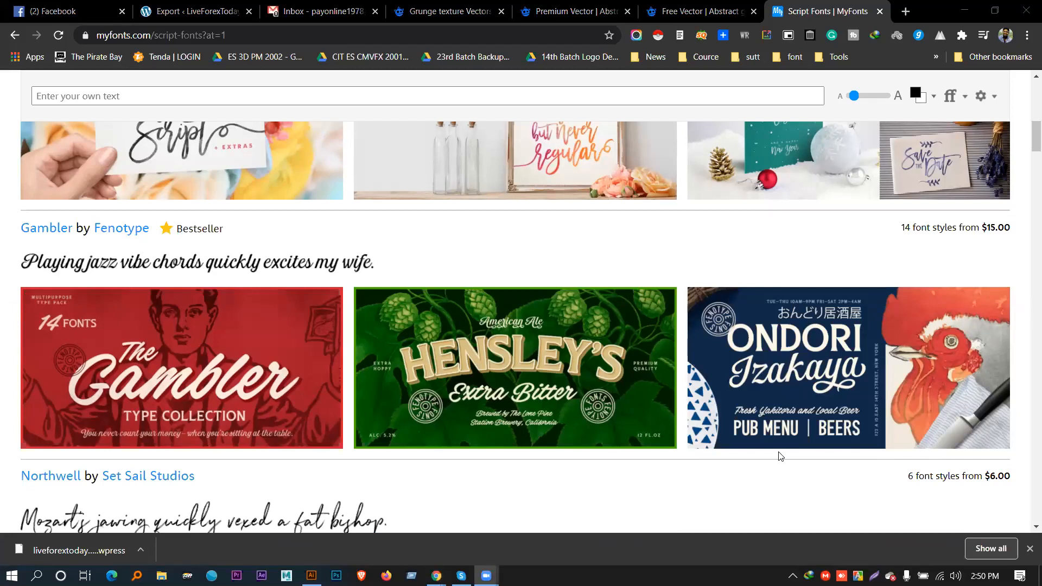
{"action": "scroll", "coordinate": [437, 321], "scroll_direction": "down", "scroll_amount": 10}
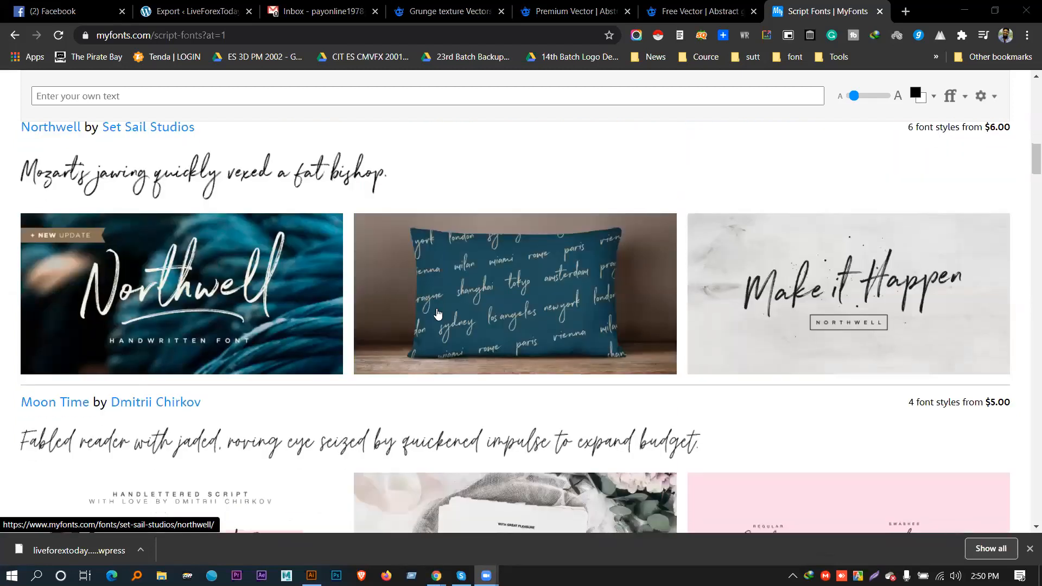
{"action": "scroll", "coordinate": [438, 314], "scroll_direction": "down", "scroll_amount": 15}
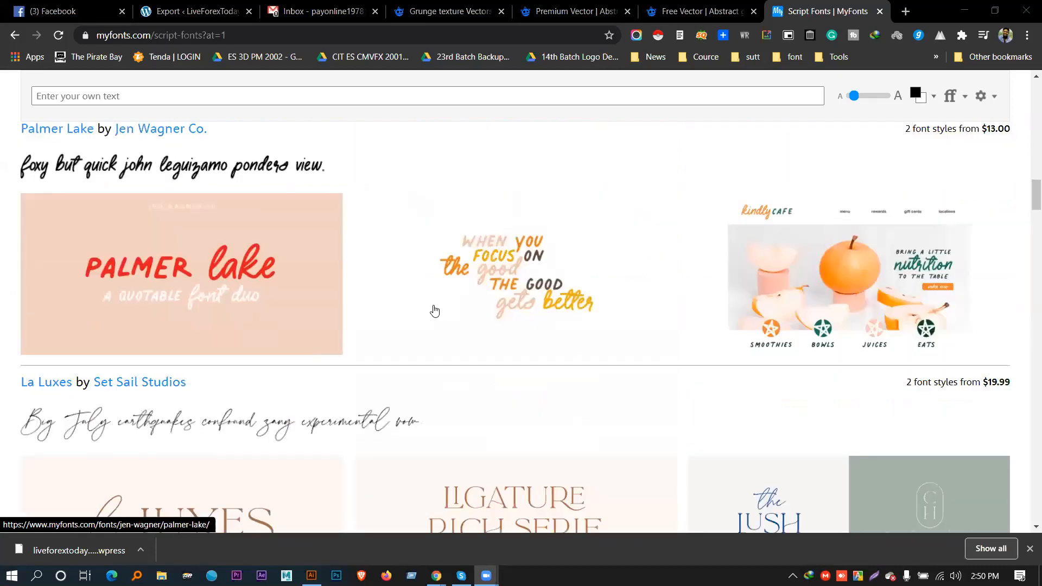
{"action": "scroll", "coordinate": [466, 350], "scroll_direction": "down", "scroll_amount": 8}
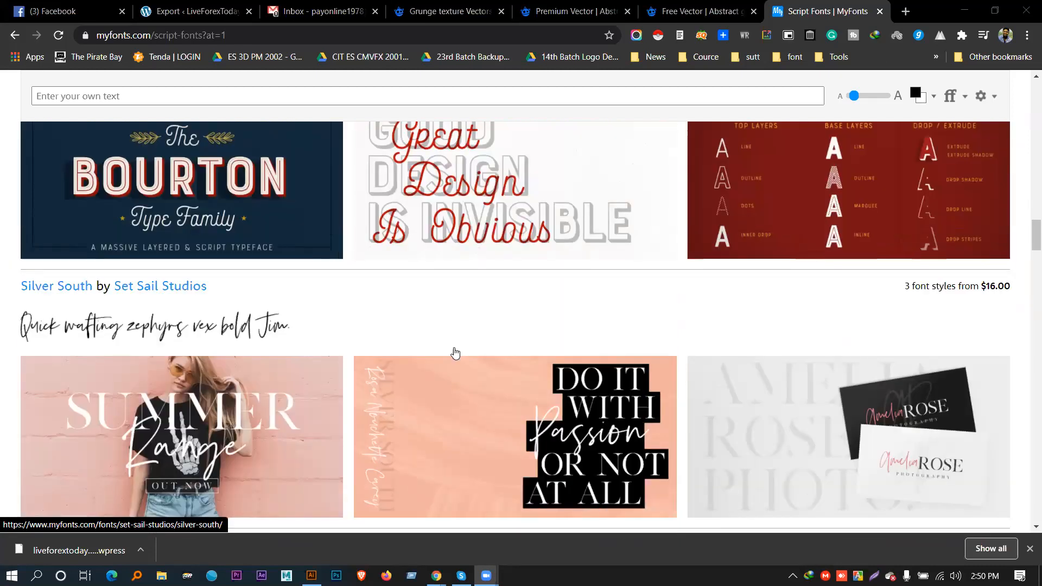
{"action": "scroll", "coordinate": [451, 358], "scroll_direction": "down", "scroll_amount": 15}
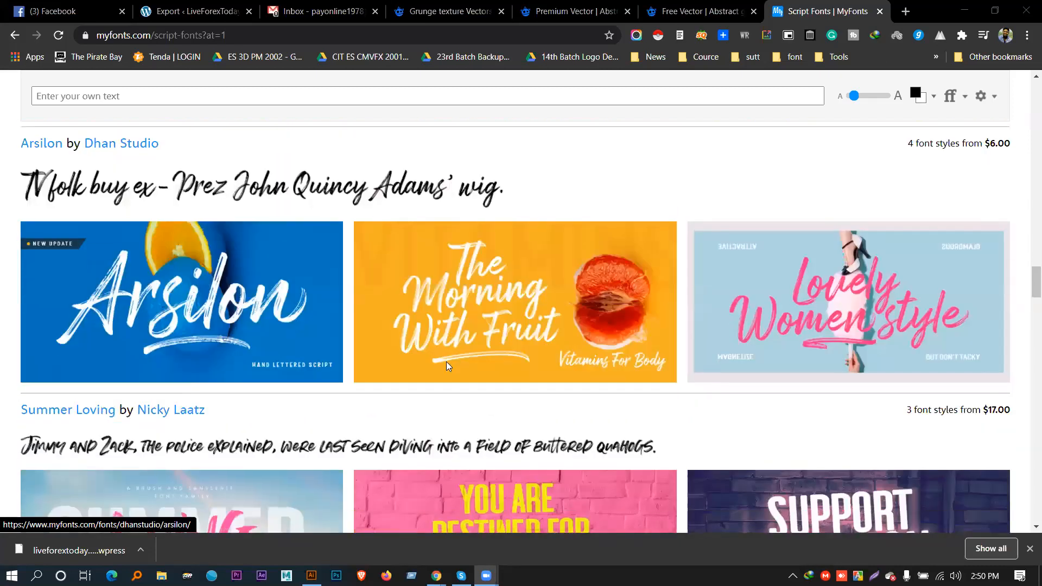
{"action": "scroll", "coordinate": [446, 369], "scroll_direction": "down", "scroll_amount": 8}
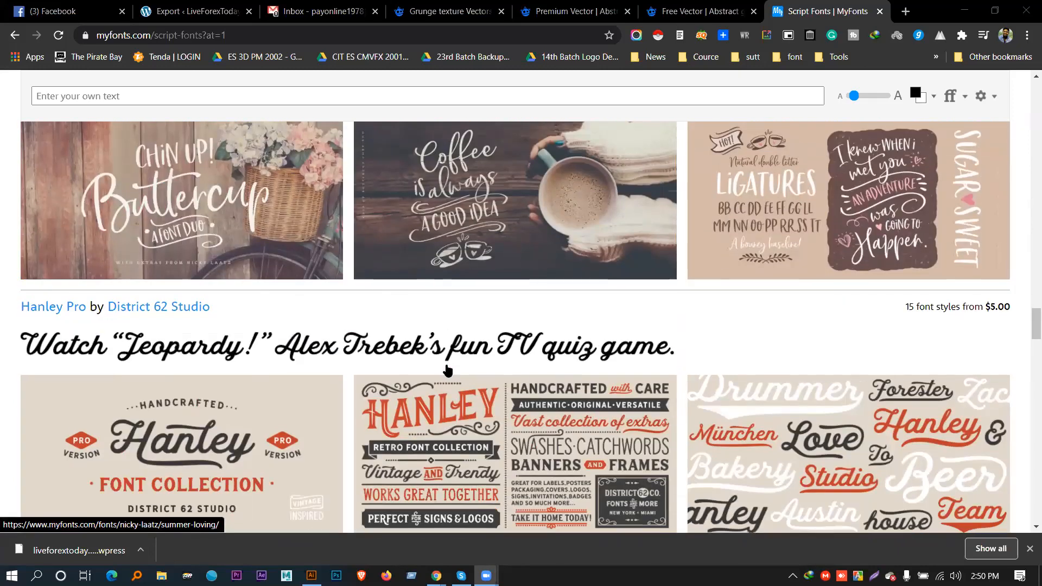
{"action": "scroll", "coordinate": [445, 373], "scroll_direction": "down", "scroll_amount": 3}
{"action": "scroll", "coordinate": [445, 358], "scroll_direction": "up", "scroll_amount": 20}
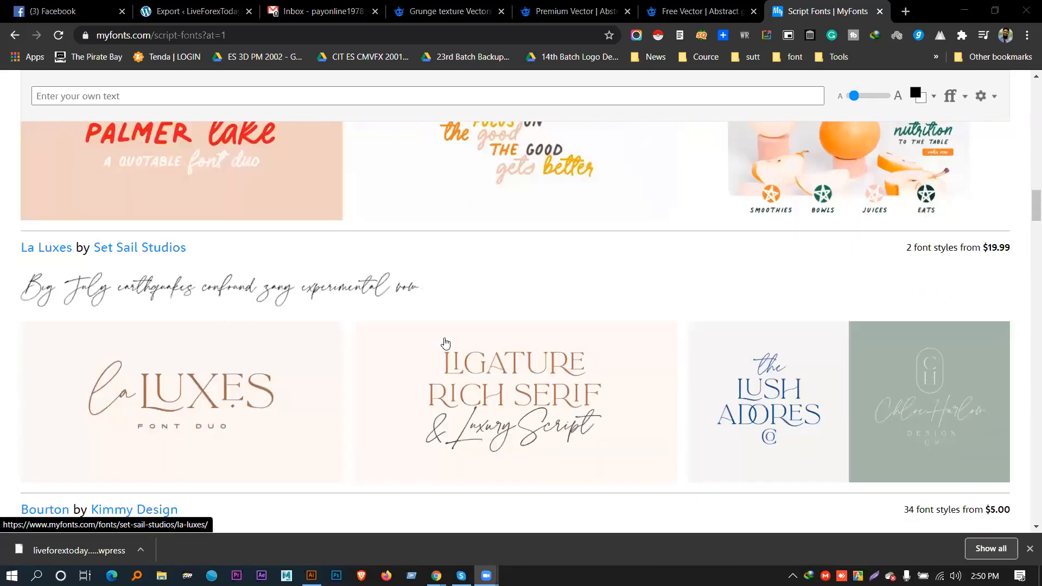
{"action": "scroll", "coordinate": [444, 339], "scroll_direction": "up", "scroll_amount": 10}
{"action": "scroll", "coordinate": [42, 209], "scroll_direction": "down", "scroll_amount": 5}
Filter the fonts by the script tag and open the Quintana font family by Jonahfonts
{"action": "left_click", "coordinate": [42, 196]}
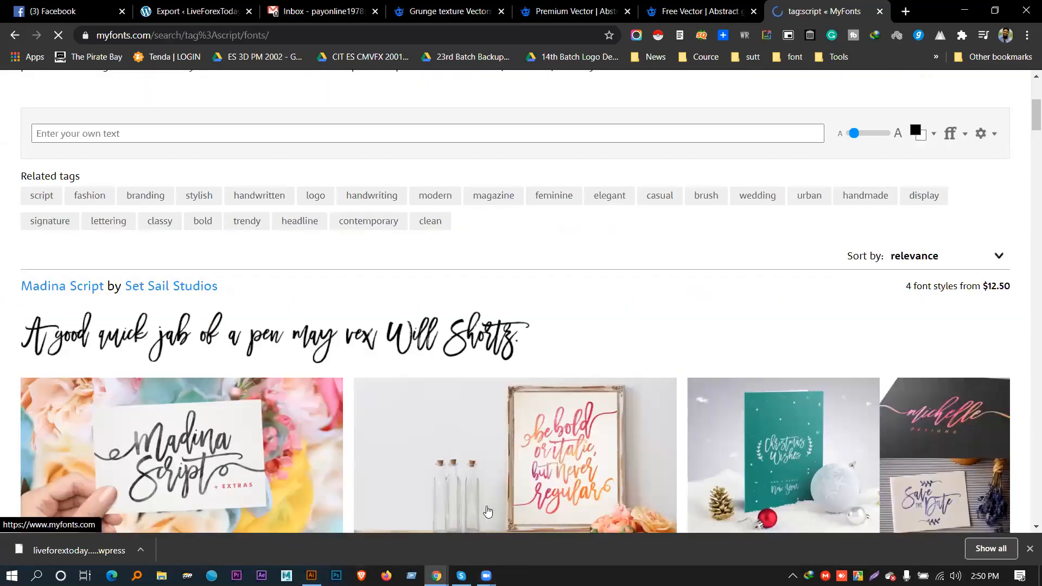
{"action": "scroll", "coordinate": [293, 333], "scroll_direction": "down", "scroll_amount": 6}
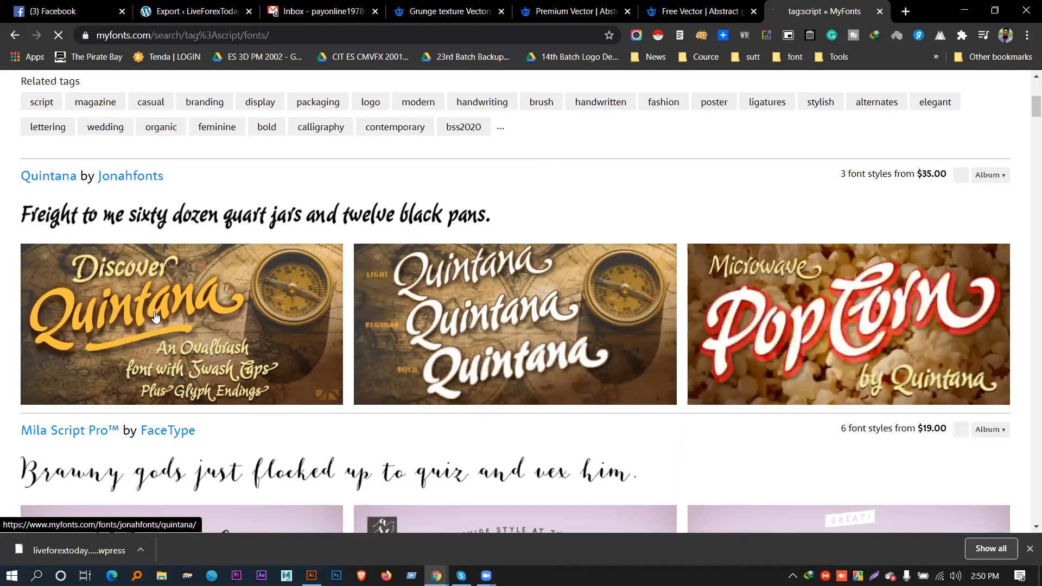
{"action": "left_click", "coordinate": [154, 315]}
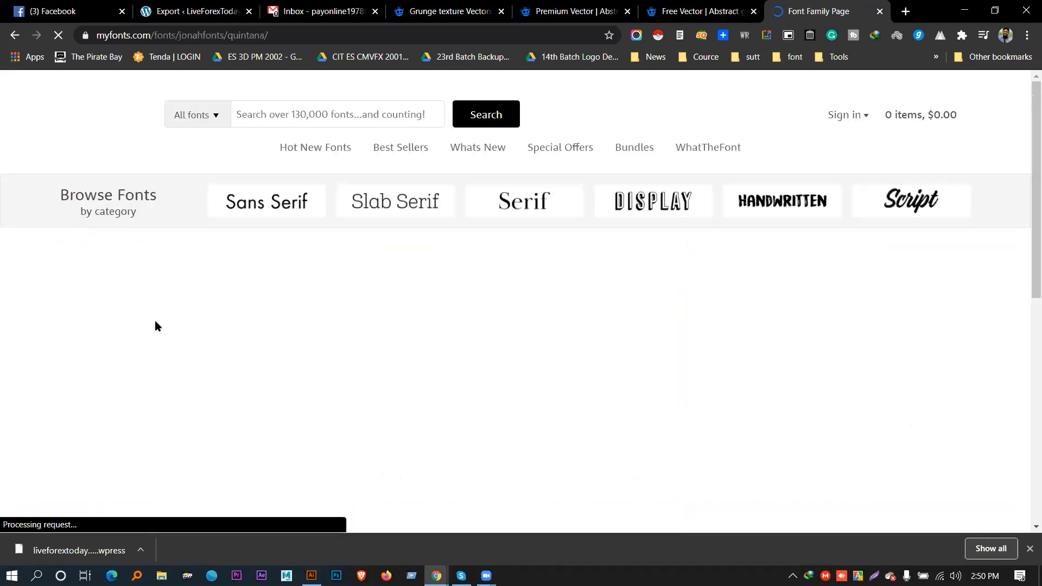
Check the individual style prices of the Quintana family
{"action": "scroll", "coordinate": [365, 334], "scroll_direction": "down", "scroll_amount": 1}
{"action": "scroll", "coordinate": [365, 335], "scroll_direction": "down", "scroll_amount": 7}
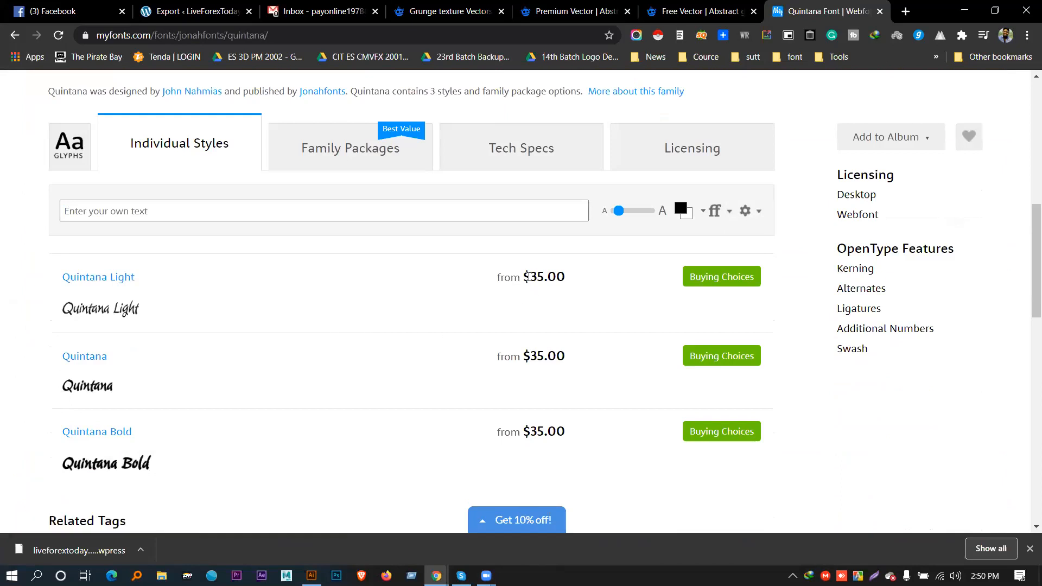
{"action": "left_click_drag", "start_coordinate": [529, 276], "coordinate": [568, 281]}
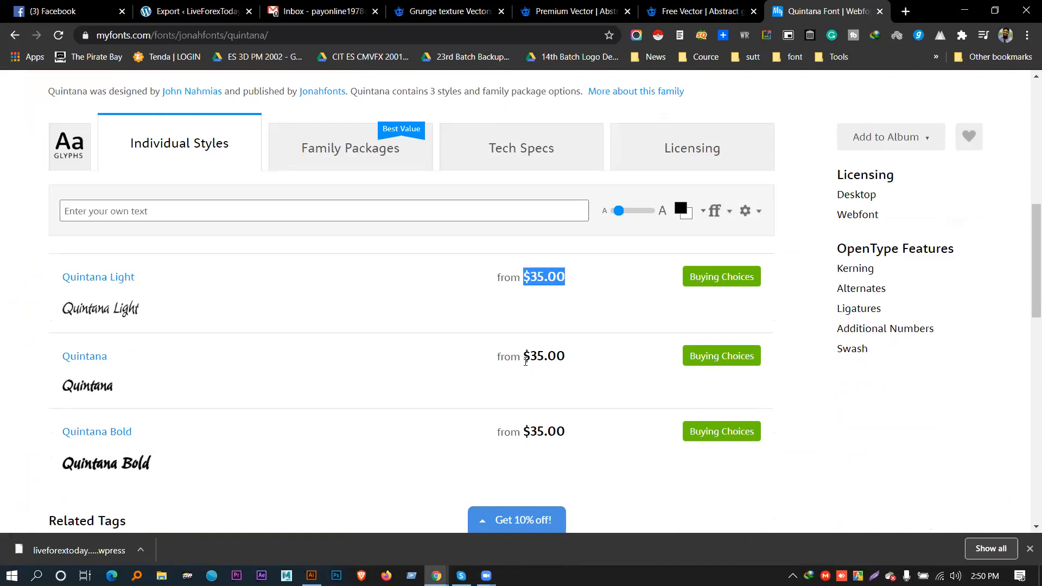
{"action": "left_click_drag", "start_coordinate": [525, 359], "coordinate": [579, 365]}
{"action": "scroll", "coordinate": [514, 450], "scroll_direction": "down", "scroll_amount": 2}
{"action": "scroll", "coordinate": [524, 401], "scroll_direction": "up", "scroll_amount": 2}
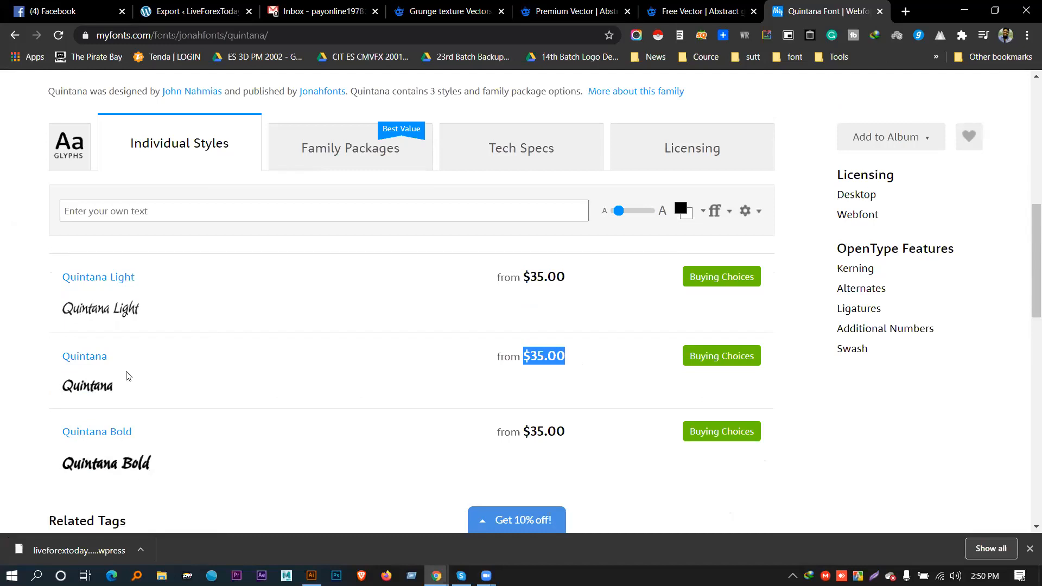
Enter a person's first name as the sample text for the Quintana styles and enlarge the preview size
{"action": "left_click", "coordinate": [117, 209]}
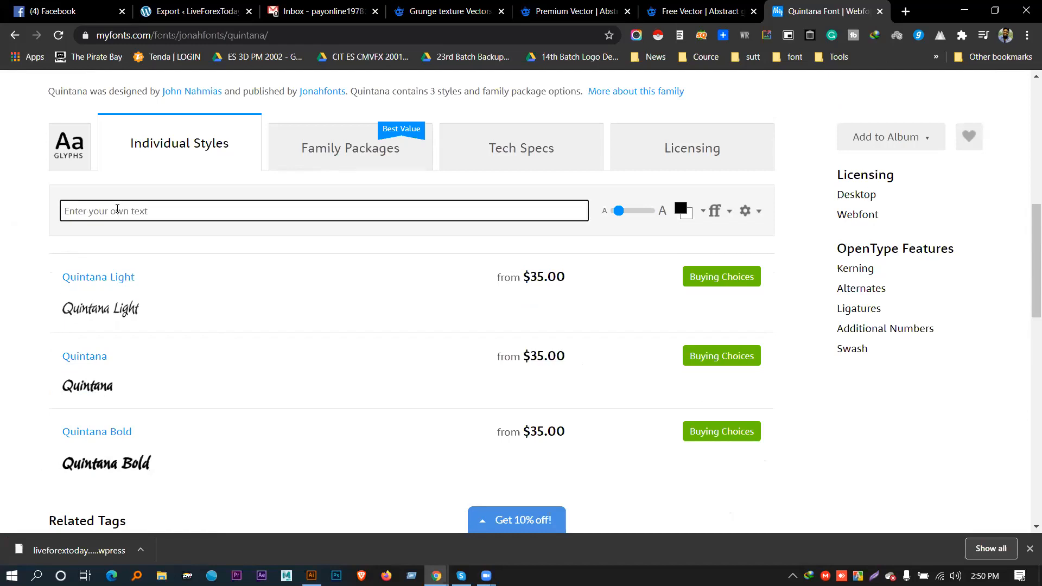
{"action": "type", "text": "Shahadat"}
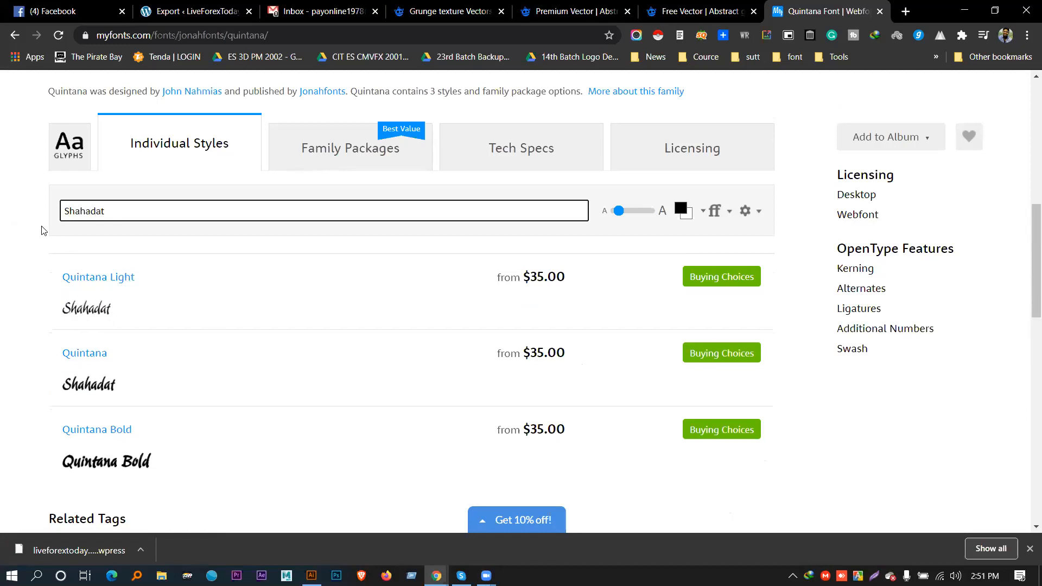
{"action": "scroll", "coordinate": [97, 262], "scroll_direction": "down", "scroll_amount": 1}
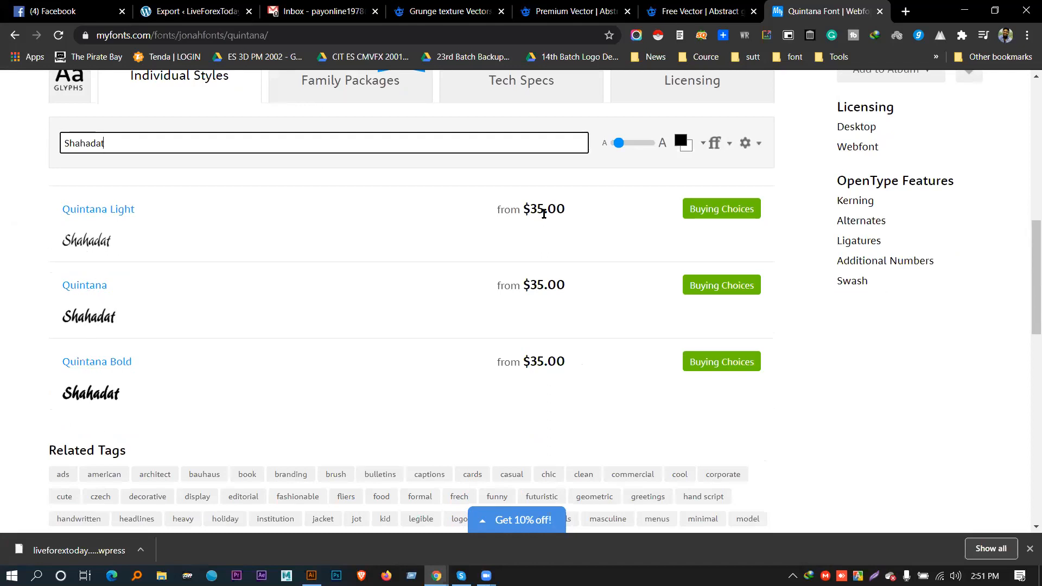
{"action": "left_click_drag", "start_coordinate": [624, 144], "coordinate": [633, 144]}
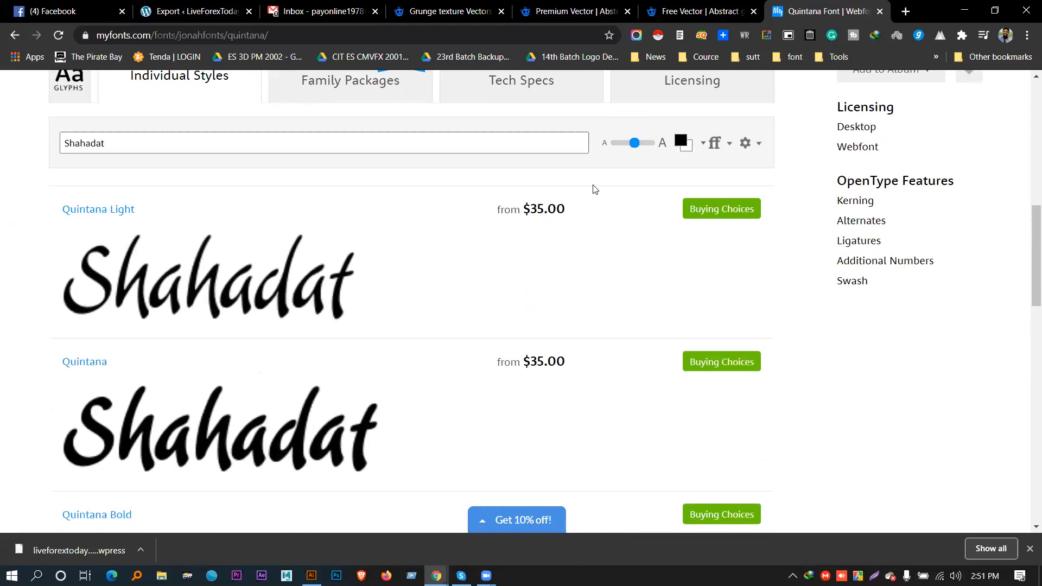
Capture the name preview in the regular Quintana style as a screenshot region of about 452x155 pixels and copy it
{"action": "scroll", "coordinate": [465, 288], "scroll_direction": "down", "scroll_amount": 1}
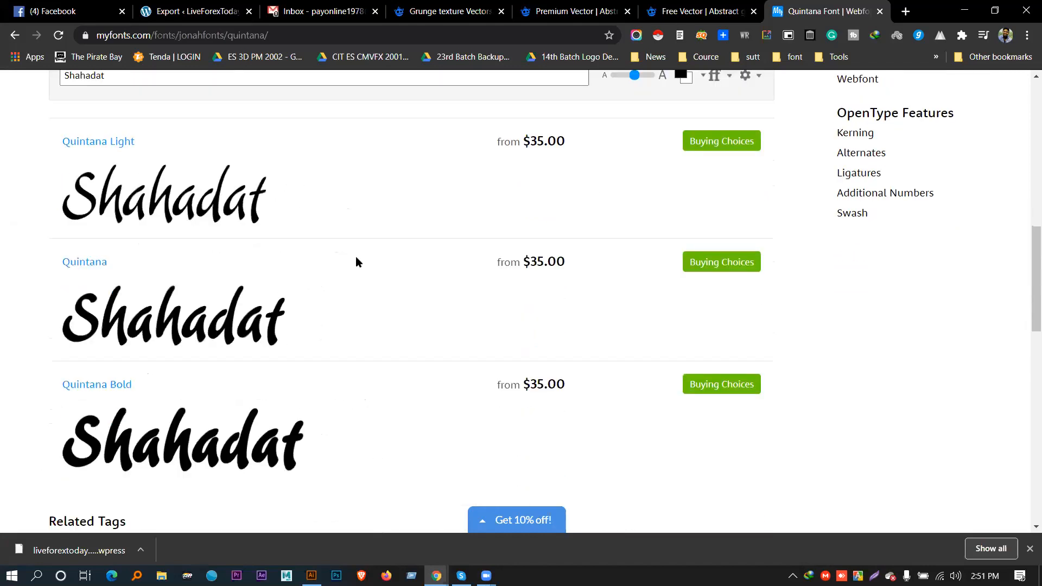
{"action": "scroll", "coordinate": [325, 252], "scroll_direction": "down", "scroll_amount": 2}
{"action": "scroll", "coordinate": [247, 326], "scroll_direction": "up", "scroll_amount": 2}
{"action": "scroll", "coordinate": [366, 174], "scroll_direction": "up", "scroll_amount": 1}
{"action": "scroll", "coordinate": [268, 206], "scroll_direction": "down", "scroll_amount": 1}
{"action": "scroll", "coordinate": [190, 273], "scroll_direction": "down", "scroll_amount": 1}
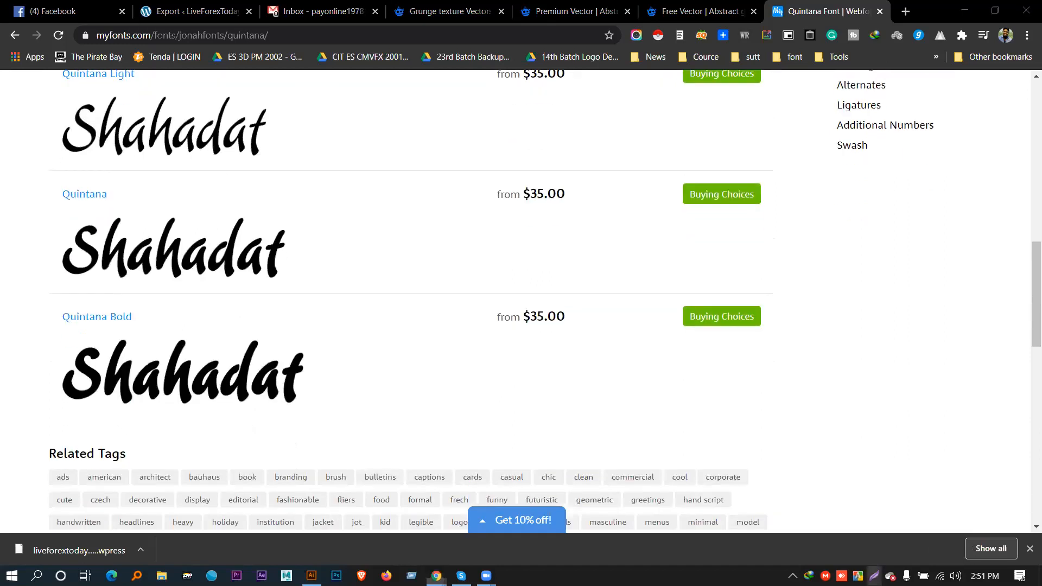
{"action": "left_click", "coordinate": [874, 575]}
{"action": "left_click_drag", "start_coordinate": [48, 206], "coordinate": [292, 290]}
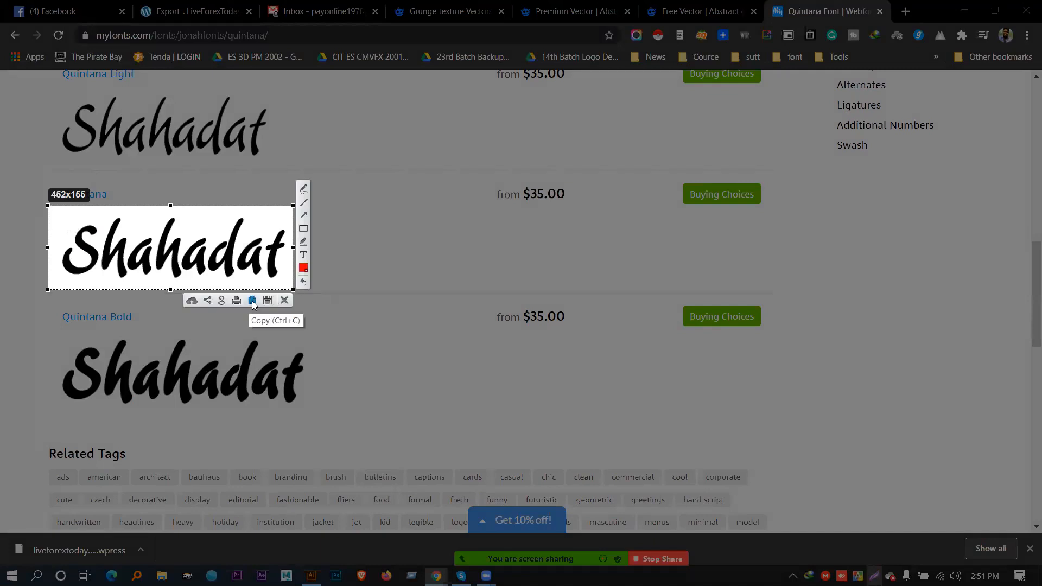
{"action": "left_click", "coordinate": [254, 303]}
Switch to Illustrator, paste the captured name image and enlarge it to about 604 px wide
{"action": "key", "text": "alt+Tab"}
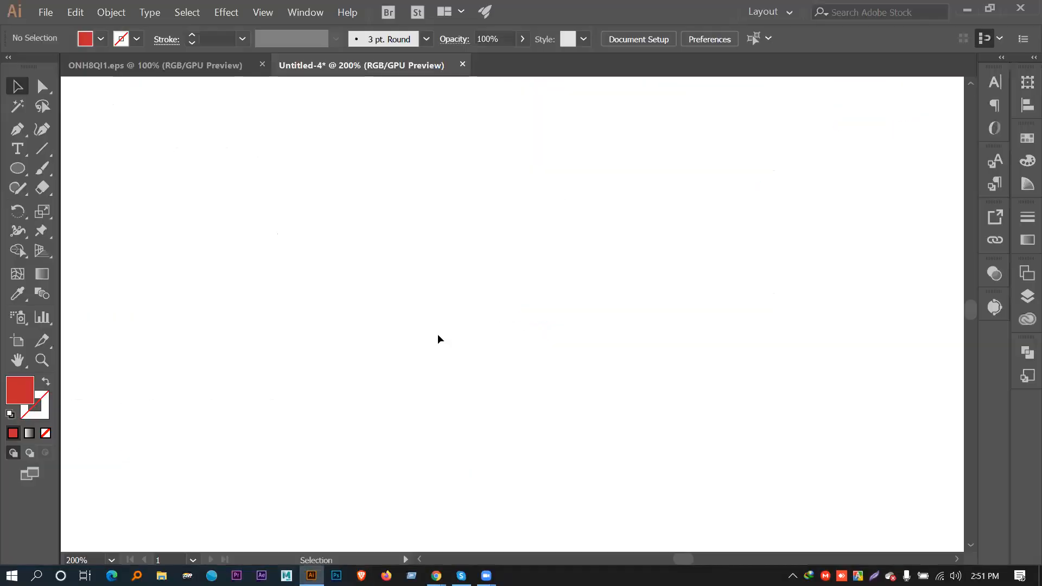
{"action": "key", "text": "ctrl+v"}
{"action": "left_click_drag", "start_coordinate": [760, 397], "coordinate": [840, 427]}
Apply Image Trace with the default preset to the pasted name, expand the result and ungroup it
{"action": "left_click", "coordinate": [325, 39]}
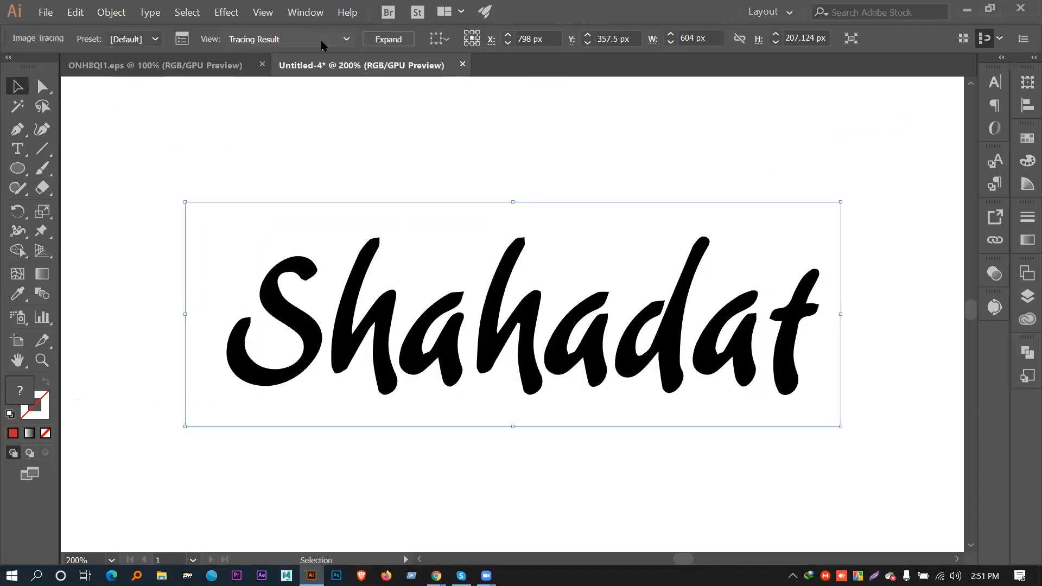
{"action": "left_click", "coordinate": [402, 39]}
{"action": "right_click", "coordinate": [783, 217]}
{"action": "left_click", "coordinate": [819, 314]}
Delete the white background around the traced lettering
{"action": "left_click", "coordinate": [865, 293]}
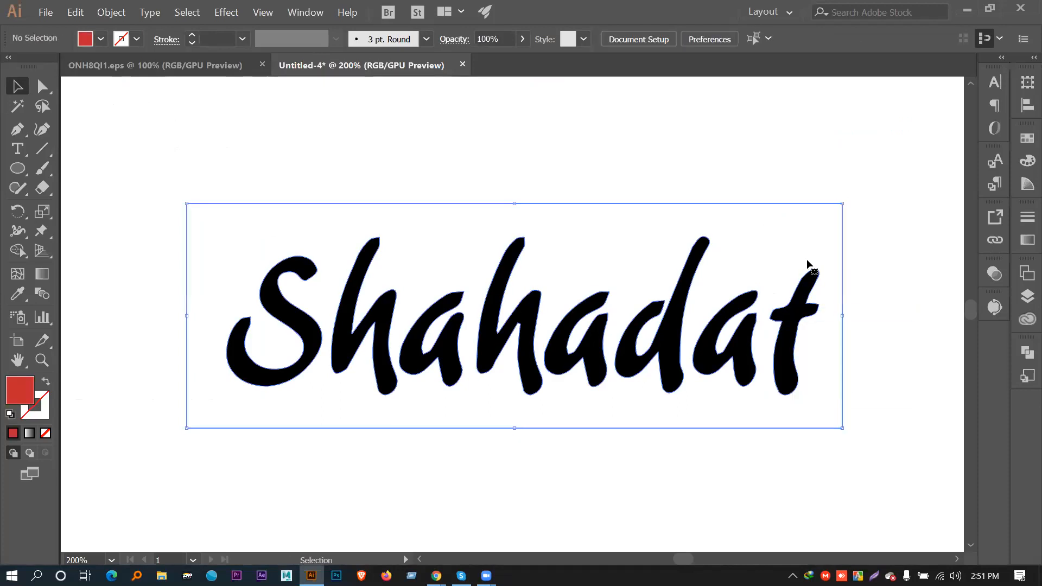
{"action": "left_click_drag", "start_coordinate": [218, 230], "coordinate": [859, 453]}
{"action": "key", "text": "ctrl+minus"}
{"action": "key", "text": "a"}
{"action": "left_click_drag", "start_coordinate": [809, 407], "coordinate": [439, 389]}
Move the traced lettering off the artboard to just above its top edge
{"action": "key", "text": "ctrl+minus"}
{"action": "key", "text": "ctrl+minus"}
{"action": "key", "text": "ctrl+minus"}
{"action": "key", "text": "v"}
{"action": "left_click_drag", "start_coordinate": [522, 322], "coordinate": [556, 180]}
{"action": "left_click", "coordinate": [682, 190]}
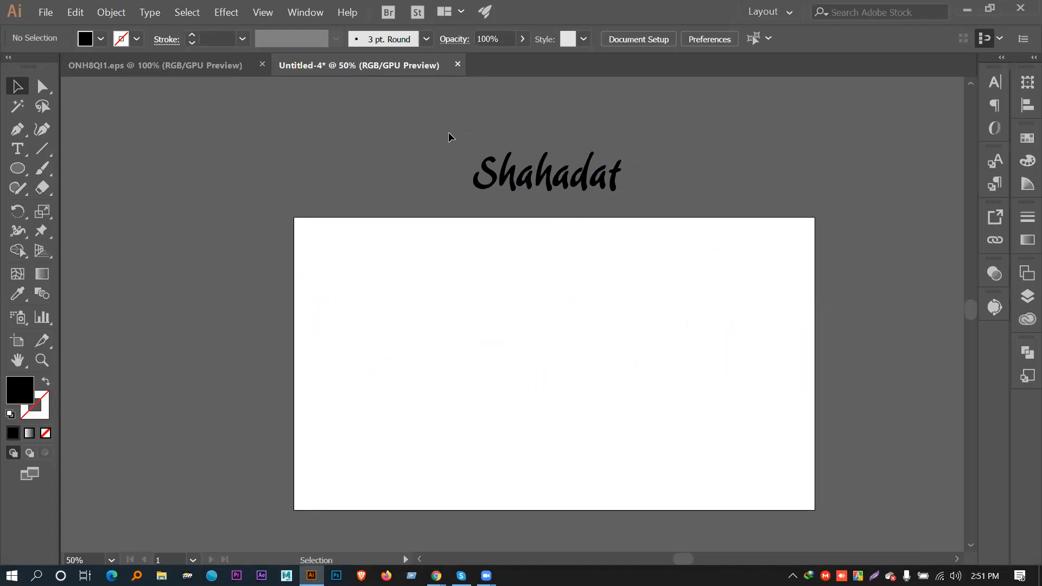
Select all the traced letters above the artboard
{"action": "left_click_drag", "start_coordinate": [449, 135], "coordinate": [467, 166]}
{"action": "mouse_move", "coordinate": [436, 575]}
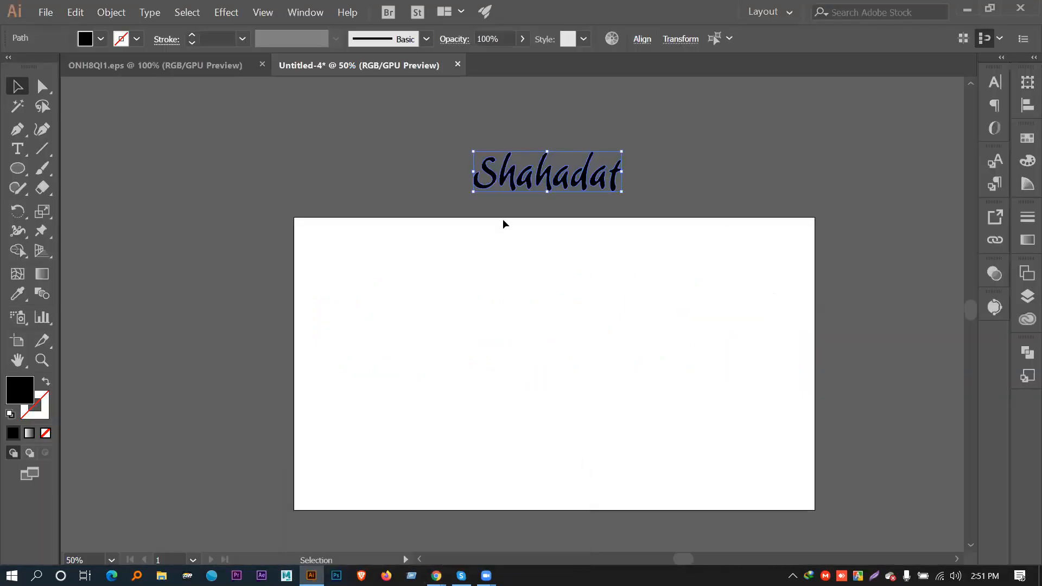
{"action": "left_click", "coordinate": [505, 223]}
{"action": "key", "text": "ctrl+a"}
{"action": "left_click", "coordinate": [579, 201]}
{"action": "key", "text": "ctrl+a"}
{"action": "left_click", "coordinate": [672, 219]}
{"action": "key", "text": "ctrl+a"}
Review the Quintana font page in the browser and return to Illustrator
{"action": "mouse_move", "coordinate": [436, 575]}
{"action": "left_click", "coordinate": [364, 515]}
{"action": "scroll", "coordinate": [397, 365], "scroll_direction": "up", "scroll_amount": 15}
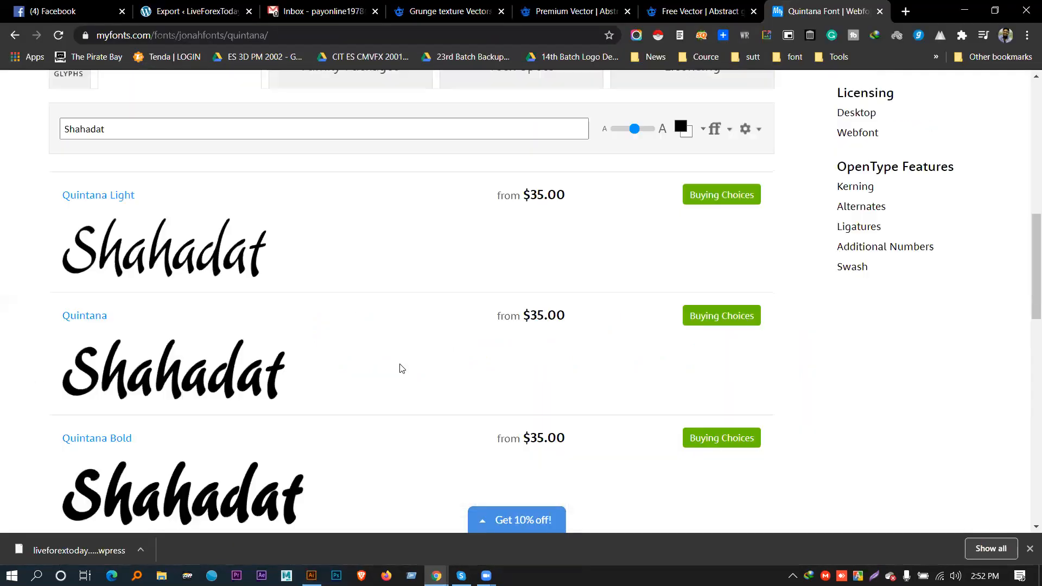
{"action": "scroll", "coordinate": [757, 292], "scroll_direction": "down", "scroll_amount": 1}
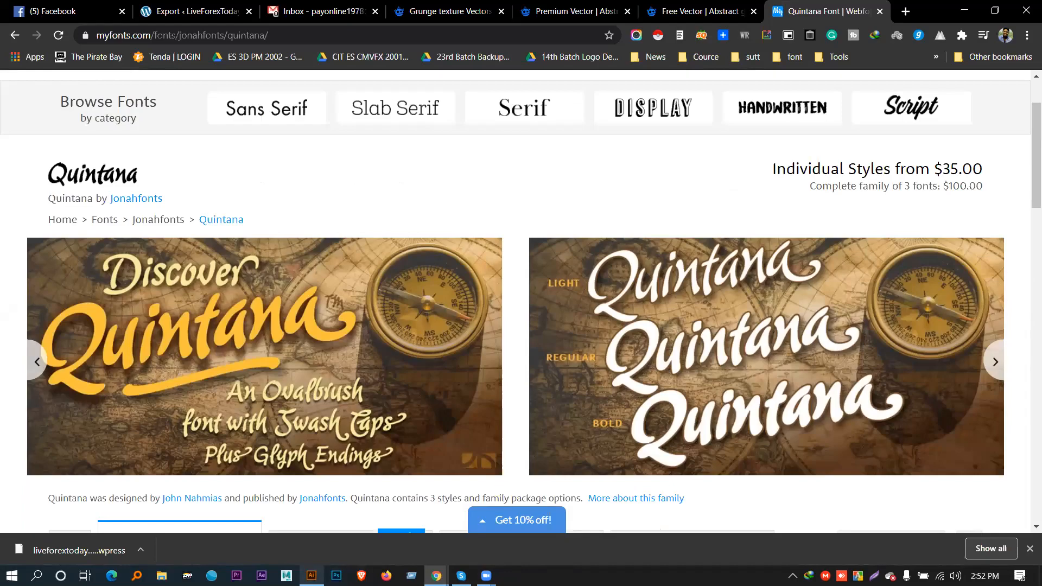
{"action": "left_click", "coordinate": [311, 575]}
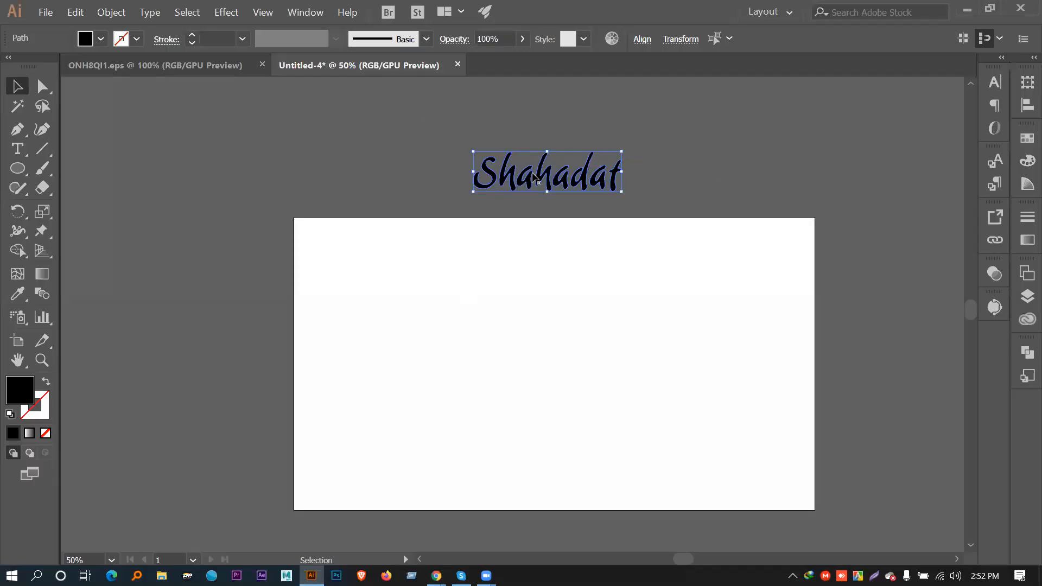
Fill the traced lettering with the red-orange swatch
{"action": "left_click", "coordinate": [102, 38]}
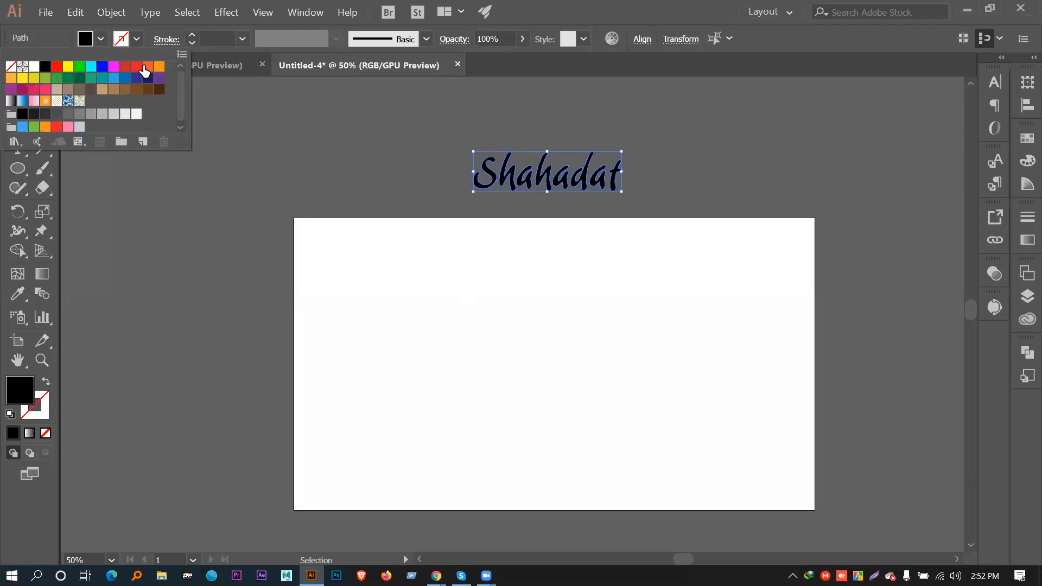
{"action": "left_click", "coordinate": [147, 66]}
{"action": "left_click", "coordinate": [351, 179]}
Reselect all the lettering and fill it with the light orange swatch
{"action": "left_click", "coordinate": [407, 164]}
{"action": "left_click_drag", "start_coordinate": [404, 161], "coordinate": [748, 252]}
{"action": "left_click", "coordinate": [101, 39]}
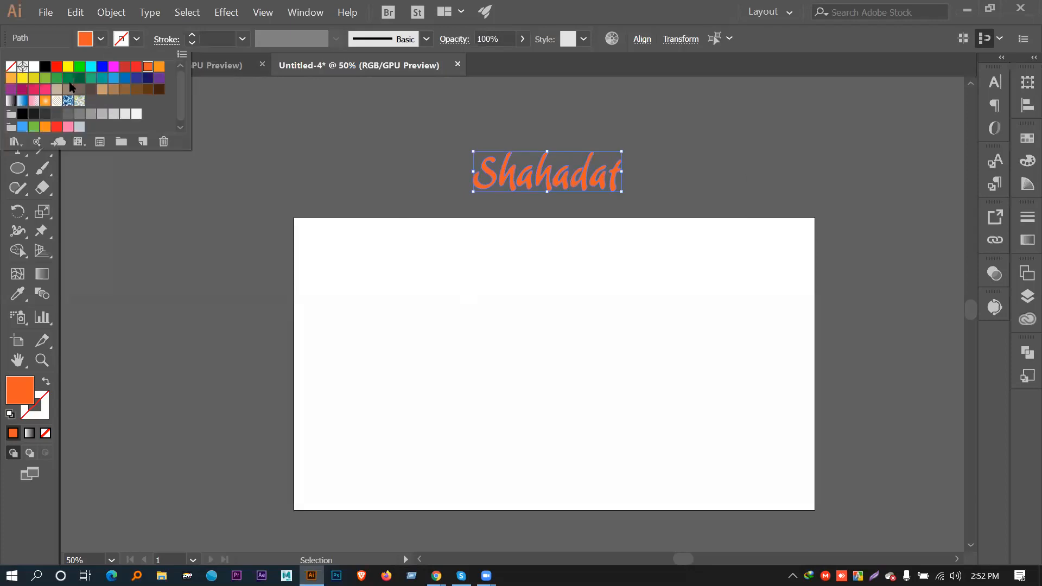
{"action": "left_click", "coordinate": [159, 67]}
{"action": "left_click", "coordinate": [370, 165]}
{"action": "left_click_drag", "start_coordinate": [453, 140], "coordinate": [660, 229]}
{"action": "left_click", "coordinate": [574, 281]}
Switch to the browser and replace the Quintana preview text with আমার to examine how the font styles render Bengali
{"action": "mouse_move", "coordinate": [436, 575]}
{"action": "left_click", "coordinate": [332, 510]}
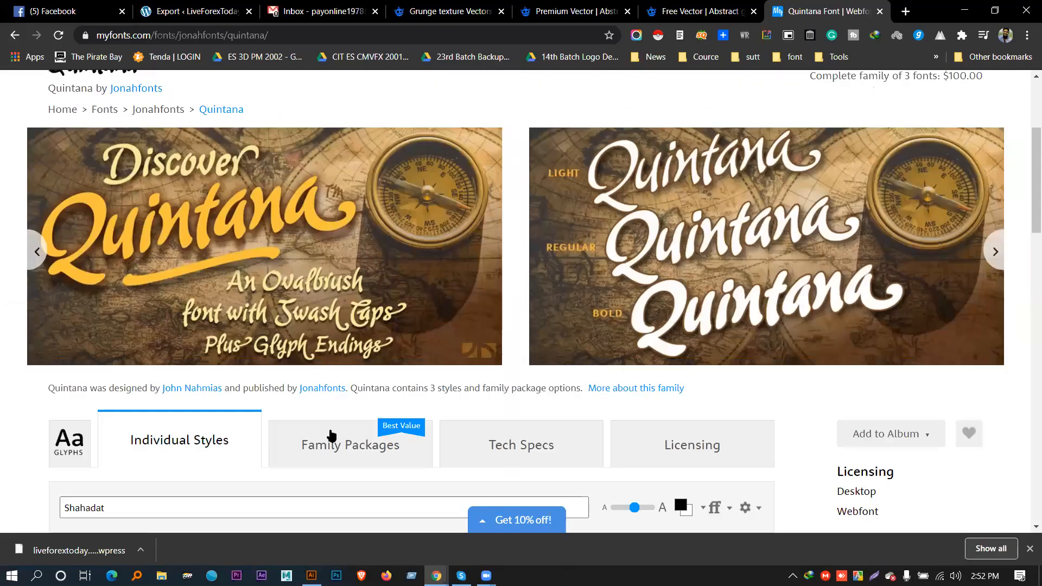
{"action": "scroll", "coordinate": [332, 433], "scroll_direction": "down", "scroll_amount": 5}
{"action": "double_click", "coordinate": [182, 238]}
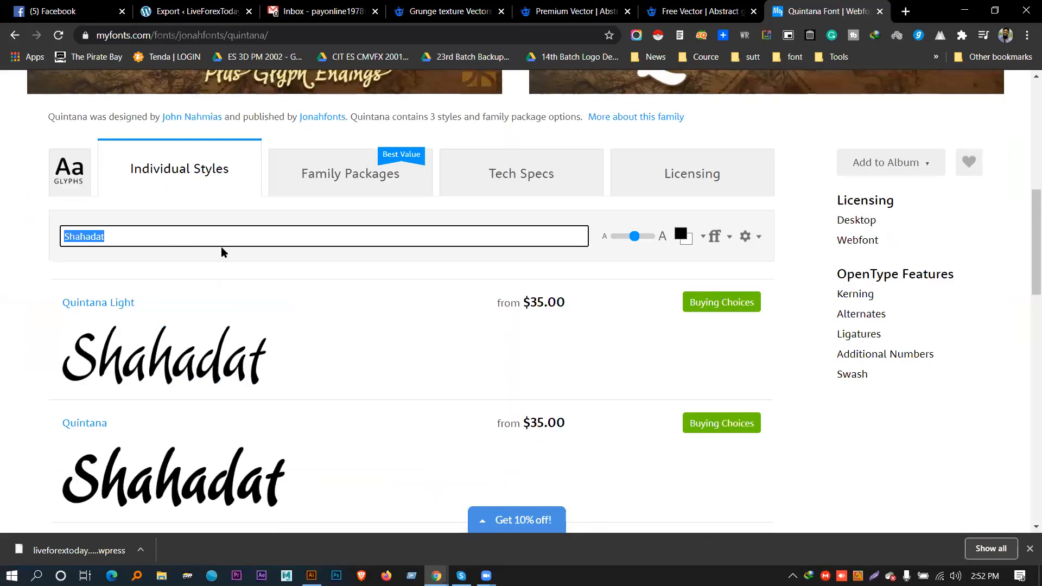
{"action": "type", "text": "amar"}
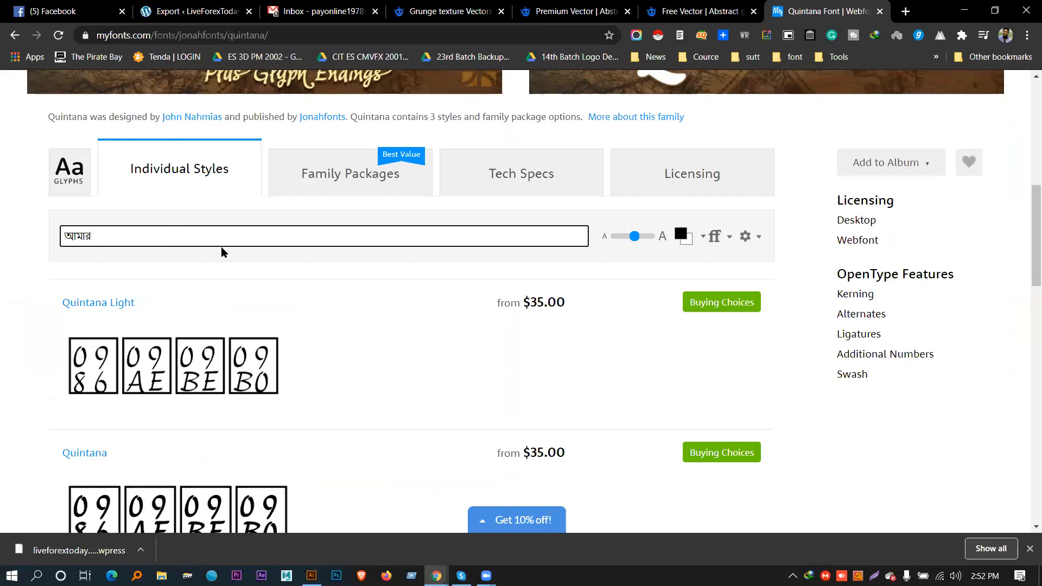
{"action": "scroll", "coordinate": [202, 262], "scroll_direction": "down", "scroll_amount": 3}
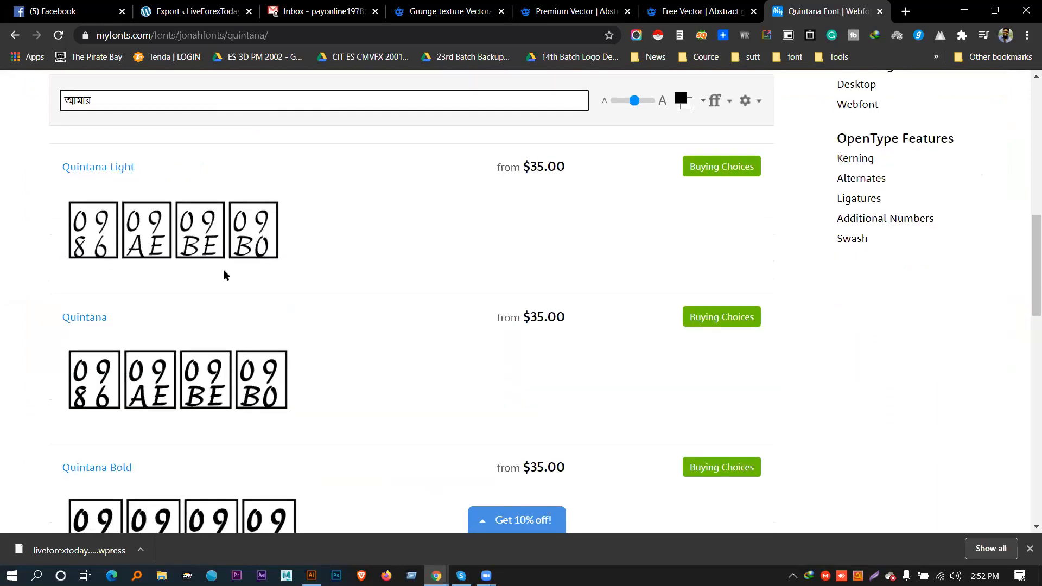
{"action": "scroll", "coordinate": [223, 269], "scroll_direction": "down", "scroll_amount": 7}
{"action": "scroll", "coordinate": [223, 271], "scroll_direction": "up", "scroll_amount": 11}
{"action": "scroll", "coordinate": [223, 275], "scroll_direction": "up", "scroll_amount": 7}
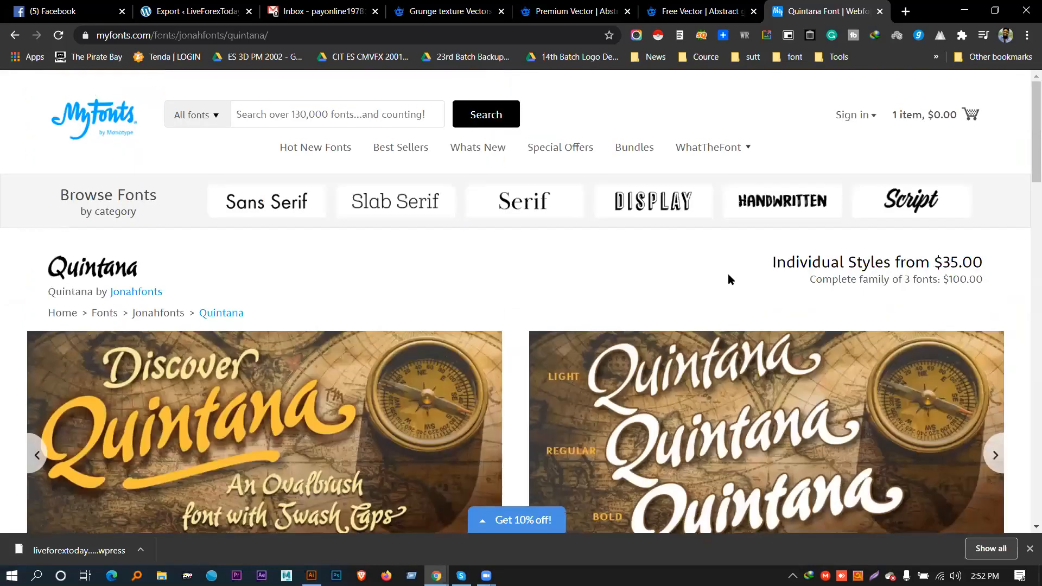
Browse the MyFonts Best Sellers list and open the Gilroy font page in a new browser tab
{"action": "scroll", "coordinate": [460, 170], "scroll_direction": "down", "scroll_amount": 1}
{"action": "scroll", "coordinate": [442, 167], "scroll_direction": "up", "scroll_amount": 1}
{"action": "left_click", "coordinate": [405, 158]}
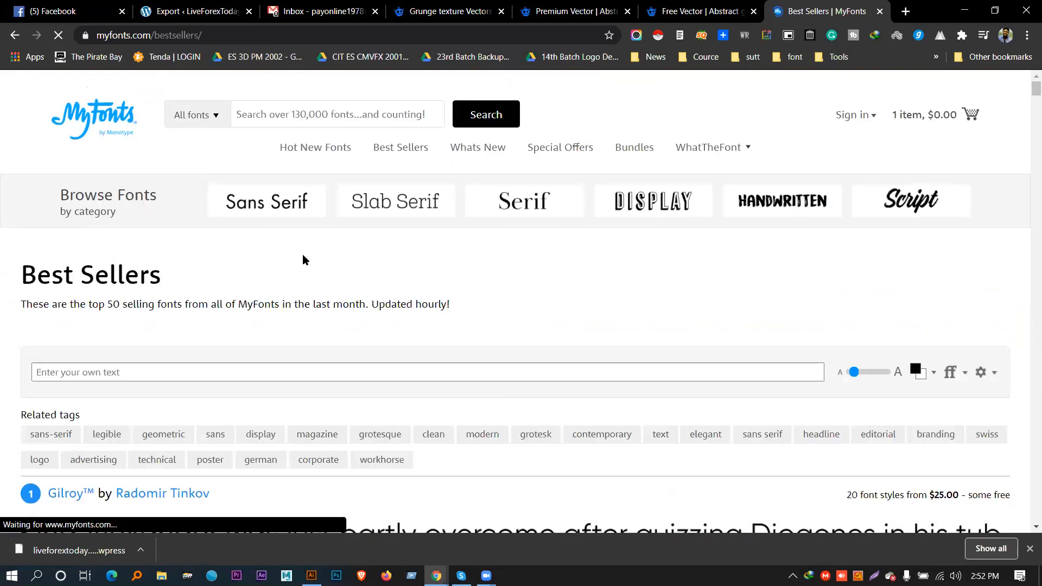
{"action": "scroll", "coordinate": [302, 259], "scroll_direction": "down", "scroll_amount": 7}
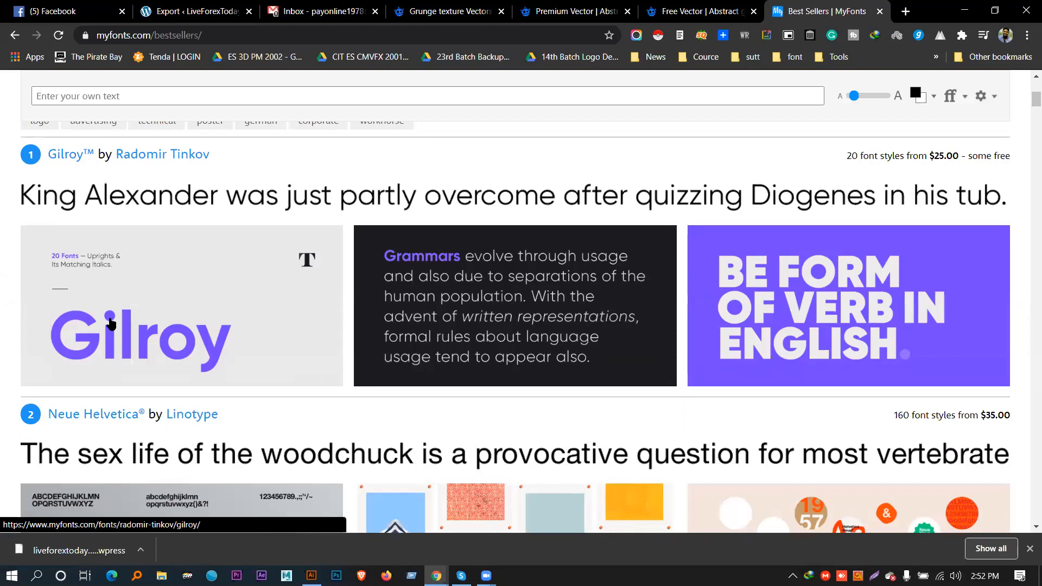
{"action": "scroll", "coordinate": [110, 324], "scroll_direction": "down", "scroll_amount": 4}
{"action": "scroll", "coordinate": [110, 325], "scroll_direction": "up", "scroll_amount": 4}
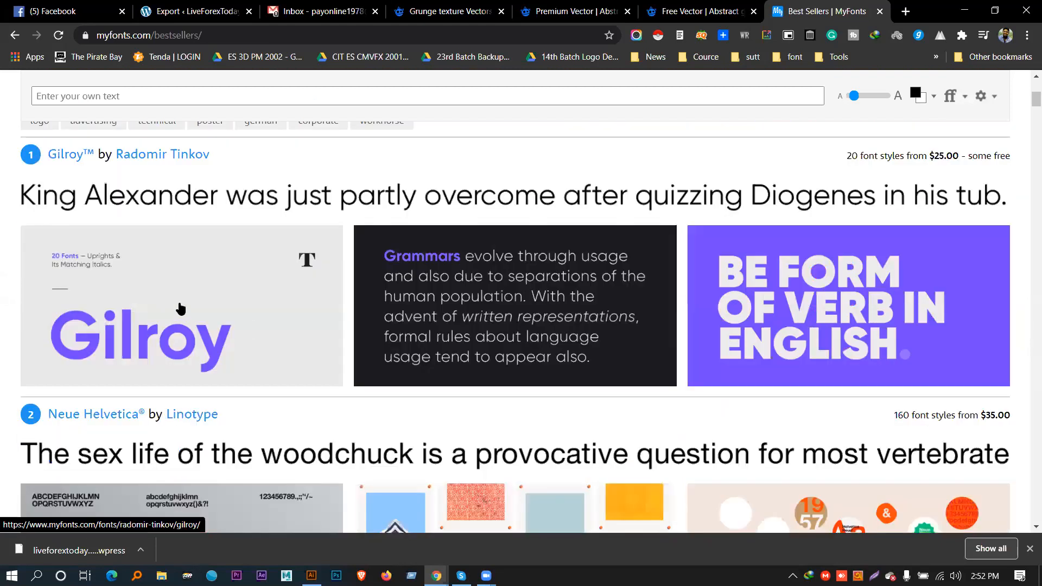
{"action": "middle_click", "coordinate": [181, 308]}
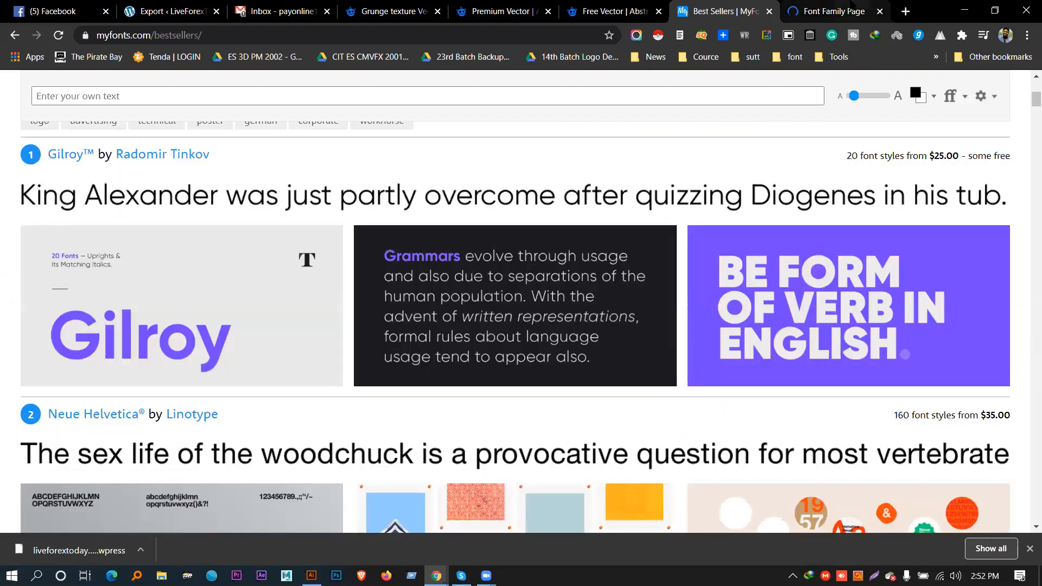
{"action": "key", "text": "ctrl+Tab"}
Examine the Gilroy font page, including the individual styles and the price of Gilroy Thin
{"action": "scroll", "coordinate": [539, 272], "scroll_direction": "down", "scroll_amount": 5}
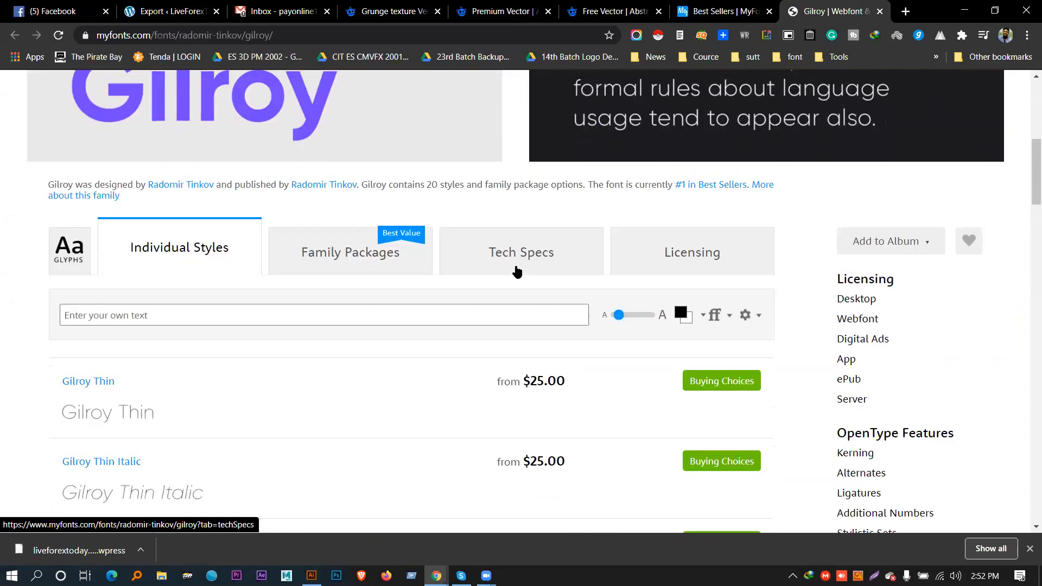
{"action": "scroll", "coordinate": [516, 271], "scroll_direction": "up", "scroll_amount": 1}
{"action": "scroll", "coordinate": [510, 269], "scroll_direction": "down", "scroll_amount": 4}
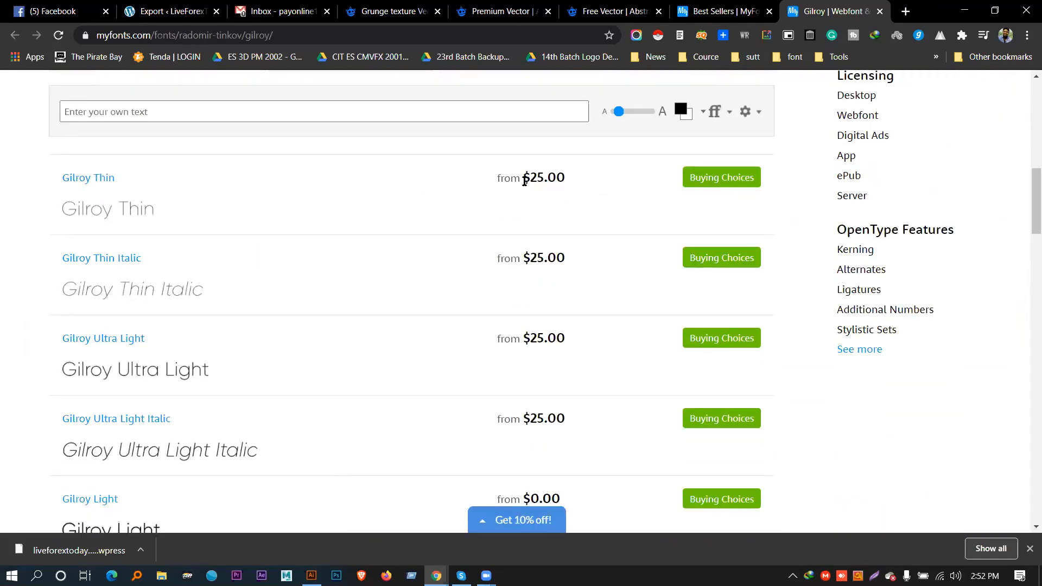
{"action": "left_click_drag", "start_coordinate": [530, 179], "coordinate": [568, 180]}
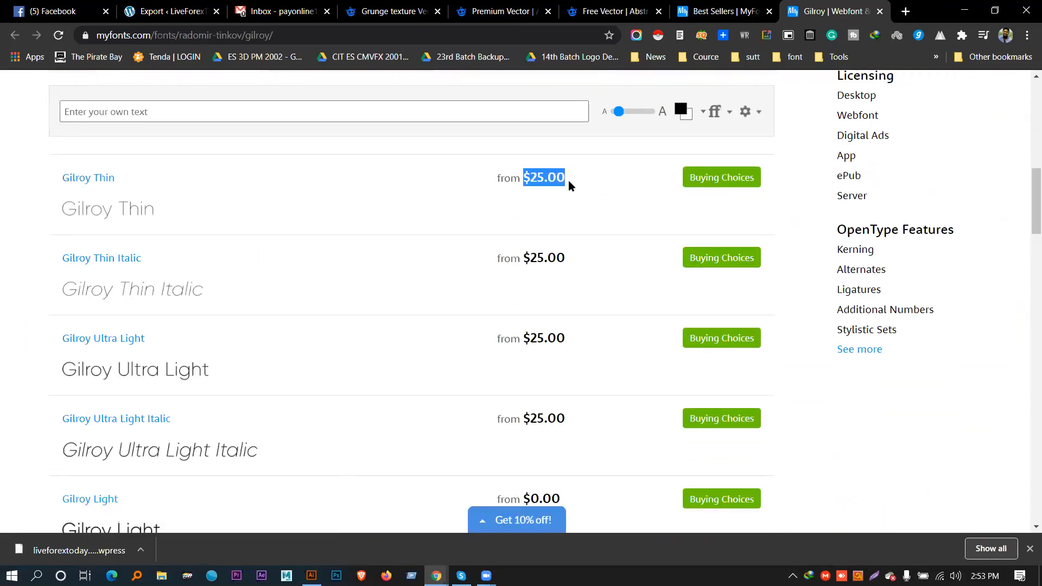
{"action": "scroll", "coordinate": [276, 191], "scroll_direction": "up", "scroll_amount": 4}
{"action": "scroll", "coordinate": [260, 212], "scroll_direction": "up", "scroll_amount": 3}
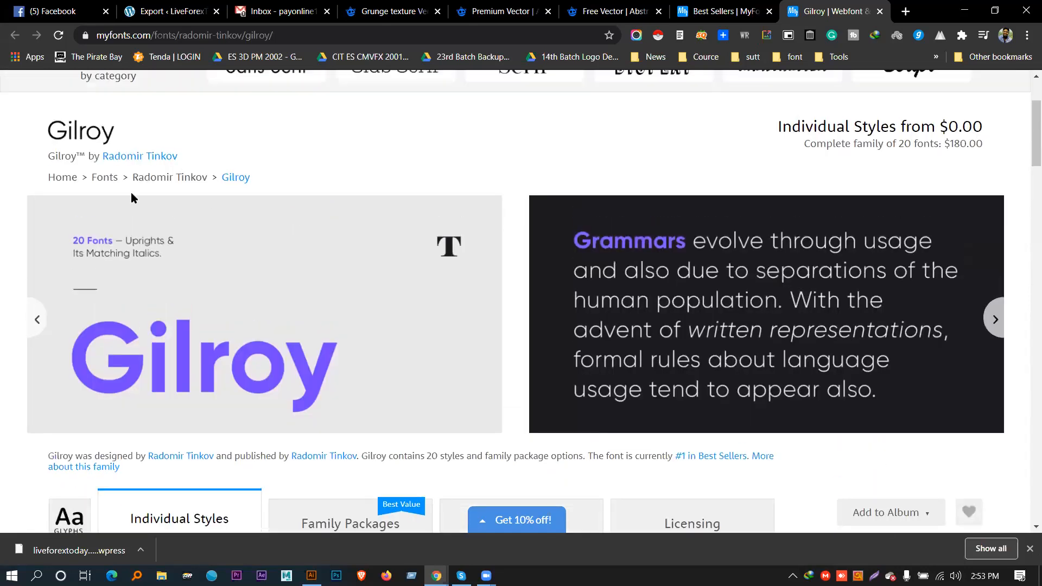
{"action": "scroll", "coordinate": [149, 267], "scroll_direction": "down", "scroll_amount": 3}
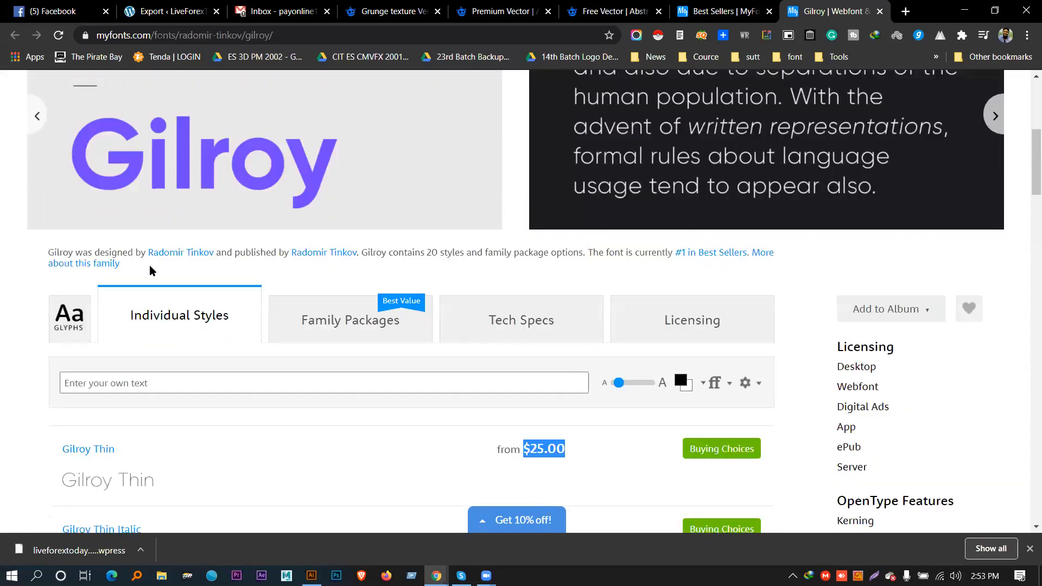
Switch the keyboard input to English, enter NACTAR as the Gilroy preview text and review the styles
{"action": "left_click", "coordinate": [134, 378]}
{"action": "type", "text": "N"}
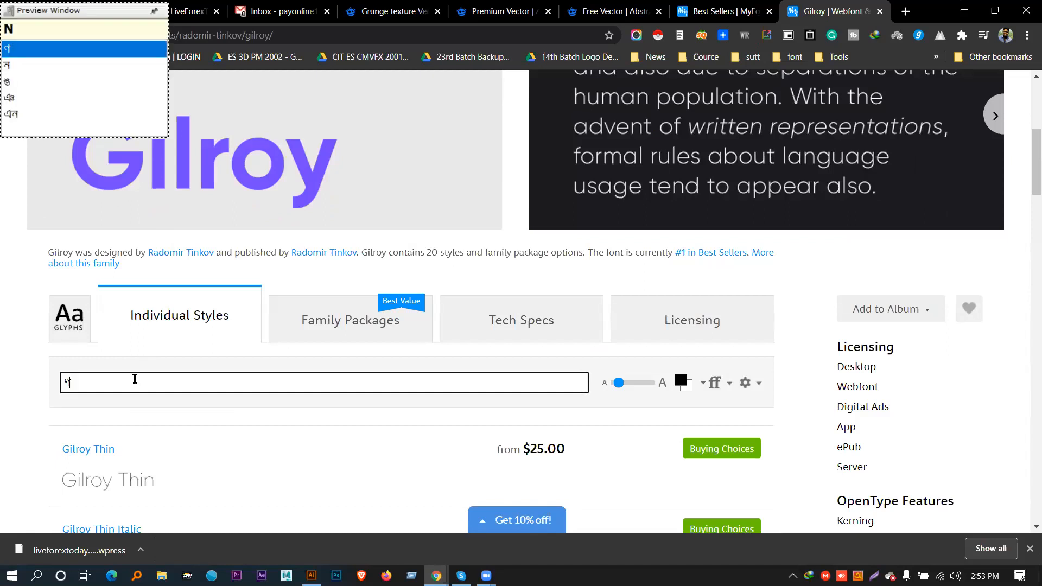
{"action": "key", "text": "F12"}
{"action": "key", "text": "BackSpace"}
{"action": "type", "text": "NACTAR"}
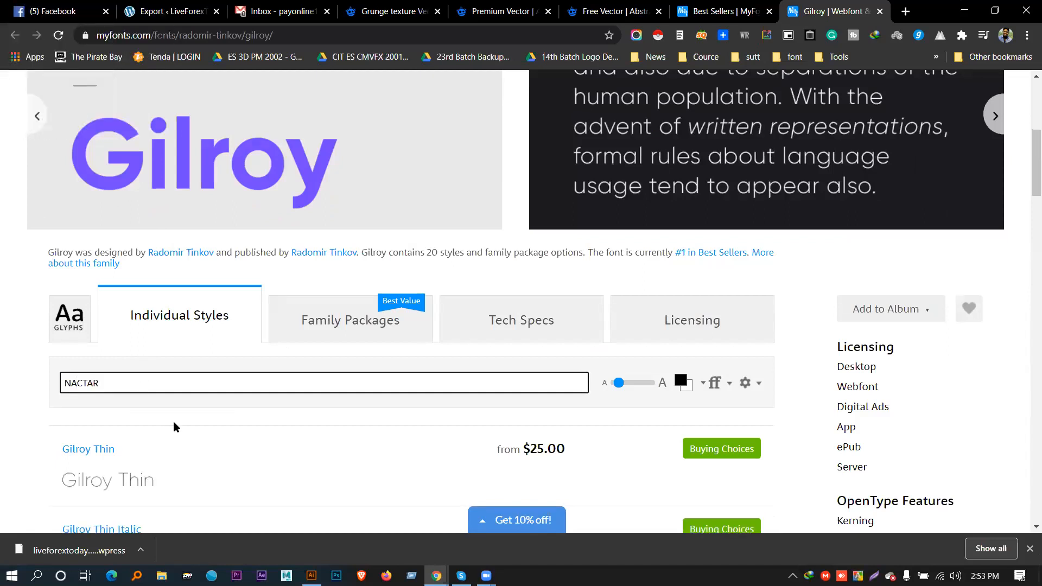
{"action": "scroll", "coordinate": [163, 306], "scroll_direction": "down", "scroll_amount": 3}
{"action": "scroll", "coordinate": [92, 380], "scroll_direction": "down", "scroll_amount": 8}
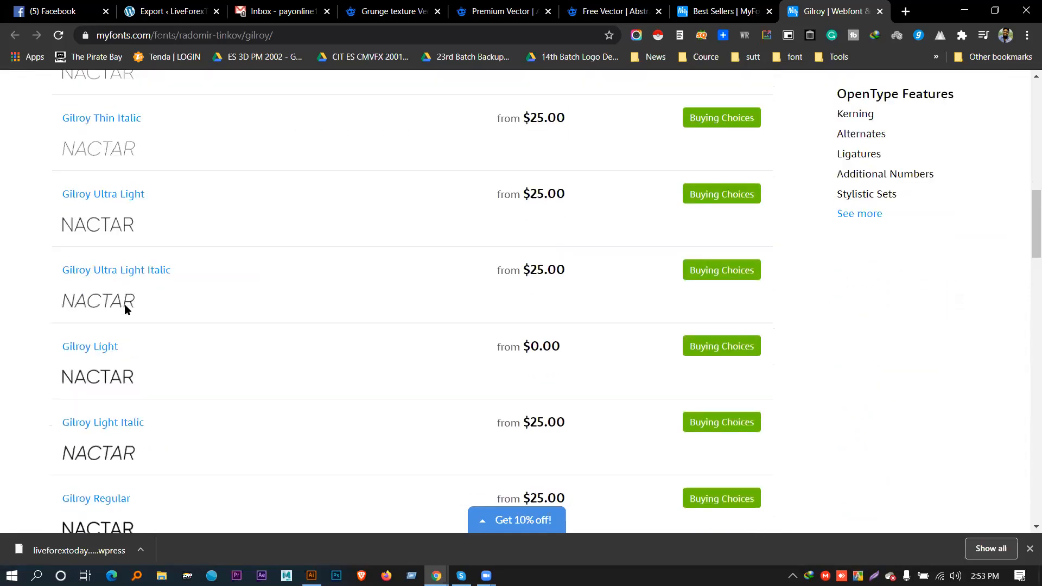
{"action": "scroll", "coordinate": [117, 394], "scroll_direction": "down", "scroll_amount": 6}
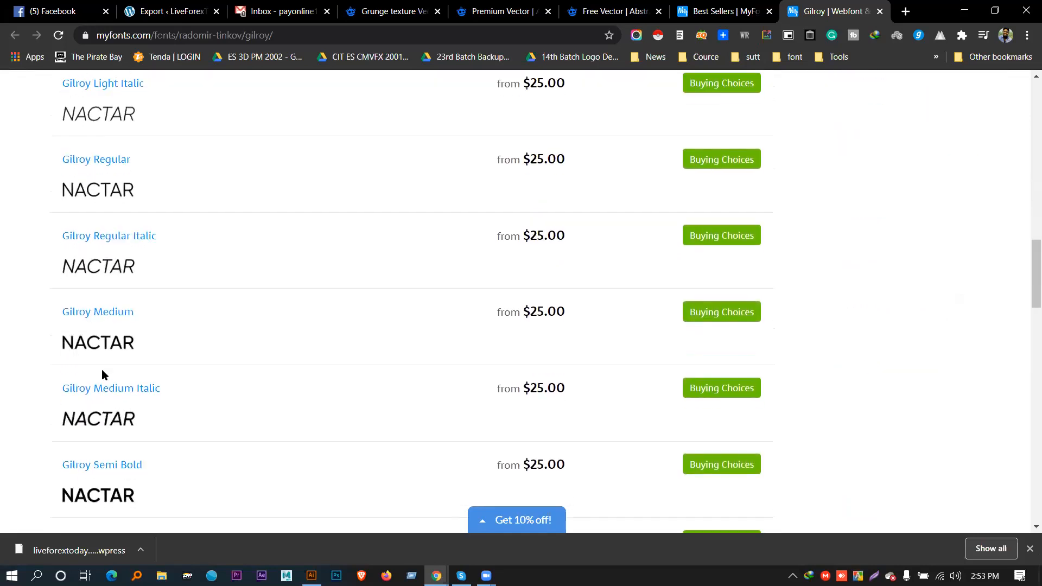
Enlarge the Gilroy preview samples to nearly the maximum size
{"action": "scroll", "coordinate": [380, 426], "scroll_direction": "up", "scroll_amount": 9}
{"action": "scroll", "coordinate": [397, 423], "scroll_direction": "up", "scroll_amount": 6}
{"action": "left_click_drag", "start_coordinate": [617, 249], "coordinate": [647, 248]}
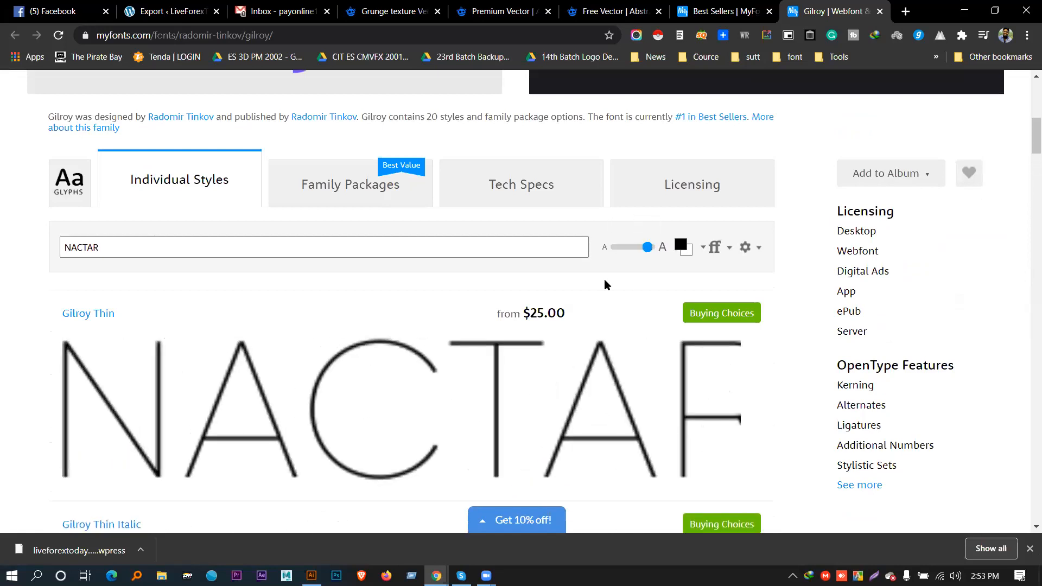
Capture the NACTAR sample in Gilroy Semi Bold as a screenshot region and copy it to the clipboard
{"action": "scroll", "coordinate": [475, 339], "scroll_direction": "down", "scroll_amount": 7}
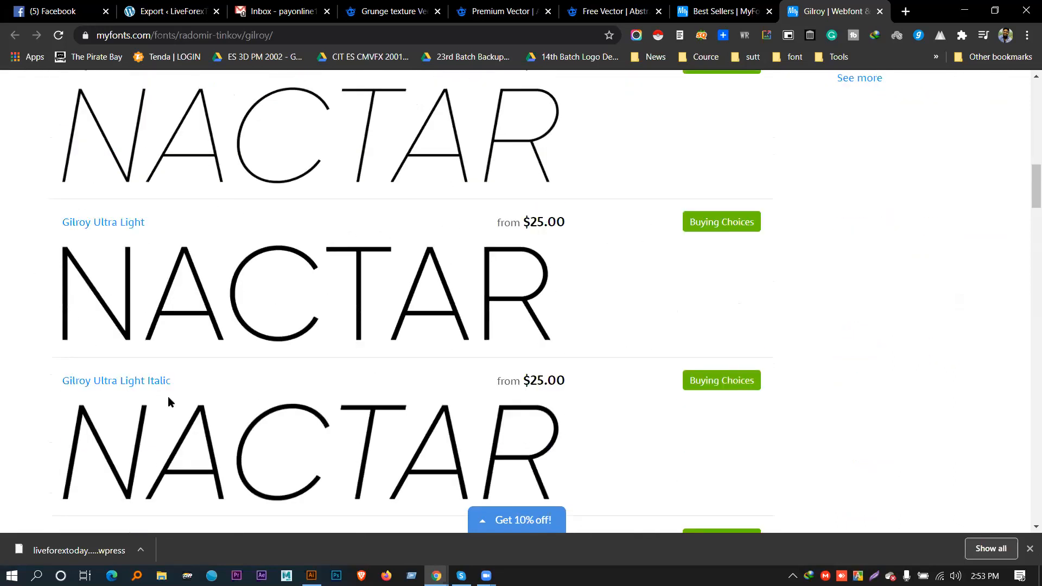
{"action": "scroll", "coordinate": [365, 367], "scroll_direction": "down", "scroll_amount": 12}
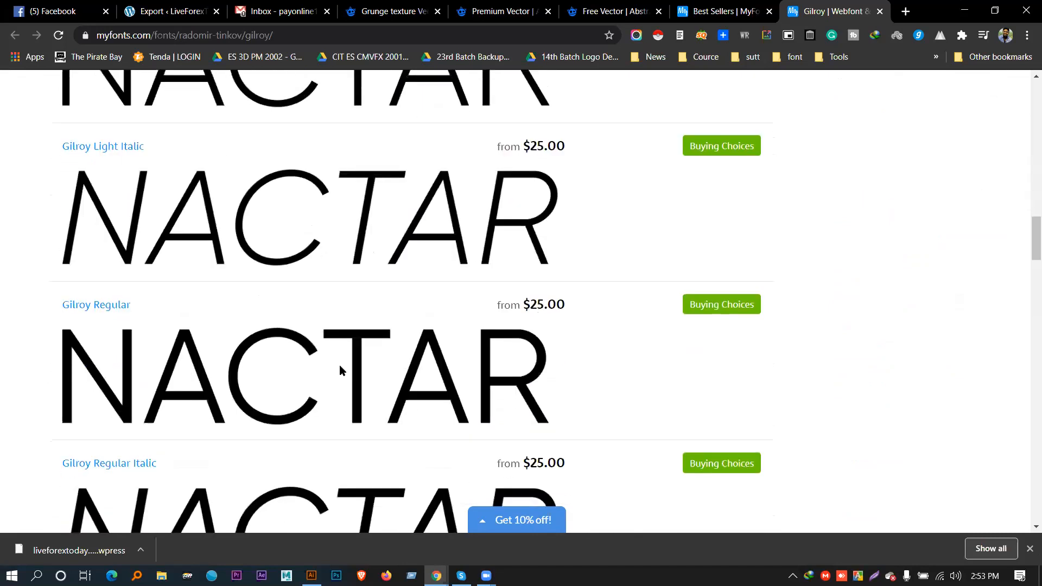
{"action": "scroll", "coordinate": [339, 367], "scroll_direction": "down", "scroll_amount": 10}
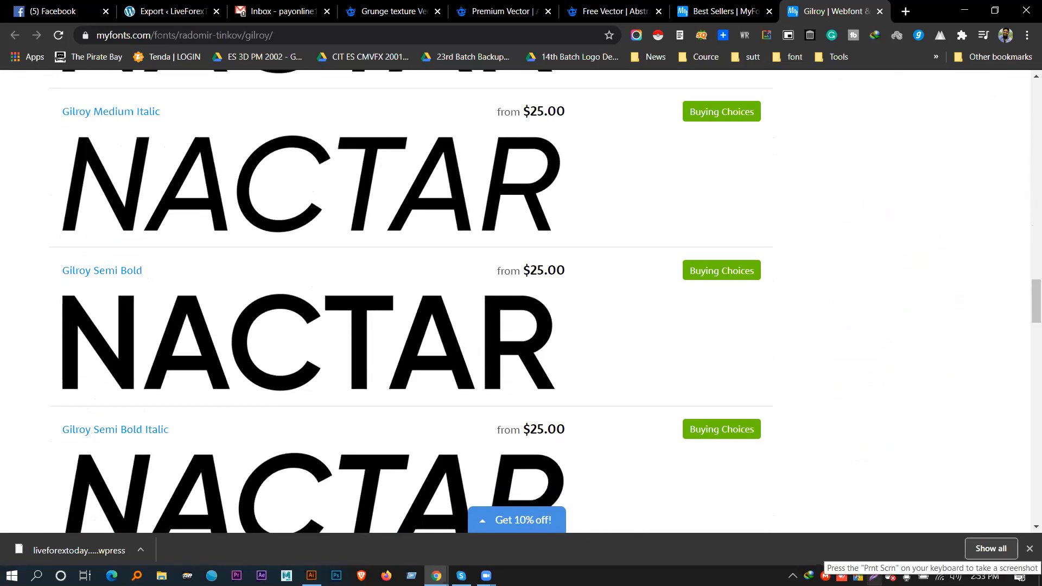
{"action": "key", "text": "Print"}
{"action": "mouse_move", "coordinate": [50, 286]}
{"action": "left_mouse_down"}
{"action": "mouse_move", "coordinate": [555, 416]}
{"action": "mouse_move", "coordinate": [569, 414]}
{"action": "mouse_move", "coordinate": [564, 401]}
{"action": "left_mouse_up"}
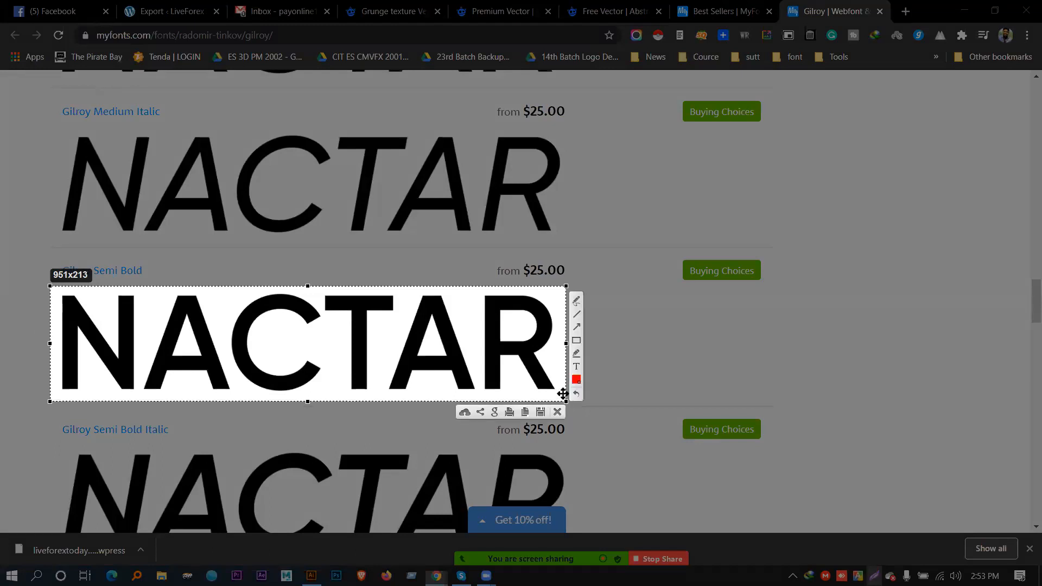
{"action": "left_click", "coordinate": [524, 413]}
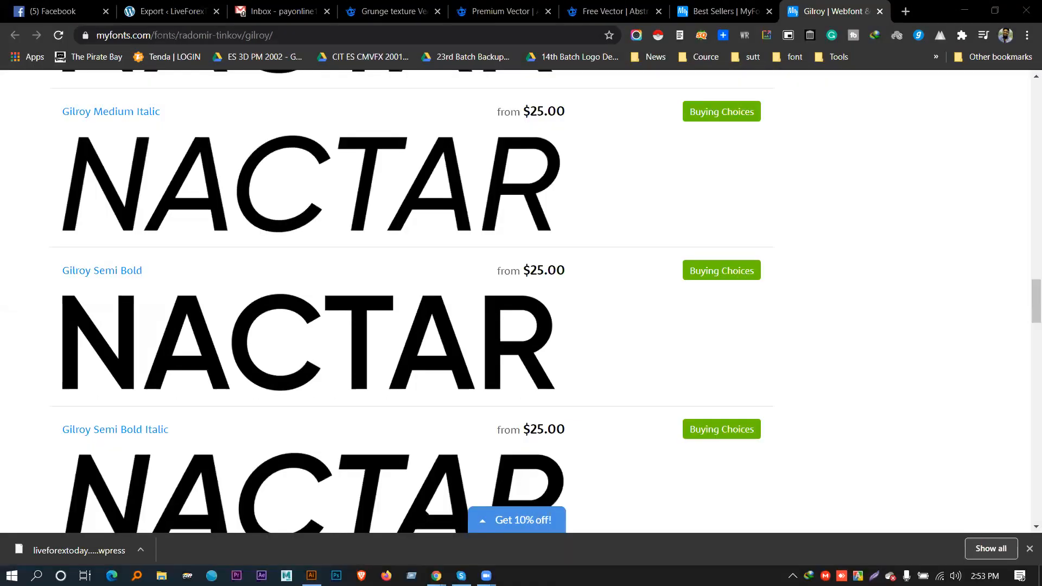
Switch to Illustrator, paste the NACTAR capture onto the artboard and scale it up proportionally
{"action": "left_click", "coordinate": [311, 576]}
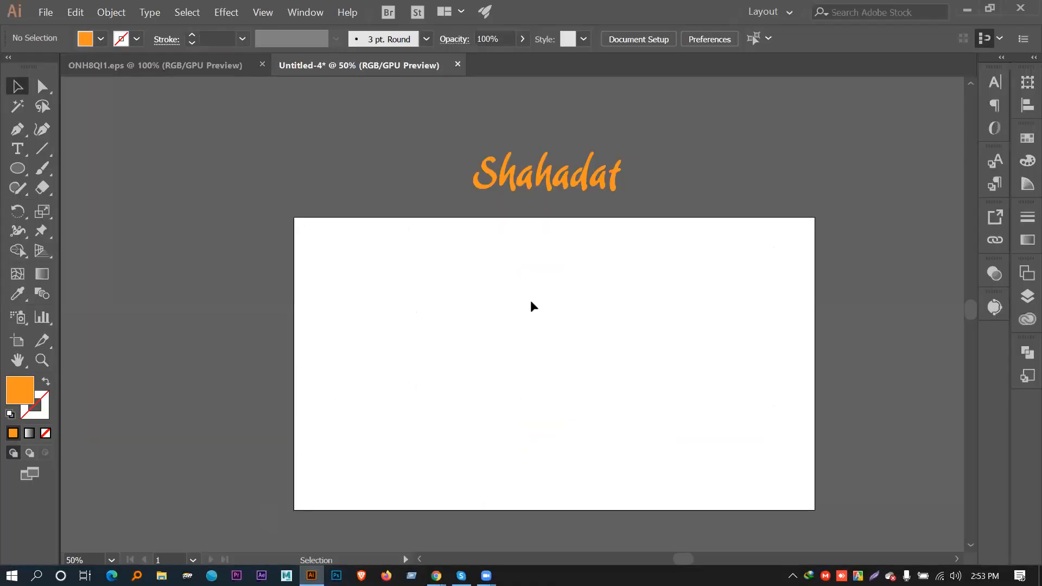
{"action": "key", "text": "ctrl+v"}
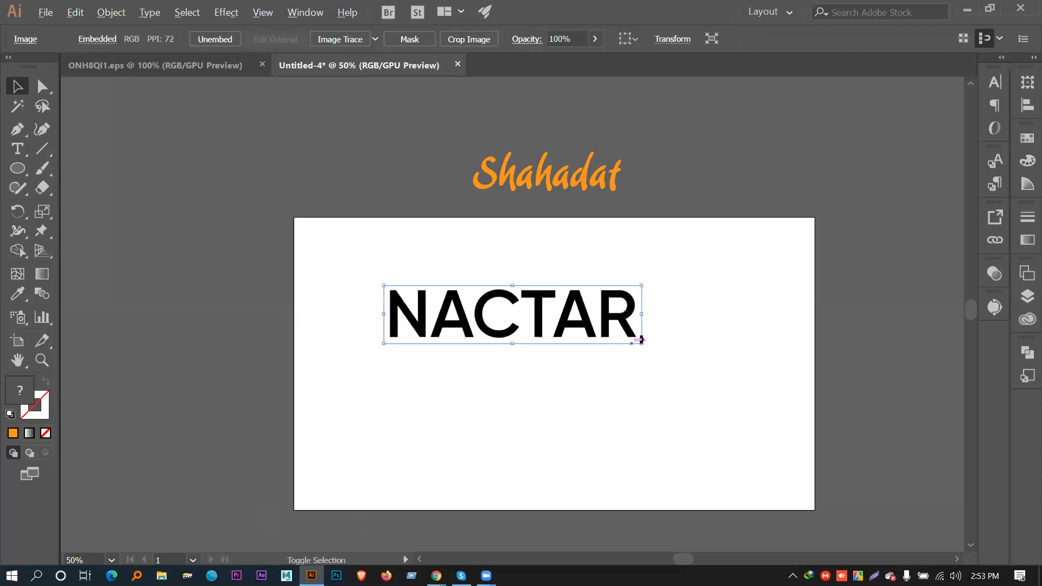
{"action": "mouse_move", "coordinate": [643, 344]}
{"action": "left_mouse_down"}
{"action": "mouse_move", "coordinate": [695, 355]}
{"action": "mouse_move", "coordinate": [655, 335]}
{"action": "mouse_move", "coordinate": [658, 348]}
{"action": "left_mouse_up"}
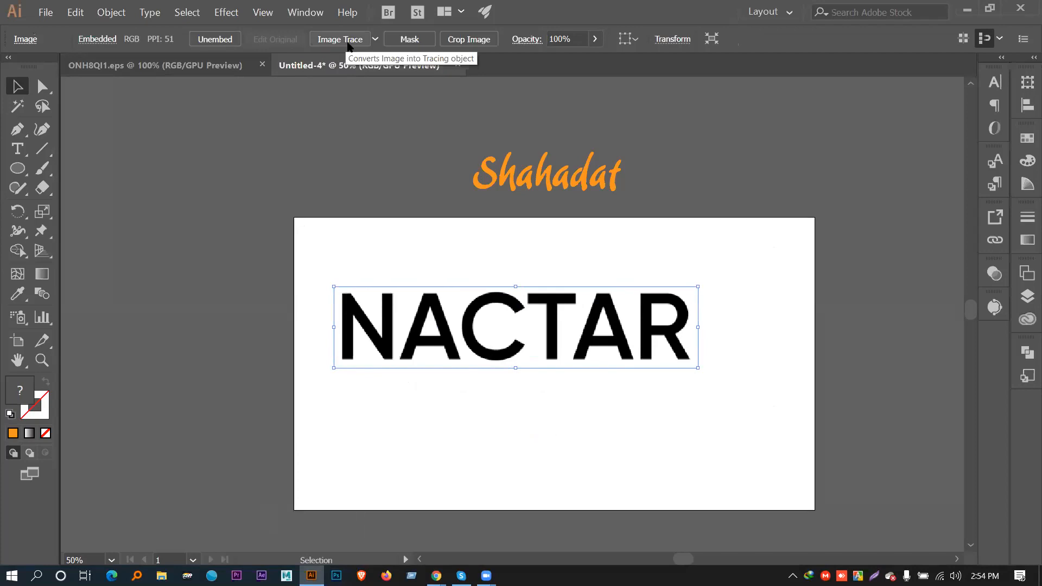
Trace the NACTAR image with the Default preset, expanding the tracing into ungrouped paths
{"action": "left_click", "coordinate": [348, 42]}
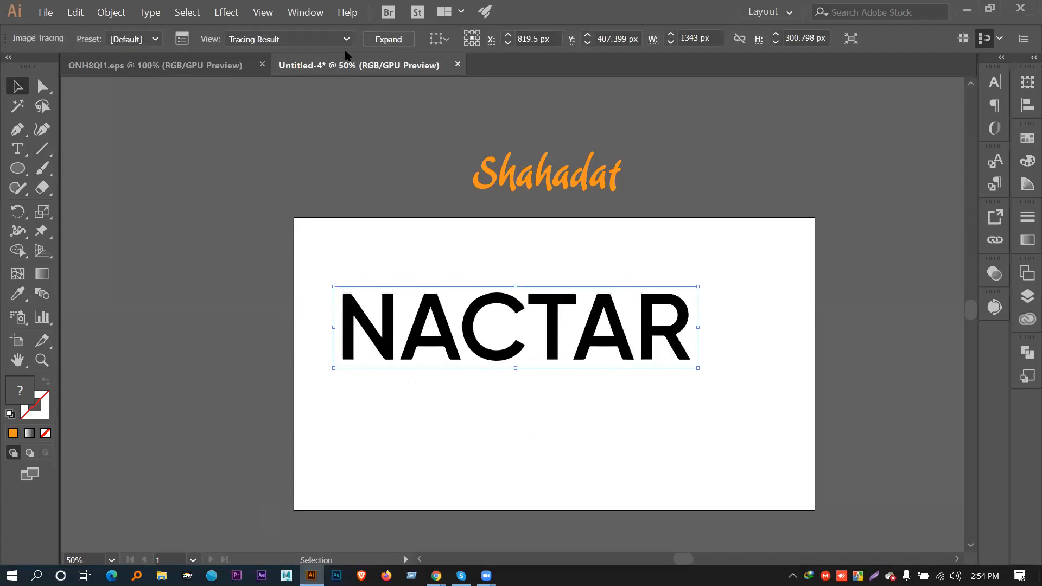
{"action": "left_click", "coordinate": [390, 40]}
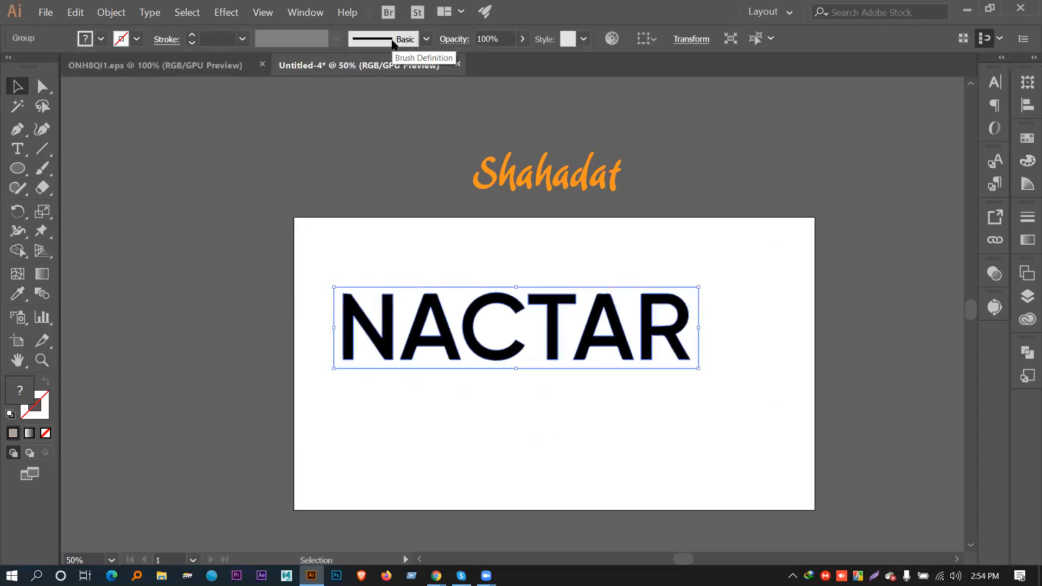
{"action": "right_click", "coordinate": [555, 319]}
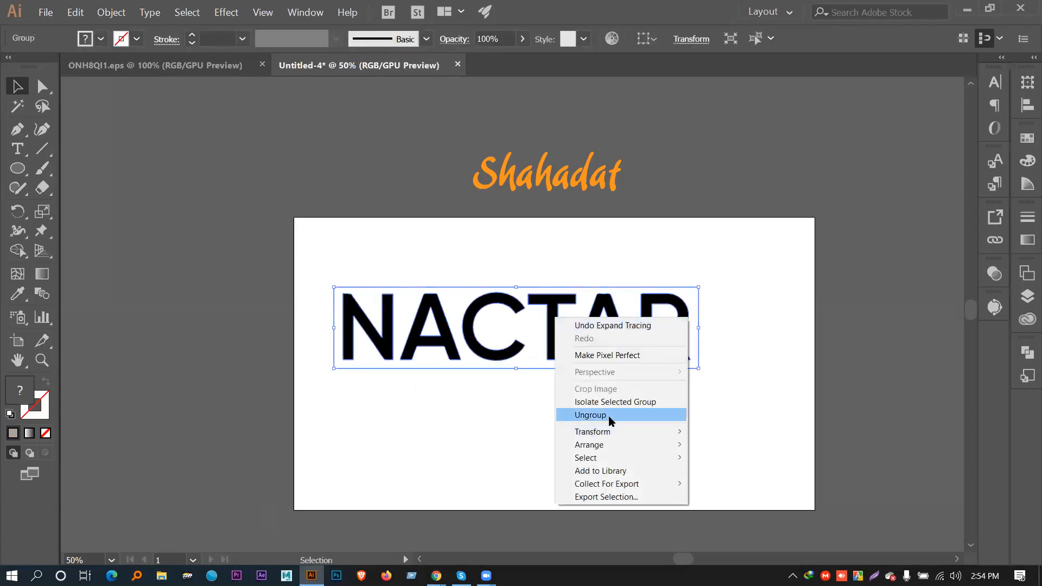
{"action": "left_click", "coordinate": [591, 415]}
Delete the white background shape behind the traced NACTAR letters
{"action": "left_click", "coordinate": [607, 360]}
{"action": "left_click", "coordinate": [612, 363]}
{"action": "key", "text": "Delete"}
Select all the NACTAR letter shapes and move them off the artboard to just above the orange script lettering
{"action": "left_click_drag", "start_coordinate": [733, 375], "coordinate": [295, 263]}
{"action": "left_click_drag", "start_coordinate": [381, 318], "coordinate": [136, 281]}
{"action": "left_click", "coordinate": [312, 269]}
{"action": "left_click_drag", "start_coordinate": [318, 270], "coordinate": [784, 420]}
{"action": "left_click_drag", "start_coordinate": [670, 331], "coordinate": [755, 124]}
{"action": "scroll", "coordinate": [621, 399], "scroll_direction": "up", "scroll_amount": 3}
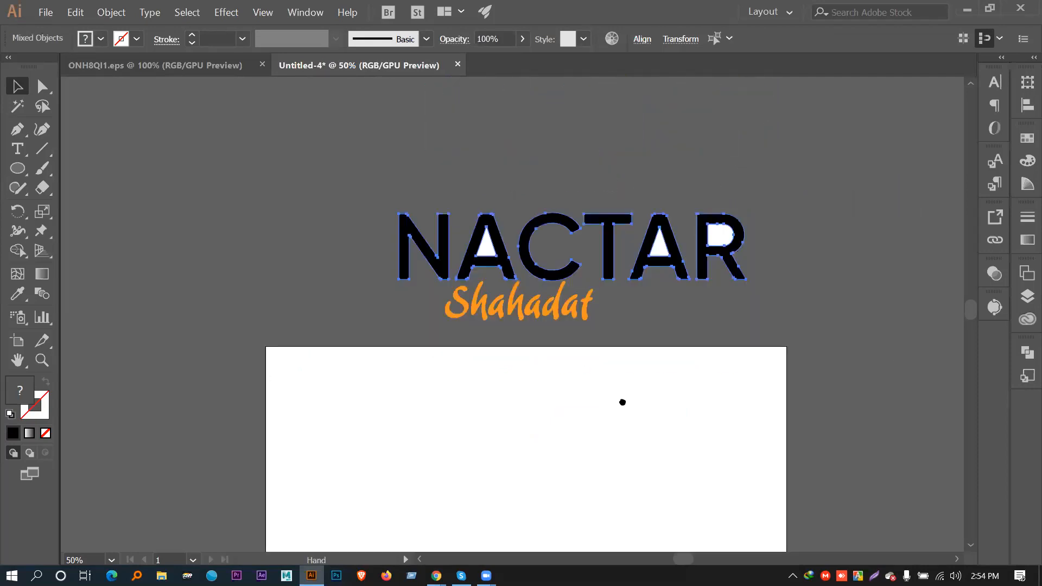
{"action": "left_click", "coordinate": [478, 212]}
{"action": "left_click_drag", "start_coordinate": [367, 193], "coordinate": [759, 285]}
{"action": "left_click_drag", "start_coordinate": [482, 244], "coordinate": [475, 224]}
{"action": "left_click", "coordinate": [494, 194]}
Select the white counter shapes inside both A's and the R with the Magic Wand and delete them
{"action": "left_click", "coordinate": [466, 251]}
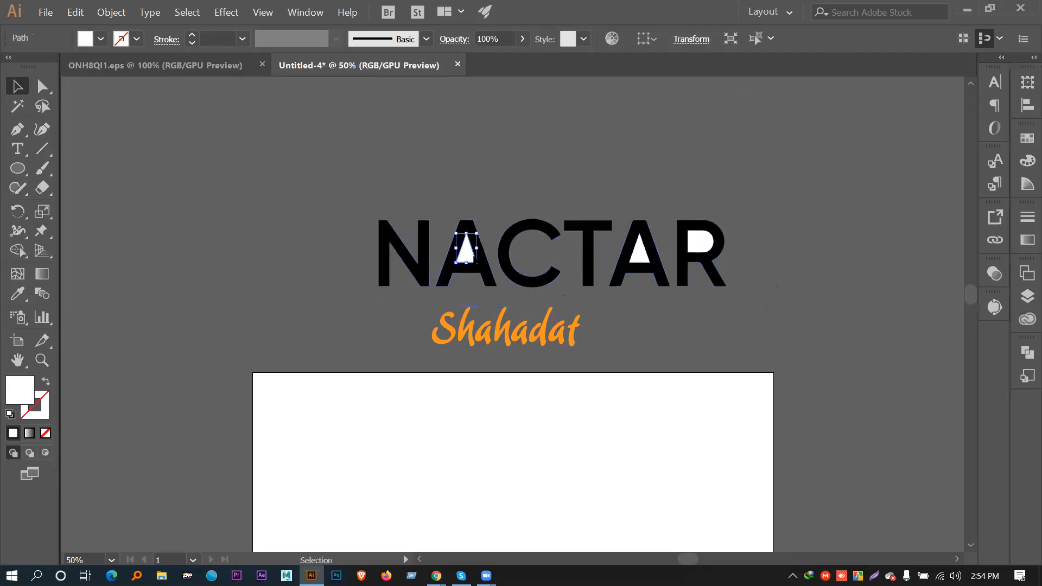
{"action": "left_click", "coordinate": [639, 249]}
{"action": "left_click", "coordinate": [737, 255]}
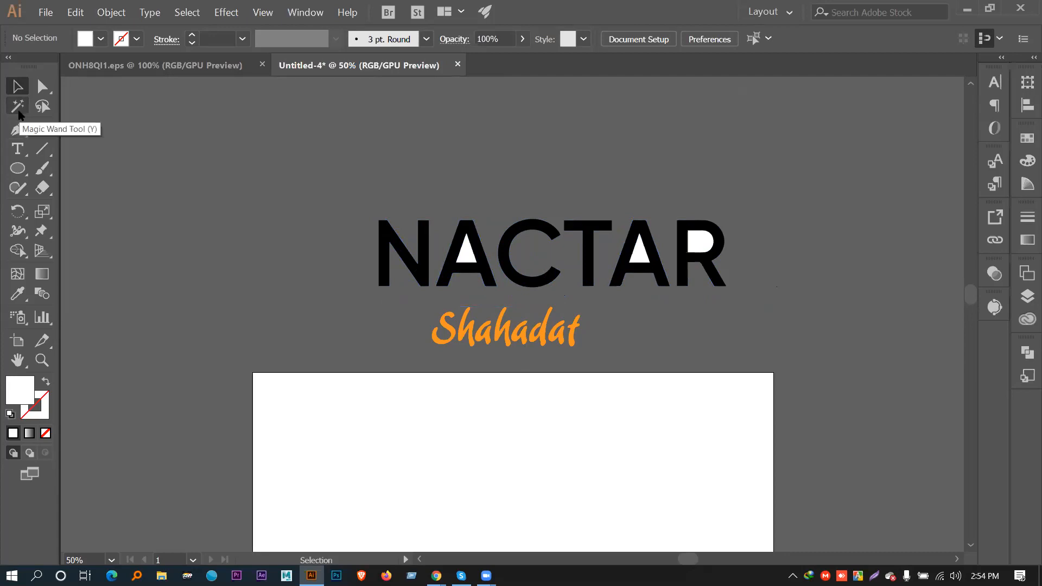
{"action": "left_click", "coordinate": [18, 108]}
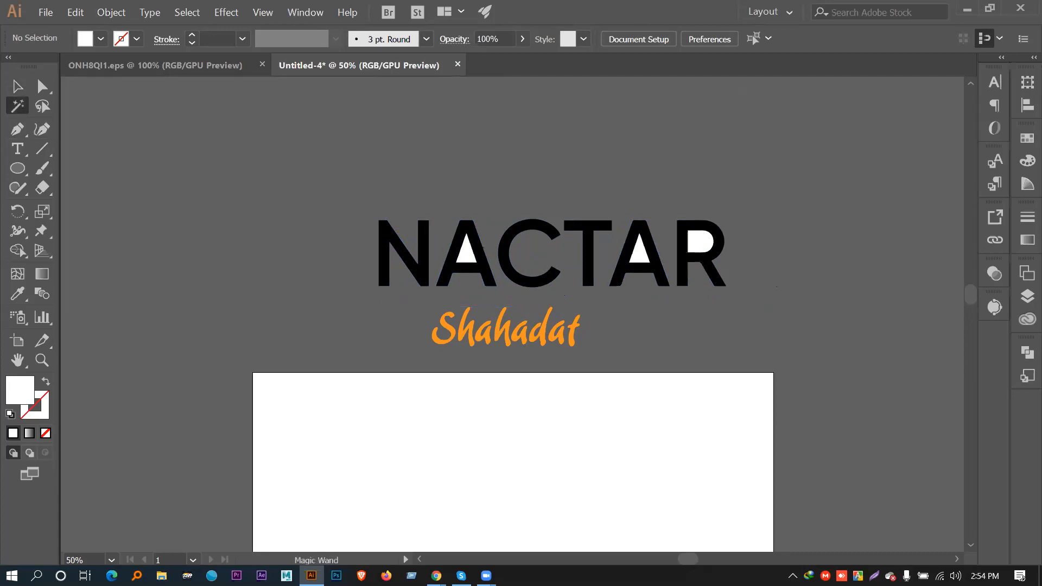
{"action": "left_click", "coordinate": [461, 258]}
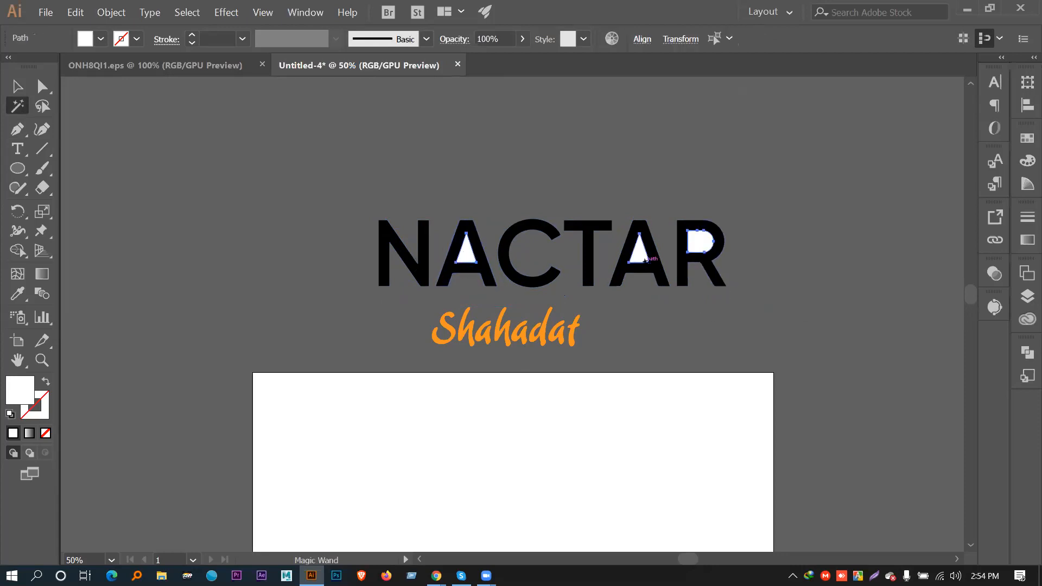
{"action": "key", "text": "Delete"}
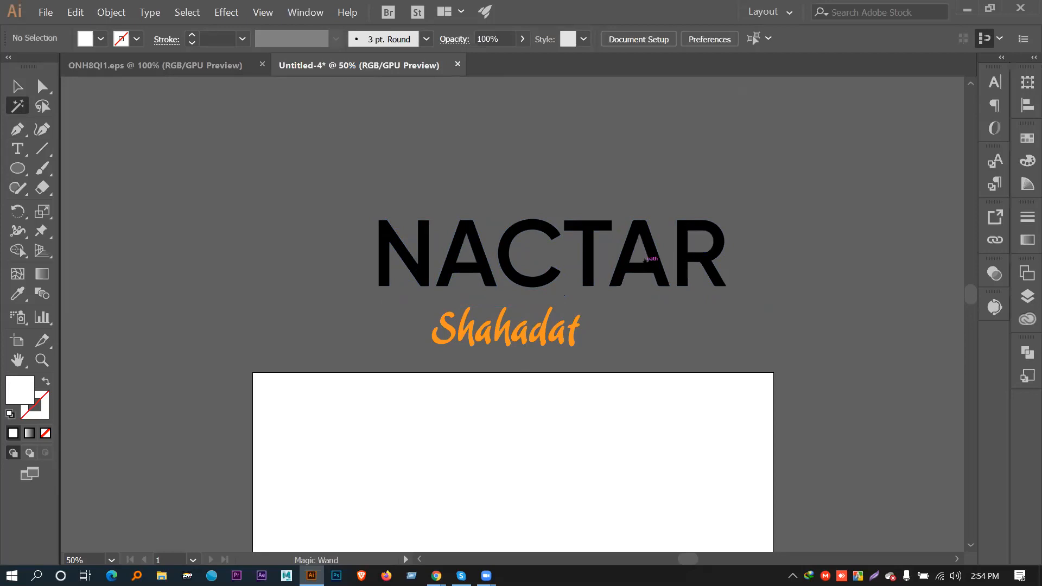
{"action": "key", "text": "v"}
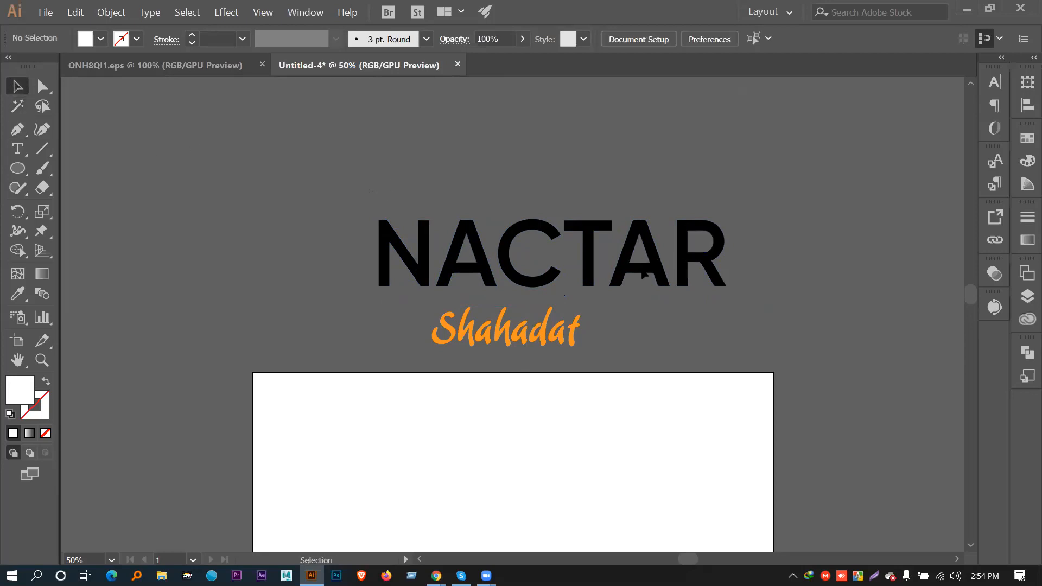
Recolor all the NACTAR letters with the red-orange fill swatch and deselect them
{"action": "left_click", "coordinate": [644, 274]}
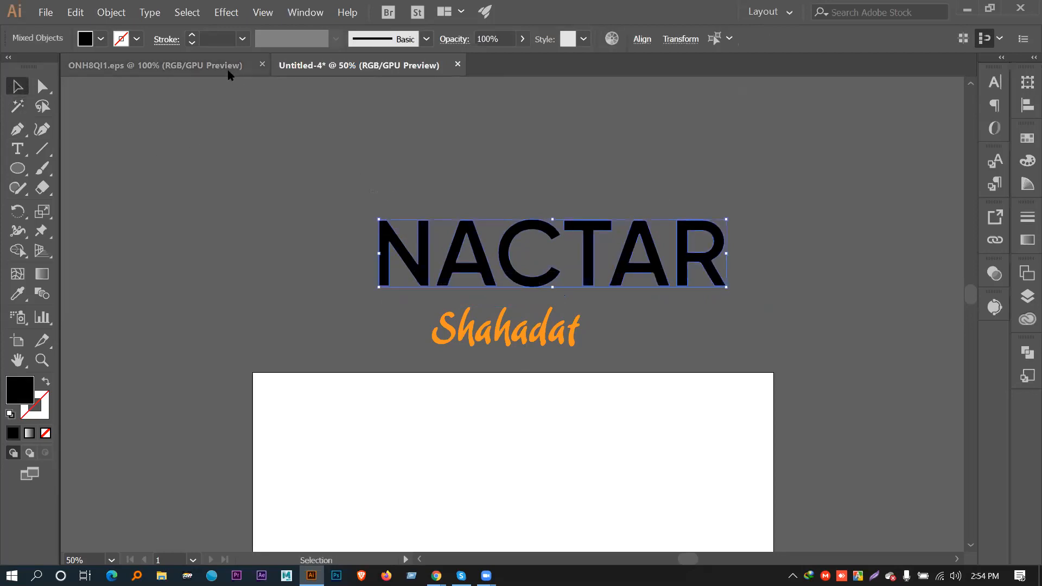
{"action": "left_click", "coordinate": [100, 39]}
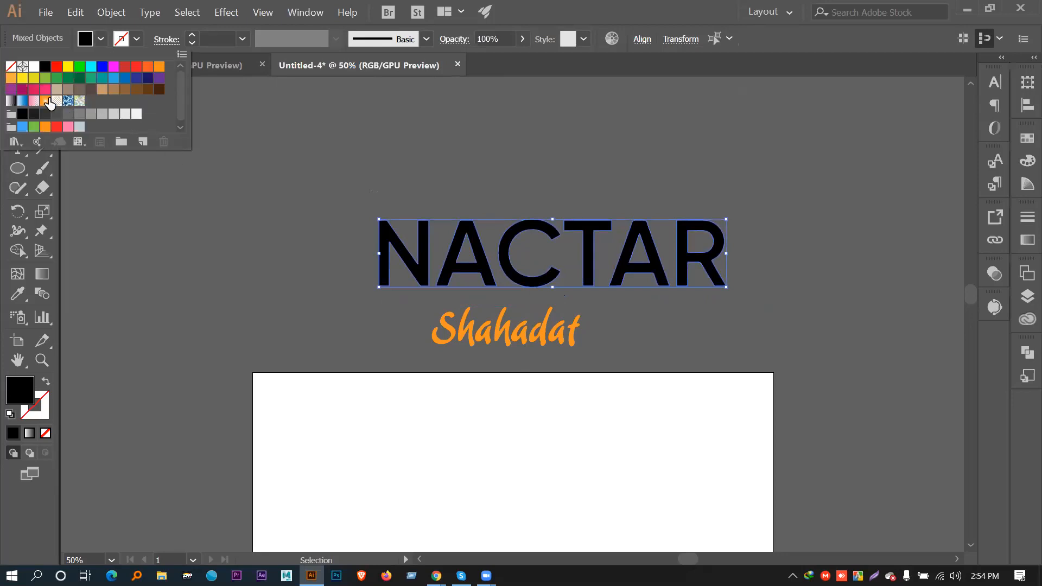
{"action": "left_click", "coordinate": [147, 66]}
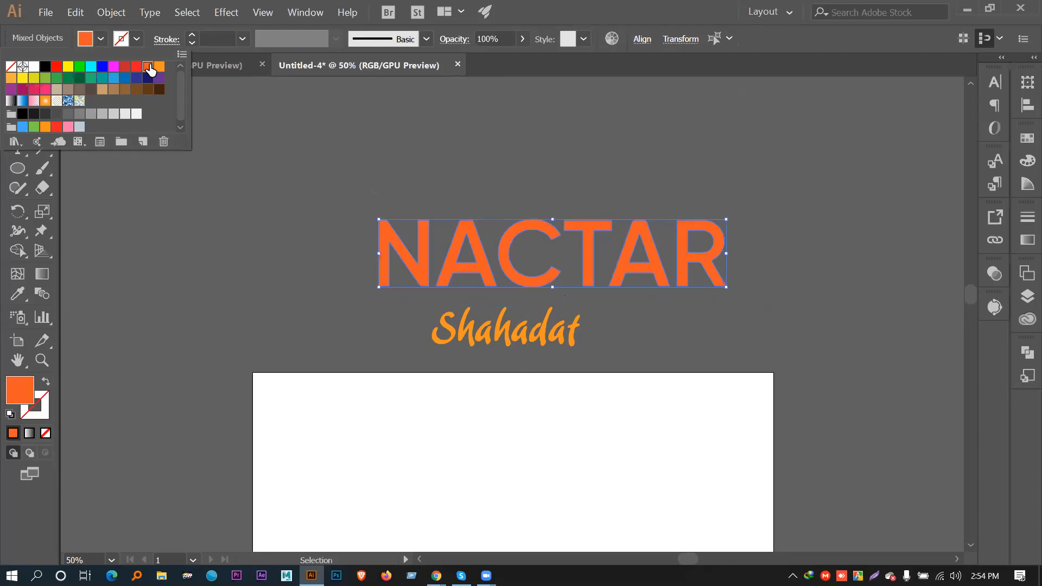
{"action": "left_click", "coordinate": [169, 227]}
{"action": "left_click", "coordinate": [243, 225]}
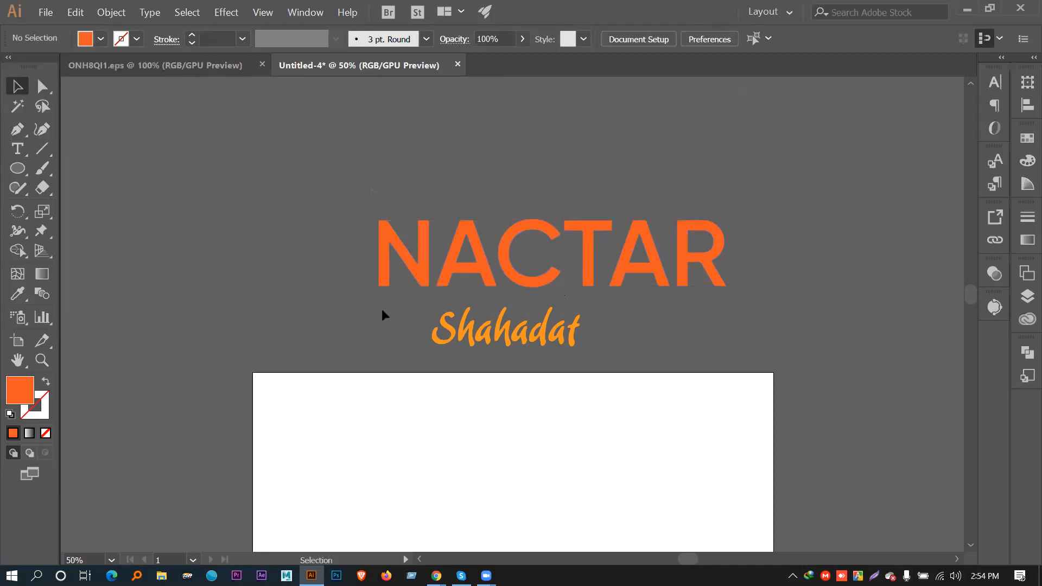
Move the NACTAR lettering down onto the artboard and position it near the centre
{"action": "left_click_drag", "start_coordinate": [684, 265], "coordinate": [630, 470]}
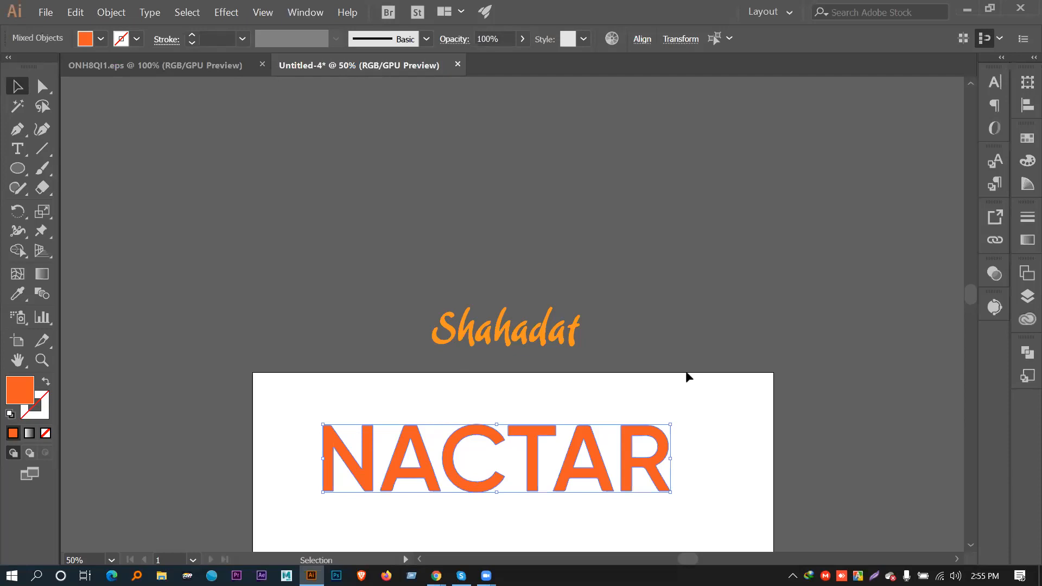
{"action": "scroll", "coordinate": [679, 380], "scroll_direction": "down", "scroll_amount": 3}
{"action": "left_click", "coordinate": [684, 368]}
{"action": "scroll", "coordinate": [357, 267], "scroll_direction": "down", "scroll_amount": 2}
{"action": "left_click_drag", "start_coordinate": [305, 286], "coordinate": [705, 396]}
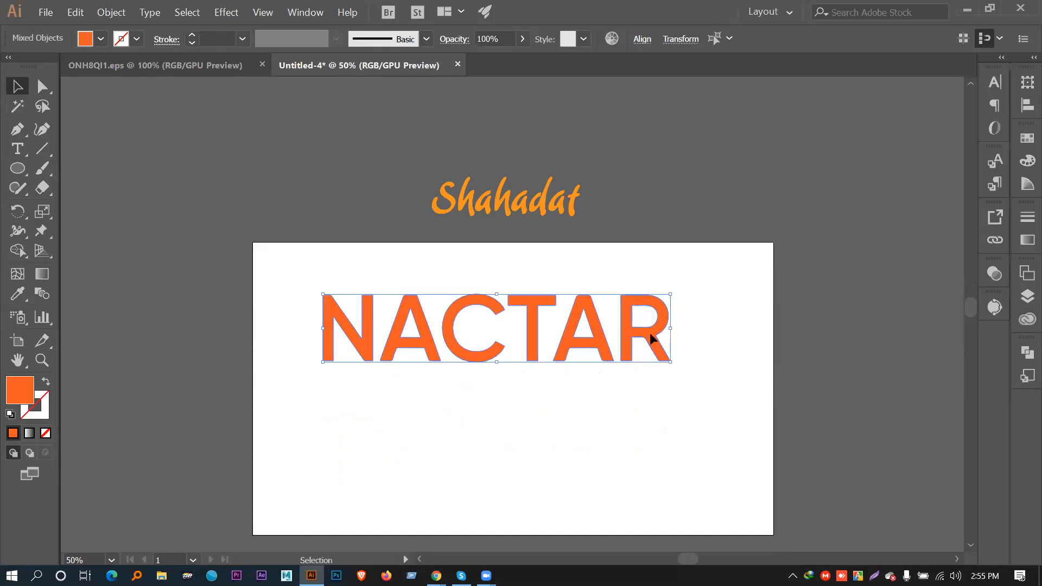
{"action": "left_click_drag", "start_coordinate": [651, 337], "coordinate": [686, 348]}
{"action": "left_click", "coordinate": [709, 298]}
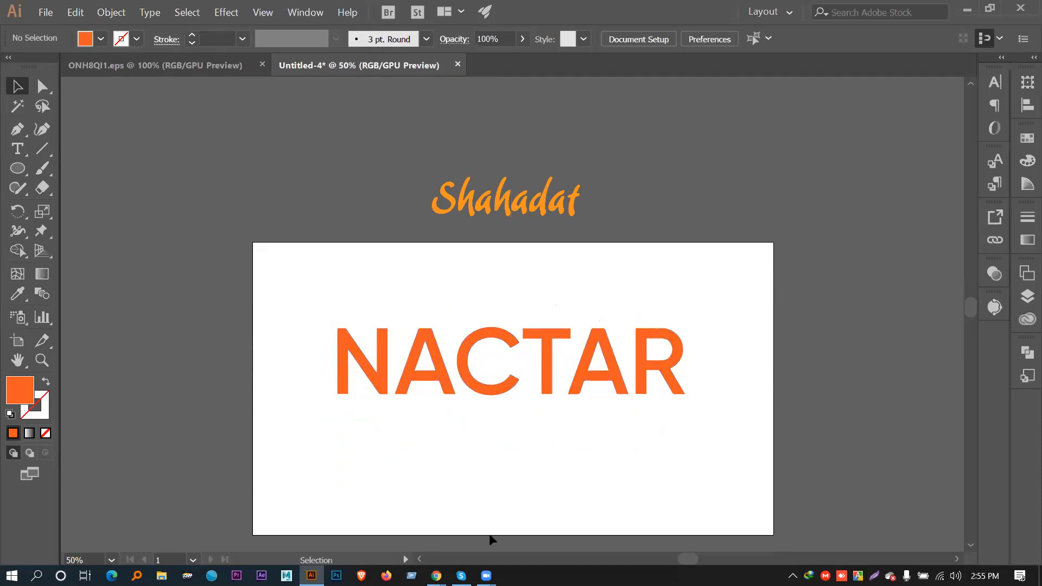
Switch to the browser and review the NACTAR preview text and the Gilroy styles on MyFonts
{"action": "mouse_move", "coordinate": [436, 576]}
{"action": "left_click", "coordinate": [400, 520]}
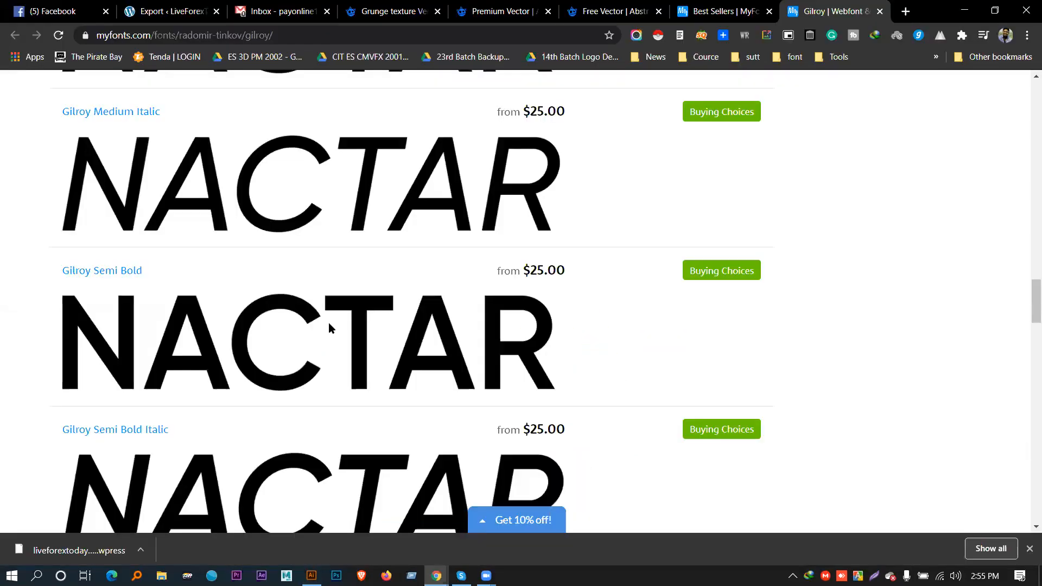
{"action": "scroll", "coordinate": [289, 345], "scroll_direction": "up", "scroll_amount": 20}
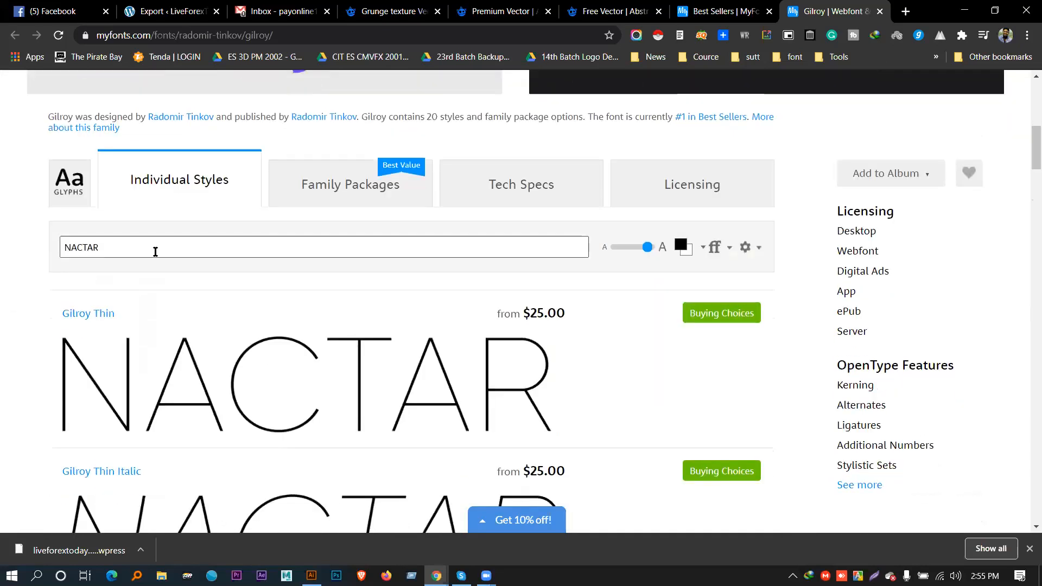
{"action": "left_click_drag", "start_coordinate": [155, 252], "coordinate": [0, 239]}
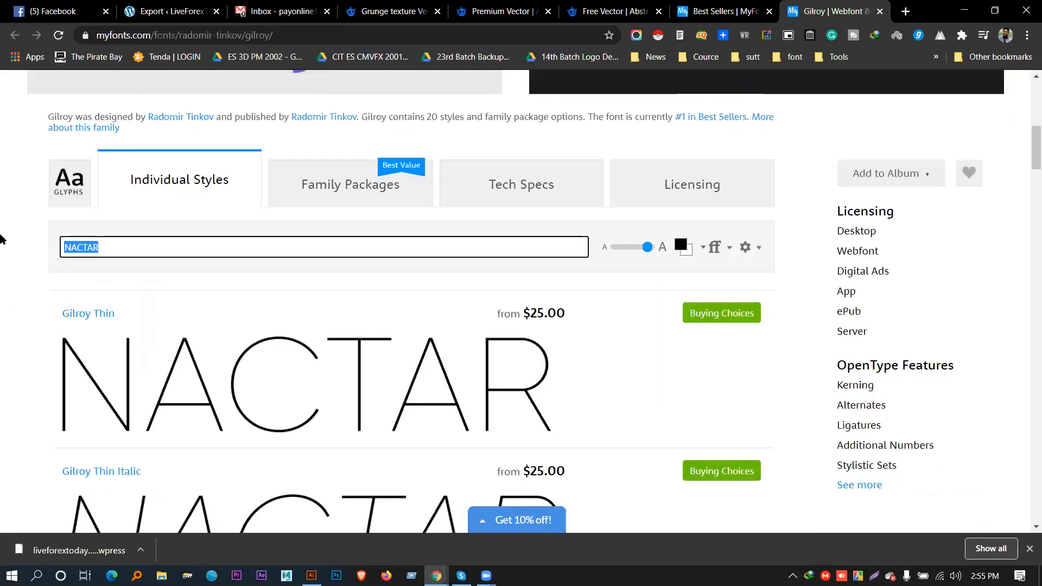
{"action": "scroll", "coordinate": [578, 345], "scroll_direction": "down", "scroll_amount": 3}
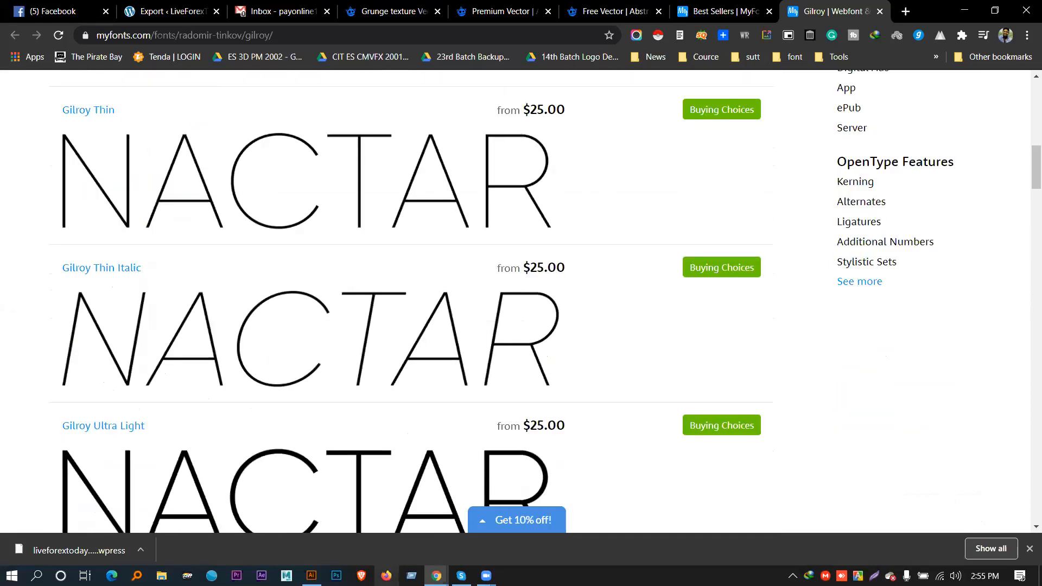
Switch to Illustrator and select the NACTAR letters one by one to check that each is a separate shape
{"action": "left_click", "coordinate": [311, 576]}
{"action": "left_click", "coordinate": [550, 348]}
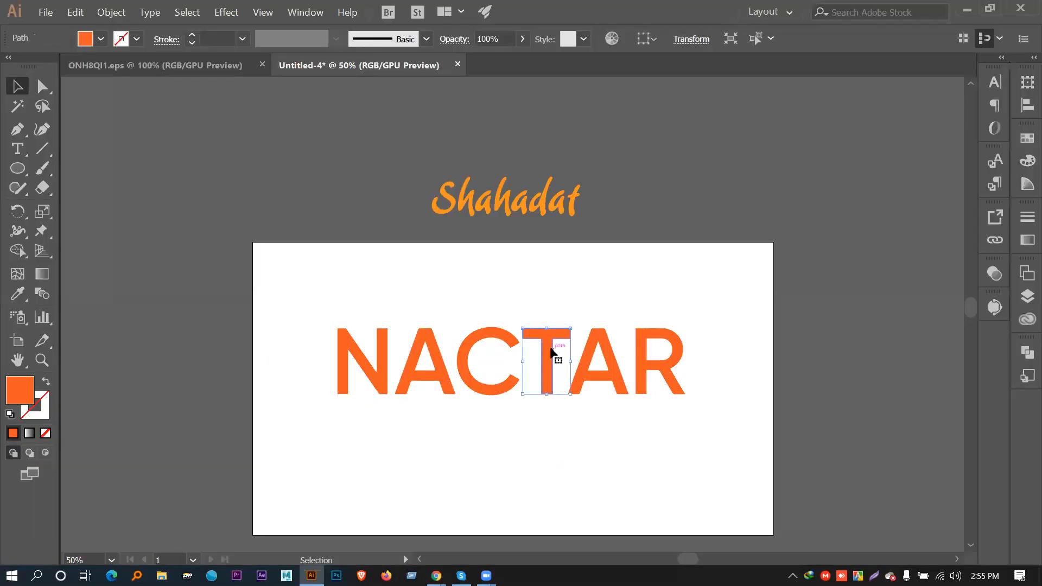
{"action": "left_click", "coordinate": [603, 348]}
{"action": "left_click", "coordinate": [642, 361]}
{"action": "left_click", "coordinate": [564, 359]}
{"action": "left_click", "coordinate": [543, 358]}
{"action": "left_click", "coordinate": [483, 333]}
{"action": "left_click", "coordinate": [415, 347]}
{"action": "left_click", "coordinate": [383, 352]}
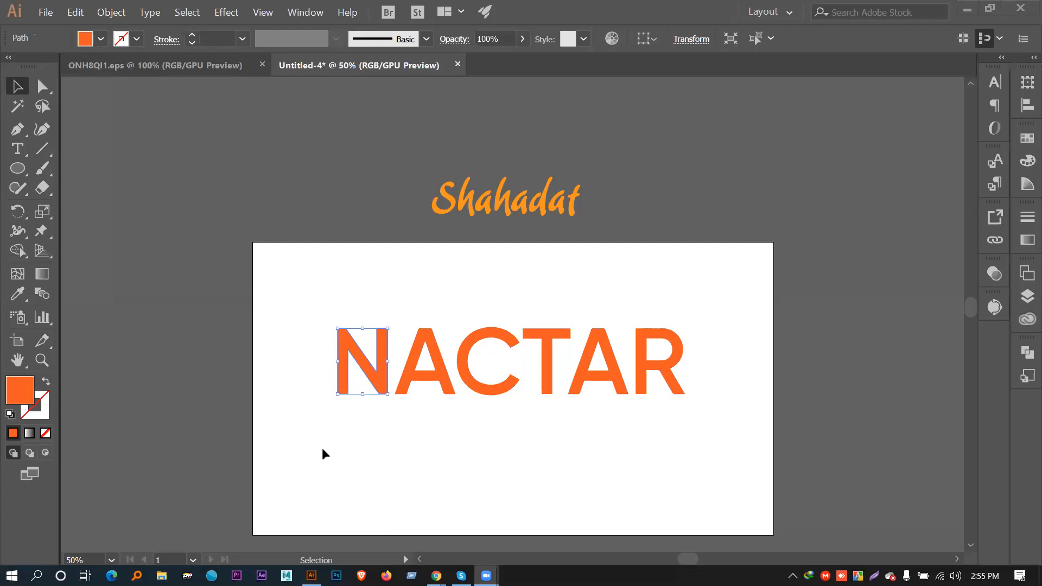
{"action": "left_click", "coordinate": [434, 429]}
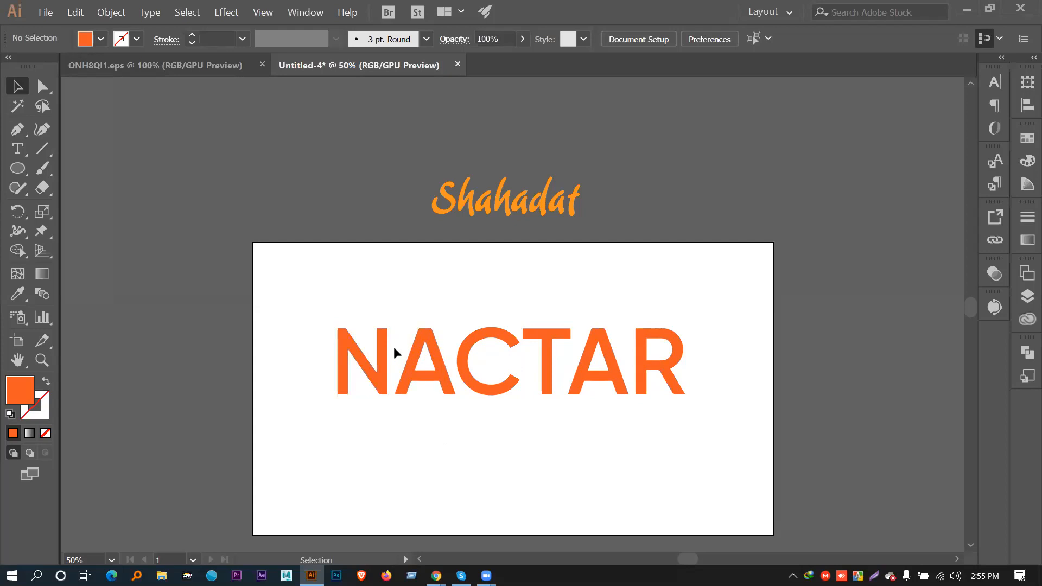
Move the six NACTAR letters apart individually, scattering them across the artboard
{"action": "right_click", "coordinate": [383, 379]}
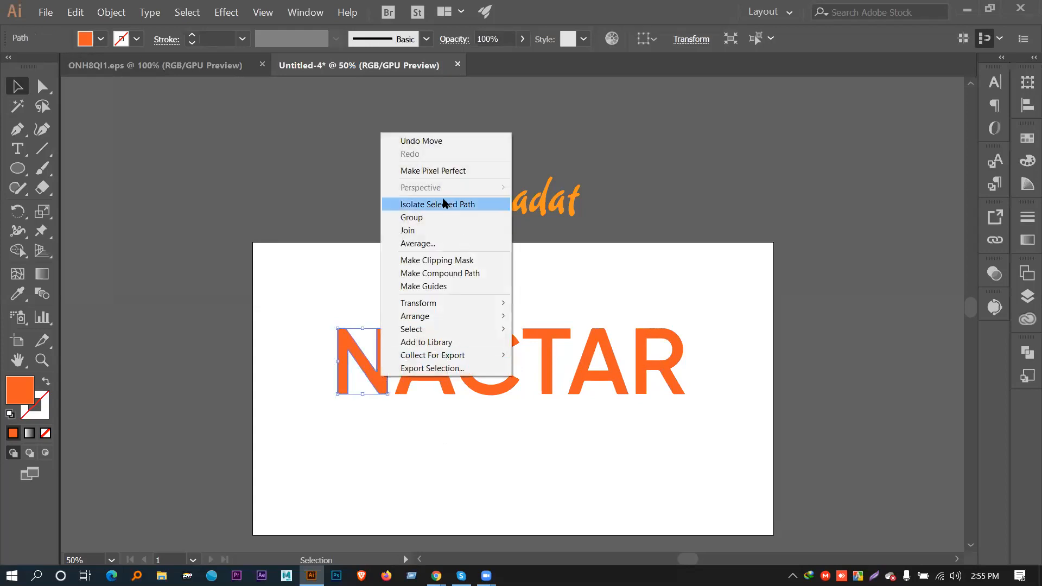
{"action": "left_click", "coordinate": [316, 281]}
{"action": "left_click_drag", "start_coordinate": [378, 379], "coordinate": [311, 297]}
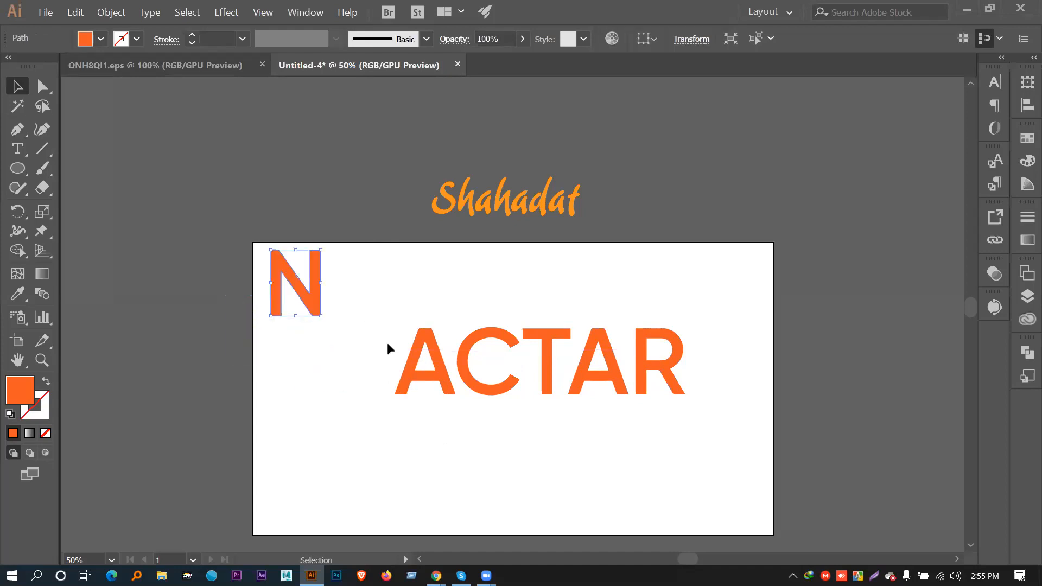
{"action": "left_click_drag", "start_coordinate": [407, 365], "coordinate": [320, 439]}
{"action": "left_click_drag", "start_coordinate": [470, 380], "coordinate": [496, 497]}
{"action": "left_click_drag", "start_coordinate": [547, 380], "coordinate": [433, 316]}
{"action": "left_click_drag", "start_coordinate": [582, 347], "coordinate": [608, 274]}
{"action": "left_click_drag", "start_coordinate": [651, 358], "coordinate": [749, 403]}
{"action": "left_click_drag", "start_coordinate": [617, 295], "coordinate": [542, 351]}
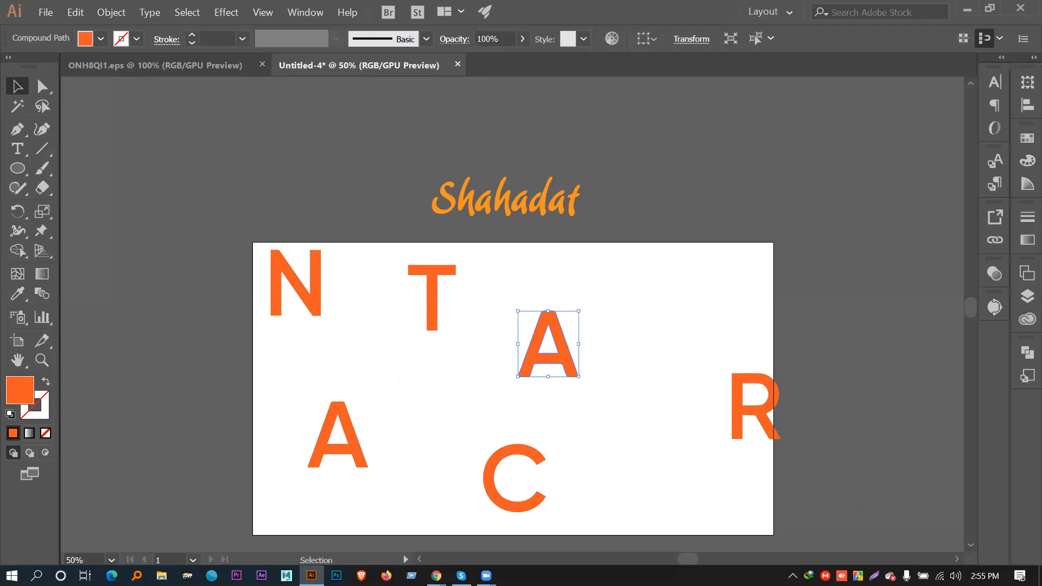
Select the orange script lettering together with all the scattered NACTAR letters
{"action": "left_click", "coordinate": [502, 198]}
{"action": "left_click_drag", "start_coordinate": [561, 198], "coordinate": [570, 204]}
{"action": "left_click_drag", "start_coordinate": [656, 210], "coordinate": [837, 507]}
{"action": "scroll", "coordinate": [187, 157], "scroll_direction": "down", "scroll_amount": 1}
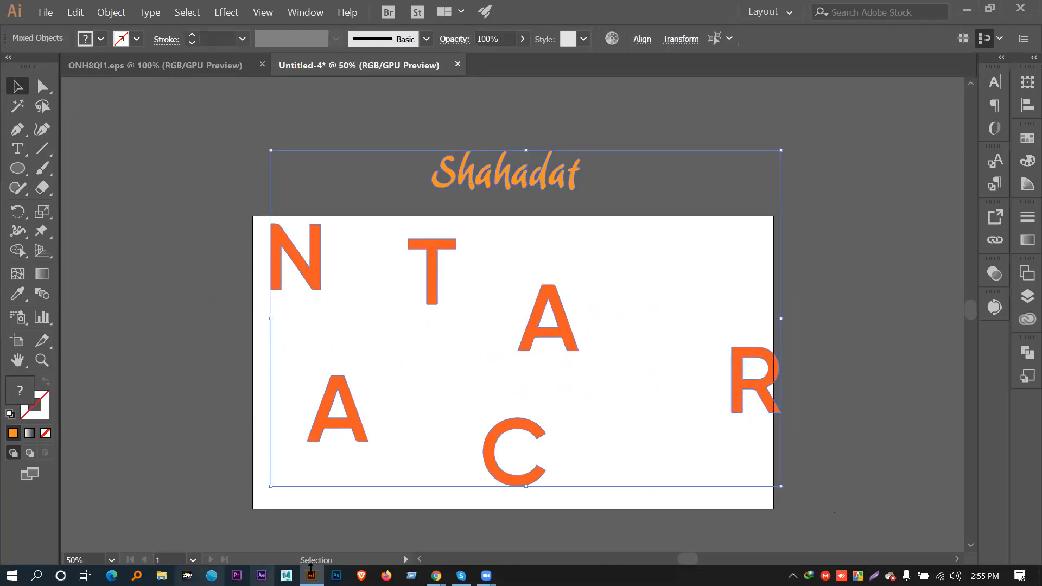
Switch to the browser and look over the MyFonts Gilroy page, including its font search filter options
{"action": "mouse_move", "coordinate": [436, 575]}
{"action": "left_click", "coordinate": [355, 533]}
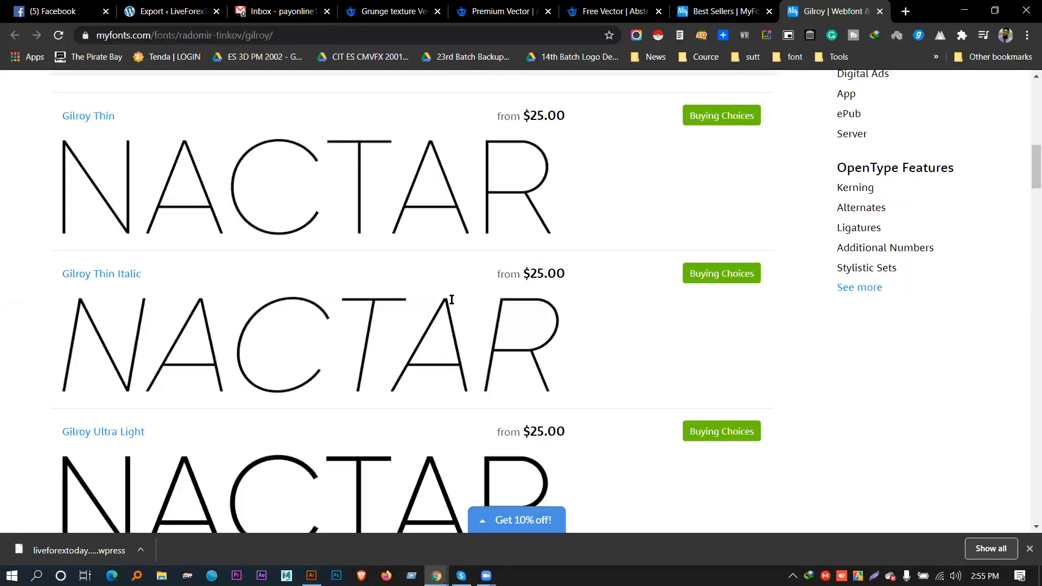
{"action": "scroll", "coordinate": [452, 299], "scroll_direction": "up", "scroll_amount": 10}
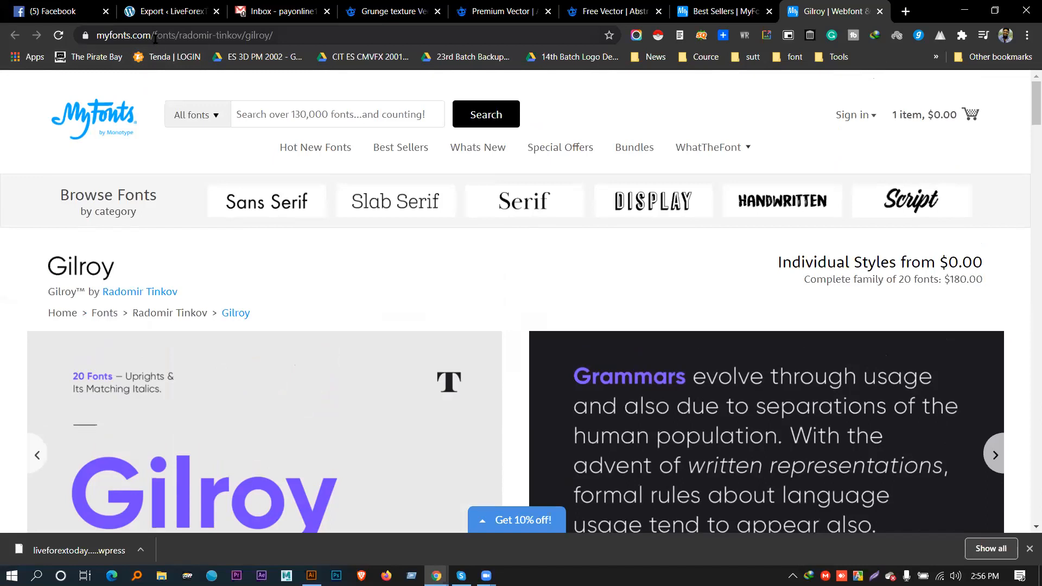
{"action": "left_click", "coordinate": [210, 112]}
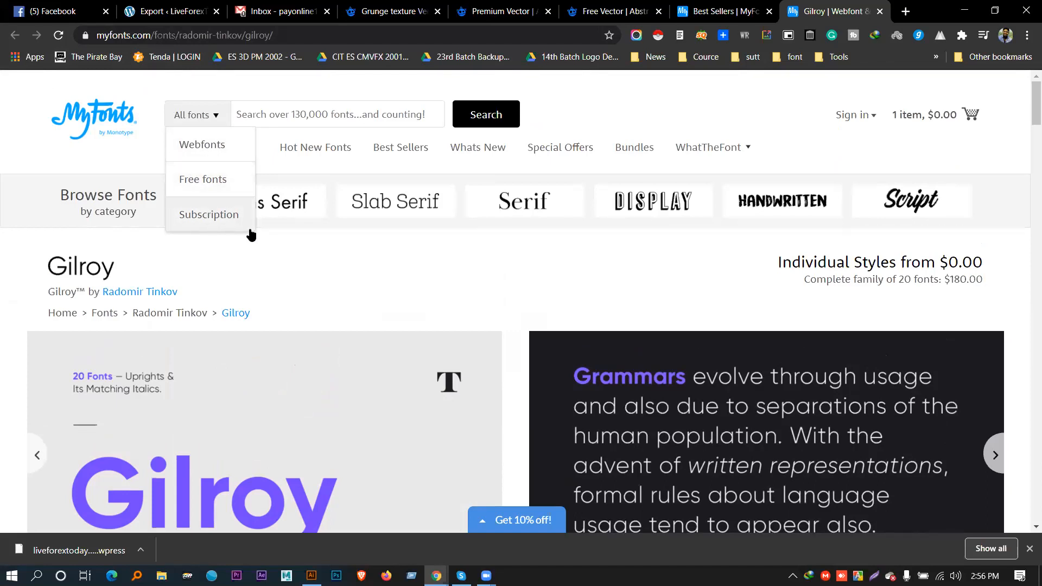
{"action": "scroll", "coordinate": [288, 251], "scroll_direction": "down", "scroll_amount": 3}
{"action": "scroll", "coordinate": [273, 289], "scroll_direction": "down", "scroll_amount": 10}
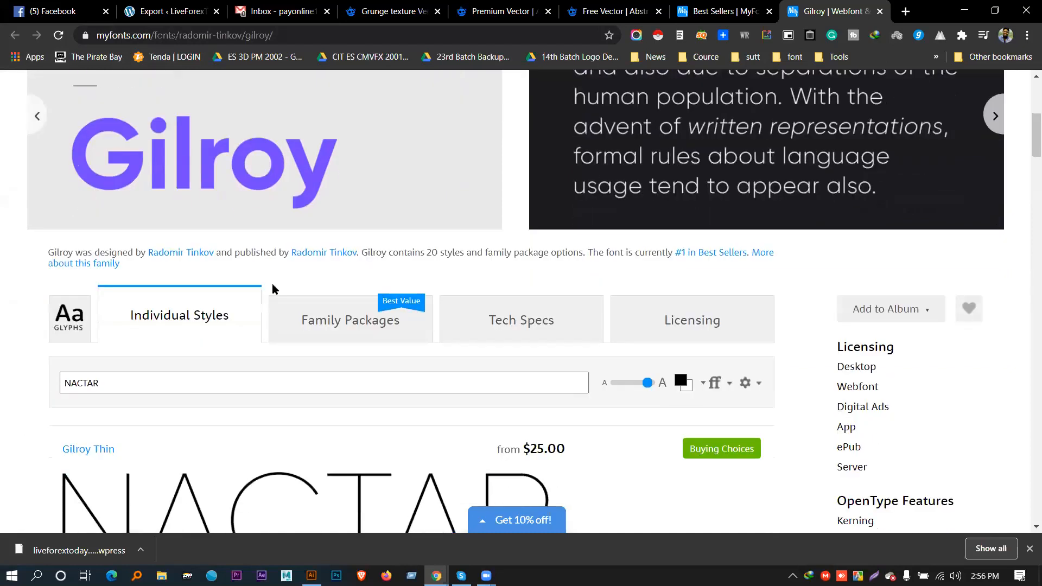
{"action": "scroll", "coordinate": [267, 302], "scroll_direction": "up", "scroll_amount": 13}
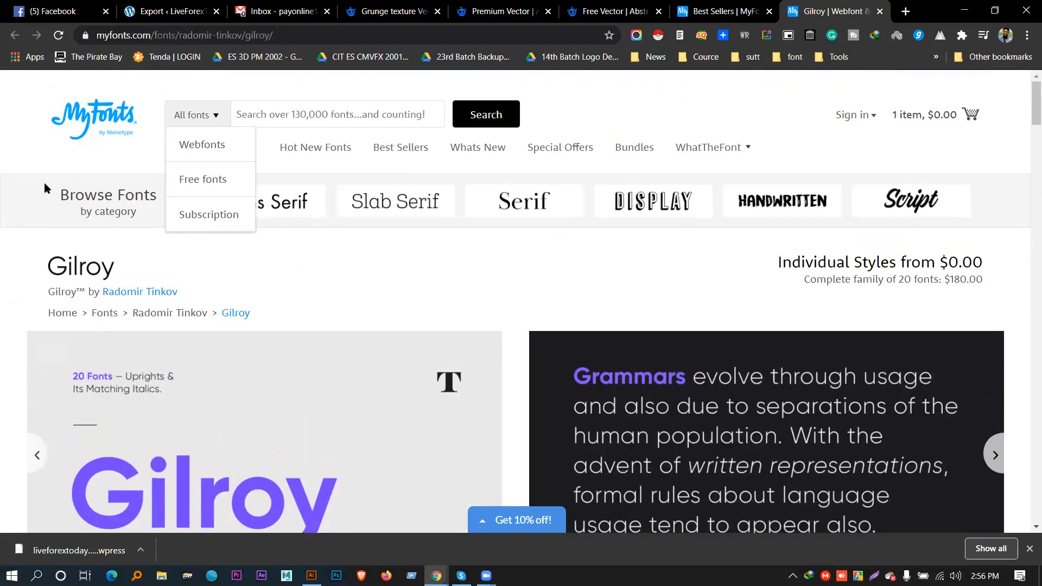
{"action": "left_click", "coordinate": [24, 148]}
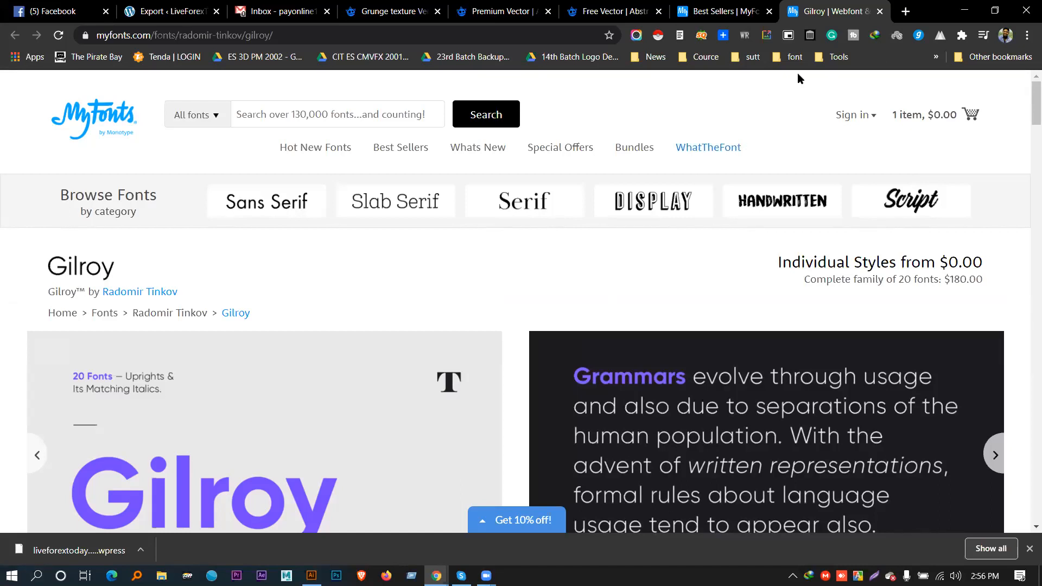
Open the GraphicRiver "i logo" search results in a new browser tab
{"action": "key", "text": "ctrl+t"}
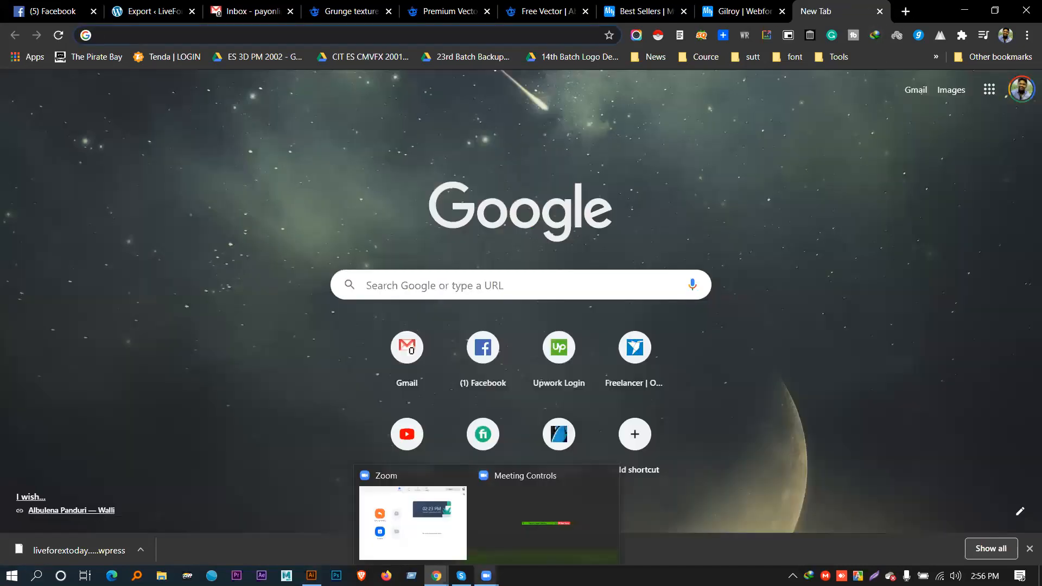
{"action": "type", "text": "gr"}
{"action": "key", "text": "Return"}
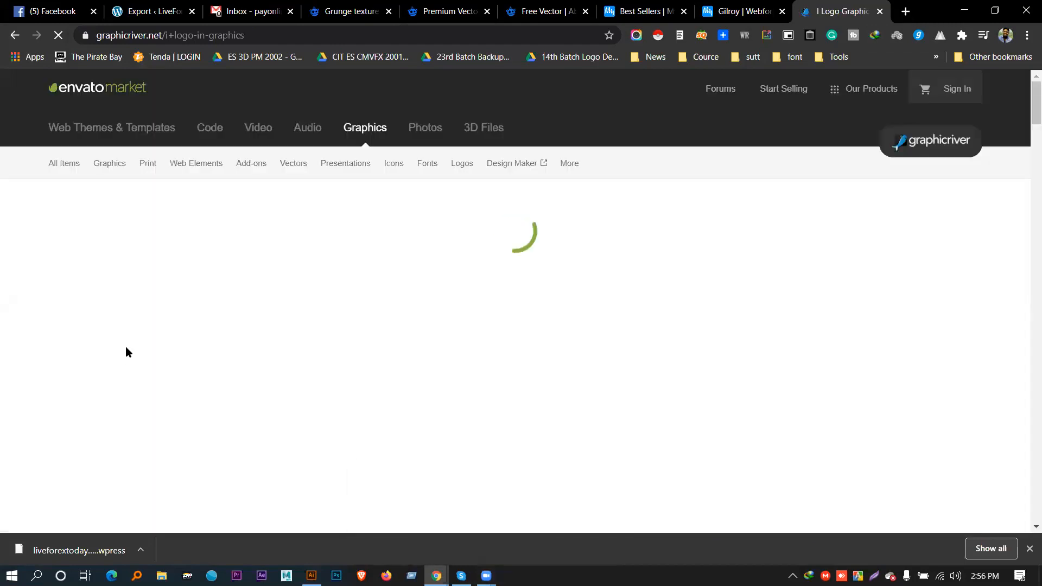
Open GraphicRiver's Brochures category of print templates and browse the templates
{"action": "triple_click", "coordinate": [232, 256]}
{"action": "mouse_move", "coordinate": [125, 206]}
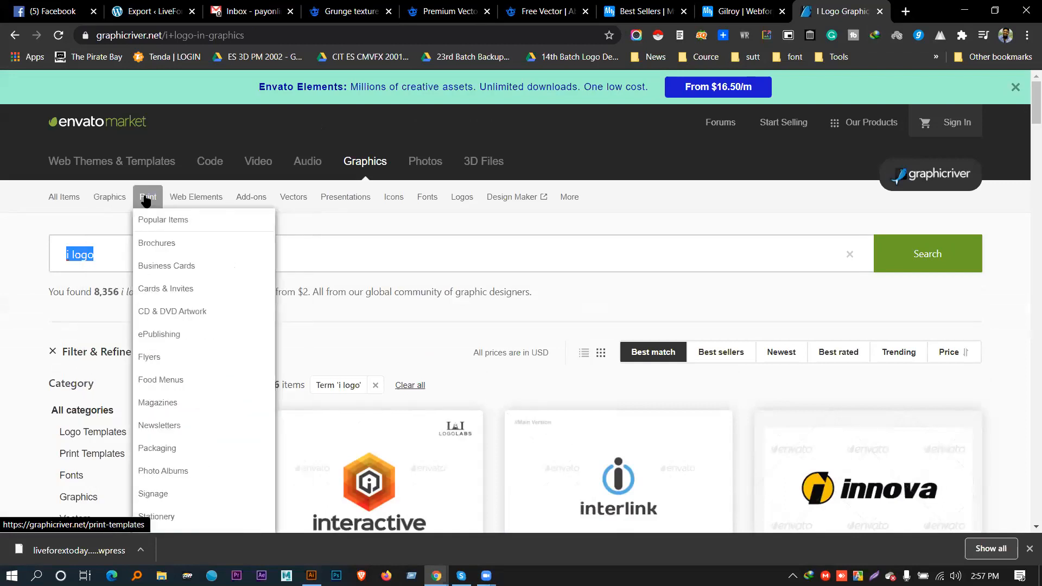
{"action": "left_click", "coordinate": [163, 247]}
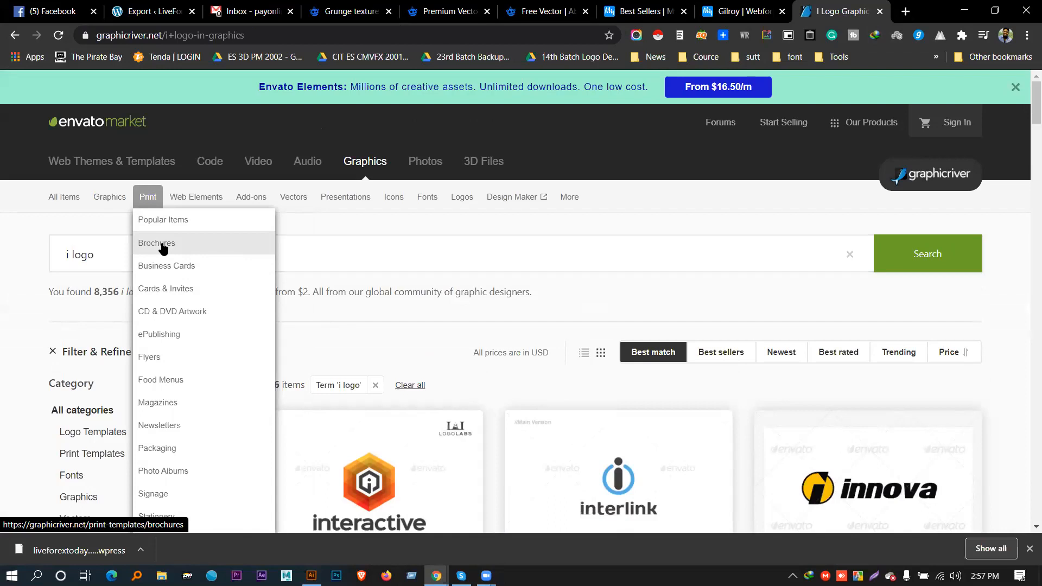
{"action": "scroll", "coordinate": [353, 268], "scroll_direction": "down", "scroll_amount": 4}
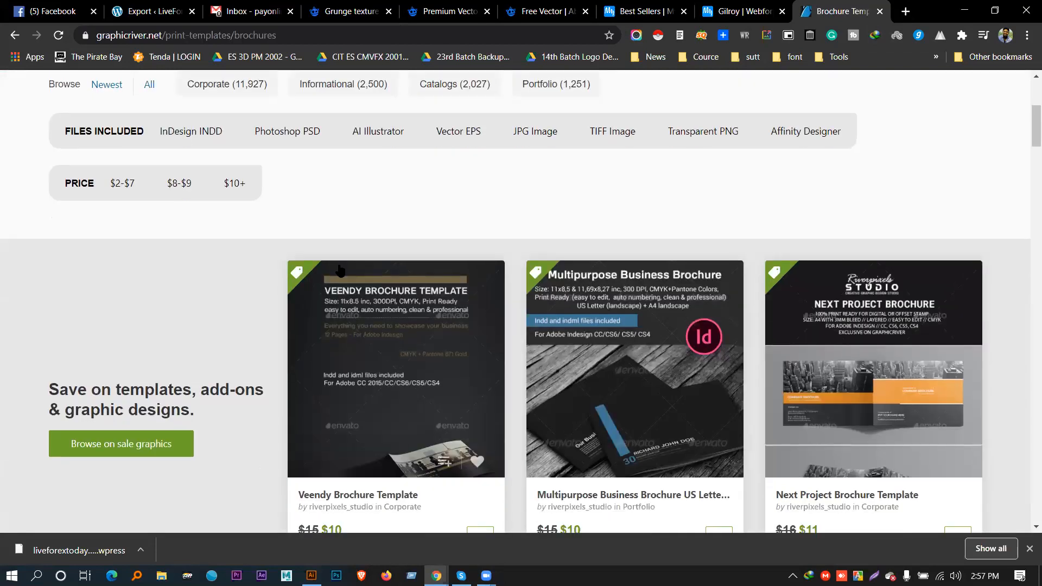
Open the Brochure template from GraphicRiver's weekly bestsellers and look through its preview images down to the title lettering
{"action": "scroll", "coordinate": [341, 270], "scroll_direction": "down", "scroll_amount": 9}
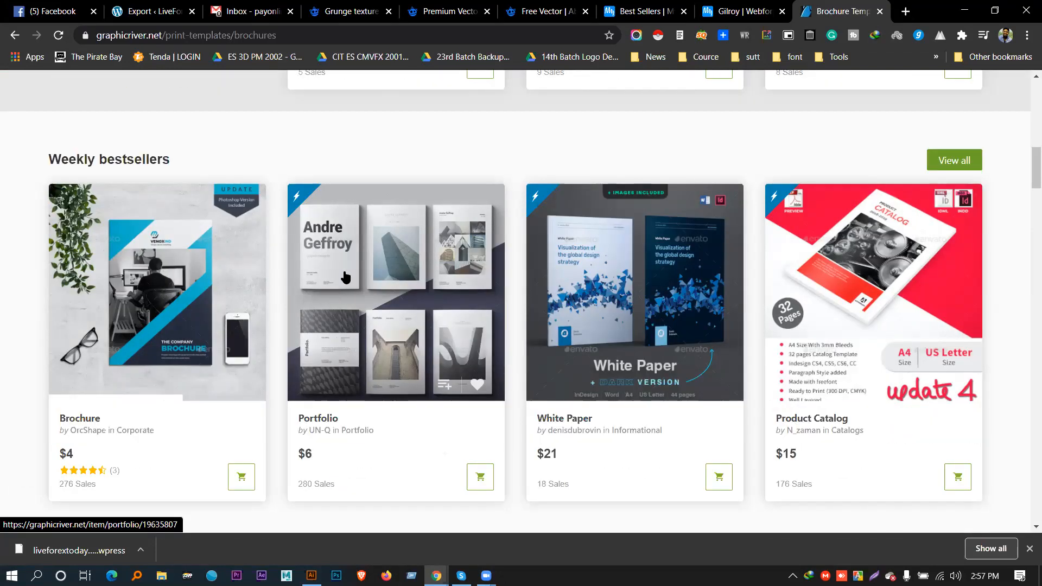
{"action": "scroll", "coordinate": [345, 276], "scroll_direction": "down", "scroll_amount": 3}
{"action": "left_click", "coordinate": [80, 283]}
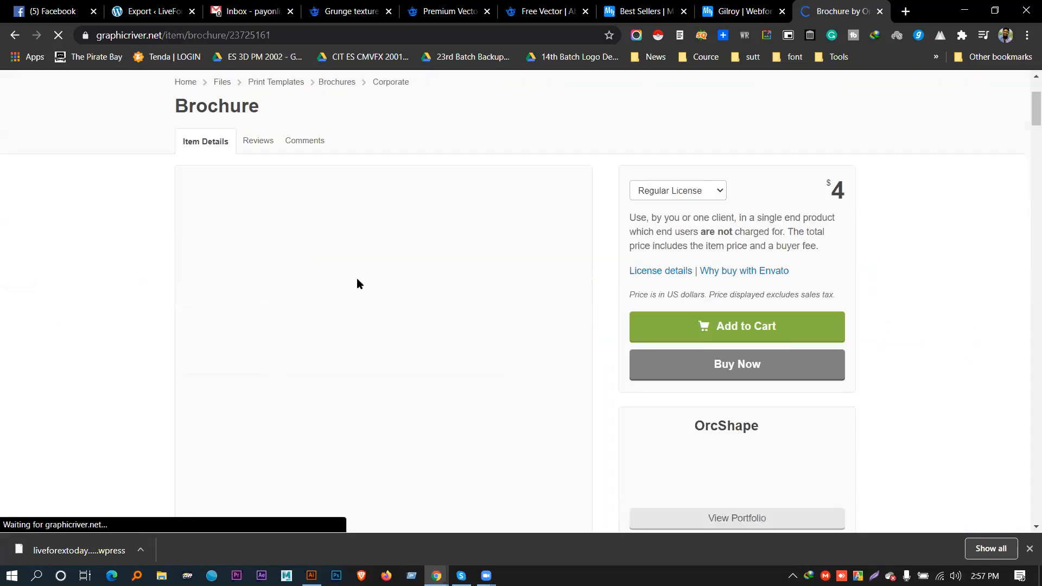
{"action": "scroll", "coordinate": [357, 278], "scroll_direction": "down", "scroll_amount": 12}
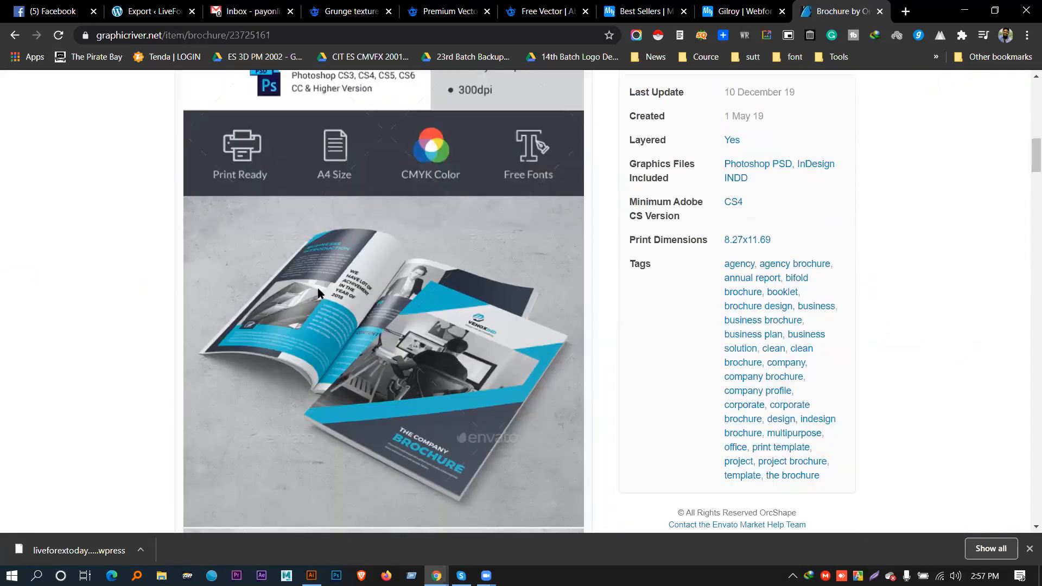
{"action": "scroll", "coordinate": [318, 293], "scroll_direction": "up", "scroll_amount": 5}
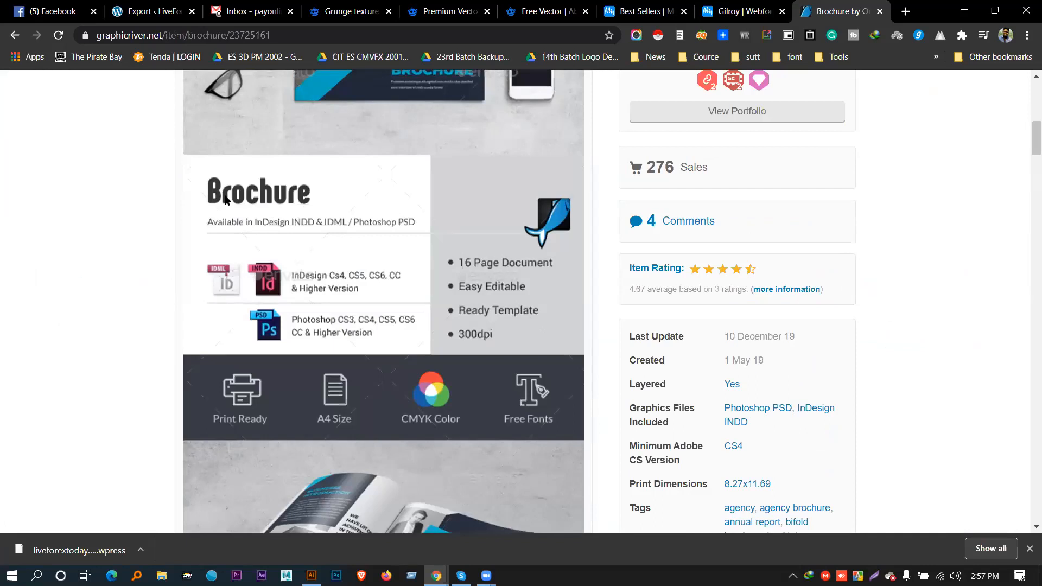
{"action": "scroll", "coordinate": [256, 245], "scroll_direction": "up", "scroll_amount": 3}
{"action": "scroll", "coordinate": [299, 274], "scroll_direction": "down", "scroll_amount": 3}
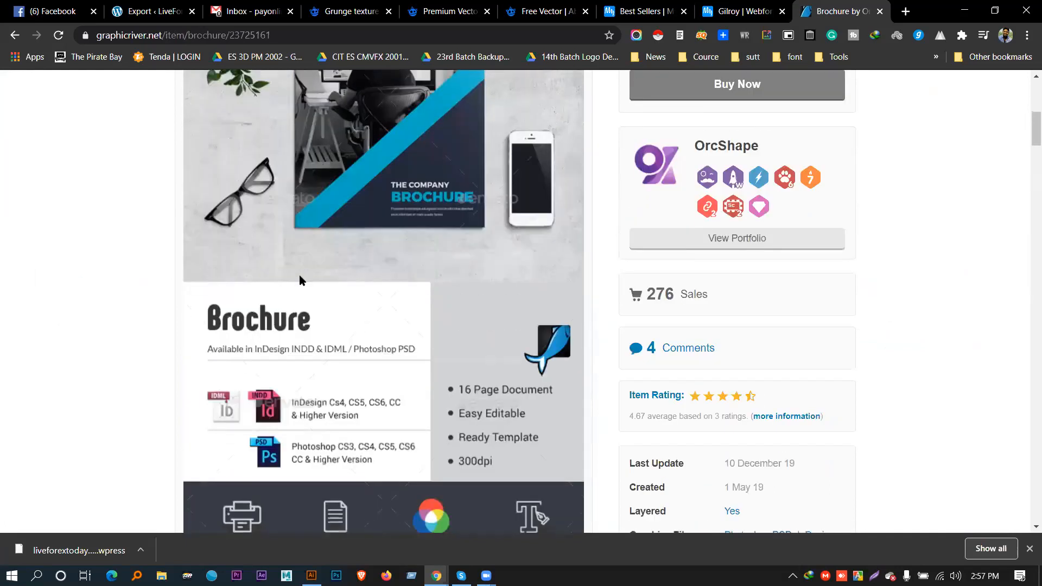
Capture a screenshot of the "Brochure" title lettering and save it to the Desktop as Screenshot_1.png
{"action": "left_click", "coordinate": [874, 575]}
{"action": "left_click_drag", "start_coordinate": [199, 164], "coordinate": [333, 212]}
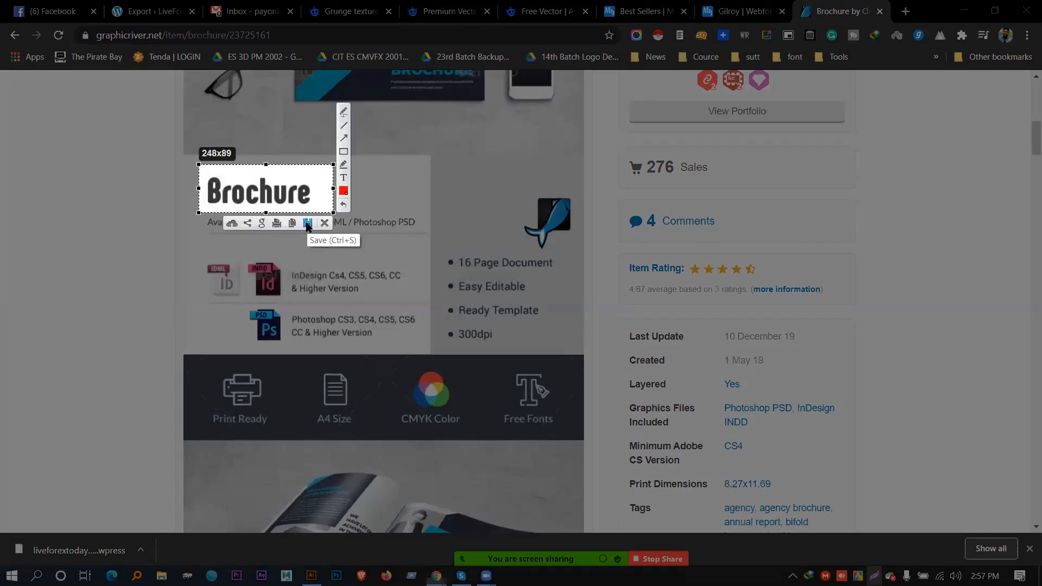
{"action": "left_click", "coordinate": [307, 223]}
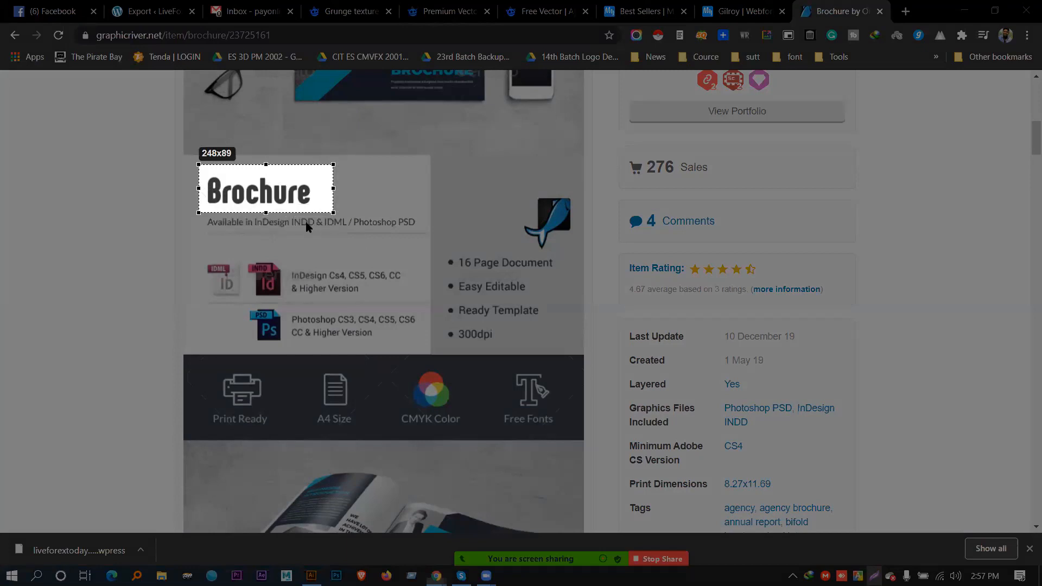
{"action": "left_click", "coordinate": [41, 103]}
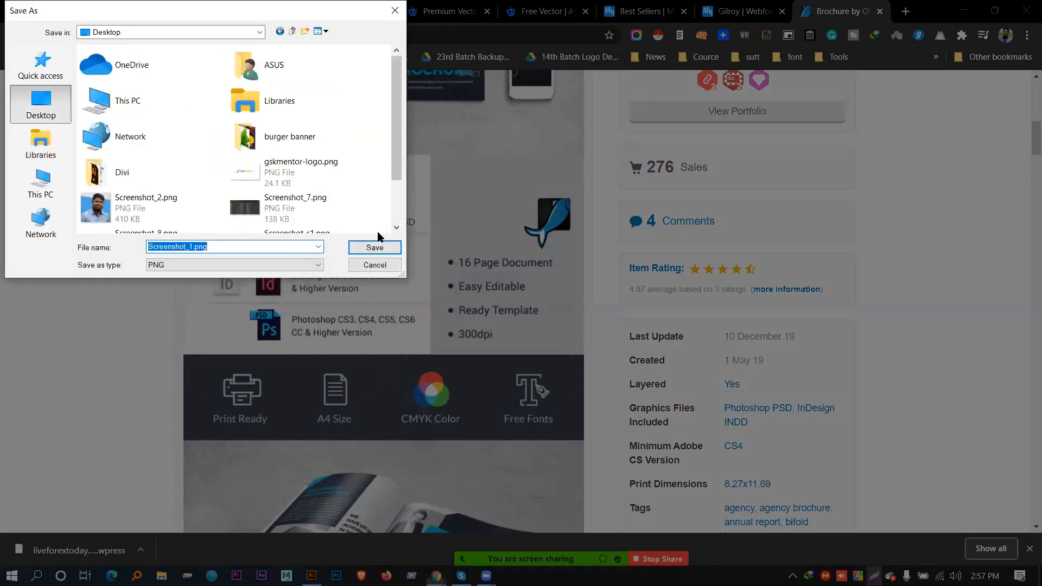
{"action": "left_click", "coordinate": [375, 247]}
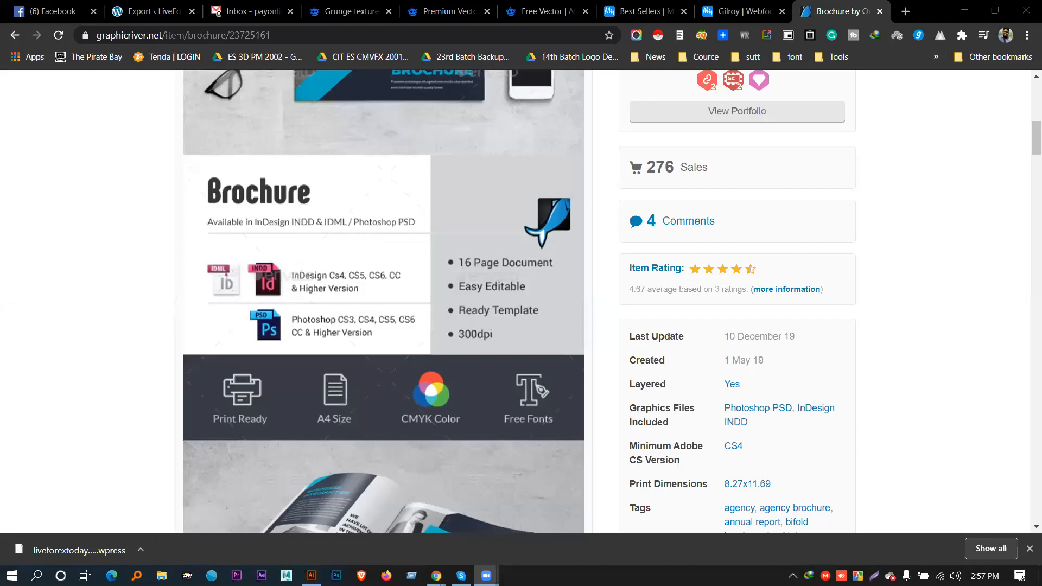
View the saved Screenshot_1.png from the desktop, and close the image viewer
{"action": "left_click", "coordinate": [965, 7]}
{"action": "left_click", "coordinate": [966, 6]}
{"action": "left_click", "coordinate": [965, 6]}
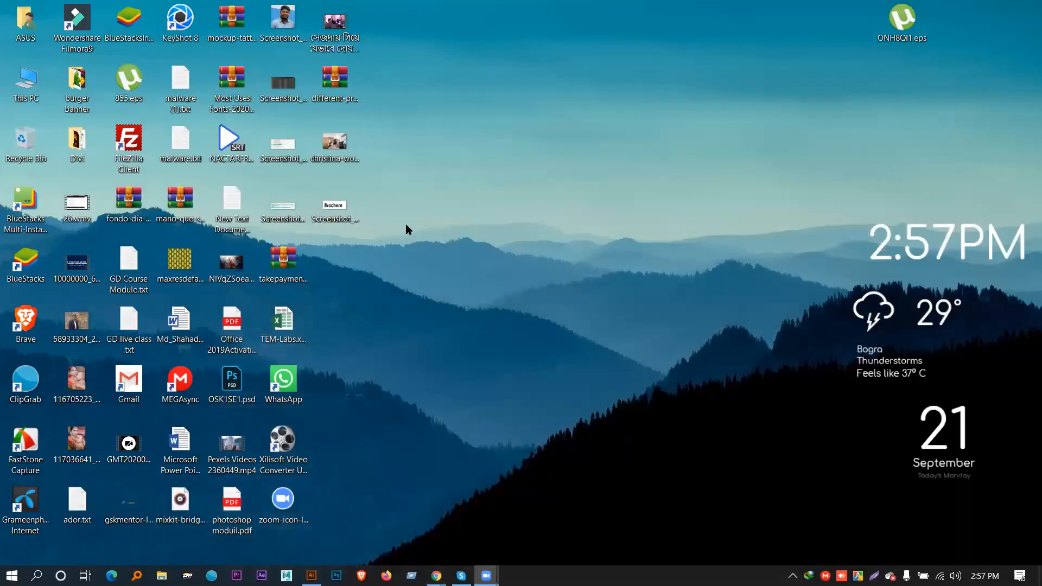
{"action": "double_click", "coordinate": [334, 209]}
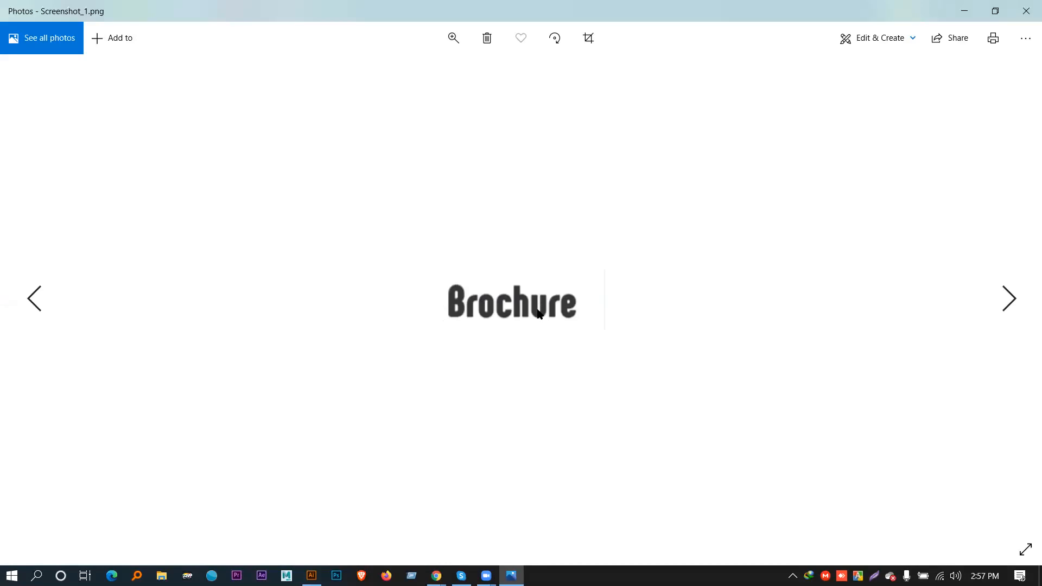
{"action": "left_click", "coordinate": [1026, 10]}
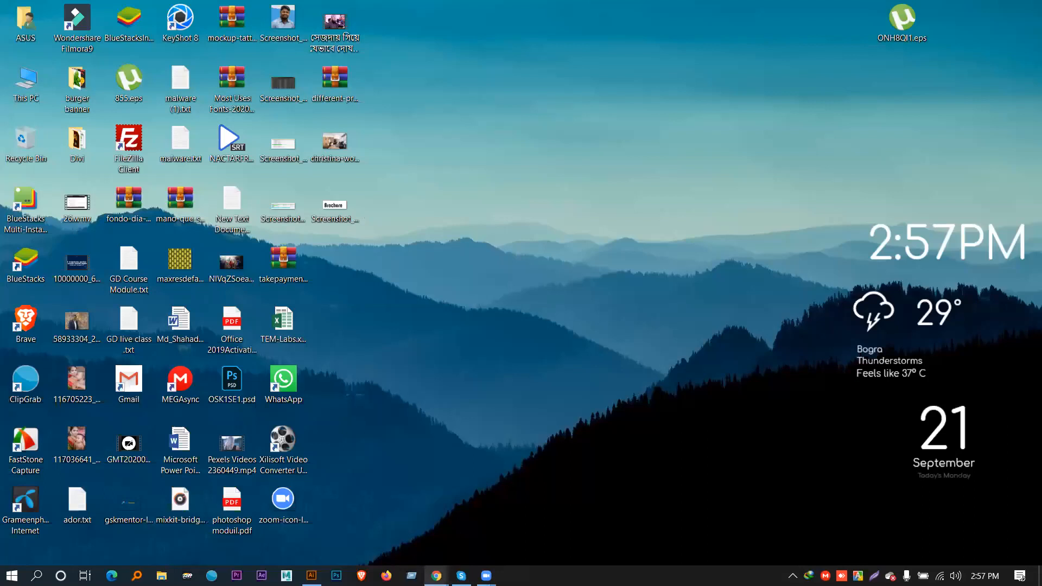
Return to the browser and open the WhatTheFont identification tool from the MyFonts Gilroy page
{"action": "mouse_move", "coordinate": [436, 575]}
{"action": "left_click", "coordinate": [384, 531]}
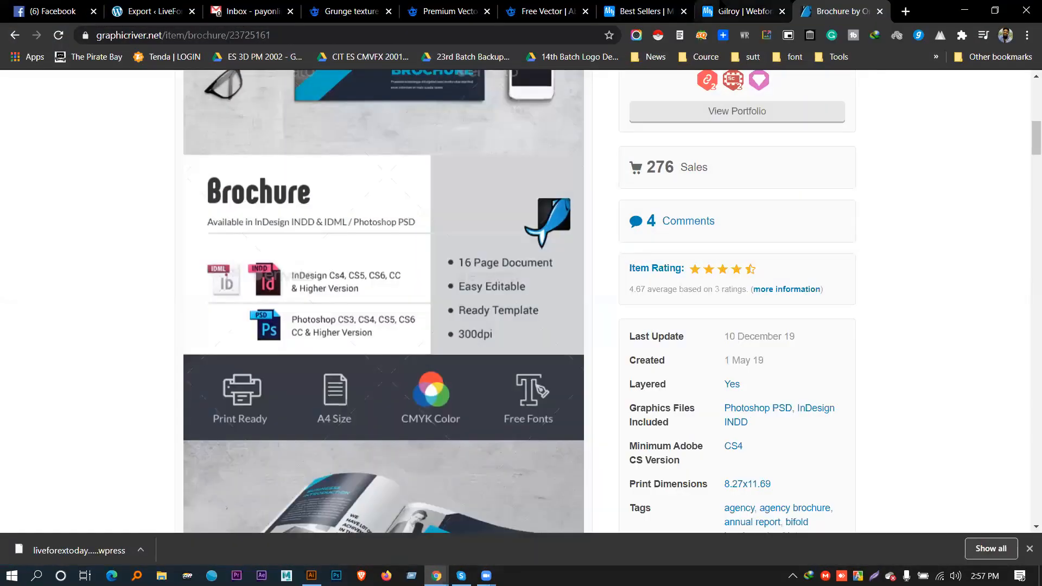
{"action": "left_click", "coordinate": [741, 11]}
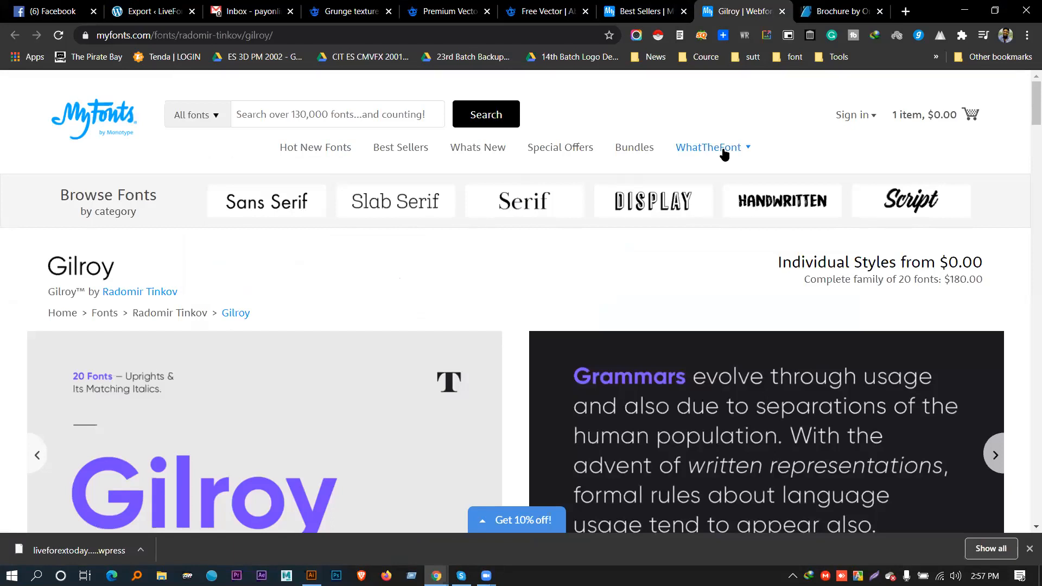
{"action": "mouse_move", "coordinate": [723, 154]}
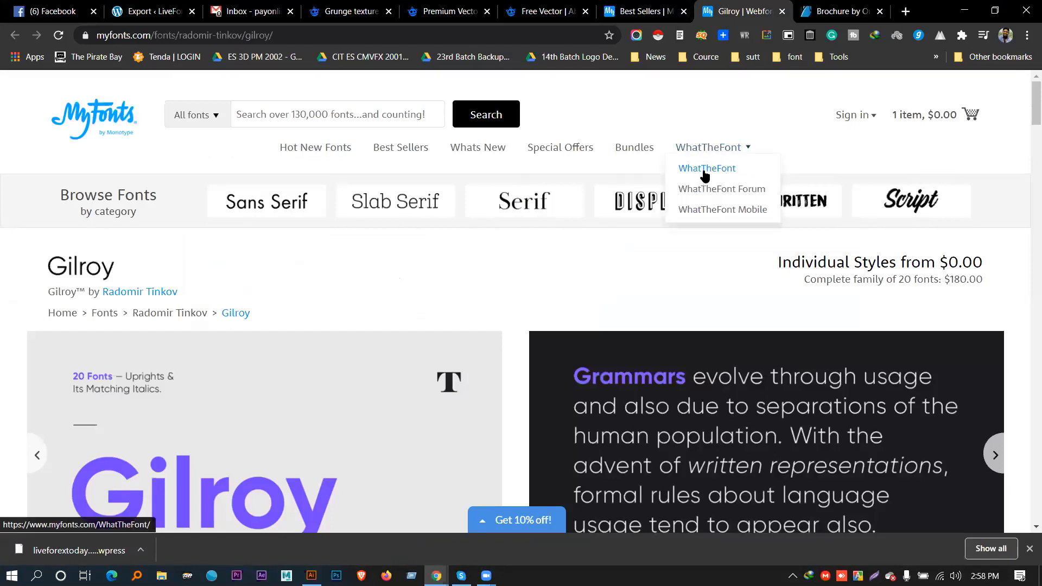
{"action": "left_click", "coordinate": [704, 171]}
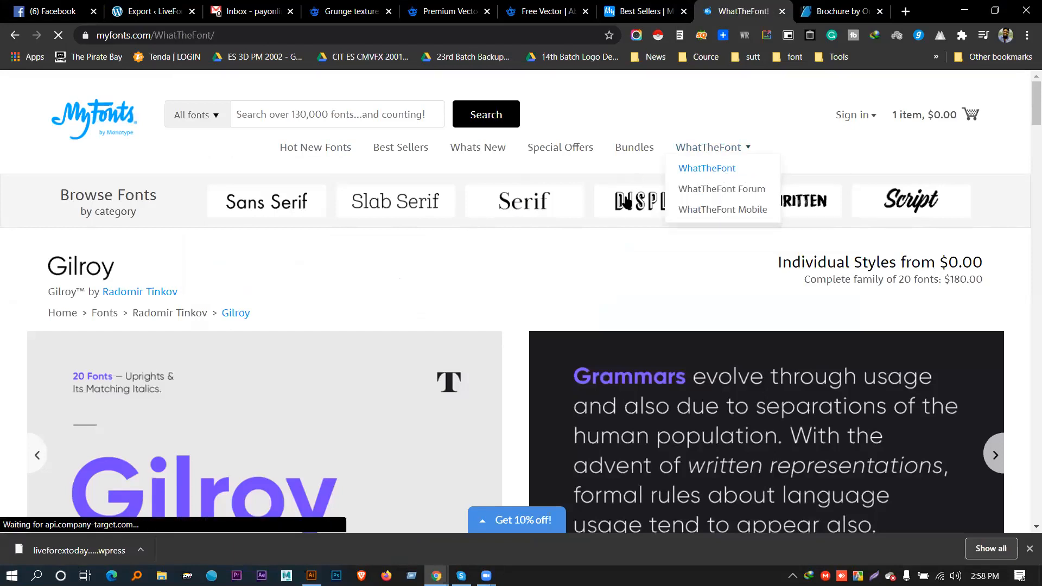
{"action": "scroll", "coordinate": [593, 204], "scroll_direction": "down", "scroll_amount": 3}
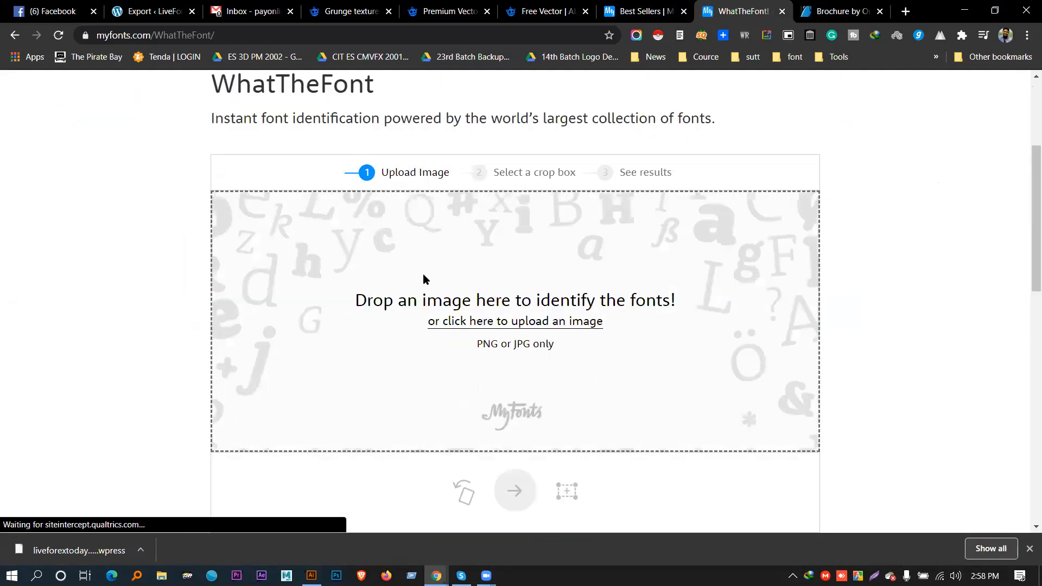
{"action": "scroll", "coordinate": [424, 275], "scroll_direction": "up", "scroll_amount": 1}
{"action": "scroll", "coordinate": [445, 281], "scroll_direction": "down", "scroll_amount": 1}
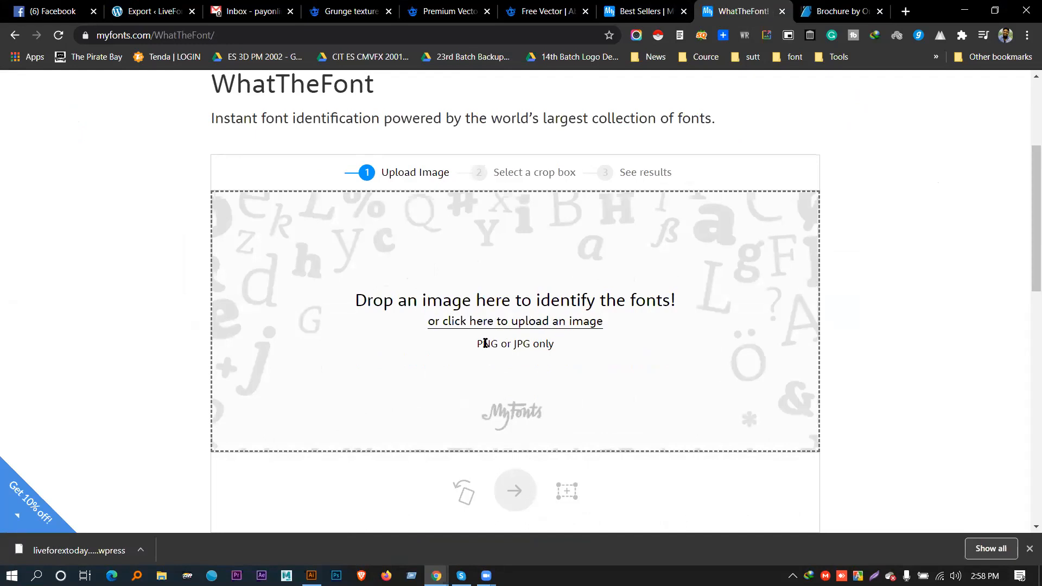
Dismiss the sign-up offer and upload Screenshot_1.png from the Desktop to WhatTheFont
{"action": "left_click_drag", "start_coordinate": [477, 344], "coordinate": [553, 344]}
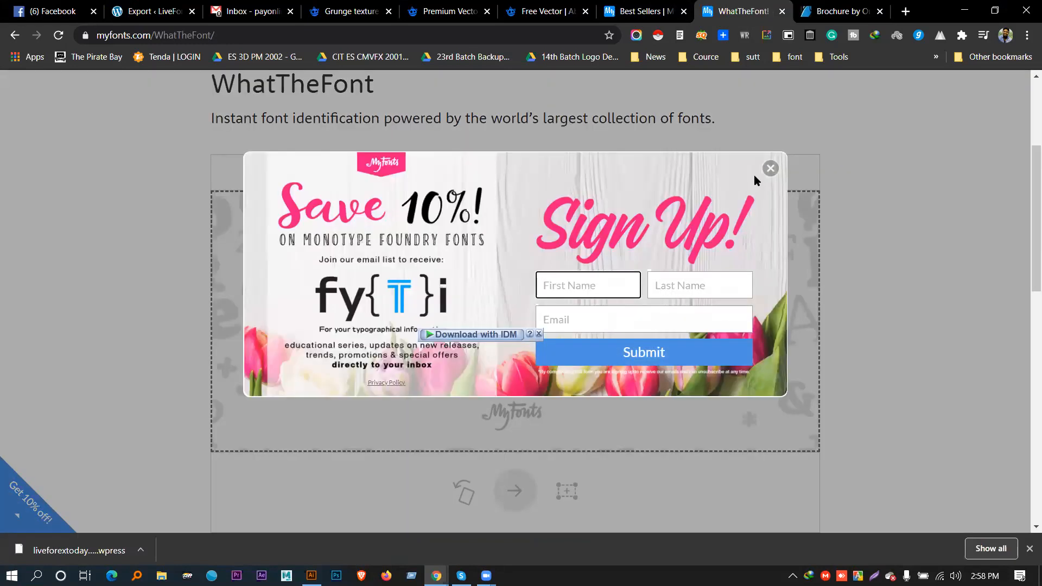
{"action": "key", "text": "Escape"}
{"action": "left_click", "coordinate": [523, 320]}
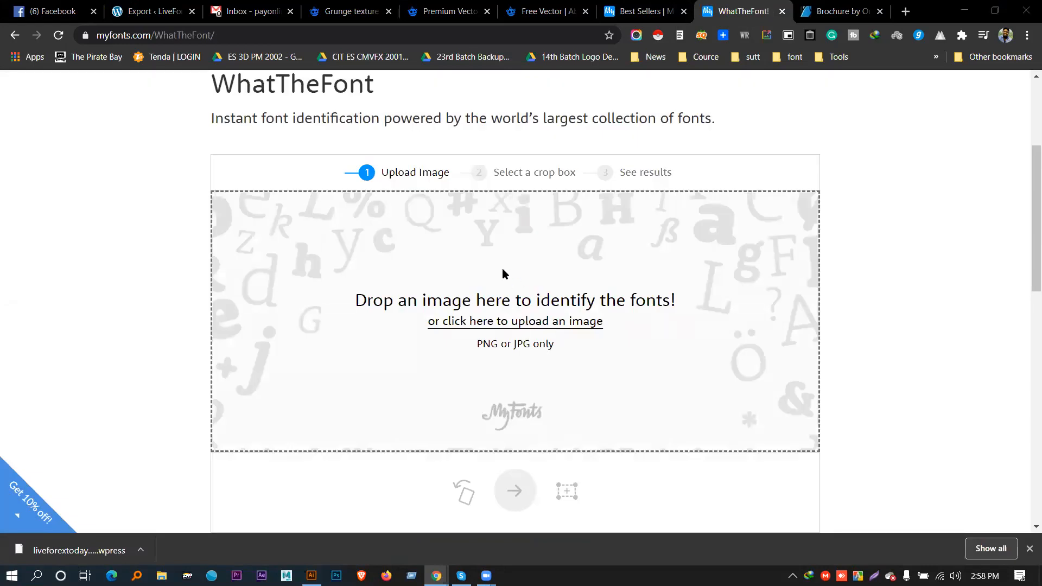
{"action": "left_click", "coordinate": [54, 116]}
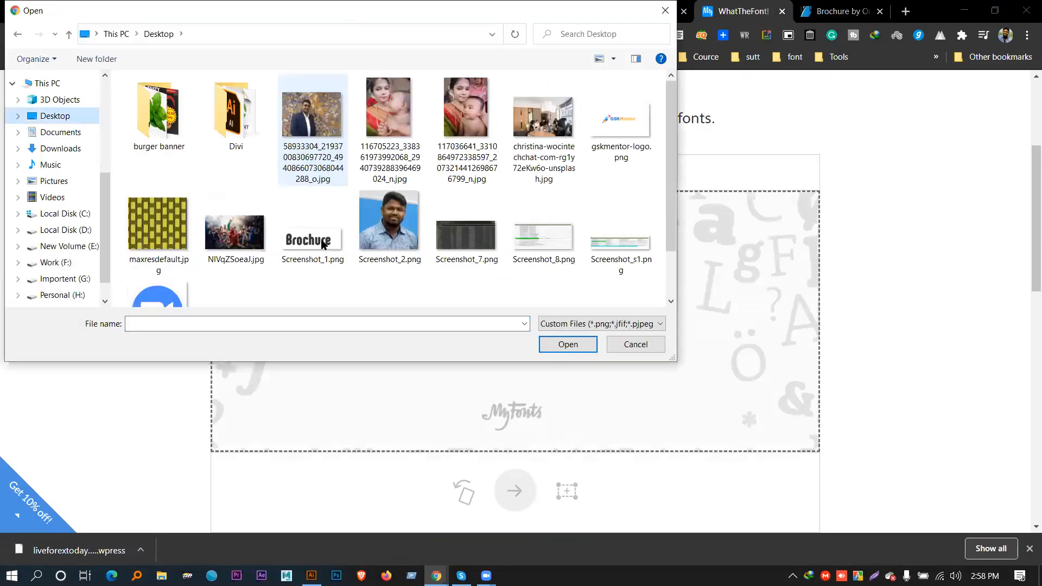
{"action": "left_click", "coordinate": [313, 231]}
{"action": "left_click", "coordinate": [545, 348]}
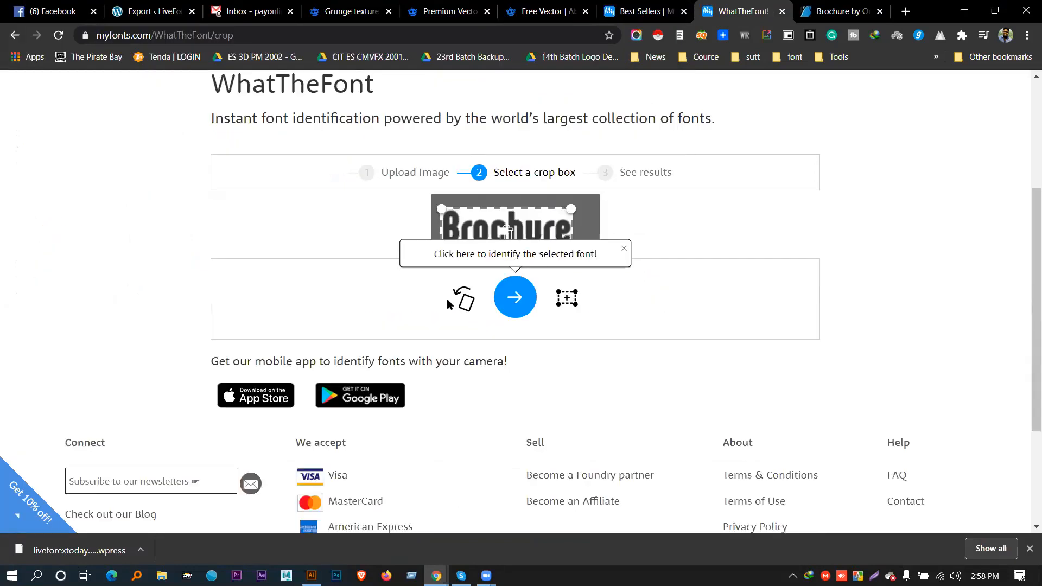
Widen the crop box slightly around the word "Brochure" and run the font identification
{"action": "left_click", "coordinate": [623, 250]}
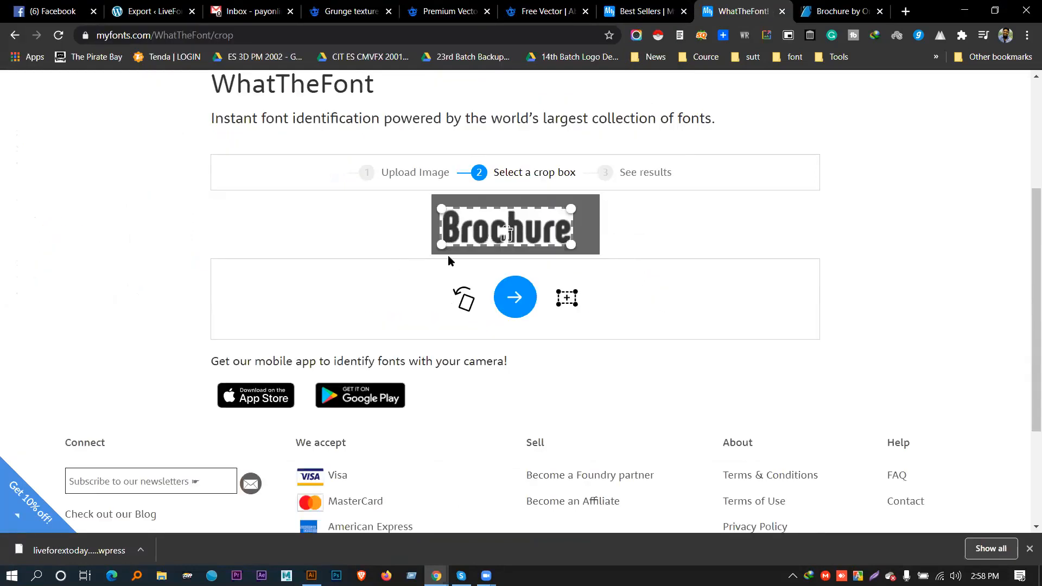
{"action": "left_click_drag", "start_coordinate": [439, 245], "coordinate": [438, 245]}
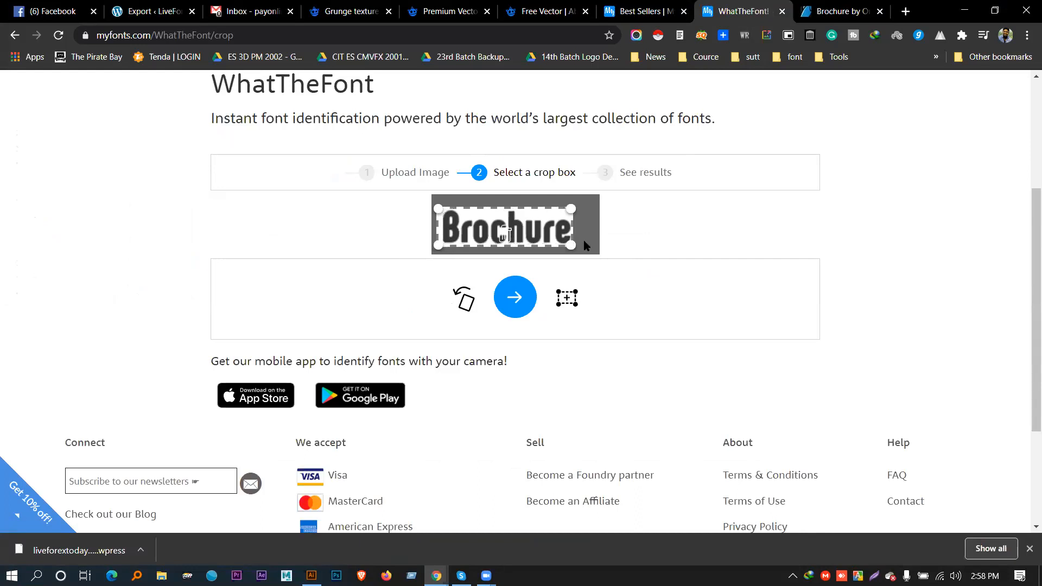
{"action": "left_click_drag", "start_coordinate": [571, 245], "coordinate": [578, 245]}
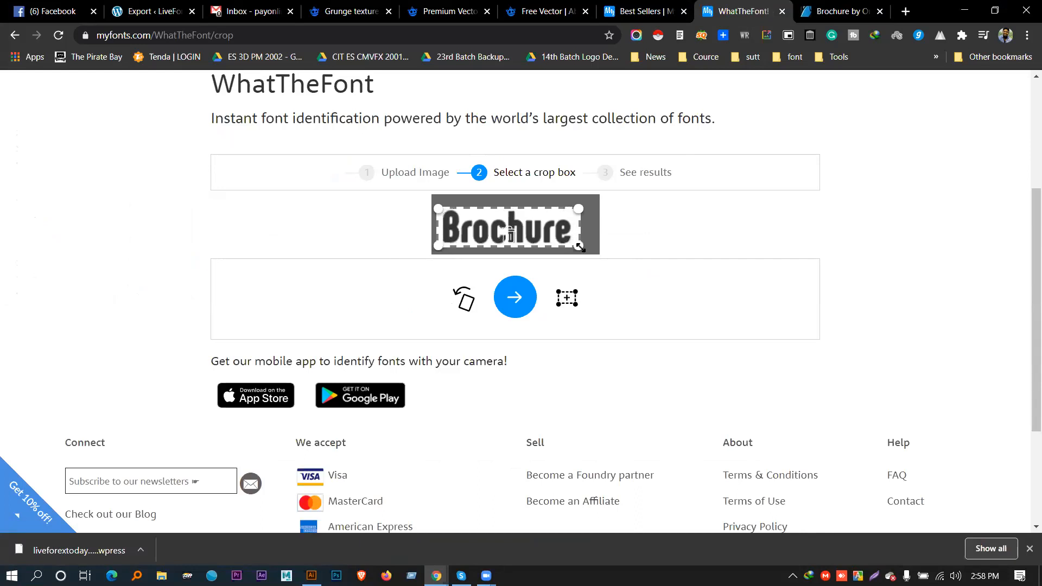
{"action": "left_click", "coordinate": [523, 299]}
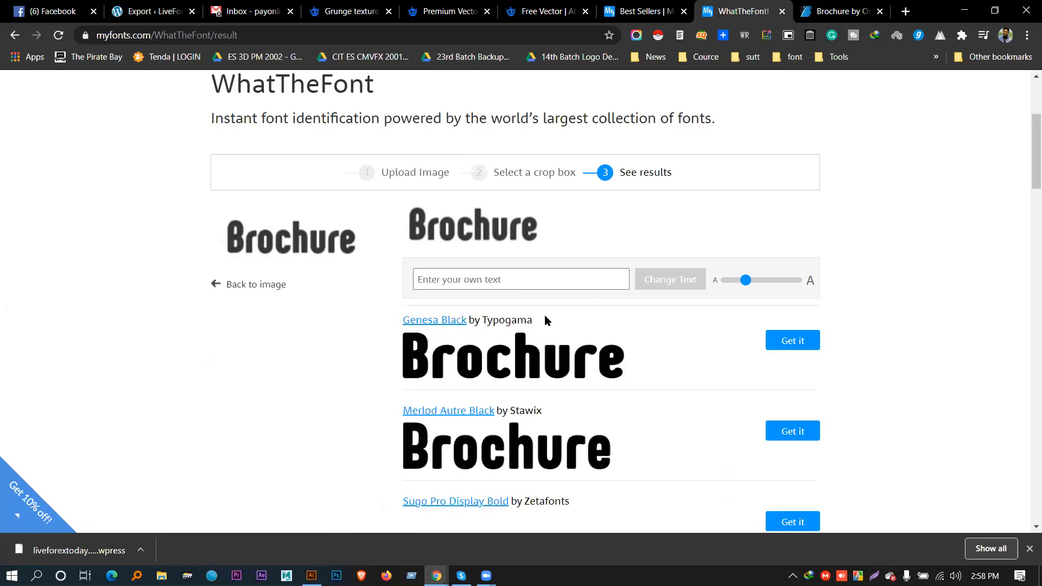
Compare the suggested WhatTheFont matches with the captured "Brochure" lettering down to the end of the results list
{"action": "scroll", "coordinate": [513, 354], "scroll_direction": "down", "scroll_amount": 1}
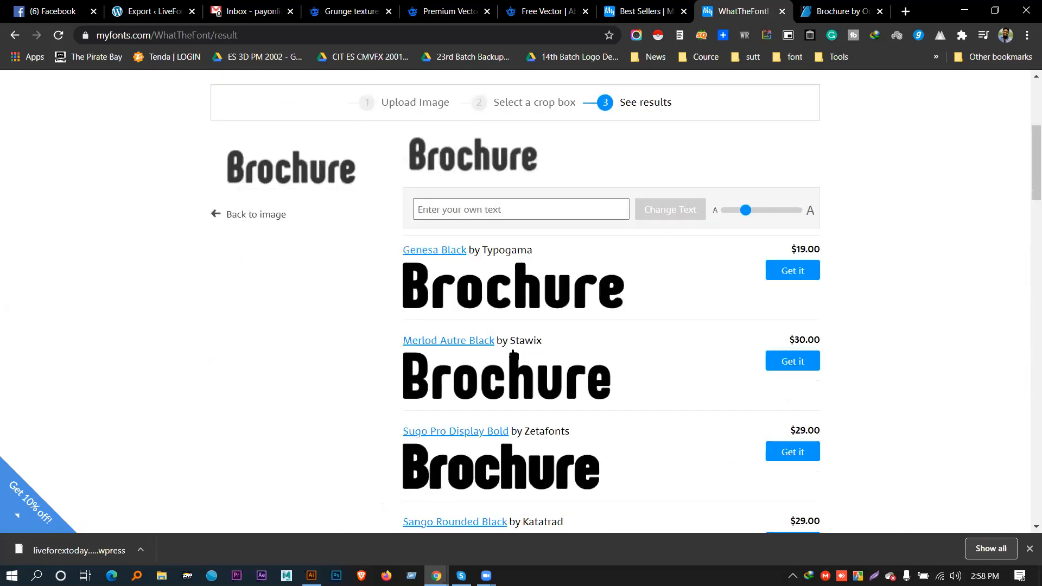
{"action": "scroll", "coordinate": [514, 354], "scroll_direction": "down", "scroll_amount": 7}
{"action": "scroll", "coordinate": [505, 326], "scroll_direction": "down", "scroll_amount": 7}
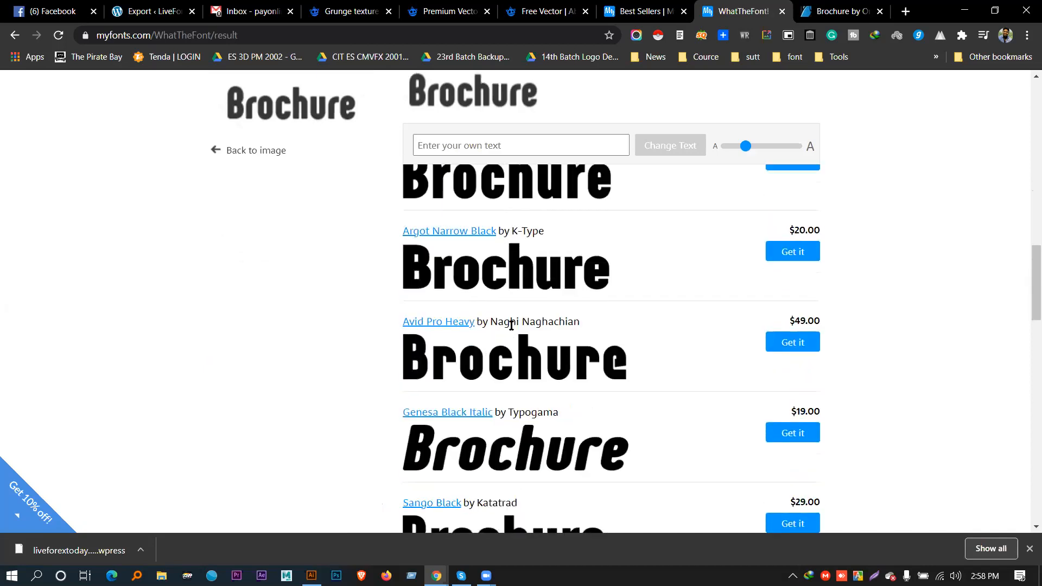
{"action": "scroll", "coordinate": [511, 325], "scroll_direction": "down", "scroll_amount": 7}
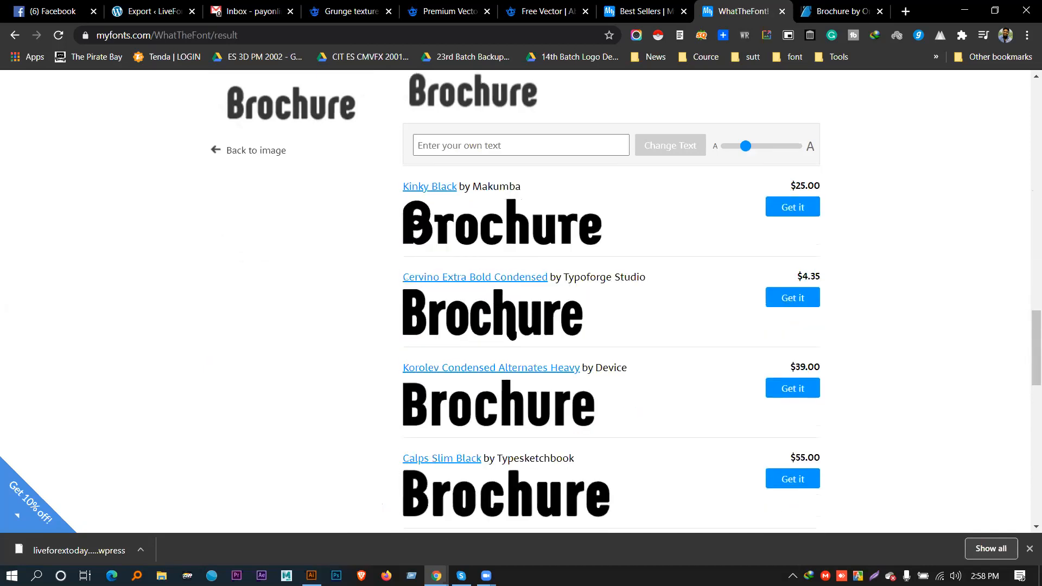
{"action": "scroll", "coordinate": [510, 328], "scroll_direction": "down", "scroll_amount": 7}
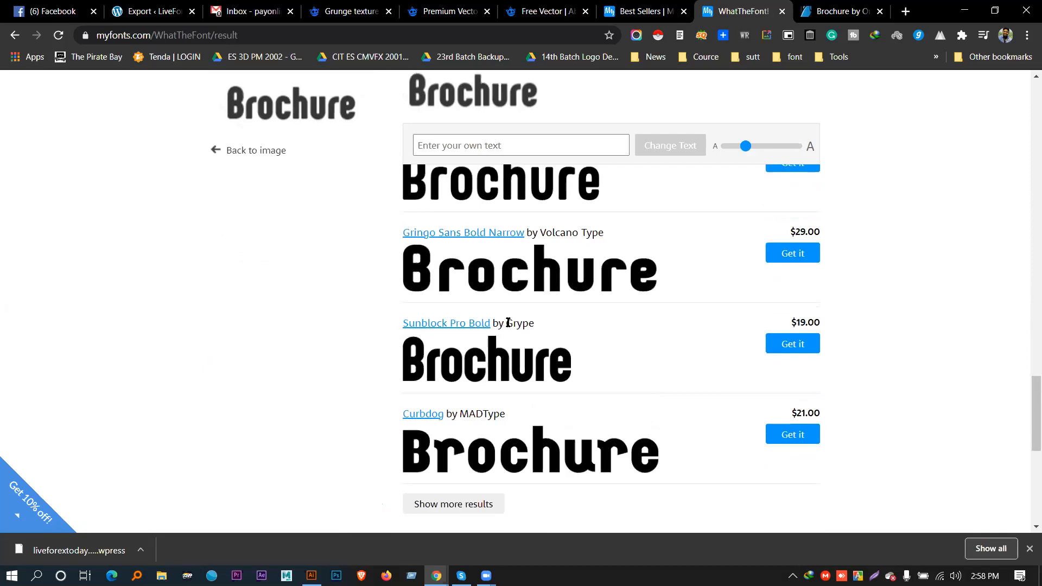
{"action": "scroll", "coordinate": [472, 272], "scroll_direction": "up", "scroll_amount": 1}
{"action": "scroll", "coordinate": [440, 258], "scroll_direction": "down", "scroll_amount": 2}
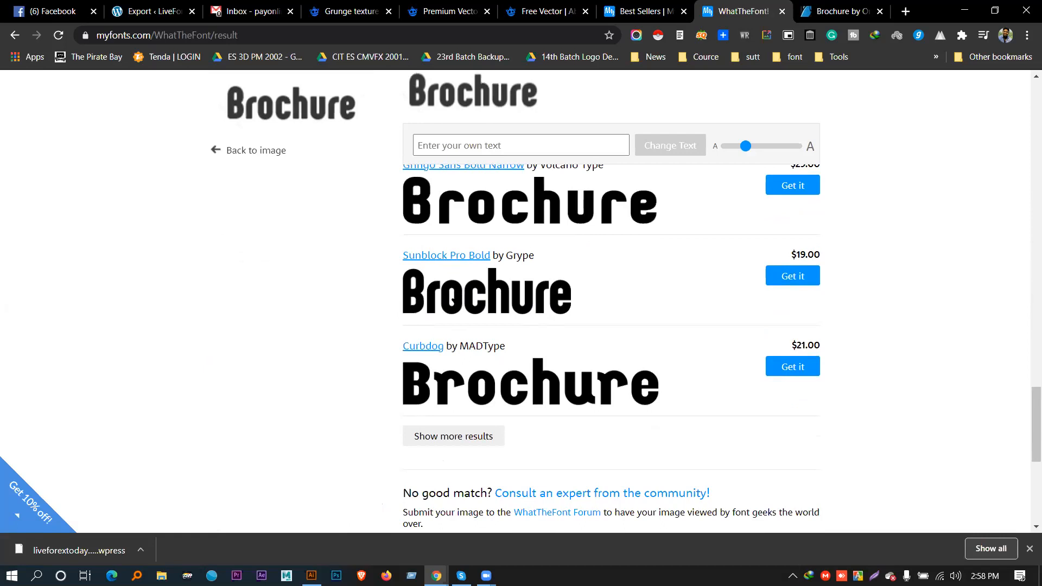
Open the Sunblock Pro Bold match in a new tab and activate its custom preview text field
{"action": "left_click", "coordinate": [426, 258]}
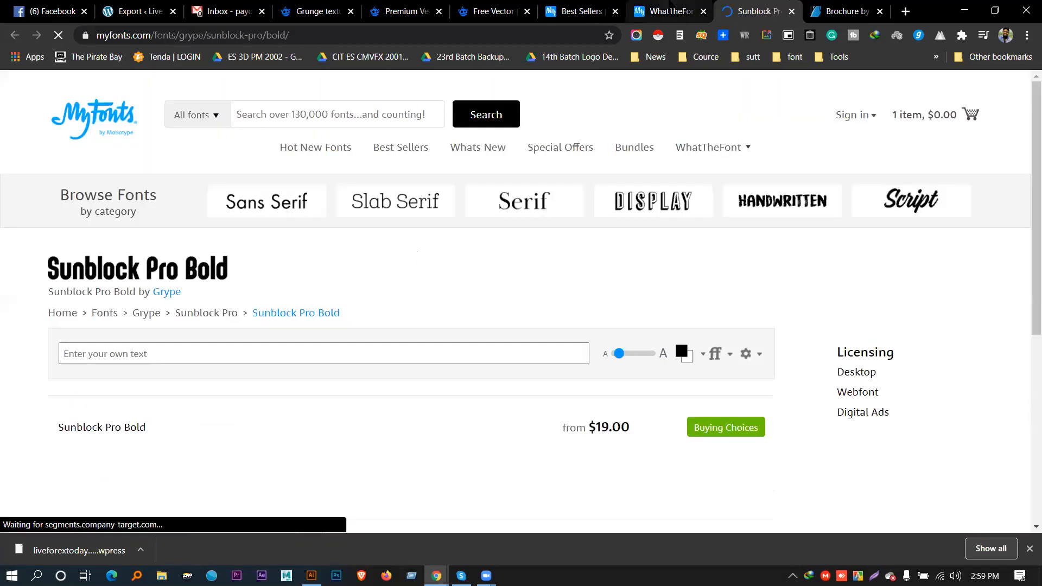
{"action": "left_click", "coordinate": [671, 5]}
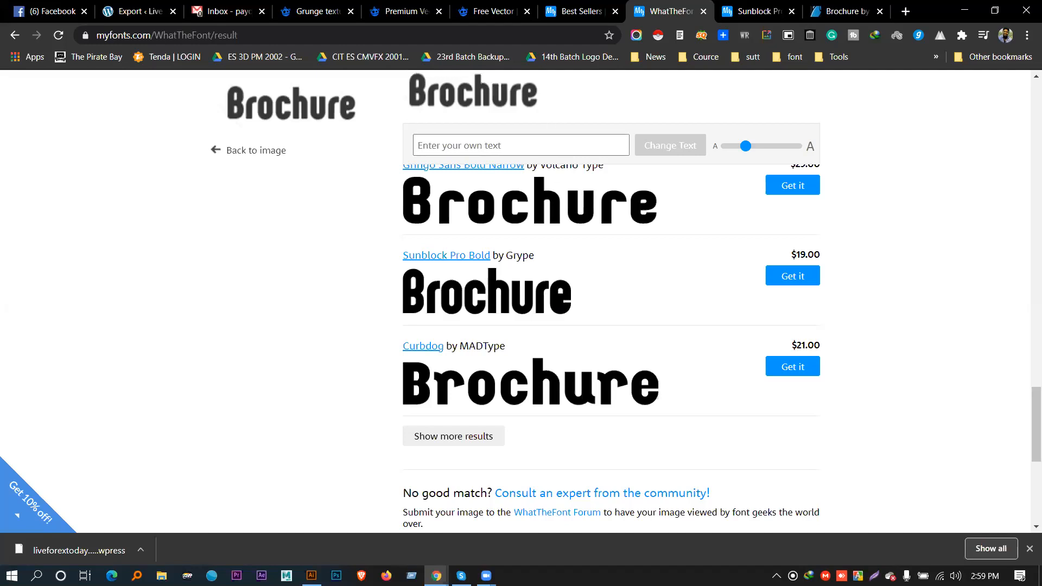
{"action": "key", "text": "ctrl+Tab"}
{"action": "scroll", "coordinate": [304, 301], "scroll_direction": "down", "scroll_amount": 5}
{"action": "scroll", "coordinate": [260, 291], "scroll_direction": "up", "scroll_amount": 4}
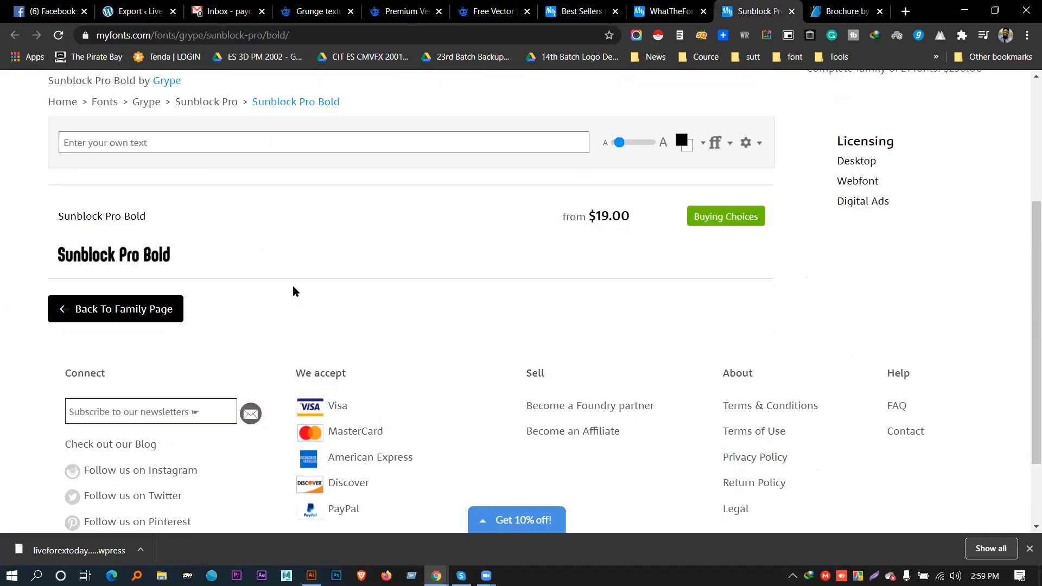
{"action": "left_click", "coordinate": [143, 286]}
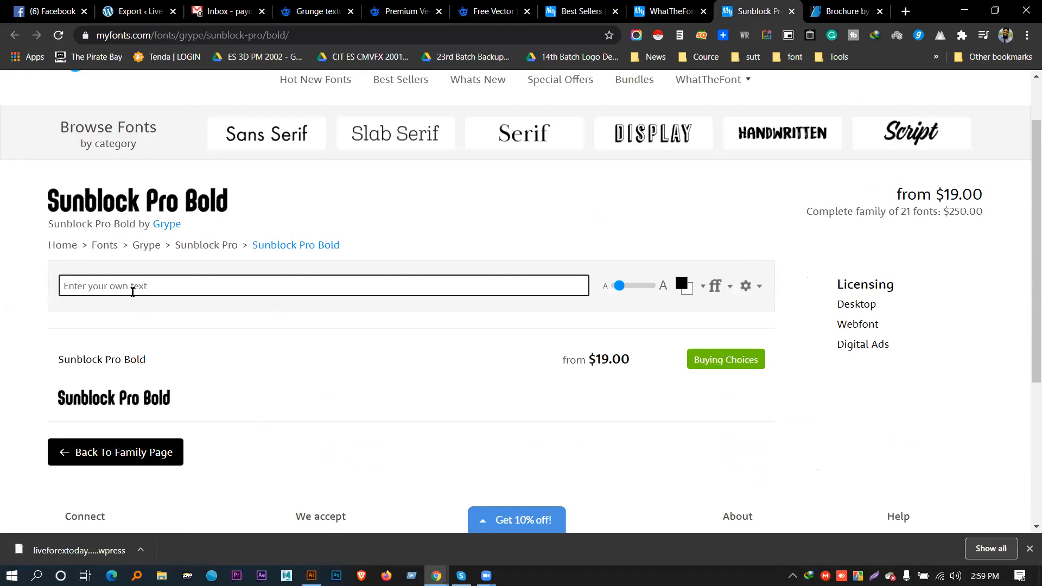
Preview the word "Nactar" in Sunblock Pro Bold at a larger size and copy a screen capture of the lettering
{"action": "type", "text": "Nactar"}
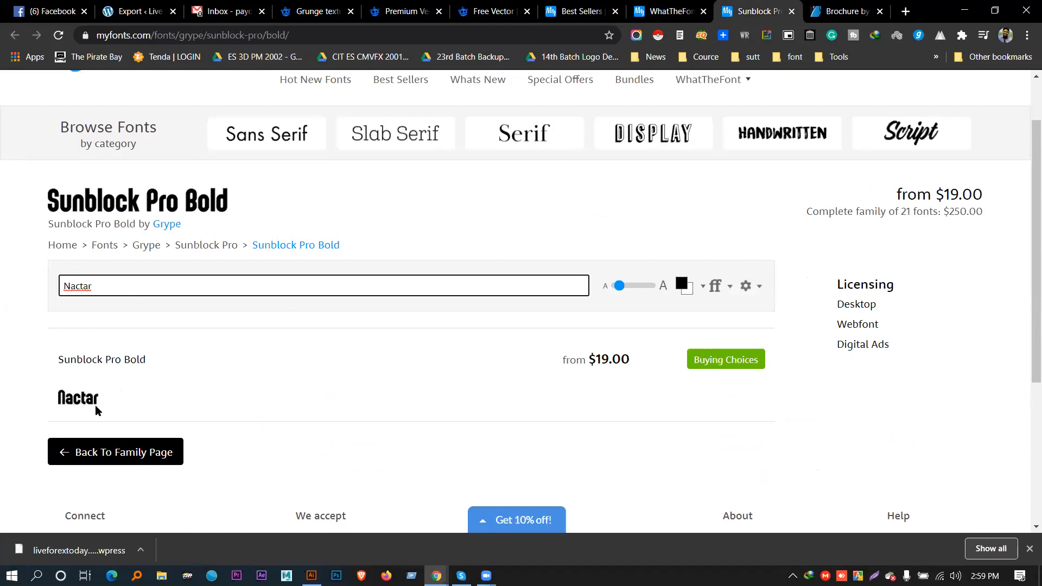
{"action": "left_click_drag", "start_coordinate": [618, 285], "coordinate": [633, 290]}
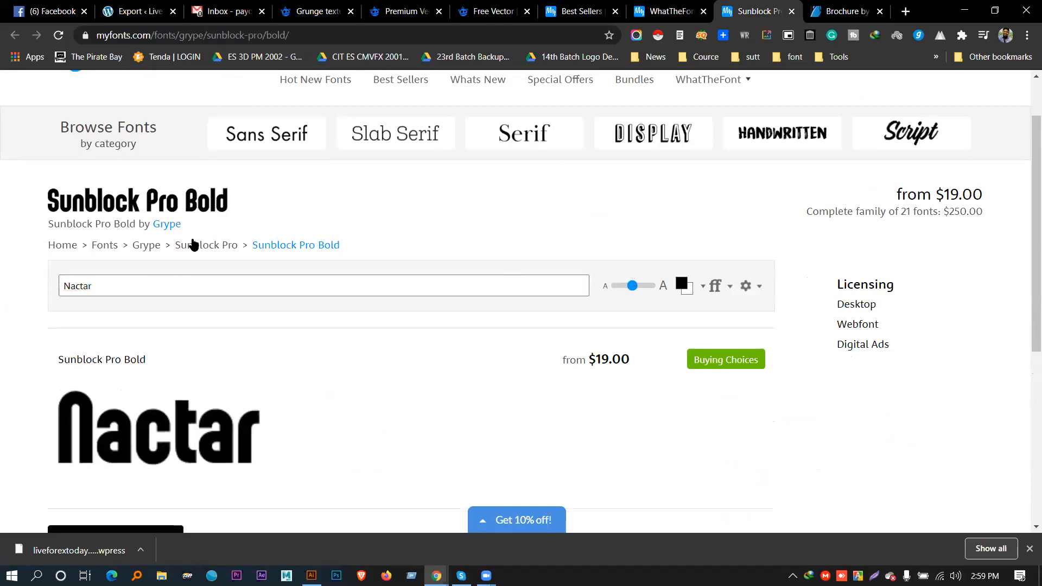
{"action": "scroll", "coordinate": [192, 243], "scroll_direction": "down", "scroll_amount": 1}
{"action": "scroll", "coordinate": [721, 309], "scroll_direction": "down", "scroll_amount": 1}
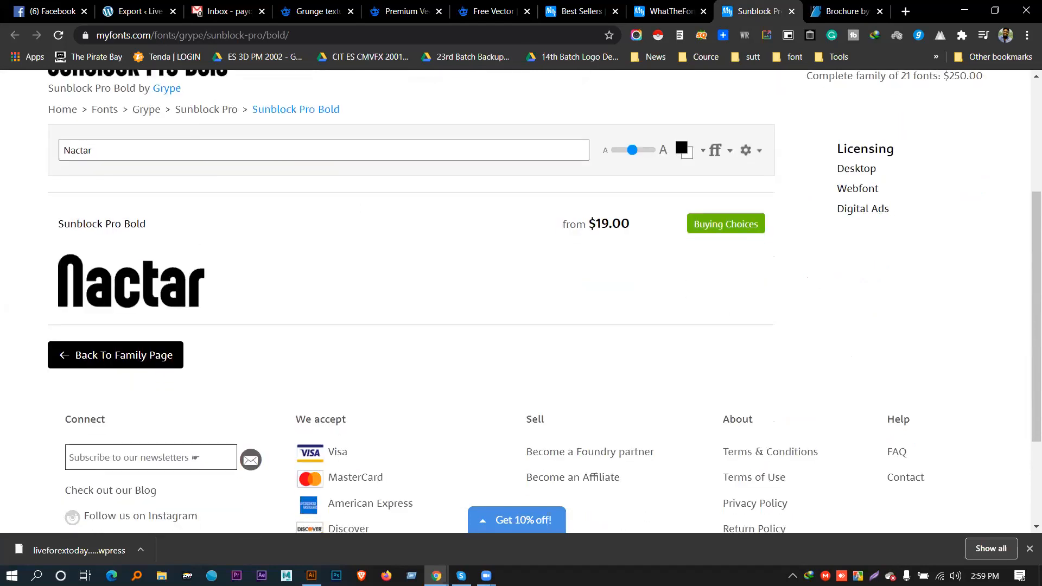
{"action": "key", "text": "Print"}
{"action": "left_click_drag", "start_coordinate": [43, 242], "coordinate": [237, 314]}
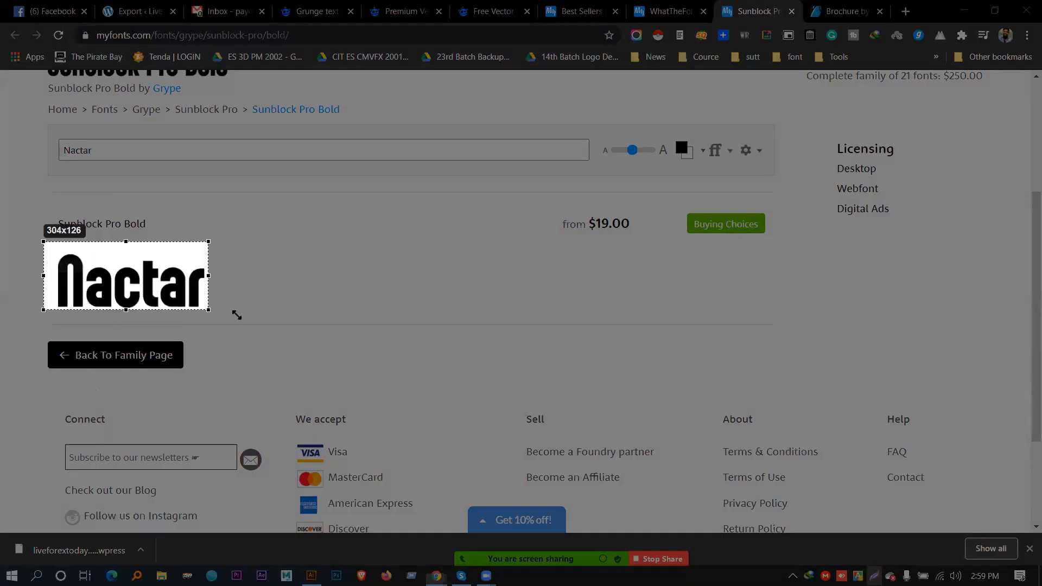
{"action": "left_click", "coordinate": [180, 329]}
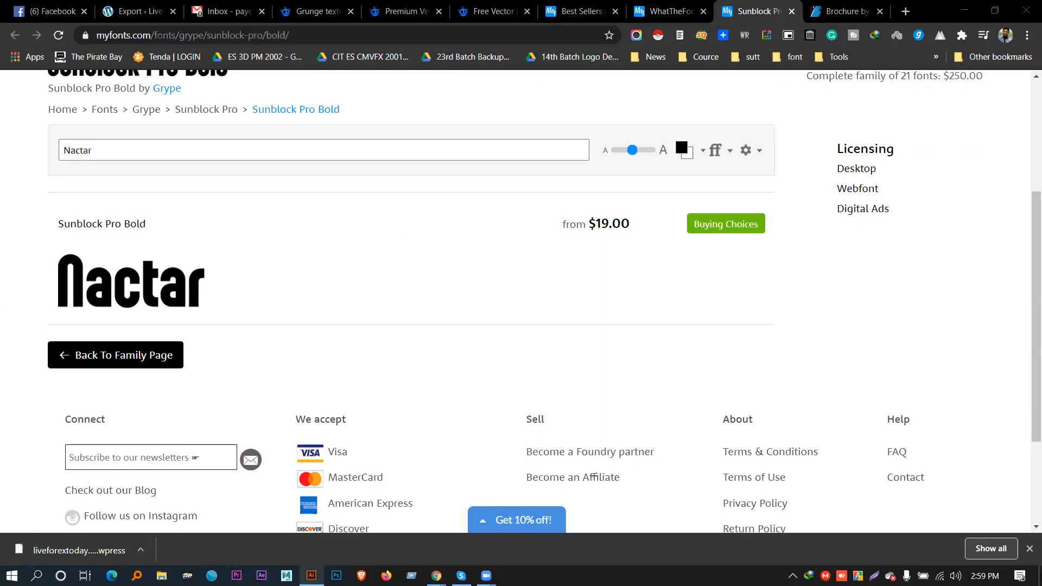
Switch to Illustrator, clear the existing artwork, and paste the captured "Nactar" image, enlarged to fill much of the artboard
{"action": "key", "text": "alt+Tab"}
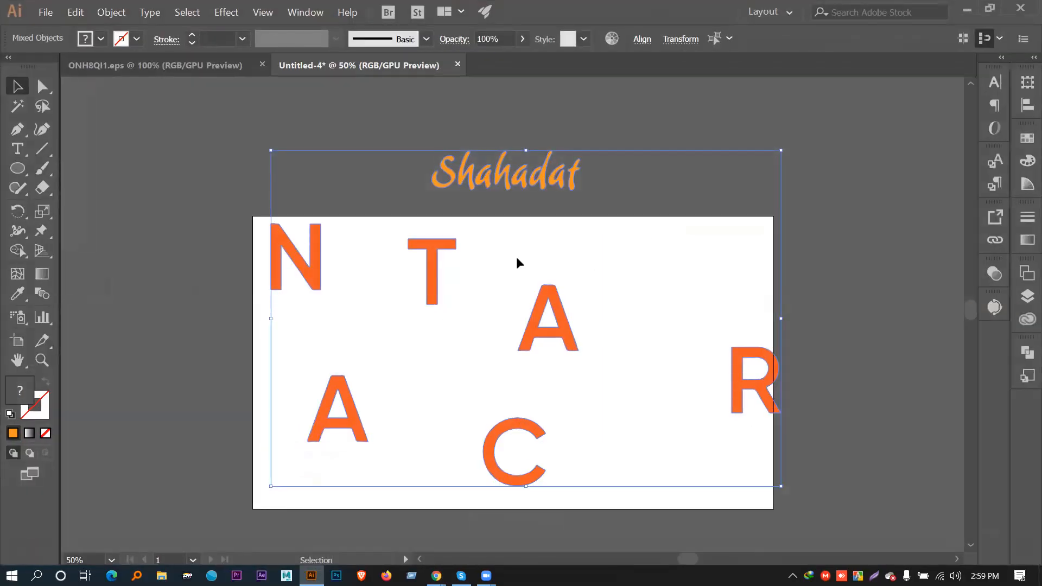
{"action": "key", "text": "Delete"}
{"action": "key", "text": "ctrl+v"}
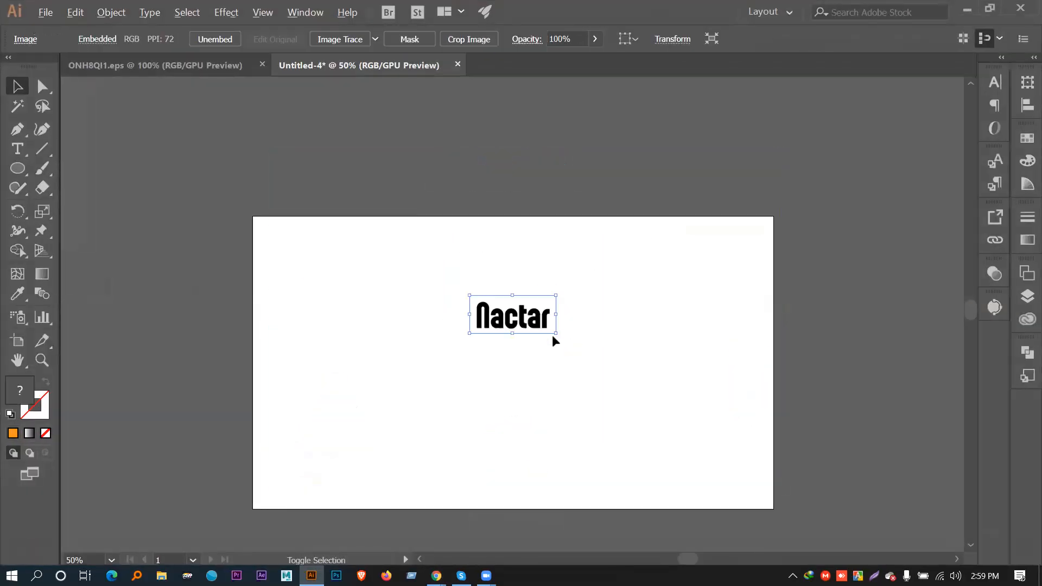
{"action": "left_click_drag", "start_coordinate": [556, 337], "coordinate": [698, 422]}
{"action": "left_click_drag", "start_coordinate": [541, 307], "coordinate": [540, 334]}
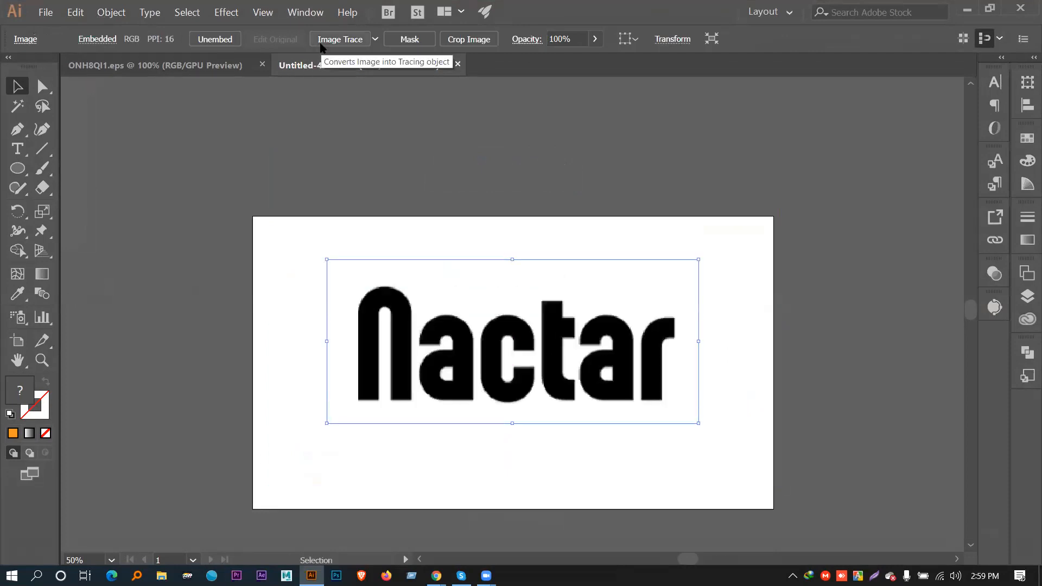
Convert the "Nactar" image to vectors with Image Trace, expand the tracing and ungroup the result
{"action": "left_click", "coordinate": [325, 39]}
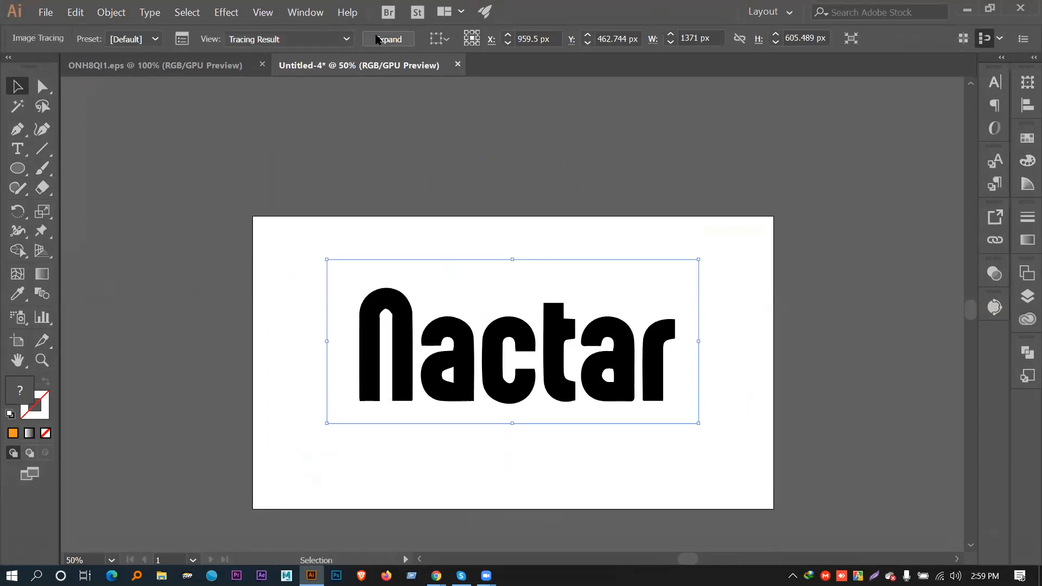
{"action": "left_click", "coordinate": [388, 39]}
{"action": "right_click", "coordinate": [557, 312]}
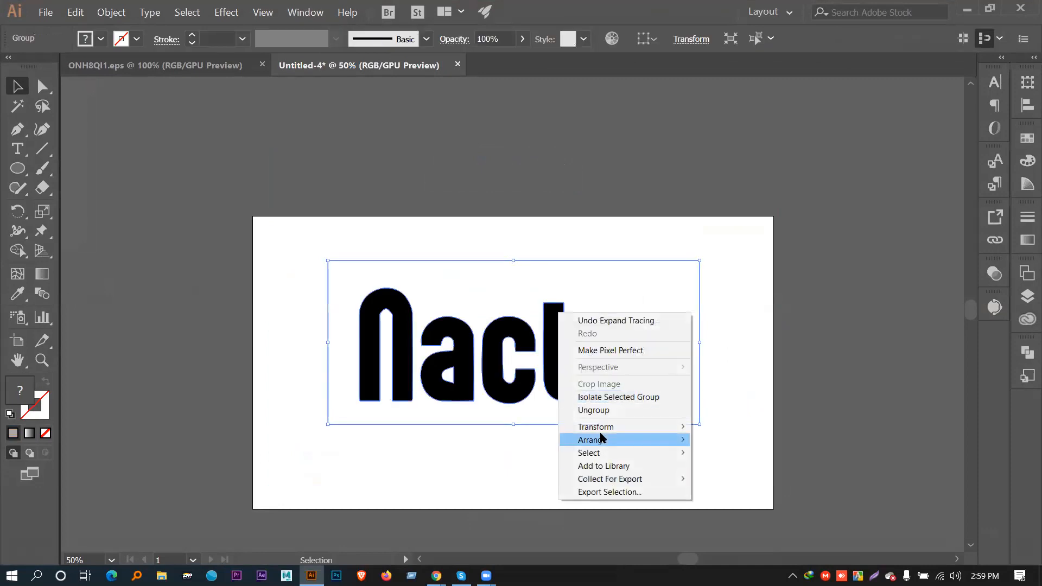
{"action": "left_click", "coordinate": [600, 409]}
Delete the traced white background and move the lettering above the artboard
{"action": "key", "text": "Delete"}
{"action": "left_click_drag", "start_coordinate": [248, 302], "coordinate": [704, 197]}
{"action": "left_click", "coordinate": [811, 193]}
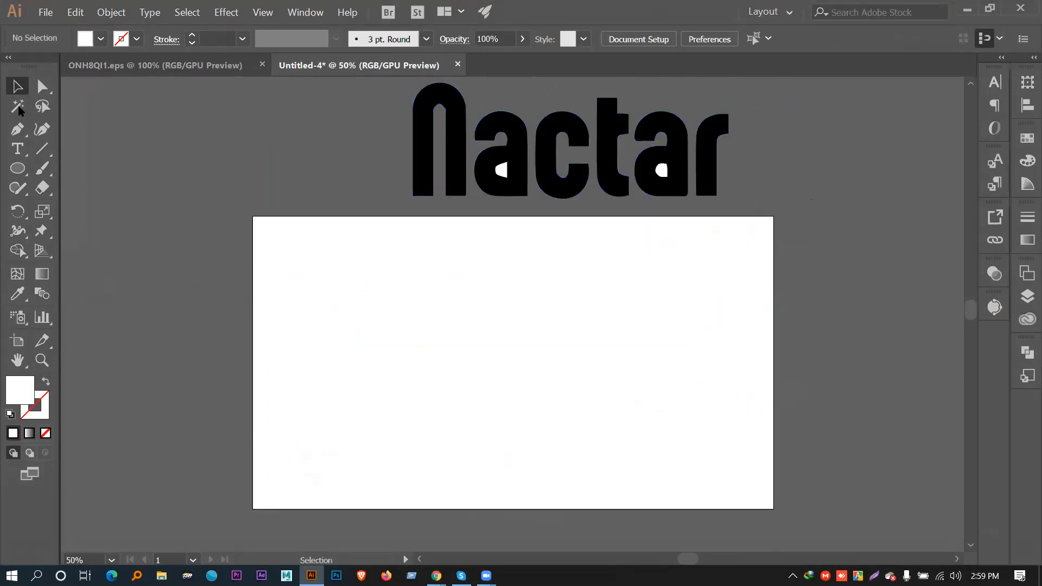
Select the white counter shapes inside both letters "a" with the Magic Wand and delete them
{"action": "key", "text": "y"}
{"action": "left_click", "coordinate": [501, 171]}
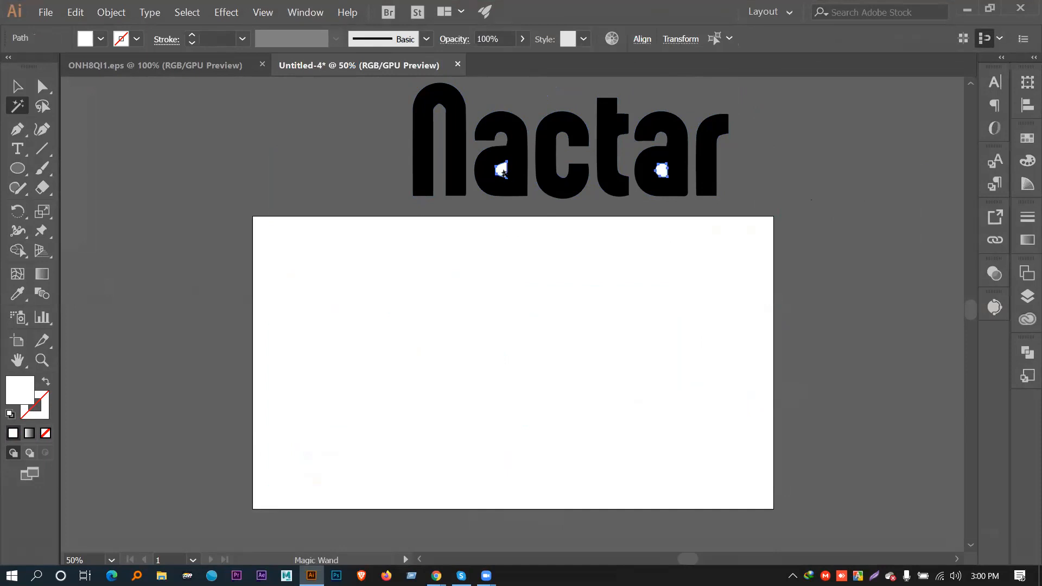
{"action": "key", "text": "Delete"}
{"action": "left_click", "coordinate": [18, 85]}
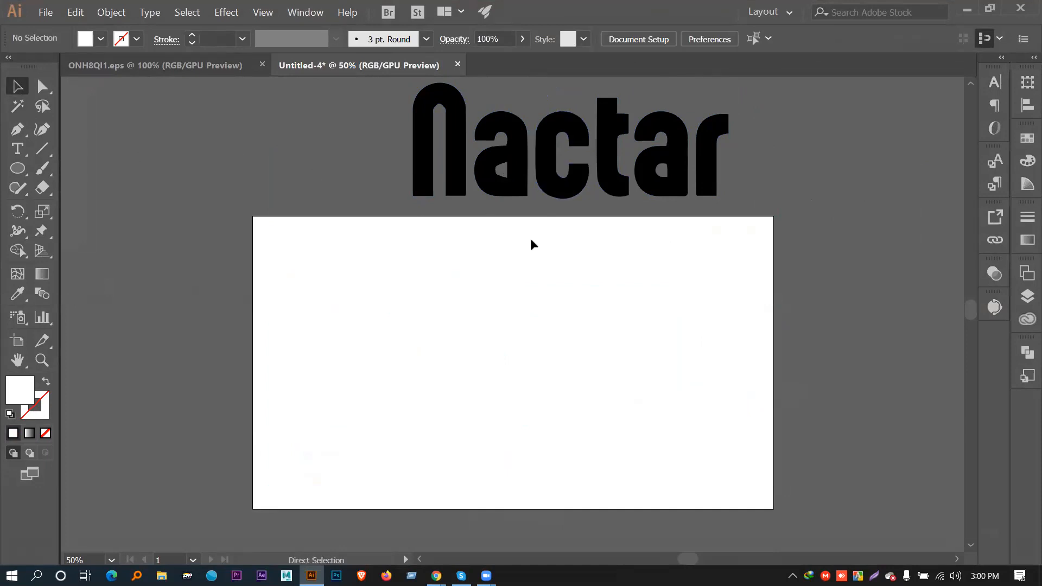
Smooth the rounded side of the counter in the first "a" with the Smooth tool, then deselect the letter
{"action": "key", "text": "ctrl+plus"}
{"action": "key", "text": "ctrl+plus"}
{"action": "key", "text": "ctrl+plus"}
{"action": "left_click_drag", "start_coordinate": [512, 163], "coordinate": [523, 543]}
{"action": "key", "text": "ctrl+plus"}
{"action": "key", "text": "ctrl+plus"}
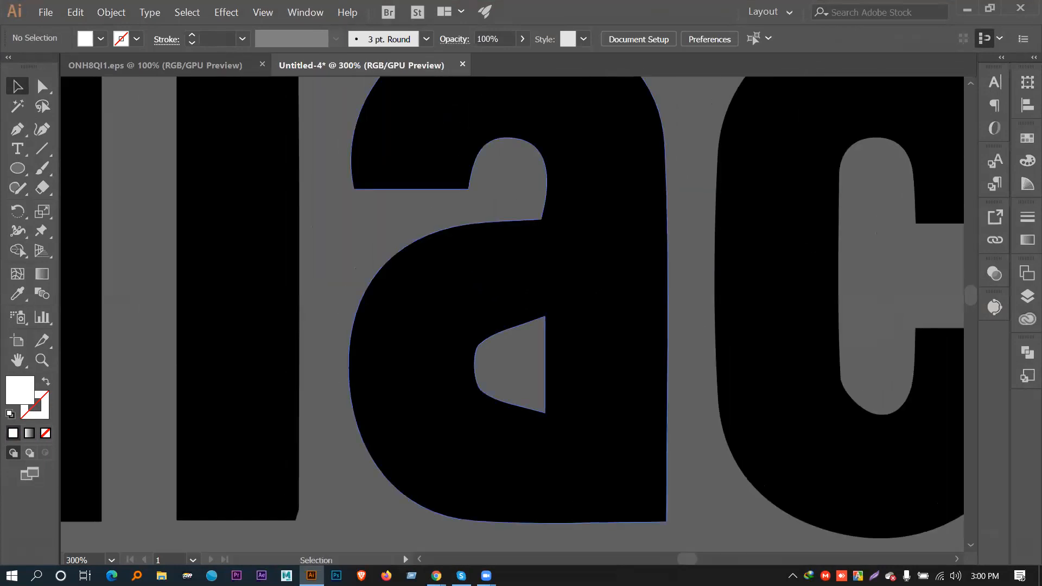
{"action": "left_click", "coordinate": [476, 381]}
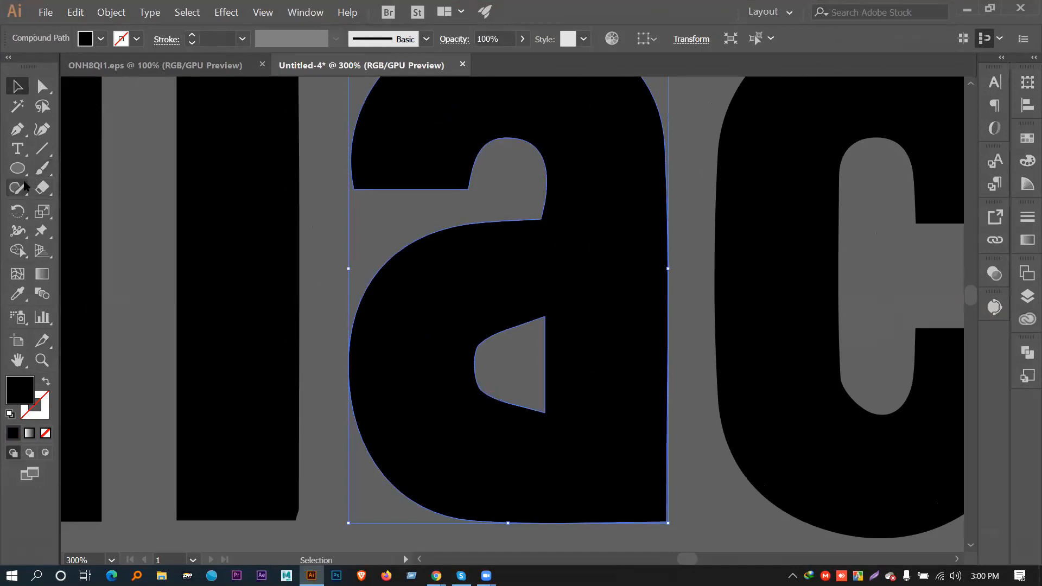
{"action": "left_click", "coordinate": [18, 188]}
{"action": "left_click", "coordinate": [92, 227]}
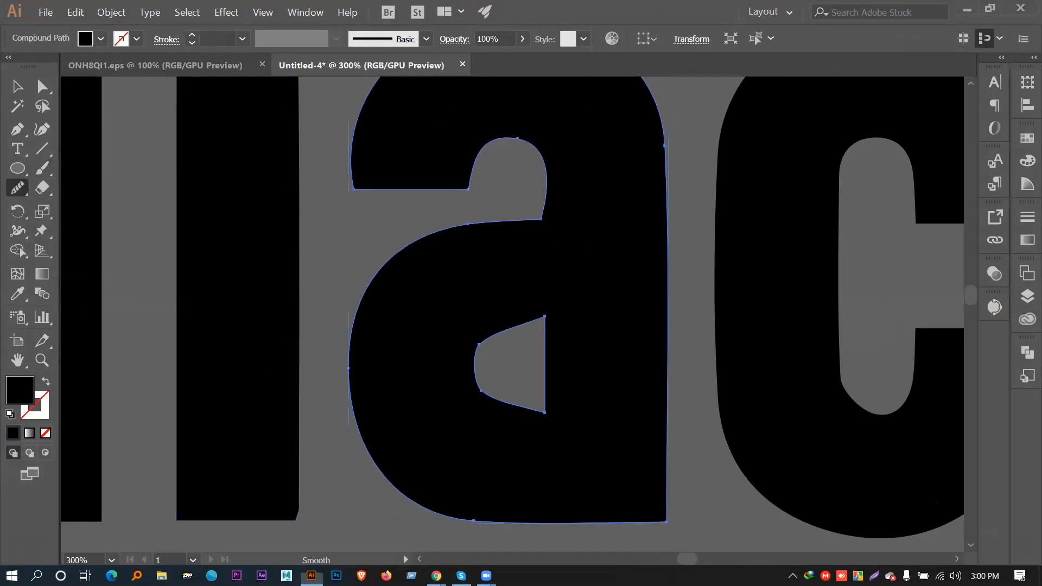
{"action": "left_click_drag", "start_coordinate": [480, 344], "coordinate": [479, 388]}
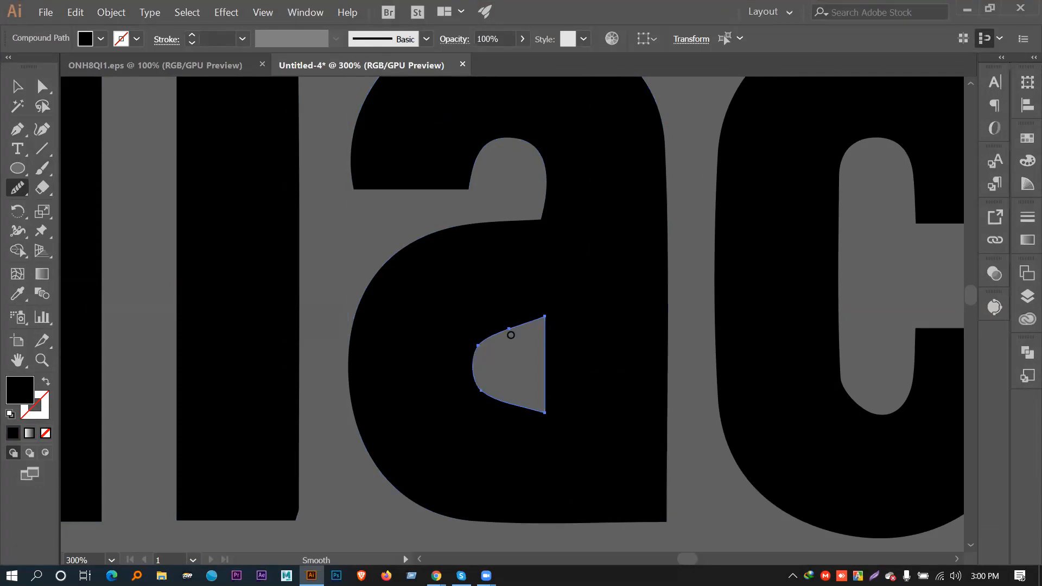
{"action": "key", "text": "v"}
{"action": "left_click", "coordinate": [134, 255]}
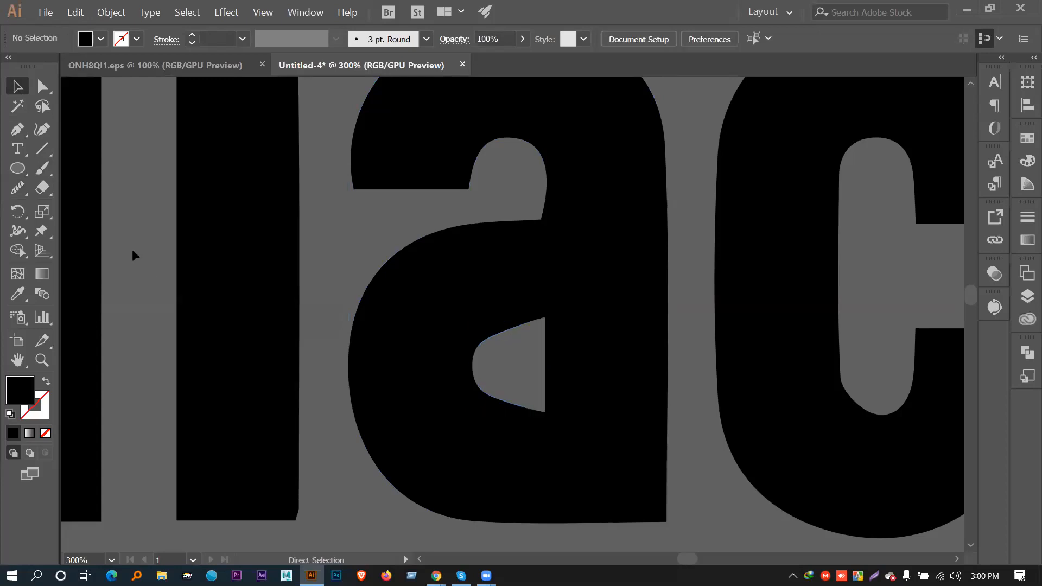
Select the whole "Nactar" lettering and move it down onto the middle of the artboard
{"action": "key", "text": "ctrl+0"}
{"action": "scroll", "coordinate": [547, 259], "scroll_direction": "up", "scroll_amount": 2}
{"action": "scroll", "coordinate": [548, 263], "scroll_direction": "up", "scroll_amount": 4}
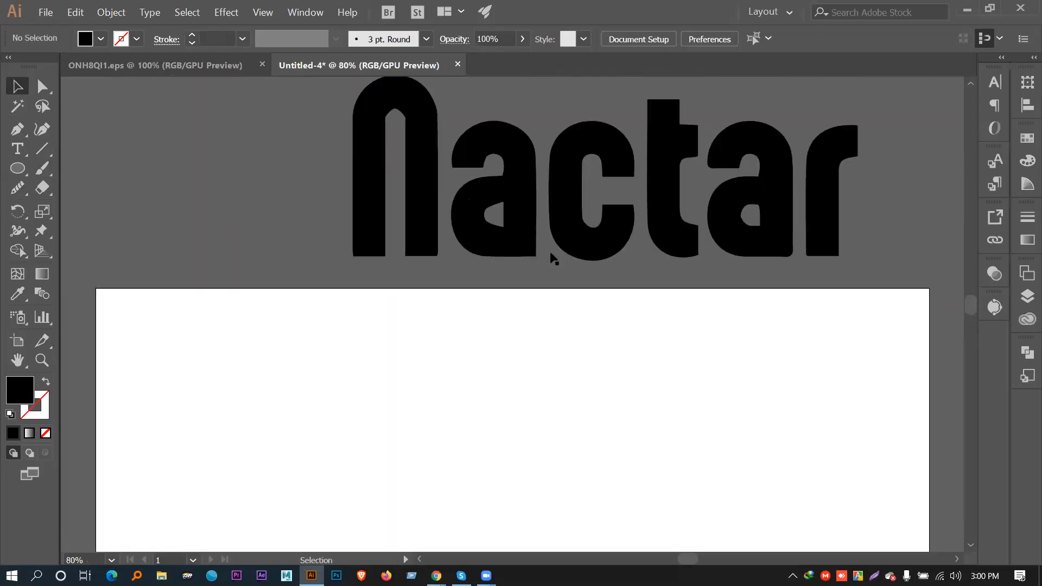
{"action": "key", "text": "ctrl+a"}
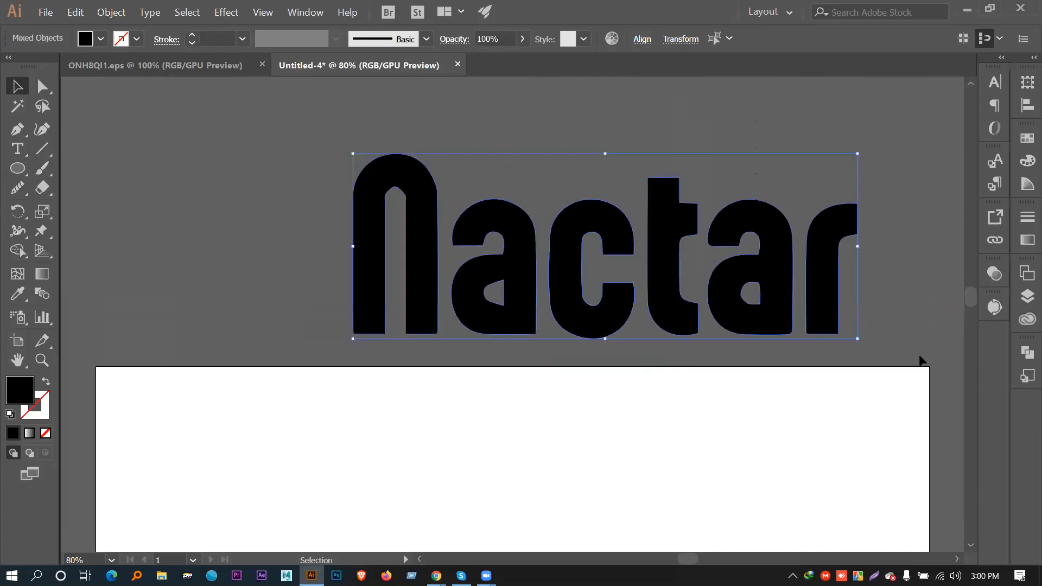
{"action": "scroll", "coordinate": [841, 288], "scroll_direction": "down", "scroll_amount": 2}
{"action": "scroll", "coordinate": [842, 289], "scroll_direction": "down", "scroll_amount": 1}
{"action": "left_click_drag", "start_coordinate": [822, 164], "coordinate": [744, 384]}
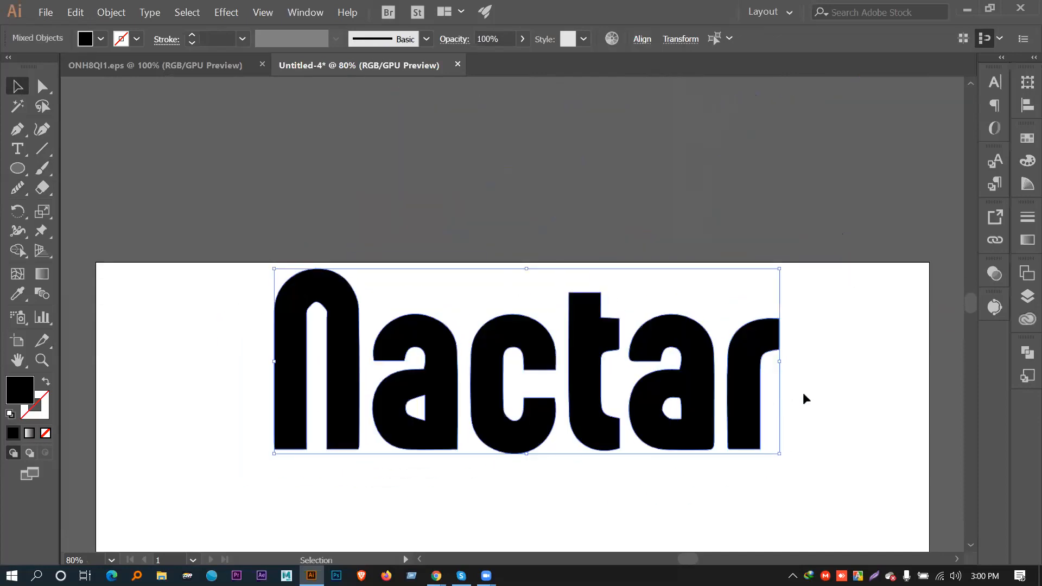
{"action": "scroll", "coordinate": [805, 398], "scroll_direction": "down", "scroll_amount": 4}
{"action": "scroll", "coordinate": [798, 386], "scroll_direction": "up", "scroll_amount": 1}
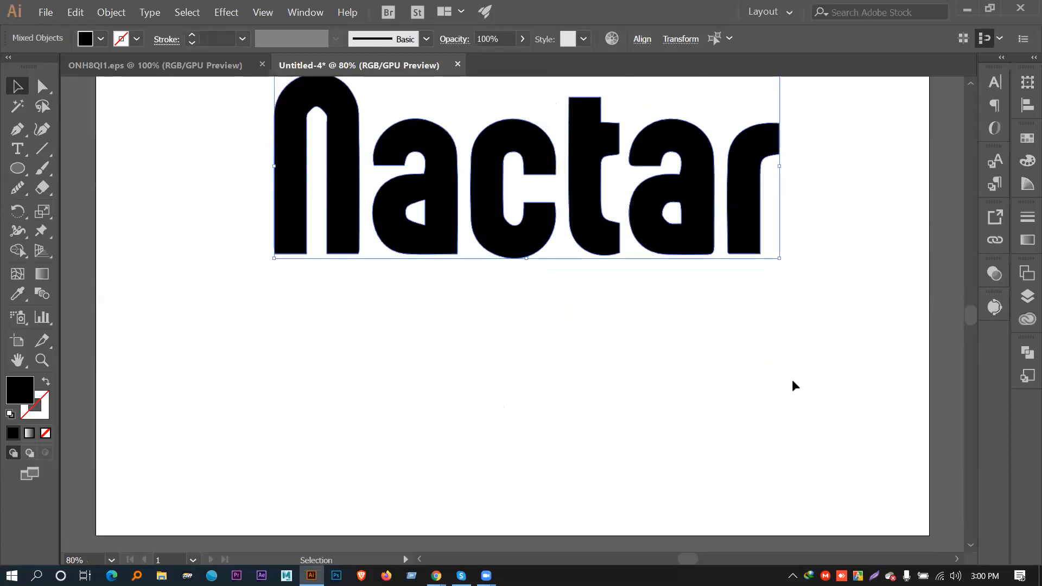
{"action": "left_click_drag", "start_coordinate": [760, 245], "coordinate": [751, 334]}
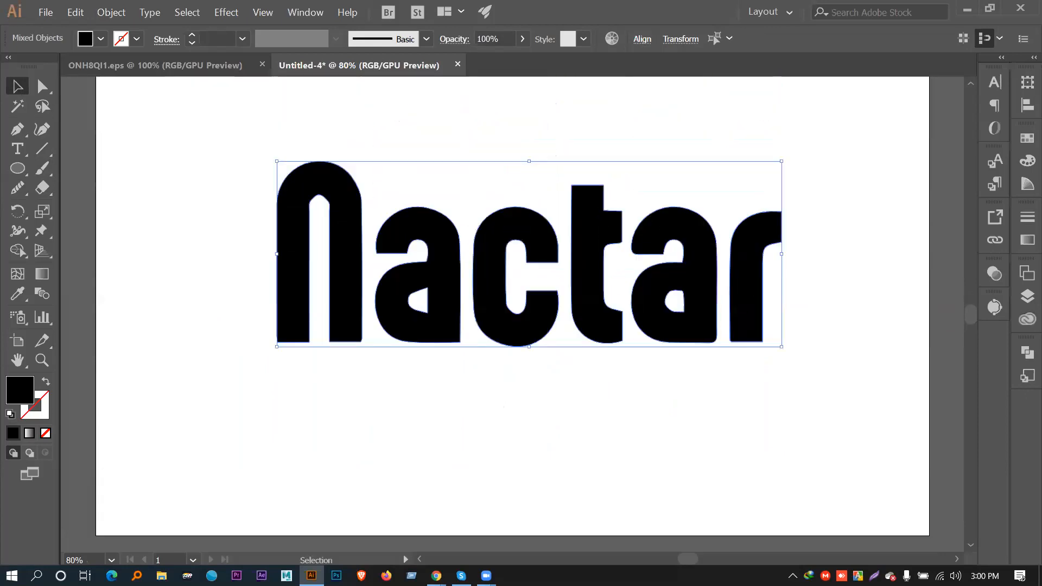
Reselect all the "Nactar" letters and shift them higher on the artboard, leaving free space underneath
{"action": "left_click_drag", "start_coordinate": [872, 413], "coordinate": [226, 109]}
{"action": "left_click_drag", "start_coordinate": [489, 333], "coordinate": [499, 250]}
{"action": "left_click", "coordinate": [492, 316]}
Add the text "NACTAR" below the traced lettering and scale it up to about 262 pt
{"action": "left_click", "coordinate": [17, 148]}
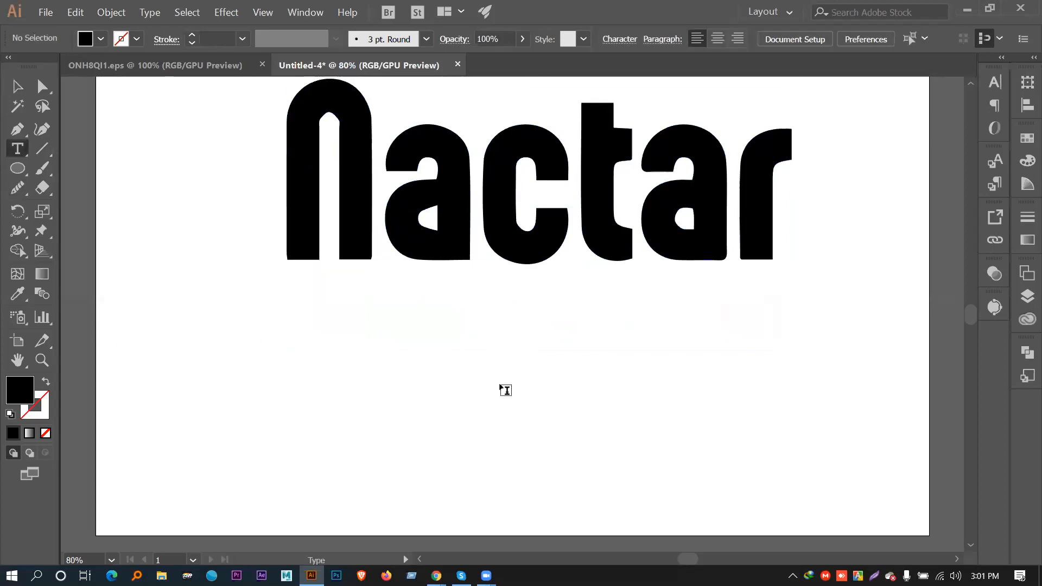
{"action": "left_click", "coordinate": [500, 387]}
{"action": "type", "text": "NACTAR"}
{"action": "left_click", "coordinate": [18, 86]}
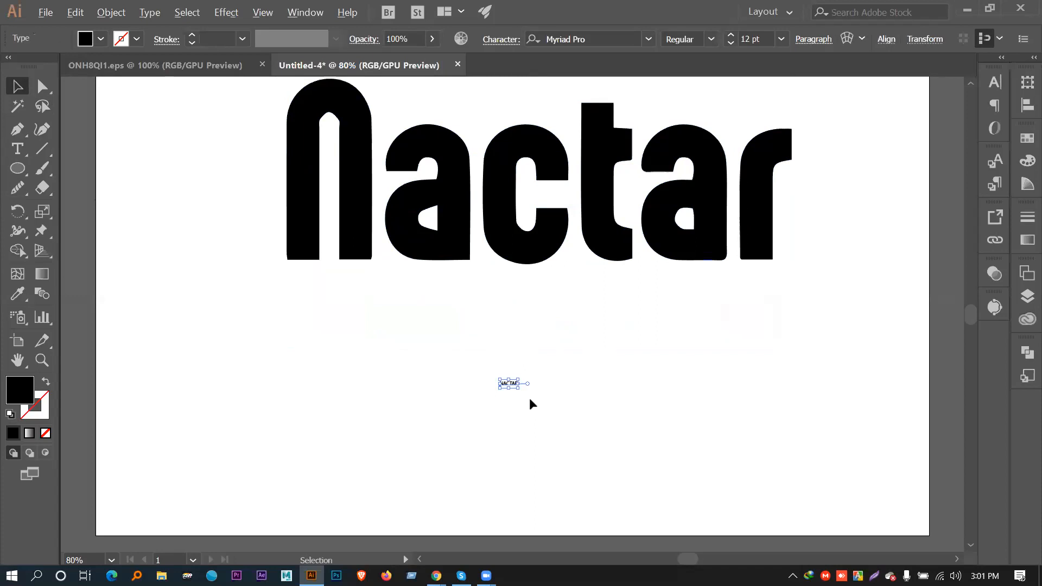
{"action": "left_click_drag", "start_coordinate": [519, 388], "coordinate": [687, 451]}
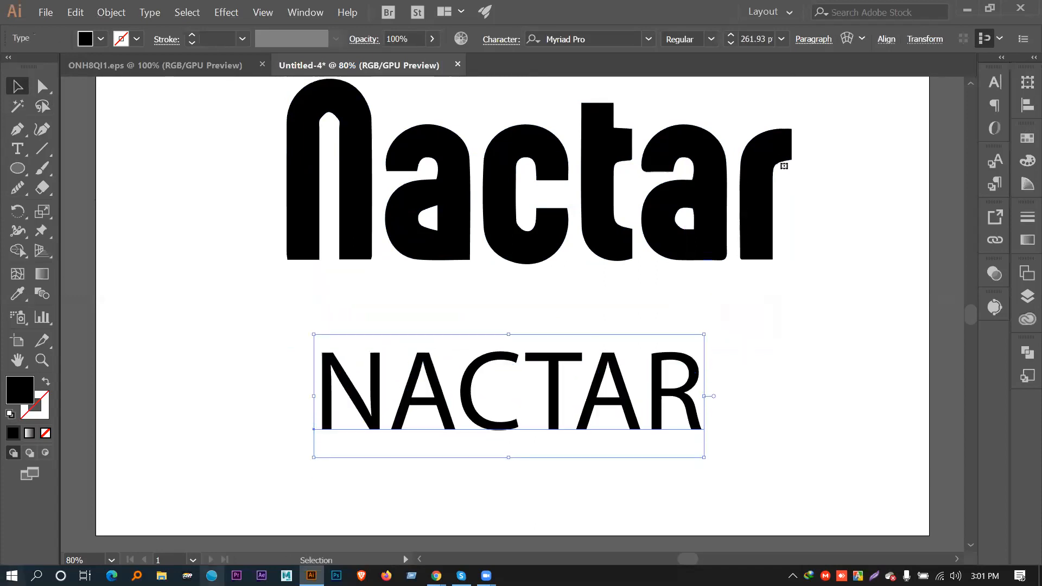
Browse the installed fonts to preview them on the "NACTAR" text, and close the list without choosing one
{"action": "left_click", "coordinate": [995, 81]}
{"action": "left_click", "coordinate": [965, 99]}
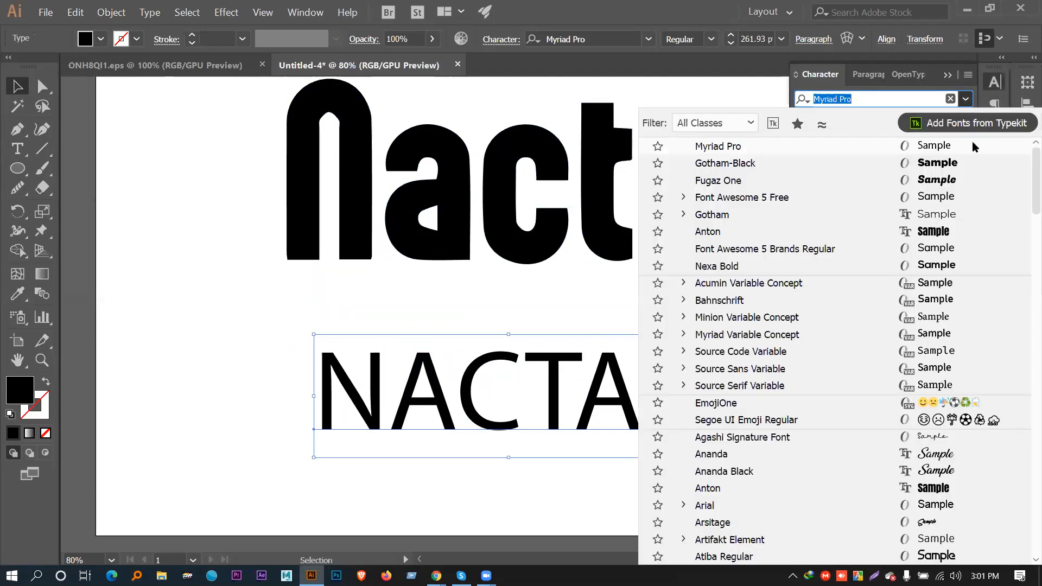
{"action": "scroll", "coordinate": [922, 326], "scroll_direction": "down", "scroll_amount": 7}
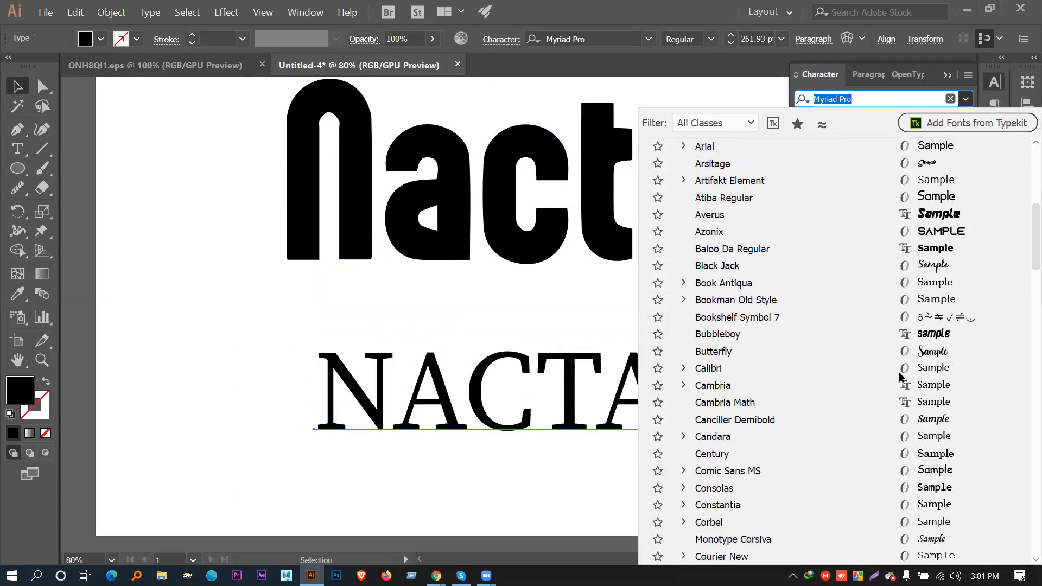
{"action": "left_click", "coordinate": [441, 308]}
{"action": "left_click", "coordinate": [433, 303]}
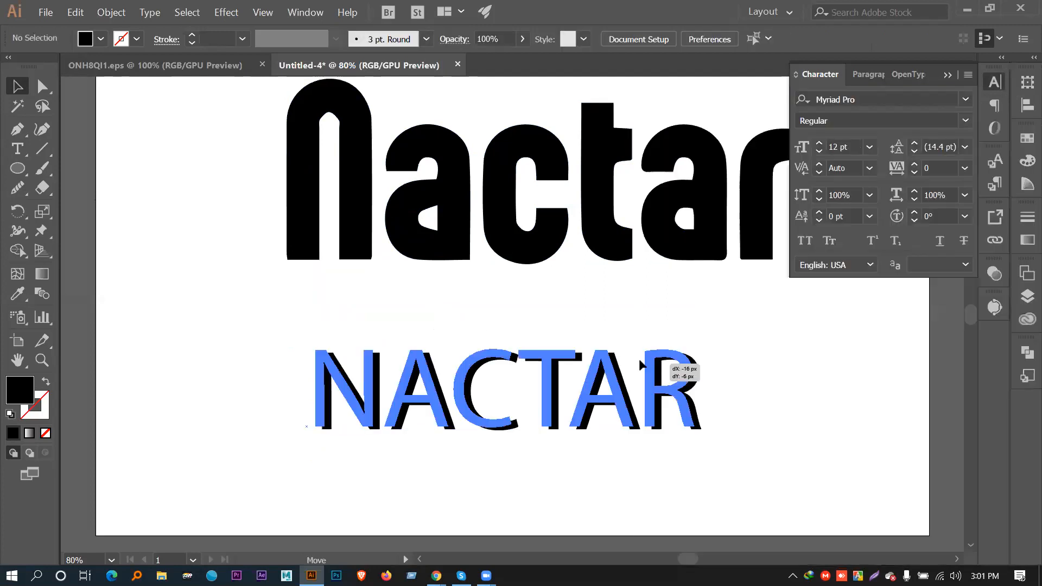
Nudge the "NACTAR" text slightly up and to the left, and preview more fonts on it without applying any
{"action": "left_click_drag", "start_coordinate": [568, 367], "coordinate": [548, 360]}
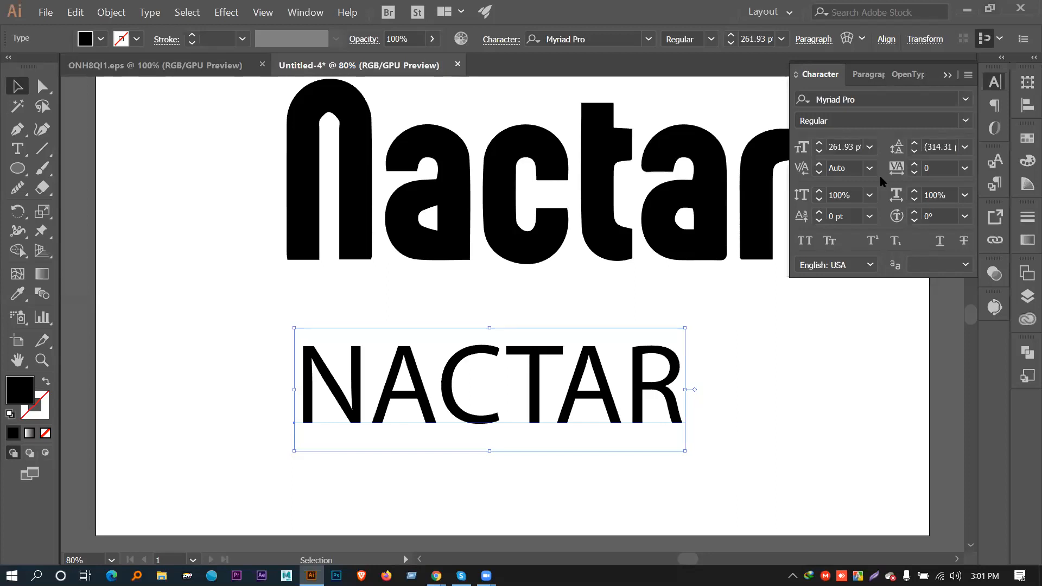
{"action": "left_click", "coordinate": [965, 100]}
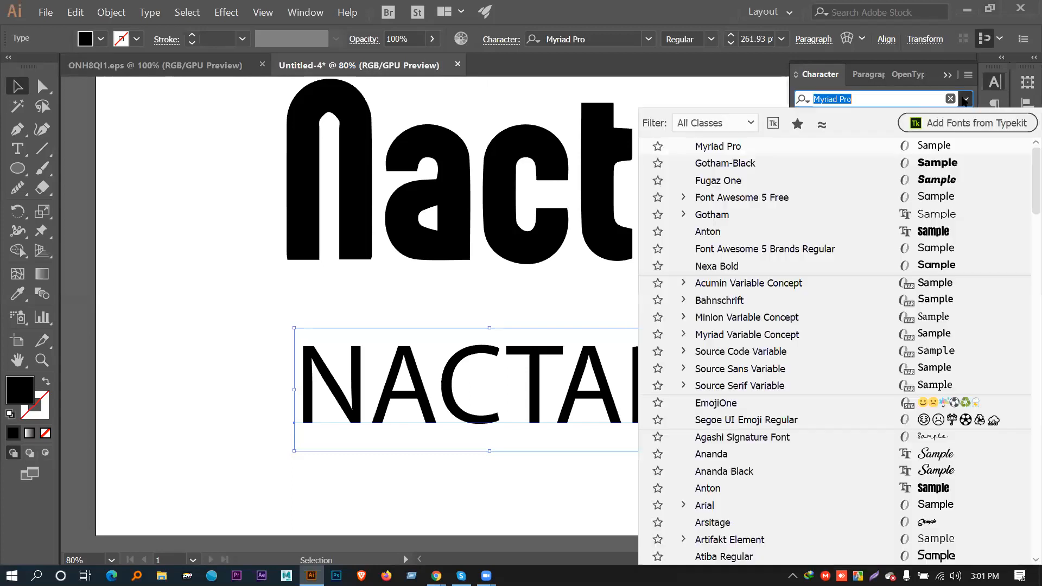
{"action": "scroll", "coordinate": [906, 395], "scroll_direction": "down", "scroll_amount": 10}
{"action": "scroll", "coordinate": [879, 298], "scroll_direction": "up", "scroll_amount": 10}
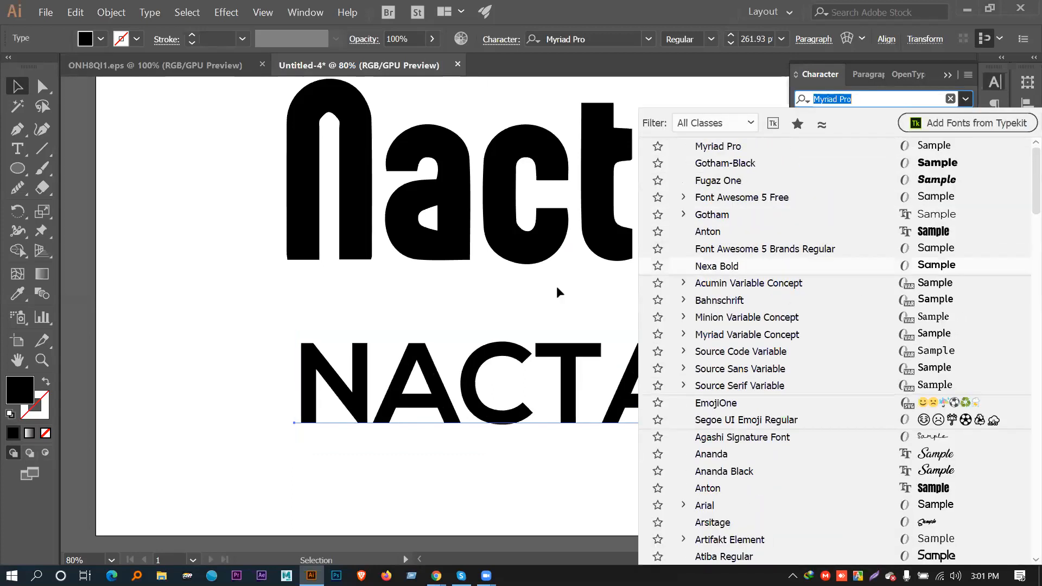
{"action": "left_click", "coordinate": [559, 293]}
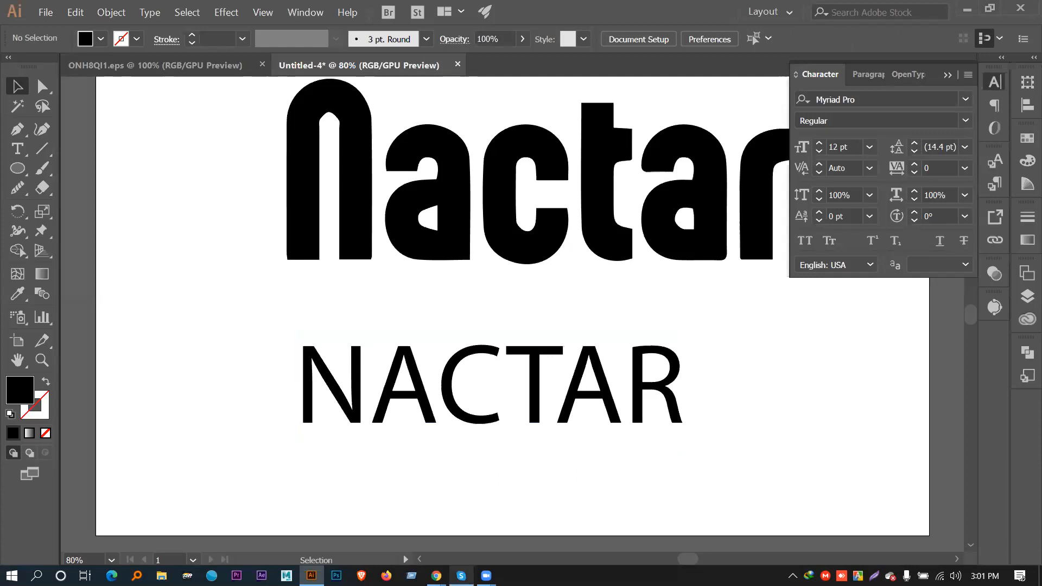
Switch to Chrome and open the bookmarked Wordmark.it site in a new tab
{"action": "mouse_move", "coordinate": [437, 575]}
{"action": "left_click", "coordinate": [369, 523]}
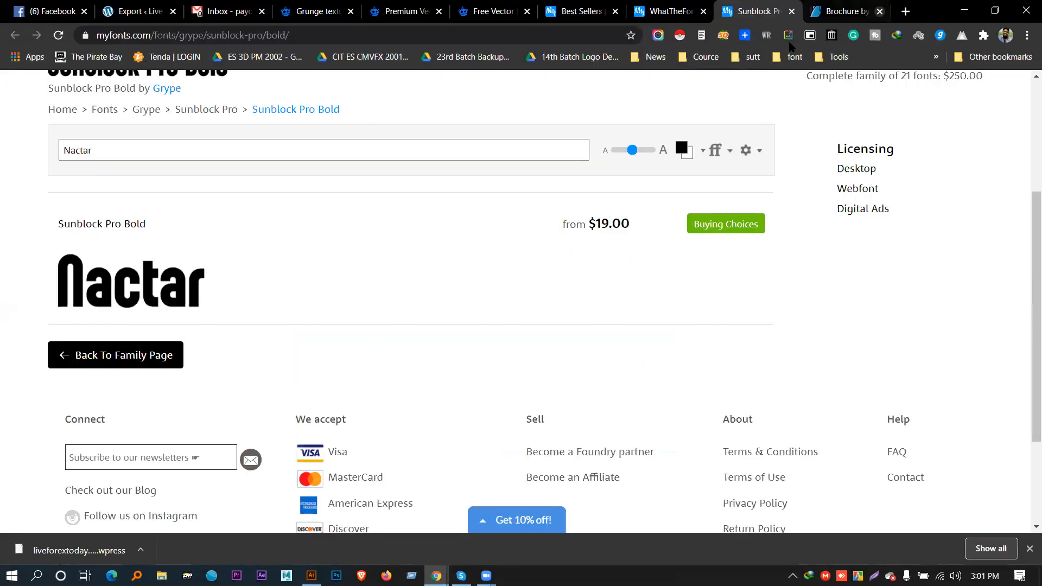
{"action": "left_click", "coordinate": [652, 59]}
{"action": "mouse_move", "coordinate": [749, 560]}
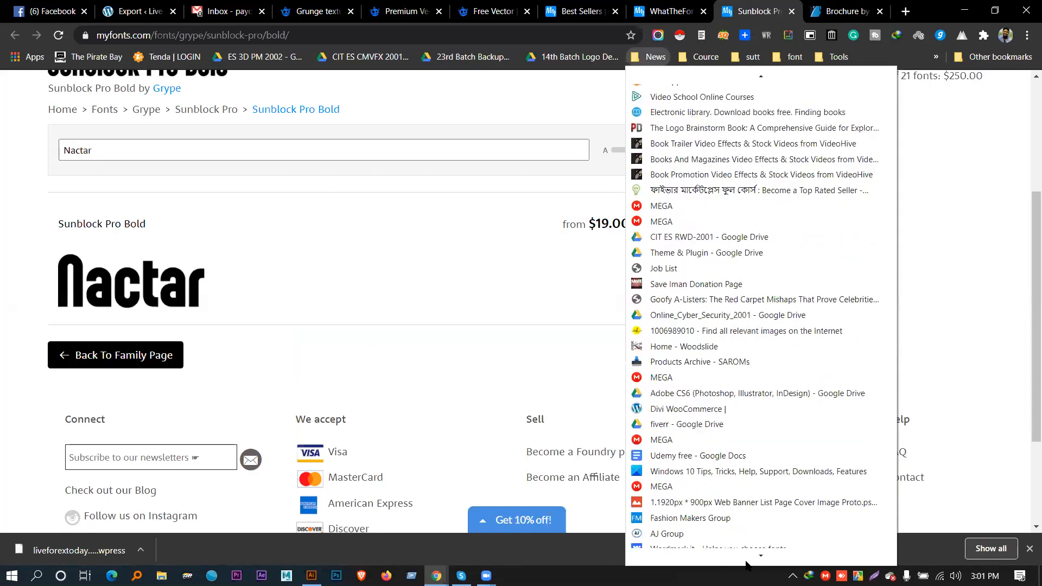
{"action": "middle_click", "coordinate": [736, 542]}
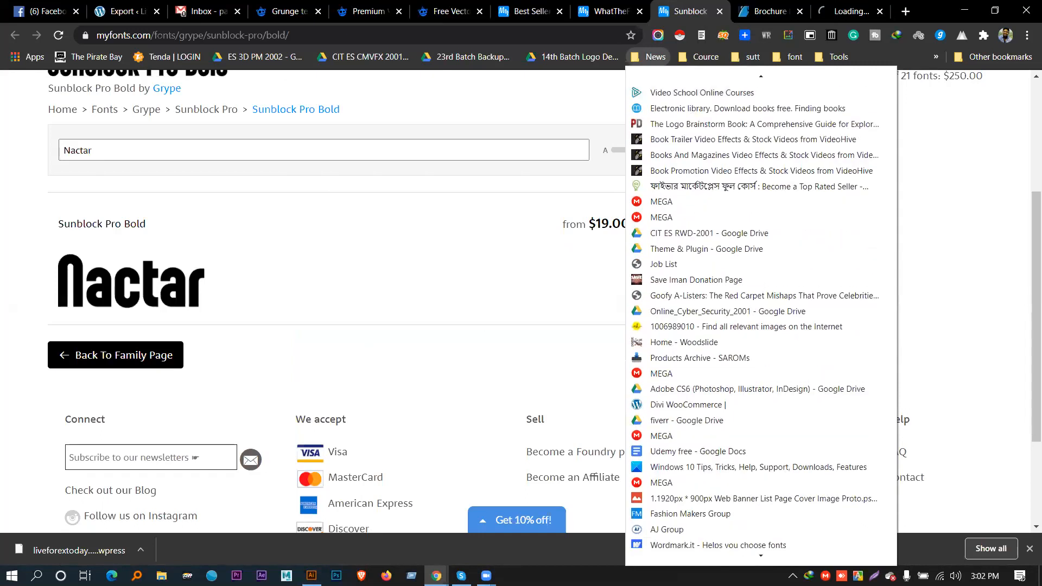
{"action": "left_click", "coordinate": [665, 55]}
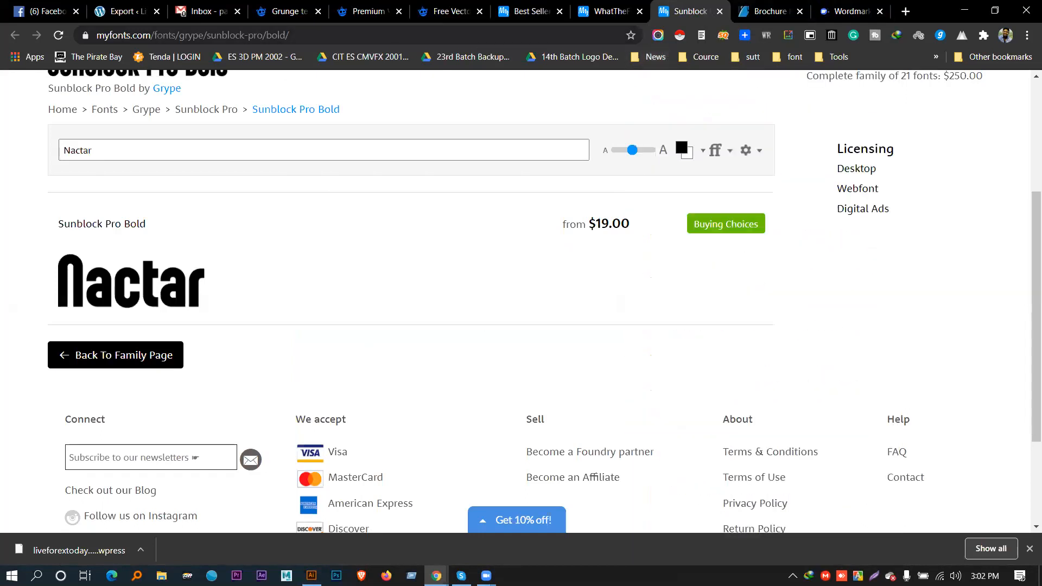
{"action": "left_click", "coordinate": [851, 11]}
{"action": "left_click", "coordinate": [177, 36]}
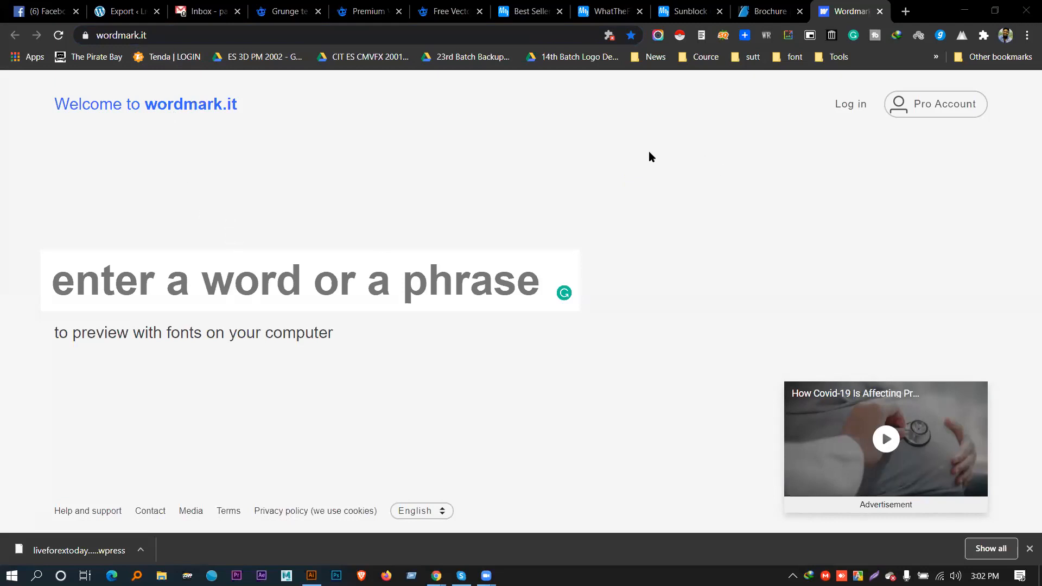
Search Google for "wordmark", open the Wordmark.it Extension page in the Chrome Web Store, and select its web address
{"action": "double_click", "coordinate": [189, 100]}
{"action": "right_click", "coordinate": [189, 100]}
{"action": "left_click", "coordinate": [241, 126]}
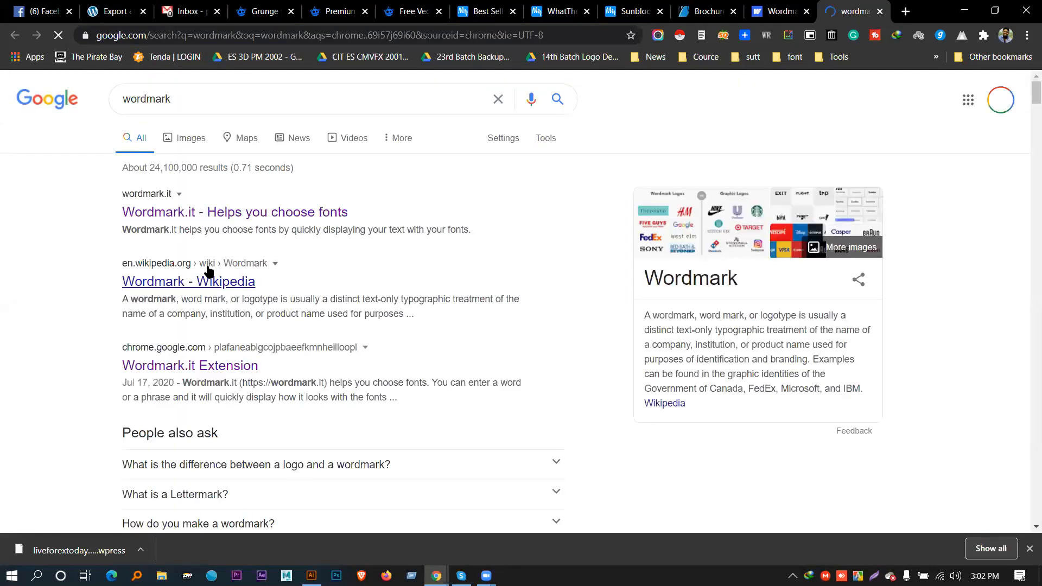
{"action": "scroll", "coordinate": [208, 270], "scroll_direction": "down", "scroll_amount": 1}
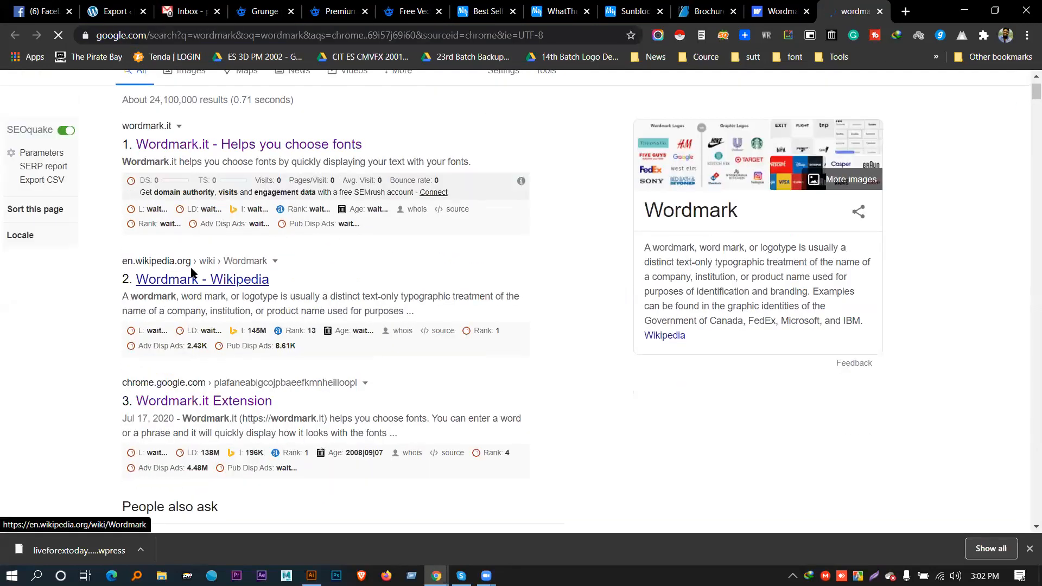
{"action": "scroll", "coordinate": [191, 271], "scroll_direction": "down", "scroll_amount": 2}
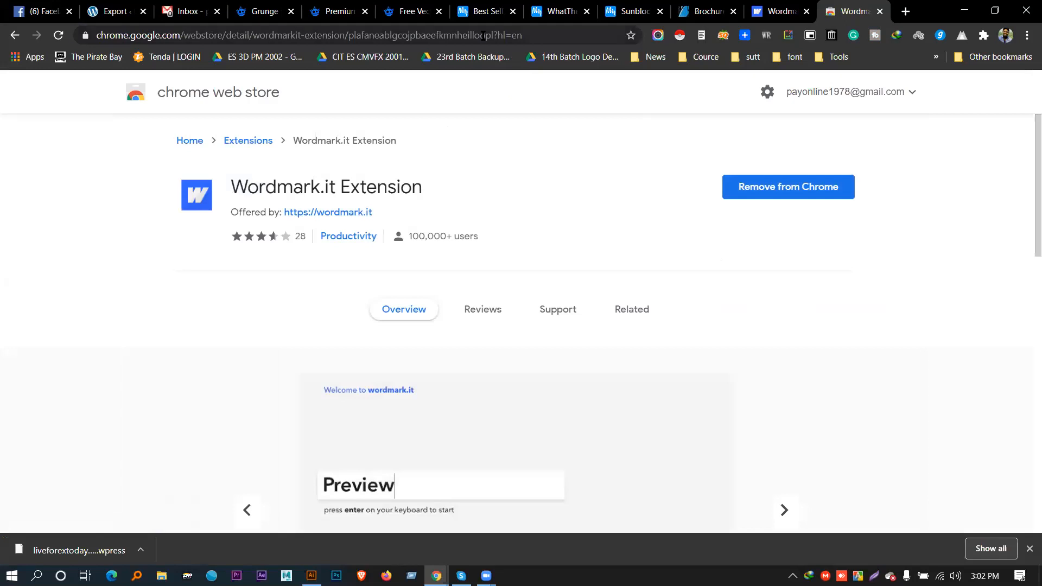
{"action": "left_click", "coordinate": [482, 36]}
{"action": "left_click", "coordinate": [580, 533]}
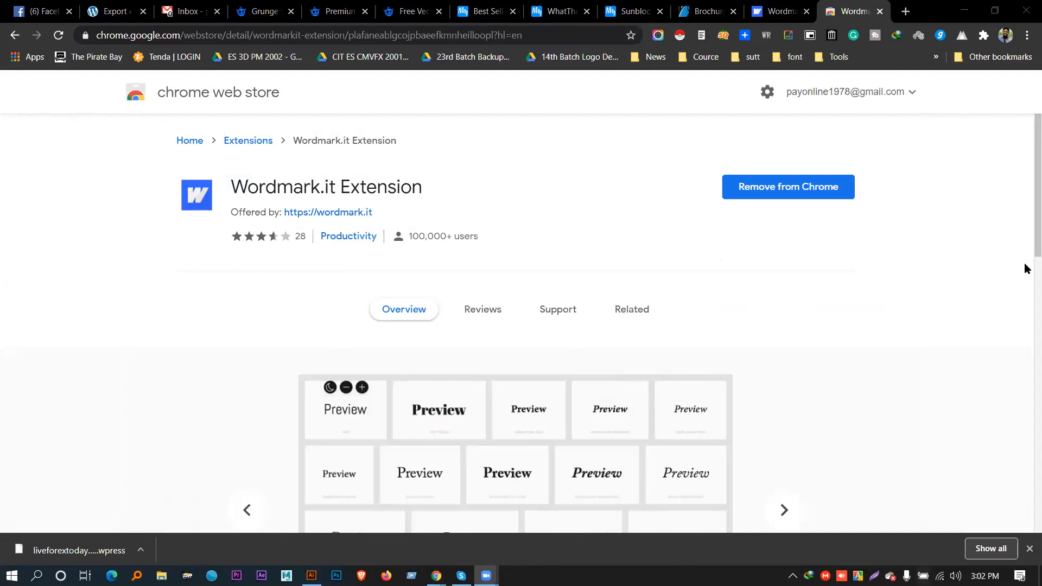
Preview the word "NACTAR" in the computer's fonts on wordmark.it and browse the first rows of samples
{"action": "left_click", "coordinate": [775, 11]}
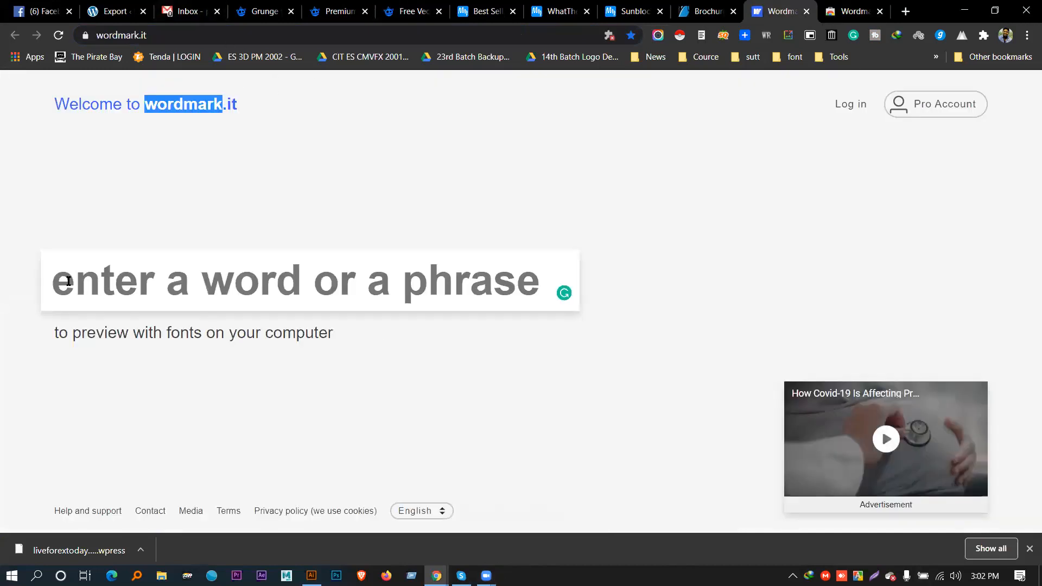
{"action": "left_click", "coordinate": [308, 283]}
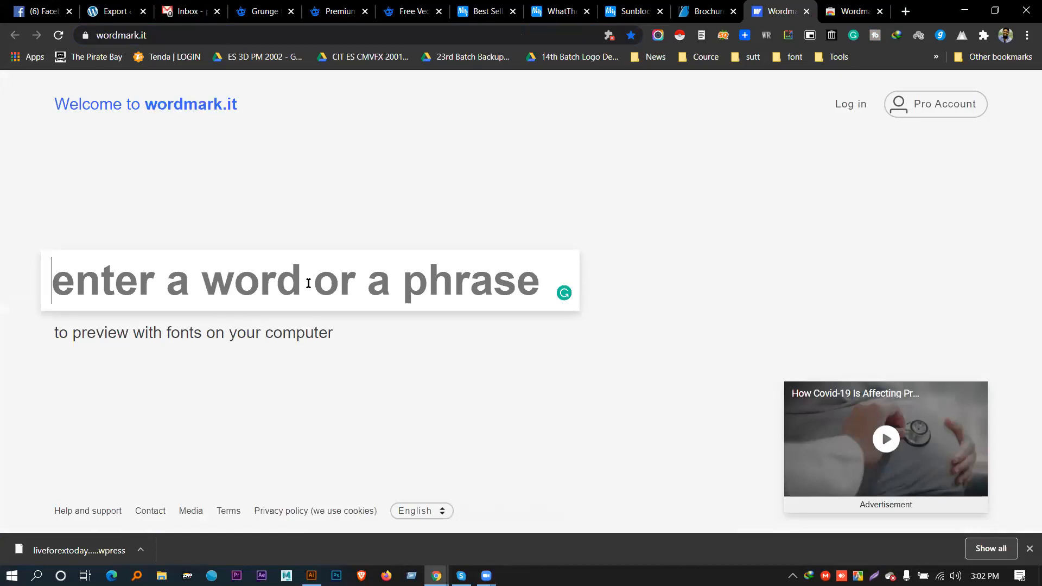
{"action": "type", "text": "NACTAR"}
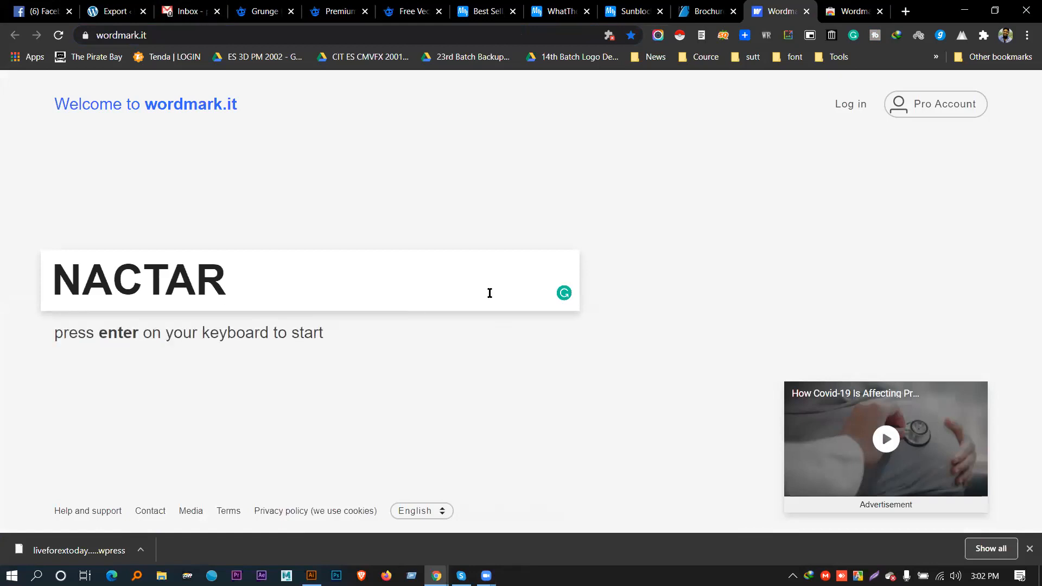
{"action": "key", "text": "Return"}
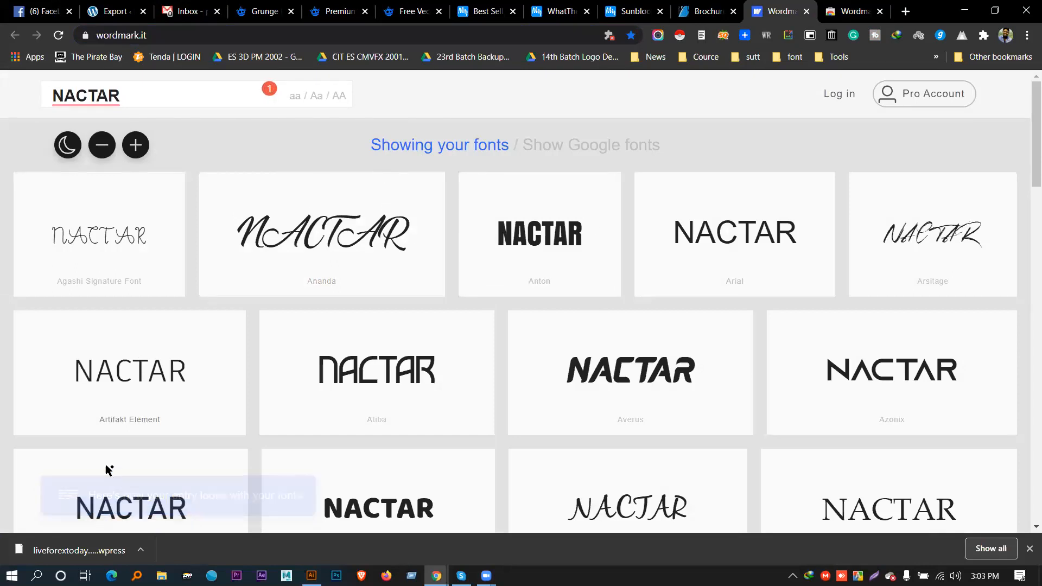
{"action": "scroll", "coordinate": [80, 262], "scroll_direction": "down", "scroll_amount": 2}
{"action": "scroll", "coordinate": [103, 266], "scroll_direction": "down", "scroll_amount": 3}
{"action": "scroll", "coordinate": [551, 244], "scroll_direction": "up", "scroll_amount": 3}
{"action": "scroll", "coordinate": [515, 222], "scroll_direction": "down", "scroll_amount": 8}
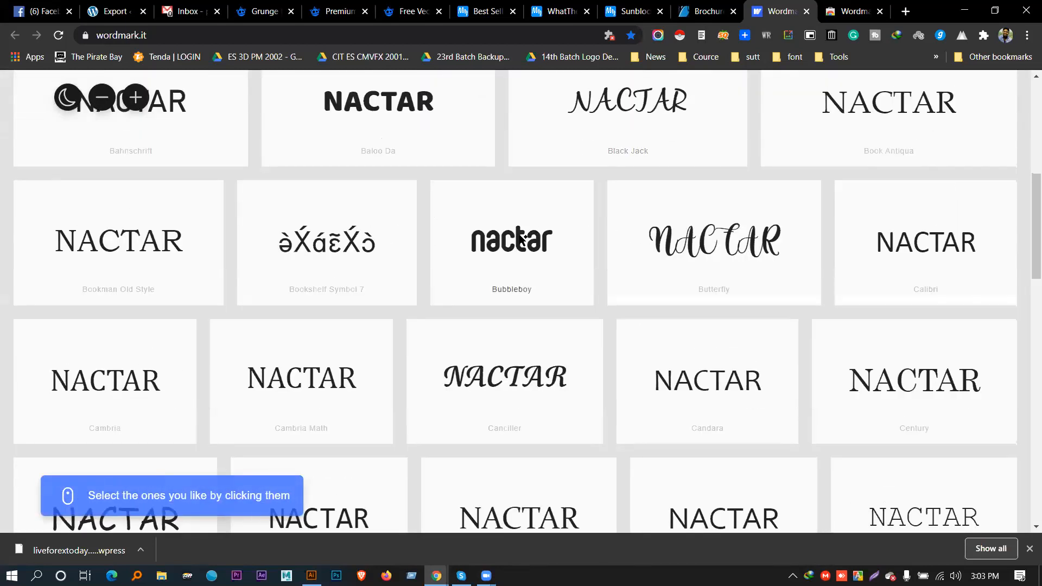
{"action": "scroll", "coordinate": [425, 247], "scroll_direction": "down", "scroll_amount": 1}
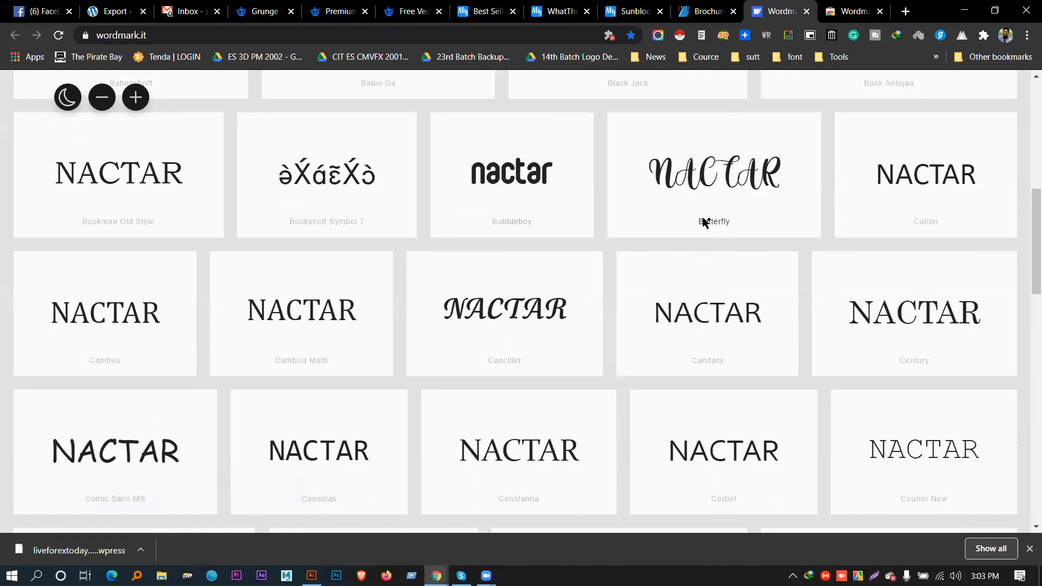
Switch to Illustrator, apply the Butterfly font to the "NACTAR" text, and shift the text slightly left
{"action": "left_click", "coordinate": [312, 576]}
{"action": "left_click", "coordinate": [527, 414]}
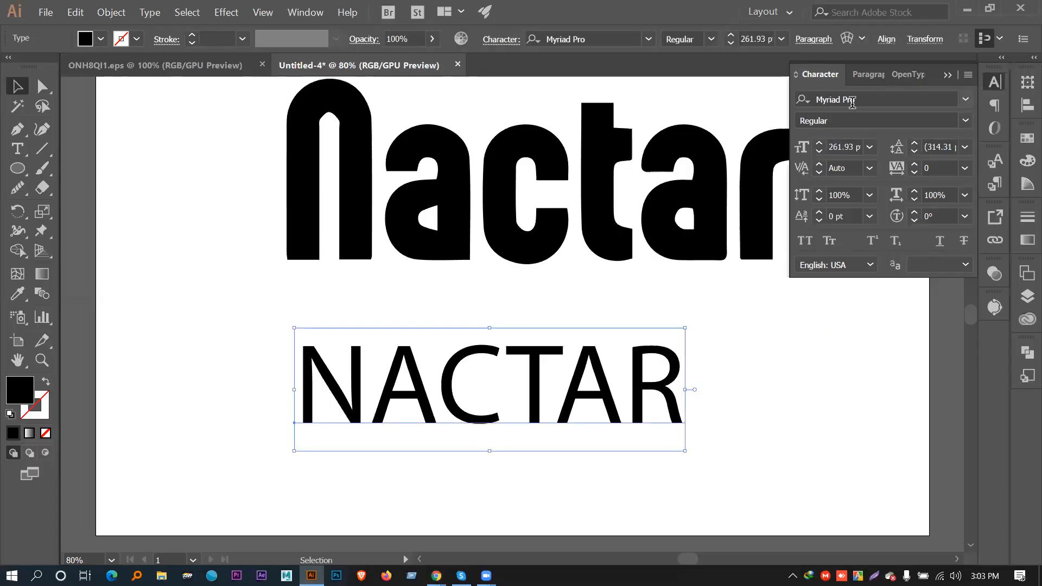
{"action": "left_click", "coordinate": [852, 101]}
{"action": "type", "text": "bu"}
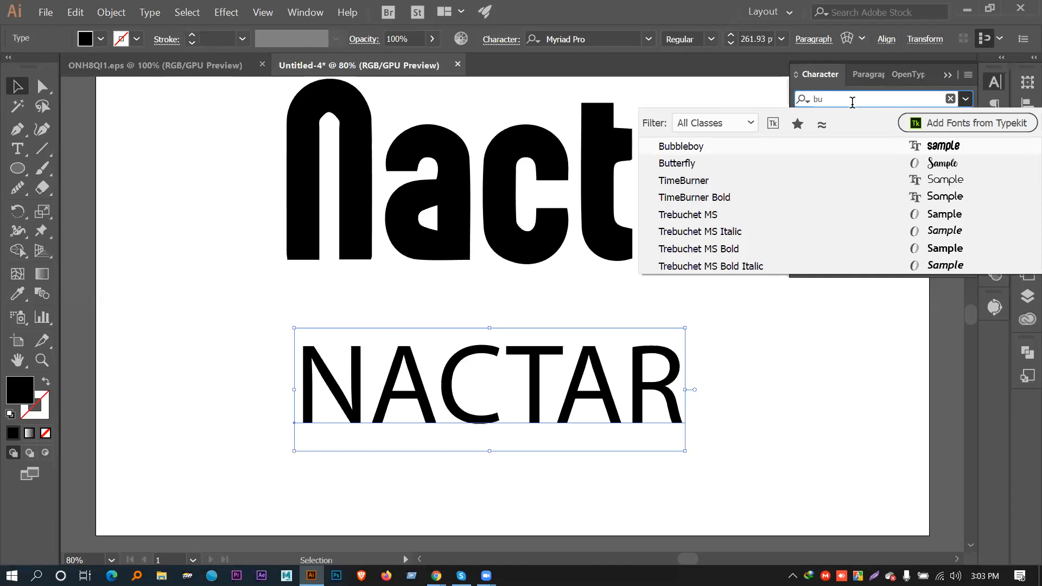
{"action": "left_click", "coordinate": [854, 163]}
{"action": "left_click_drag", "start_coordinate": [744, 383], "coordinate": [701, 386]}
{"action": "left_click", "coordinate": [813, 331]}
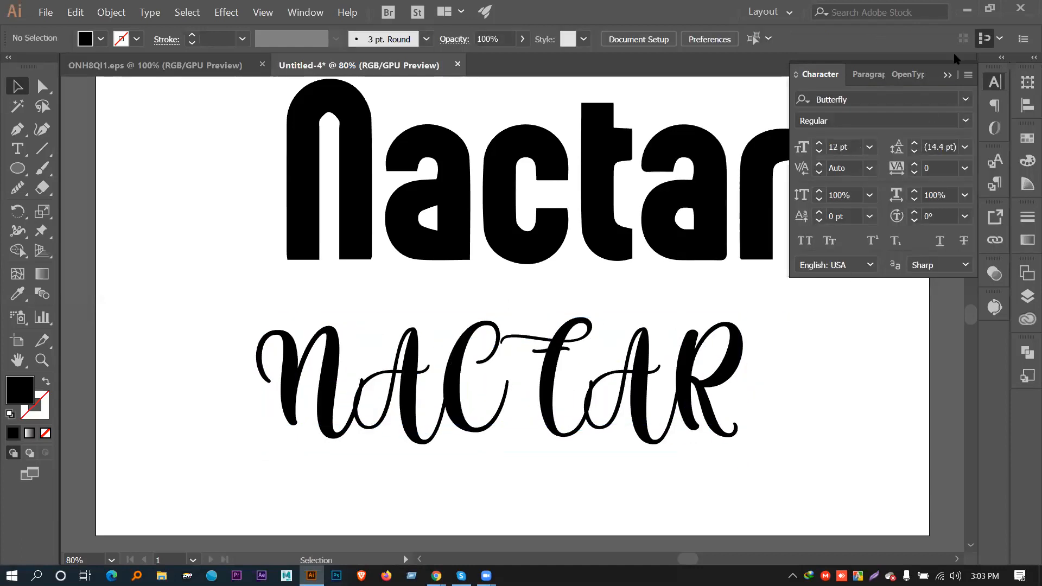
{"action": "left_click", "coordinate": [965, 99]}
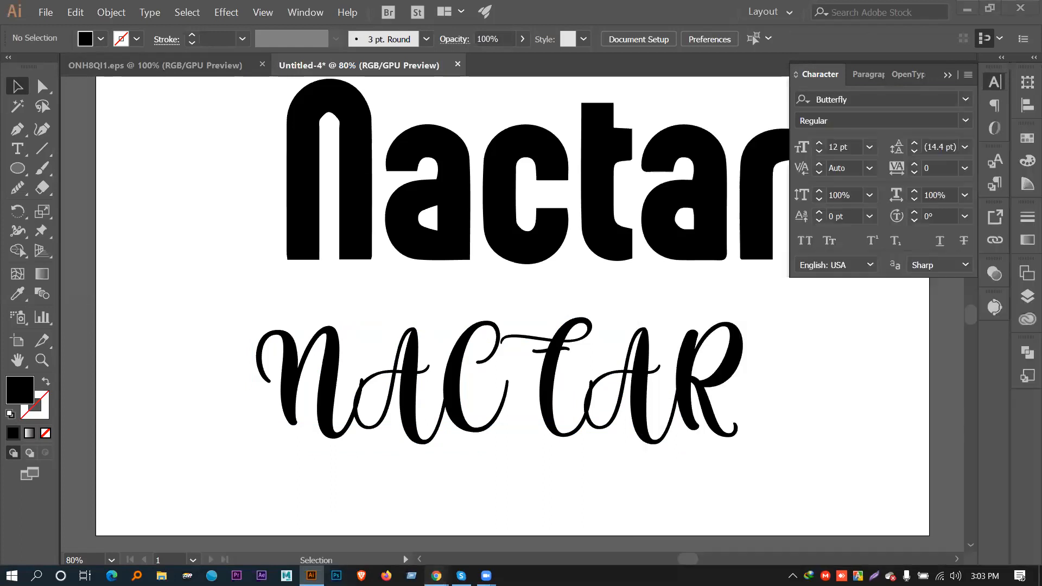
Return to wordmark.it in Chrome and examine the remaining "NACTAR" font previews through the list and back to its start
{"action": "mouse_move", "coordinate": [436, 575]}
{"action": "left_click", "coordinate": [353, 529]}
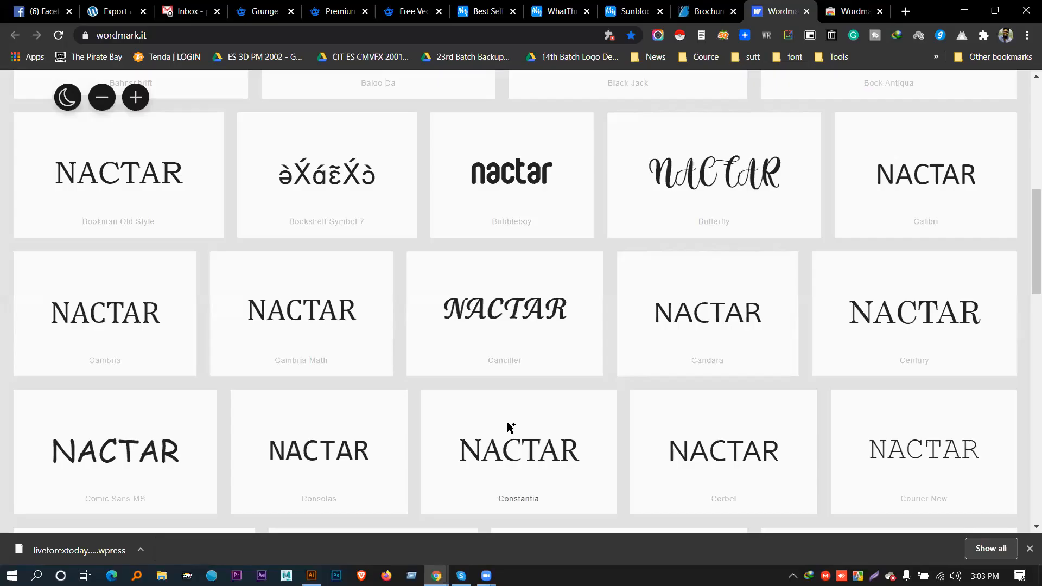
{"action": "scroll", "coordinate": [510, 427], "scroll_direction": "down", "scroll_amount": 5}
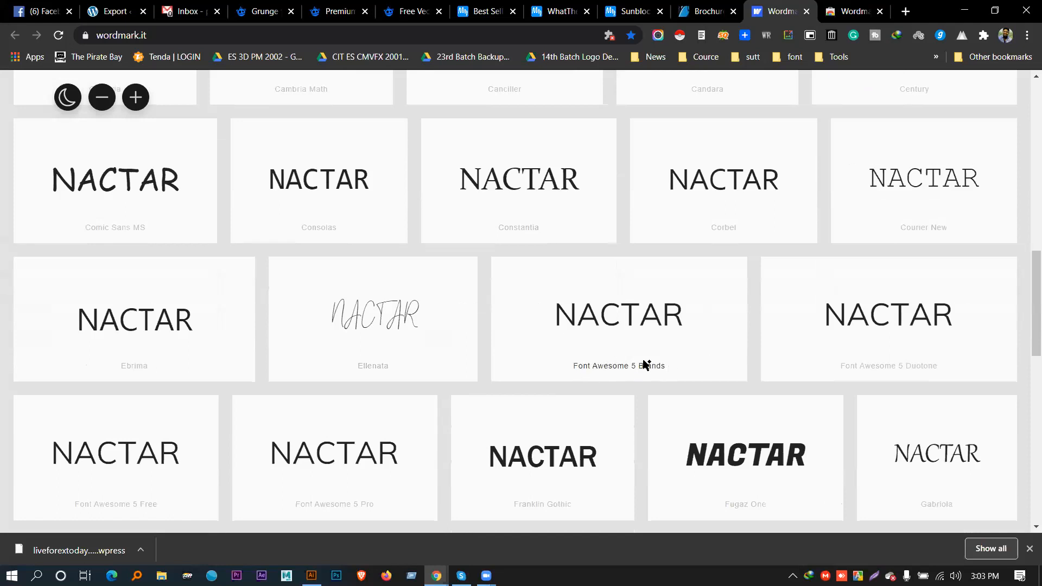
{"action": "scroll", "coordinate": [646, 364], "scroll_direction": "down", "scroll_amount": 2}
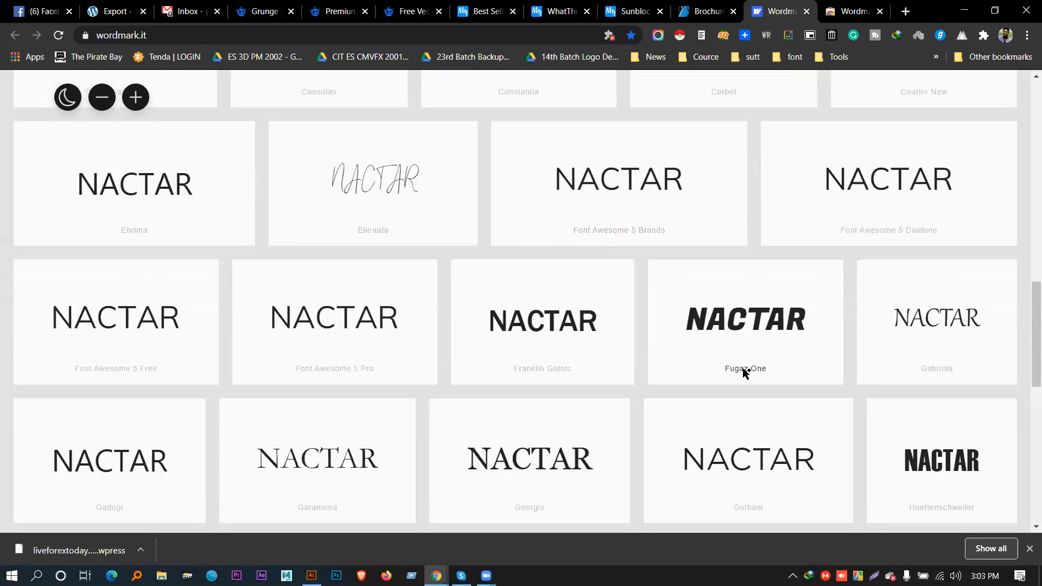
{"action": "scroll", "coordinate": [691, 360], "scroll_direction": "down", "scroll_amount": 5}
{"action": "scroll", "coordinate": [676, 350], "scroll_direction": "down", "scroll_amount": 12}
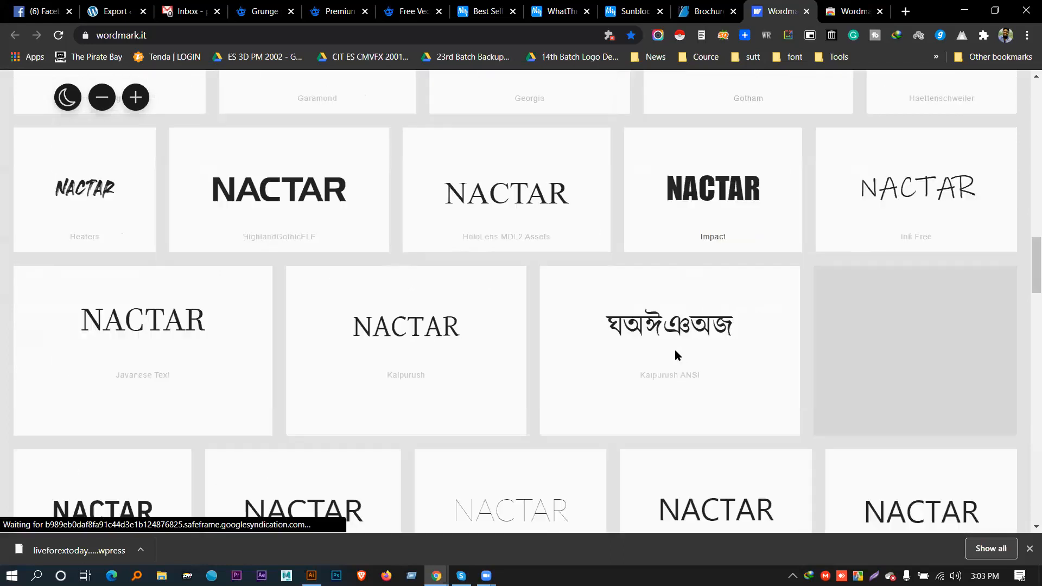
{"action": "scroll", "coordinate": [478, 365], "scroll_direction": "down", "scroll_amount": 20}
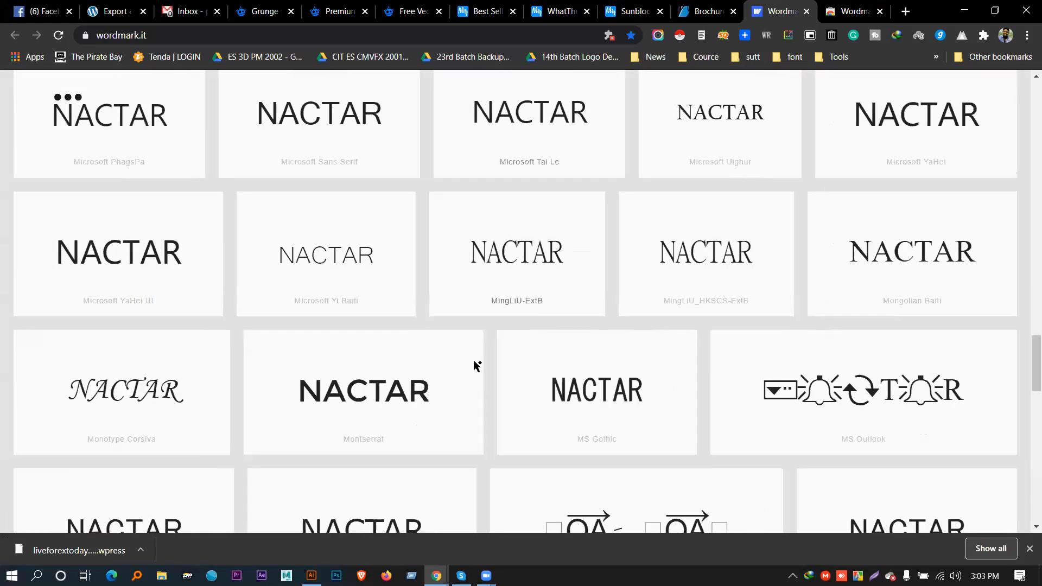
{"action": "scroll", "coordinate": [474, 361], "scroll_direction": "down", "scroll_amount": 15}
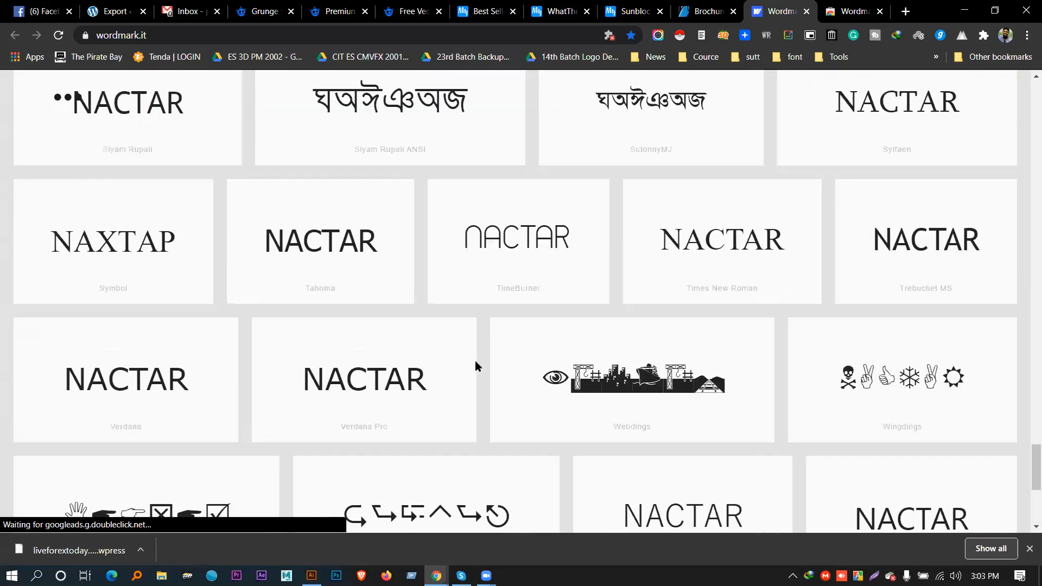
{"action": "scroll", "coordinate": [546, 326], "scroll_direction": "up", "scroll_amount": 20}
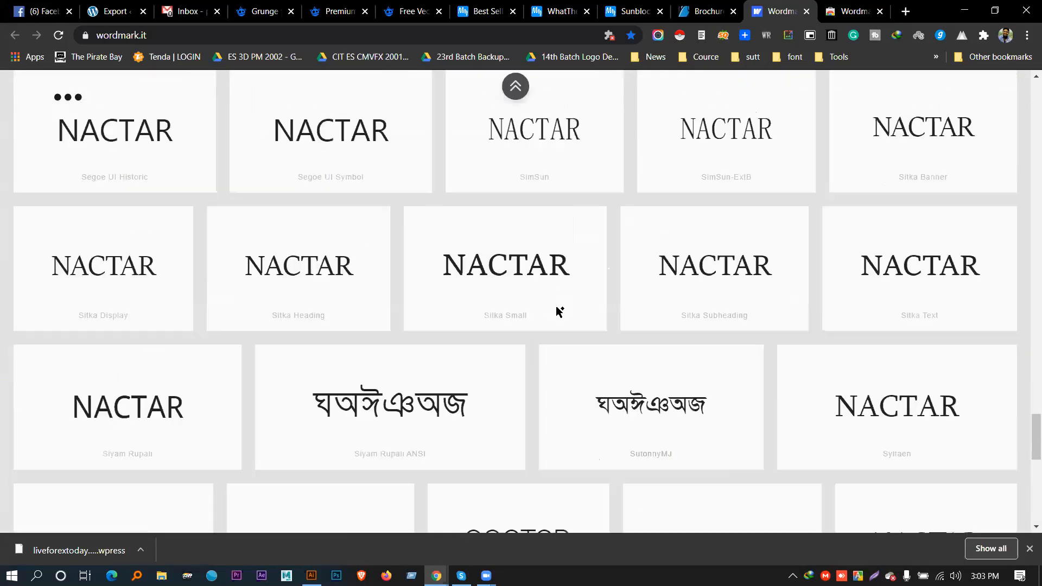
{"action": "scroll", "coordinate": [432, 256], "scroll_direction": "up", "scroll_amount": 15}
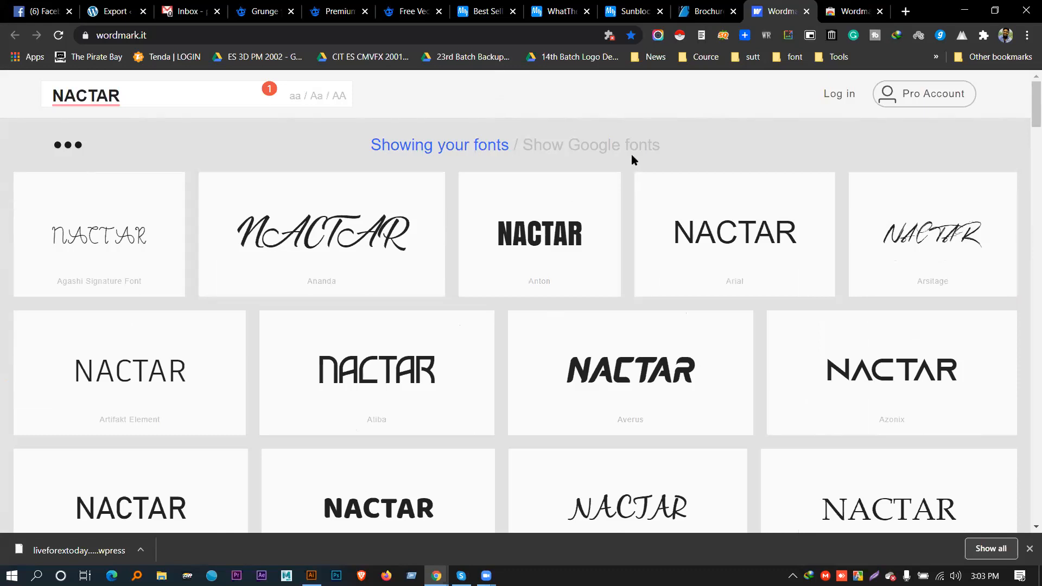
Review the Wordmark.it Extension's name and developer website link on its Chrome Web Store page
{"action": "left_click", "coordinate": [850, 8]}
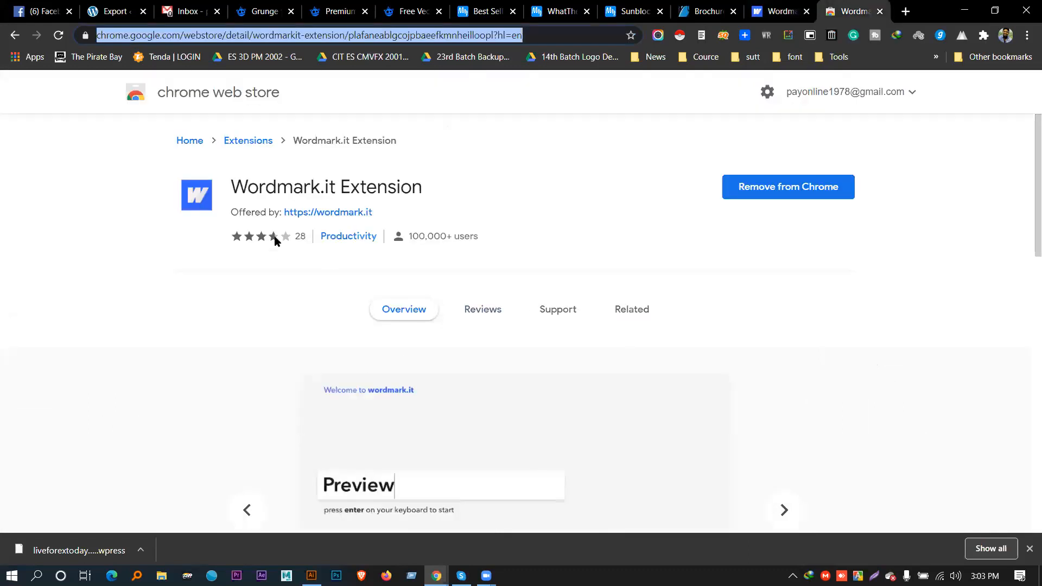
{"action": "left_click_drag", "start_coordinate": [233, 188], "coordinate": [502, 197]}
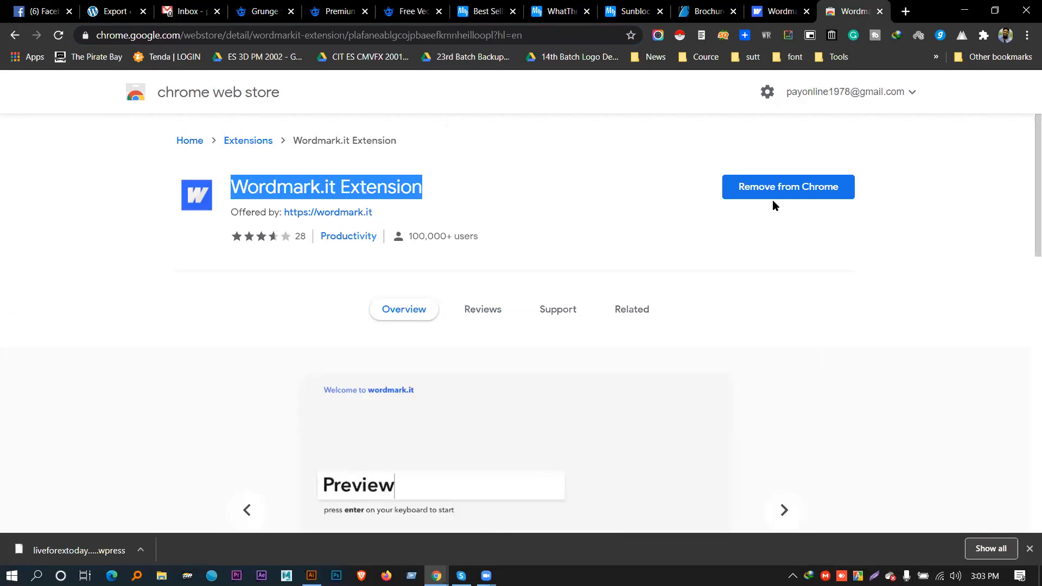
{"action": "left_click", "coordinate": [552, 168]}
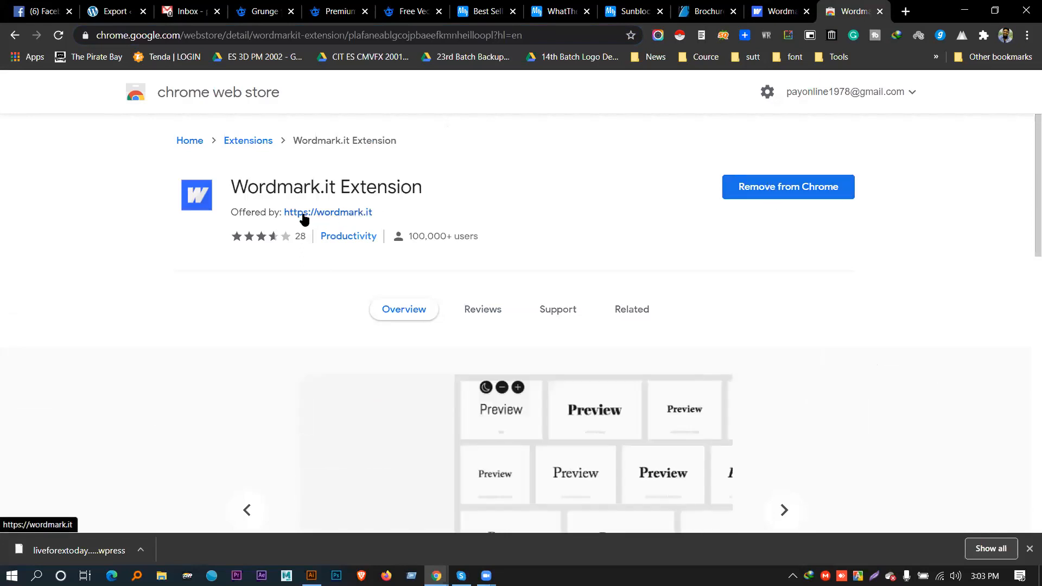
{"action": "left_click_drag", "start_coordinate": [376, 213], "coordinate": [286, 222]}
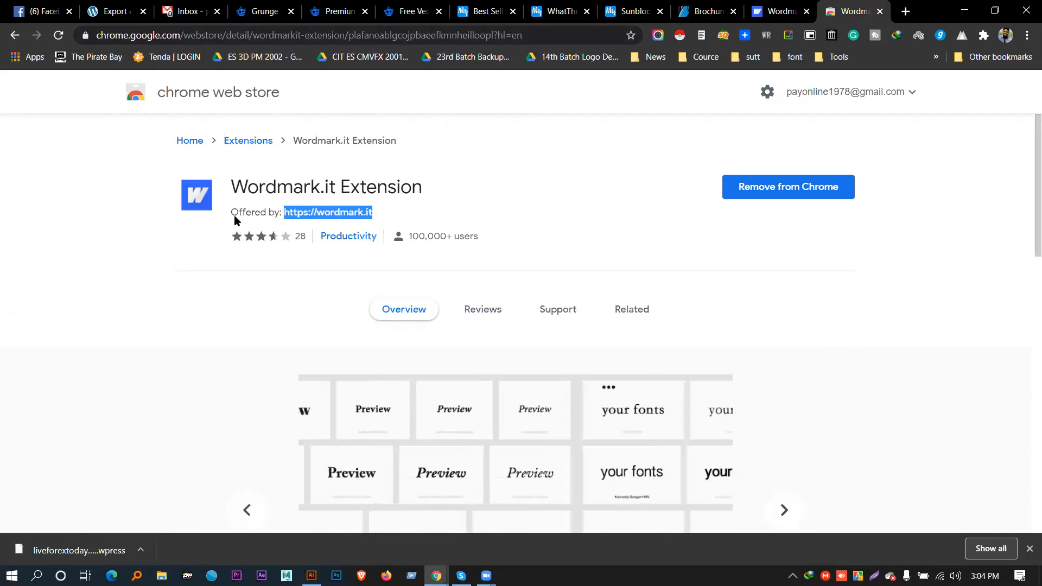
{"action": "left_click", "coordinate": [394, 217]}
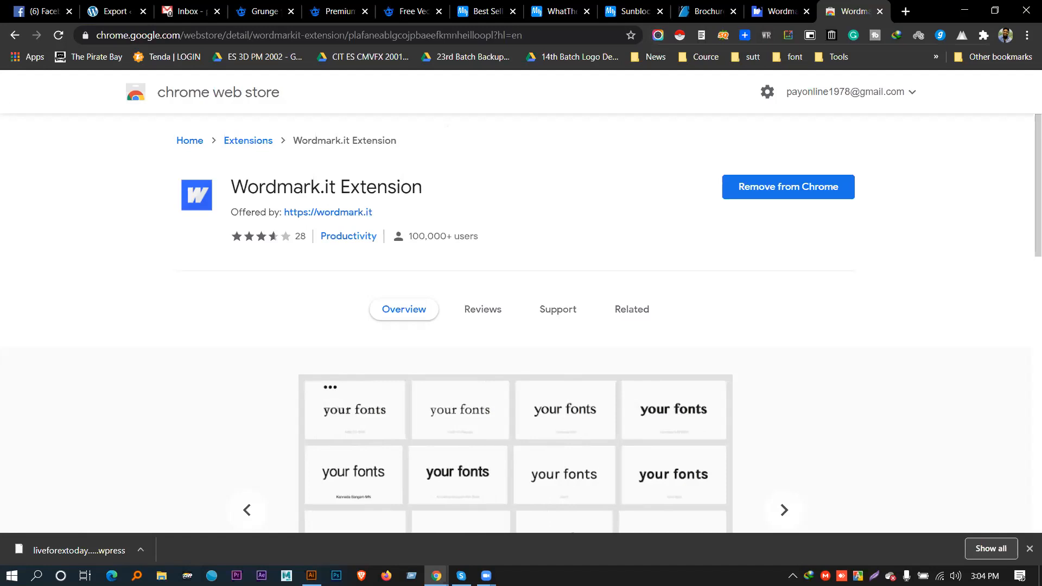
Return to the wordmark.it previews and clear the word "NACTAR" from the phrase field
{"action": "left_click", "coordinate": [773, 8]}
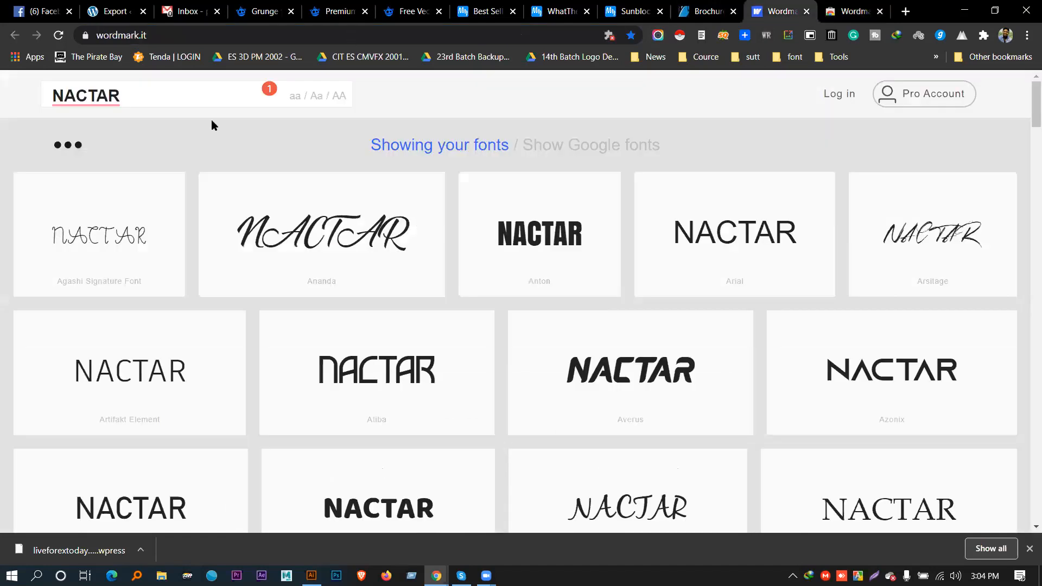
{"action": "left_click", "coordinate": [134, 90]}
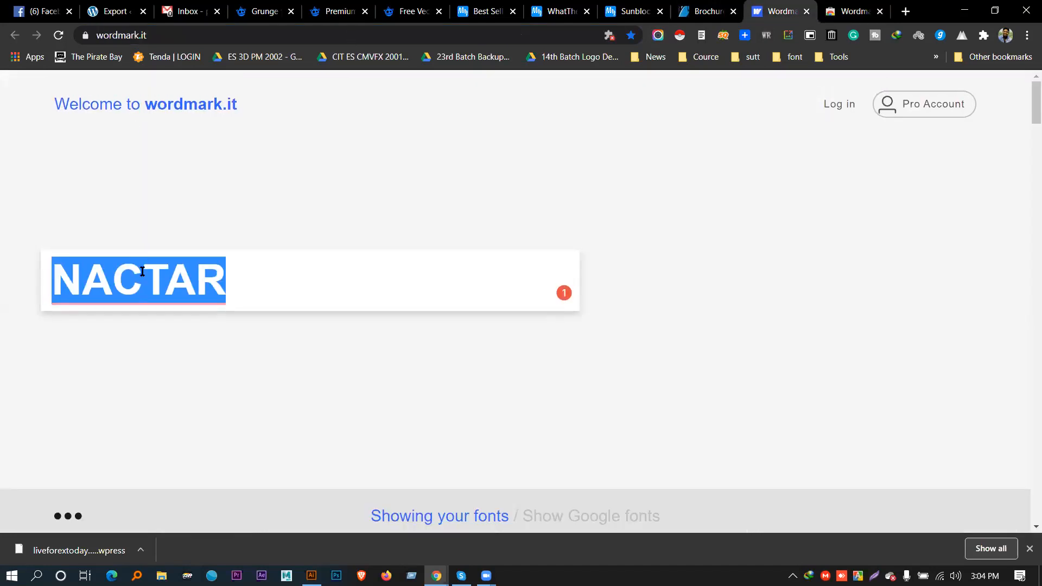
{"action": "key", "text": "BackSpace"}
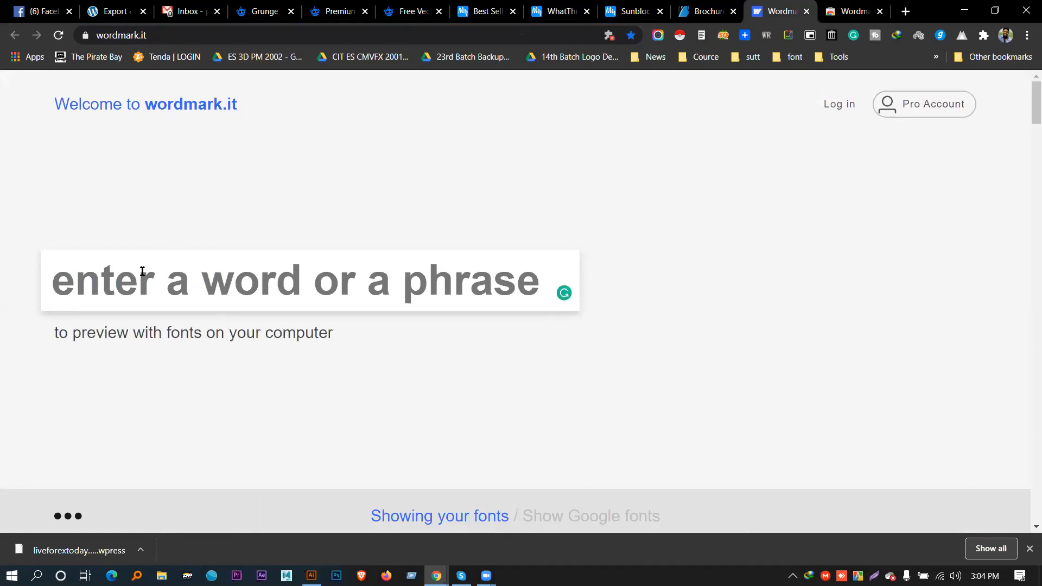
Generate previews of the word "RUSS" in the installed fonts
{"action": "type", "text": "RUSS"}
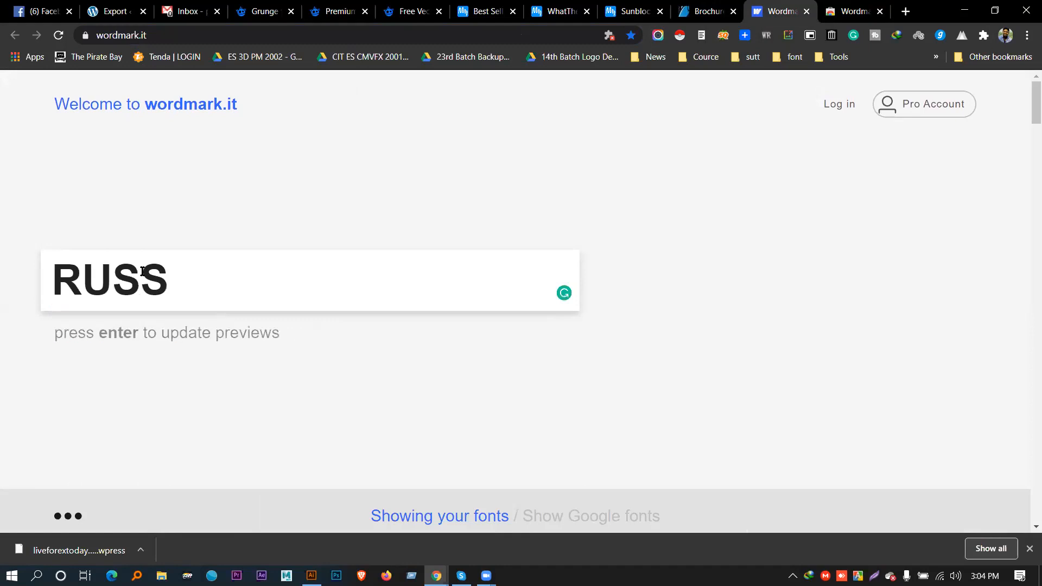
{"action": "key", "text": "Return"}
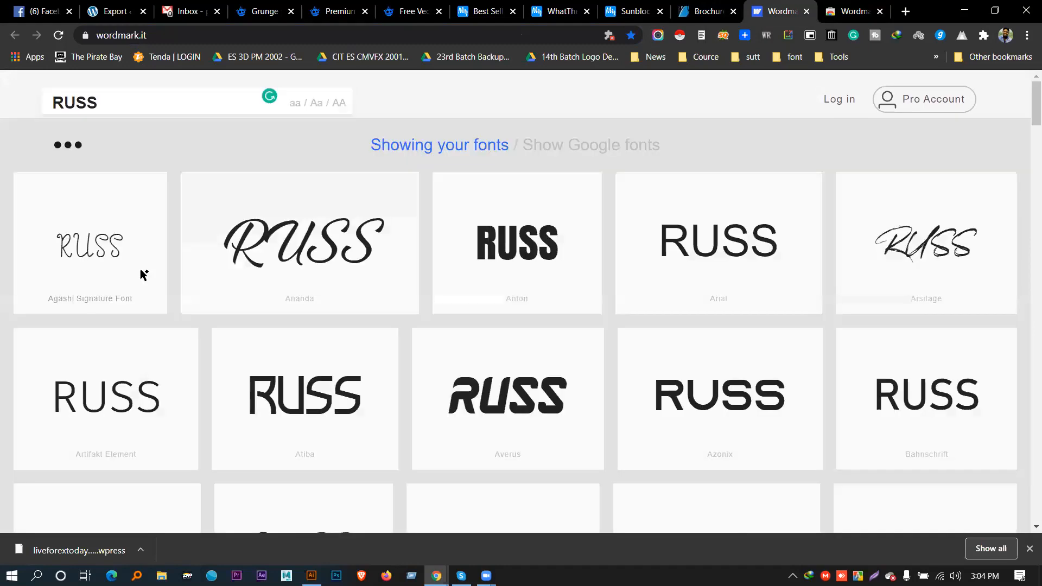
{"action": "scroll", "coordinate": [451, 266], "scroll_direction": "down", "scroll_amount": 1}
{"action": "scroll", "coordinate": [408, 163], "scroll_direction": "up", "scroll_amount": 1}
{"action": "scroll", "coordinate": [408, 252], "scroll_direction": "down", "scroll_amount": 1}
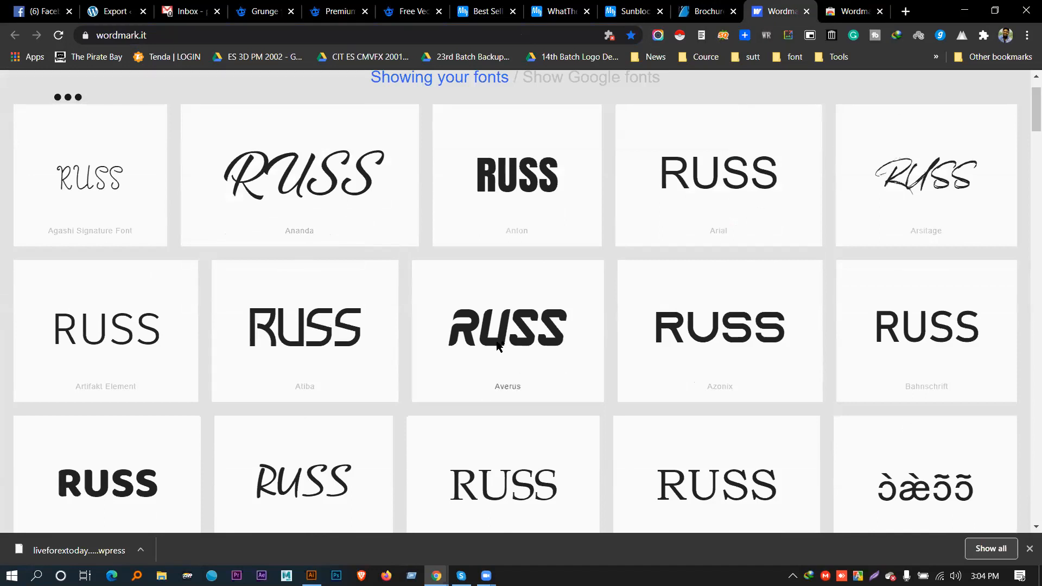
Examine the "RUSS" font previews through the end of the list and return to its start
{"action": "scroll", "coordinate": [616, 342], "scroll_direction": "down", "scroll_amount": 2}
{"action": "scroll", "coordinate": [545, 283], "scroll_direction": "down", "scroll_amount": 7}
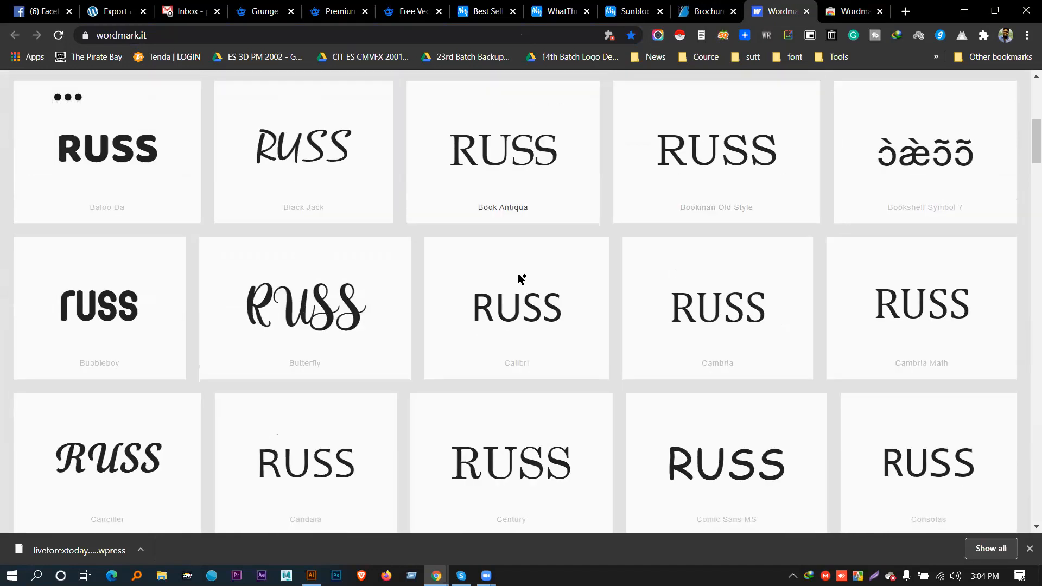
{"action": "scroll", "coordinate": [439, 281], "scroll_direction": "down", "scroll_amount": 9}
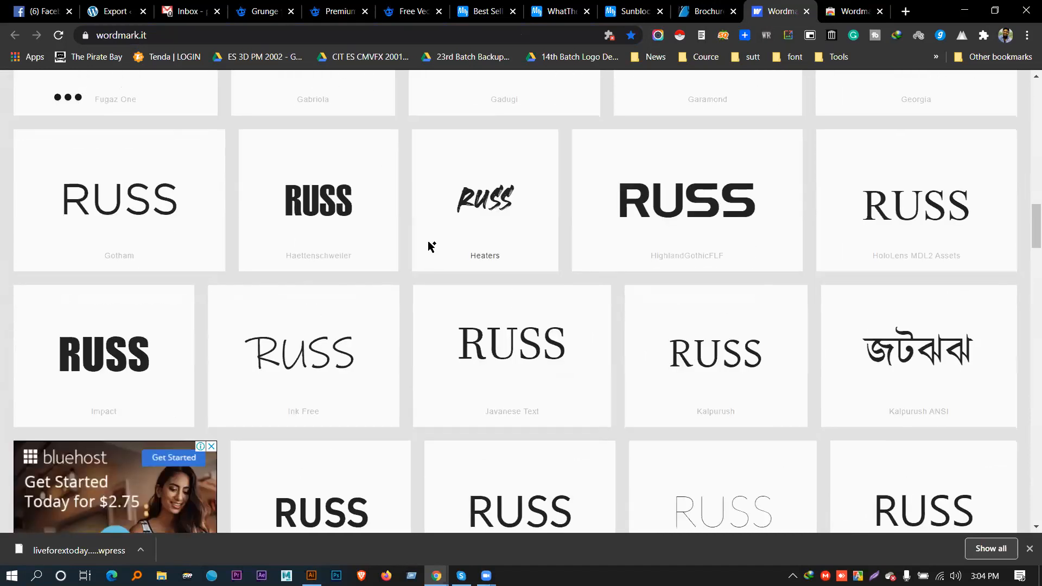
{"action": "scroll", "coordinate": [429, 244], "scroll_direction": "down", "scroll_amount": 7}
{"action": "scroll", "coordinate": [430, 247], "scroll_direction": "down", "scroll_amount": 9}
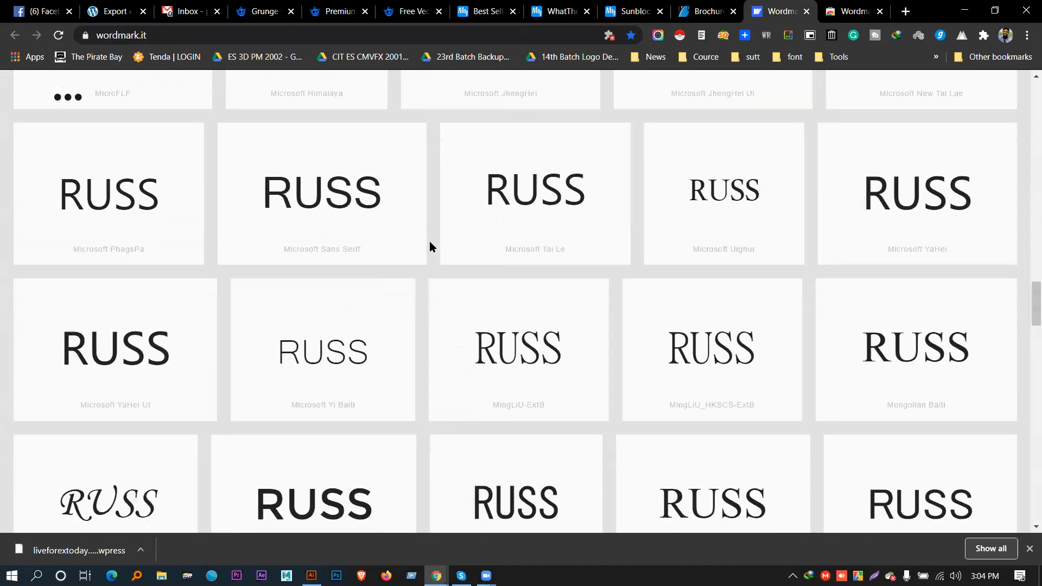
{"action": "scroll", "coordinate": [455, 252], "scroll_direction": "down", "scroll_amount": 12}
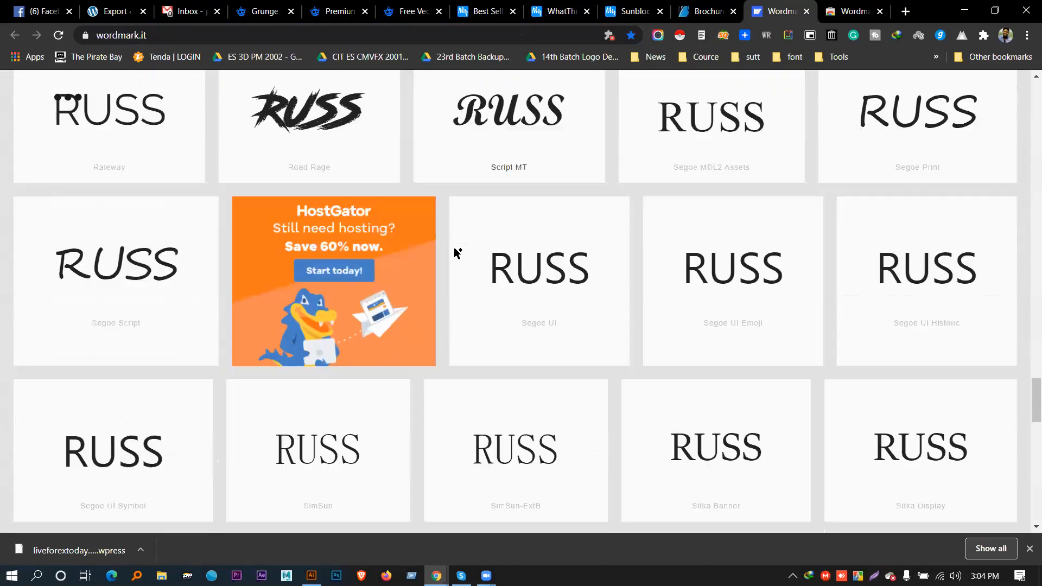
{"action": "scroll", "coordinate": [479, 270], "scroll_direction": "down", "scroll_amount": 3}
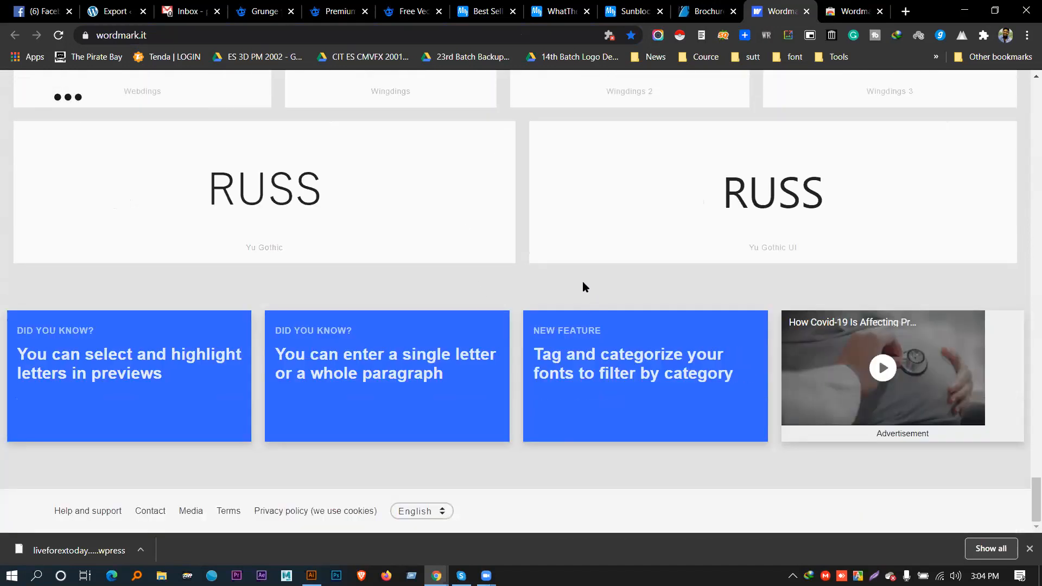
{"action": "scroll", "coordinate": [507, 286], "scroll_direction": "up", "scroll_amount": 14}
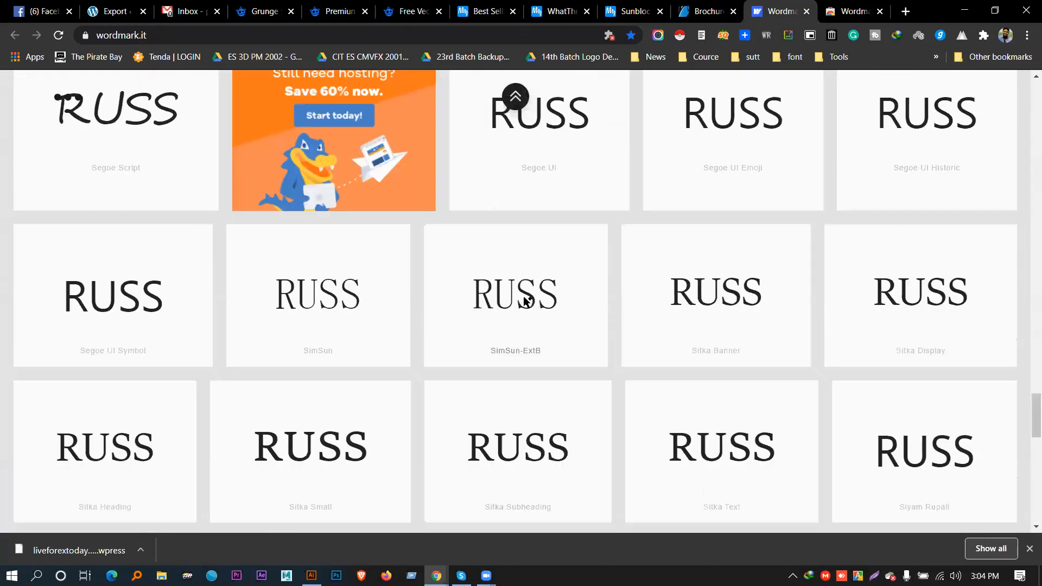
{"action": "scroll", "coordinate": [526, 300], "scroll_direction": "up", "scroll_amount": 20}
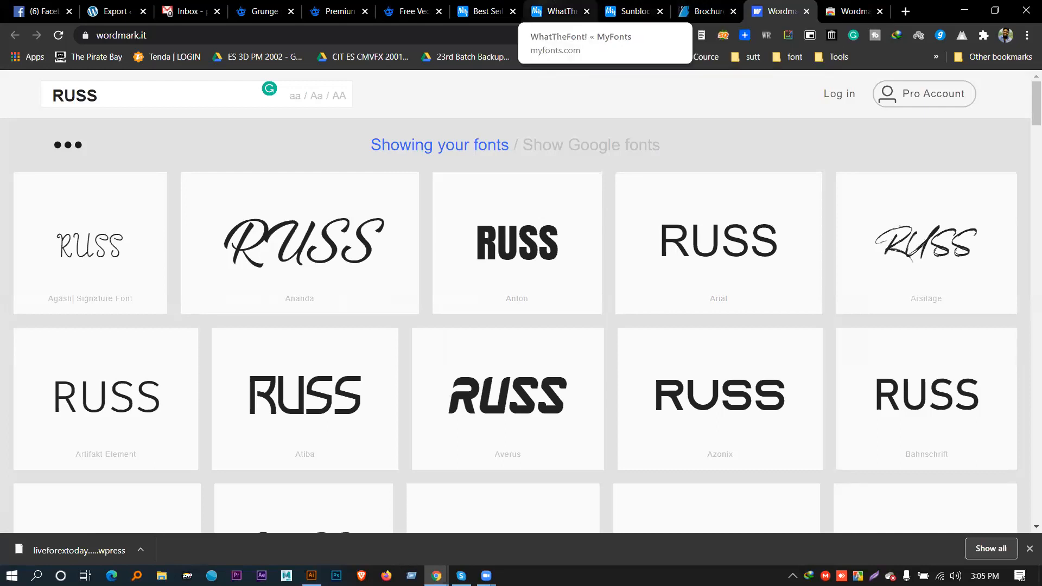
Open the MyFonts Best Sellers page and highlight the sentence describing the top 50 selling fonts
{"action": "left_click", "coordinate": [480, 11]}
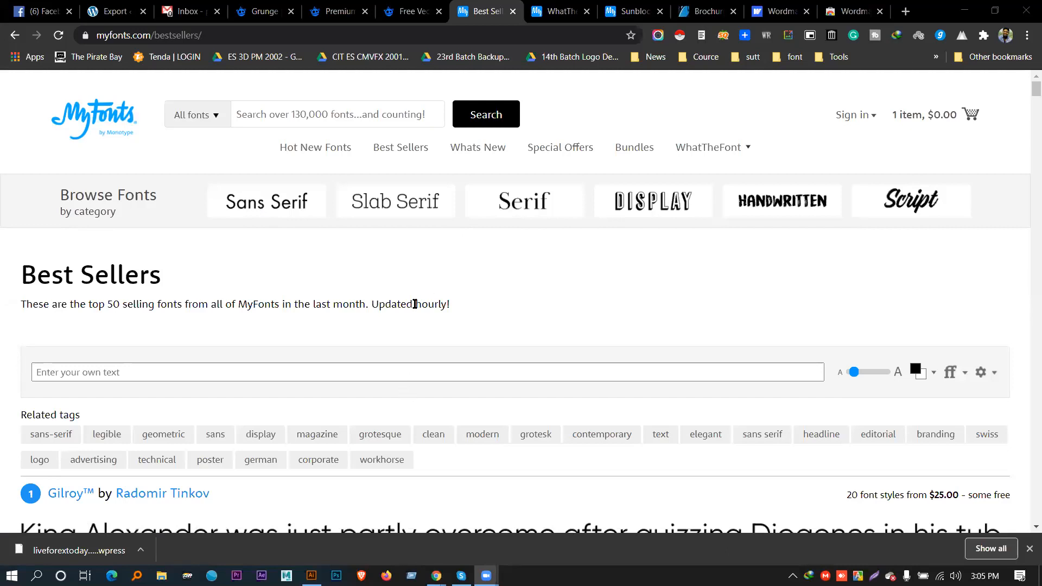
{"action": "double_click", "coordinate": [390, 303]}
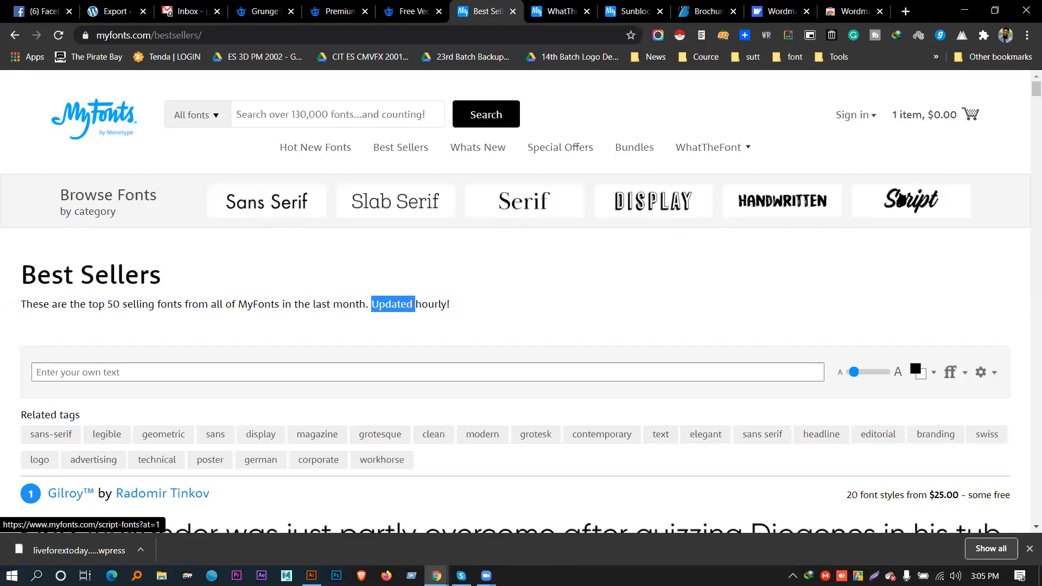
{"action": "left_click_drag", "start_coordinate": [413, 299], "coordinate": [62, 307]}
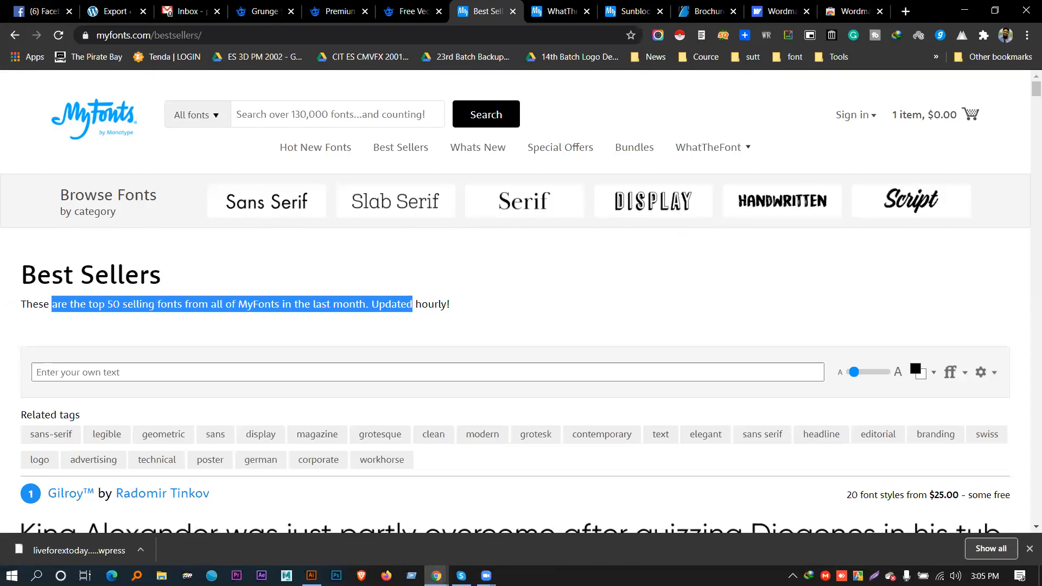
{"action": "left_click_drag", "start_coordinate": [411, 302], "coordinate": [55, 310]}
Close the Sunblock, Brochure and both Wordmark pages, ending on the WhatTheFont results page
{"action": "left_click", "coordinate": [795, 3]}
{"action": "middle_click", "coordinate": [794, 3]}
{"action": "middle_click", "coordinate": [793, 3]}
{"action": "middle_click", "coordinate": [793, 3]}
{"action": "middle_click", "coordinate": [792, 3]}
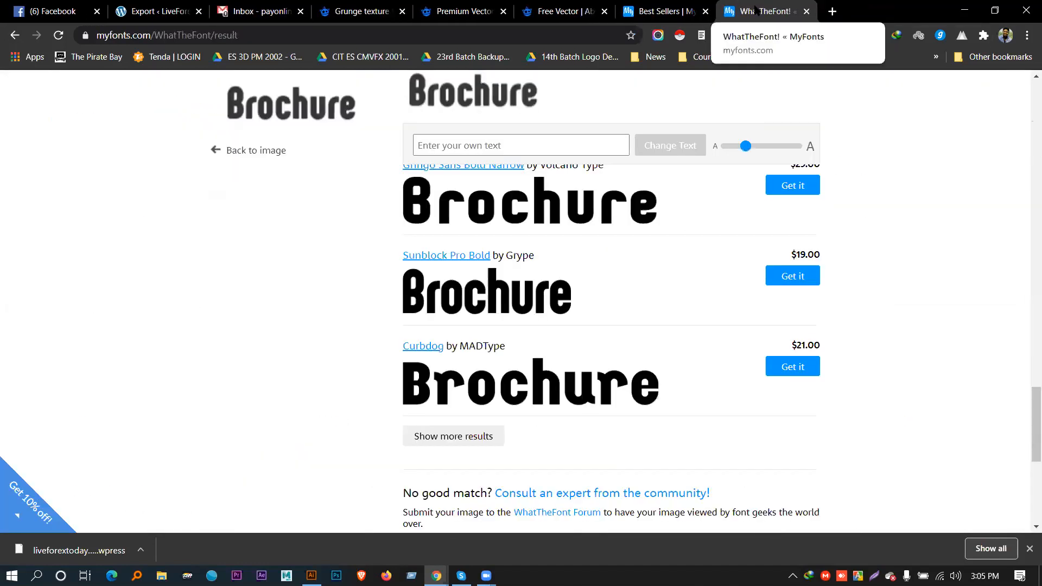
{"action": "left_click", "coordinate": [689, 5]}
{"action": "left_click", "coordinate": [765, 3]}
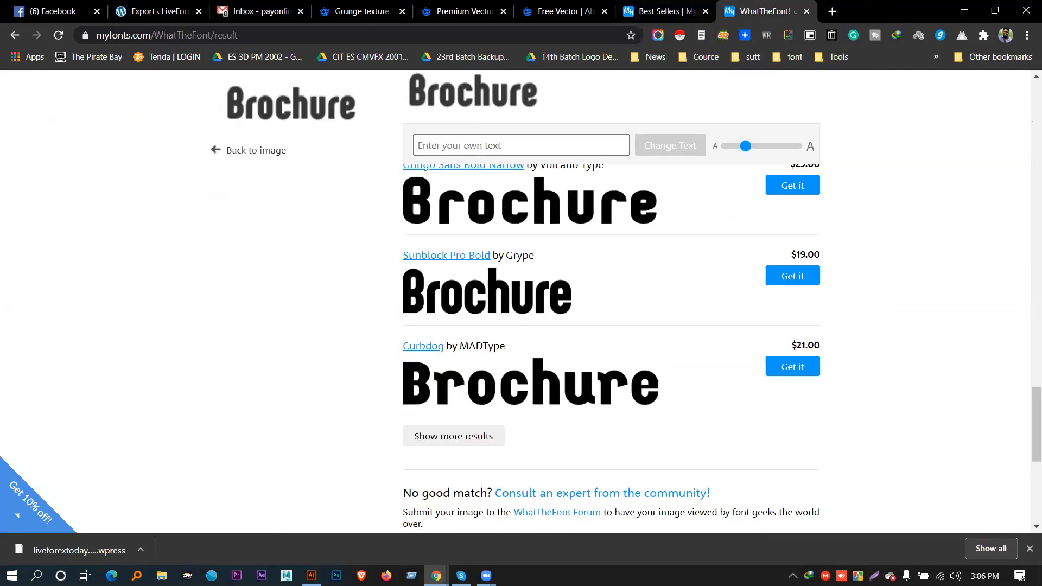
Switch to Illustrator, collapse the character settings, and delete the script-style "NACTAR" text below the traced lettering
{"action": "key", "text": "alt+Tab"}
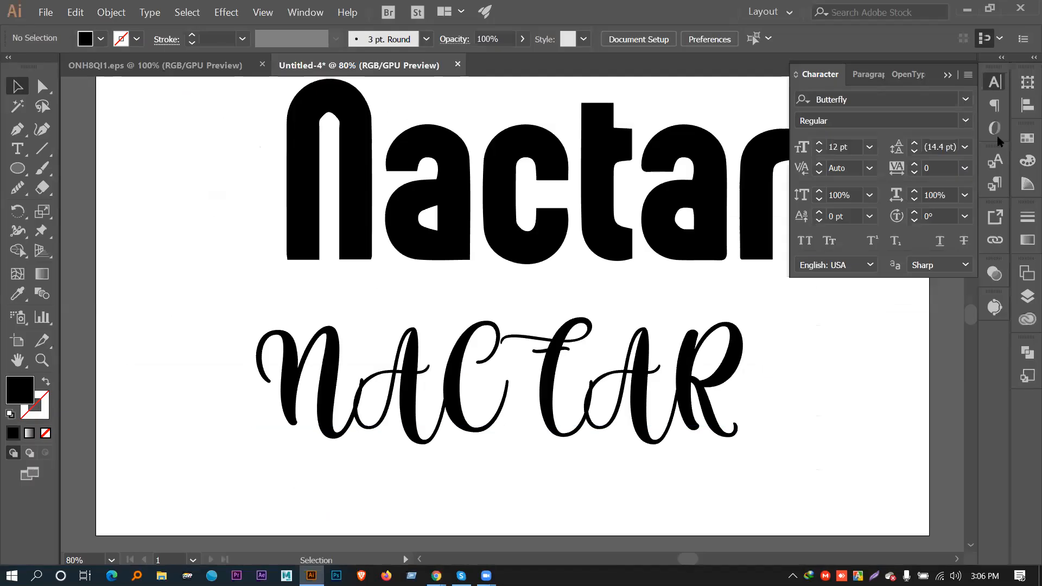
{"action": "left_click", "coordinate": [947, 76]}
{"action": "left_click_drag", "start_coordinate": [779, 388], "coordinate": [740, 463]}
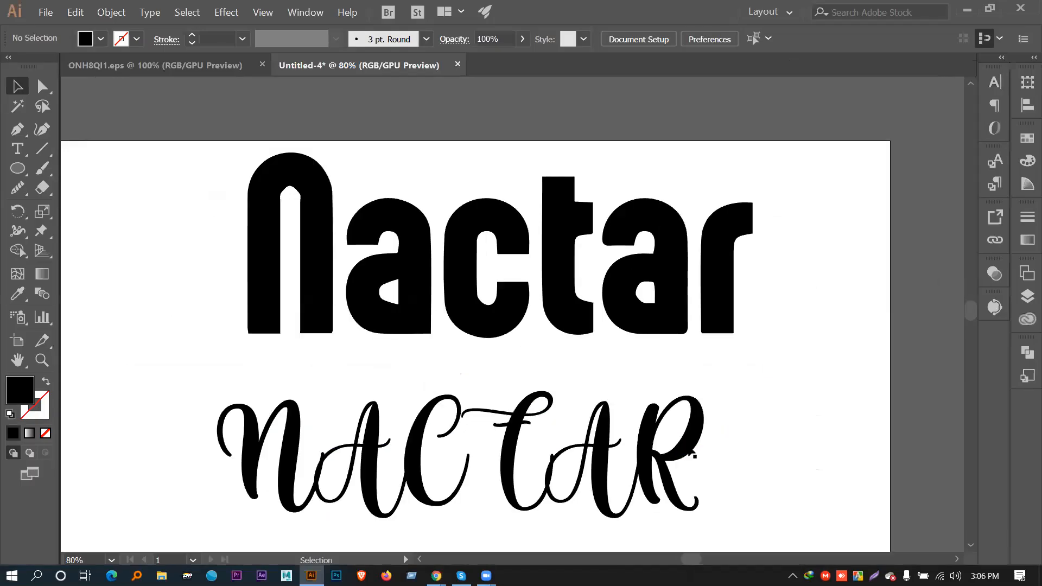
{"action": "left_click", "coordinate": [701, 432]}
{"action": "key", "text": "Delete"}
Group all the traced "Nactar" letters and move the group down toward the middle of the artboard
{"action": "left_click", "coordinate": [623, 299]}
{"action": "left_click", "coordinate": [540, 251]}
{"action": "left_click_drag", "start_coordinate": [187, 205], "coordinate": [795, 353]}
{"action": "key", "text": "a"}
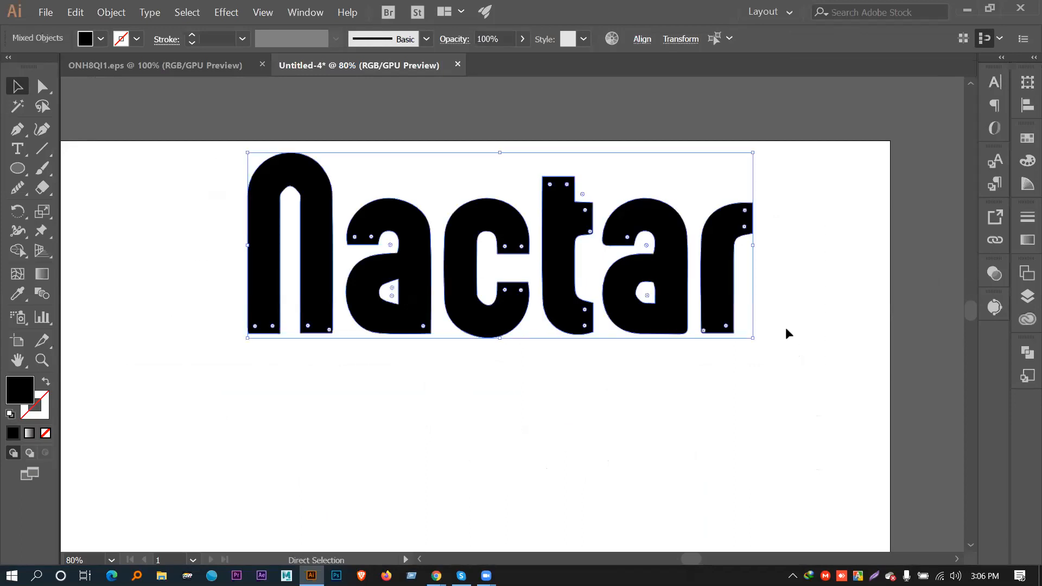
{"action": "key", "text": "space"}
{"action": "left_click_drag", "start_coordinate": [626, 381], "coordinate": [731, 317]}
{"action": "left_click_drag", "start_coordinate": [774, 179], "coordinate": [758, 268]}
Centre the "Nactar" group horizontally and vertically on the artboard using Align to Artboard
{"action": "left_click", "coordinate": [646, 38]}
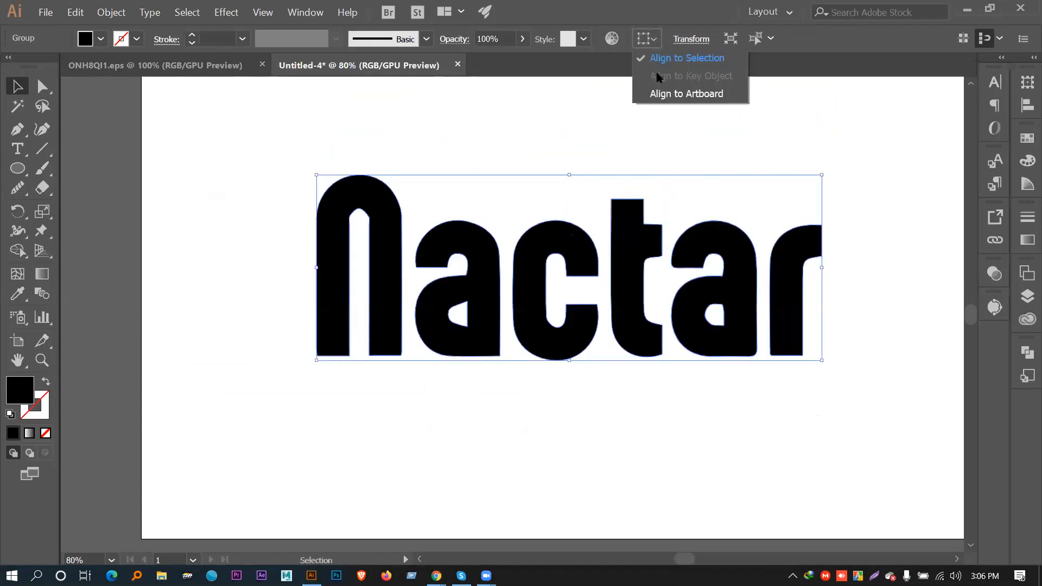
{"action": "left_click", "coordinate": [690, 93]}
{"action": "left_click", "coordinate": [698, 38]}
{"action": "left_click", "coordinate": [765, 38]}
{"action": "key", "text": "space"}
{"action": "left_click_drag", "start_coordinate": [870, 190], "coordinate": [840, 204]}
{"action": "left_click", "coordinate": [775, 189]}
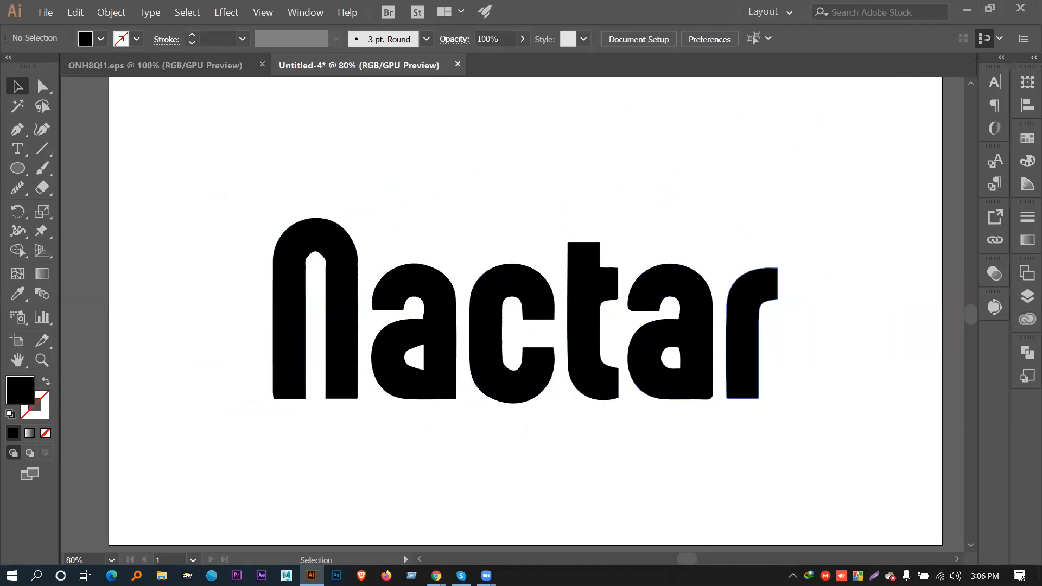
Draw a rectangle covering the whole artboard with the Rectangle tool
{"action": "left_click_drag", "start_coordinate": [18, 168], "coordinate": [71, 175]}
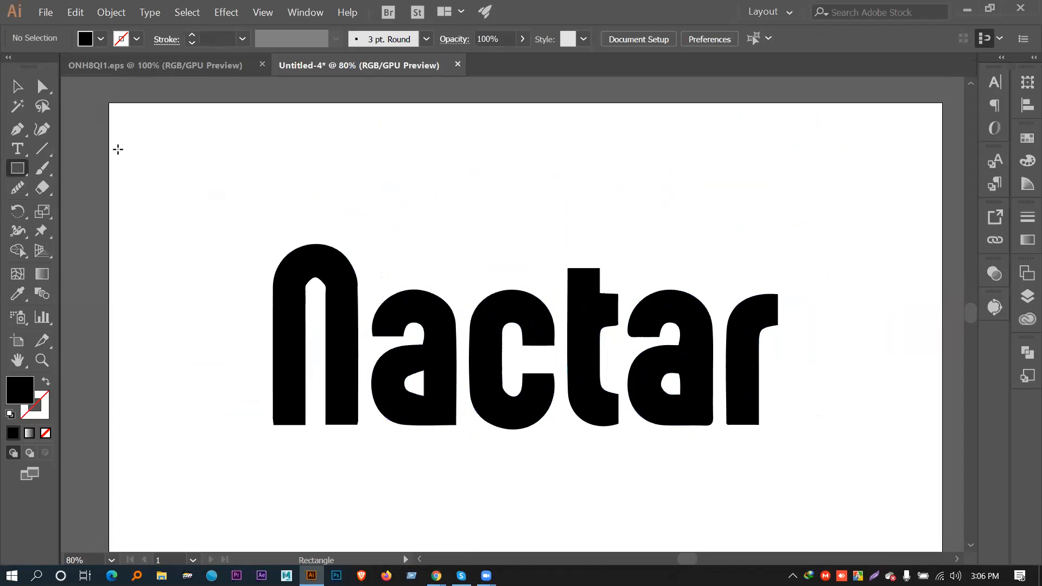
{"action": "key", "text": "ctrl+minus"}
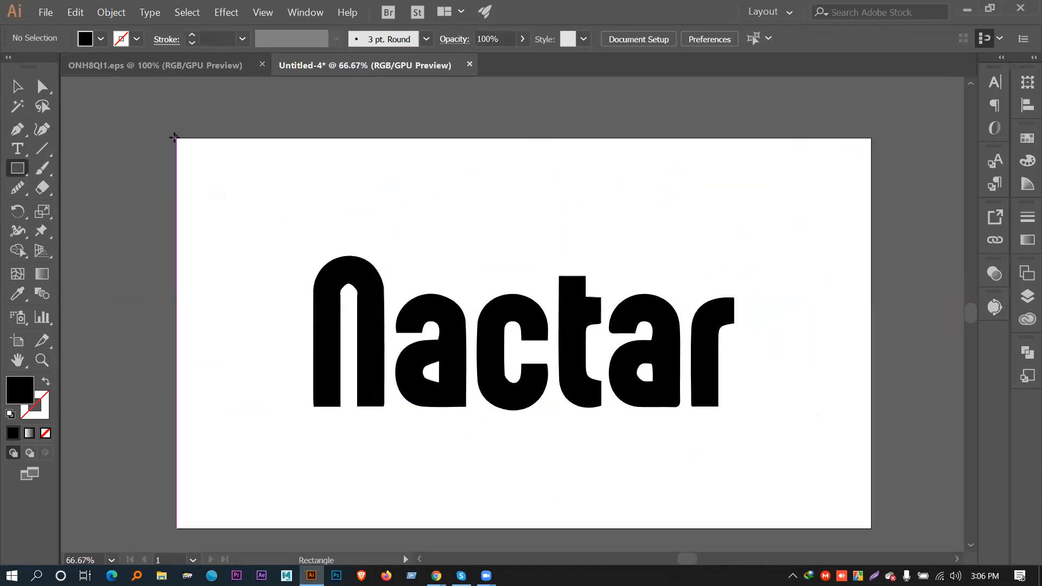
{"action": "left_click_drag", "start_coordinate": [175, 137], "coordinate": [854, 527]}
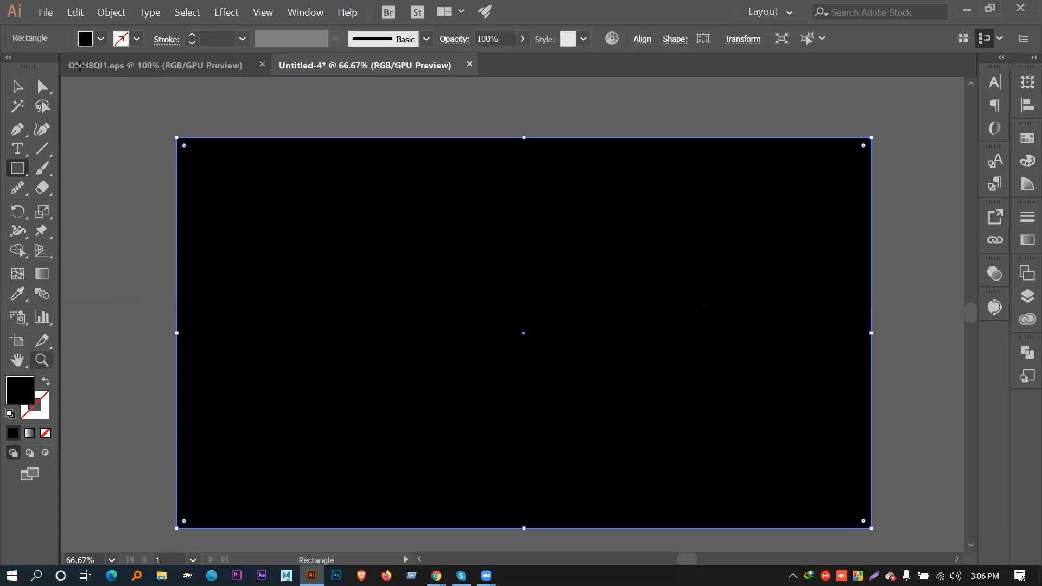
Change the background rectangle's fill to a custom near-black colour
{"action": "left_click", "coordinate": [100, 38]}
{"action": "left_click", "coordinate": [33, 114]}
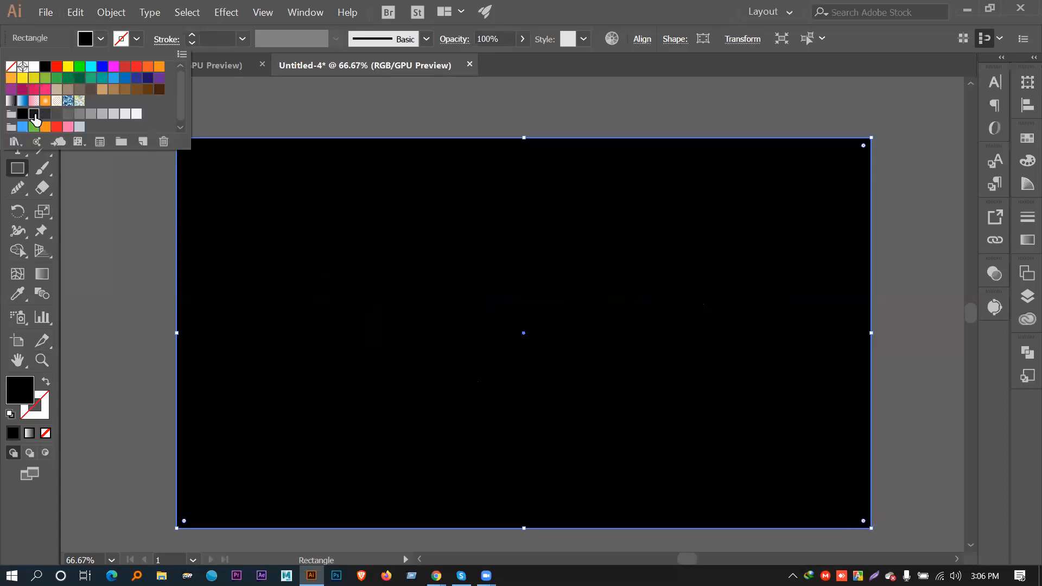
{"action": "left_click", "coordinate": [24, 114]}
{"action": "double_click", "coordinate": [22, 393]}
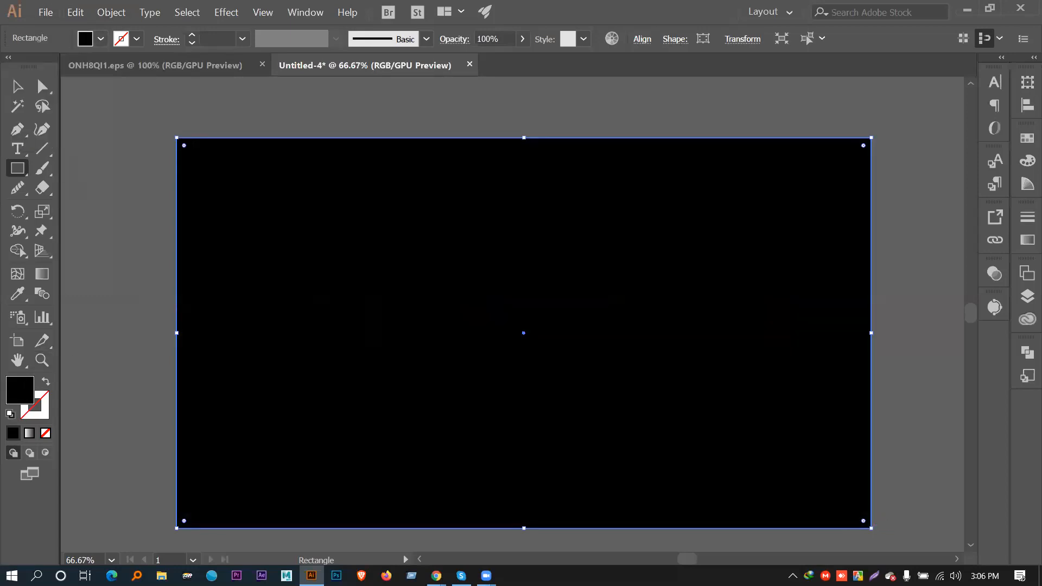
{"action": "left_click_drag", "start_coordinate": [76, 257], "coordinate": [64, 254]}
{"action": "left_click", "coordinate": [395, 59]}
Send the near-black background rectangle to the back, behind the "Nactar" lettering
{"action": "left_click", "coordinate": [17, 86]}
{"action": "right_click", "coordinate": [450, 255]}
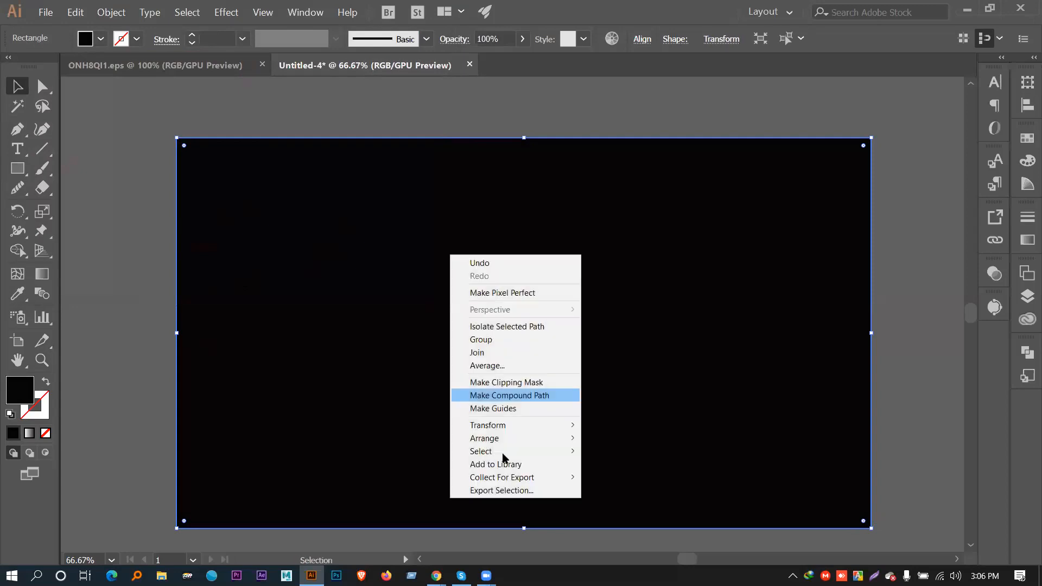
{"action": "mouse_move", "coordinate": [502, 440]}
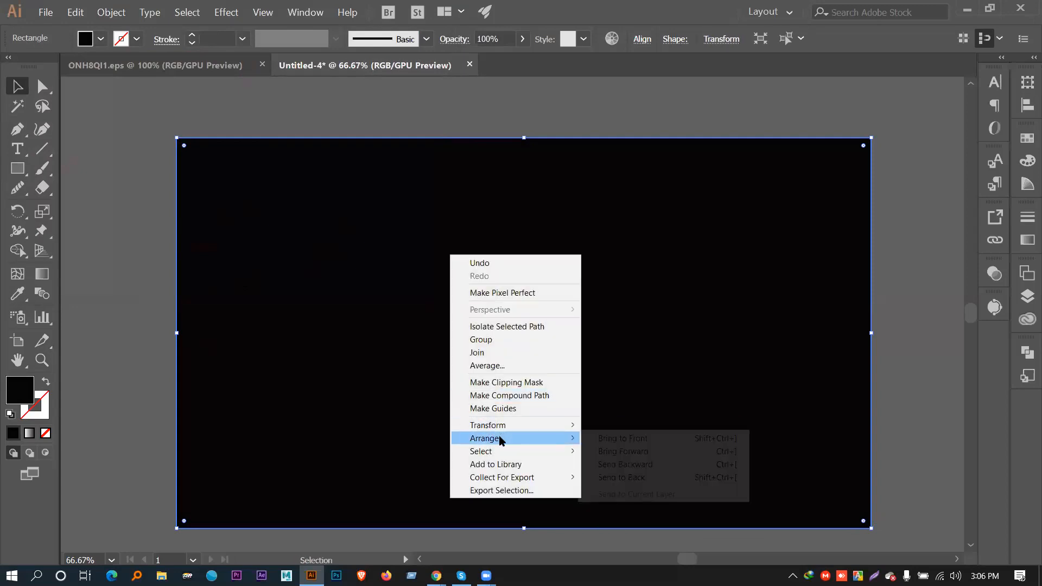
{"action": "left_click", "coordinate": [624, 477]}
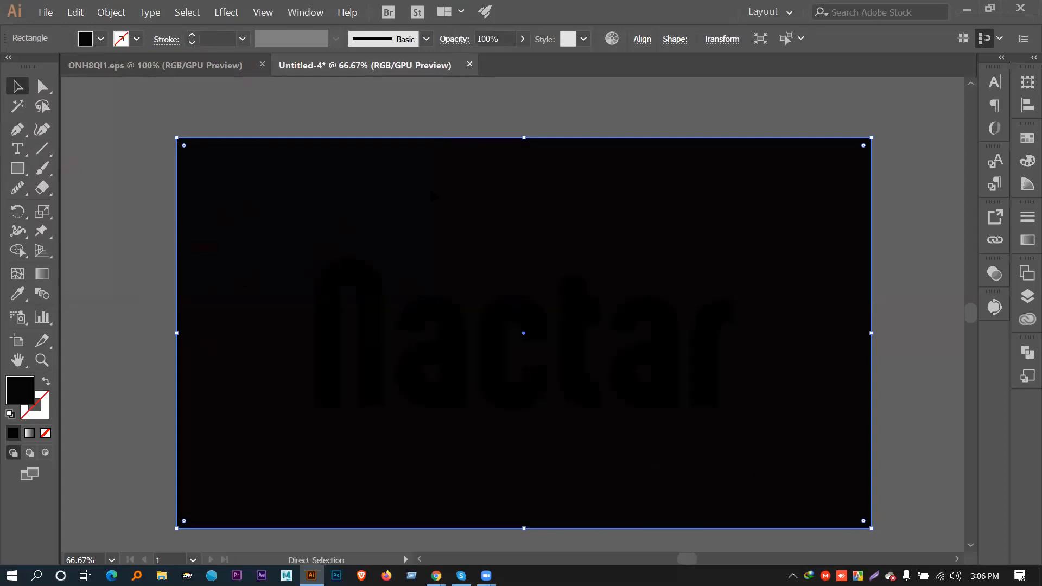
Fill the "Nactar" lettering group with the darker red swatch
{"action": "key", "text": "ctrl+shift+a"}
{"action": "left_click_drag", "start_coordinate": [224, 241], "coordinate": [806, 442]}
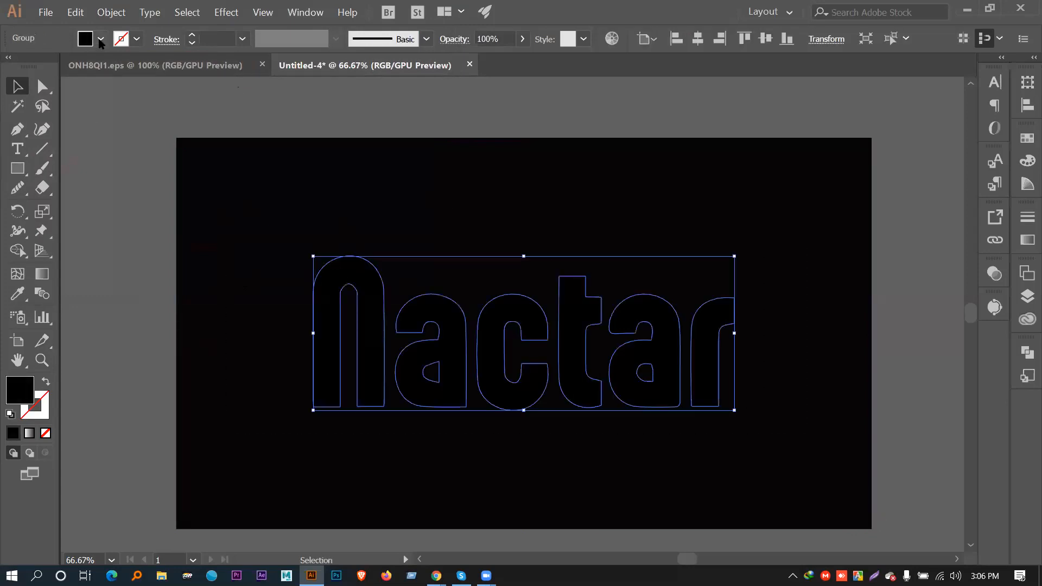
{"action": "left_click", "coordinate": [100, 40]}
{"action": "left_click", "coordinate": [124, 72]}
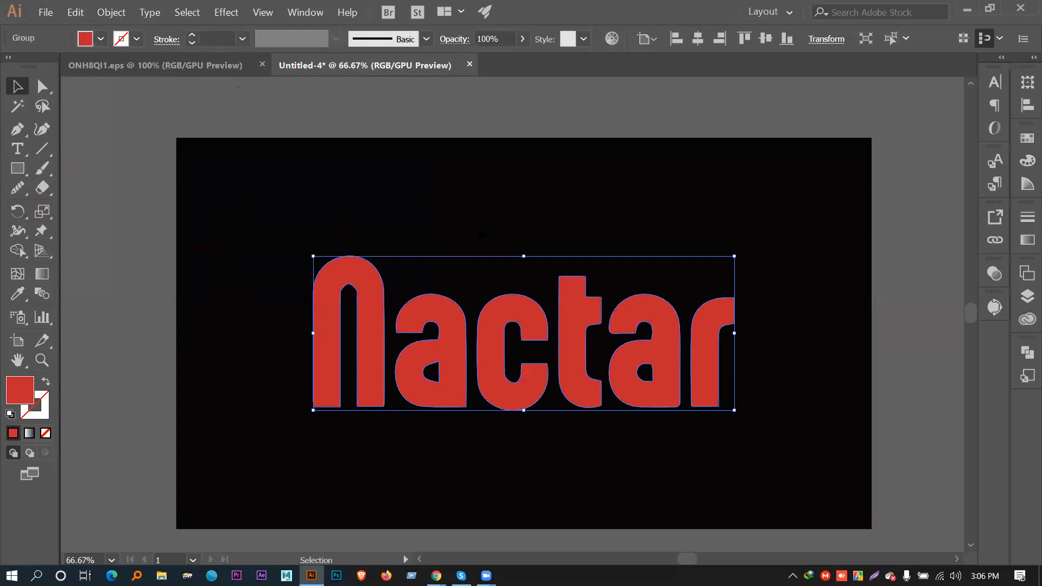
{"action": "left_click", "coordinate": [479, 229]}
Enlarge the "Nactar" lettering proportionally about its centre on the artboard
{"action": "left_click", "coordinate": [583, 321]}
{"action": "left_click_drag", "start_coordinate": [734, 410], "coordinate": [776, 428]}
{"action": "left_click", "coordinate": [804, 400]}
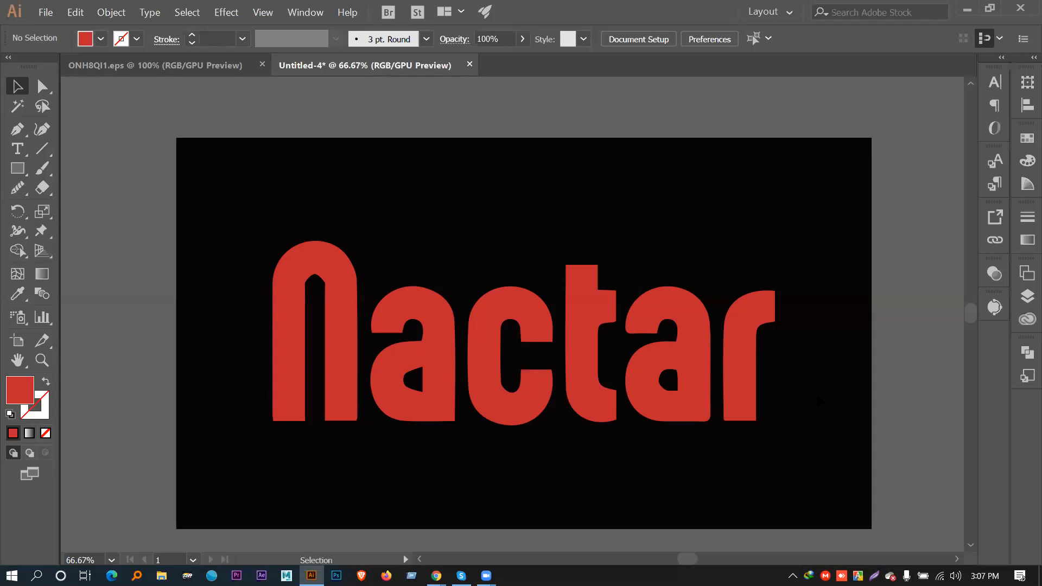
Recolour the "Nactar" lettering with the brighter red swatch and leave the group selected
{"action": "left_click", "coordinate": [588, 317]}
{"action": "left_click", "coordinate": [101, 39]}
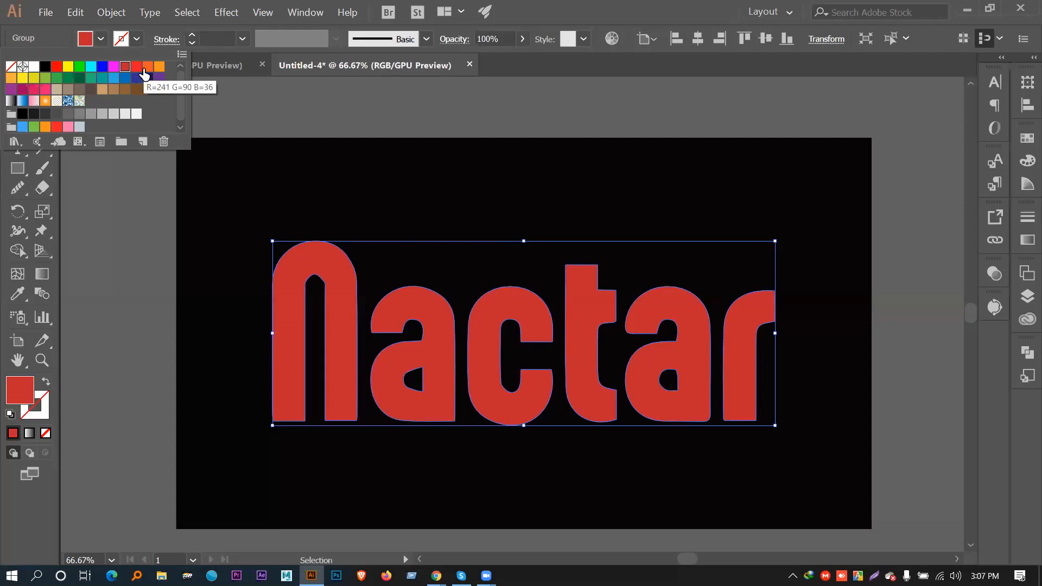
{"action": "left_click", "coordinate": [136, 67]}
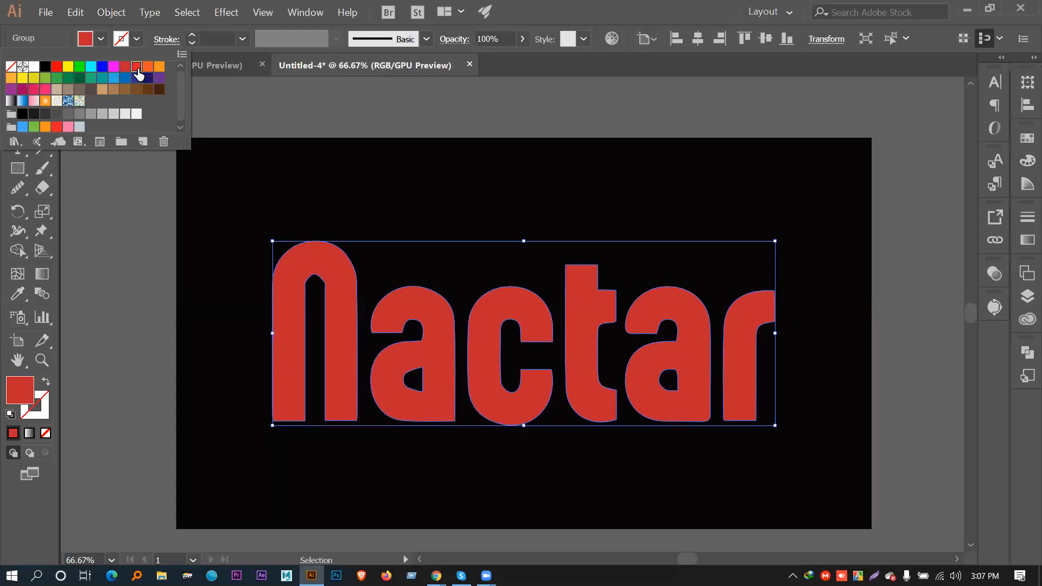
{"action": "left_click", "coordinate": [240, 157]}
{"action": "left_click", "coordinate": [252, 156]}
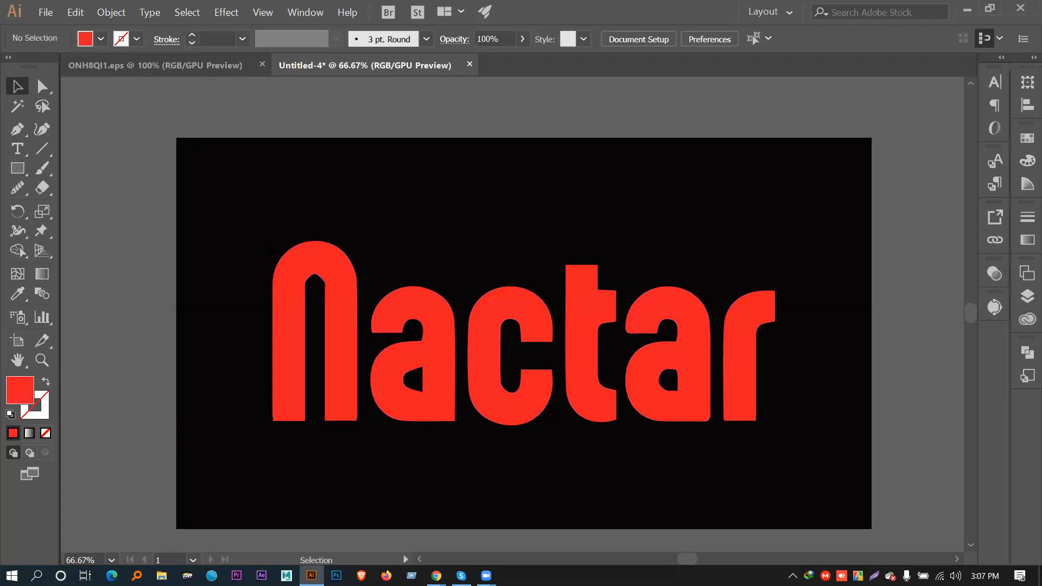
{"action": "left_click", "coordinate": [337, 283]}
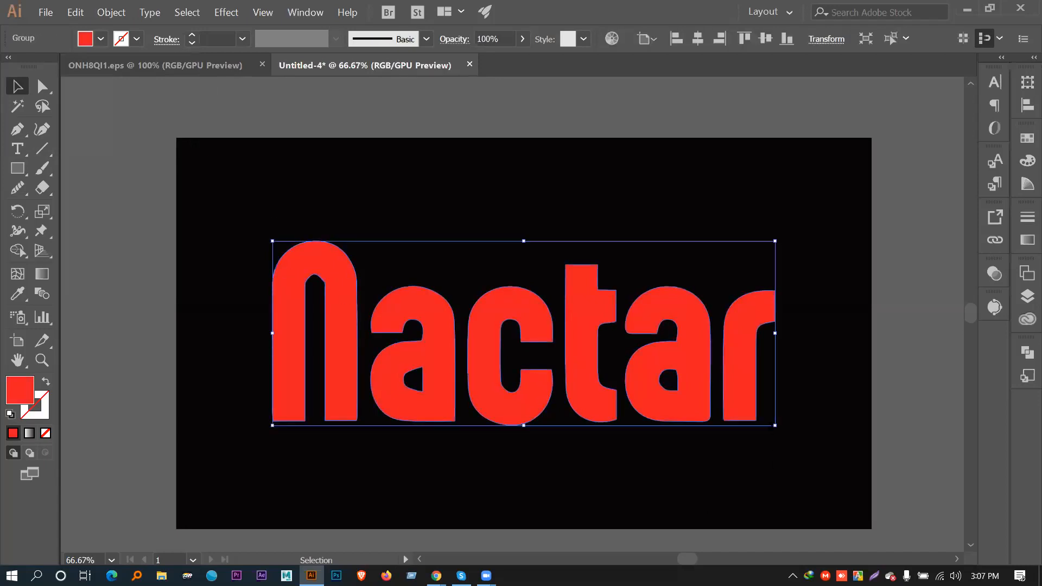
Enlarge the "Nactar" lettering proportionally about its centre so it spans most of the artboard's width, and deselect it
{"action": "left_click_drag", "start_coordinate": [775, 426], "coordinate": [816, 441]}
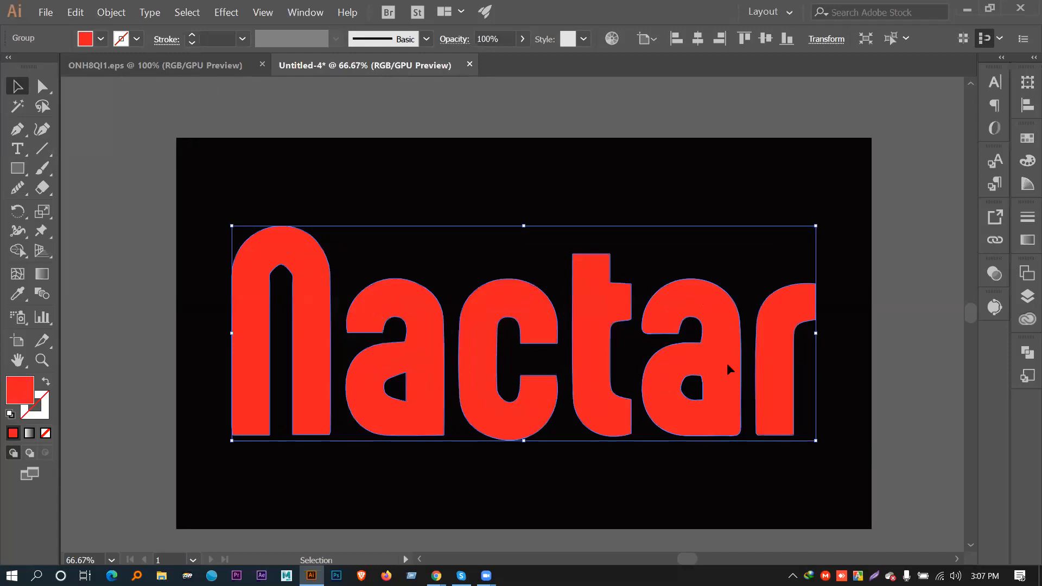
{"action": "left_click", "coordinate": [740, 480]}
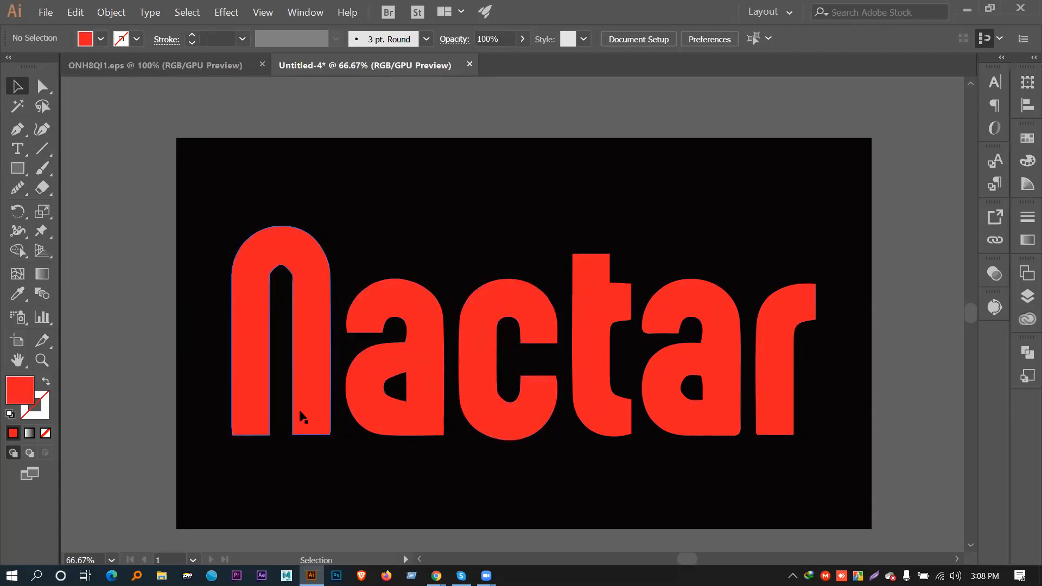
In ONH8QI1.eps, move the lower-right grunge texture off the artboard onto the empty pasteboard beside it
{"action": "left_click", "coordinate": [130, 66]}
{"action": "left_click", "coordinate": [540, 319]}
{"action": "left_click_drag", "start_coordinate": [754, 300], "coordinate": [738, 423]}
{"action": "left_click", "coordinate": [739, 423]}
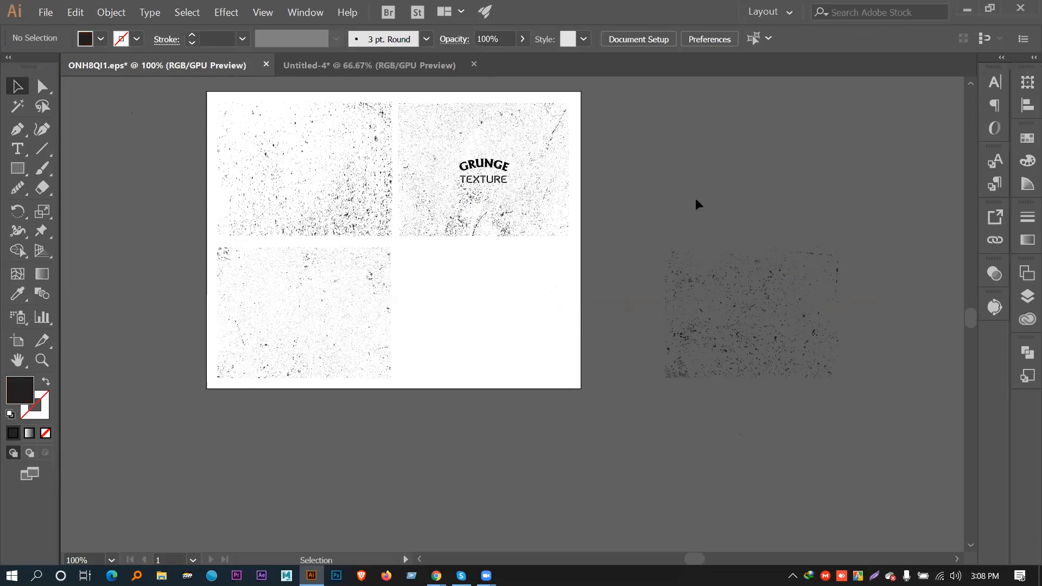
Copy the separated grunge texture group from ONH8QI1.eps and paste it into the Untitled-4 document
{"action": "key", "text": "ctrl+equal"}
{"action": "key", "text": "ctrl+equal"}
{"action": "key", "text": "ctrl+equal"}
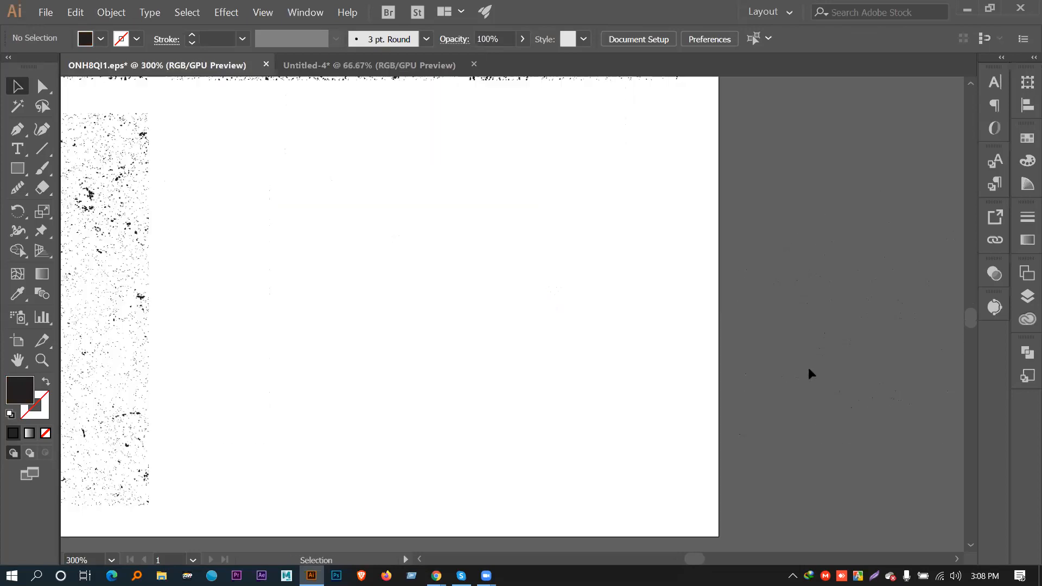
{"action": "left_click_drag", "start_coordinate": [809, 366], "coordinate": [158, 338]}
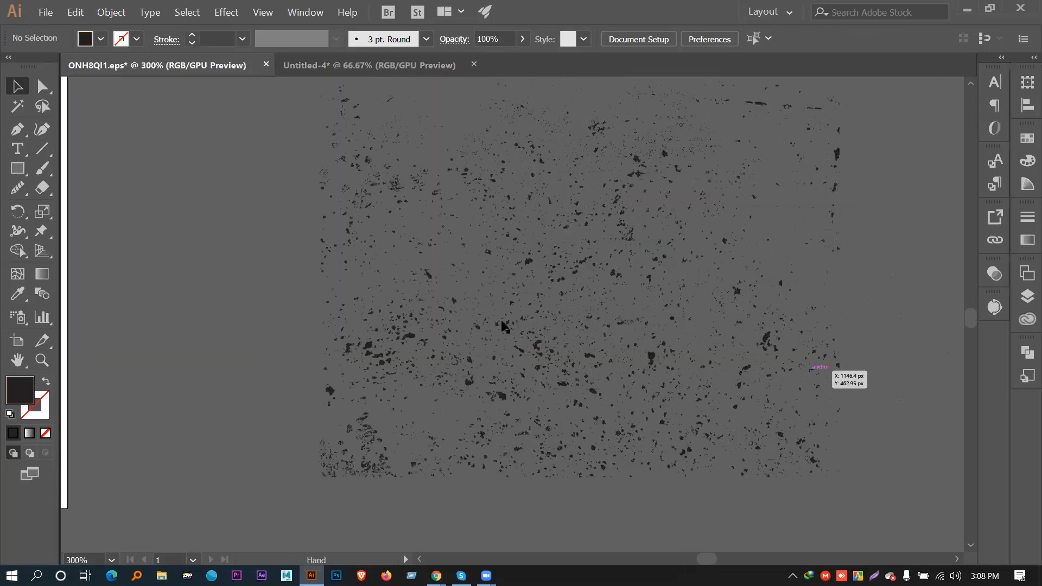
{"action": "left_click", "coordinate": [609, 274]}
{"action": "scroll", "coordinate": [619, 317], "scroll_direction": "up", "scroll_amount": 1}
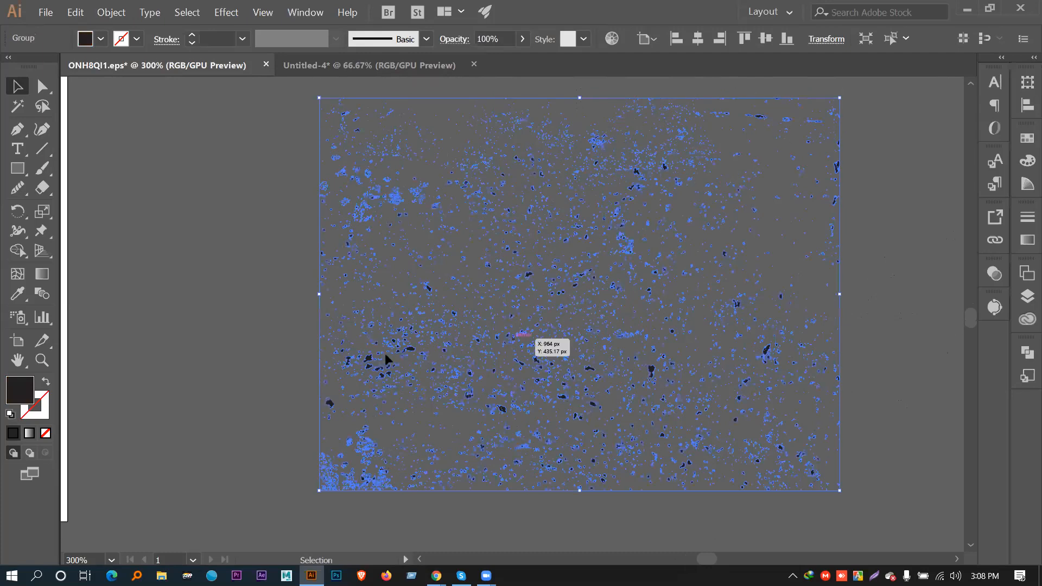
{"action": "left_click", "coordinate": [250, 255]}
{"action": "left_click", "coordinate": [399, 158]}
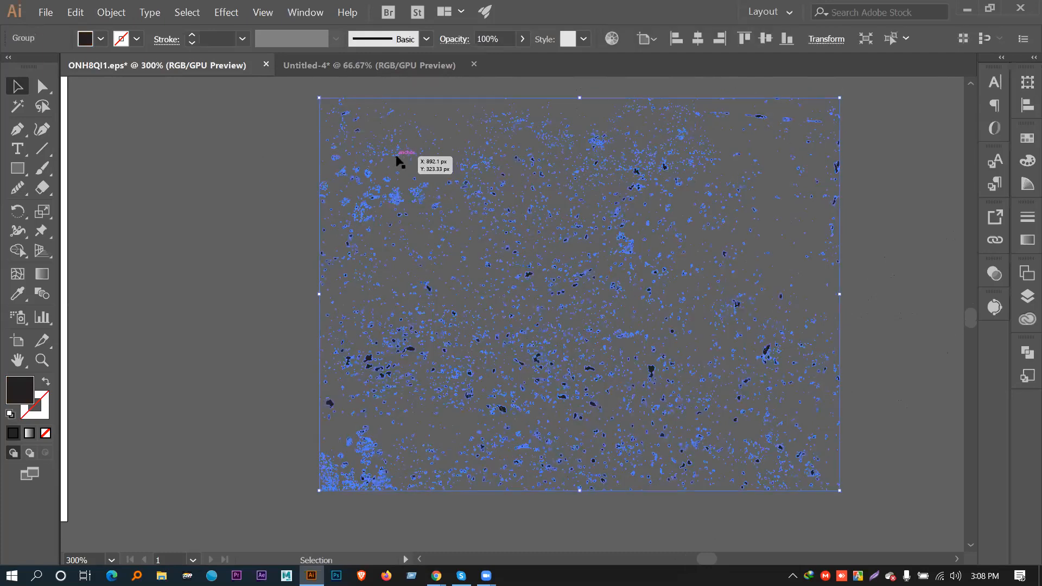
{"action": "key", "text": "ctrl+Tab"}
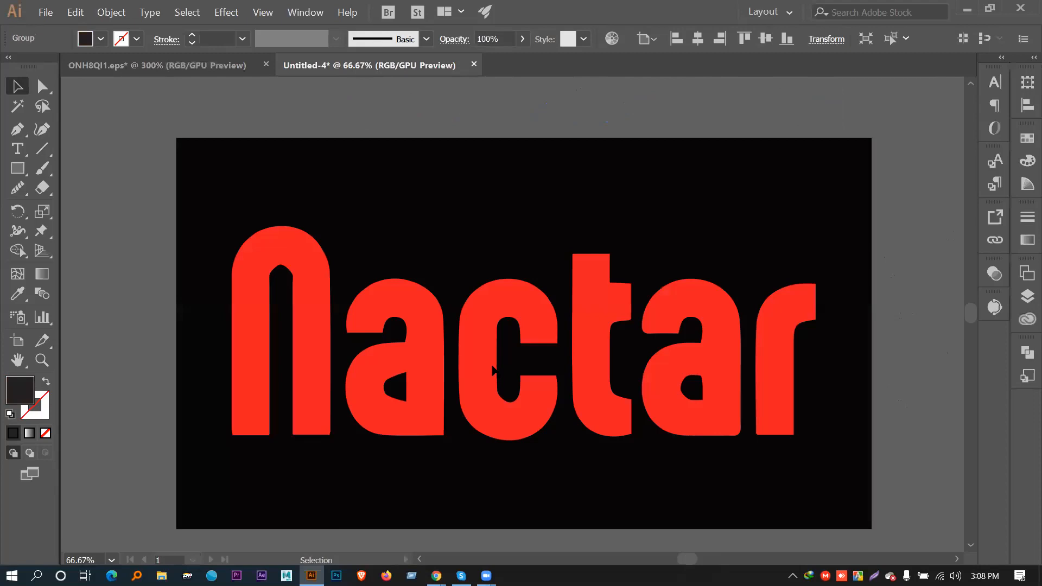
{"action": "key", "text": "ctrl+v"}
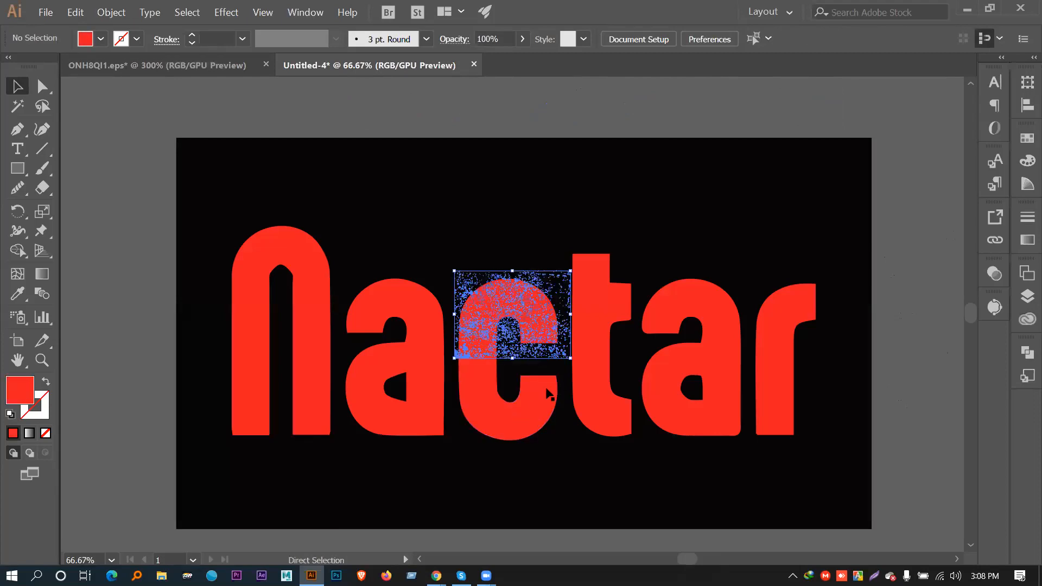
Scale the pasted grunge texture up proportionally until it covers the "Nactar" lettering and most of the black background
{"action": "left_click_drag", "start_coordinate": [573, 364], "coordinate": [633, 413]}
{"action": "left_click_drag", "start_coordinate": [698, 480], "coordinate": [930, 483]}
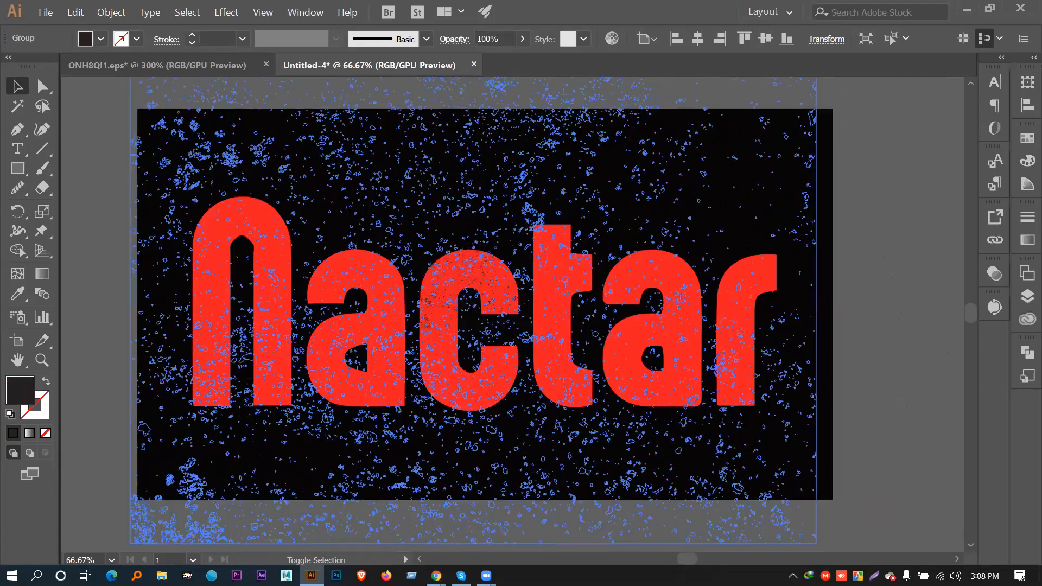
{"action": "left_click", "coordinate": [877, 344]}
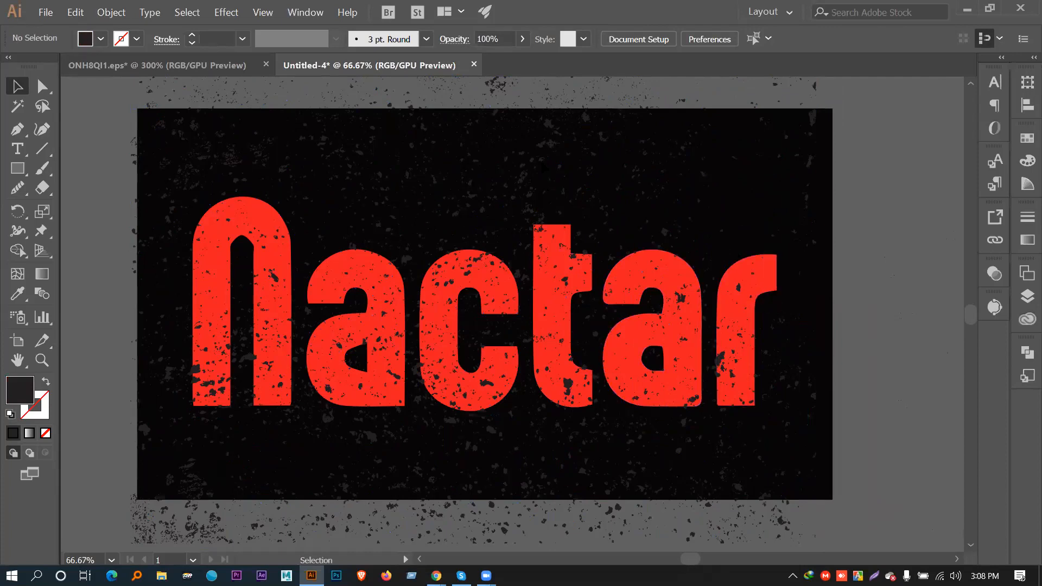
{"action": "left_click", "coordinate": [542, 157]}
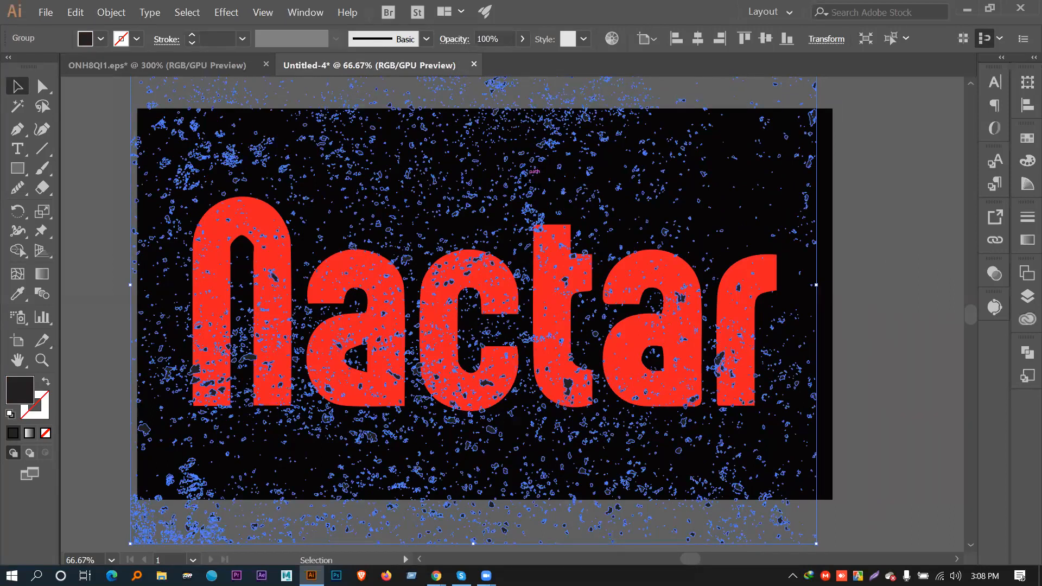
{"action": "left_click", "coordinate": [95, 241]}
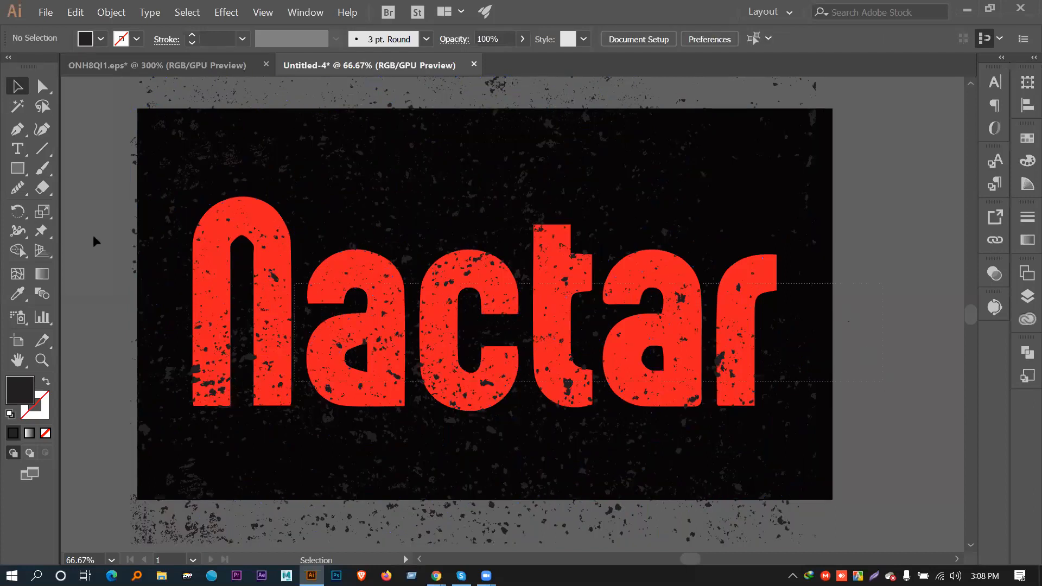
{"action": "scroll", "coordinate": [90, 251], "scroll_direction": "left", "scroll_amount": 2}
{"action": "key", "text": "ctrl+a"}
{"action": "right_click", "coordinate": [429, 275]}
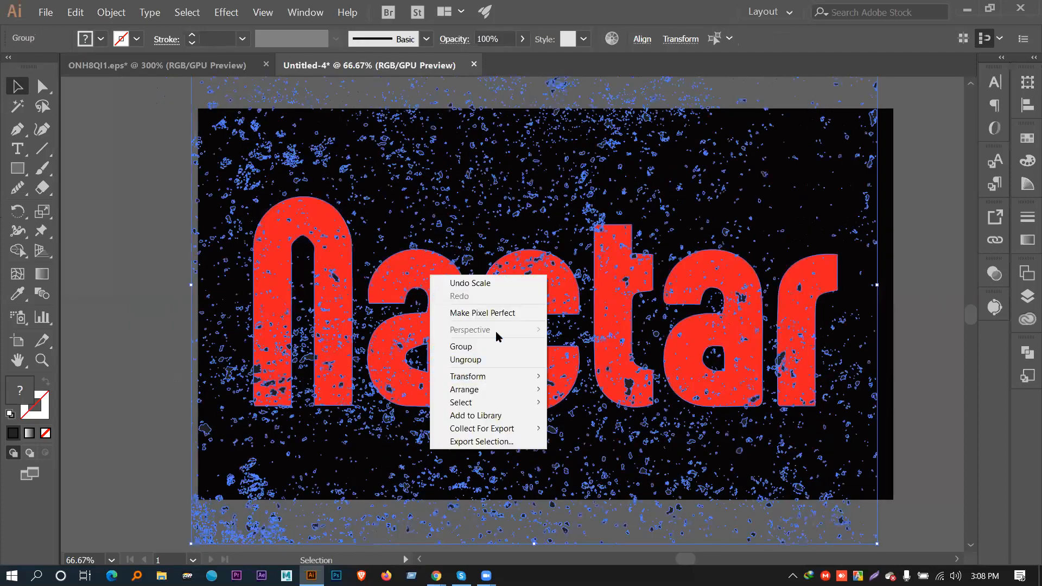
{"action": "left_click", "coordinate": [458, 286]}
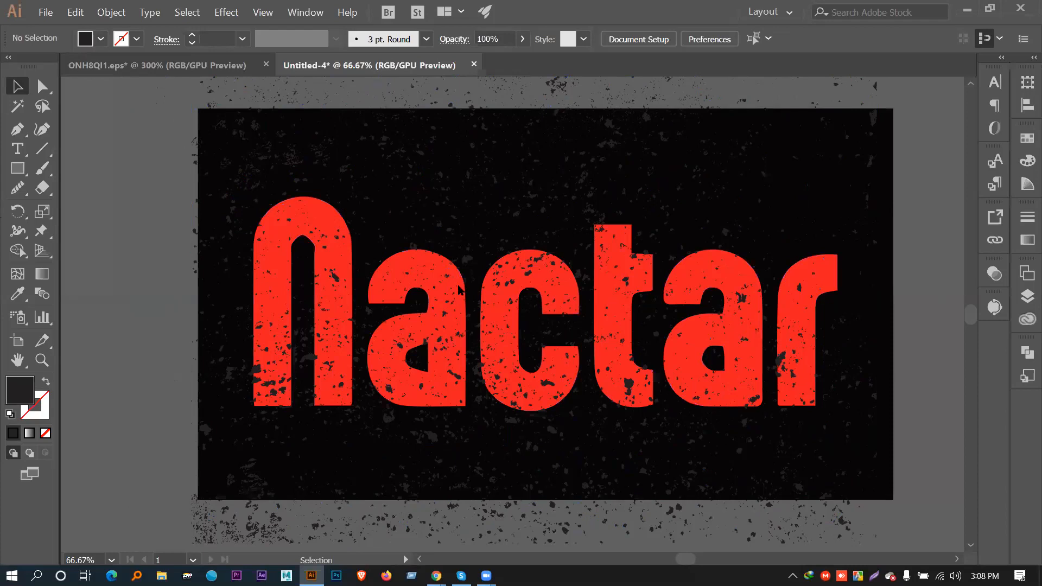
{"action": "key", "text": "ctrl+a"}
{"action": "right_click", "coordinate": [536, 283]}
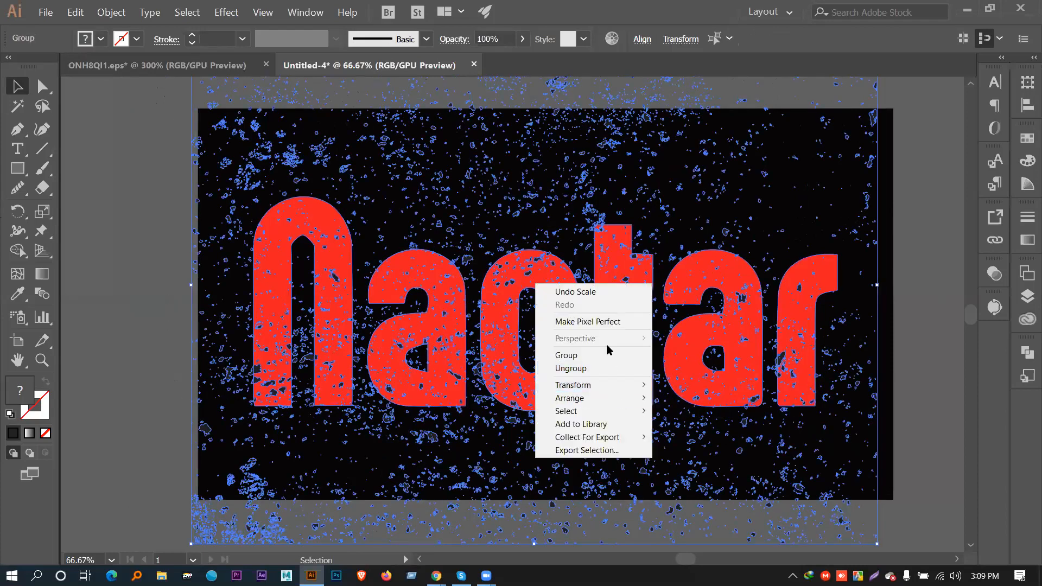
{"action": "left_click", "coordinate": [973, 325]}
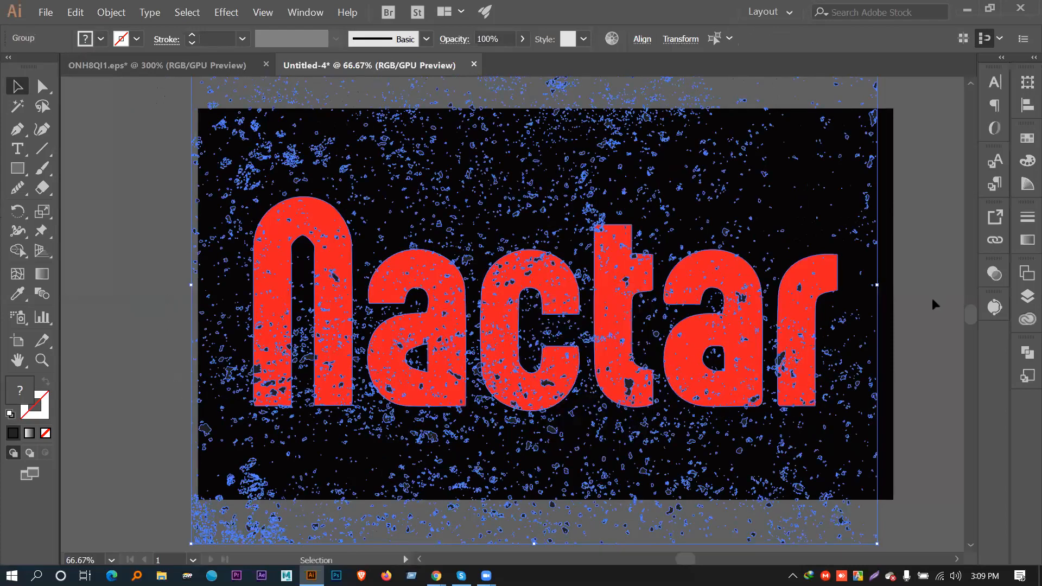
{"action": "left_click", "coordinate": [933, 304]}
Bring the "Nactar" lettering group to the front, above the grunge texture
{"action": "left_click", "coordinate": [827, 277]}
{"action": "right_click", "coordinate": [831, 275]}
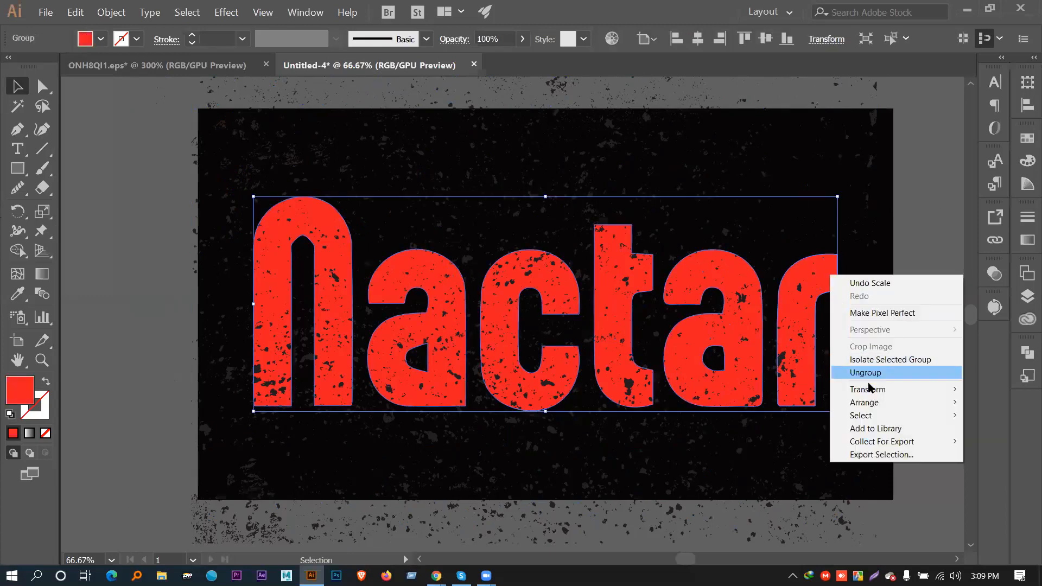
{"action": "mouse_move", "coordinate": [865, 402]}
{"action": "left_click", "coordinate": [747, 402]}
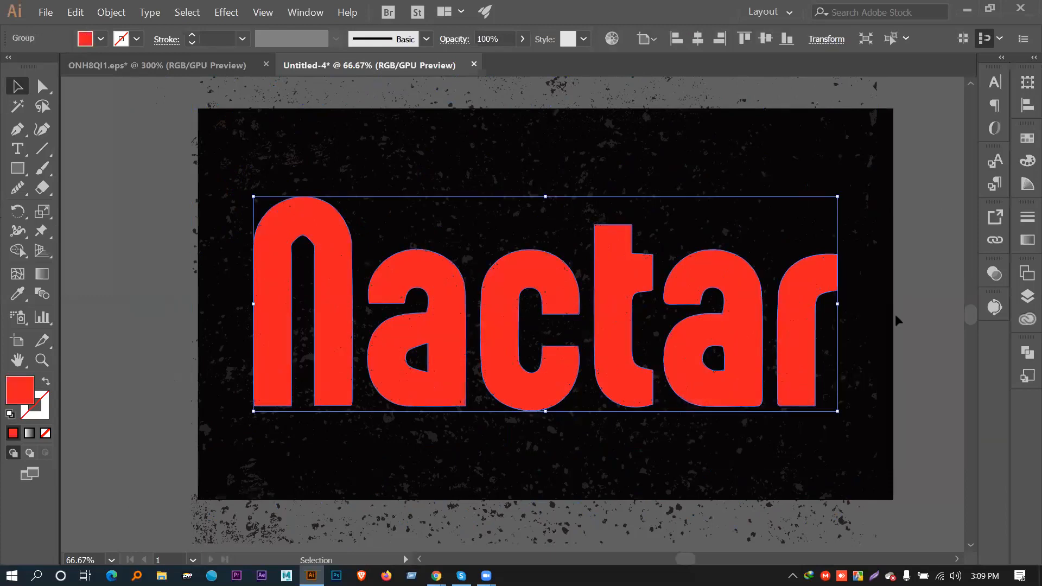
{"action": "left_click", "coordinate": [894, 314]}
{"action": "right_click", "coordinate": [488, 282]}
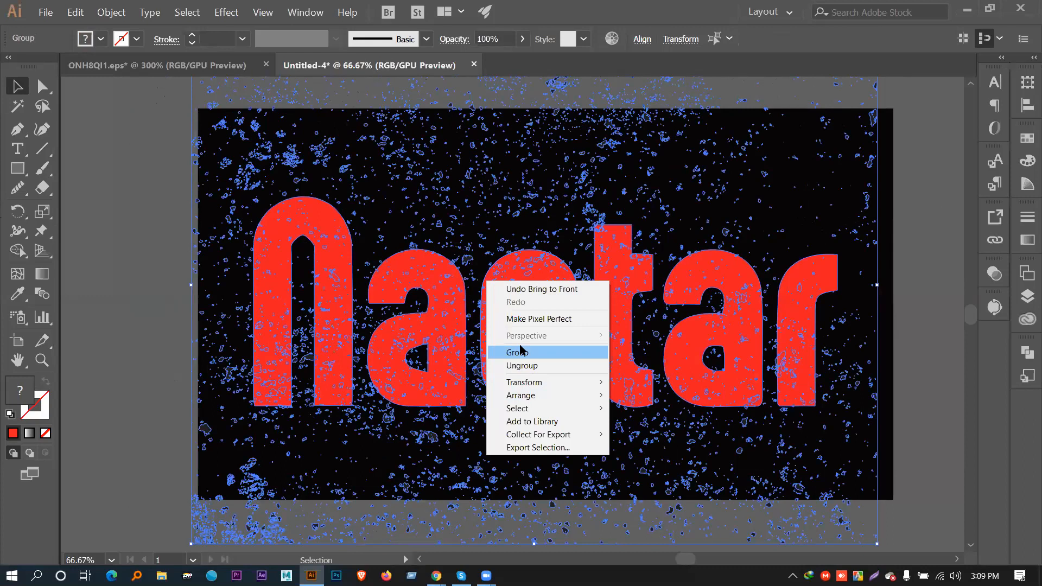
{"action": "left_click", "coordinate": [142, 382]}
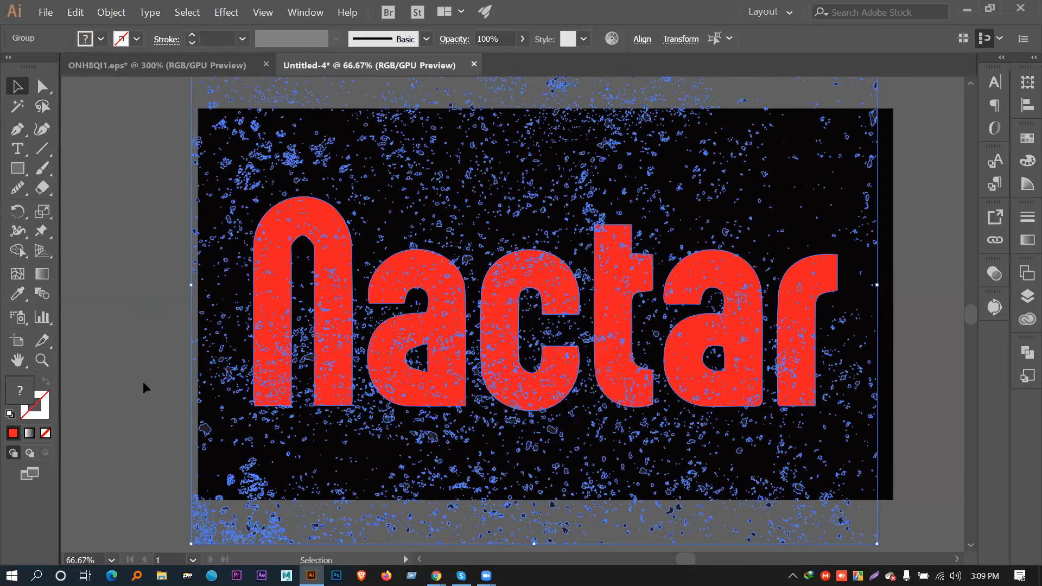
{"action": "left_click", "coordinate": [142, 382]}
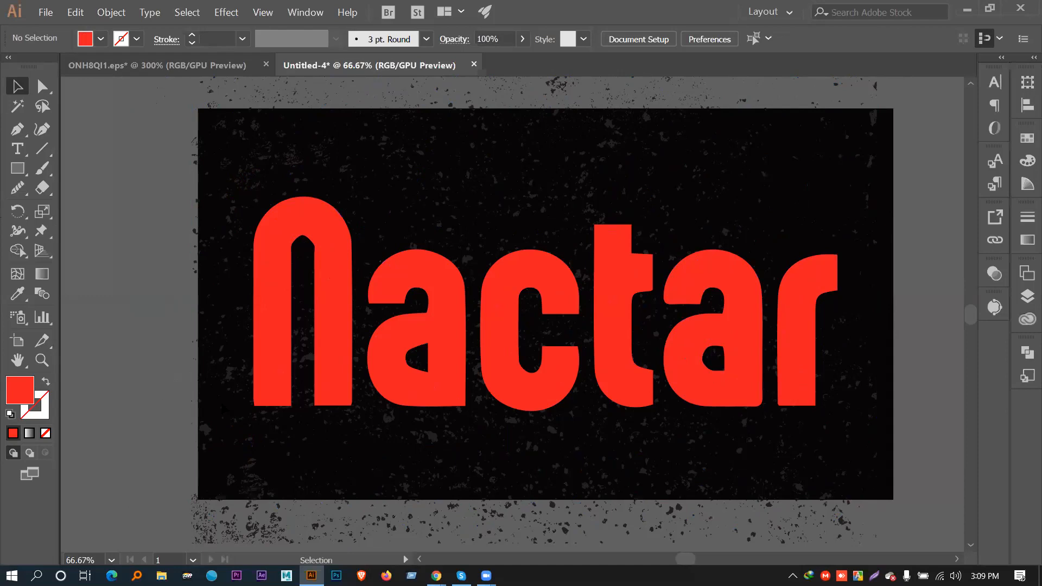
{"action": "left_click", "coordinate": [204, 436]}
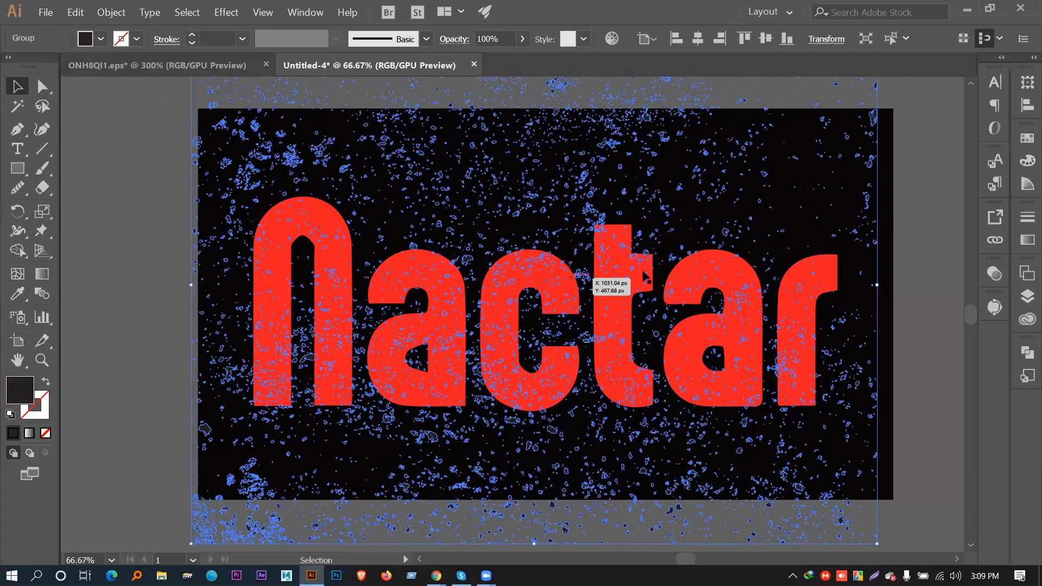
{"action": "key", "text": "ctrl+shift+a"}
{"action": "left_click", "coordinate": [821, 273]}
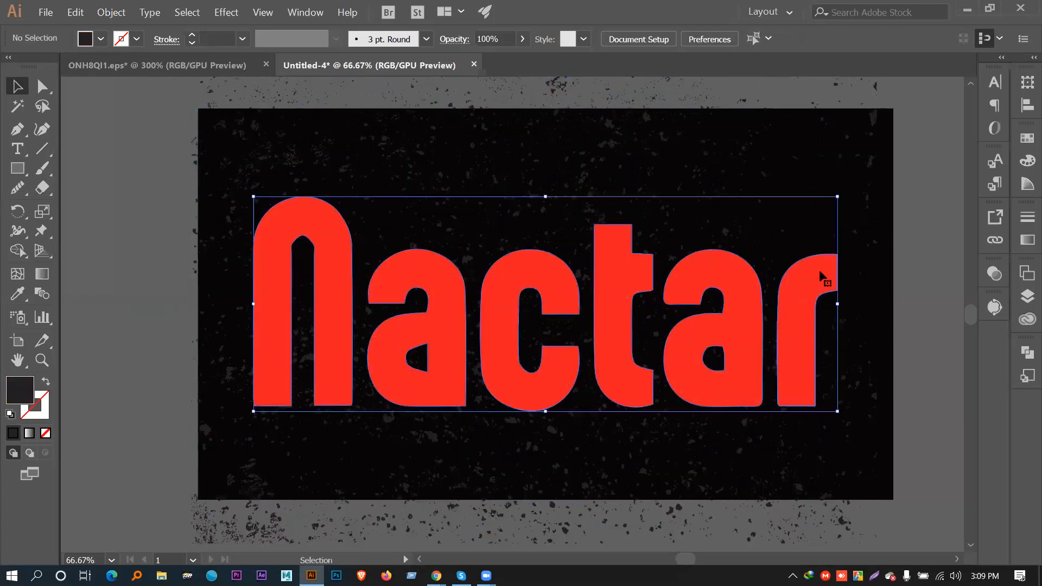
{"action": "right_click", "coordinate": [821, 273]}
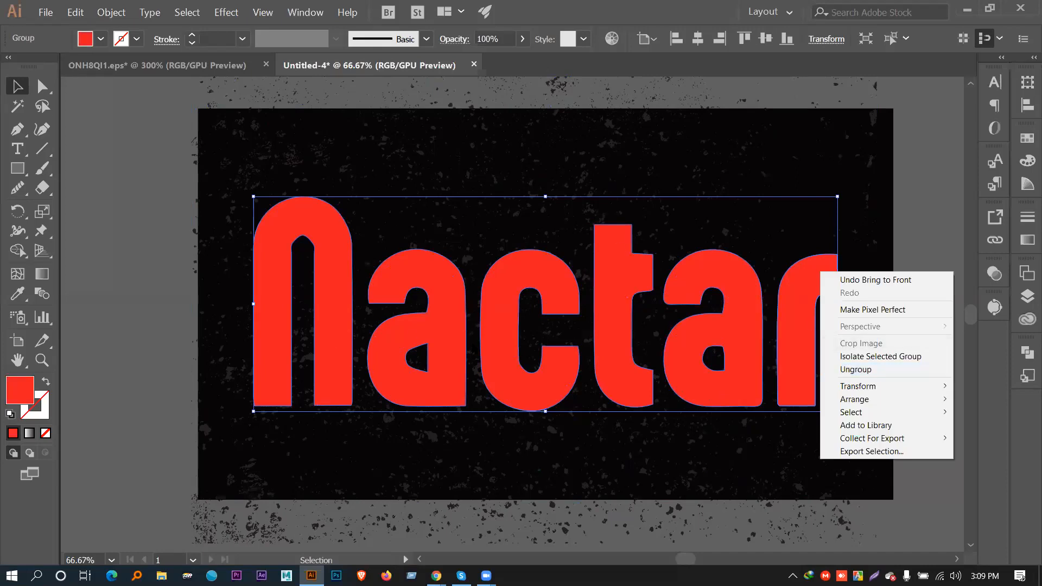
{"action": "left_click", "coordinate": [934, 200]}
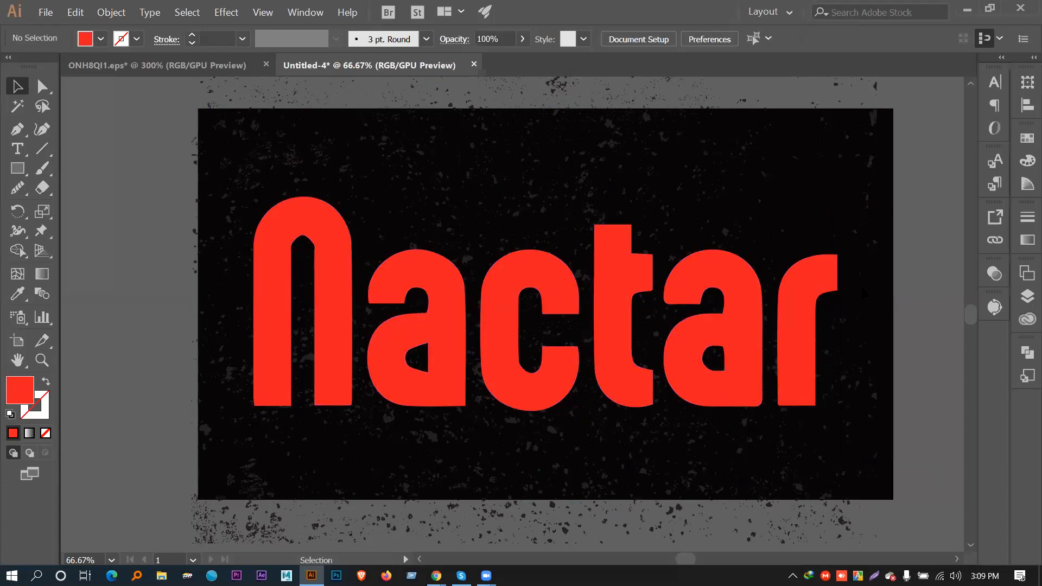
{"action": "right_click", "coordinate": [829, 278]}
{"action": "left_click", "coordinate": [914, 194]}
{"action": "left_click_drag", "start_coordinate": [914, 196], "coordinate": [564, 295]}
{"action": "right_click", "coordinate": [686, 281]}
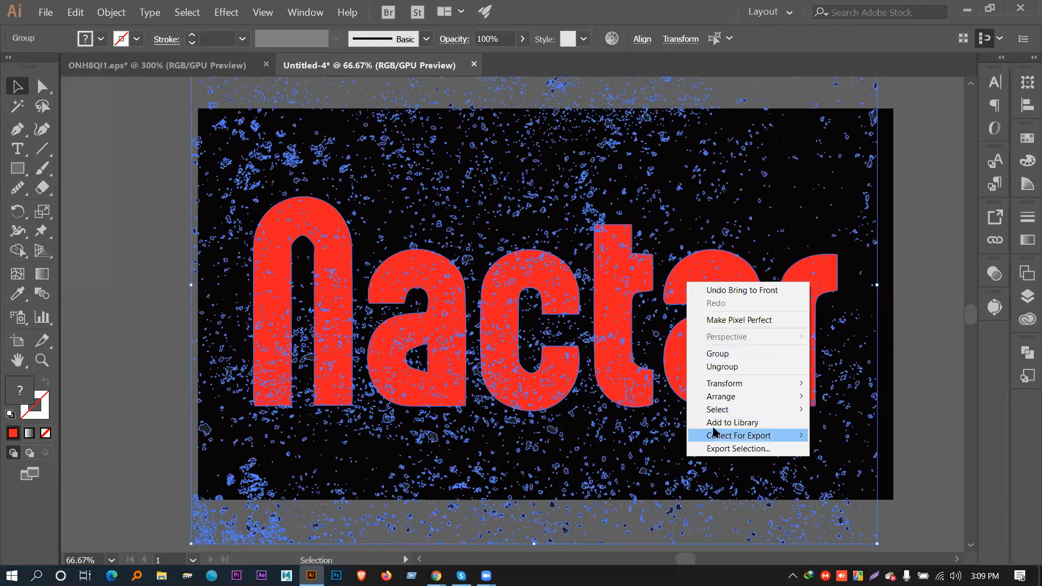
{"action": "left_click", "coordinate": [901, 357]}
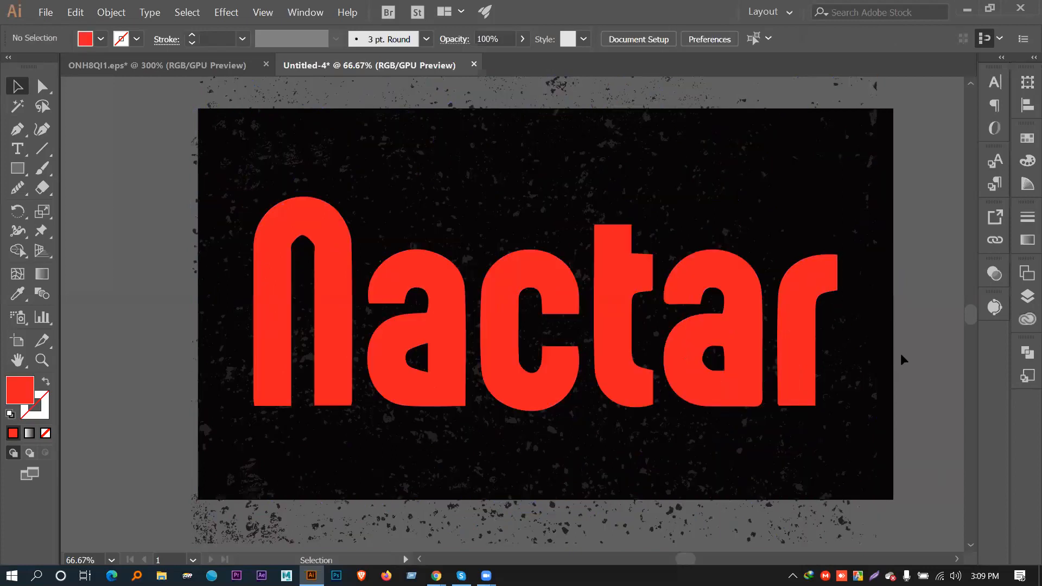
{"action": "left_click", "coordinate": [786, 333]}
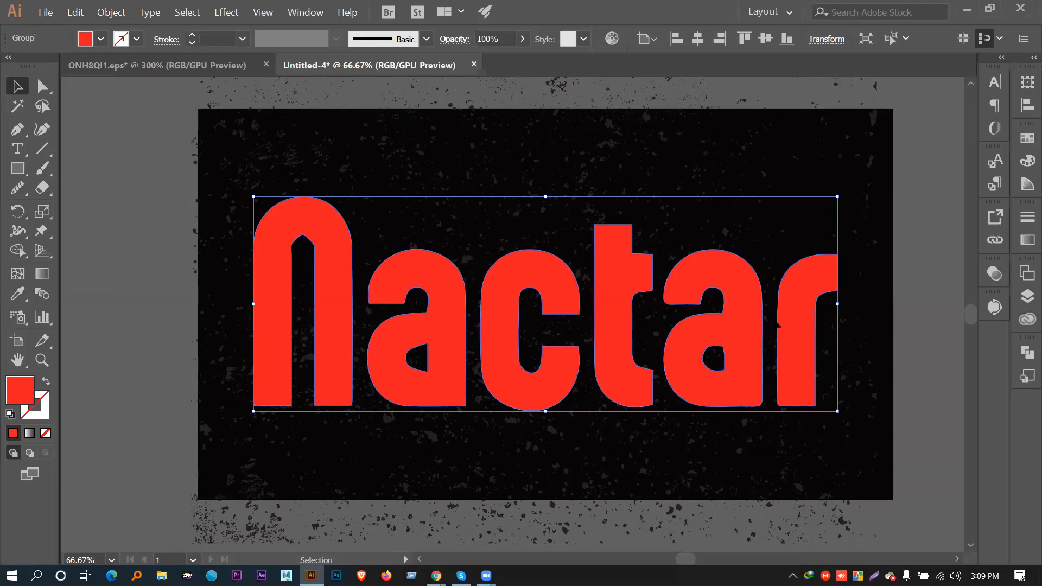
{"action": "left_click", "coordinate": [910, 259]}
{"action": "left_click", "coordinate": [664, 351]}
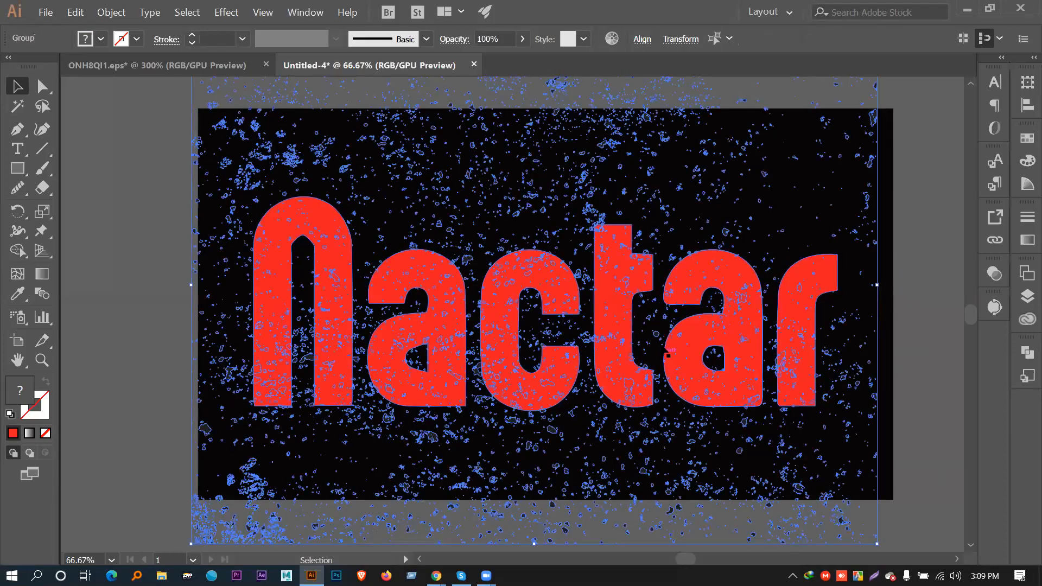
{"action": "left_click", "coordinate": [178, 209]}
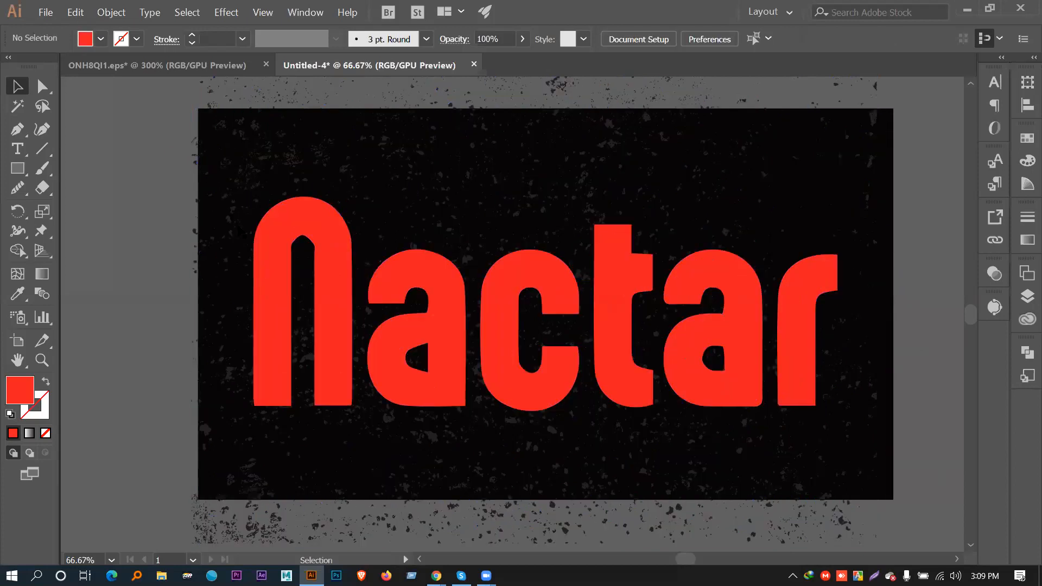
{"action": "scroll", "coordinate": [241, 232], "scroll_direction": "up", "scroll_amount": 3}
{"action": "left_click_drag", "start_coordinate": [221, 222], "coordinate": [236, 226]}
{"action": "scroll", "coordinate": [235, 225], "scroll_direction": "down", "scroll_amount": 2}
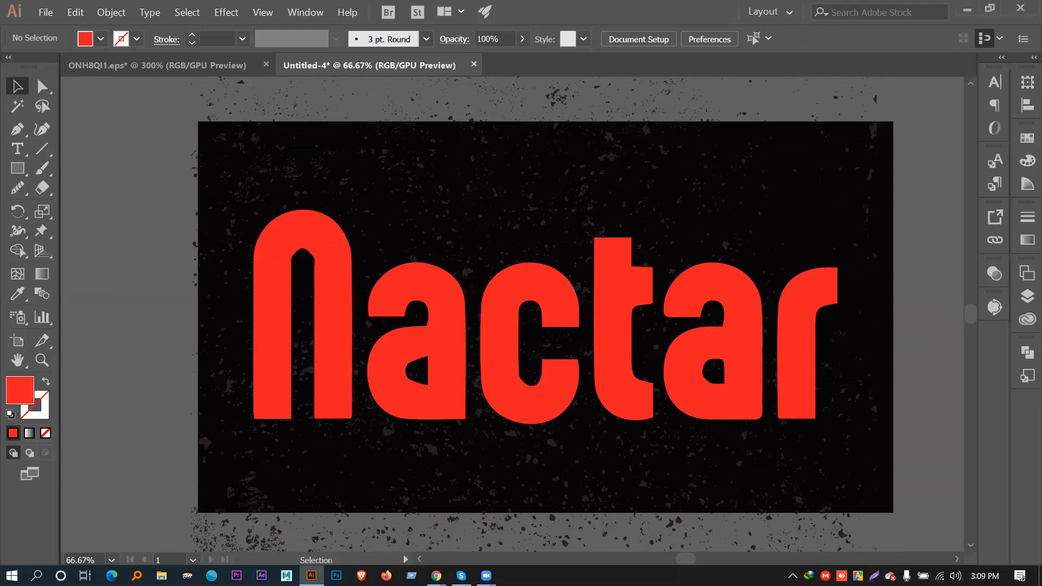
{"action": "left_click", "coordinate": [228, 231]}
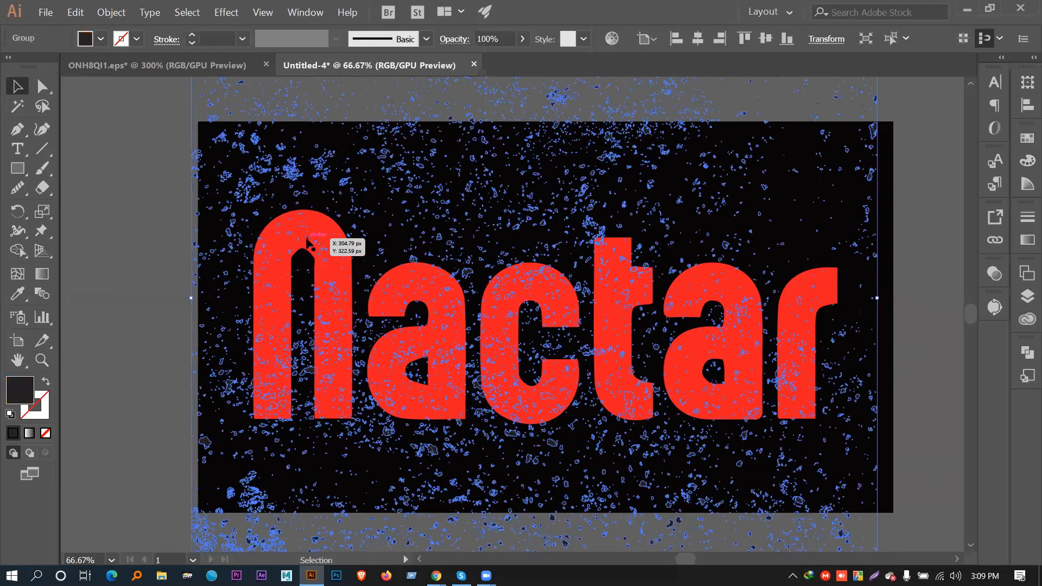
{"action": "left_click", "coordinate": [320, 220], "text": "shift"}
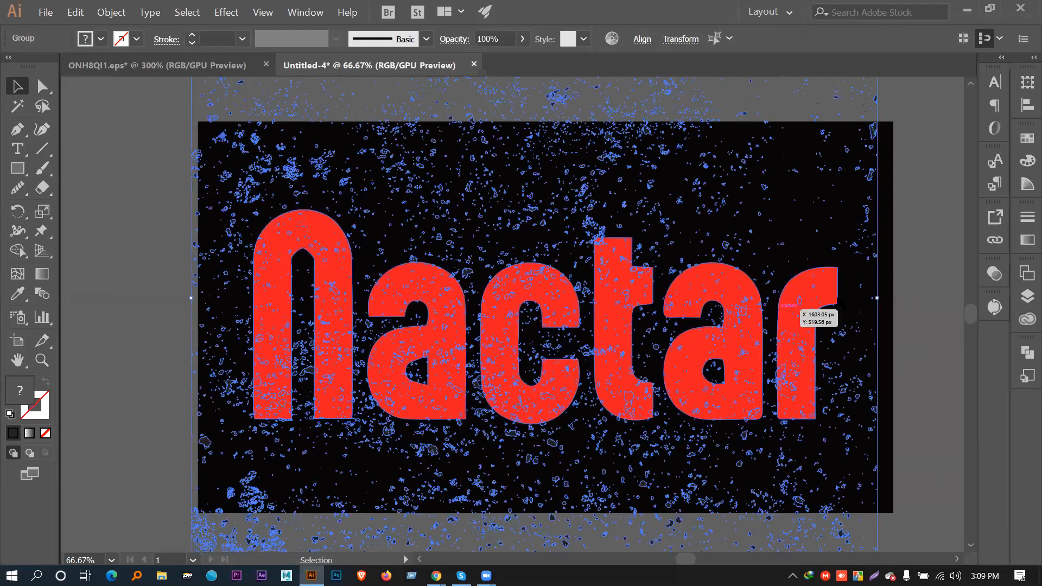
{"action": "right_click", "coordinate": [799, 295]}
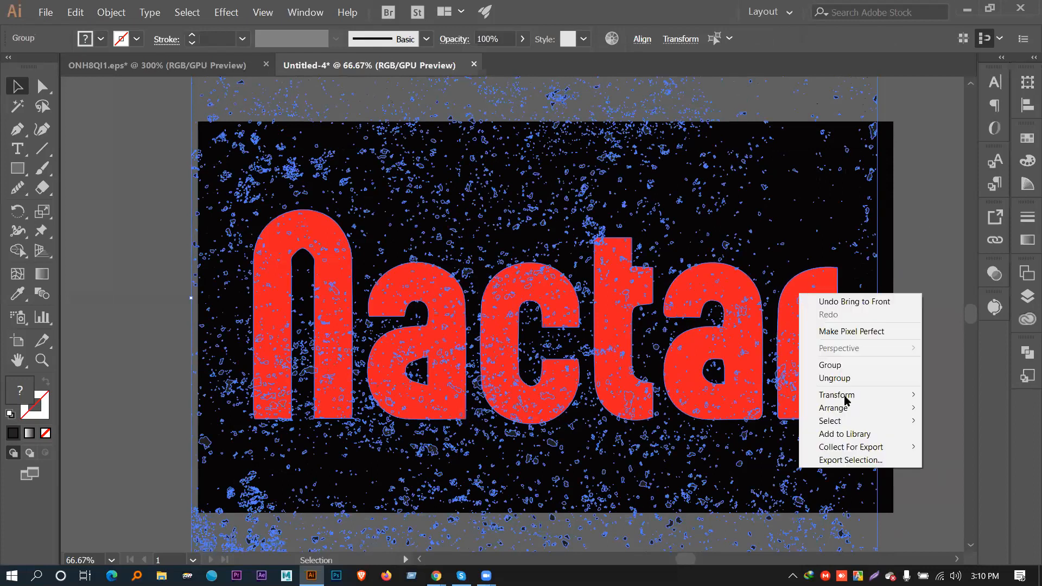
{"action": "mouse_move", "coordinate": [822, 452]}
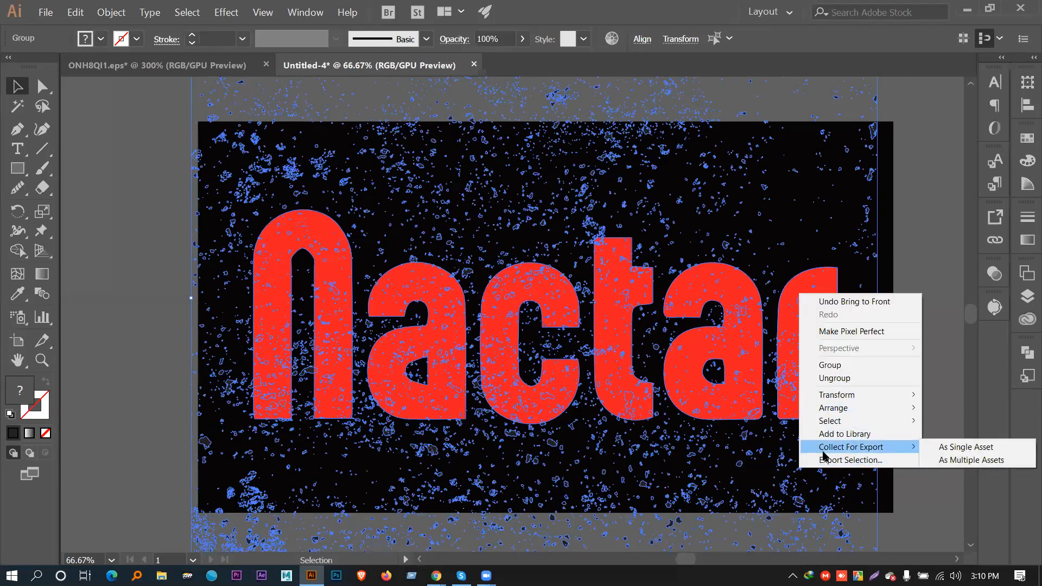
{"action": "left_click", "coordinate": [929, 232]}
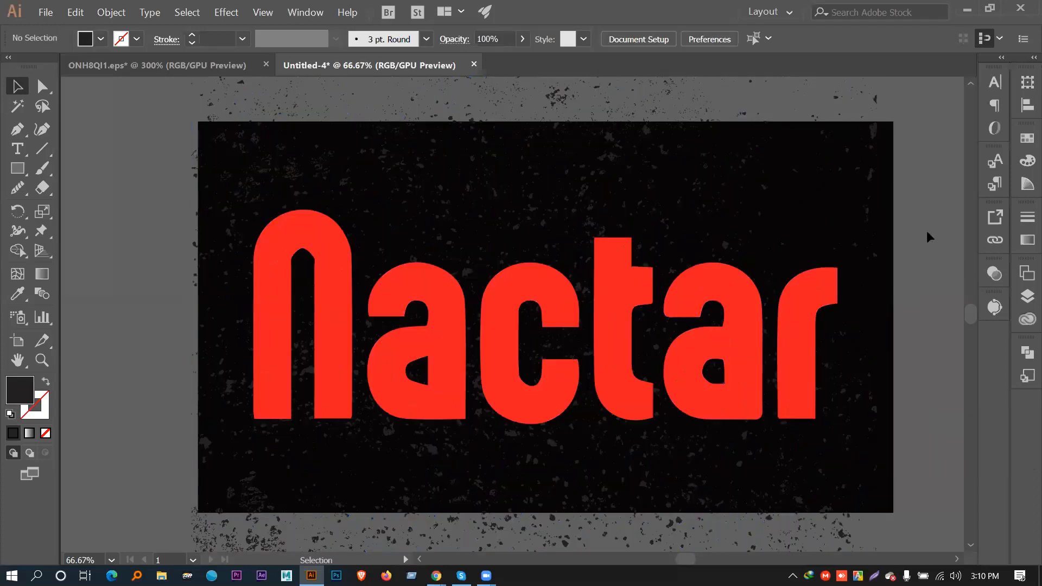
Delete the grunge texture group lying between the black background and the "Nactar" lettering
{"action": "left_click", "coordinate": [875, 159]}
{"action": "key", "text": "Delete"}
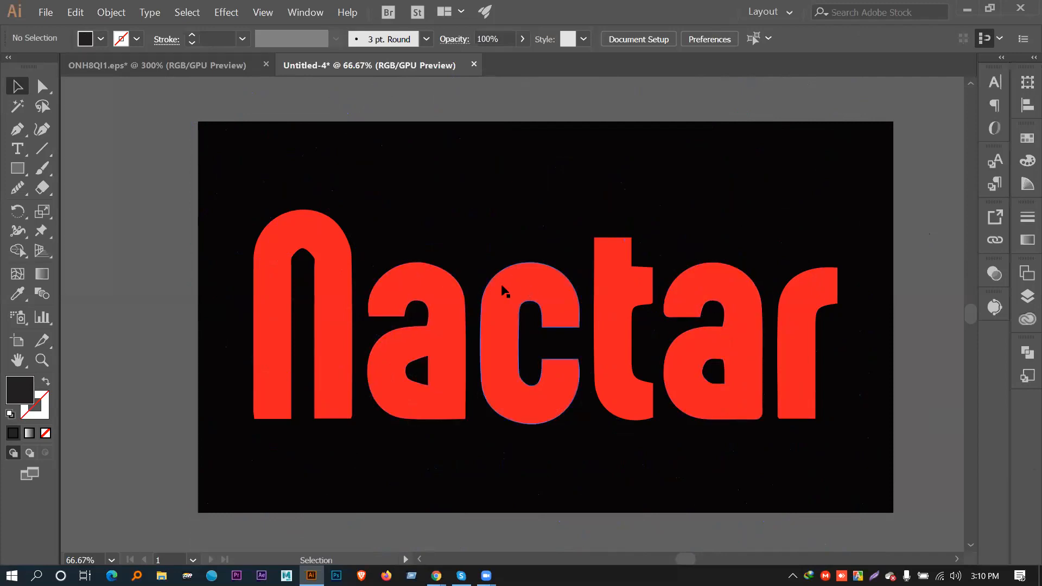
{"action": "left_click", "coordinate": [309, 252]}
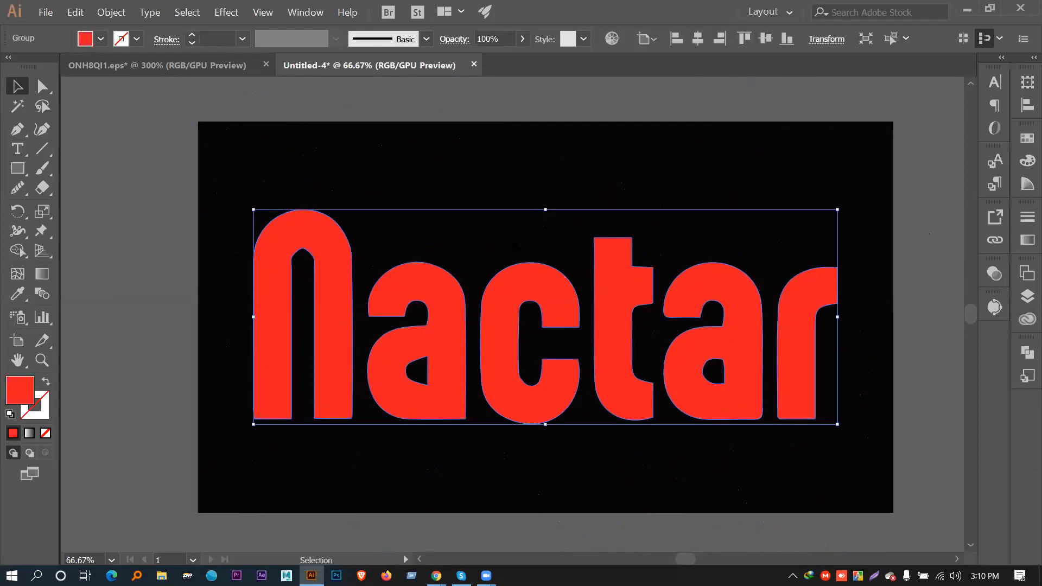
{"action": "left_click", "coordinate": [511, 241]}
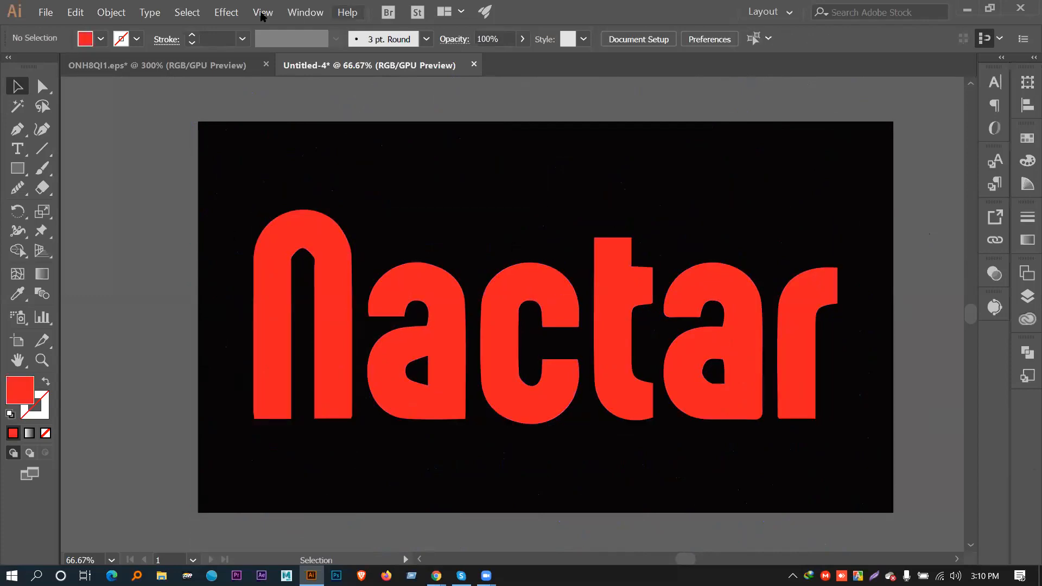
{"action": "left_click", "coordinate": [306, 12]}
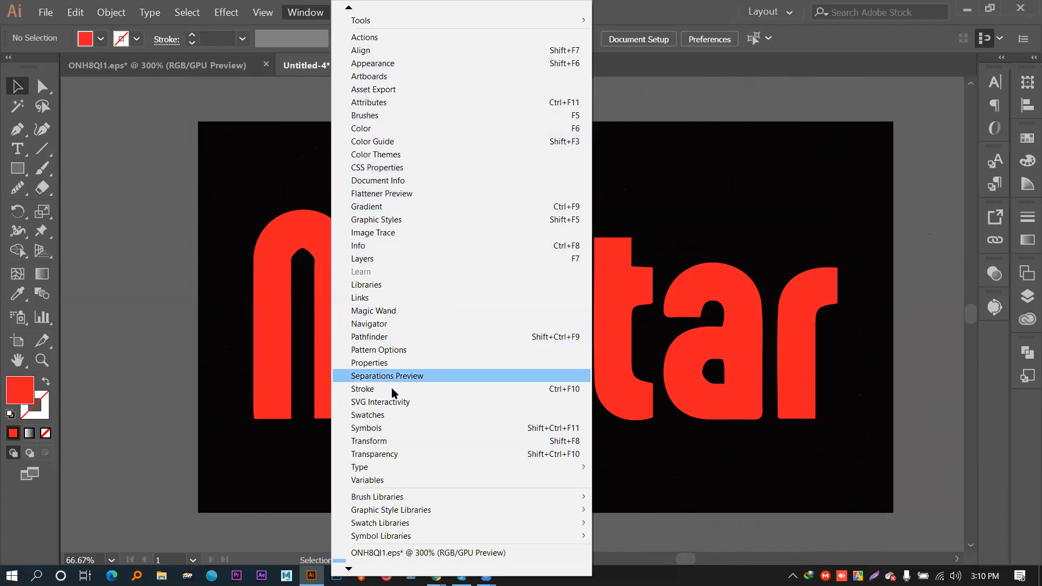
{"action": "left_click", "coordinate": [404, 458]}
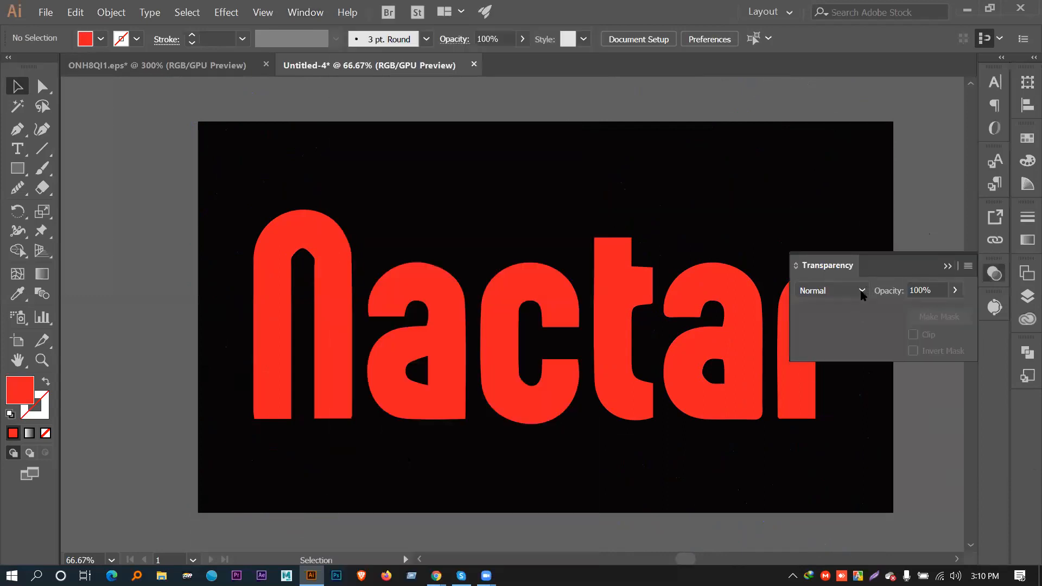
{"action": "left_click", "coordinate": [948, 267]}
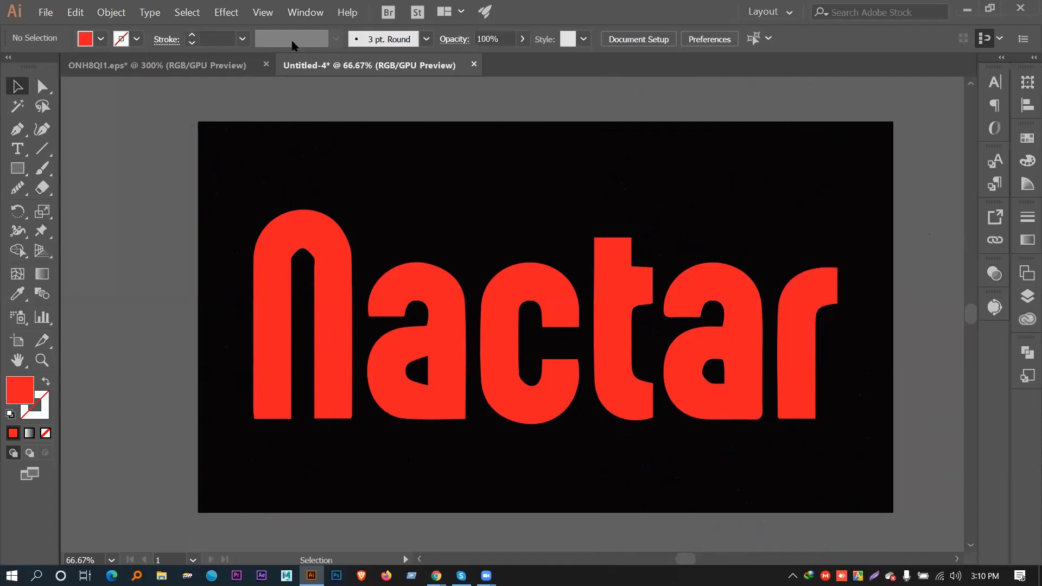
Add an opacity mask to the "Nactar" lettering group and turn off its Clip option
{"action": "left_click", "coordinate": [300, 13]}
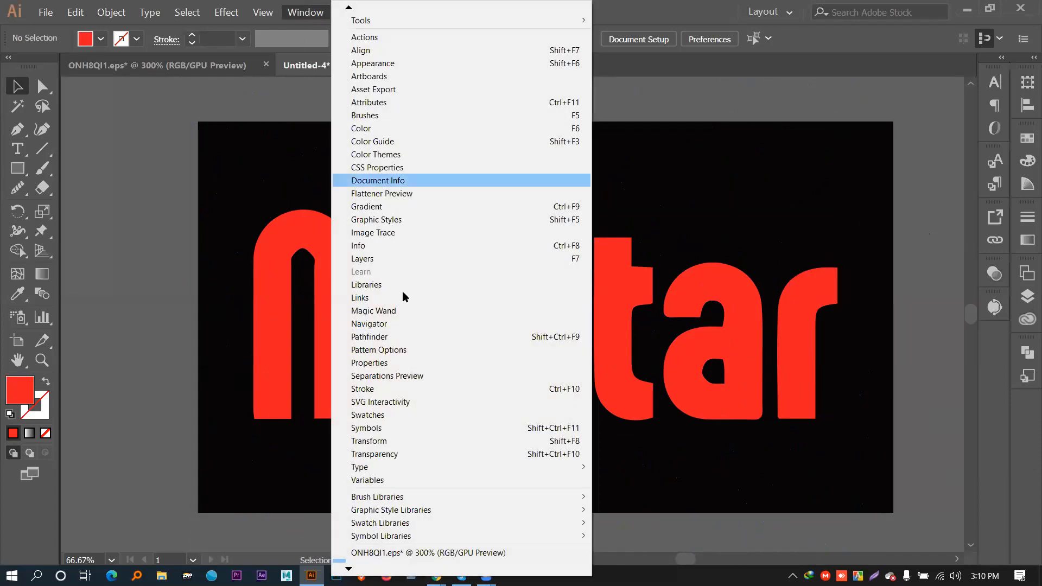
{"action": "left_click", "coordinate": [374, 455]}
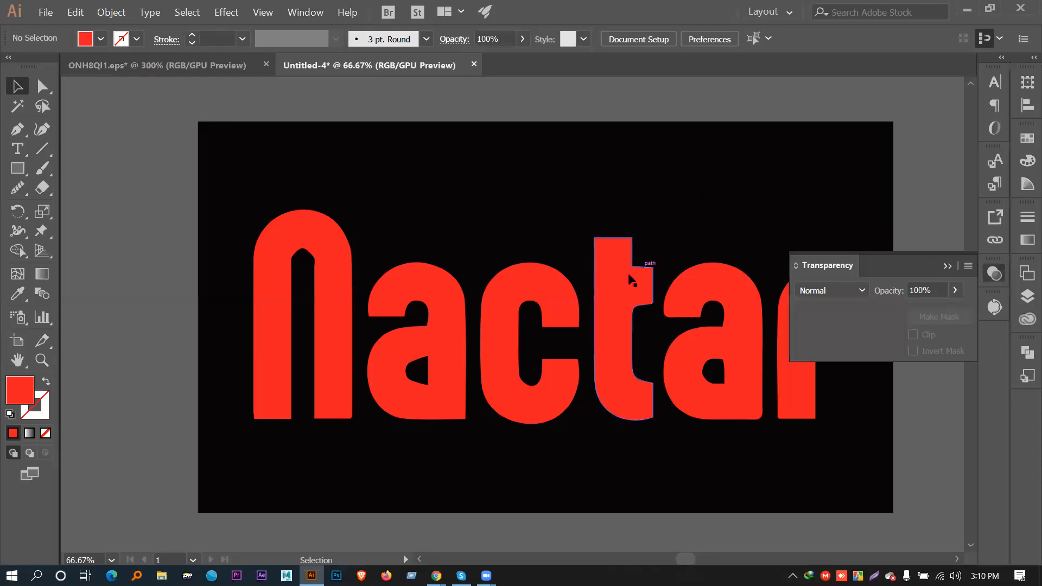
{"action": "left_click", "coordinate": [607, 279]}
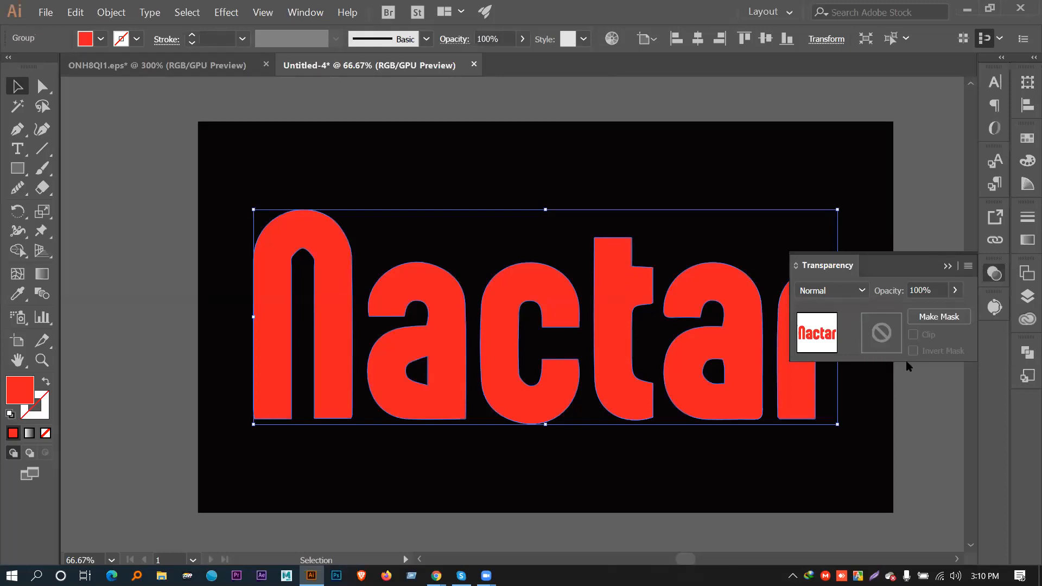
{"action": "double_click", "coordinate": [881, 332]}
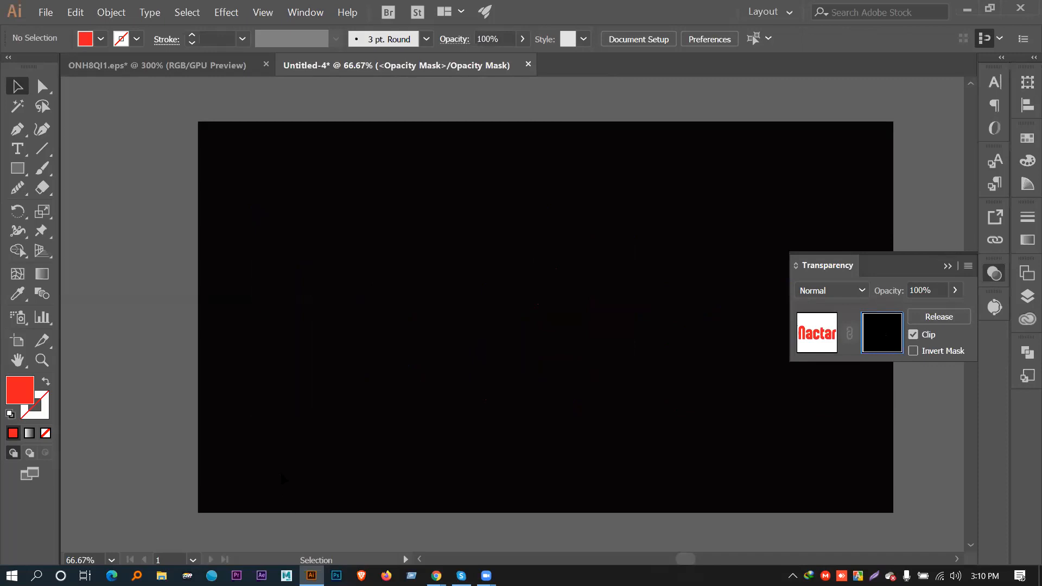
{"action": "left_click", "coordinate": [913, 335]}
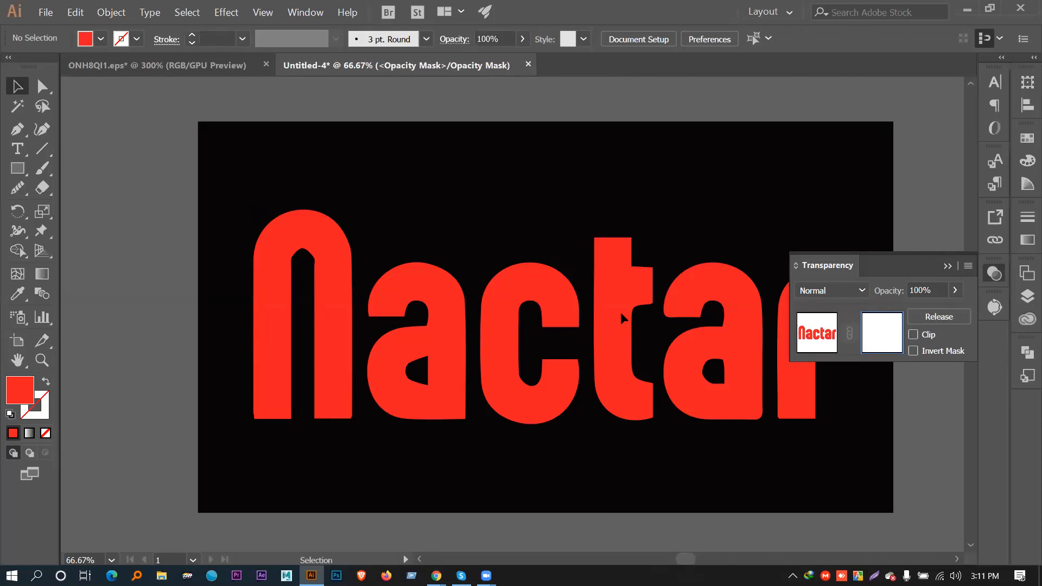
Paste the copied grunge texture group from ONH8QI1.eps into the lettering's opacity mask
{"action": "left_click", "coordinate": [195, 66]}
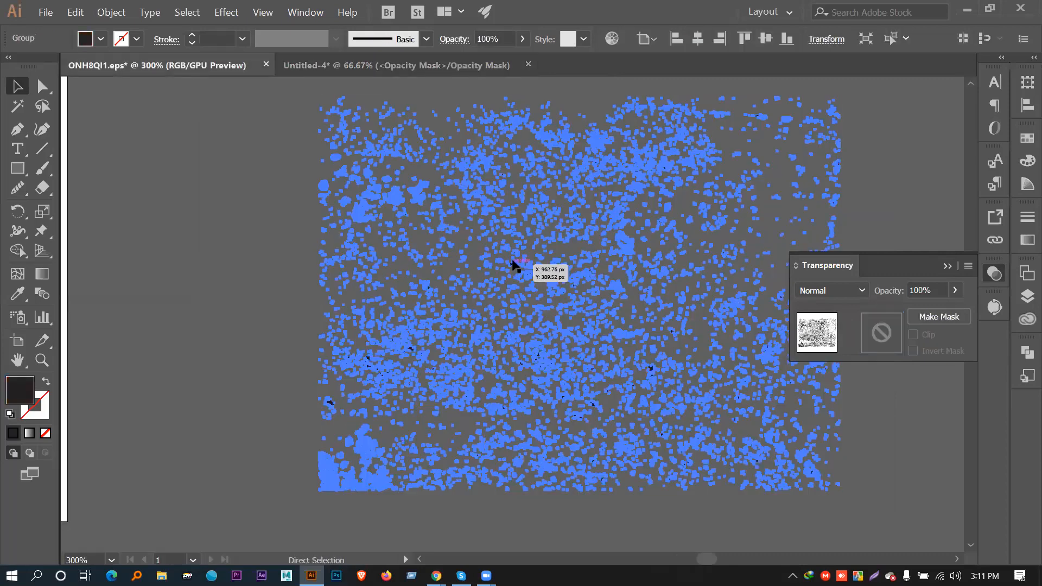
{"action": "left_click", "coordinate": [350, 66]}
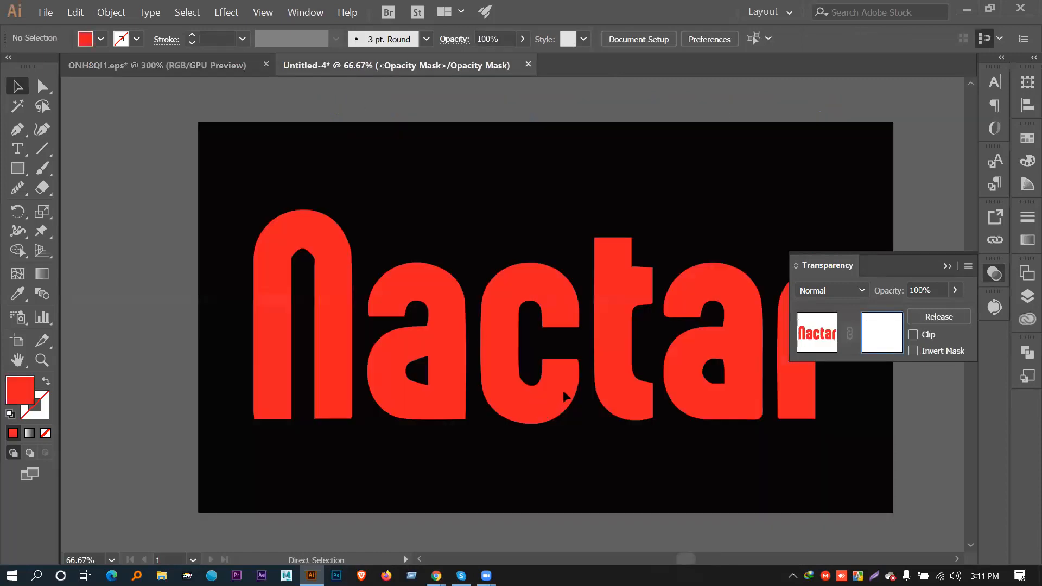
{"action": "key", "text": "ctrl+v"}
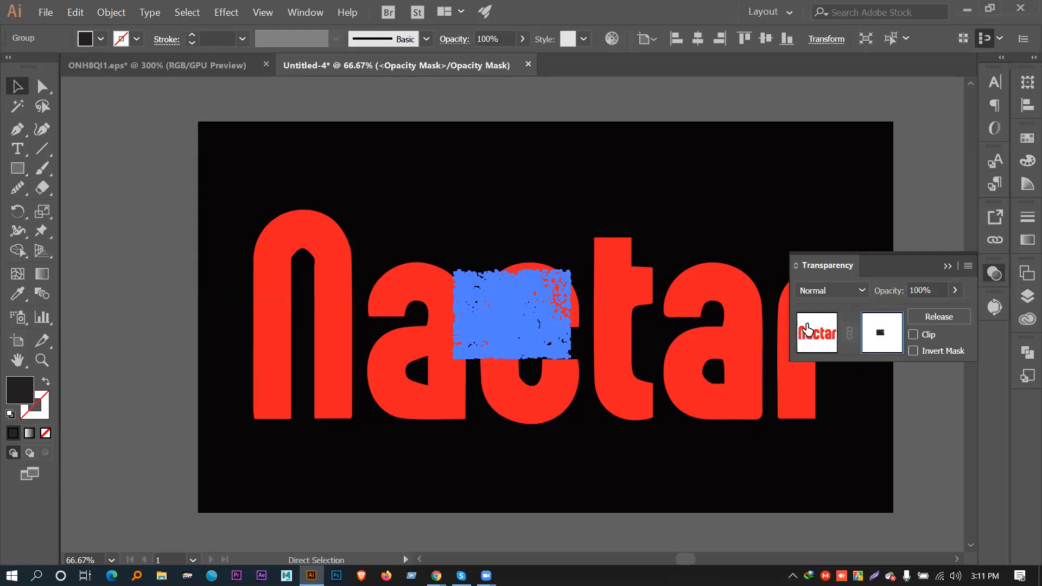
Enlarge, shift and widen the grunge texture in the mask to cover the whole "Nactar" lettering, and exit mask editing
{"action": "left_click_drag", "start_coordinate": [684, 215], "coordinate": [589, 211]}
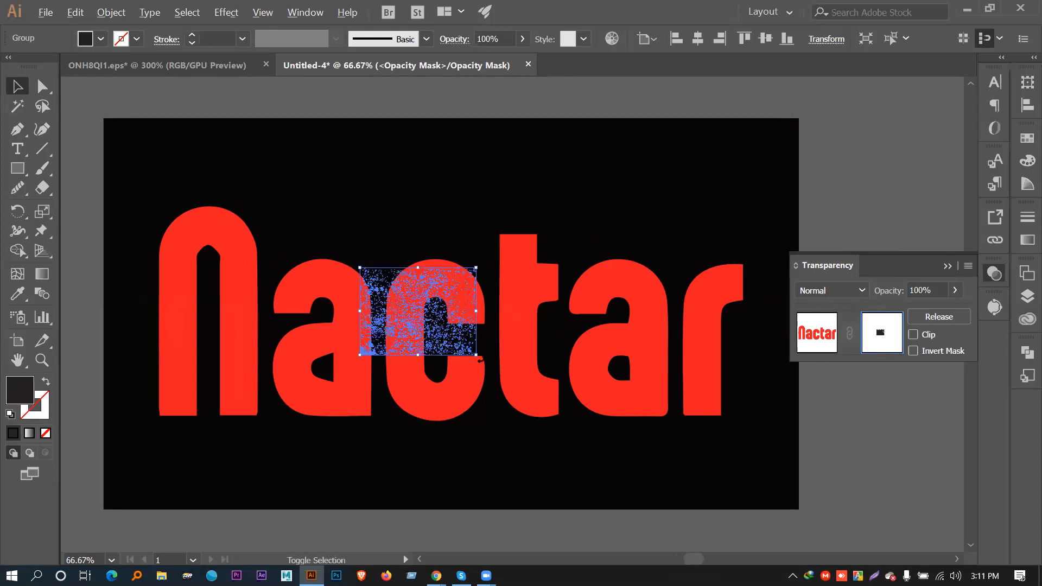
{"action": "left_click_drag", "start_coordinate": [476, 358], "coordinate": [767, 488]}
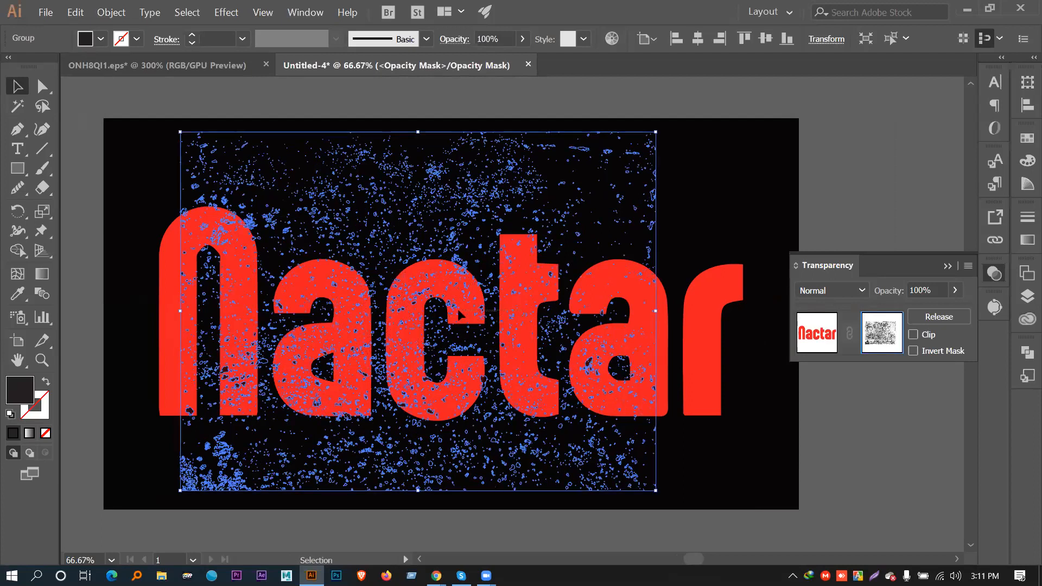
{"action": "left_click_drag", "start_coordinate": [491, 212], "coordinate": [446, 212]}
{"action": "left_click_drag", "start_coordinate": [612, 313], "coordinate": [774, 322]}
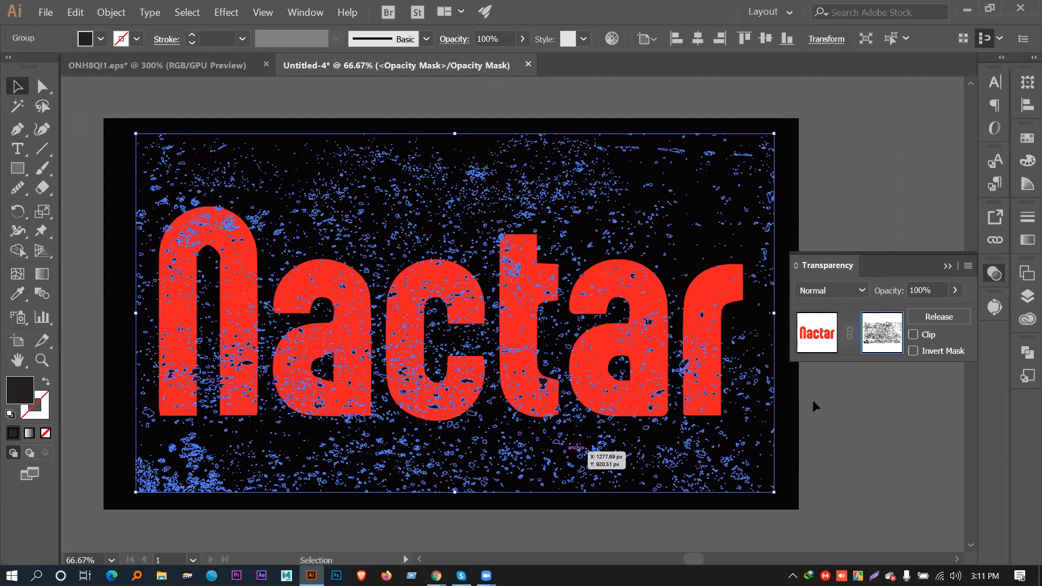
{"action": "left_click", "coordinate": [822, 344]}
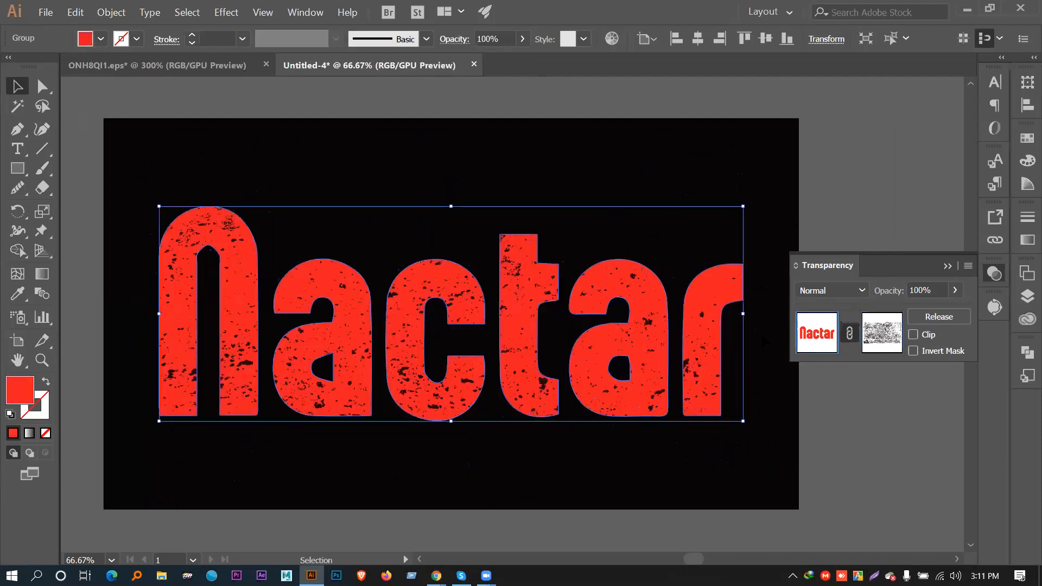
{"action": "left_click", "coordinate": [552, 155]}
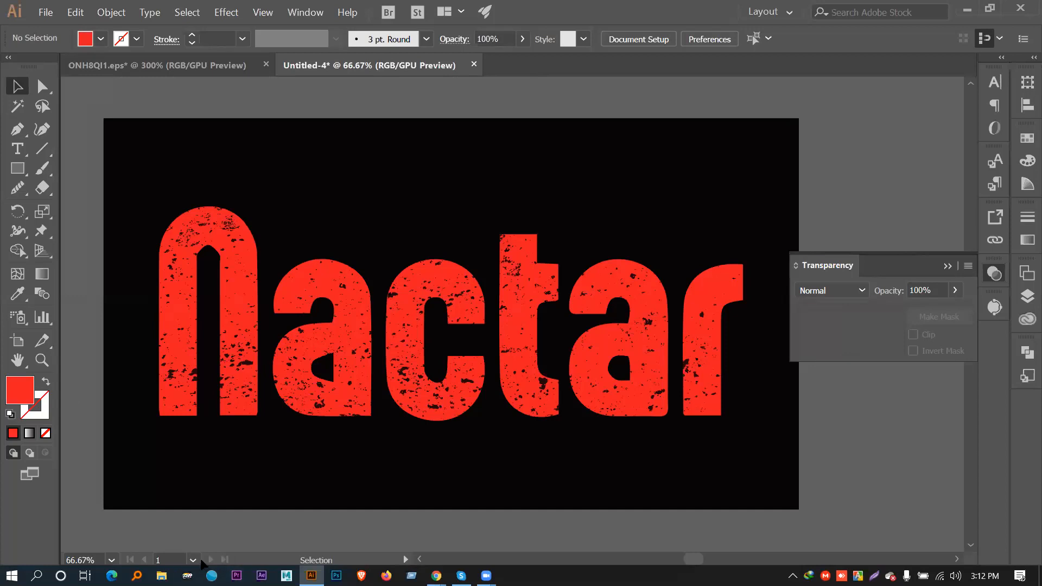
Search the computer for "mocku" in Everything and open T-shirt Bundle Mockup.psd in Photoshop
{"action": "left_click", "coordinate": [136, 575]}
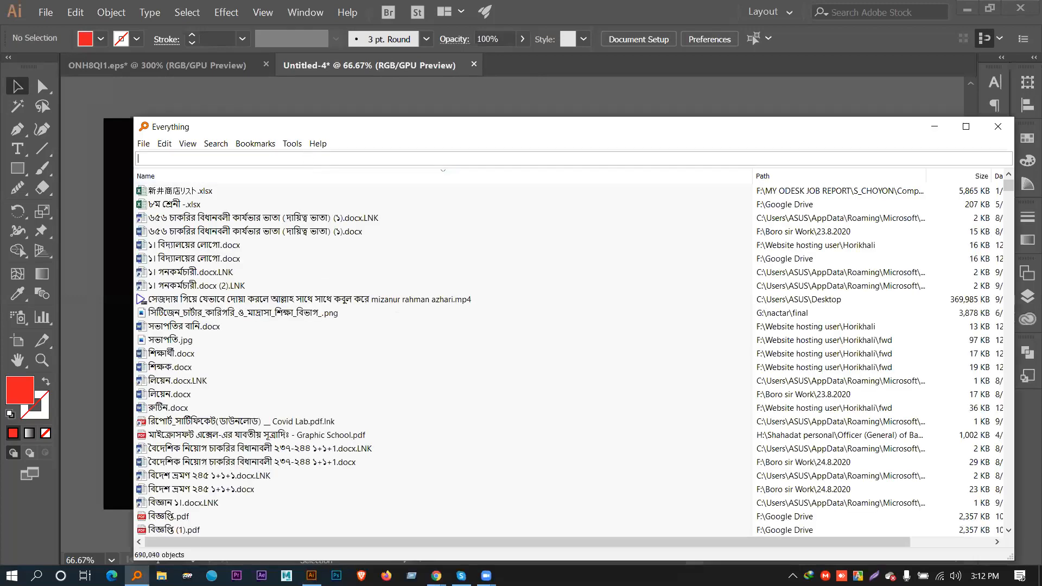
{"action": "type", "text": "mocku"}
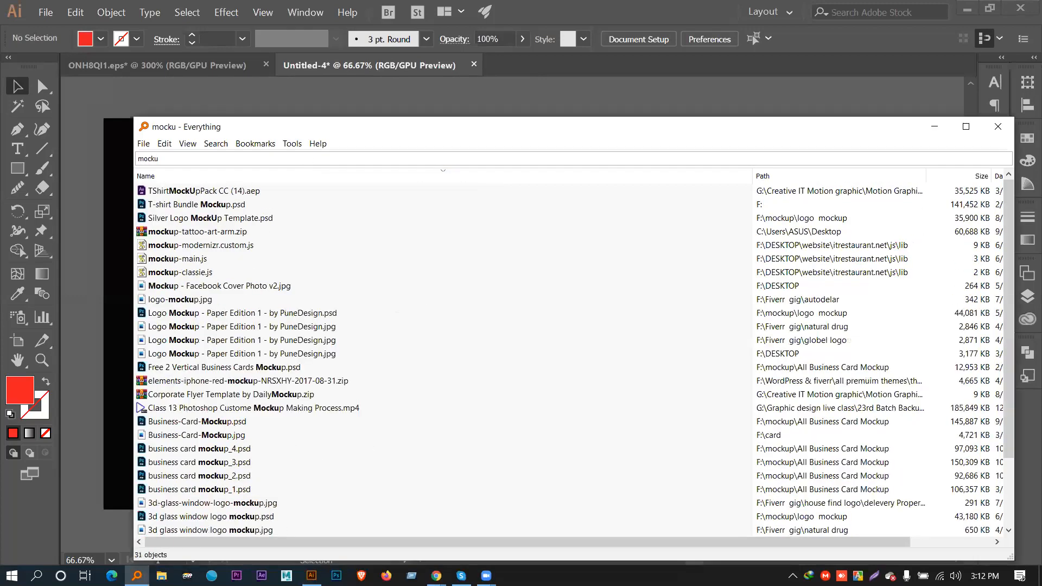
{"action": "double_click", "coordinate": [217, 204]}
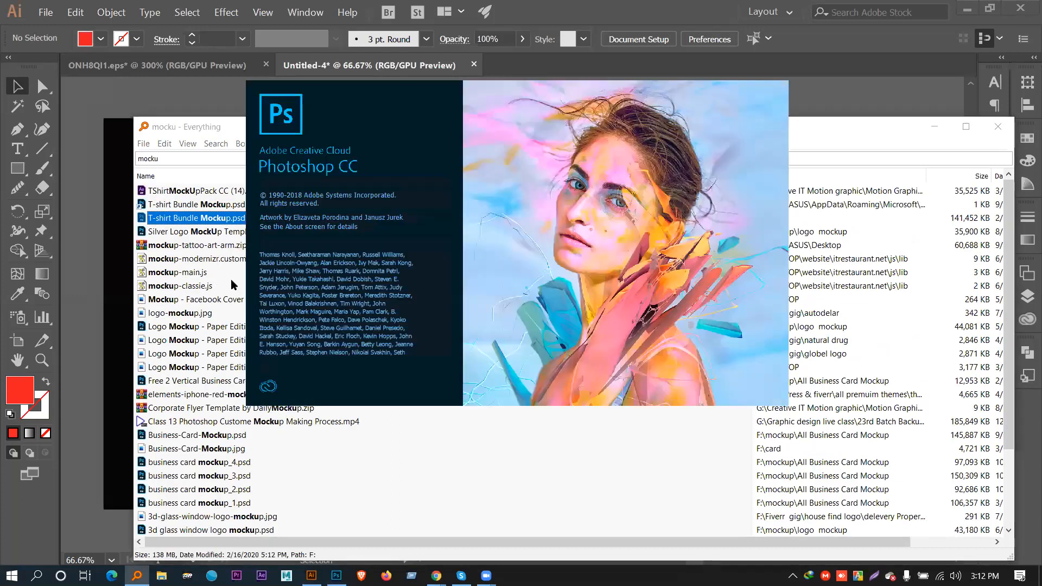
Return to Illustrator and select the masked "Nactar" lettering group
{"action": "left_click", "coordinate": [90, 252]}
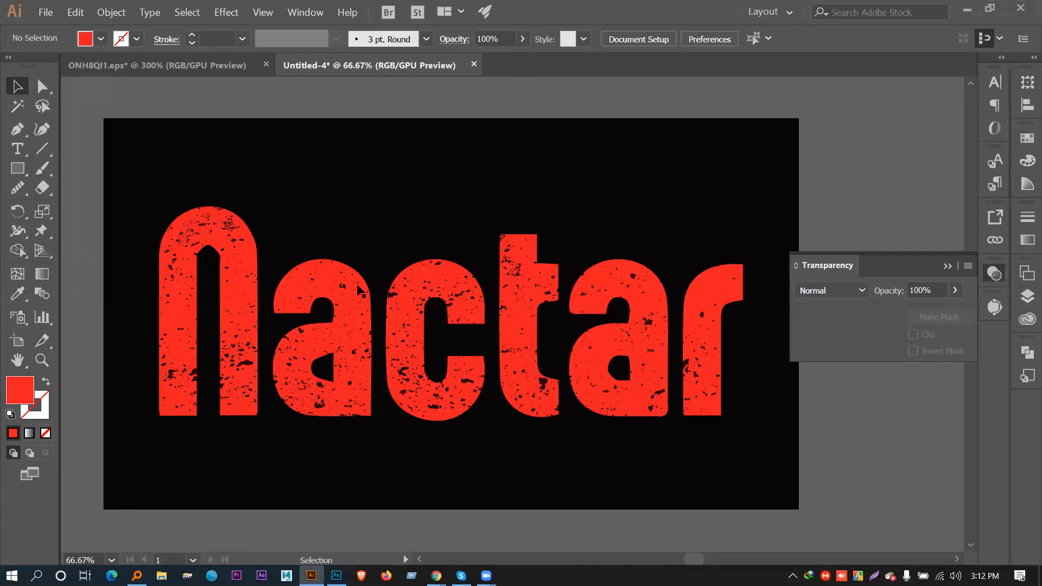
{"action": "left_click", "coordinate": [295, 341]}
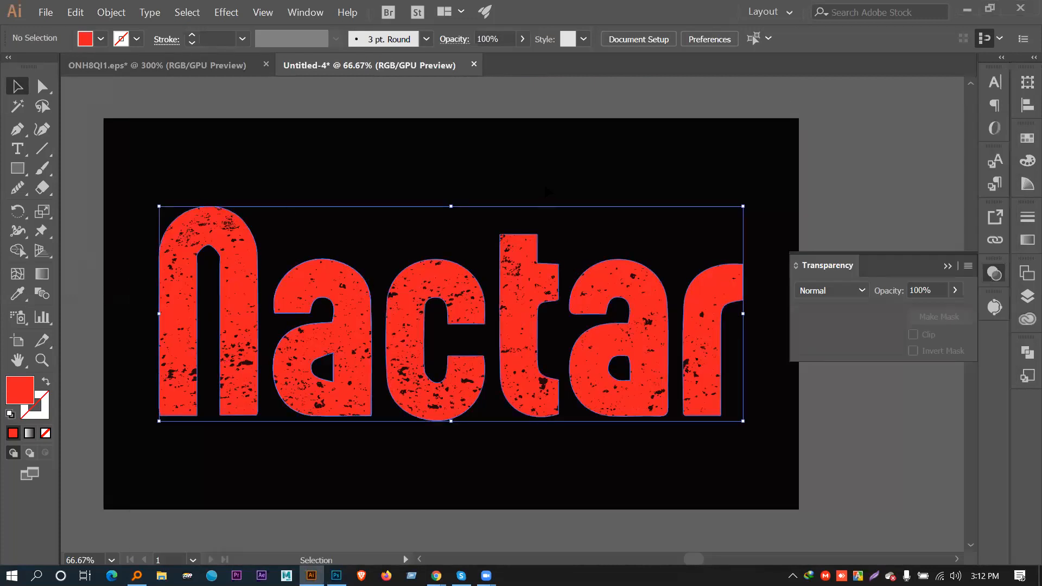
Unlock all objects and delete the black background rectangle behind the red Nactar text
{"action": "left_click", "coordinate": [539, 142]}
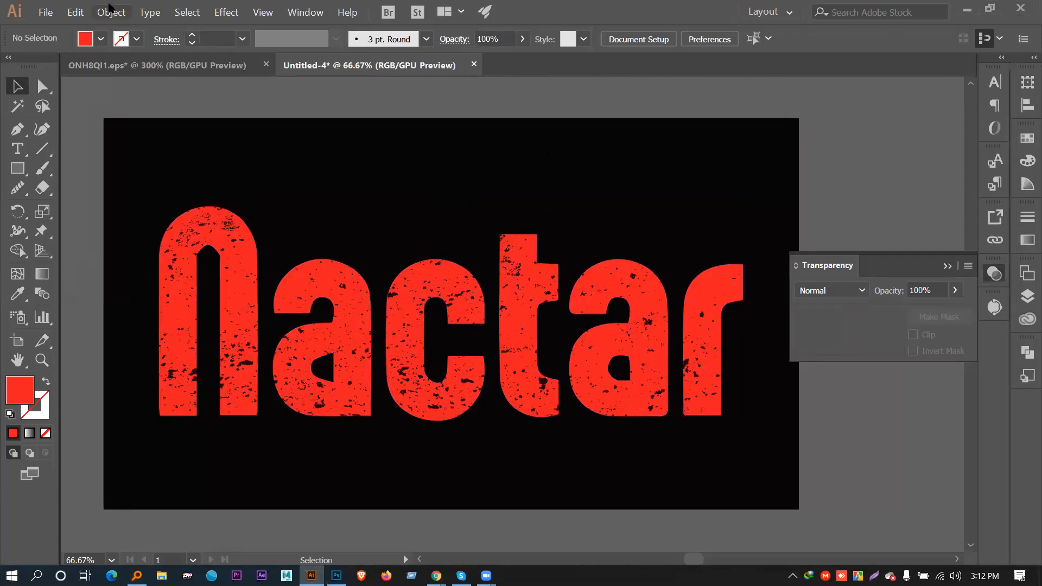
{"action": "left_click", "coordinate": [109, 12]}
{"action": "left_click", "coordinate": [139, 97]}
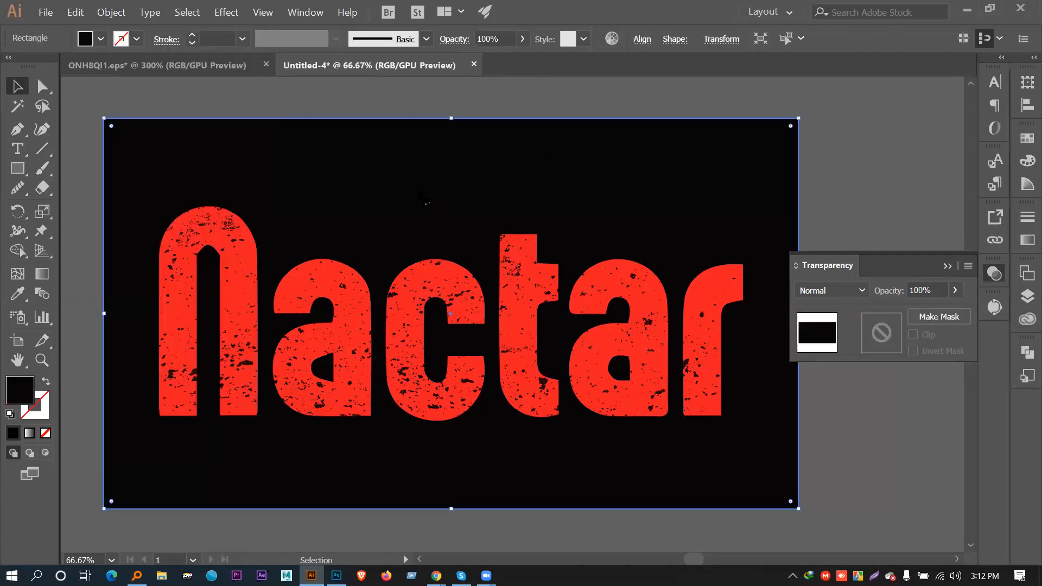
{"action": "key", "text": "Delete"}
Export the Nactar text with Save for Web as a transparent 1920 × 1080 px PNG-24 to the Desktop
{"action": "left_click", "coordinate": [45, 12]}
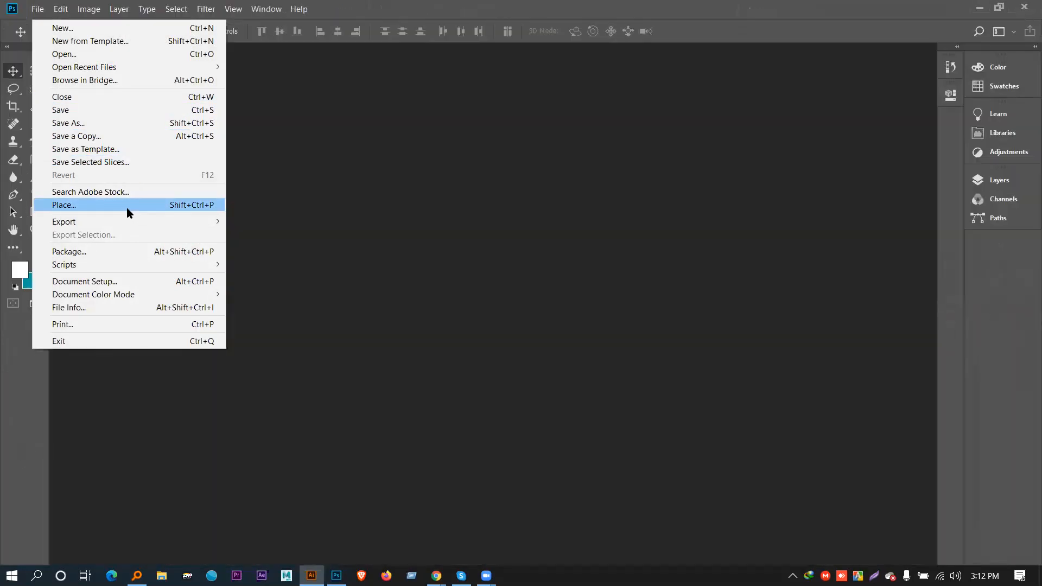
{"action": "left_click", "coordinate": [95, 212]}
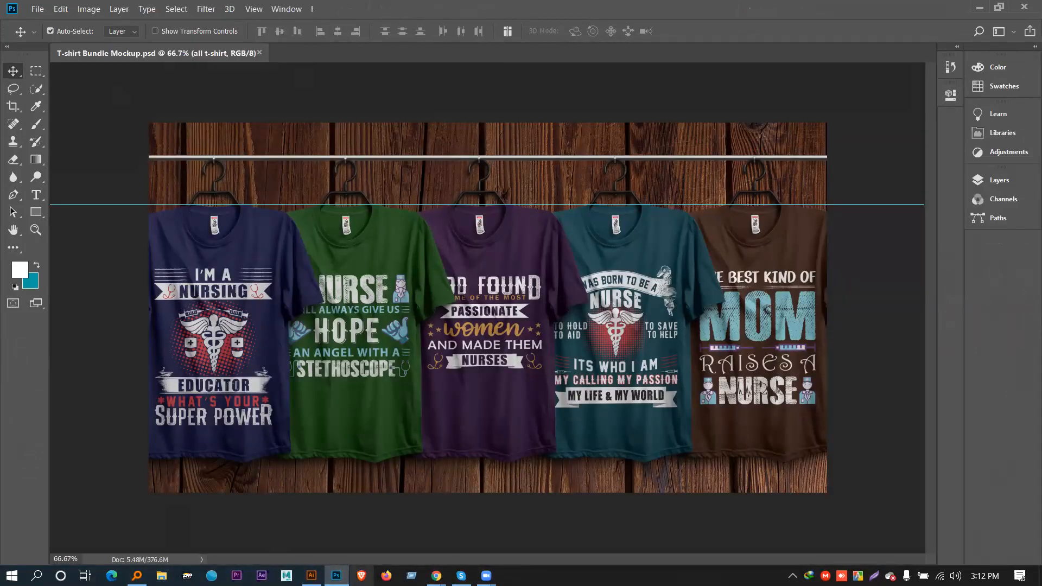
{"action": "left_click", "coordinate": [311, 575]}
{"action": "left_click", "coordinate": [45, 12]}
{"action": "mouse_move", "coordinate": [110, 221]}
{"action": "left_click", "coordinate": [285, 248]}
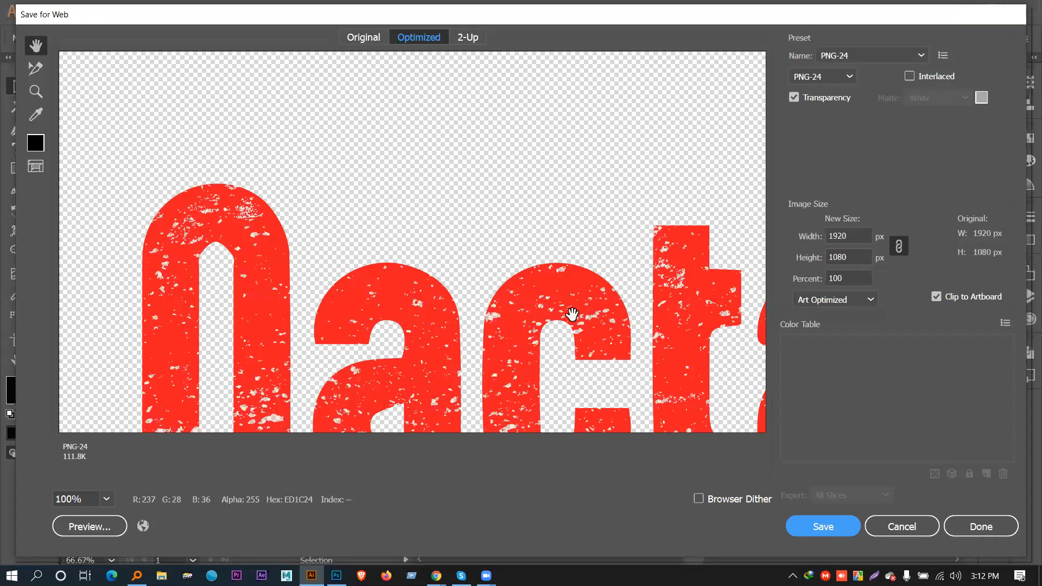
{"action": "left_click_drag", "start_coordinate": [572, 314], "coordinate": [457, 195]}
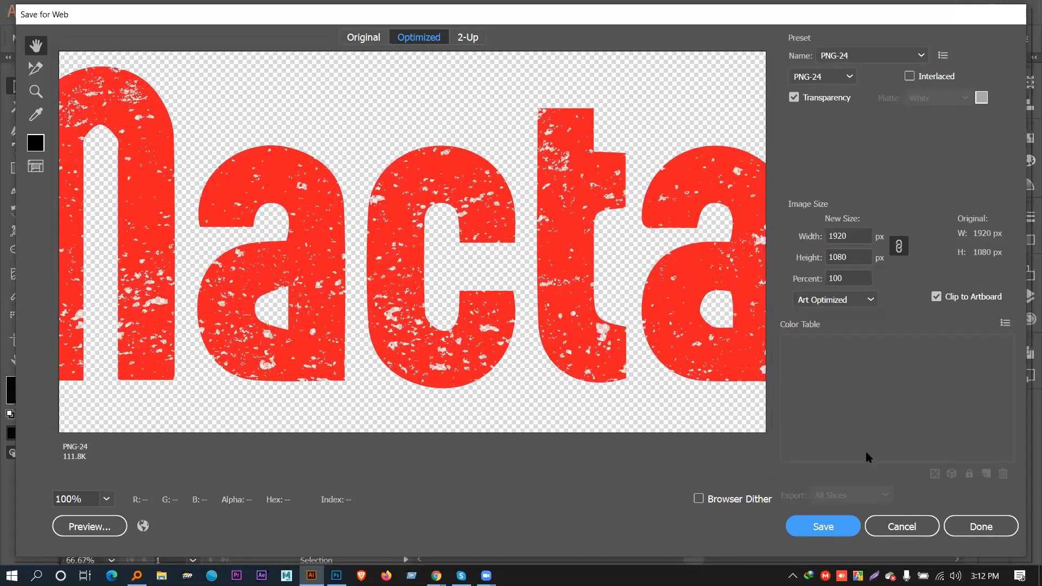
{"action": "left_click", "coordinate": [787, 529]}
{"action": "left_click", "coordinate": [70, 140]}
{"action": "left_click", "coordinate": [423, 412]}
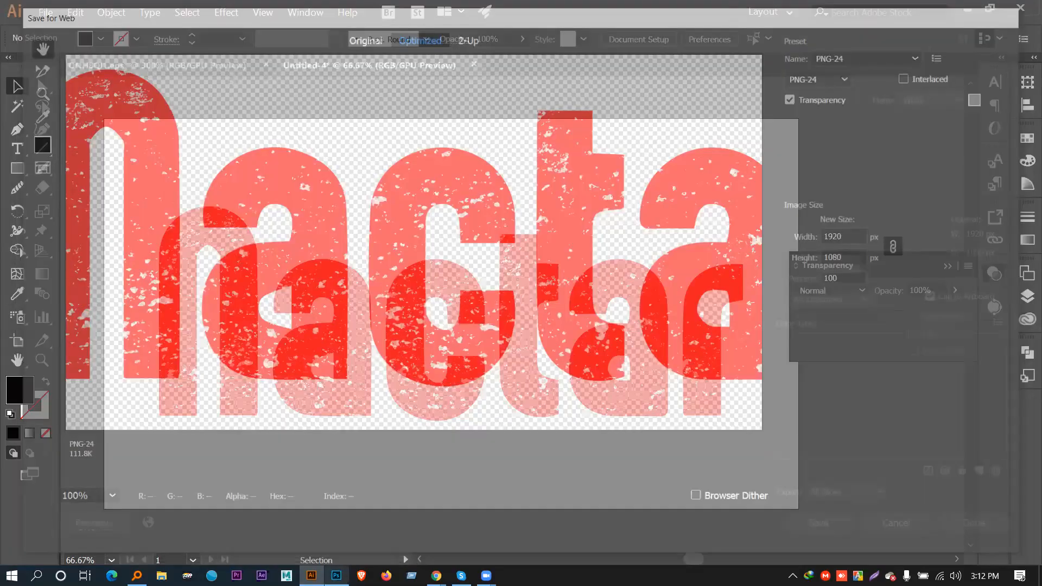
Switch to Photoshop, open the first T-shirt's Your Design smart object and hide the existing nursing artwork layer
{"action": "left_click", "coordinate": [336, 576]}
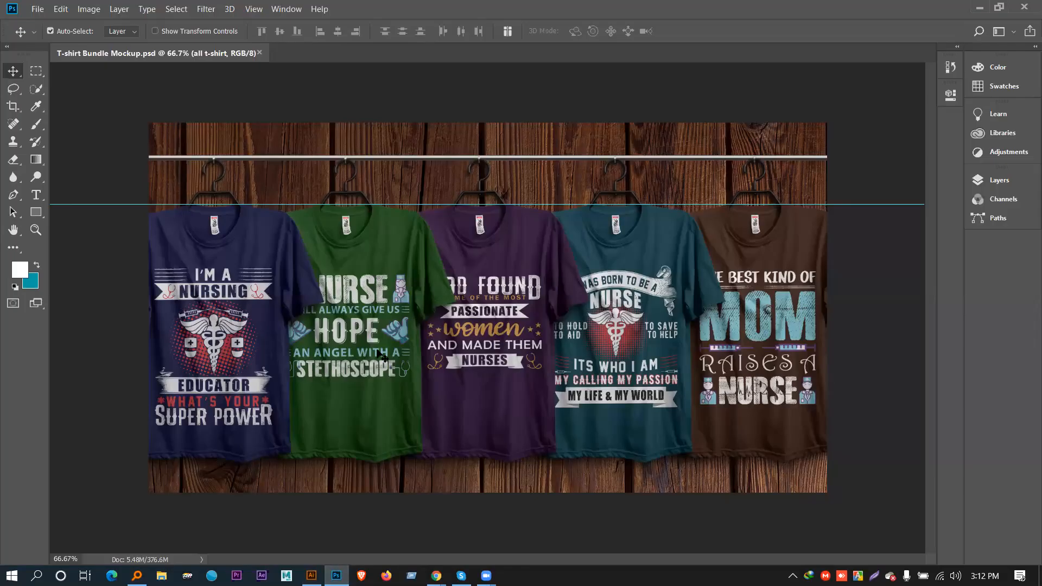
{"action": "left_click", "coordinate": [250, 295]}
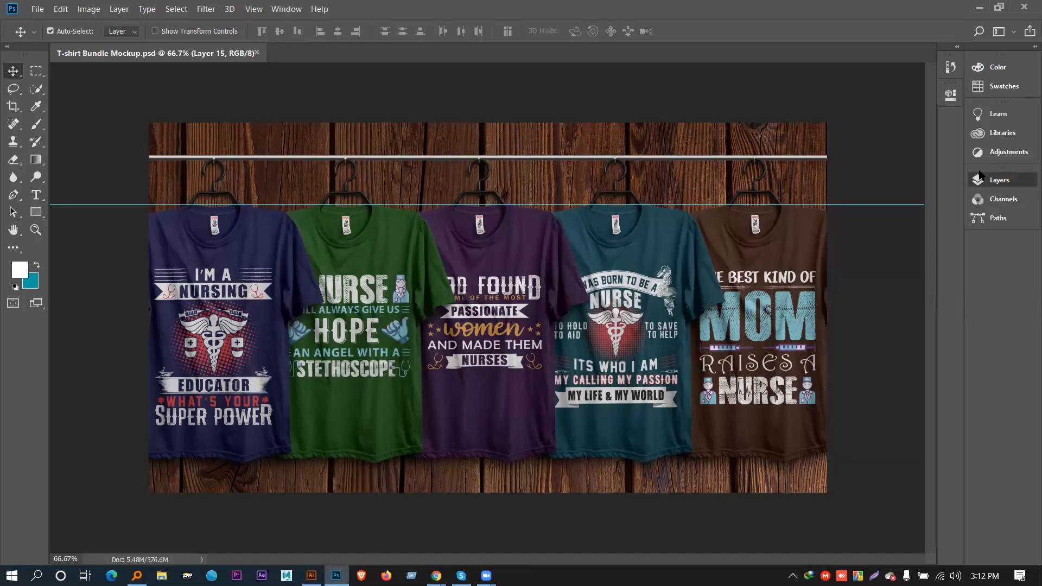
{"action": "left_click", "coordinate": [998, 180]}
{"action": "scroll", "coordinate": [898, 463], "scroll_direction": "down", "scroll_amount": 5}
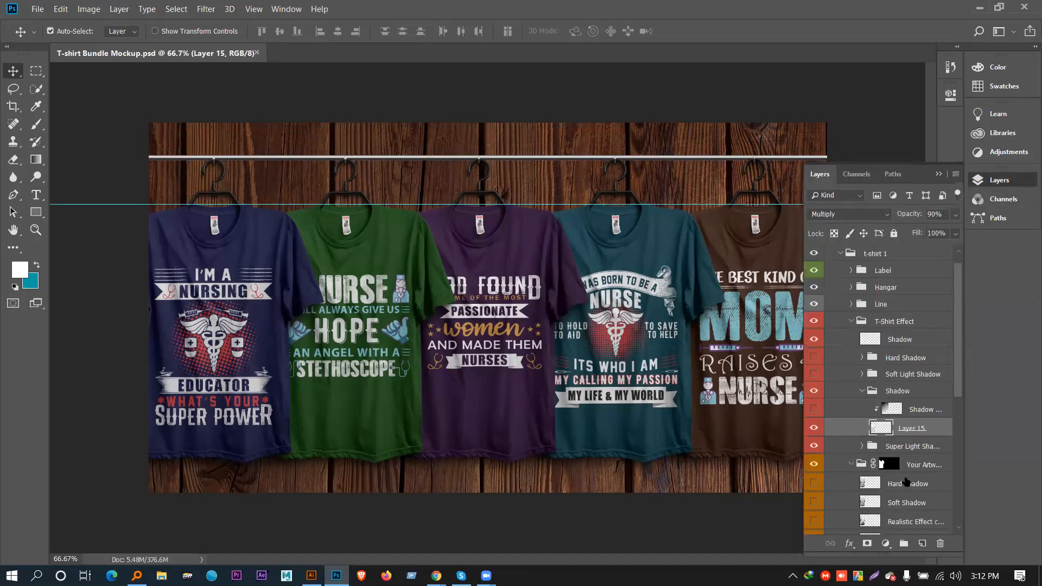
{"action": "double_click", "coordinate": [871, 458]}
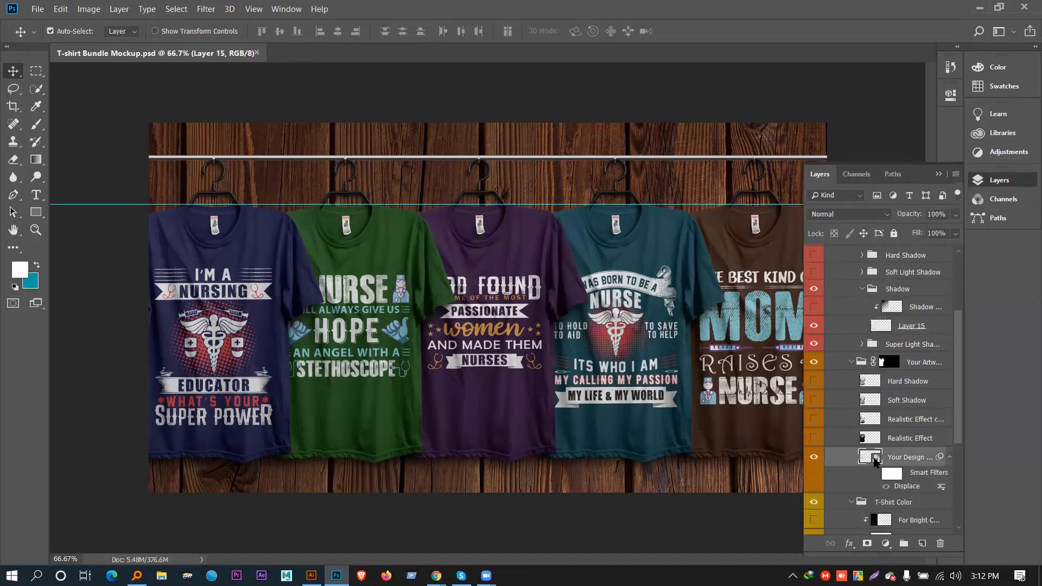
{"action": "left_click", "coordinate": [560, 237]}
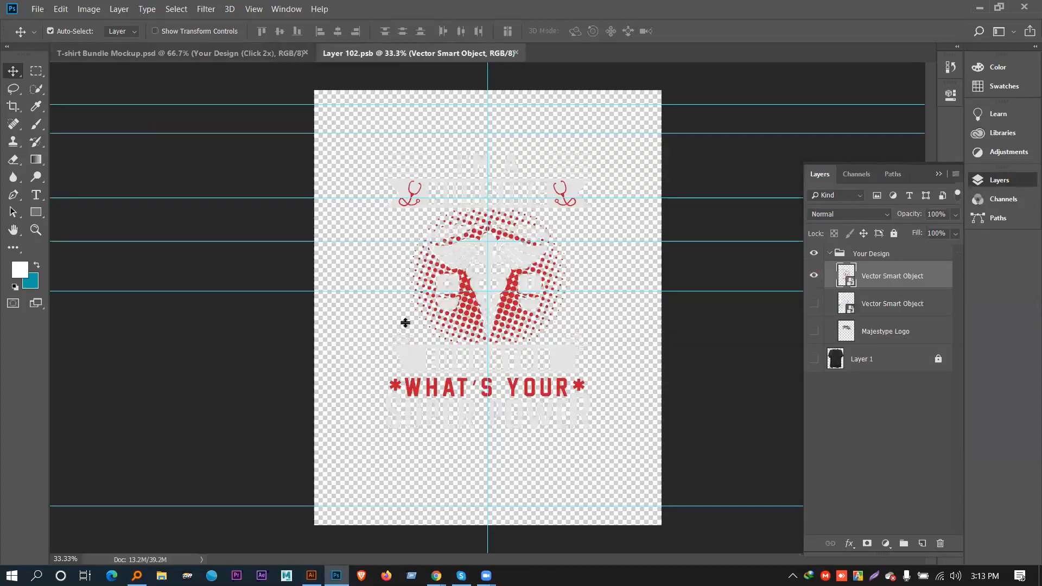
{"action": "left_click", "coordinate": [814, 275]}
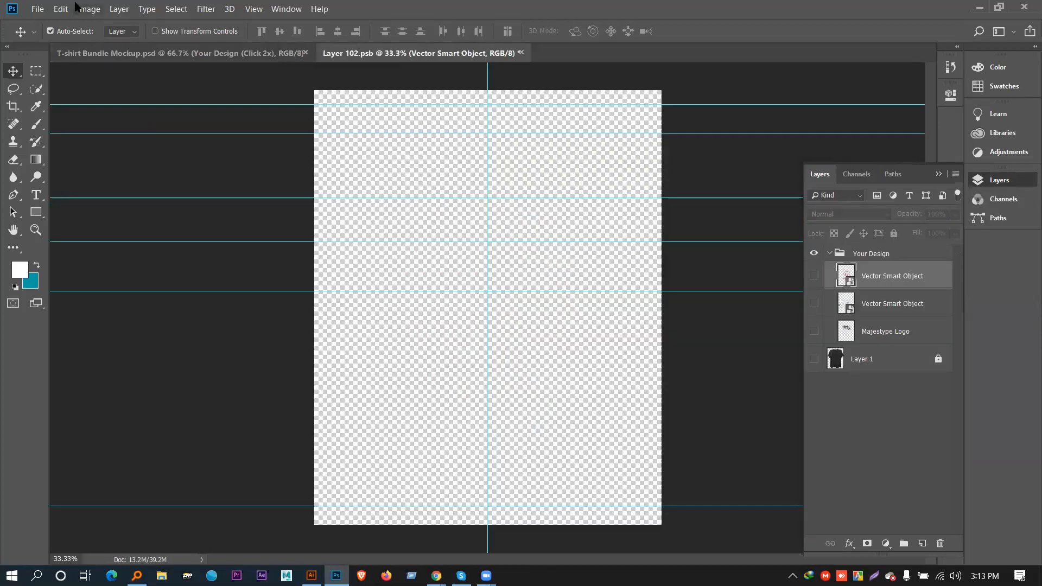
Place the exported Untitled-4 image from the Desktop as an embedded object in the smart object document
{"action": "left_click", "coordinate": [37, 8]}
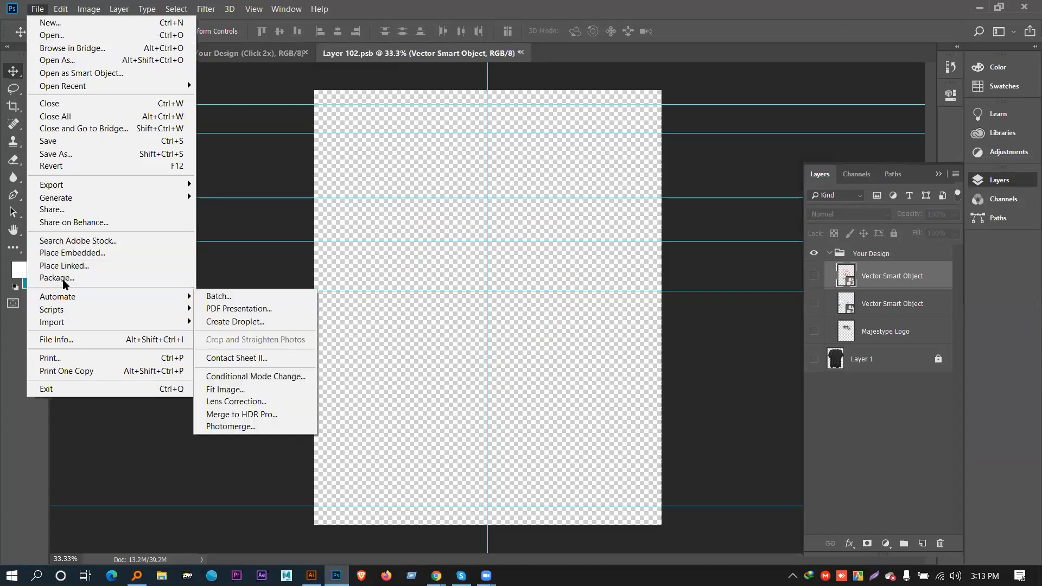
{"action": "left_click", "coordinate": [70, 255]}
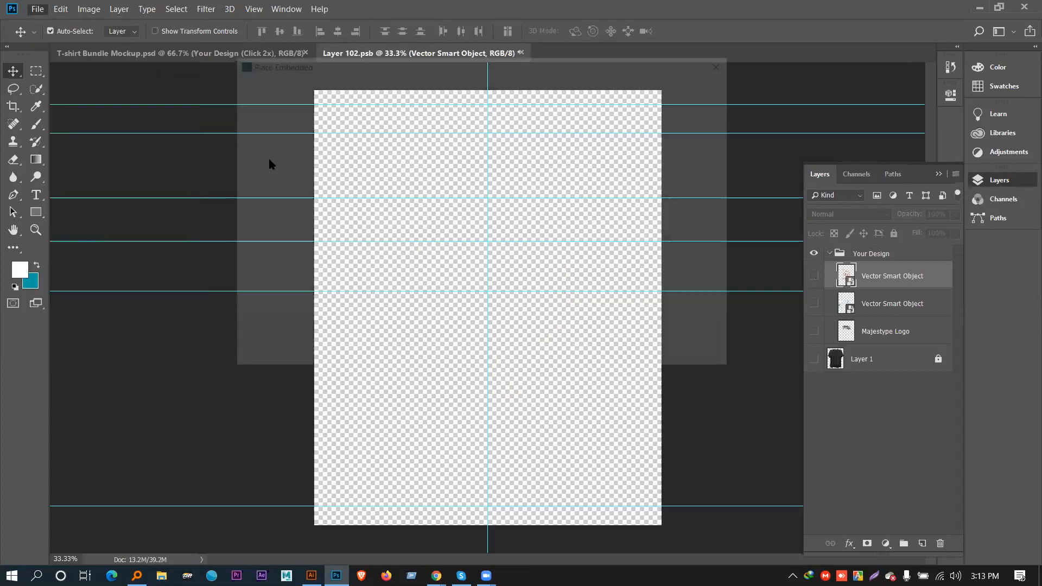
{"action": "scroll", "coordinate": [522, 233], "scroll_direction": "down", "scroll_amount": 2}
{"action": "scroll", "coordinate": [523, 232], "scroll_direction": "down", "scroll_amount": 10}
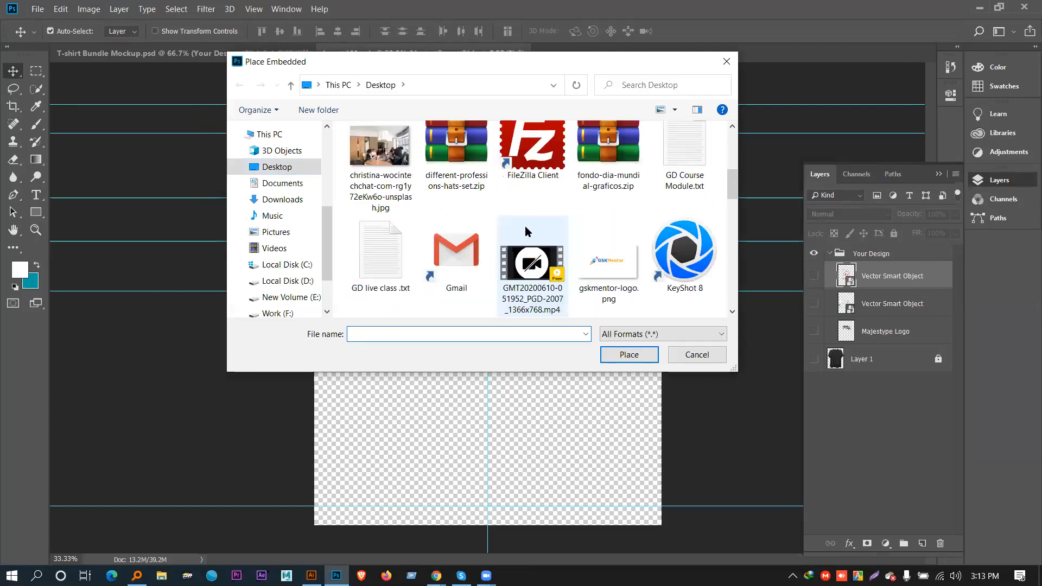
{"action": "scroll", "coordinate": [523, 234], "scroll_direction": "up", "scroll_amount": 2}
{"action": "scroll", "coordinate": [461, 244], "scroll_direction": "down", "scroll_amount": 2}
{"action": "double_click", "coordinate": [381, 258]}
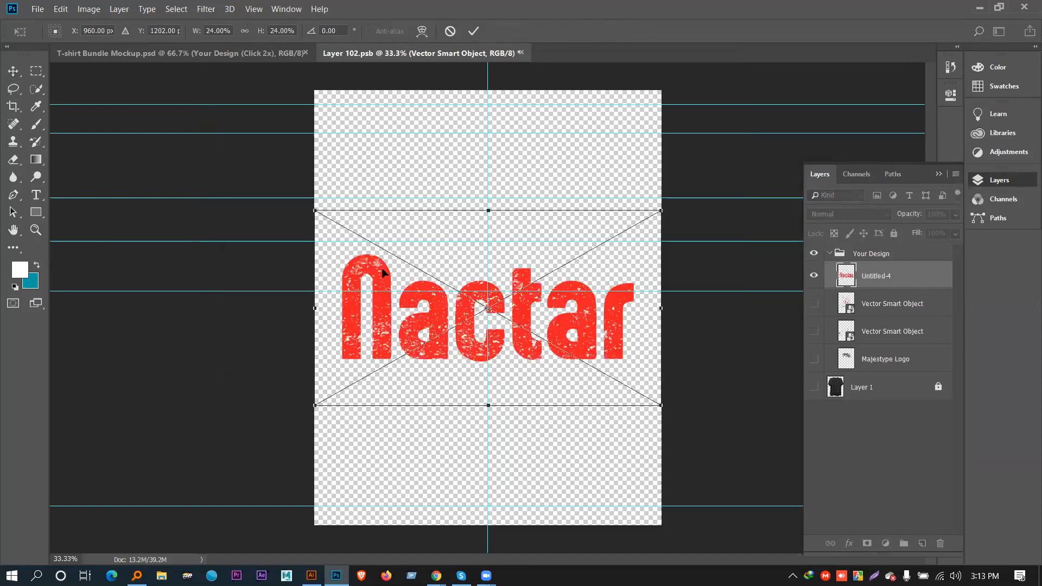
{"action": "key", "text": "Return"}
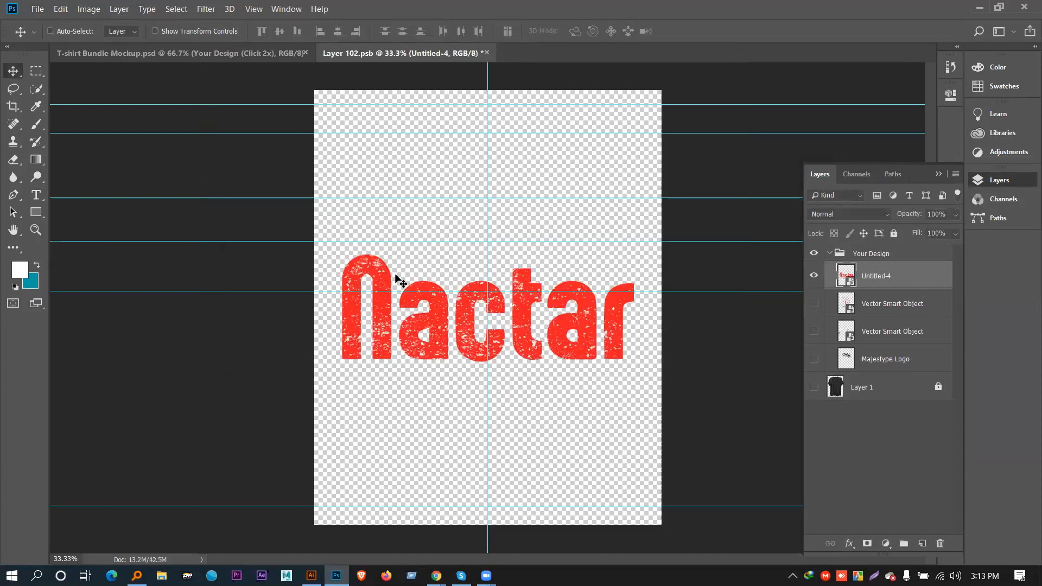
Save the smart object and view the Nactar design on the first T-shirt in the mockup document
{"action": "key", "text": "ctrl+s"}
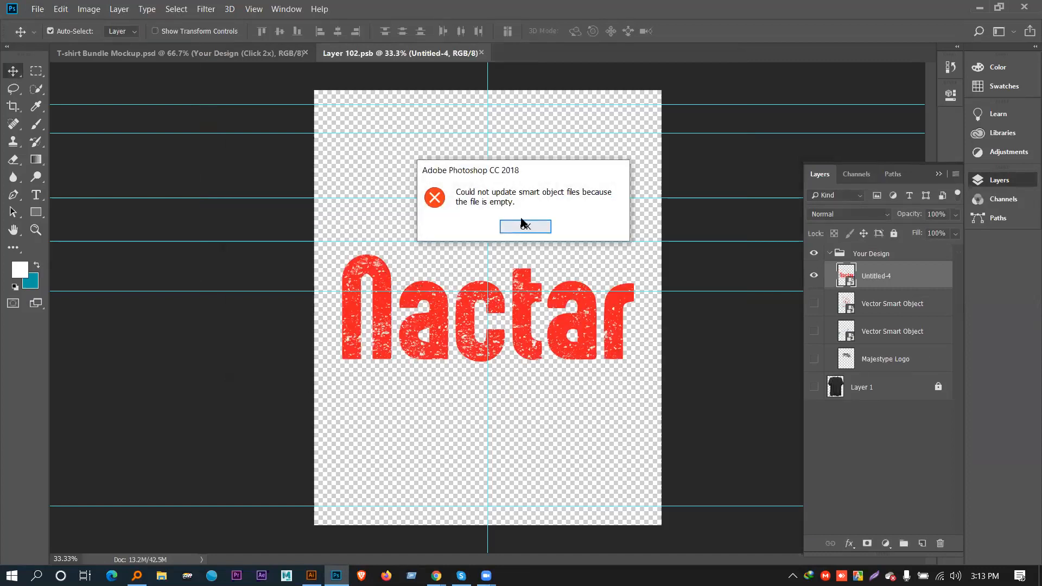
{"action": "left_click", "coordinate": [523, 226]}
{"action": "left_click", "coordinate": [205, 54]}
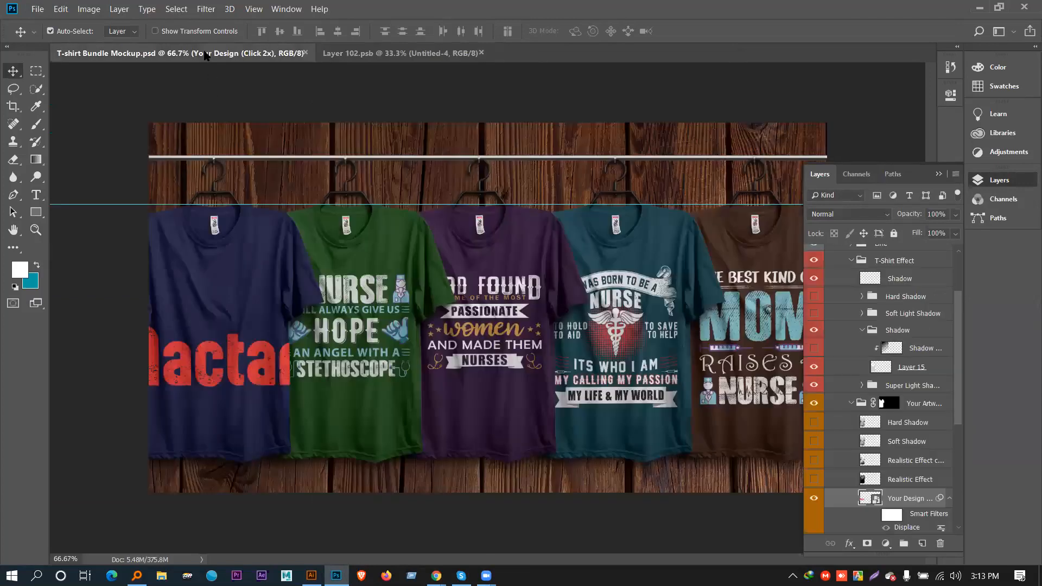
{"action": "left_click_drag", "start_coordinate": [233, 365], "coordinate": [237, 347]}
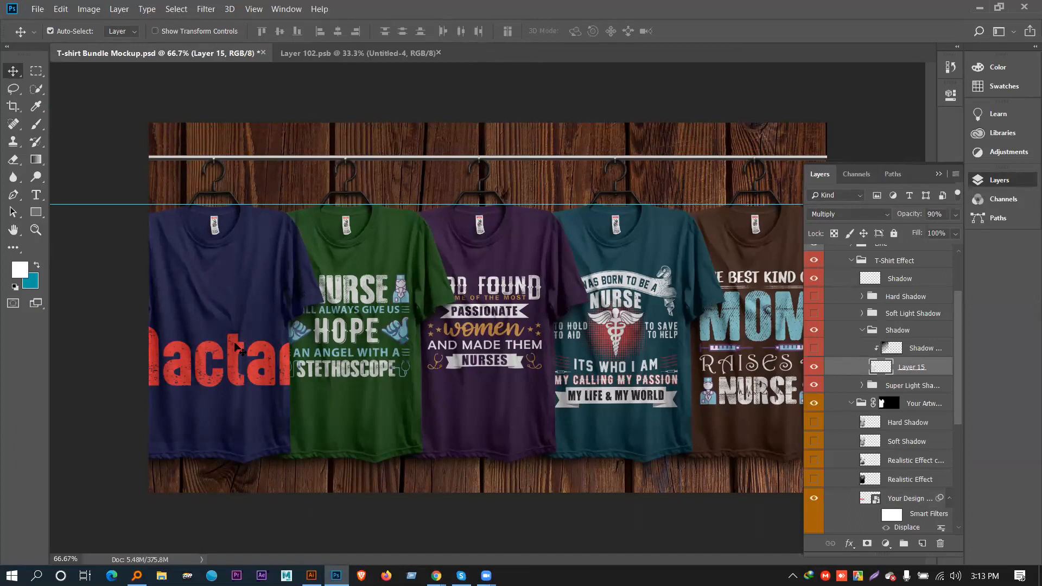
{"action": "key", "text": "ctrl+z"}
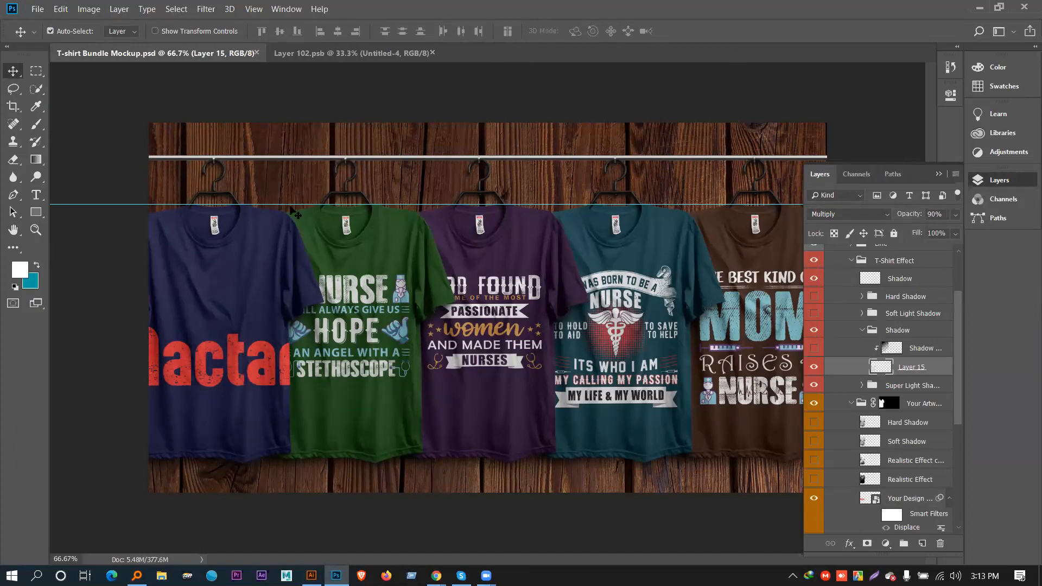
Scale the Nactar text to about half size, move it to the canvas's upper part, save the smart object and return to the mockup
{"action": "left_click", "coordinate": [325, 52]}
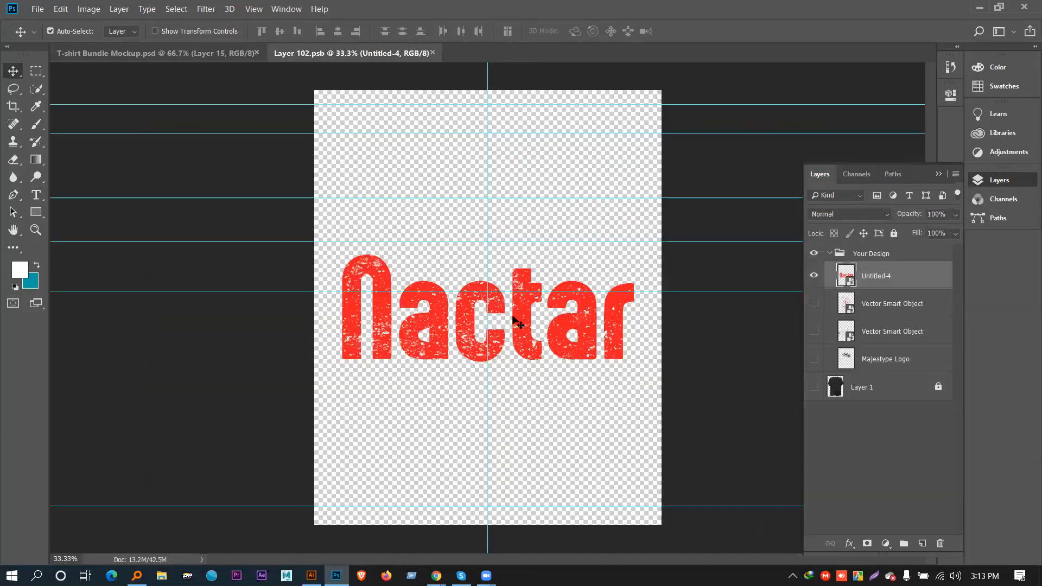
{"action": "key", "text": "ctrl+t"}
{"action": "left_click_drag", "start_coordinate": [661, 407], "coordinate": [572, 356]}
{"action": "left_click_drag", "start_coordinate": [537, 310], "coordinate": [534, 227]}
{"action": "key", "text": "Return"}
{"action": "key", "text": "ctrl+s"}
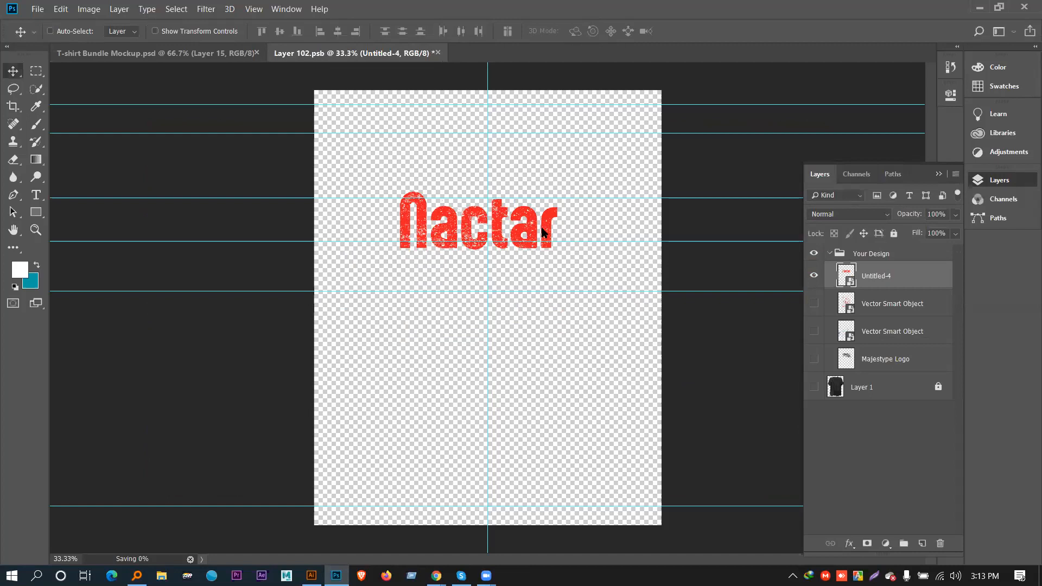
{"action": "left_click", "coordinate": [531, 228]}
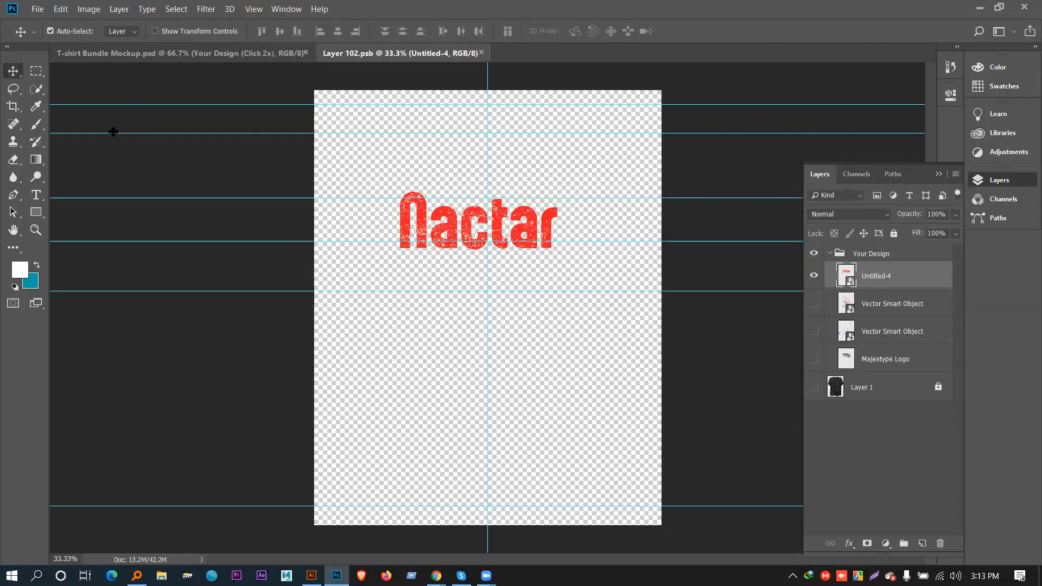
{"action": "left_click", "coordinate": [122, 57]}
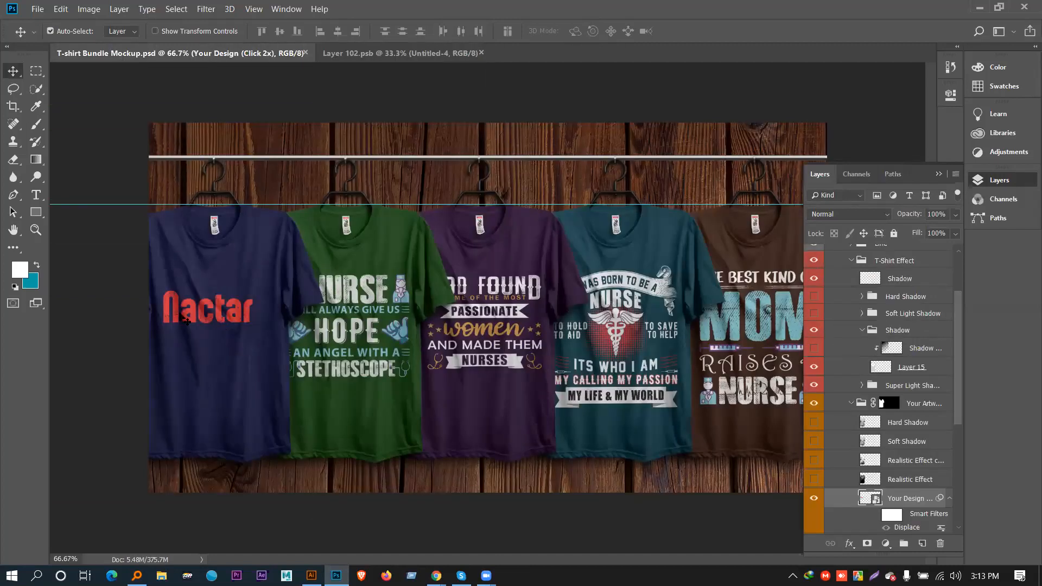
Set the first T-shirt's Change Color fill layer to light gray #ababb7
{"action": "key", "text": "ctrl+plus"}
{"action": "left_click_drag", "start_coordinate": [131, 286], "coordinate": [551, 248]}
{"action": "key", "text": "ctrl+plus"}
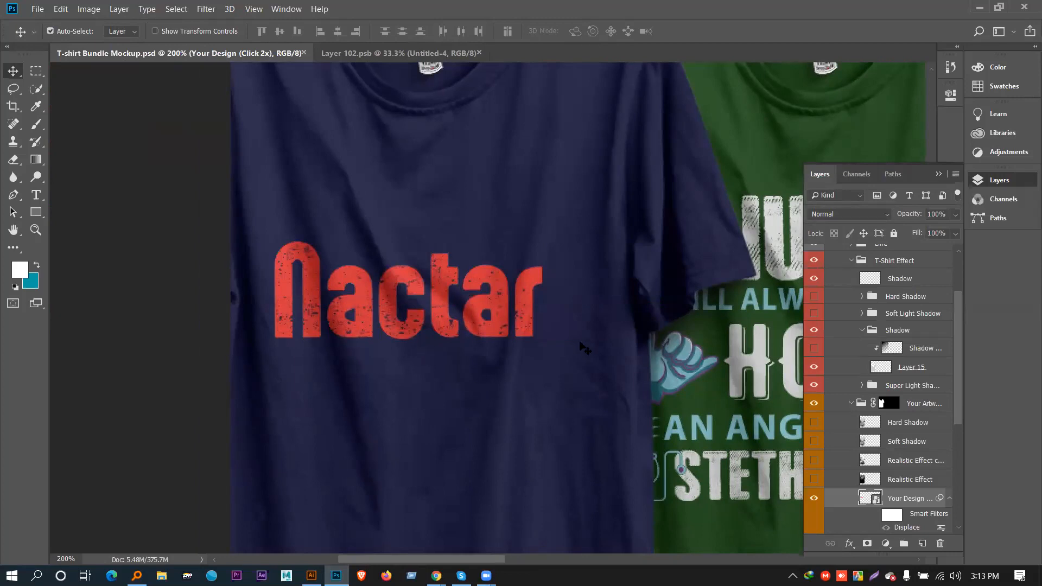
{"action": "scroll", "coordinate": [583, 347], "scroll_direction": "down", "scroll_amount": 3}
{"action": "scroll", "coordinate": [871, 470], "scroll_direction": "down", "scroll_amount": 5}
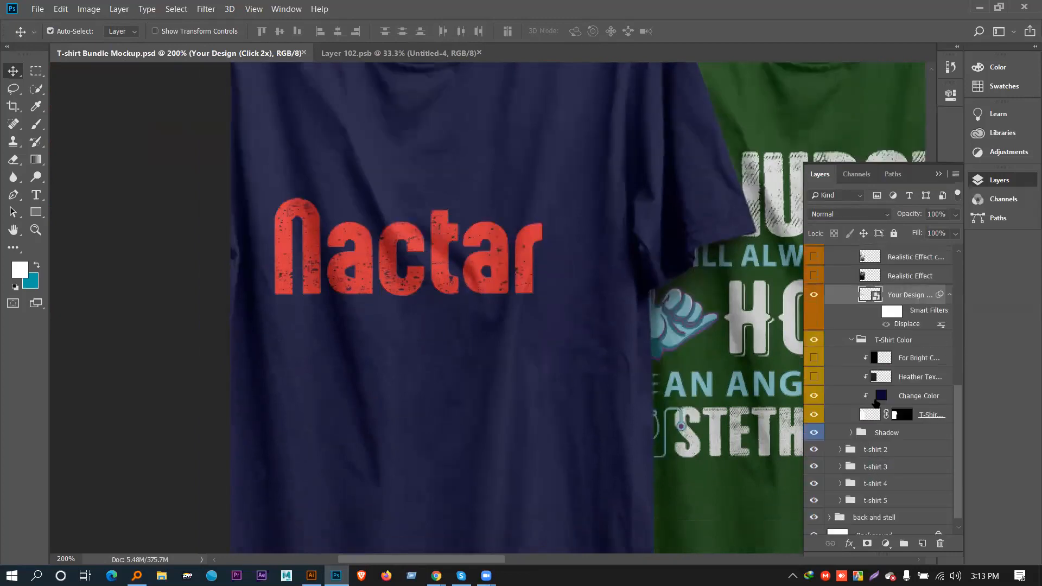
{"action": "double_click", "coordinate": [879, 396]}
{"action": "left_click", "coordinate": [564, 299]}
{"action": "mouse_move", "coordinate": [564, 299]}
{"action": "left_mouse_down"}
{"action": "mouse_move", "coordinate": [554, 277]}
{"action": "mouse_move", "coordinate": [547, 299]}
{"action": "left_mouse_up"}
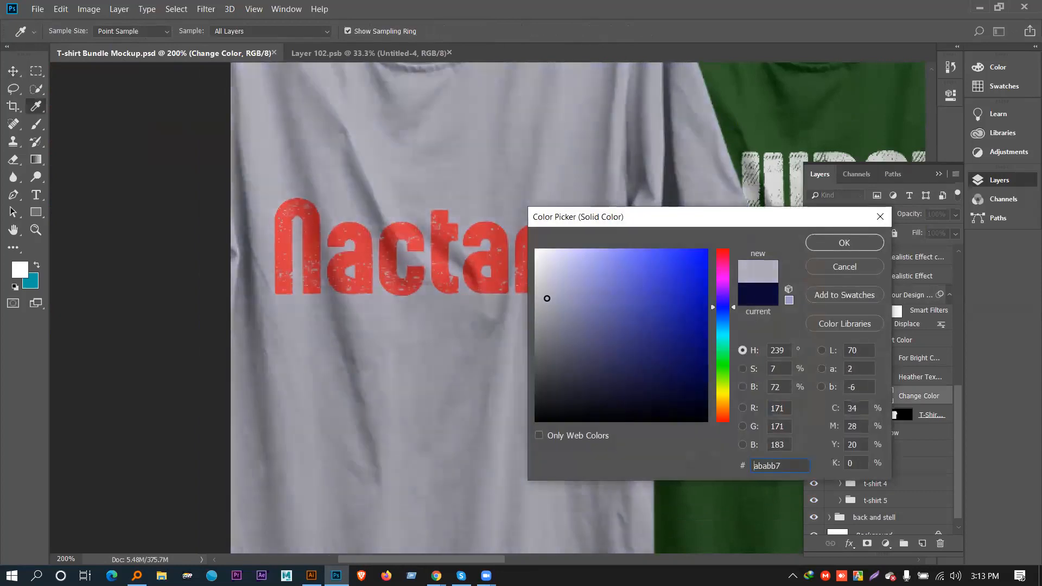
{"action": "left_click", "coordinate": [844, 242]}
{"action": "key", "text": "v"}
{"action": "scroll", "coordinate": [540, 325], "scroll_direction": "up", "scroll_amount": 4}
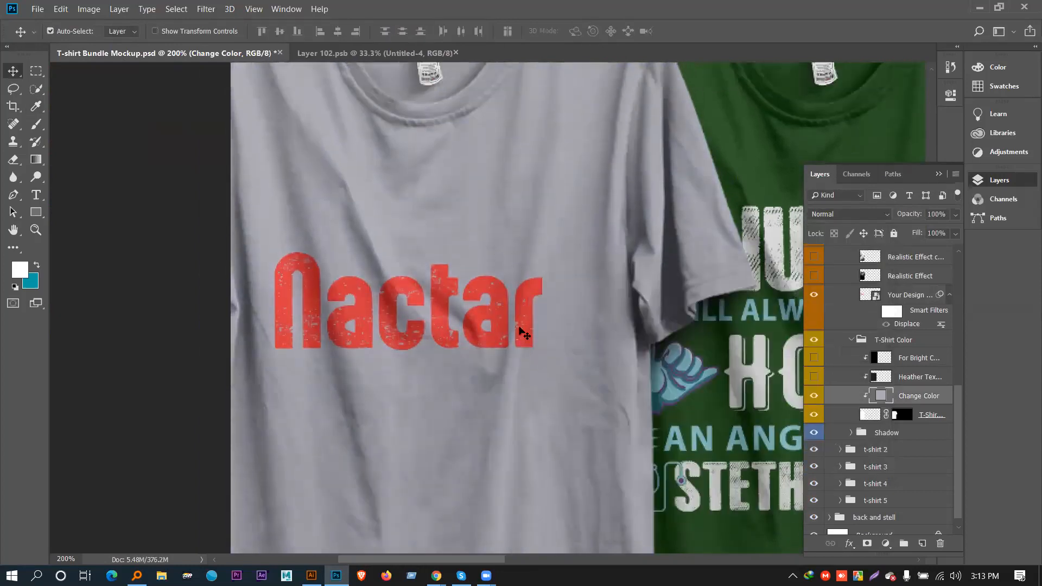
{"action": "scroll", "coordinate": [545, 309], "scroll_direction": "down", "scroll_amount": 3}
{"action": "key", "text": "ctrl+minus"}
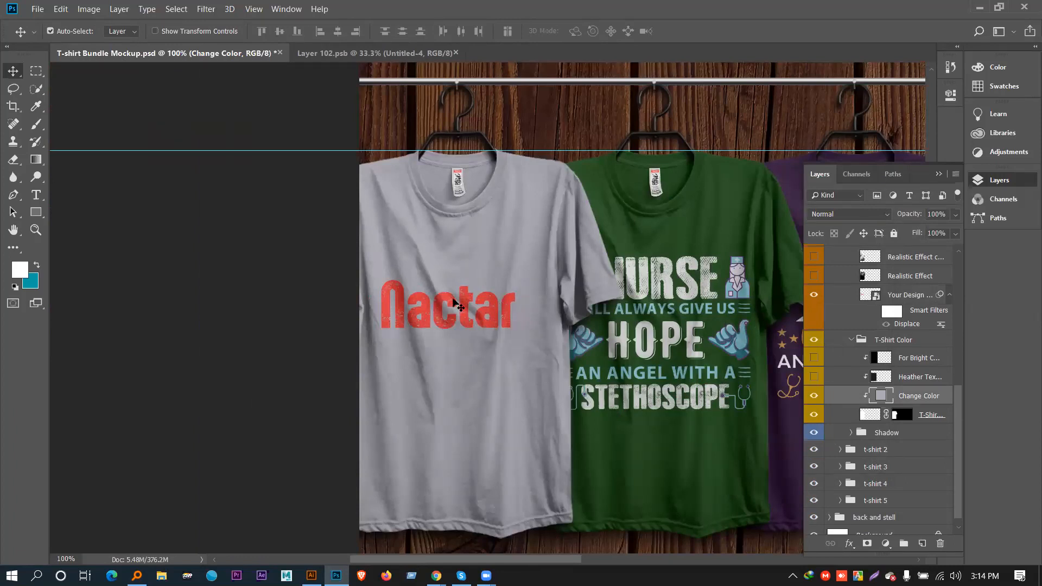
Switch to Chrome and return from the abstract grunge surface texture page to Freepik's "grunge texture textures" search results
{"action": "left_click", "coordinate": [436, 575]}
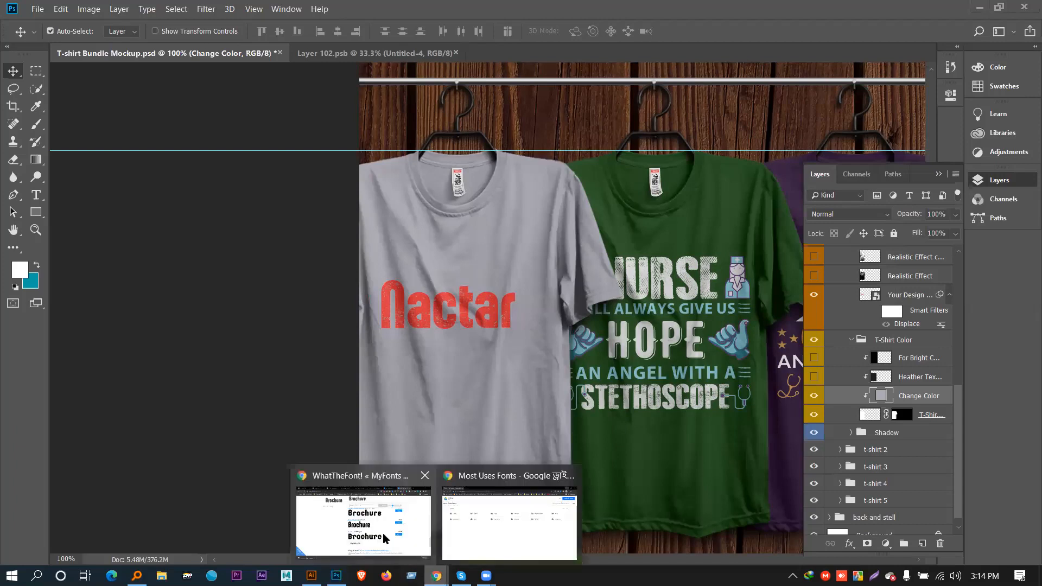
{"action": "left_click", "coordinate": [388, 529]}
{"action": "left_click", "coordinate": [586, 6]}
{"action": "left_click", "coordinate": [510, 10]}
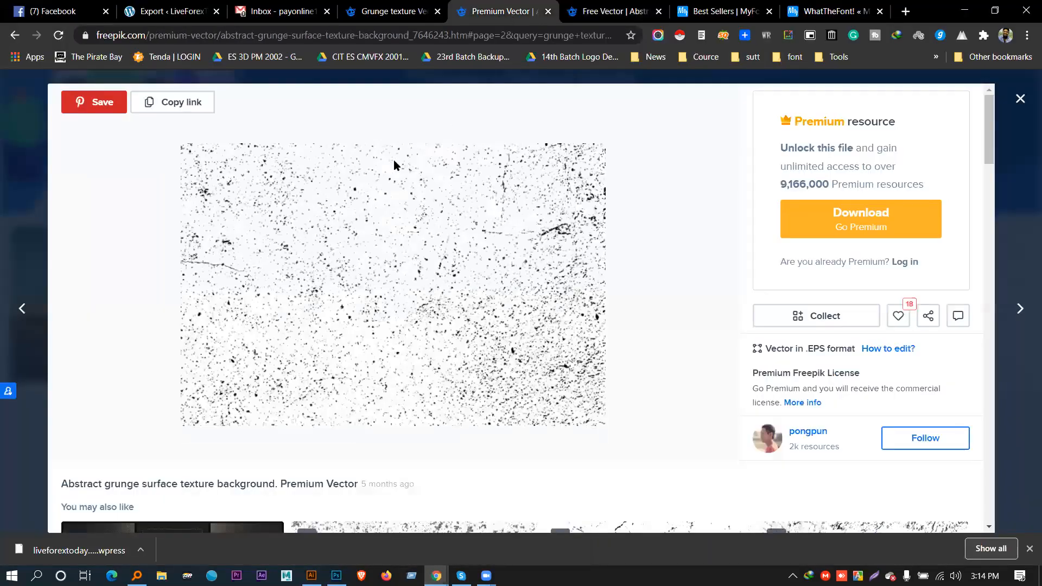
{"action": "left_click", "coordinate": [16, 103]}
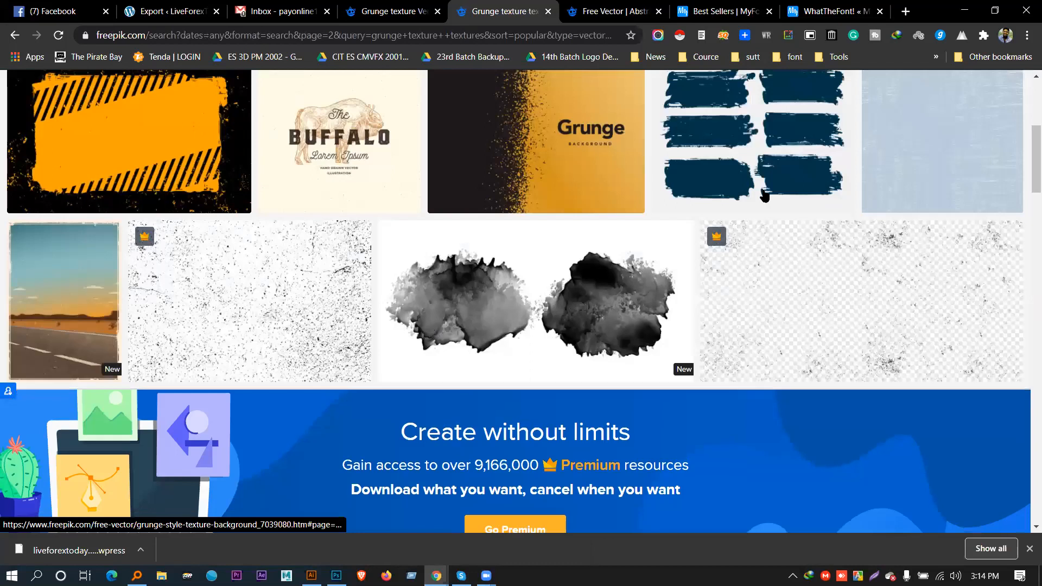
{"action": "scroll", "coordinate": [762, 194], "scroll_direction": "up", "scroll_amount": 5}
{"action": "left_click", "coordinate": [378, 34]}
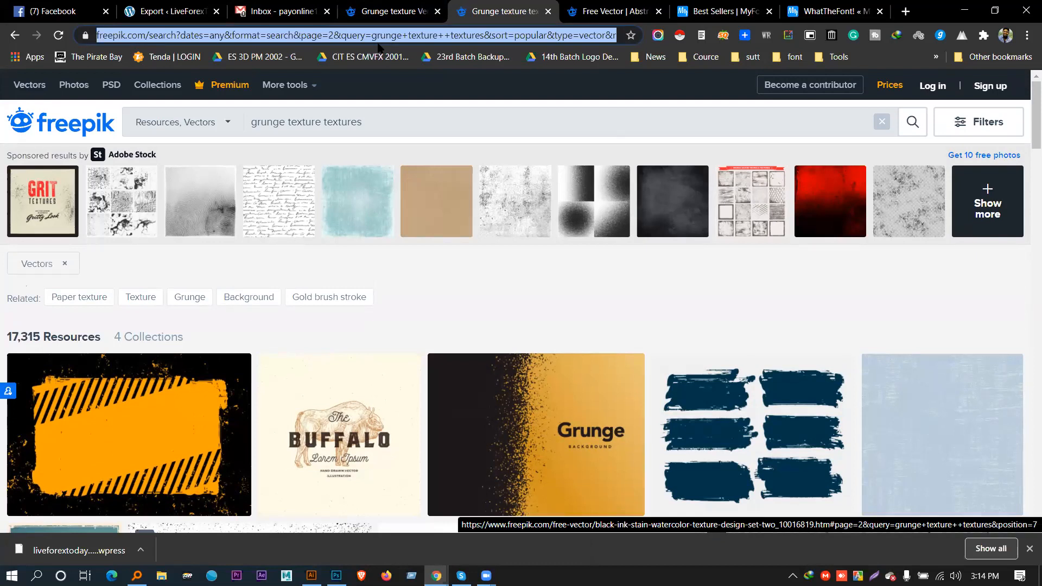
{"action": "left_click", "coordinate": [558, 429]}
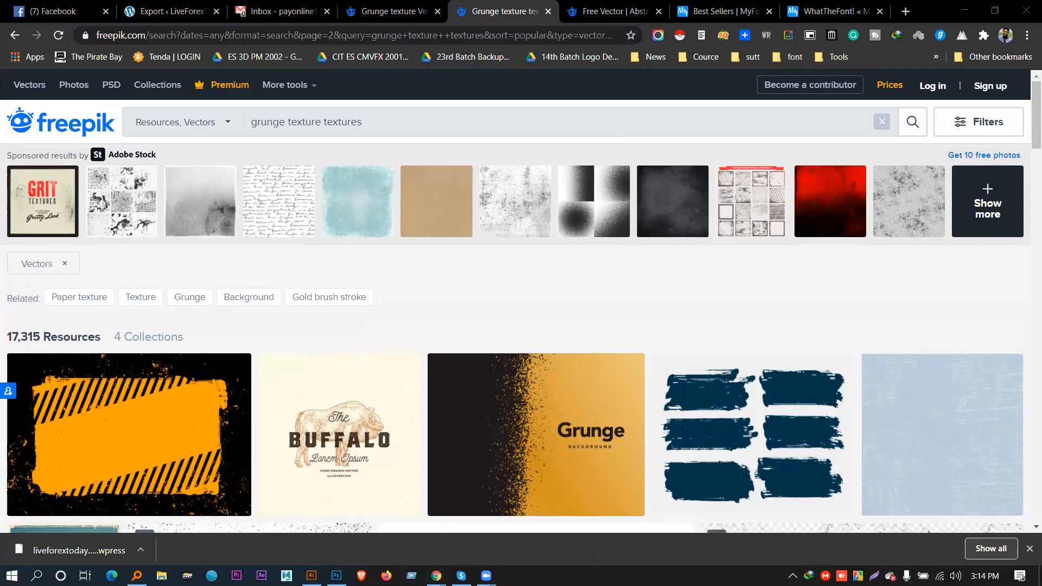
Look through the other open browser tabs, ending on the MyFonts Best Sellers page
{"action": "left_click", "coordinate": [57, 11]}
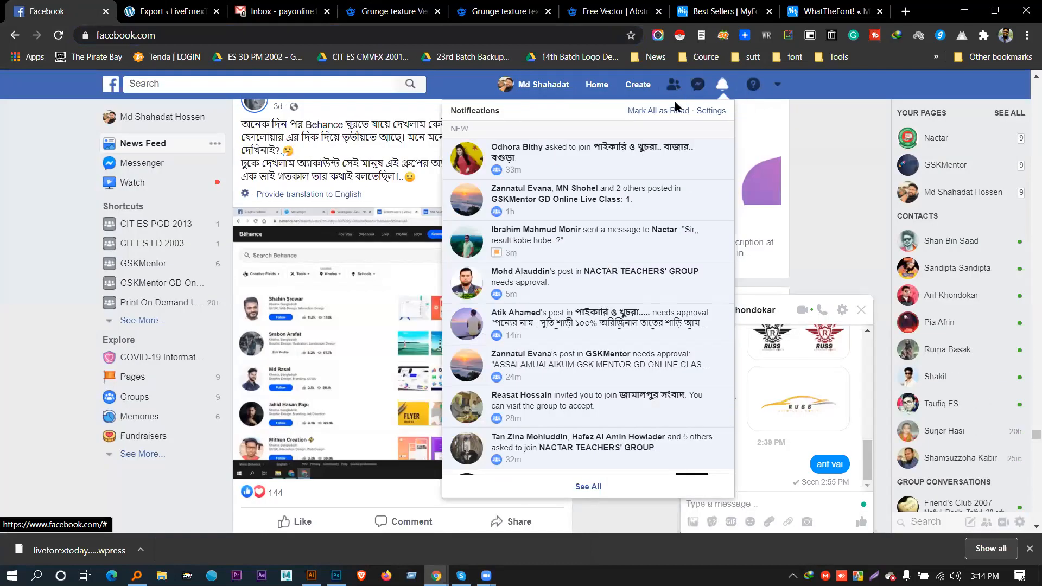
{"action": "left_click", "coordinate": [607, 11]}
{"action": "left_click", "coordinate": [717, 11]}
Switch to Photoshop and close the T-shirt Bundle Mockup and Layer 102 documents
{"action": "key", "text": "alt+Tab"}
{"action": "key", "text": "alt+Tab"}
{"action": "scroll", "coordinate": [336, 336], "scroll_direction": "down", "scroll_amount": 2}
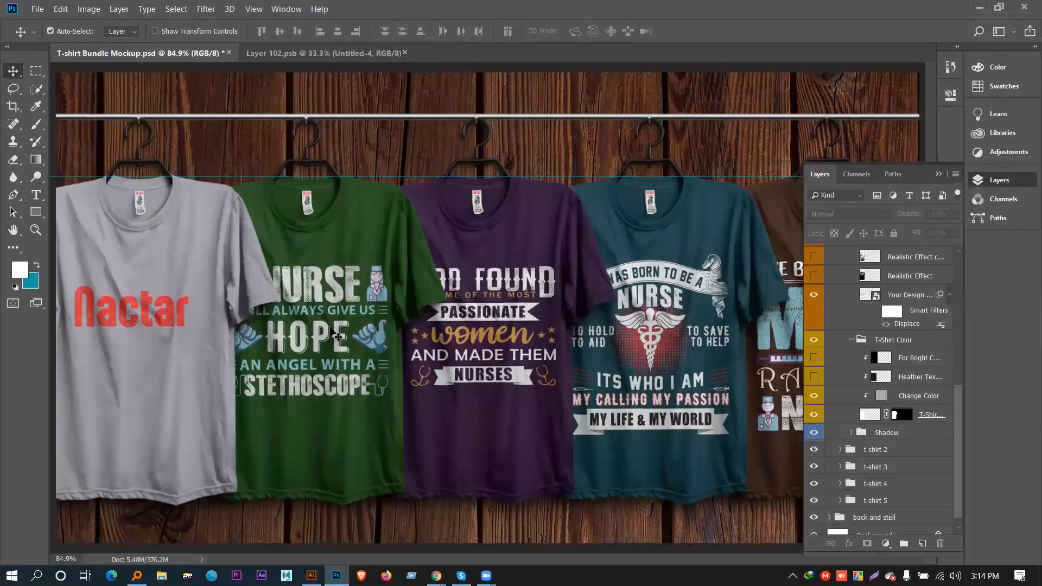
{"action": "left_click", "coordinate": [229, 54]}
{"action": "left_click", "coordinate": [537, 225]}
{"action": "left_click", "coordinate": [216, 53]}
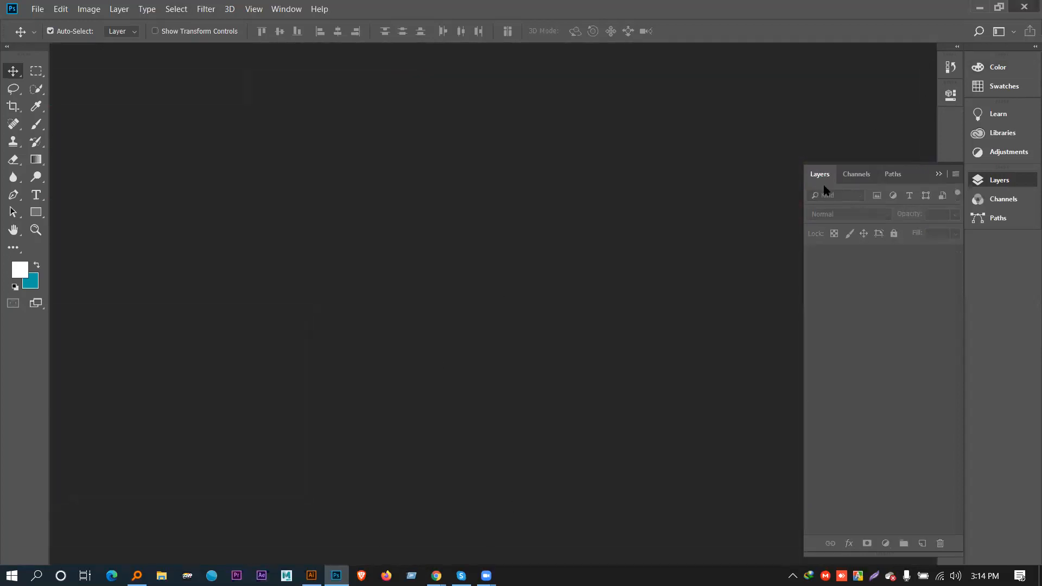
Return to Chrome and read the description beneath the MyFonts Best Sellers heading, highlighting its words
{"action": "key", "text": "alt+Tab"}
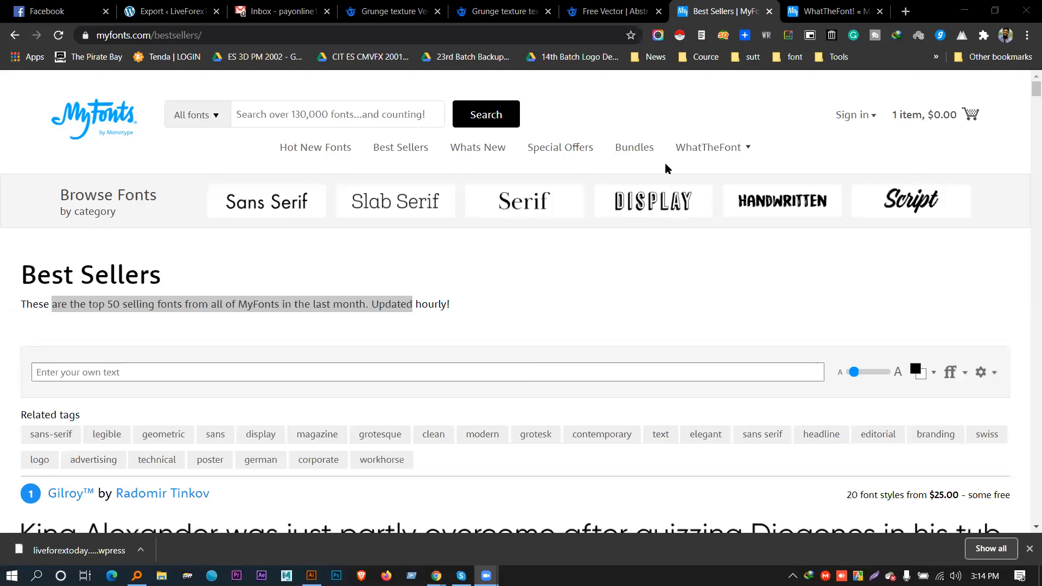
{"action": "left_click_drag", "start_coordinate": [412, 304], "coordinate": [56, 307]}
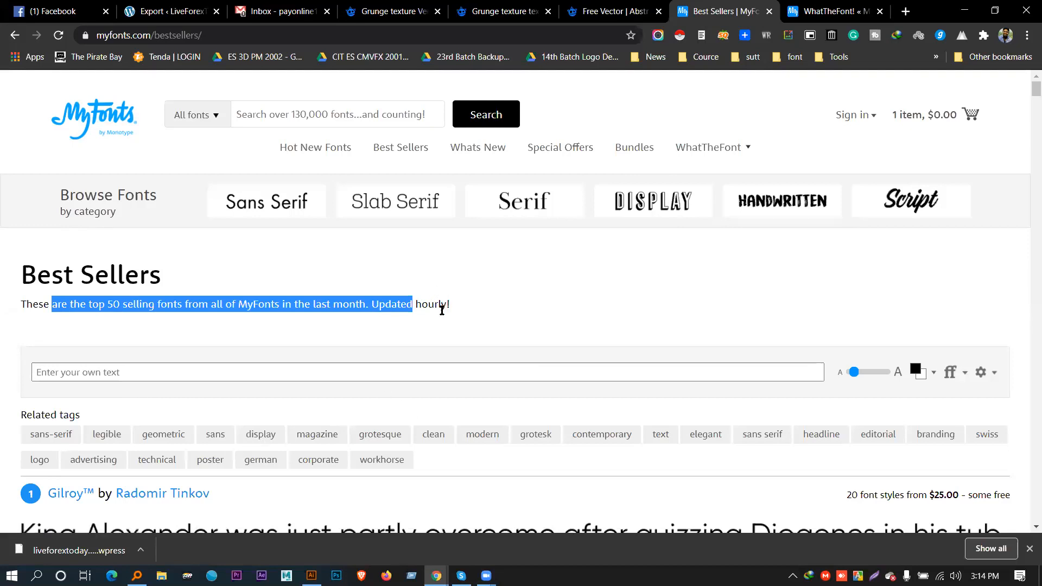
{"action": "left_click_drag", "start_coordinate": [413, 302], "coordinate": [47, 288]}
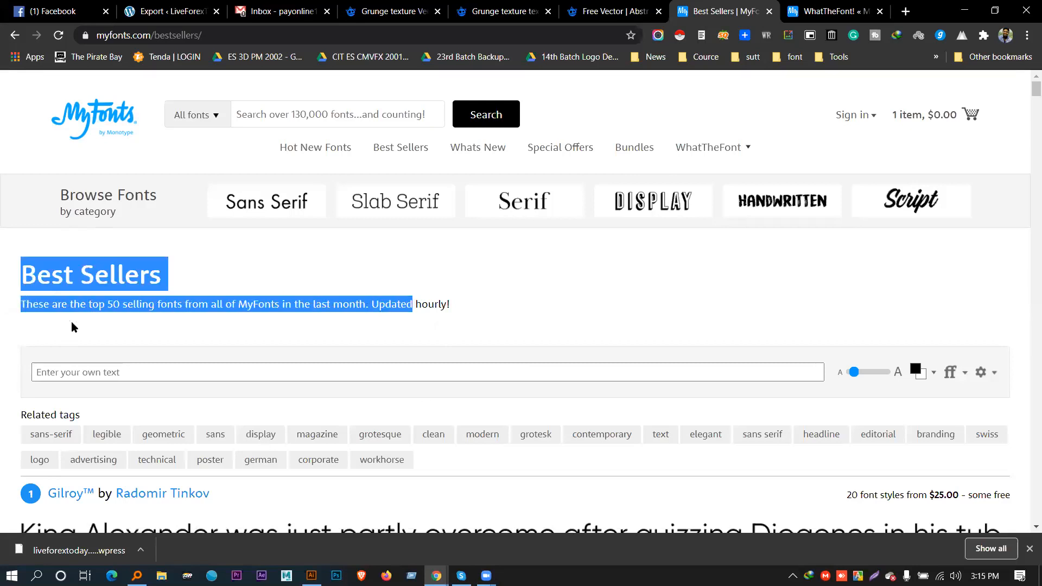
{"action": "left_click", "coordinate": [142, 283]}
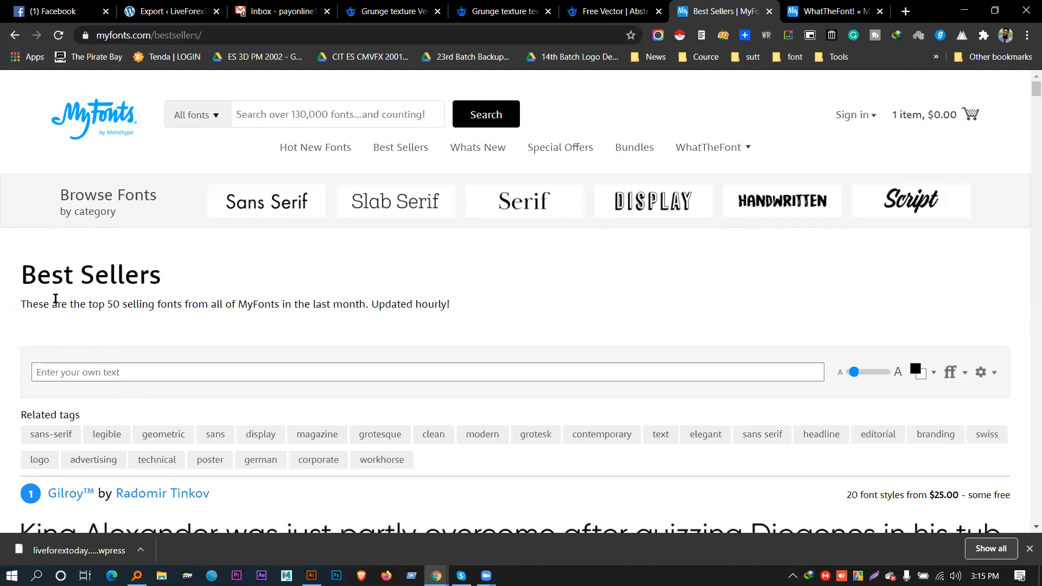
{"action": "mouse_move", "coordinate": [53, 300]}
{"action": "left_mouse_down"}
{"action": "mouse_move", "coordinate": [411, 305]}
{"action": "mouse_move", "coordinate": [24, 306]}
{"action": "mouse_move", "coordinate": [56, 305]}
{"action": "left_mouse_up"}
{"action": "double_click", "coordinate": [408, 305]}
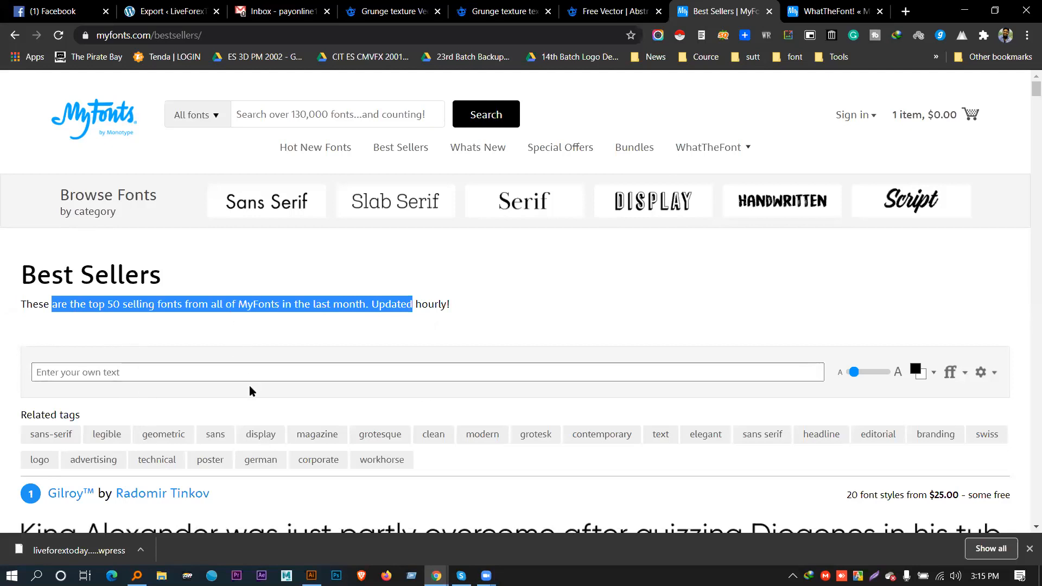
{"action": "double_click", "coordinate": [375, 302]}
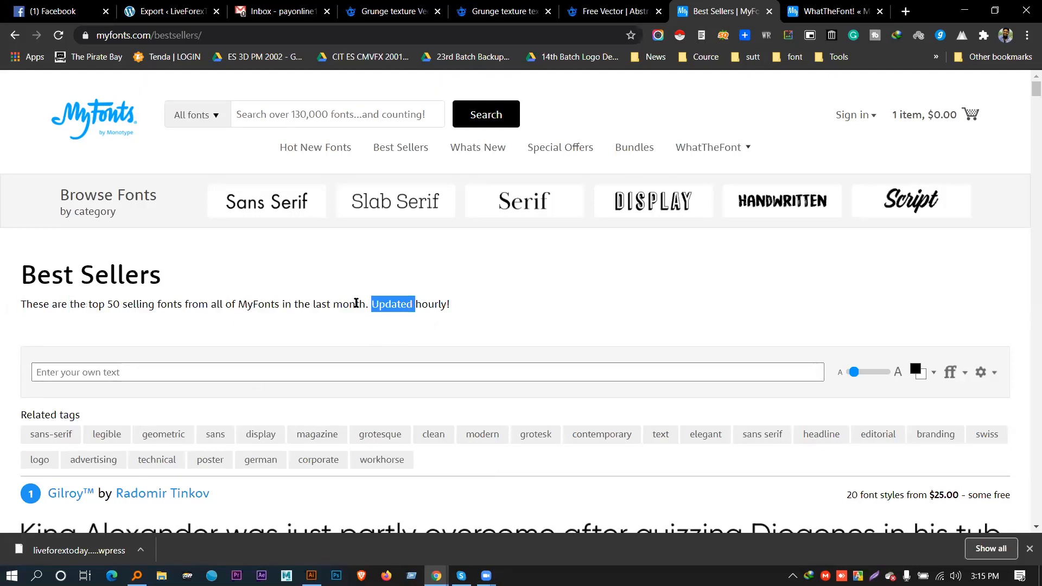
{"action": "double_click", "coordinate": [324, 305]}
Open Shutterstock in a new browser tab and search its images for "mockup"
{"action": "left_click", "coordinate": [905, 11]}
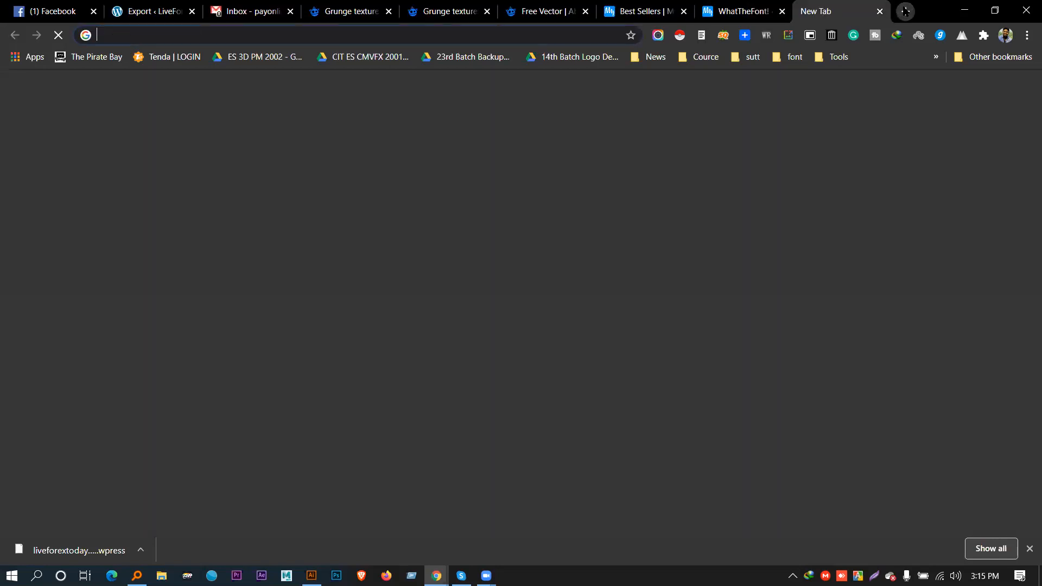
{"action": "type", "text": "sh"}
{"action": "key", "text": "Return"}
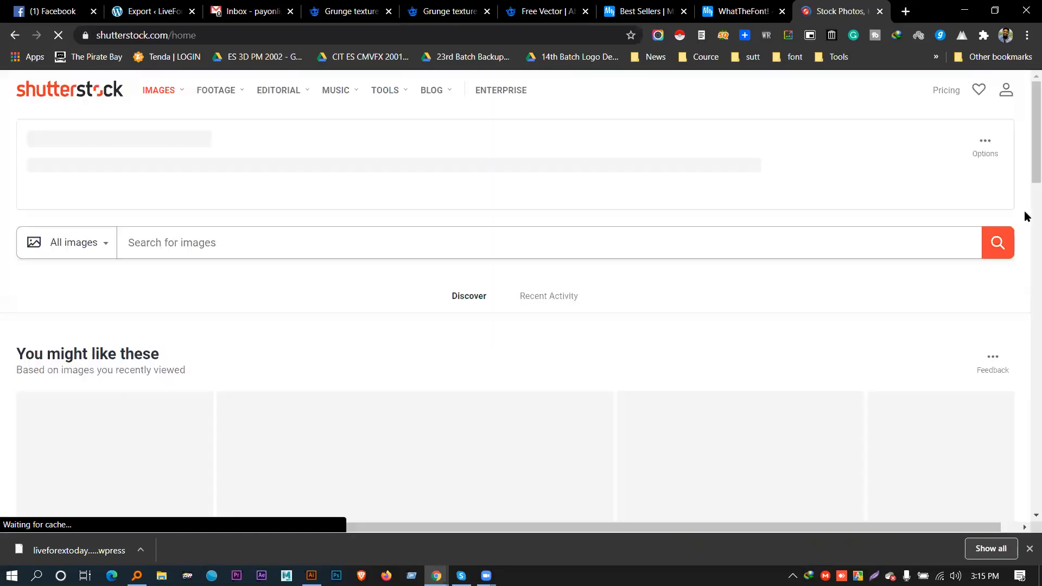
{"action": "left_click", "coordinate": [432, 248]}
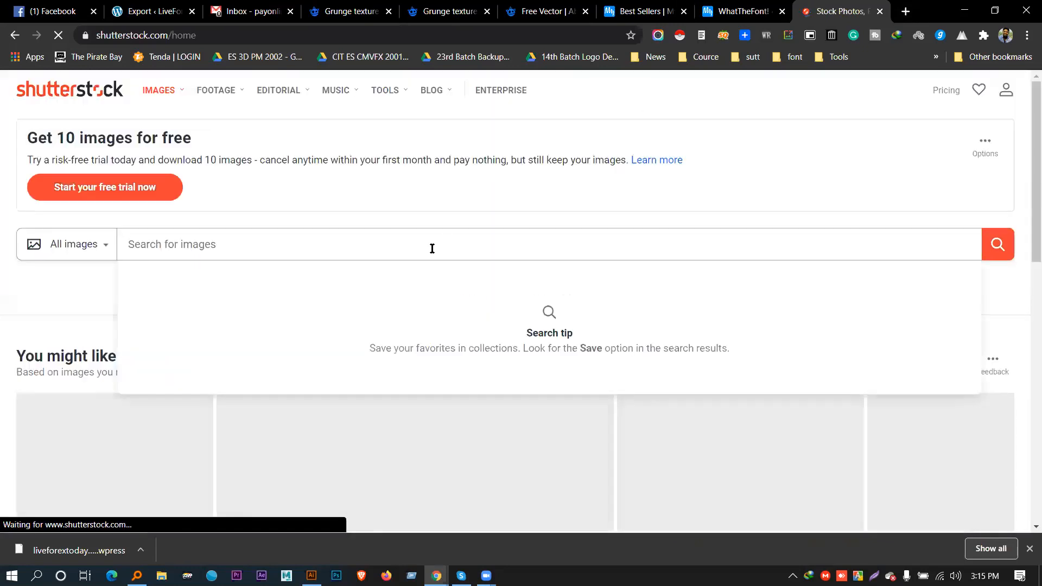
{"action": "type", "text": "mockup"}
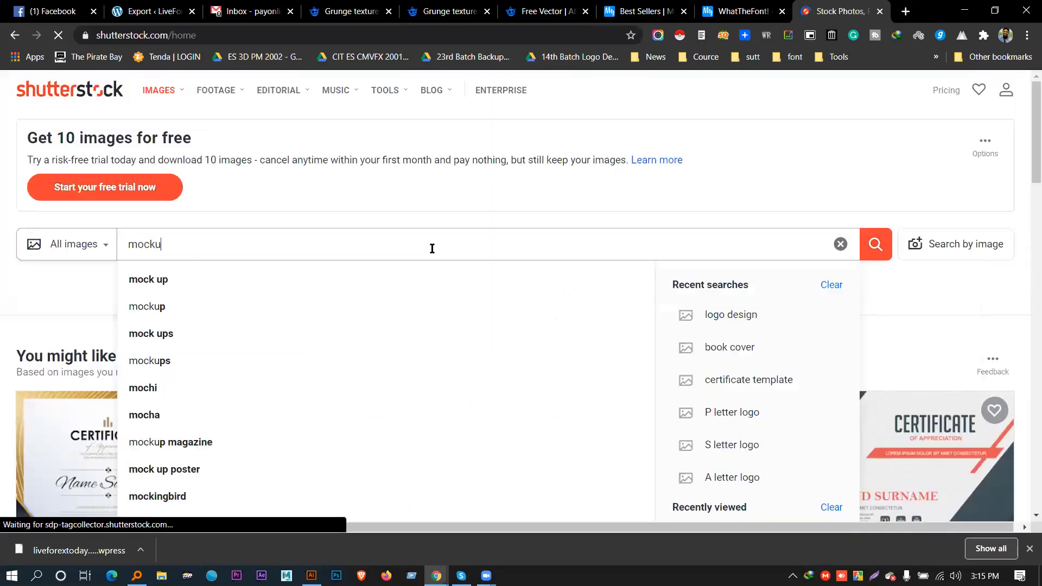
{"action": "key", "text": "Return"}
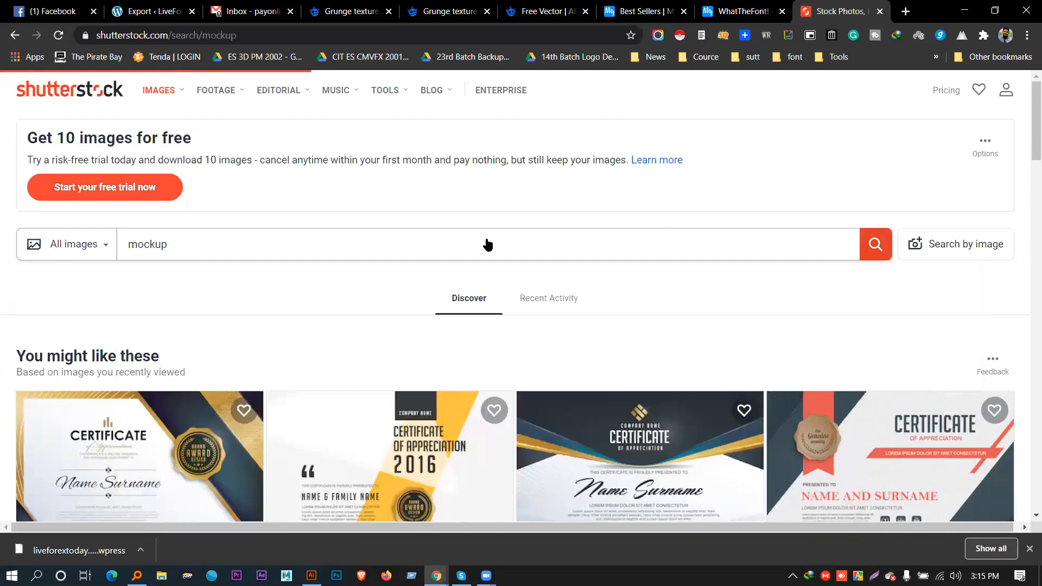
Browse the mockup results and open the A3 half-fold brochure blank white template in a new tab
{"action": "scroll", "coordinate": [356, 344], "scroll_direction": "down", "scroll_amount": 3}
{"action": "scroll", "coordinate": [434, 351], "scroll_direction": "up", "scroll_amount": 3}
{"action": "scroll", "coordinate": [434, 352], "scroll_direction": "down", "scroll_amount": 2}
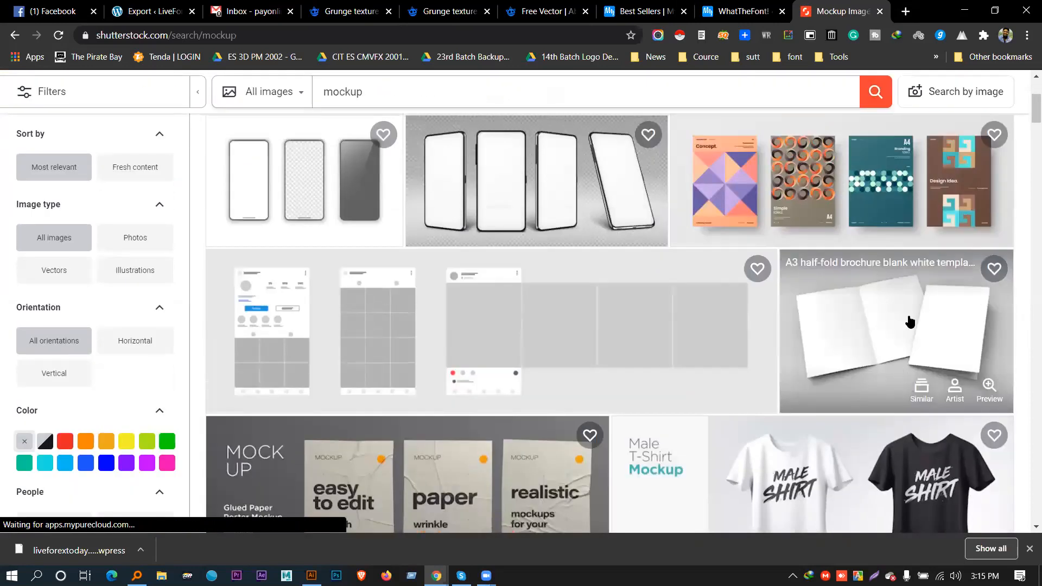
{"action": "middle_click", "coordinate": [910, 321]}
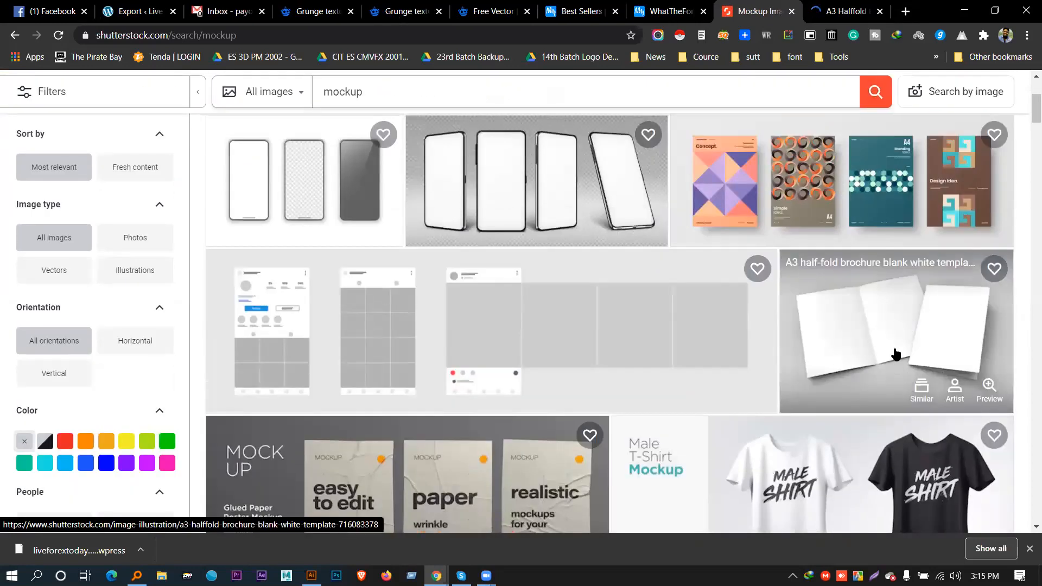
{"action": "scroll", "coordinate": [895, 347], "scroll_direction": "down", "scroll_amount": 1}
{"action": "left_click", "coordinate": [845, 10]}
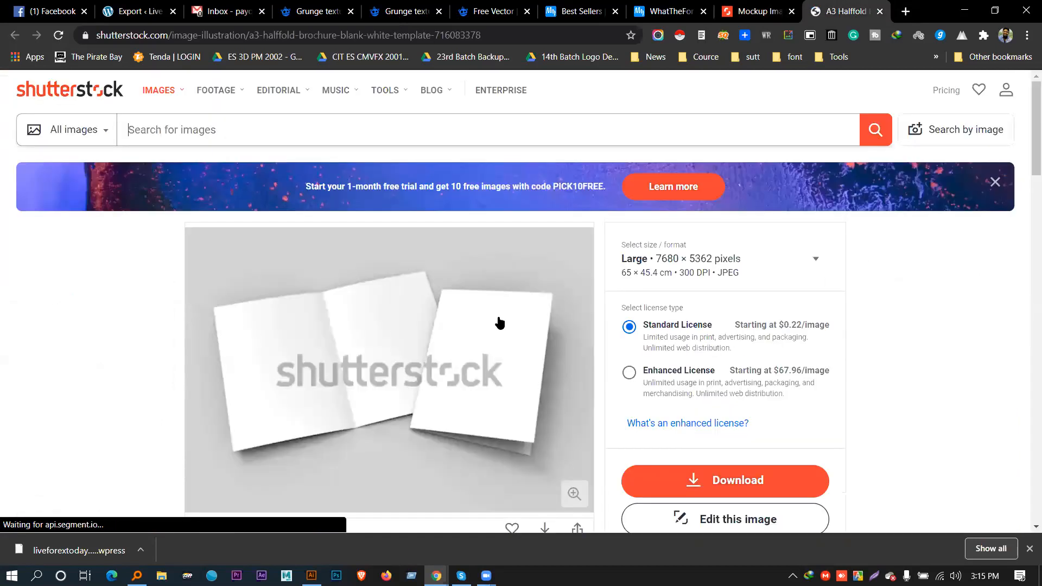
Examine the brochure template's preview, related keywords and similar images, and close its page
{"action": "scroll", "coordinate": [471, 309], "scroll_direction": "down", "scroll_amount": 1}
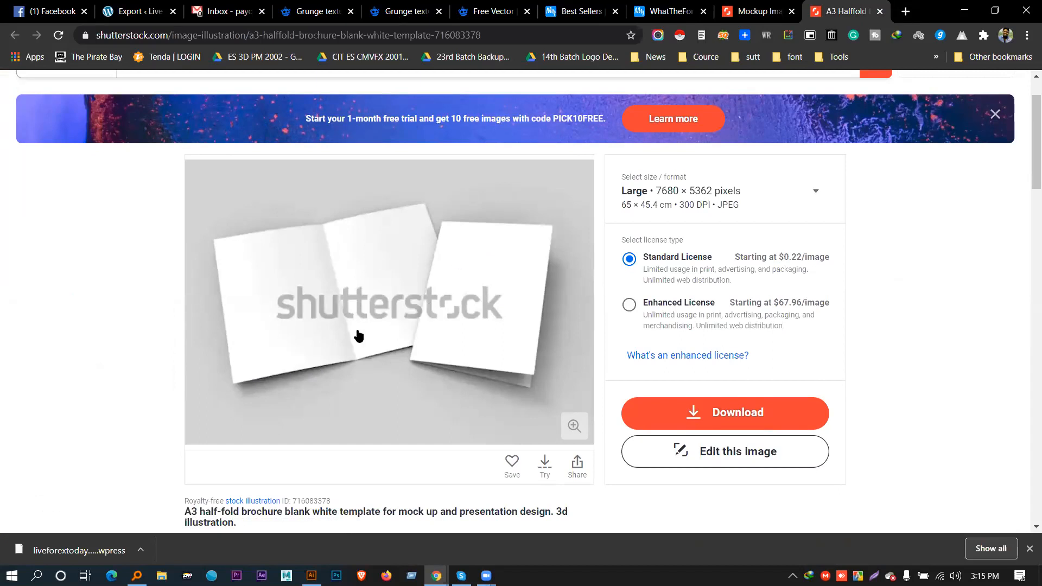
{"action": "scroll", "coordinate": [347, 320], "scroll_direction": "down", "scroll_amount": 3}
{"action": "scroll", "coordinate": [347, 353], "scroll_direction": "up", "scroll_amount": 4}
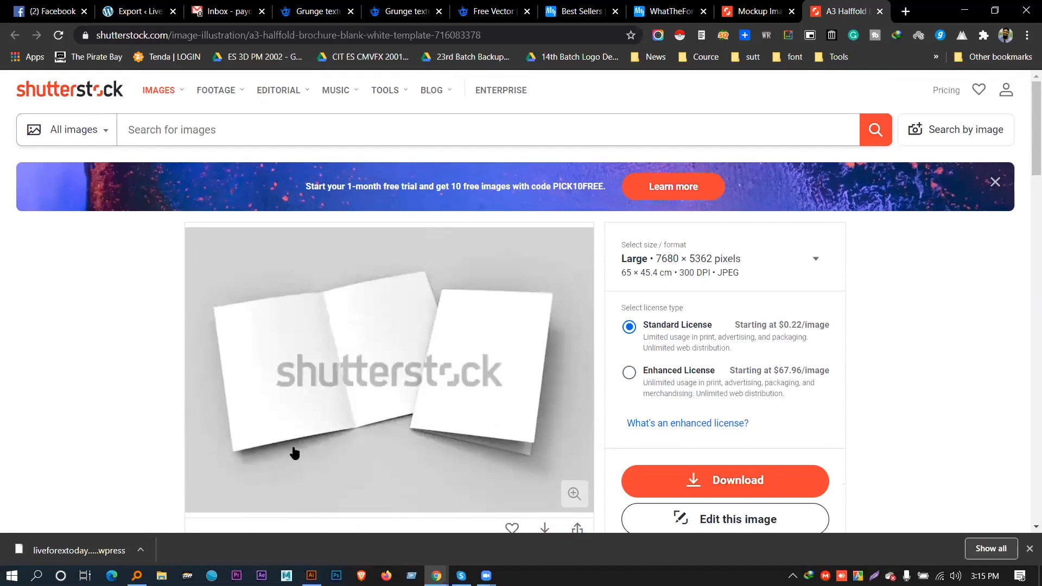
{"action": "scroll", "coordinate": [444, 314], "scroll_direction": "down", "scroll_amount": 3}
{"action": "scroll", "coordinate": [449, 316], "scroll_direction": "down", "scroll_amount": 4}
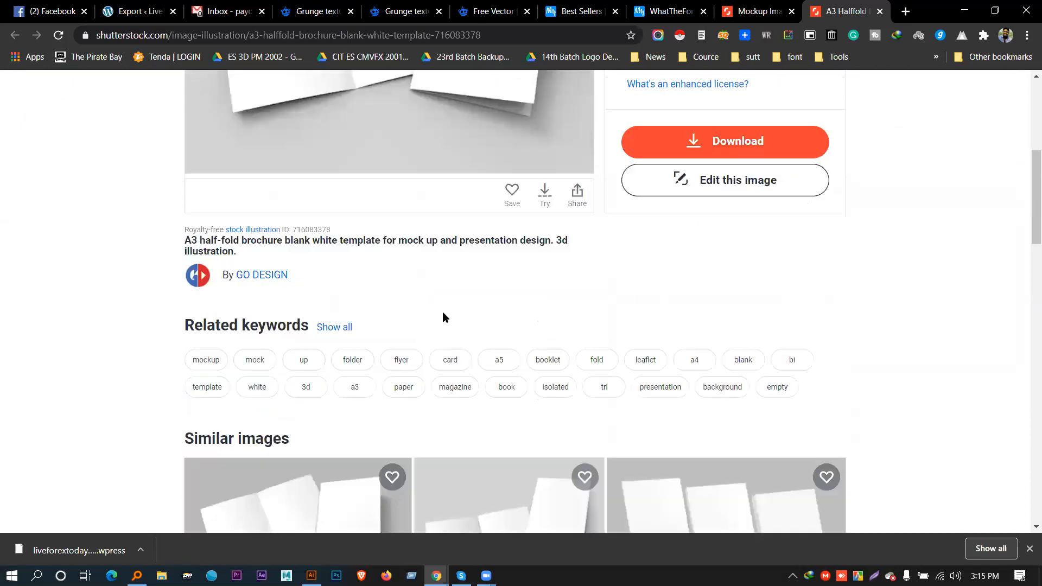
{"action": "scroll", "coordinate": [423, 270], "scroll_direction": "down", "scroll_amount": 4}
{"action": "scroll", "coordinate": [450, 372], "scroll_direction": "down", "scroll_amount": 10}
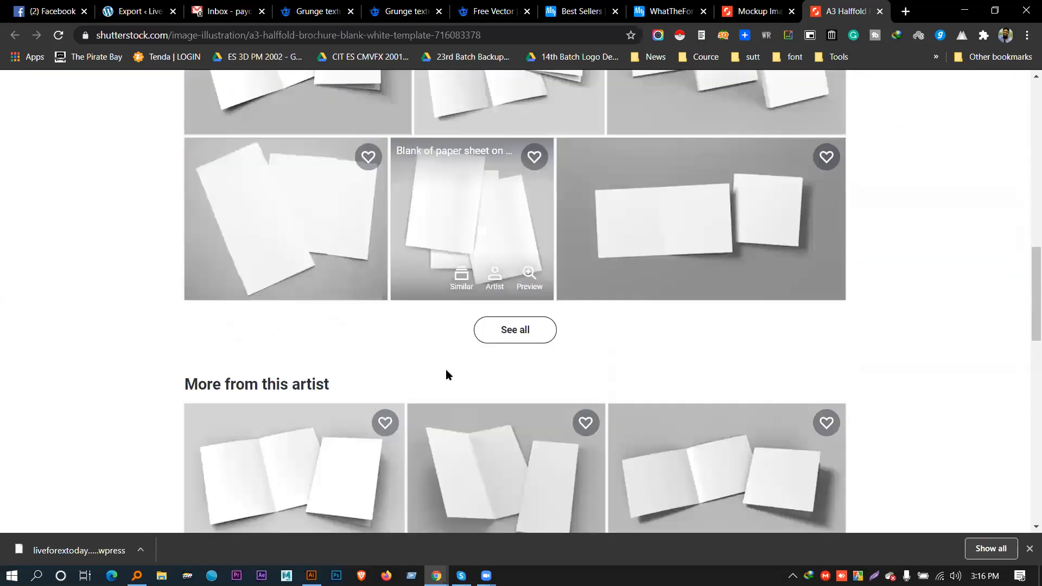
{"action": "scroll", "coordinate": [412, 372], "scroll_direction": "down", "scroll_amount": 10}
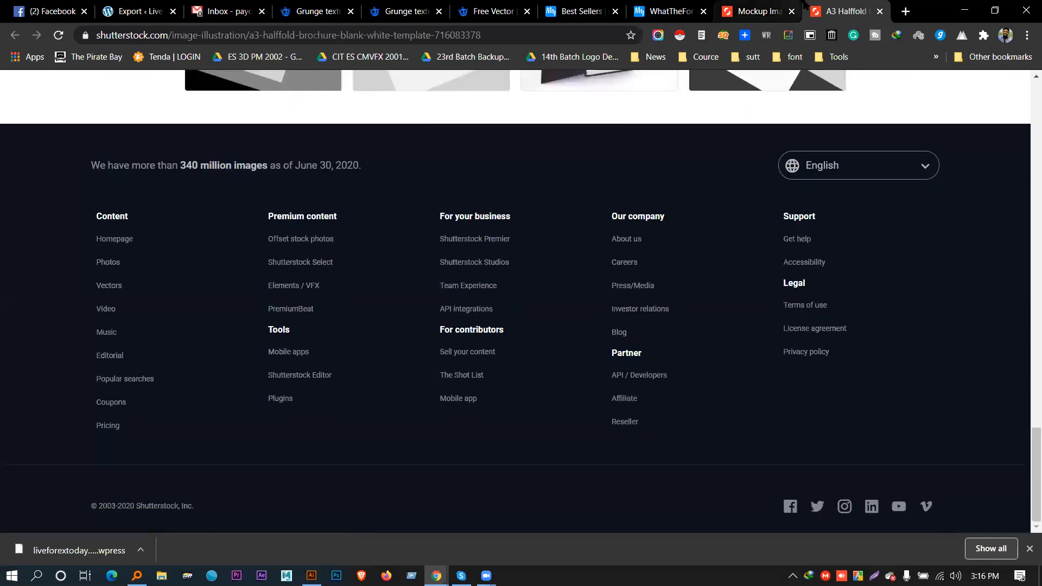
{"action": "middle_click", "coordinate": [808, 6]}
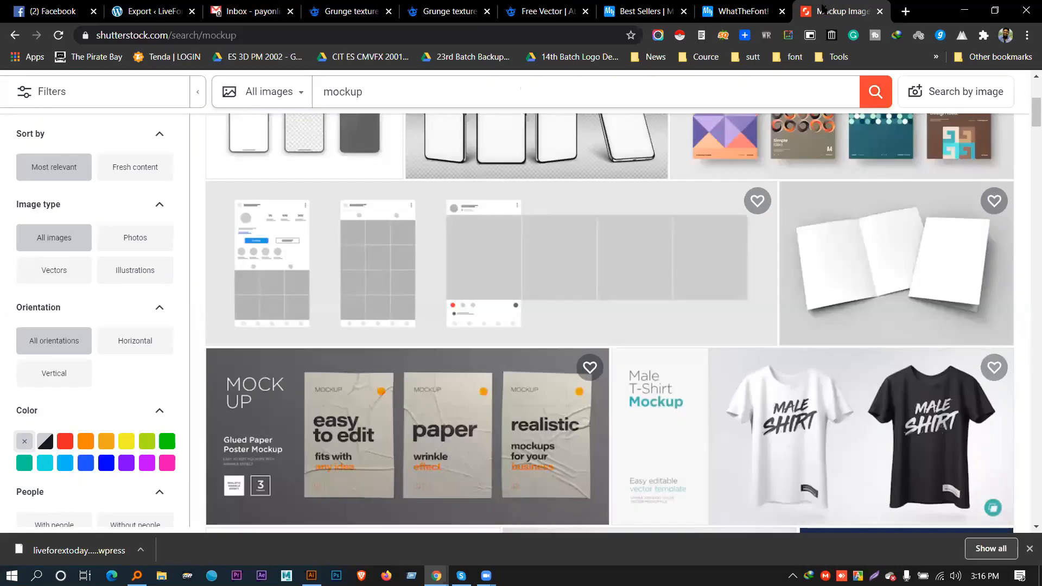
Switch to Illustrator, delete the grunge texture group from the Nactar text's opacity mask and exit mask editing
{"action": "left_click", "coordinate": [311, 575]}
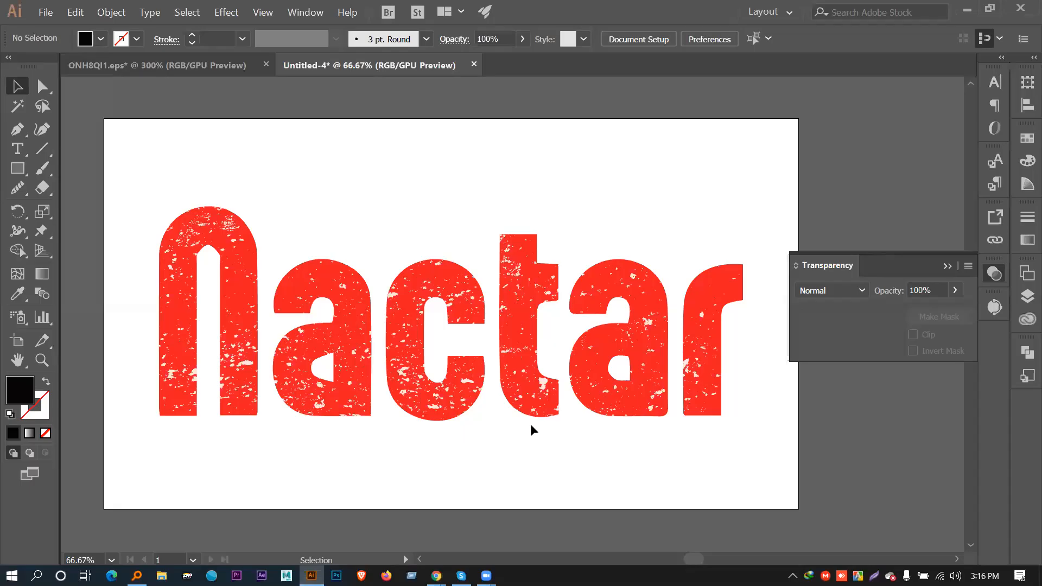
{"action": "left_click", "coordinate": [521, 320]}
{"action": "key", "text": "ctrl+shift+a"}
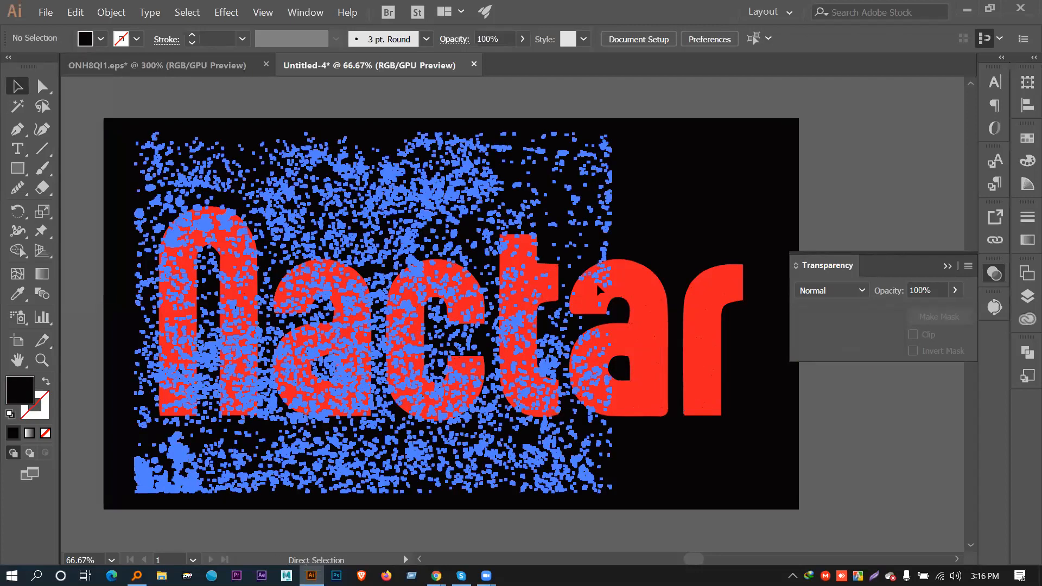
{"action": "left_click", "coordinate": [596, 285]}
{"action": "left_click_drag", "start_coordinate": [556, 281], "coordinate": [600, 281]}
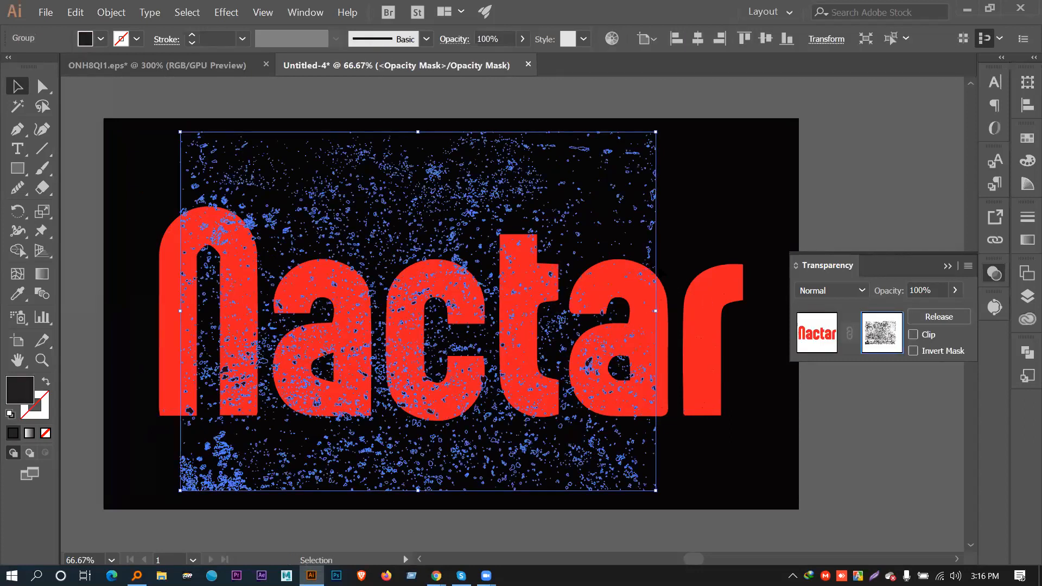
{"action": "key", "text": "Delete"}
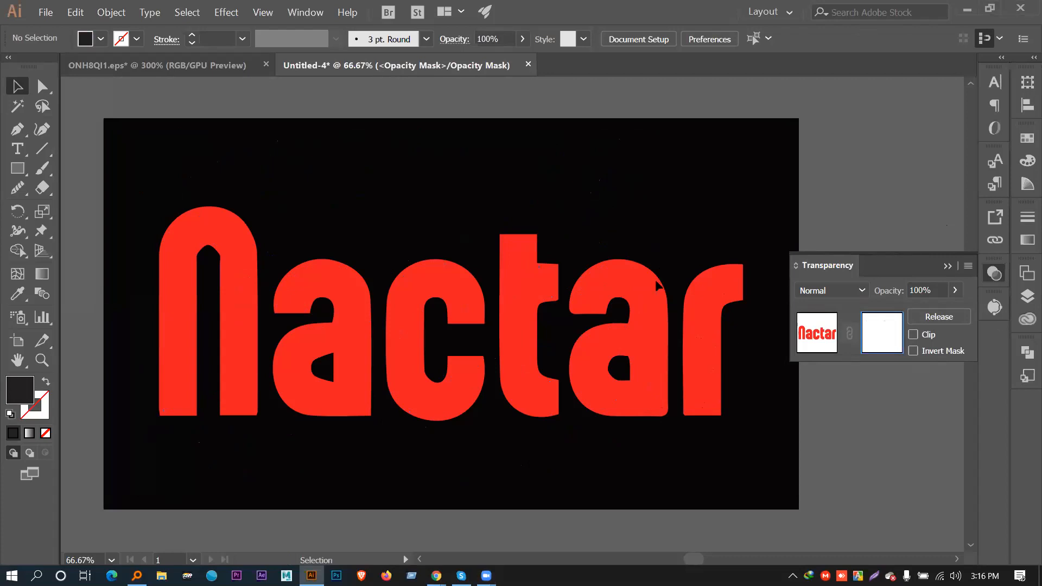
{"action": "left_click", "coordinate": [812, 332]}
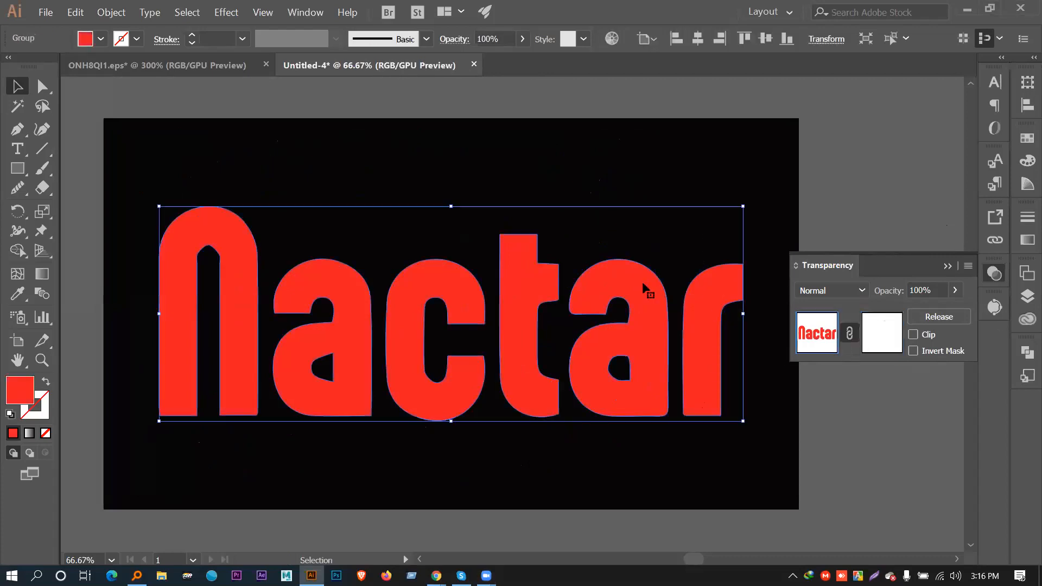
Duplicate the Nactar text above the artboard and select the original text on the artboard
{"action": "key", "text": "ctrl+minus"}
{"action": "key", "text": "ctrl+minus"}
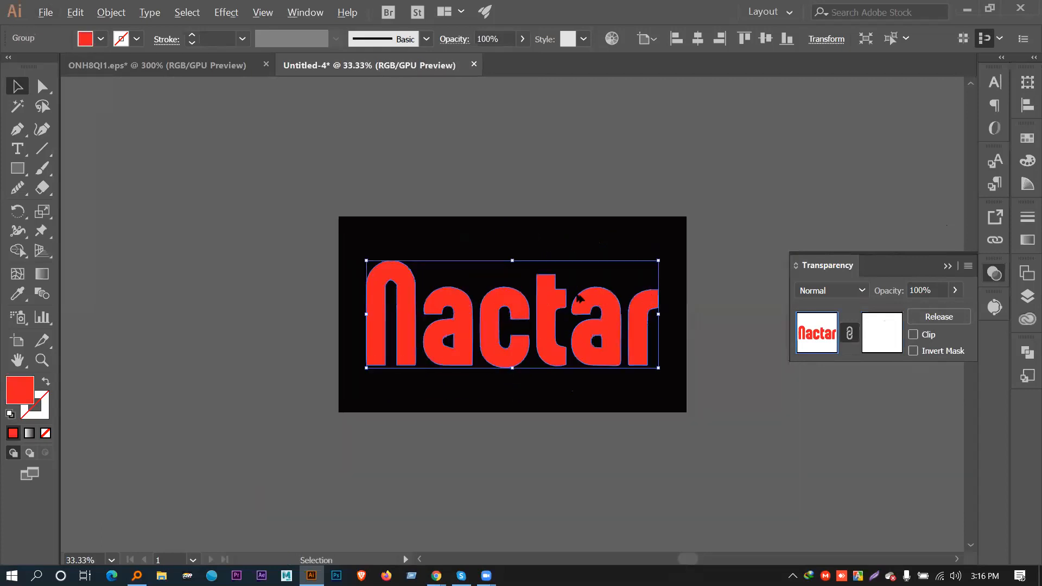
{"action": "left_click_drag", "start_coordinate": [597, 295], "coordinate": [599, 112], "text": "alt"}
{"action": "left_click", "coordinate": [629, 206]}
{"action": "left_click", "coordinate": [638, 299]}
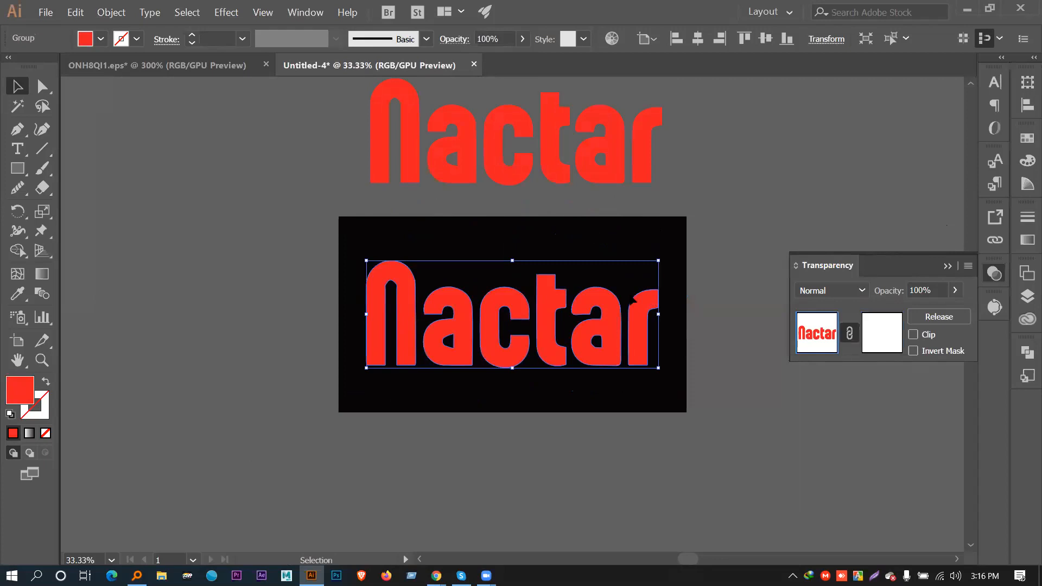
Delete the original Nactar text on the artboard and its duplicate above it
{"action": "key", "text": "Delete"}
{"action": "left_click", "coordinate": [600, 164]}
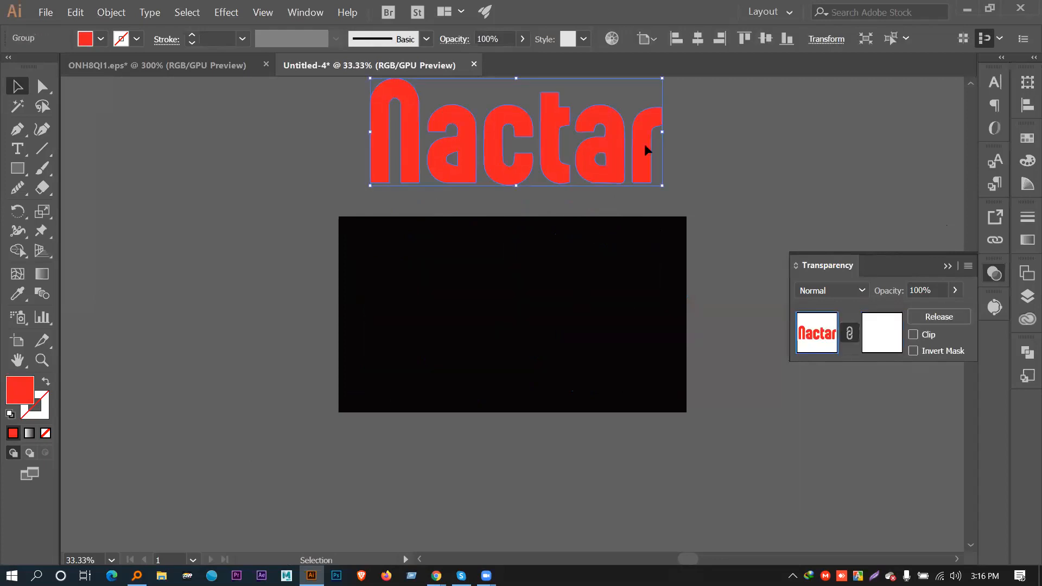
{"action": "key", "text": "Delete"}
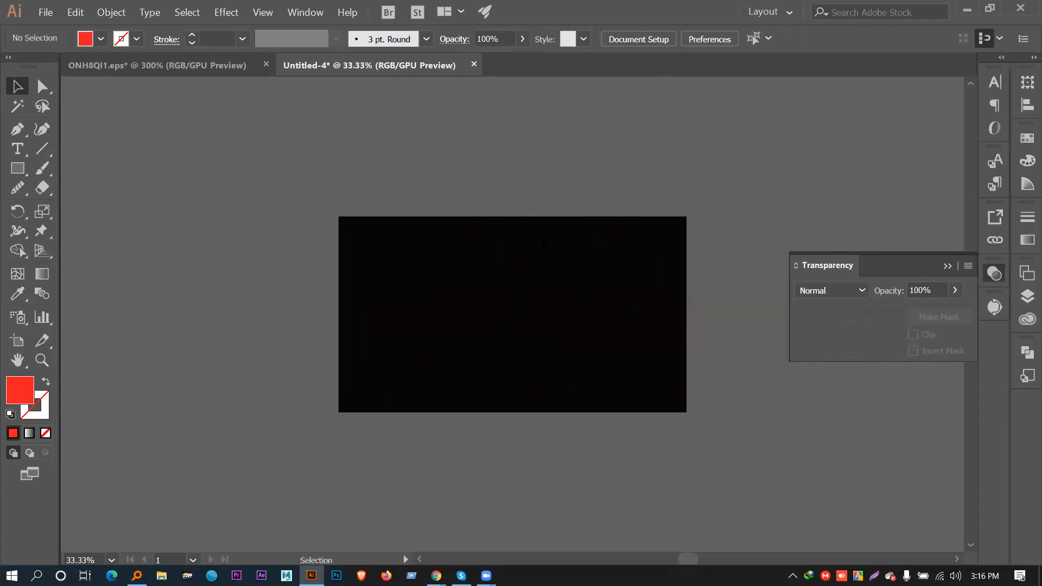
Add the point text NACTAR in the Butterfly font on the black artboard
{"action": "key", "text": "ctrl+0"}
{"action": "key", "text": "ctrl+minus"}
{"action": "key", "text": "space"}
{"action": "left_click_drag", "start_coordinate": [305, 211], "coordinate": [199, 201]}
{"action": "key", "text": "t"}
{"action": "left_click", "coordinate": [228, 281]}
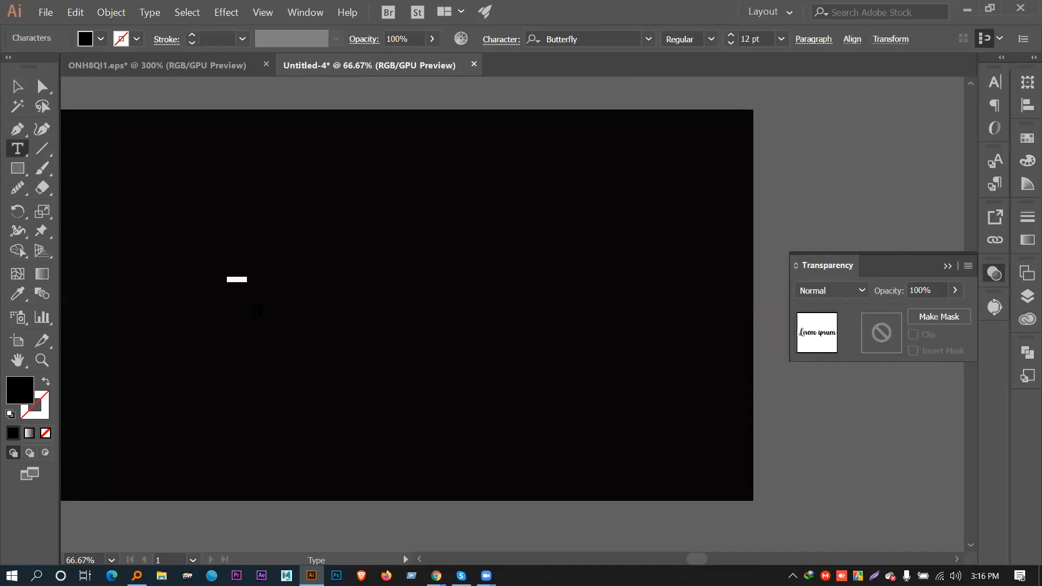
{"action": "type", "text": "S"}
{"action": "key", "text": "BackSpace"}
{"action": "type", "text": "n"}
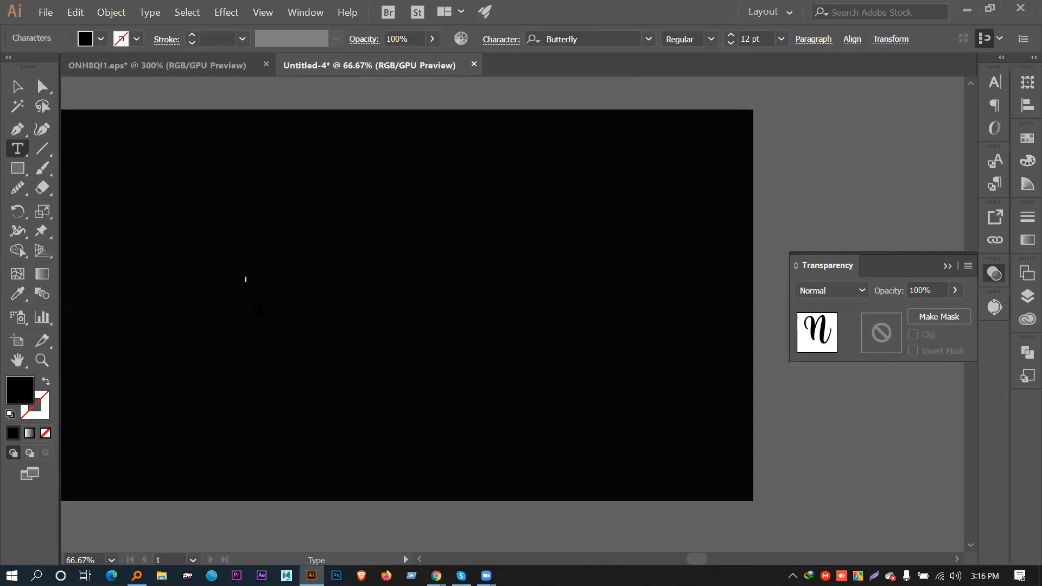
{"action": "key", "text": "Escape"}
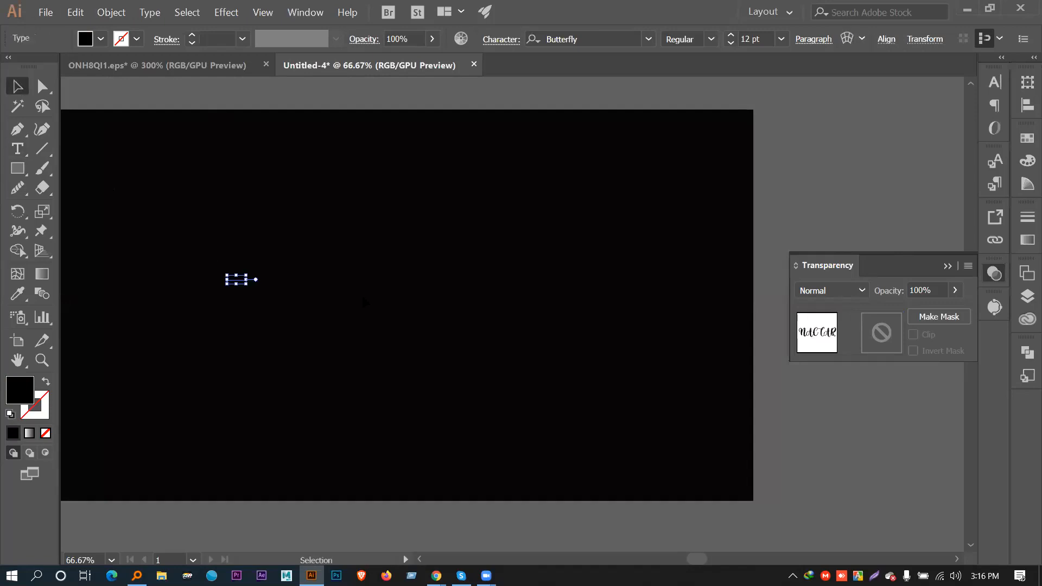
Enlarge the NACTAR text to about 395 pt across the artboard and fill it with red
{"action": "left_click_drag", "start_coordinate": [246, 284], "coordinate": [544, 448]}
{"action": "left_click_drag", "start_coordinate": [470, 256], "coordinate": [619, 266]}
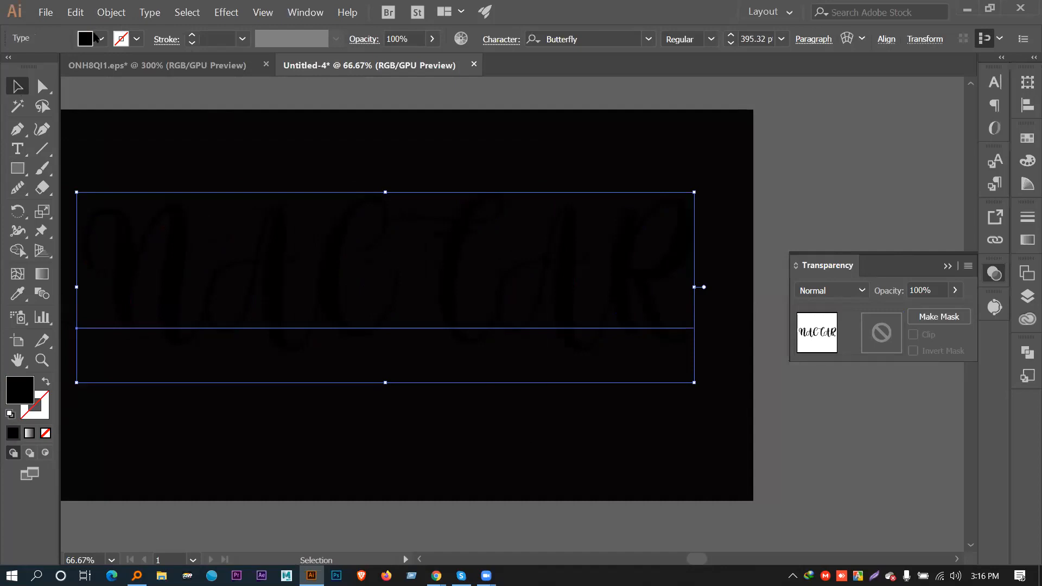
{"action": "left_click", "coordinate": [101, 39]}
{"action": "left_click", "coordinate": [130, 65]}
{"action": "left_click", "coordinate": [327, 115]}
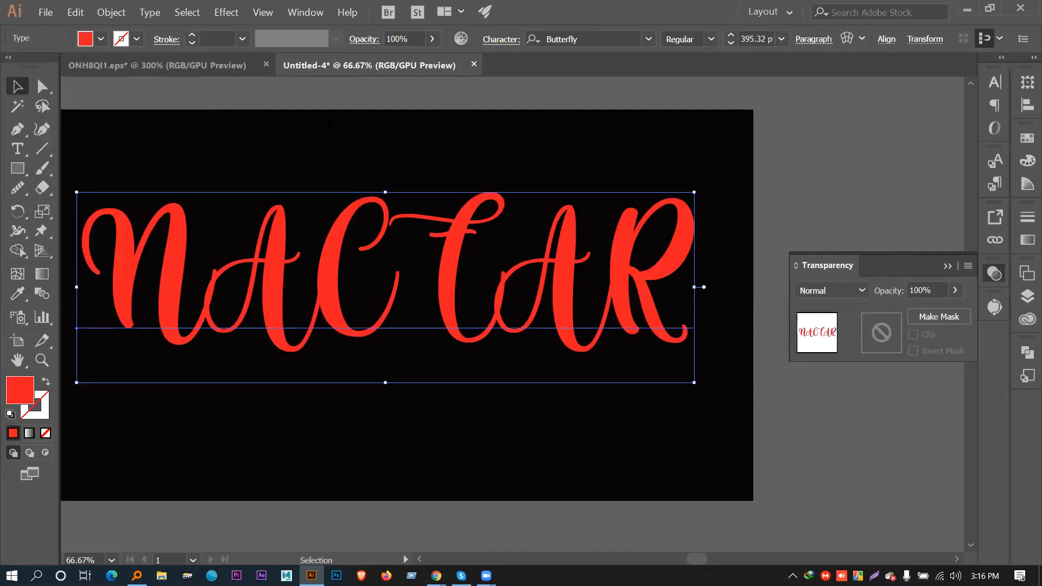
{"action": "left_click", "coordinate": [449, 206]}
{"action": "left_click_drag", "start_coordinate": [443, 262], "coordinate": [525, 260]}
{"action": "left_click_drag", "start_coordinate": [657, 247], "coordinate": [556, 245]}
{"action": "left_click_drag", "start_coordinate": [379, 226], "coordinate": [403, 223]}
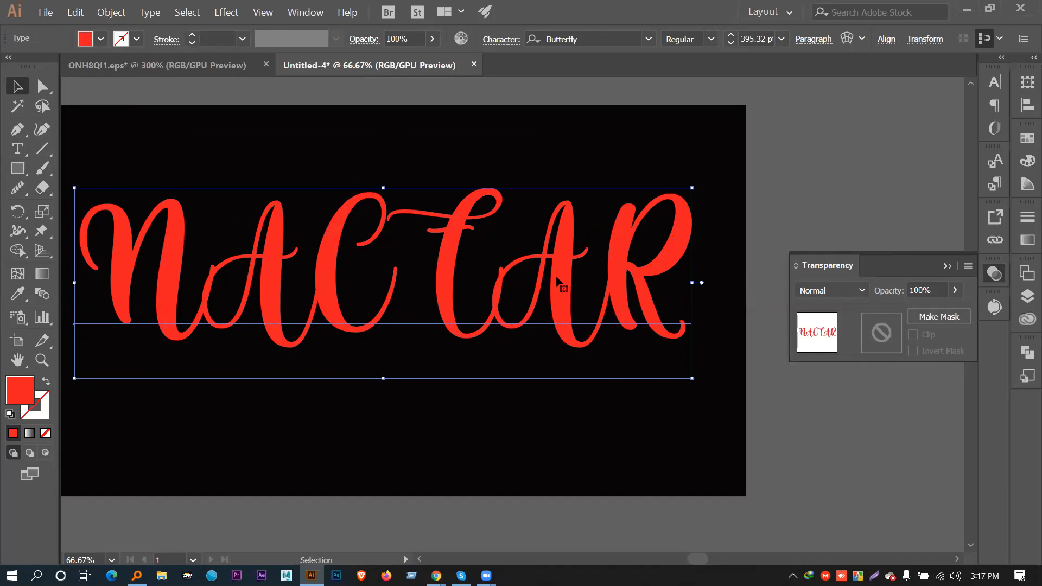
{"action": "left_click", "coordinate": [573, 154]}
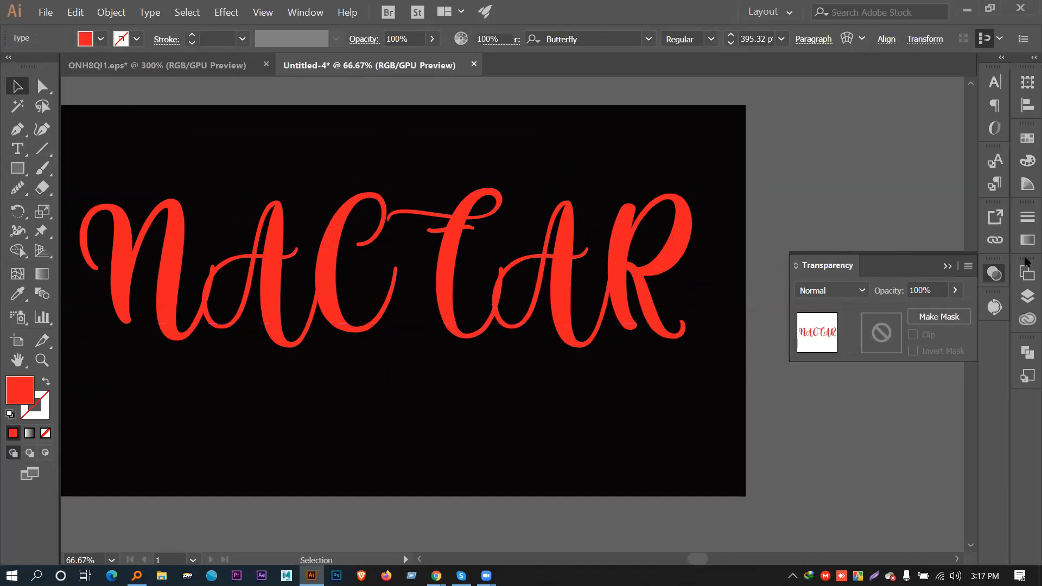
Add an opacity mask to the NACTAR text with clipping turned off
{"action": "left_click", "coordinate": [948, 265]}
{"action": "left_click", "coordinate": [614, 236]}
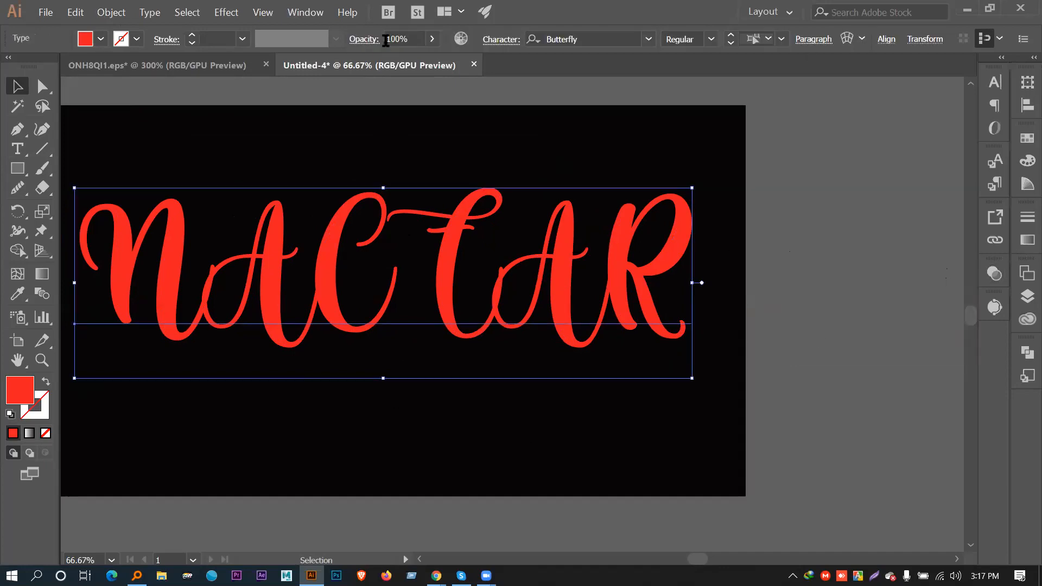
{"action": "left_click", "coordinate": [305, 12]}
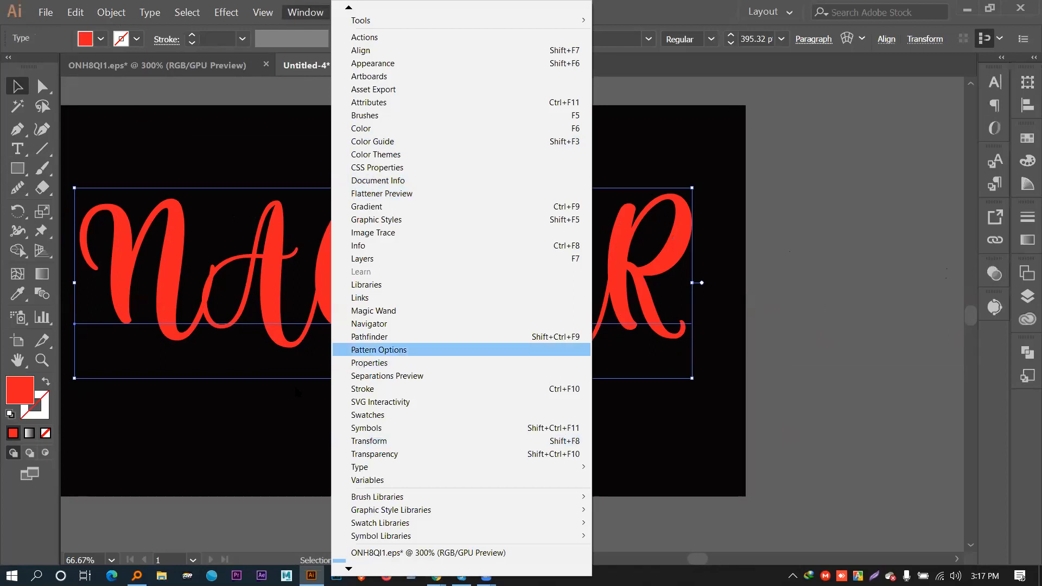
{"action": "left_click", "coordinate": [395, 455]}
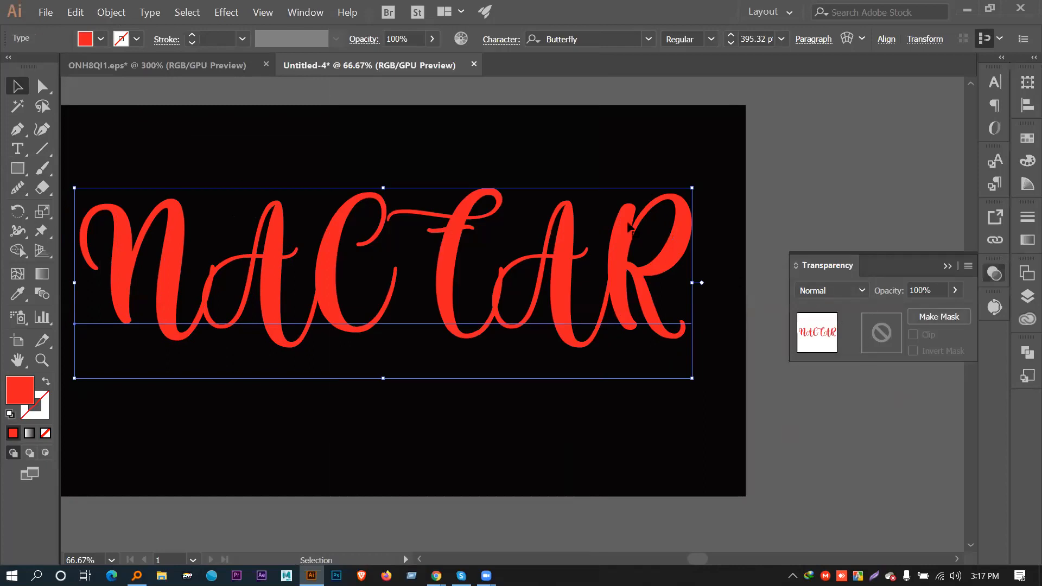
{"action": "double_click", "coordinate": [878, 333]}
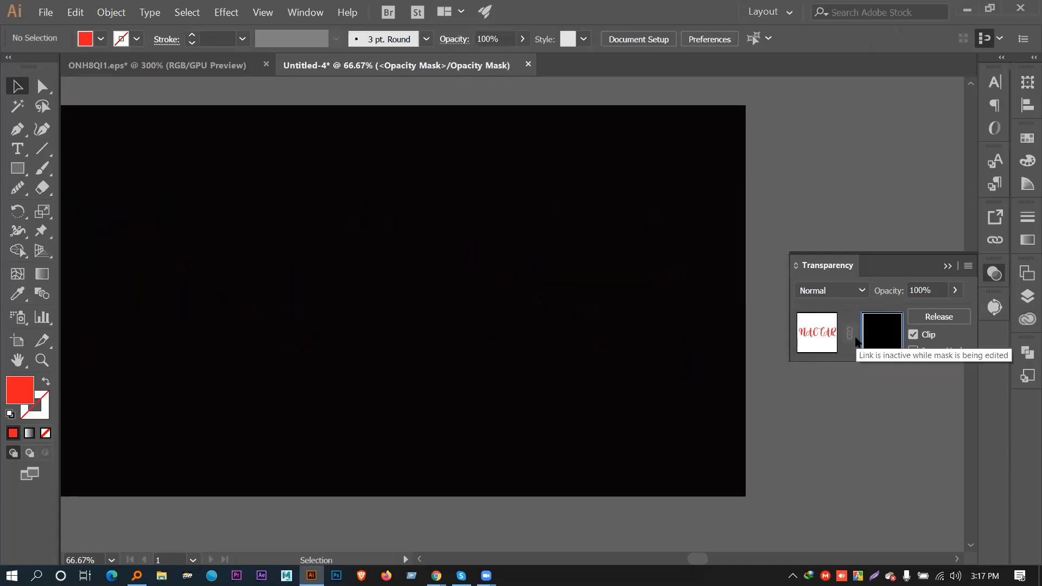
{"action": "left_click", "coordinate": [913, 334]}
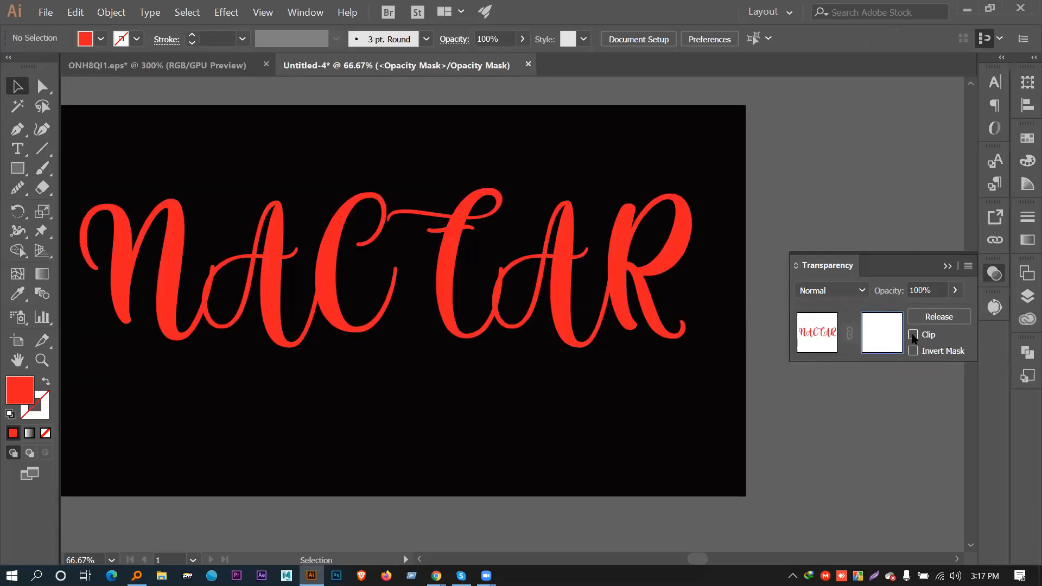
Copy the grunge texture group from ONH8QI1.eps and paste it into the NACTAR text's opacity mask
{"action": "left_click", "coordinate": [167, 66]}
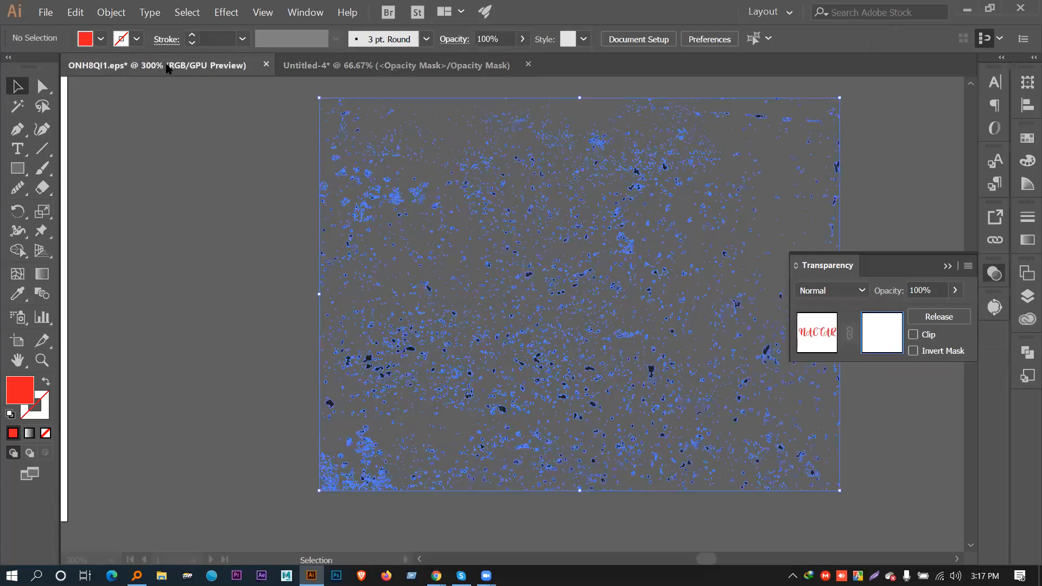
{"action": "key", "text": "ctrl+c"}
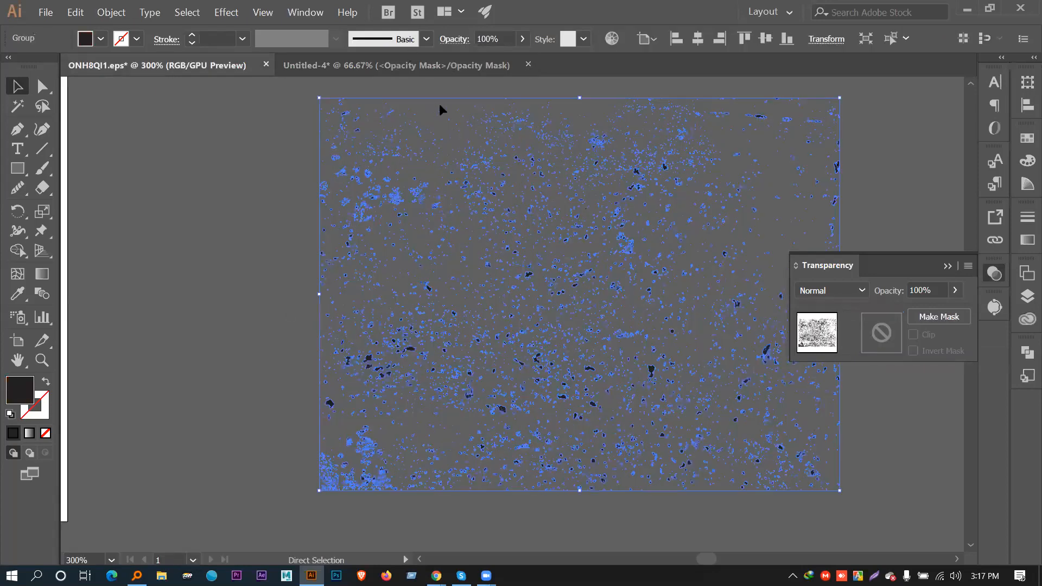
{"action": "left_click", "coordinate": [427, 68]}
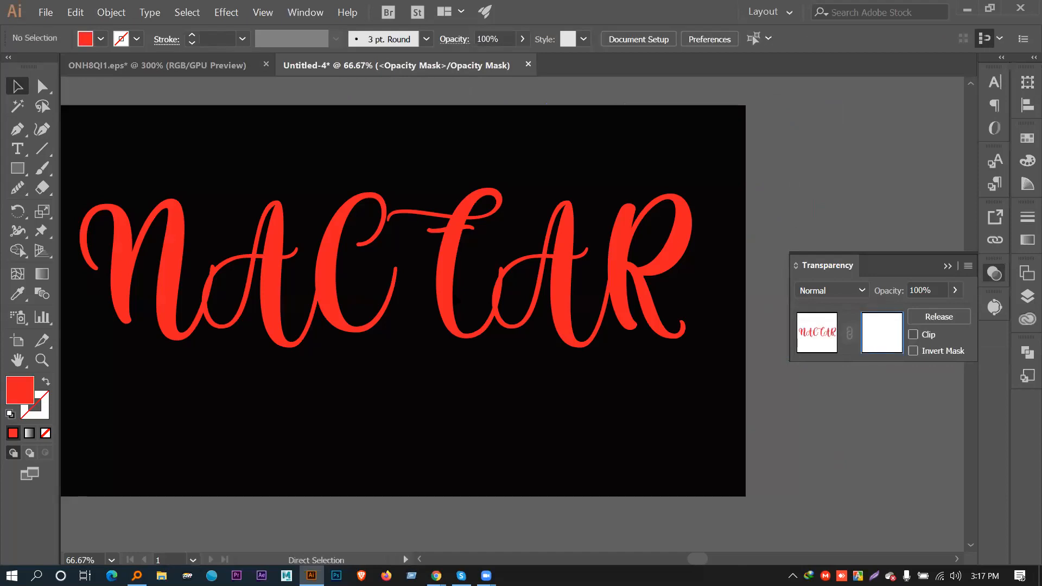
{"action": "key", "text": "ctrl+v"}
Position and stretch the grunge texture to cover the whole NACTAR text, and exit mask editing with nothing selected
{"action": "left_click_drag", "start_coordinate": [525, 320], "coordinate": [134, 239]}
{"action": "left_click_drag", "start_coordinate": [123, 278], "coordinate": [124, 348]}
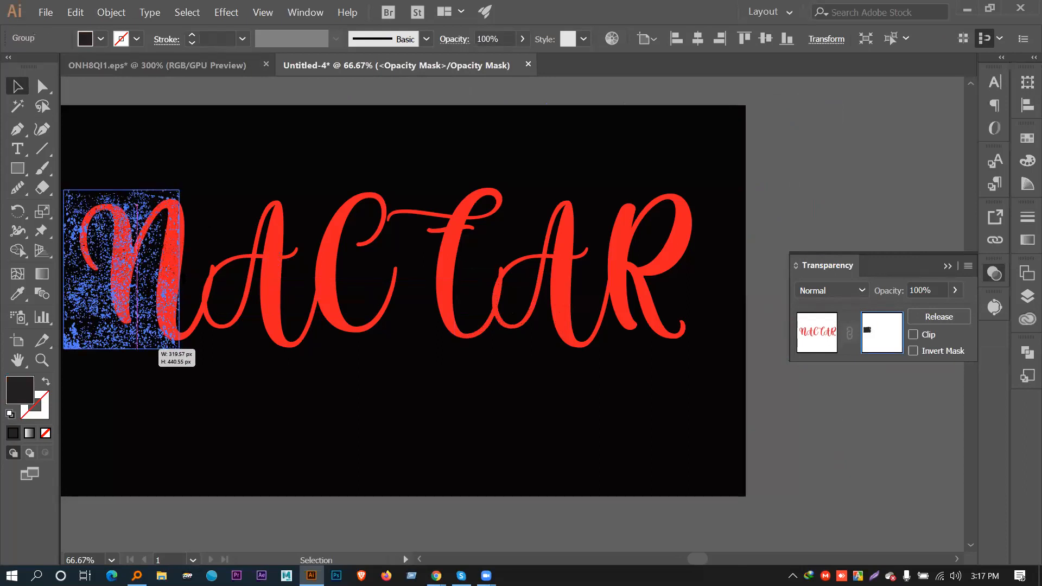
{"action": "left_click_drag", "start_coordinate": [179, 269], "coordinate": [539, 305]}
{"action": "left_click_drag", "start_coordinate": [747, 313], "coordinate": [706, 311]}
{"action": "left_click_drag", "start_coordinate": [384, 190], "coordinate": [385, 177]}
{"action": "mouse_move", "coordinate": [384, 349]}
{"action": "left_mouse_down"}
{"action": "mouse_move", "coordinate": [386, 379]}
{"action": "mouse_move", "coordinate": [386, 366]}
{"action": "left_mouse_up"}
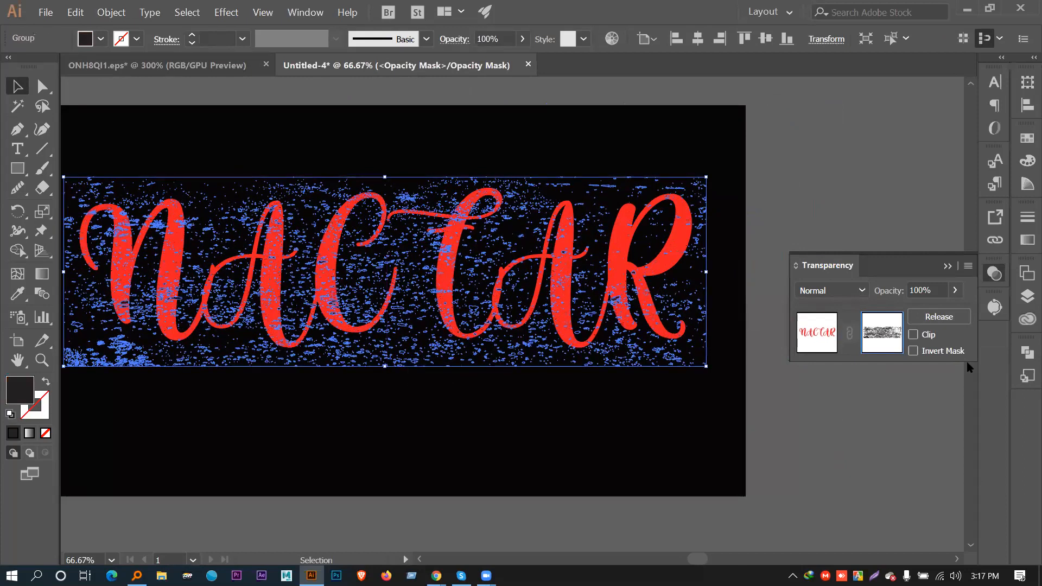
{"action": "left_click", "coordinate": [805, 345]}
{"action": "left_click", "coordinate": [550, 409]}
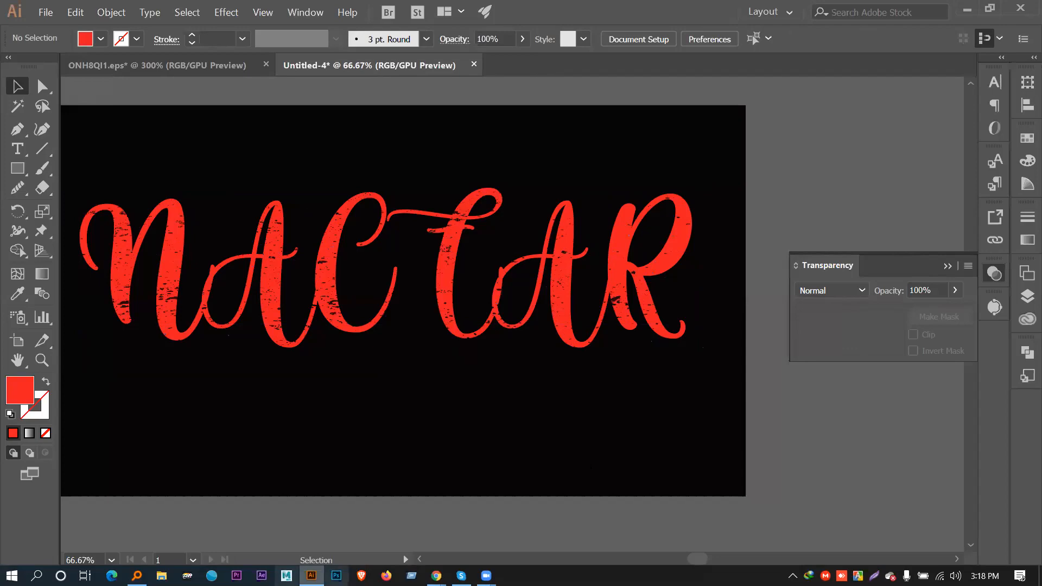
Switch to Chrome, close the Shutterstock mockup page and examine Freepik's abstract grunge retro frames page, including its download and file format details
{"action": "mouse_move", "coordinate": [437, 576]}
{"action": "left_click", "coordinate": [383, 540]}
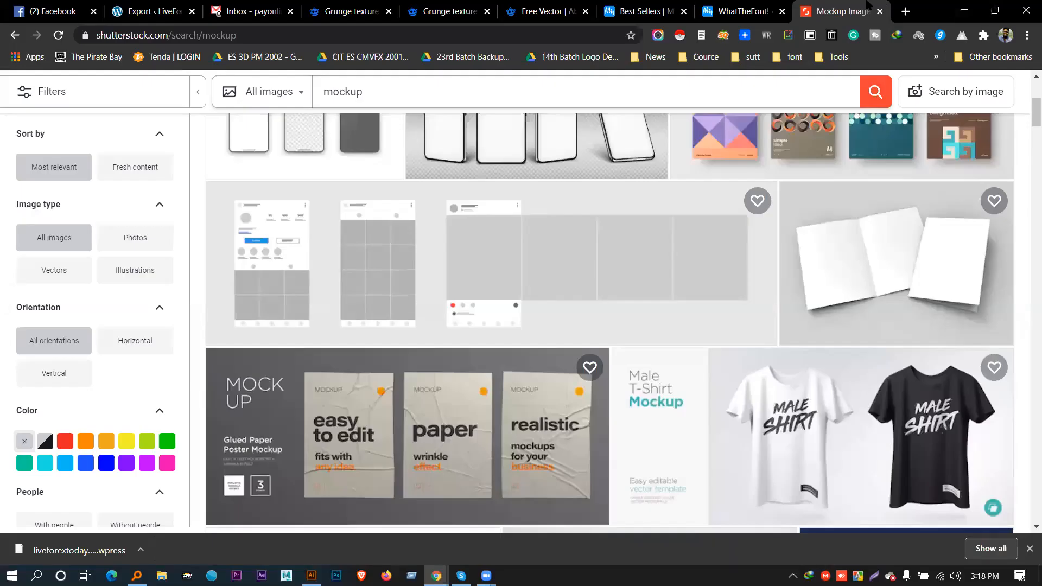
{"action": "left_click", "coordinate": [879, 11]}
{"action": "left_click", "coordinate": [613, 11]}
{"action": "scroll", "coordinate": [589, 367], "scroll_direction": "down", "scroll_amount": 5}
{"action": "scroll", "coordinate": [482, 271], "scroll_direction": "up", "scroll_amount": 5}
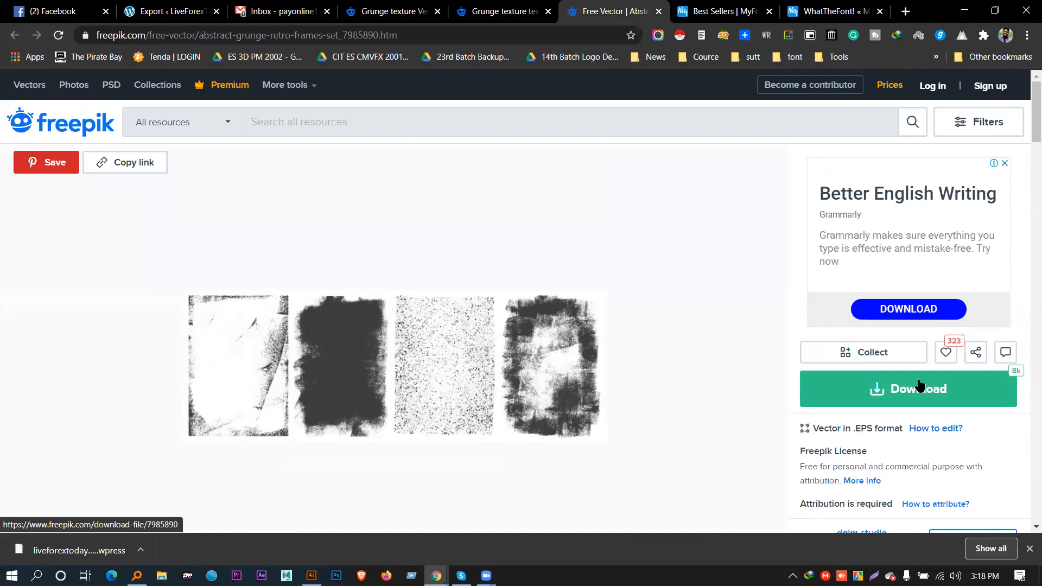
{"action": "double_click", "coordinate": [821, 432]}
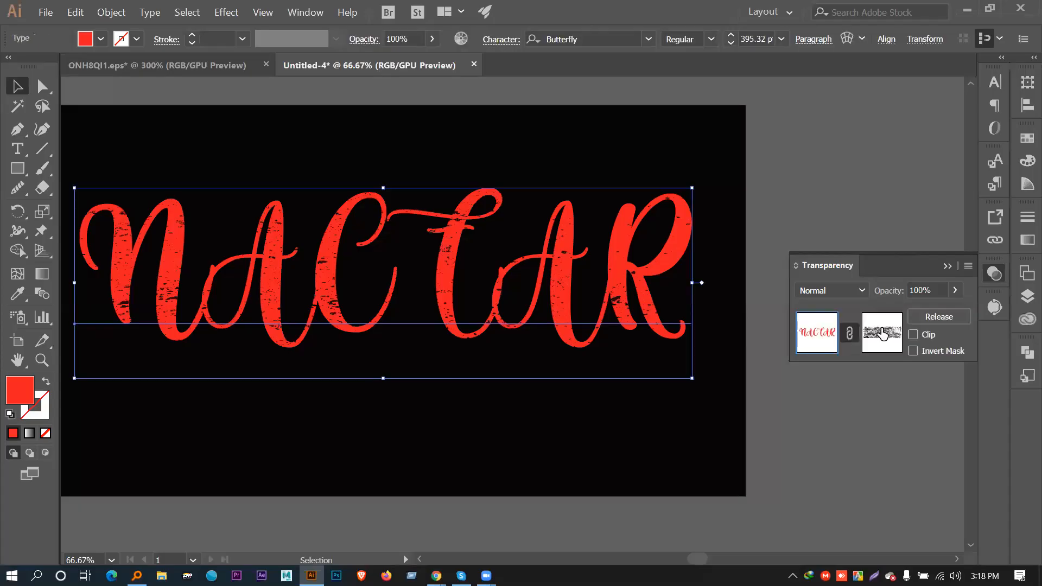
In Illustrator, try a white fill on the grunge texture in the opacity mask and exit mask editing
{"action": "left_click", "coordinate": [870, 332]}
{"action": "left_click", "coordinate": [100, 39]}
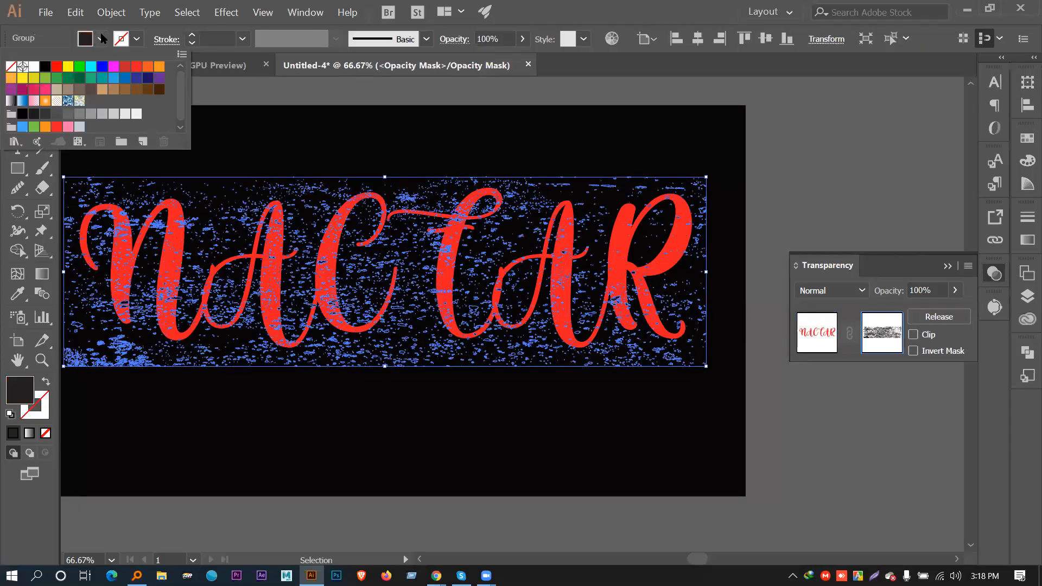
{"action": "left_click", "coordinate": [35, 67]}
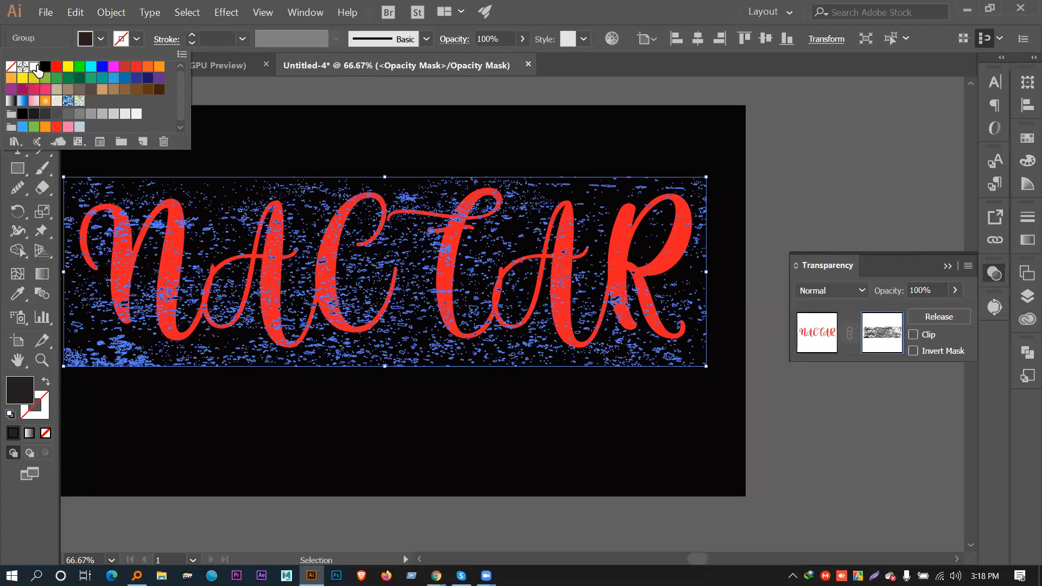
{"action": "left_click", "coordinate": [472, 153]}
{"action": "left_click", "coordinate": [818, 341]}
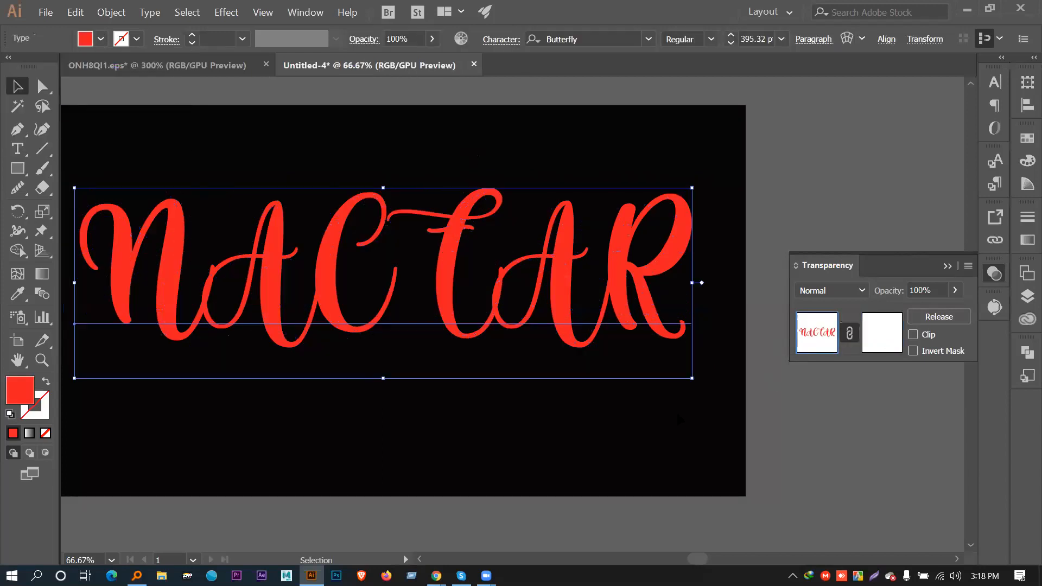
Return to editing the opacity mask, undo the texture's white fill and deselect the texture
{"action": "left_click", "coordinate": [874, 328]}
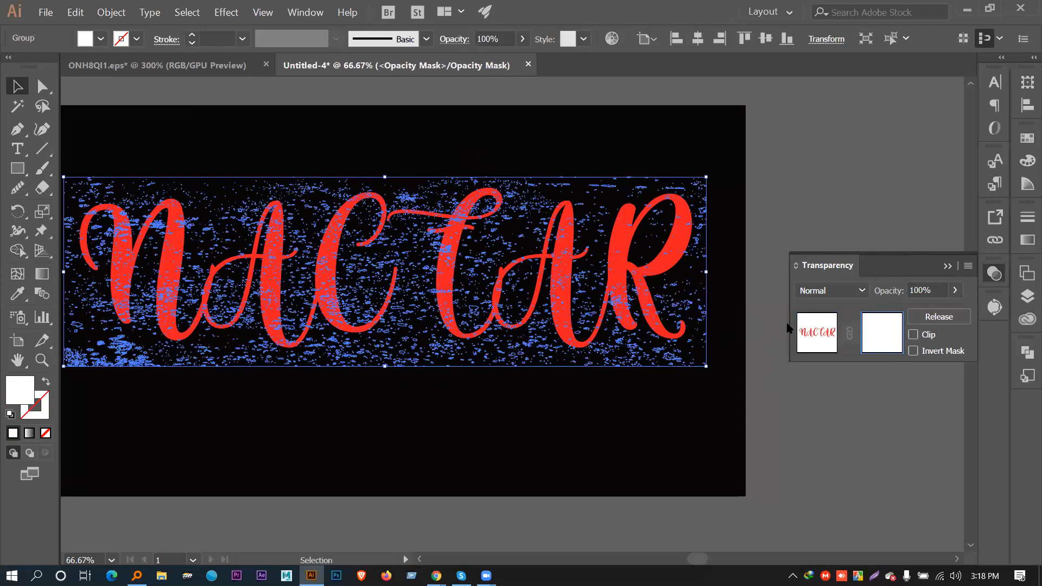
{"action": "left_click", "coordinate": [715, 411]}
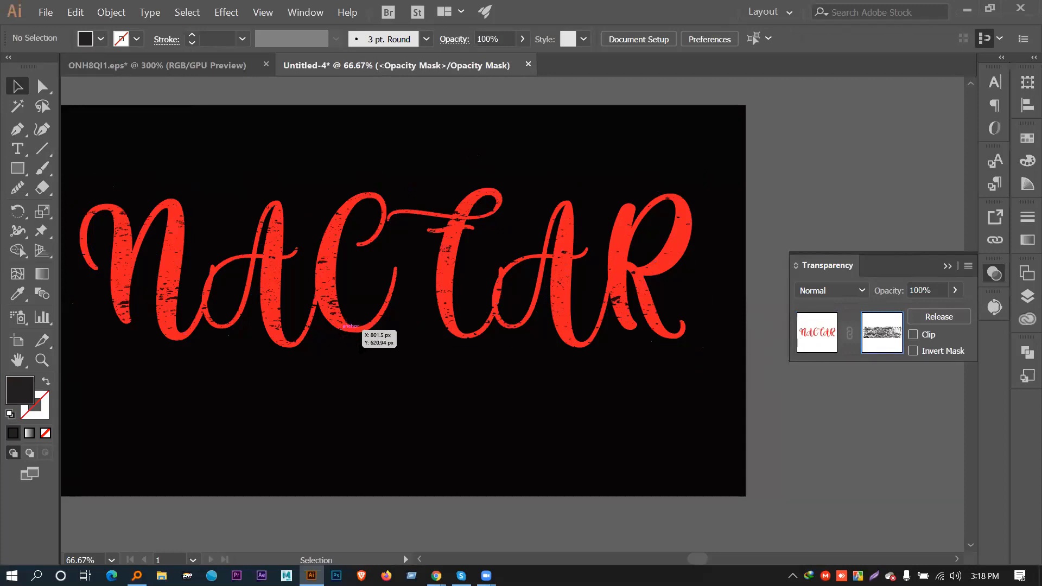
{"action": "scroll", "coordinate": [363, 347], "scroll_direction": "down", "scroll_amount": 1}
{"action": "scroll", "coordinate": [363, 347], "scroll_direction": "up", "scroll_amount": 1}
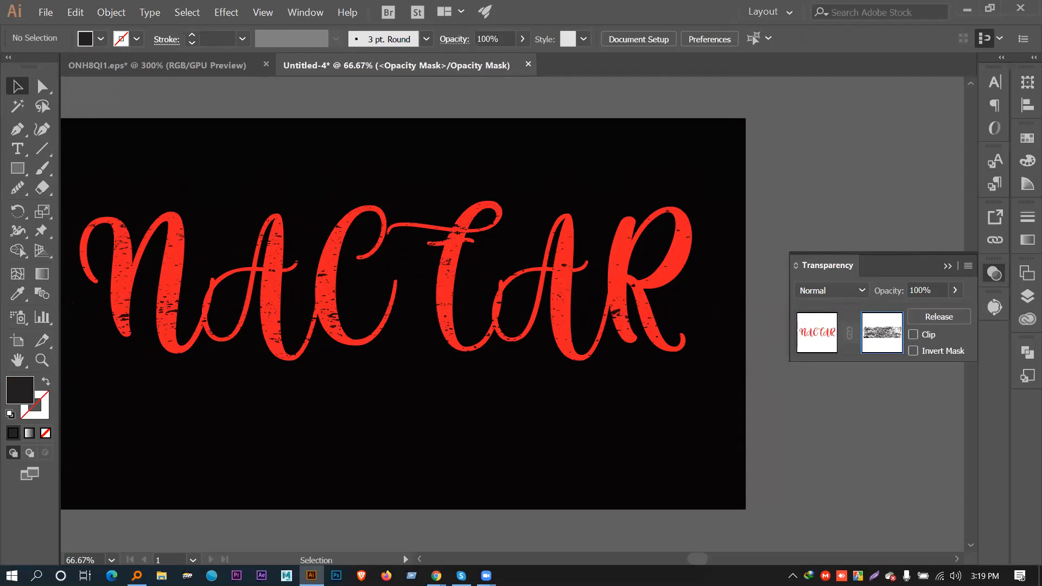
Delete the grunge texture group from the NACTAR text's opacity mask
{"action": "mouse_move", "coordinate": [436, 575]}
{"action": "left_click", "coordinate": [767, 388]}
{"action": "scroll", "coordinate": [753, 388], "scroll_direction": "up", "scroll_amount": 1}
{"action": "key", "text": "space"}
{"action": "left_click_drag", "start_coordinate": [452, 391], "coordinate": [534, 379]}
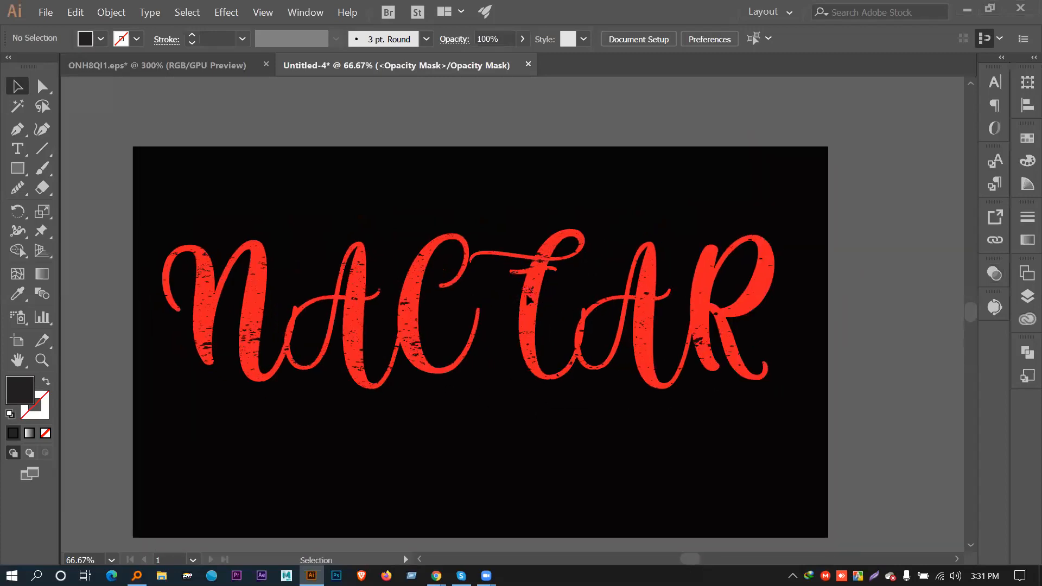
{"action": "left_click", "coordinate": [529, 298]}
{"action": "key", "text": "Delete"}
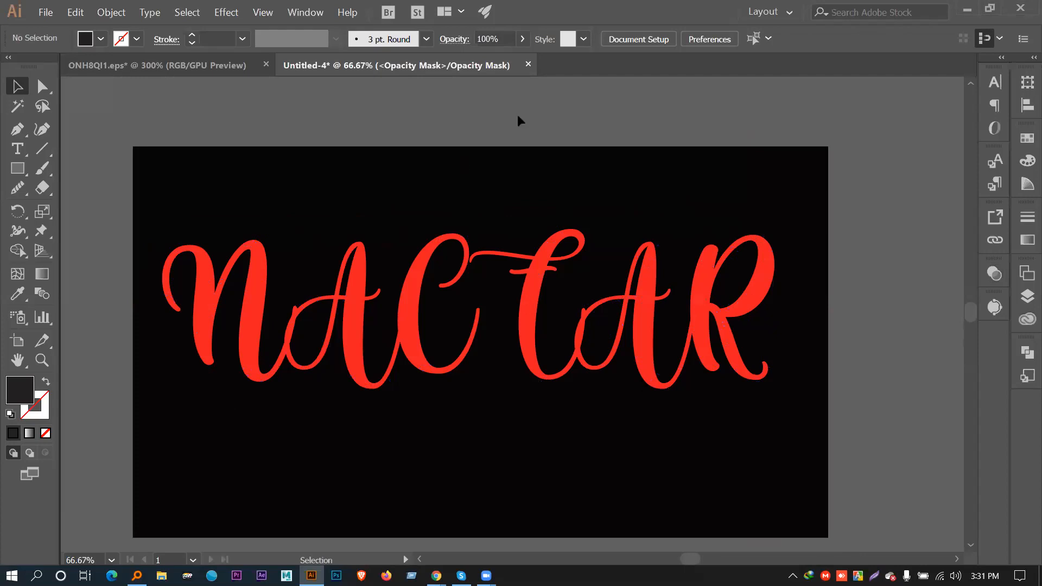
Close the Untitled-4 document without saving and create a new 1920 x 1080 px Web-Large document
{"action": "left_click", "coordinate": [527, 64]}
{"action": "left_click", "coordinate": [597, 307]}
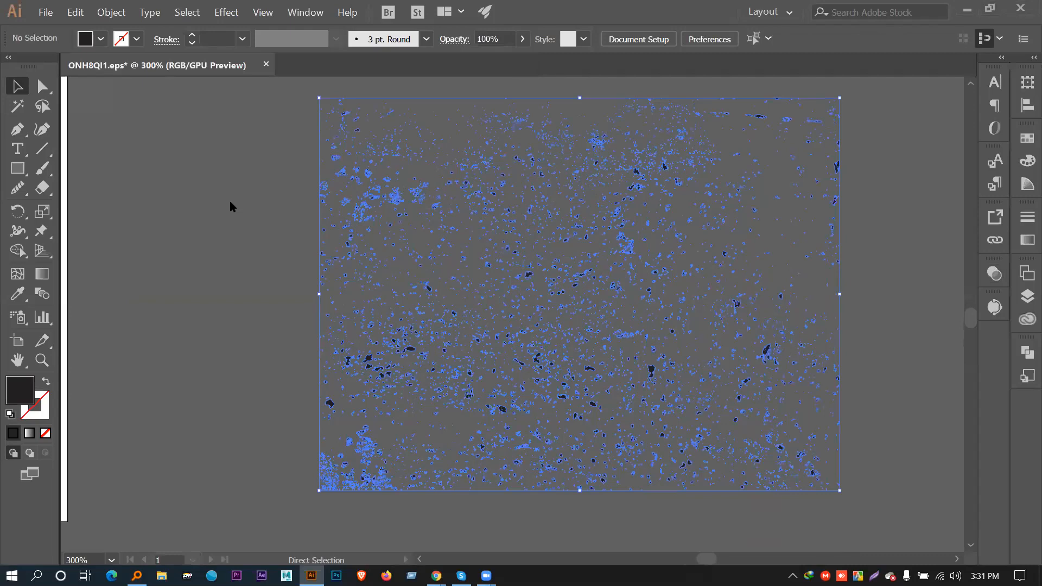
{"action": "left_click", "coordinate": [231, 206]}
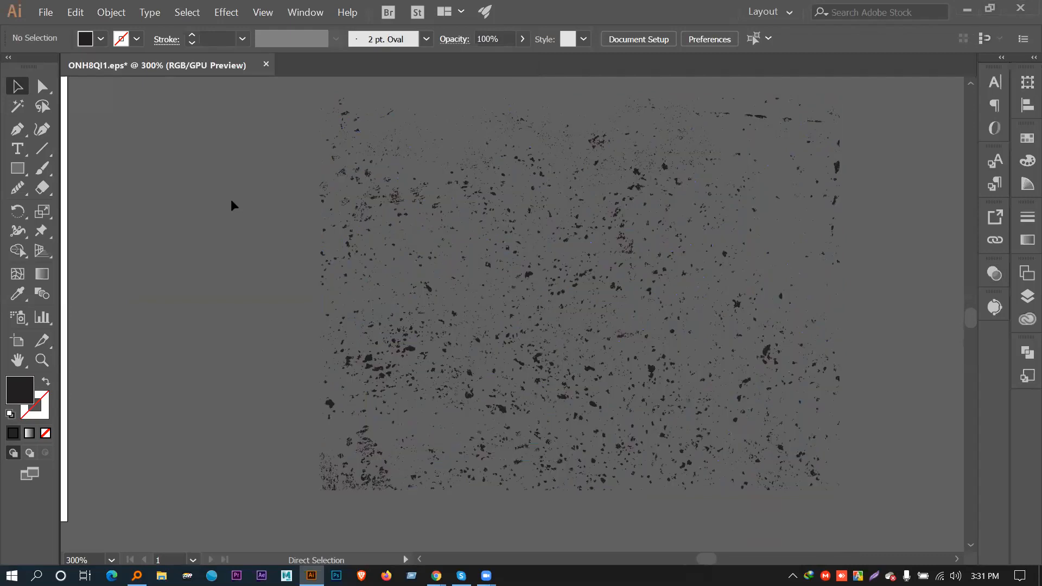
{"action": "key", "text": "ctrl+n"}
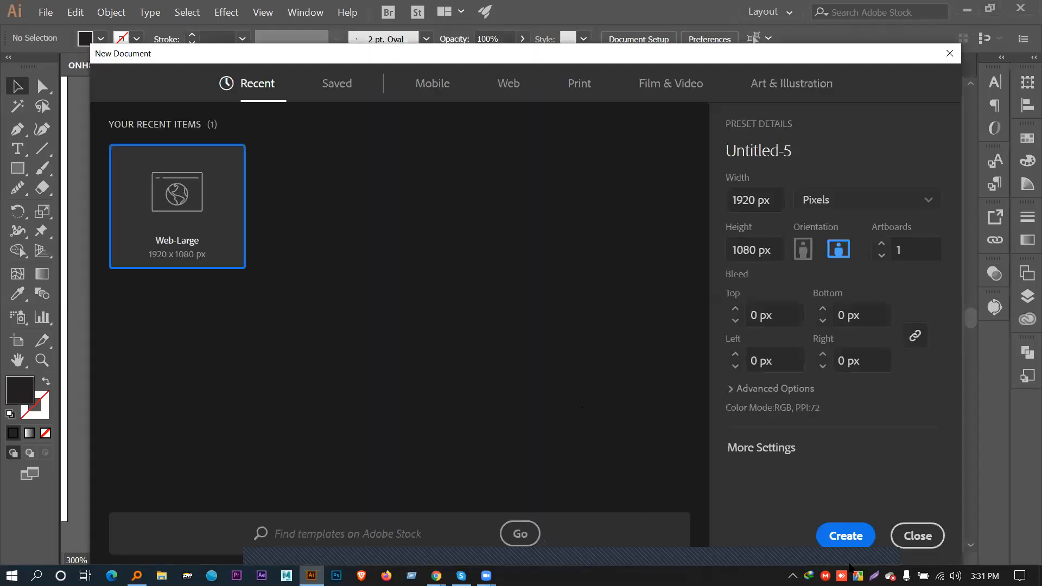
{"action": "left_click", "coordinate": [844, 536]}
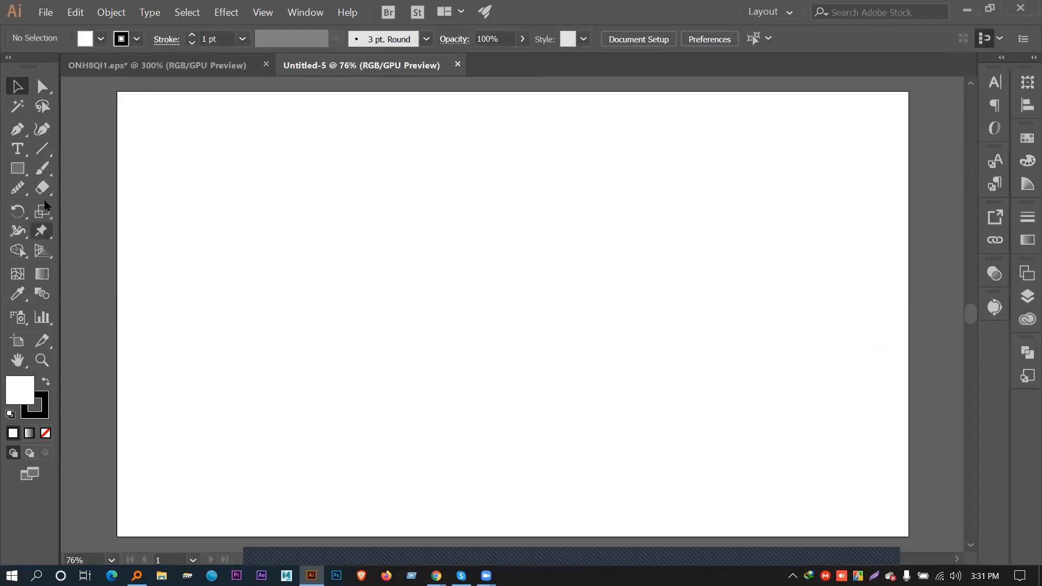
Draw a rectangle about 629 x 663 px near the middle of the artboard and fill it red
{"action": "left_click", "coordinate": [18, 168]}
{"action": "left_click_drag", "start_coordinate": [449, 187], "coordinate": [708, 460]}
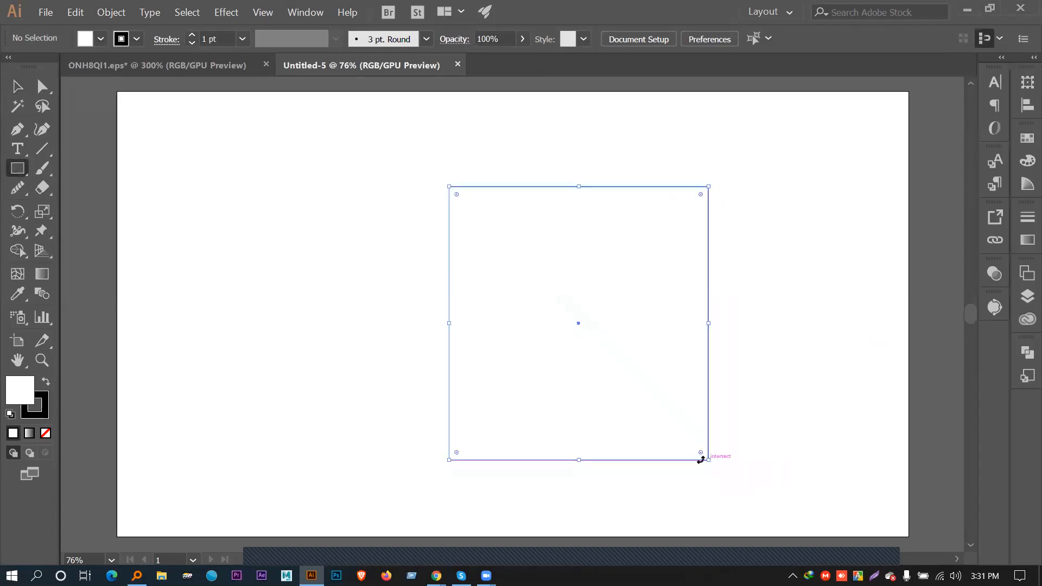
{"action": "left_click", "coordinate": [101, 38]}
{"action": "left_click", "coordinate": [68, 67]}
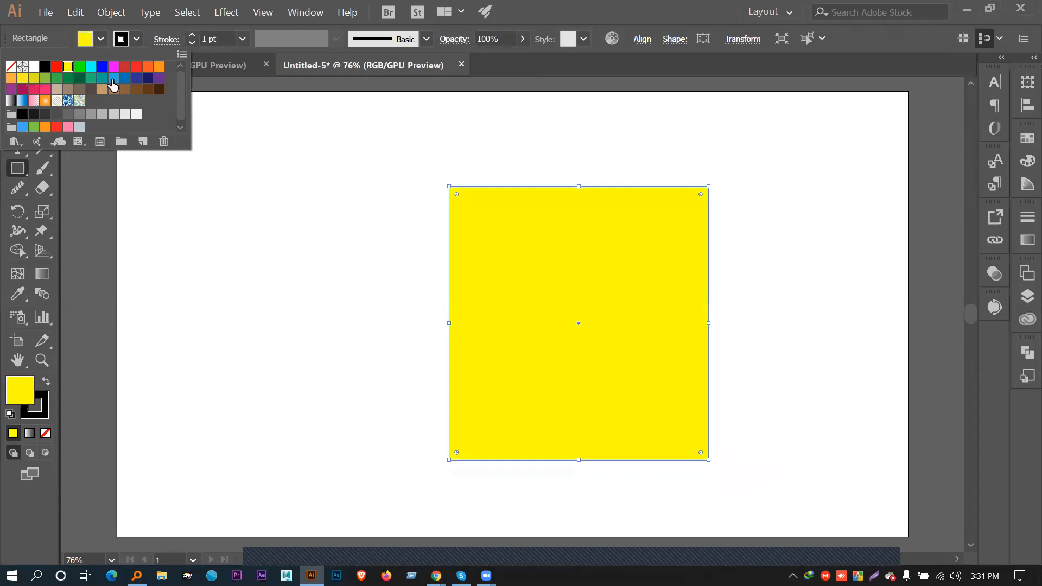
{"action": "left_click", "coordinate": [124, 68]}
Remove the red rectangle's stroke
{"action": "left_click", "coordinate": [136, 39]}
{"action": "left_click", "coordinate": [136, 39]}
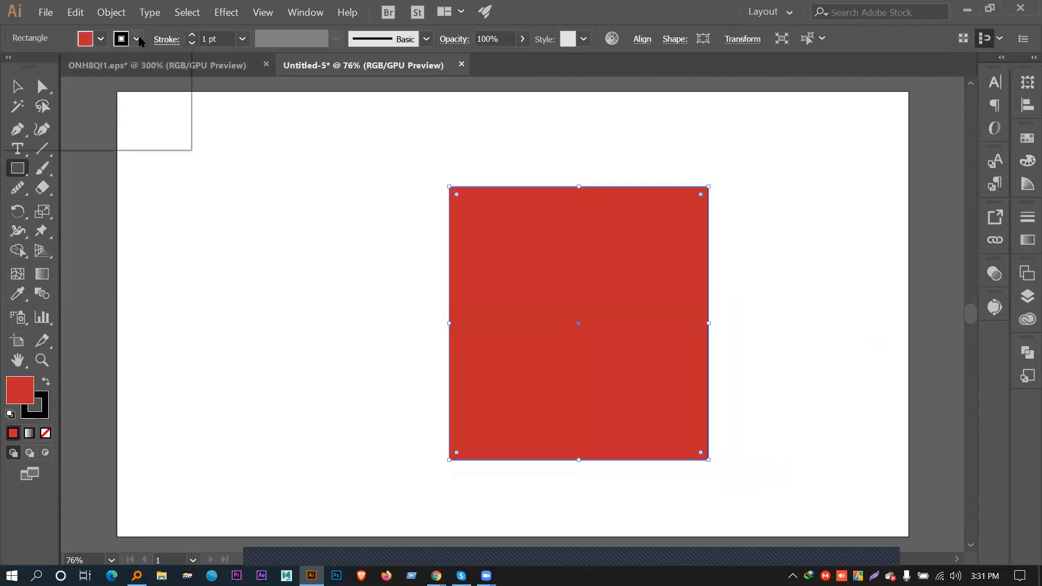
{"action": "left_click", "coordinate": [12, 70]}
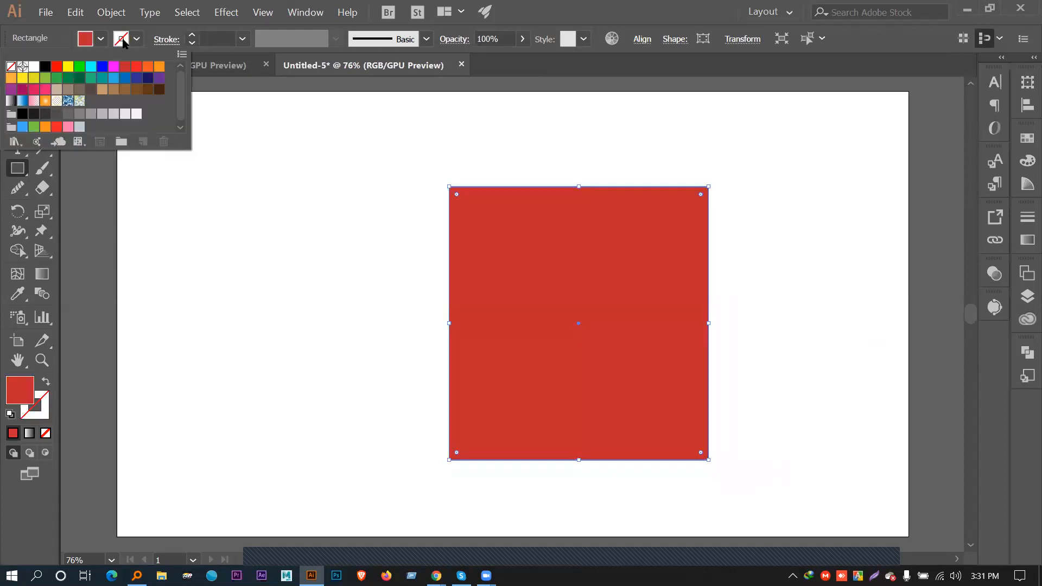
{"action": "left_click", "coordinate": [136, 39]}
Place the office meeting photo from the Desktop folder onto the artboard
{"action": "left_click", "coordinate": [46, 11]}
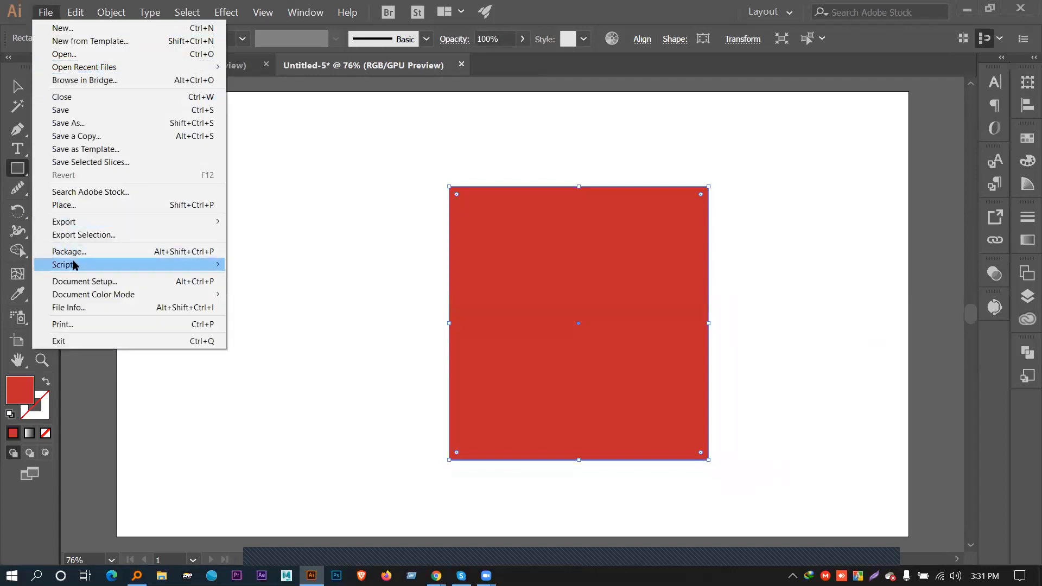
{"action": "left_click", "coordinate": [70, 205]}
{"action": "scroll", "coordinate": [52, 155], "scroll_direction": "up", "scroll_amount": 3}
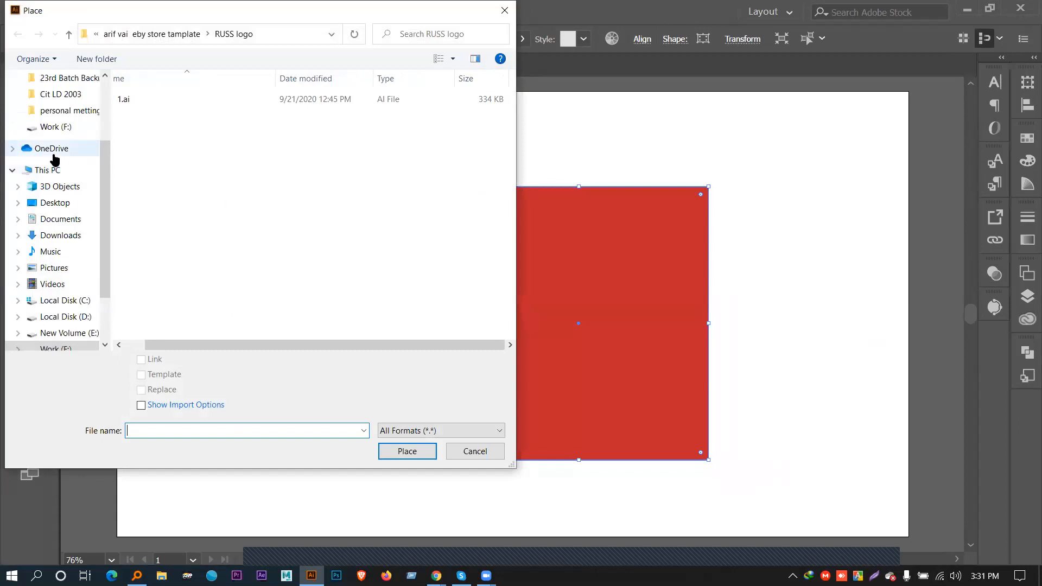
{"action": "scroll", "coordinate": [52, 140], "scroll_direction": "up", "scroll_amount": 2}
{"action": "left_click", "coordinate": [59, 153]}
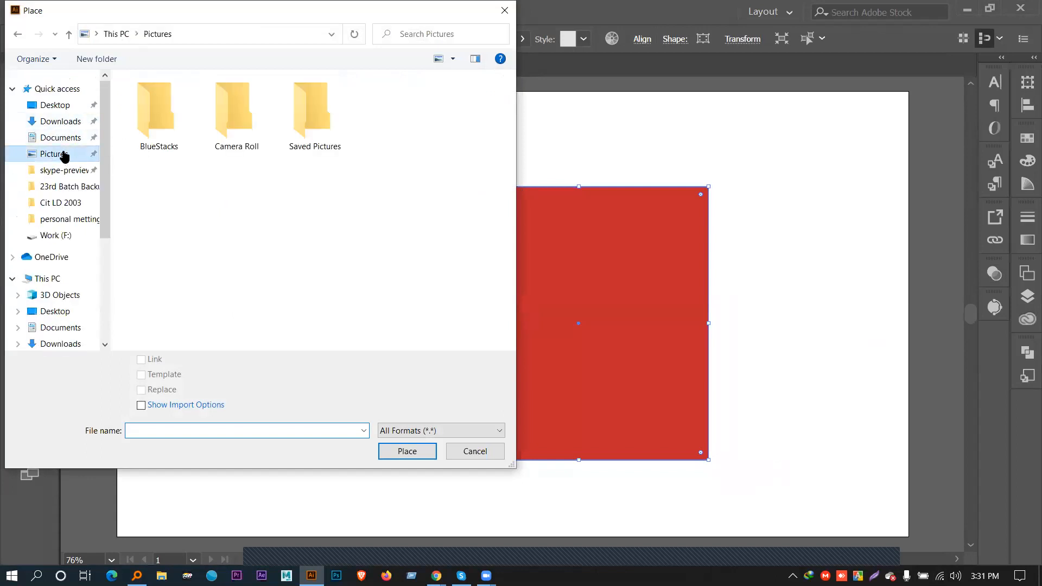
{"action": "left_click", "coordinate": [56, 106]}
{"action": "scroll", "coordinate": [267, 227], "scroll_direction": "down", "scroll_amount": 10}
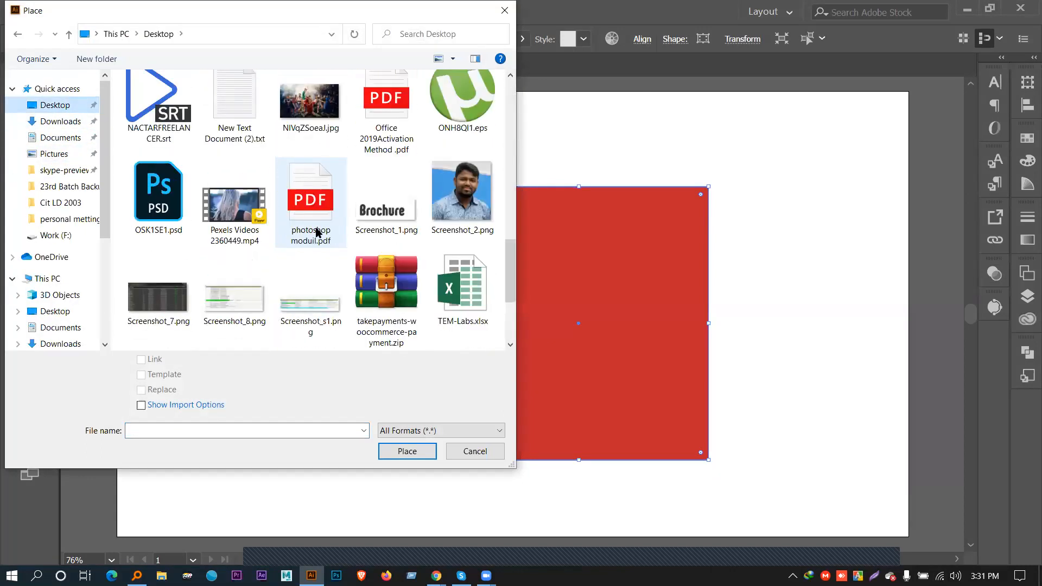
{"action": "scroll", "coordinate": [268, 227], "scroll_direction": "down", "scroll_amount": 3}
{"action": "scroll", "coordinate": [277, 231], "scroll_direction": "up", "scroll_amount": 3}
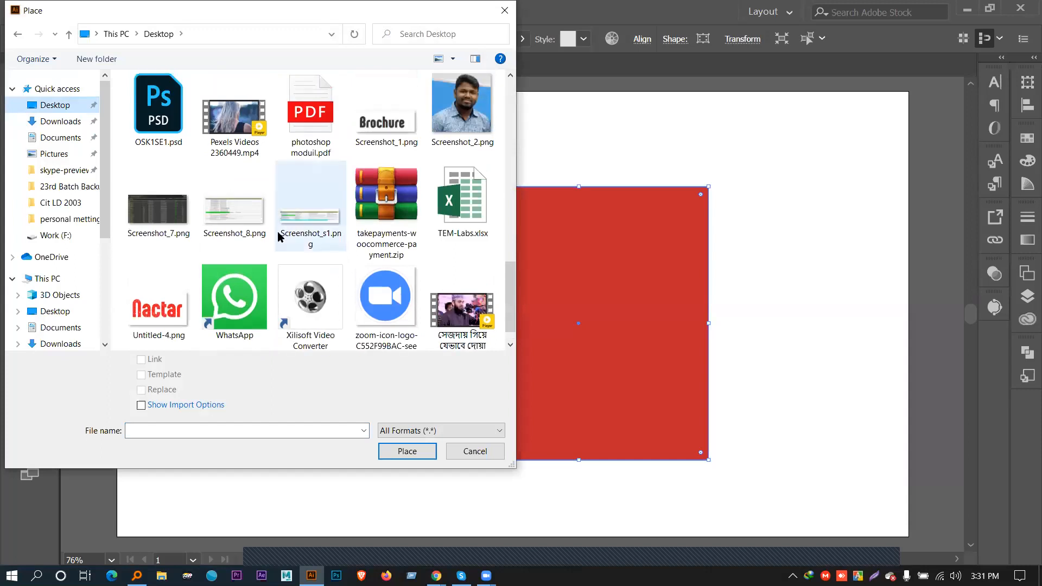
{"action": "scroll", "coordinate": [278, 232], "scroll_direction": "up", "scroll_amount": 8}
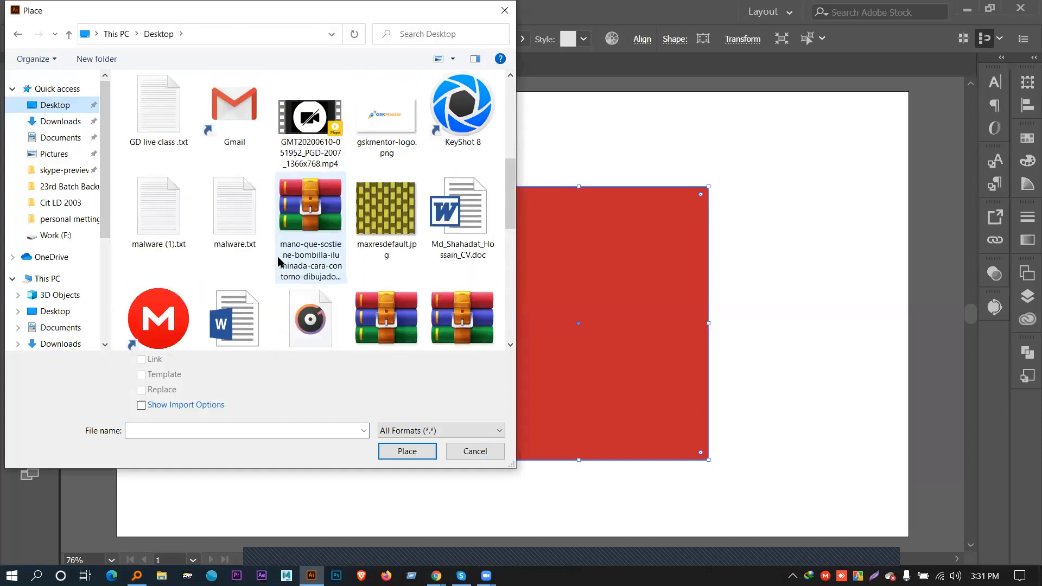
{"action": "scroll", "coordinate": [279, 255], "scroll_direction": "up", "scroll_amount": 4}
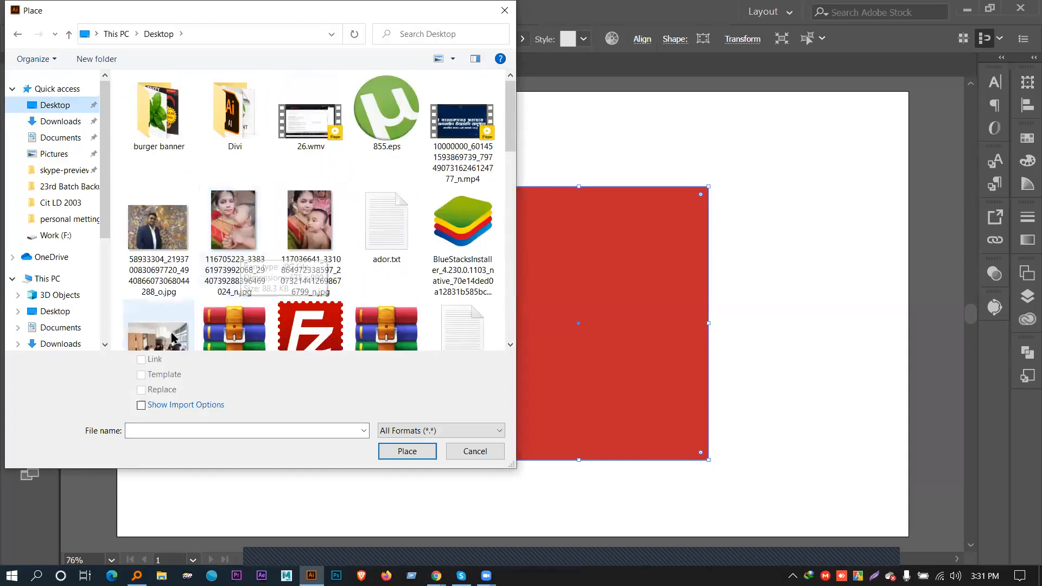
{"action": "key", "text": "Escape"}
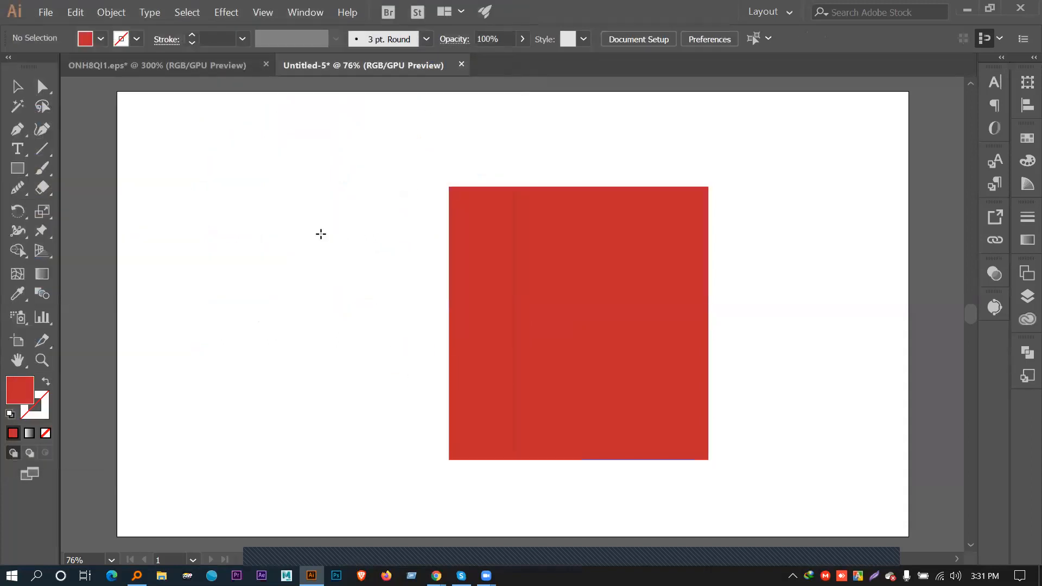
{"action": "left_click", "coordinate": [321, 234]}
Scale the placed meeting photo down to about 1004 x 670 px and position it over the red rectangle
{"action": "key", "text": "v"}
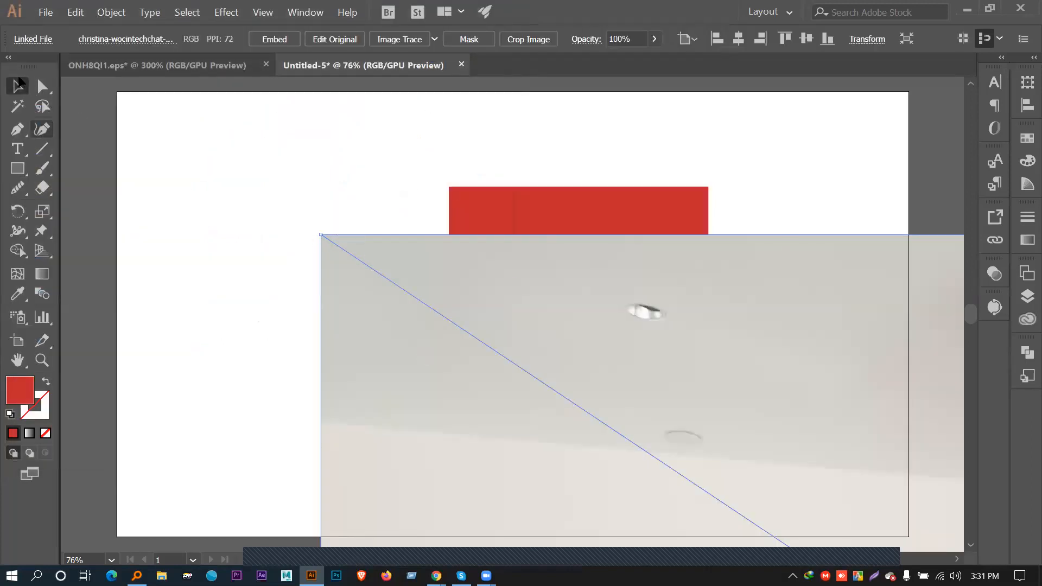
{"action": "left_click_drag", "start_coordinate": [323, 239], "coordinate": [590, 416]}
{"action": "left_click_drag", "start_coordinate": [722, 453], "coordinate": [454, 175]}
{"action": "left_click_drag", "start_coordinate": [323, 132], "coordinate": [675, 403]}
{"action": "left_click_drag", "start_coordinate": [830, 458], "coordinate": [591, 234]}
{"action": "left_click_drag", "start_coordinate": [622, 302], "coordinate": [676, 350]}
{"action": "left_click_drag", "start_coordinate": [618, 242], "coordinate": [646, 311]}
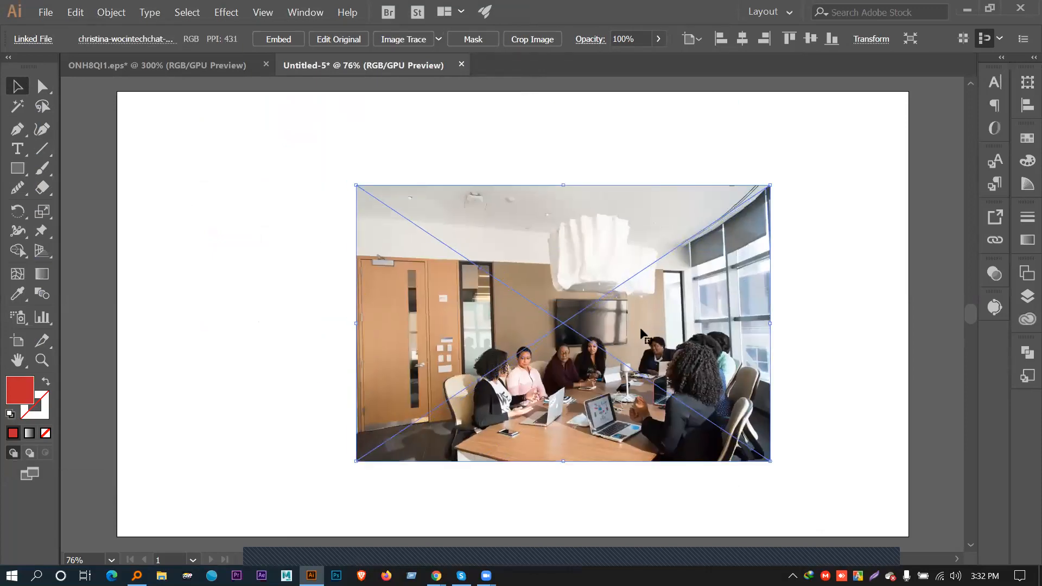
Embed the linked meeting photo and send it behind the red rectangle
{"action": "left_click", "coordinate": [812, 296]}
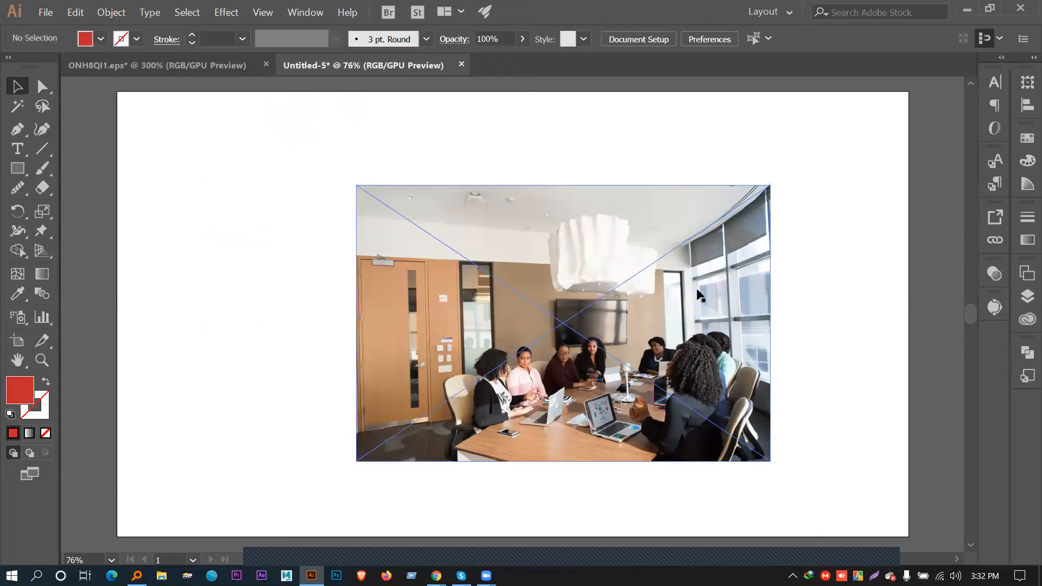
{"action": "left_click", "coordinate": [703, 290]}
{"action": "left_click", "coordinate": [526, 151]}
{"action": "left_click", "coordinate": [279, 39]}
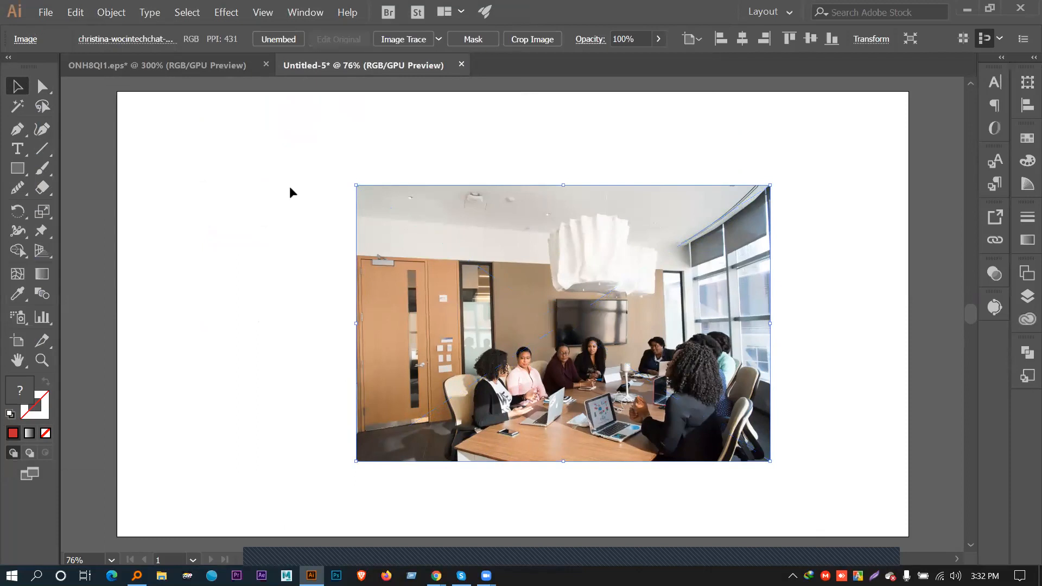
{"action": "right_click", "coordinate": [476, 266]}
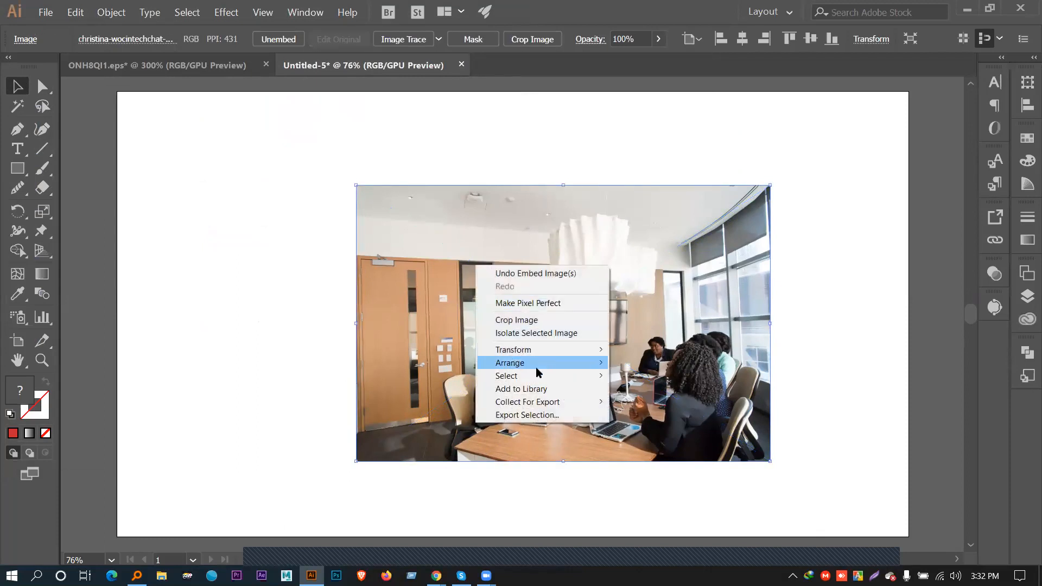
{"action": "mouse_move", "coordinate": [532, 368]}
{"action": "left_click", "coordinate": [638, 401]}
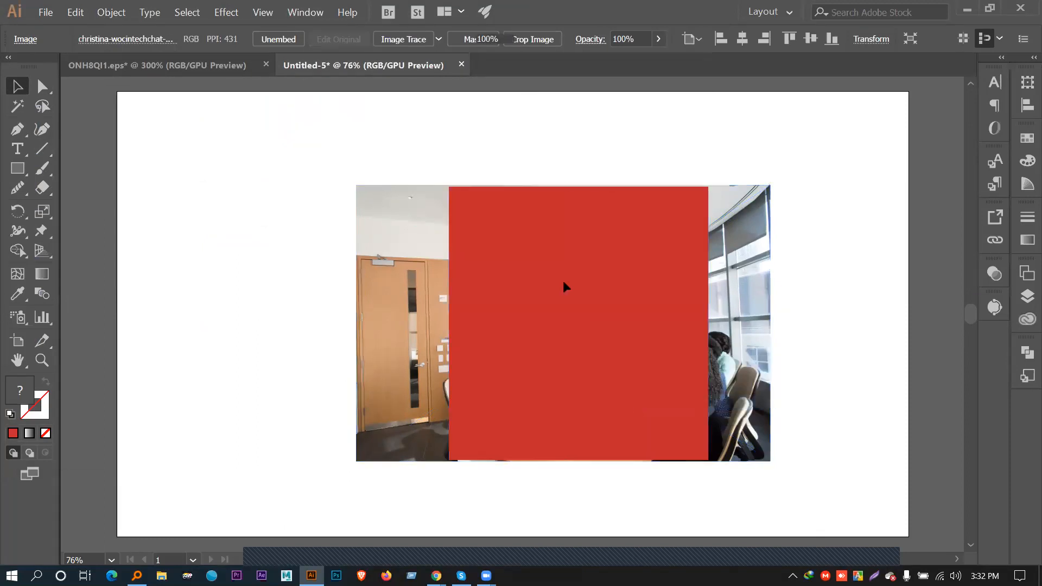
Make a clipping mask from the red rectangle and the meeting photo, then deselect the result
{"action": "key", "text": "ctrl+shift+a"}
{"action": "key", "text": "ctrl+a"}
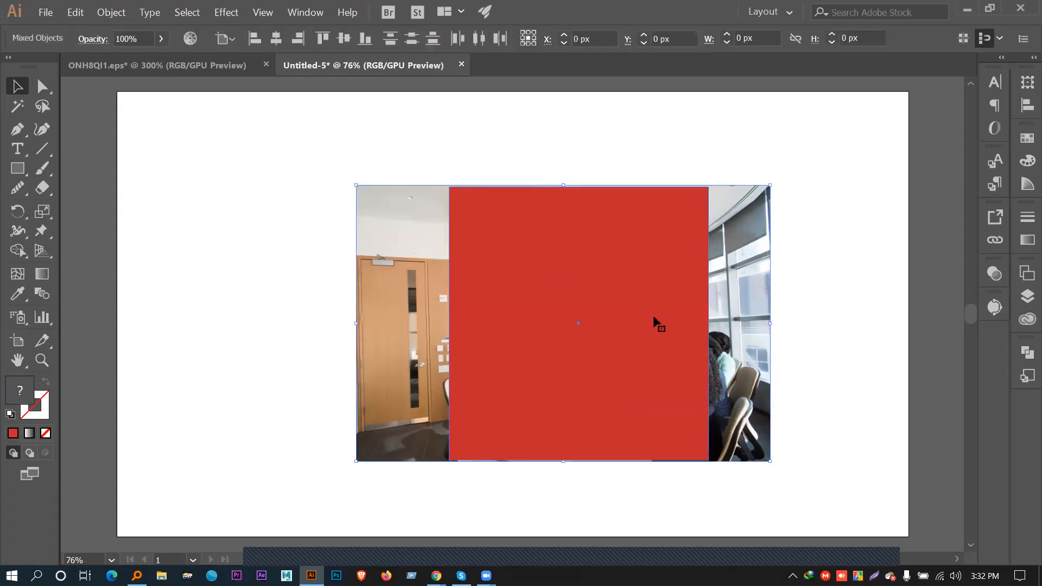
{"action": "right_click", "coordinate": [641, 309]}
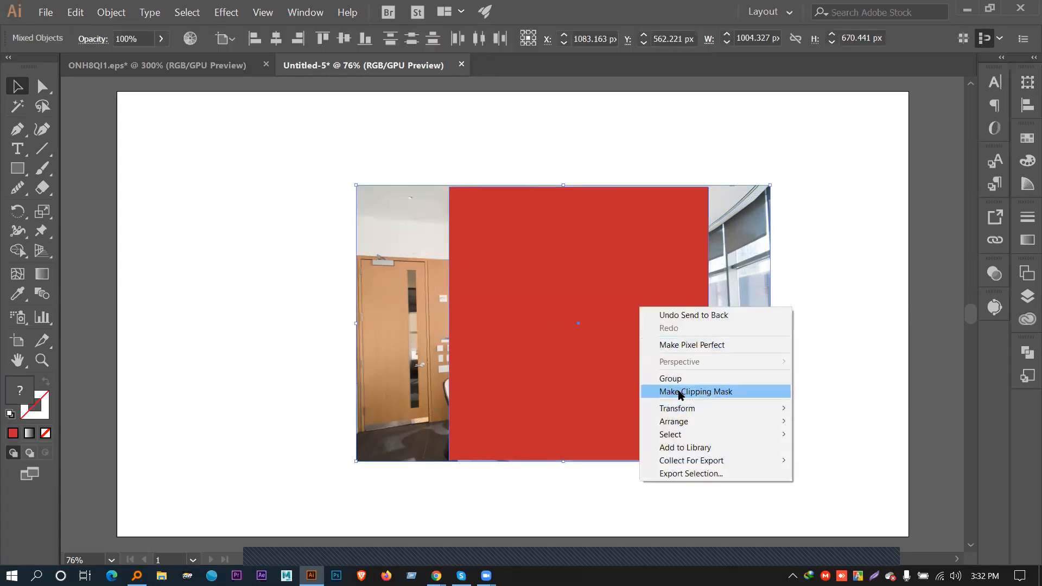
{"action": "left_click", "coordinate": [678, 392]}
{"action": "left_click", "coordinate": [751, 357]}
Move the clipped meeting photo off the artboard, just beyond its left edge, and deselect it
{"action": "left_click_drag", "start_coordinate": [604, 310], "coordinate": [383, 319]}
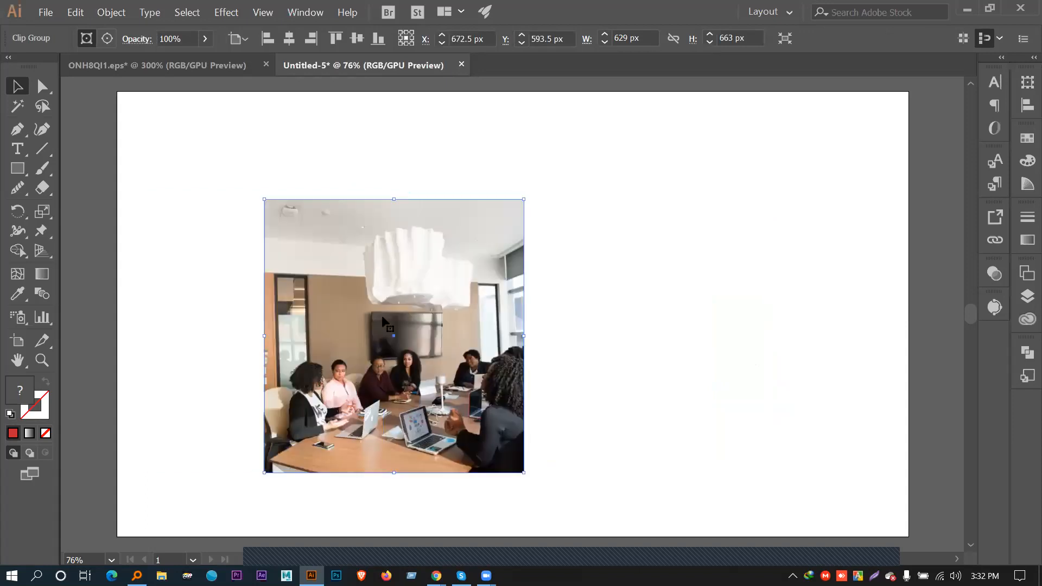
{"action": "left_click", "coordinate": [605, 269]}
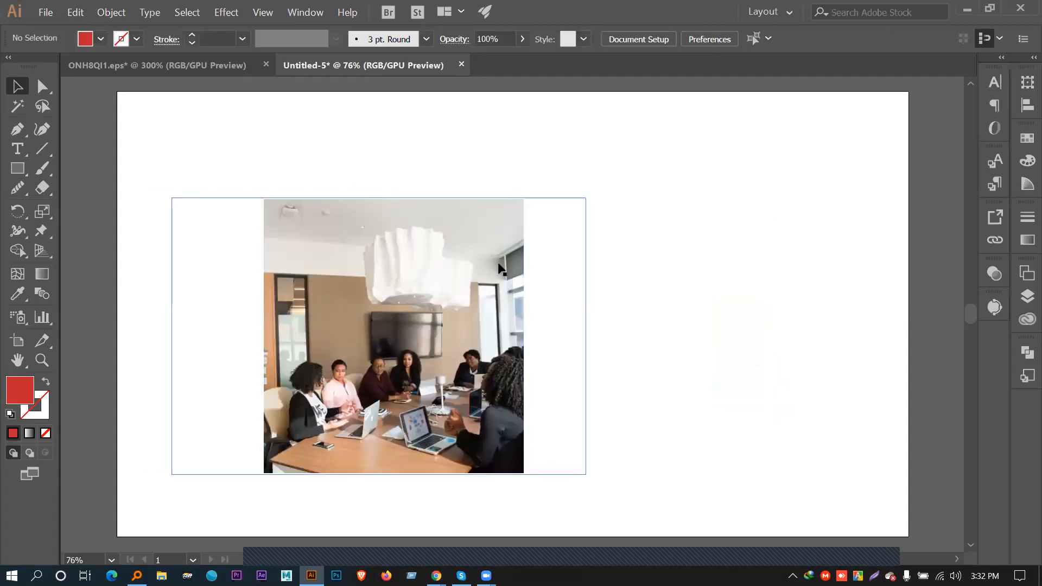
{"action": "left_click", "coordinate": [467, 259]}
{"action": "key", "text": "ctrl+minus"}
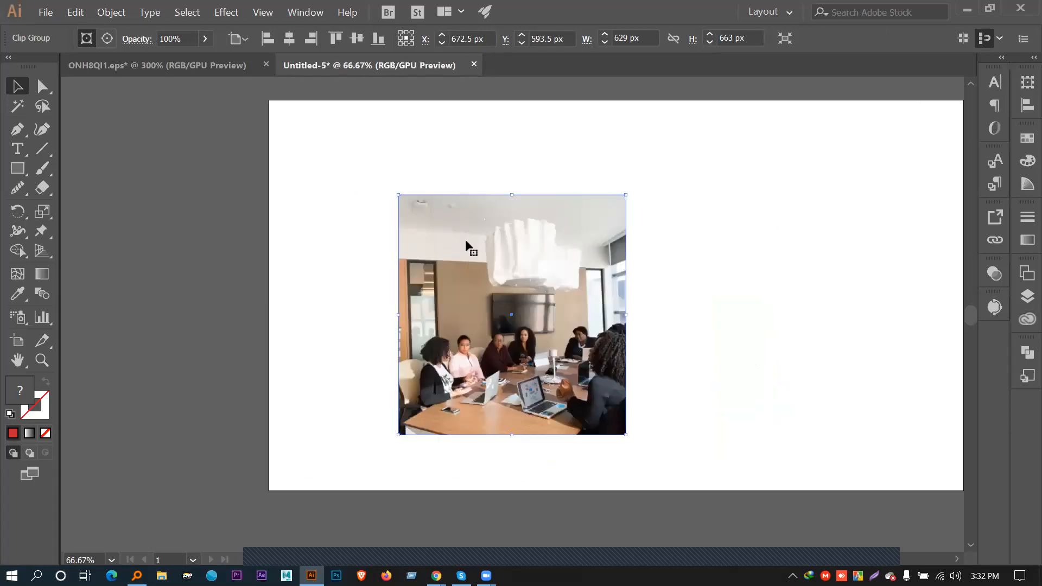
{"action": "left_click_drag", "start_coordinate": [502, 269], "coordinate": [304, 252]}
{"action": "key", "text": "ctrl+shift+a"}
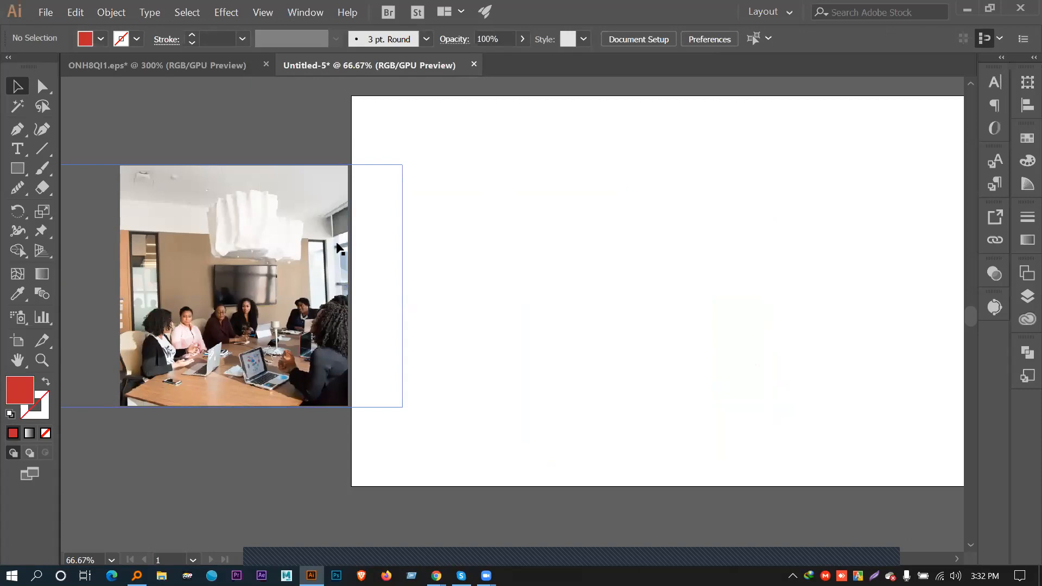
{"action": "left_click_drag", "start_coordinate": [583, 254], "coordinate": [363, 259]}
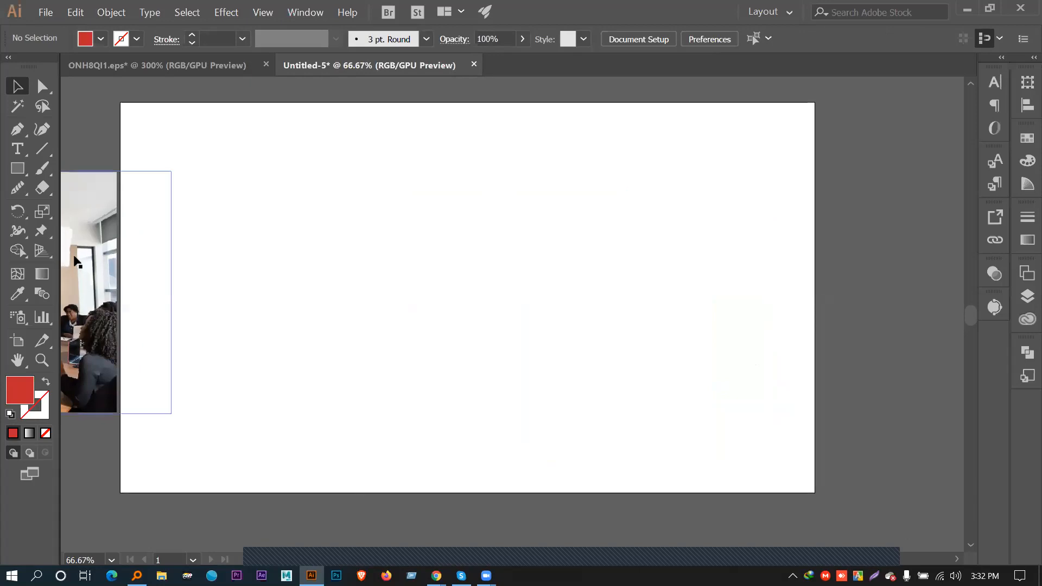
{"action": "left_click", "coordinate": [115, 268]}
{"action": "left_click_drag", "start_coordinate": [184, 269], "coordinate": [362, 271]}
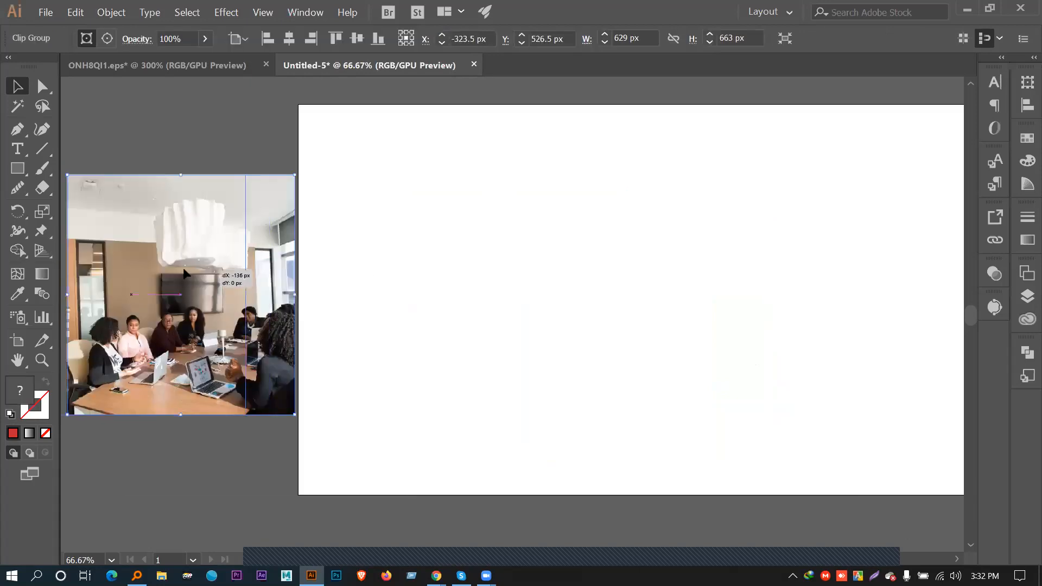
{"action": "left_click_drag", "start_coordinate": [183, 268], "coordinate": [183, 268]}
{"action": "left_click", "coordinate": [358, 267]}
{"action": "left_click_drag", "start_coordinate": [541, 261], "coordinate": [361, 266]}
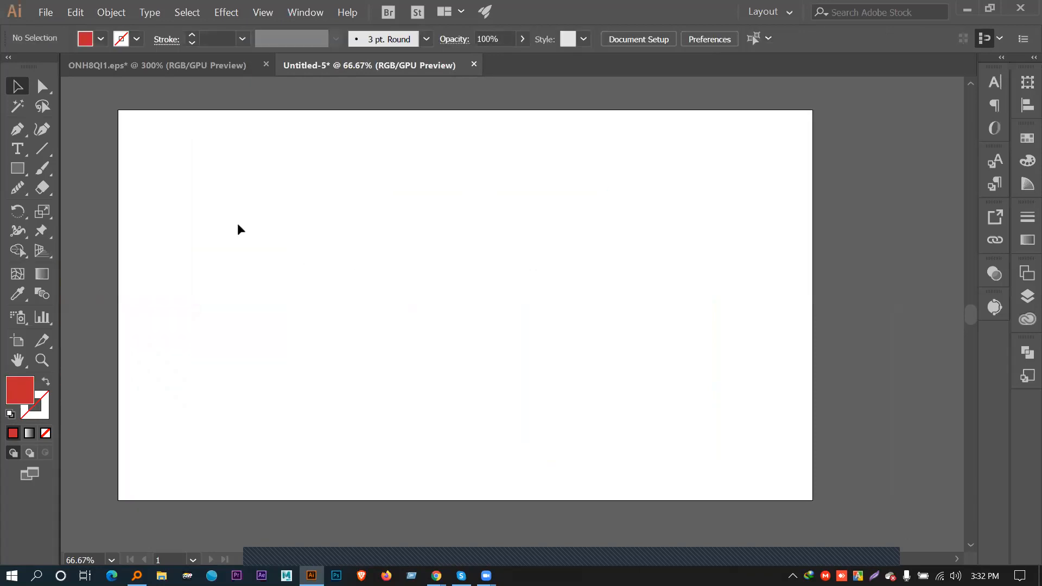
Draw a red hexagon in the upper left part of the artboard and rotate it so a corner points up
{"action": "left_click_drag", "start_coordinate": [17, 168], "coordinate": [81, 226]}
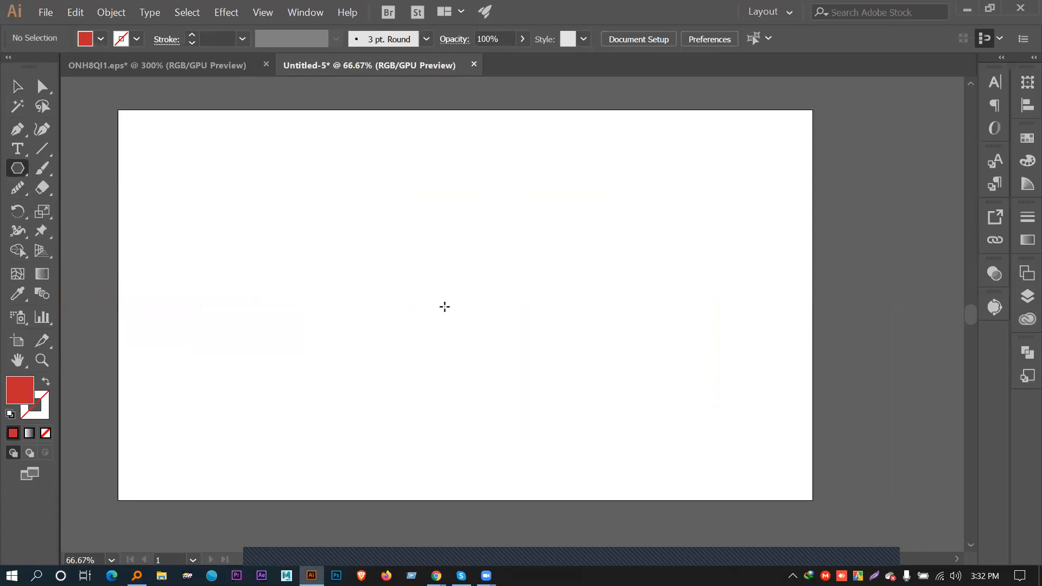
{"action": "left_click_drag", "start_coordinate": [341, 245], "coordinate": [381, 294]}
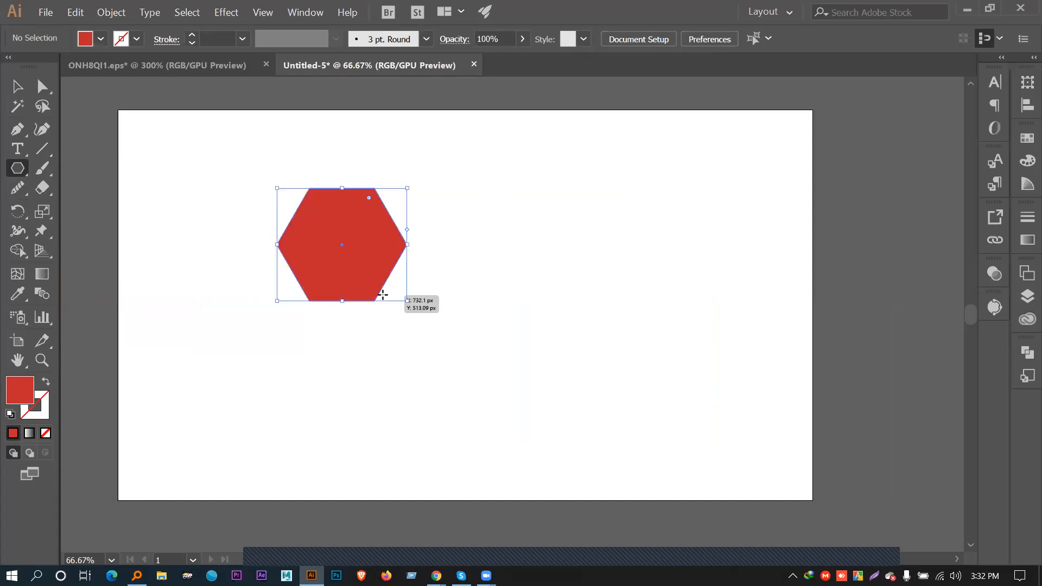
{"action": "left_click", "coordinate": [16, 87]}
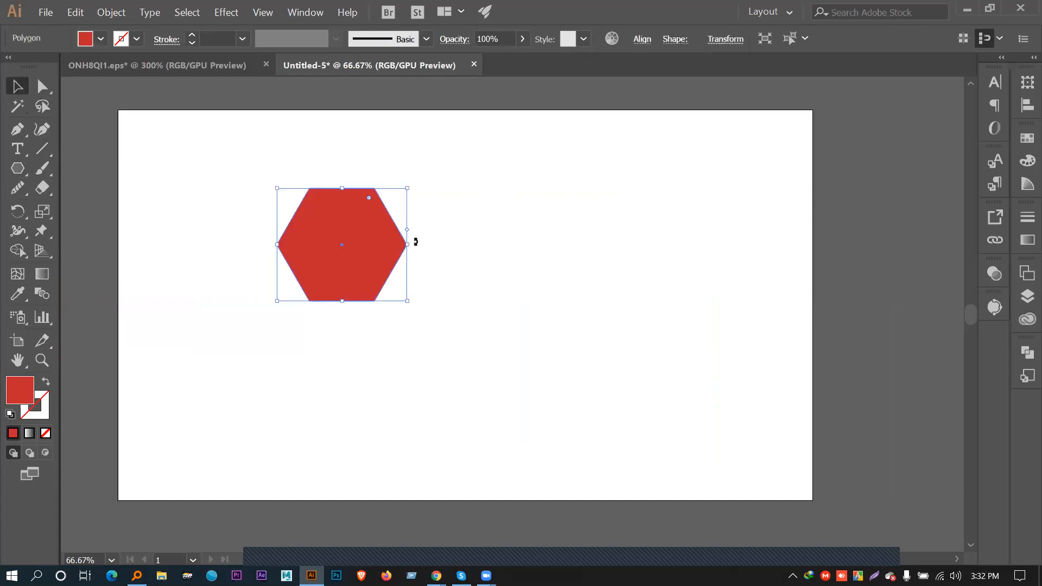
{"action": "left_click_drag", "start_coordinate": [405, 269], "coordinate": [316, 328]}
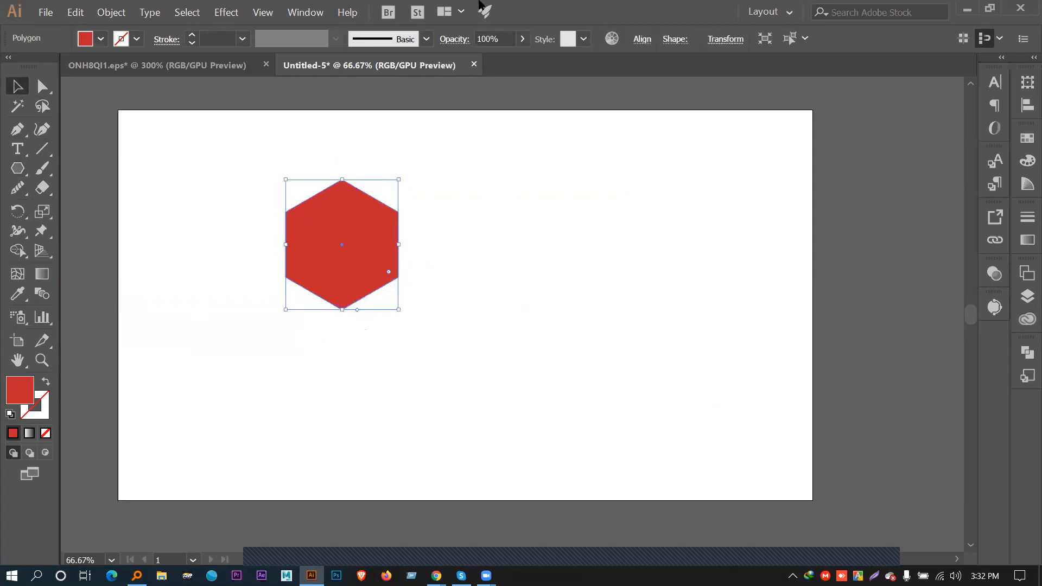
Duplicate the hexagon into a honeycomb with three in the upper row, three in the middle row and two in the lower row
{"action": "left_click_drag", "start_coordinate": [487, 240], "coordinate": [490, 274]}
{"action": "left_click_drag", "start_coordinate": [350, 269], "coordinate": [419, 164]}
{"action": "left_click_drag", "start_coordinate": [425, 226], "coordinate": [662, 187]}
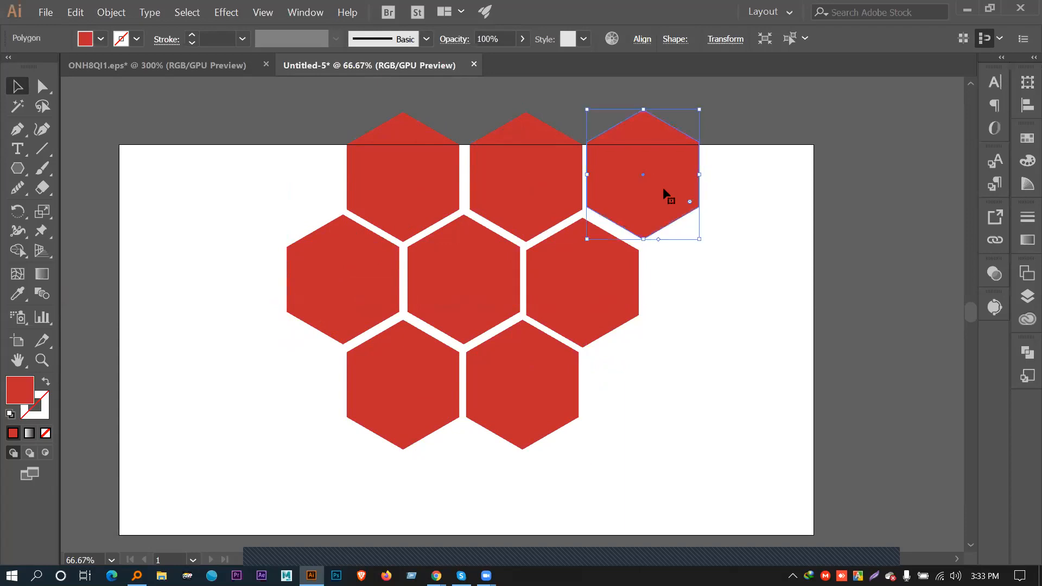
Nudge the rightmost hexagon of the upper row slightly left and down to line it up with its row
{"action": "key", "text": "Left"}
{"action": "key", "text": "Down"}
{"action": "key", "text": "Down"}
{"action": "key", "text": "Down"}
{"action": "key", "text": "Down"}
{"action": "key", "text": "Down"}
{"action": "key", "text": "Down"}
{"action": "key", "text": "Down"}
{"action": "key", "text": "Down"}
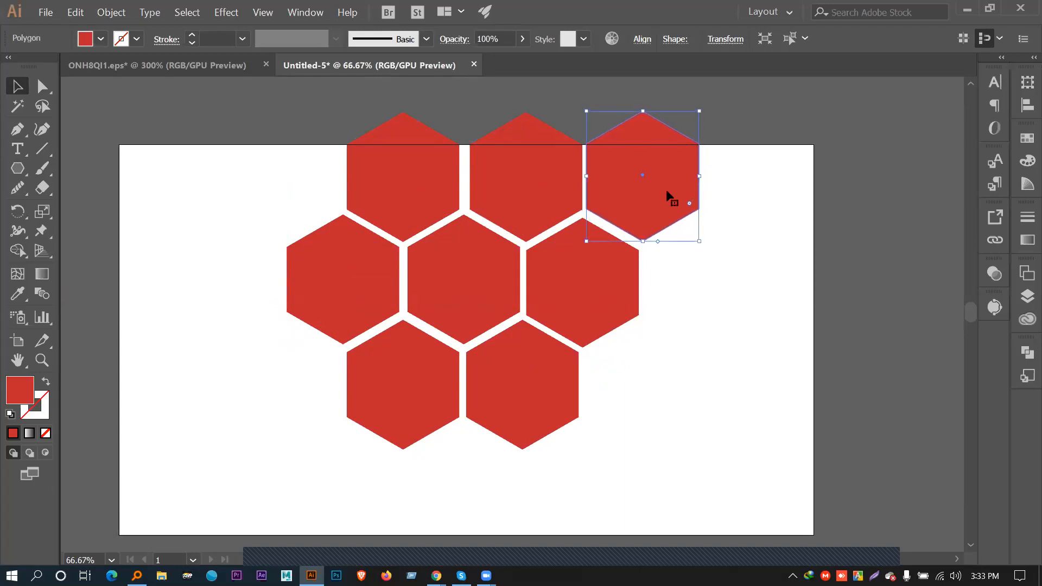
Extend the honeycomb to the right with five more hexagon copies, giving rows of four, five and four
{"action": "left_click_drag", "start_coordinate": [662, 216], "coordinate": [669, 411]}
{"action": "left_click", "coordinate": [708, 399]}
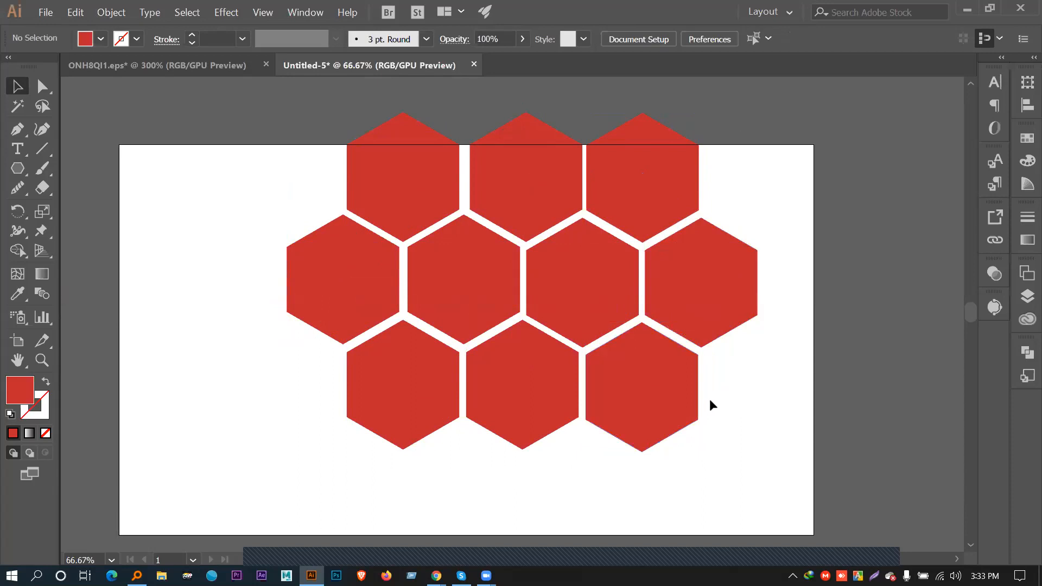
{"action": "scroll", "coordinate": [689, 380], "scroll_direction": "down", "scroll_amount": 2}
{"action": "left_click_drag", "start_coordinate": [650, 346], "coordinate": [772, 339]}
{"action": "scroll", "coordinate": [760, 263], "scroll_direction": "up", "scroll_amount": 3}
{"action": "scroll", "coordinate": [760, 263], "scroll_direction": "right", "scroll_amount": 2}
{"action": "left_click_drag", "start_coordinate": [744, 382], "coordinate": [735, 187]}
{"action": "left_click", "coordinate": [811, 199]}
{"action": "scroll", "coordinate": [809, 200], "scroll_direction": "down", "scroll_amount": 1}
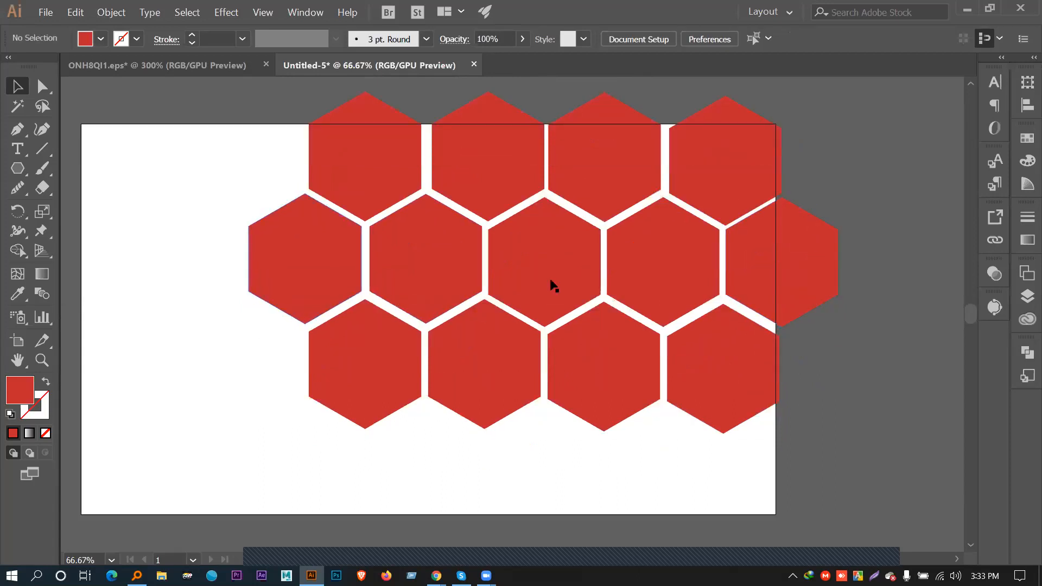
Place the meeting-room photo into the document as a linked image
{"action": "scroll", "coordinate": [542, 285], "scroll_direction": "up", "scroll_amount": 1}
{"action": "key", "text": "ctrl+minus"}
{"action": "scroll", "coordinate": [386, 307], "scroll_direction": "left", "scroll_amount": 4}
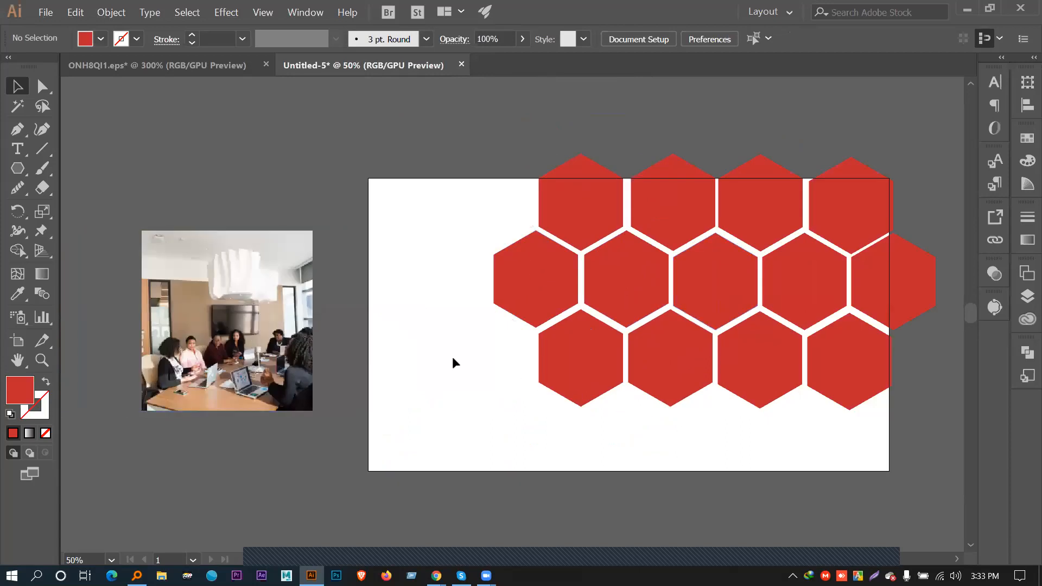
{"action": "left_click_drag", "start_coordinate": [526, 362], "coordinate": [342, 358]}
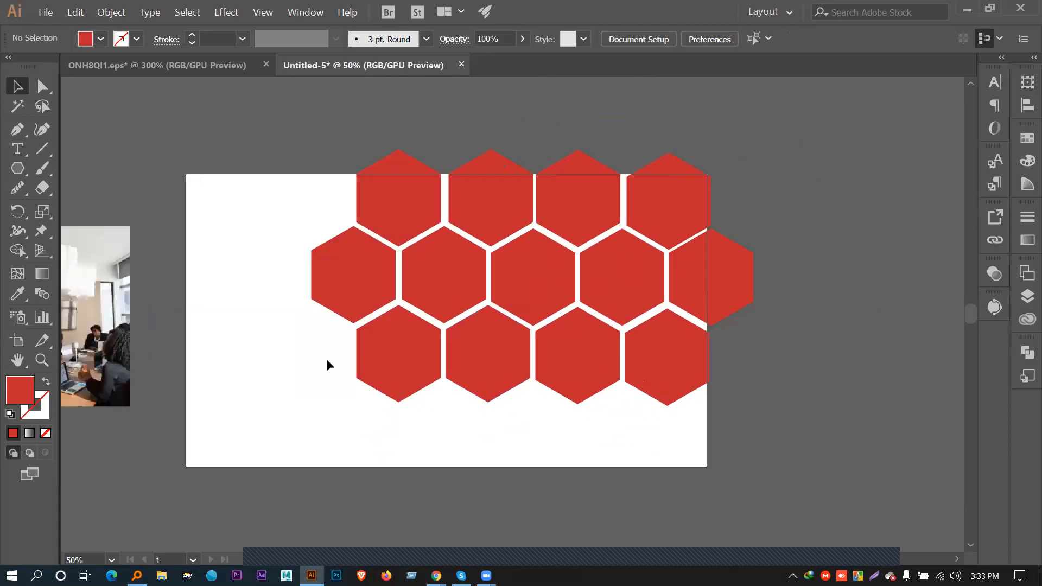
{"action": "key", "text": "ctrl+plus"}
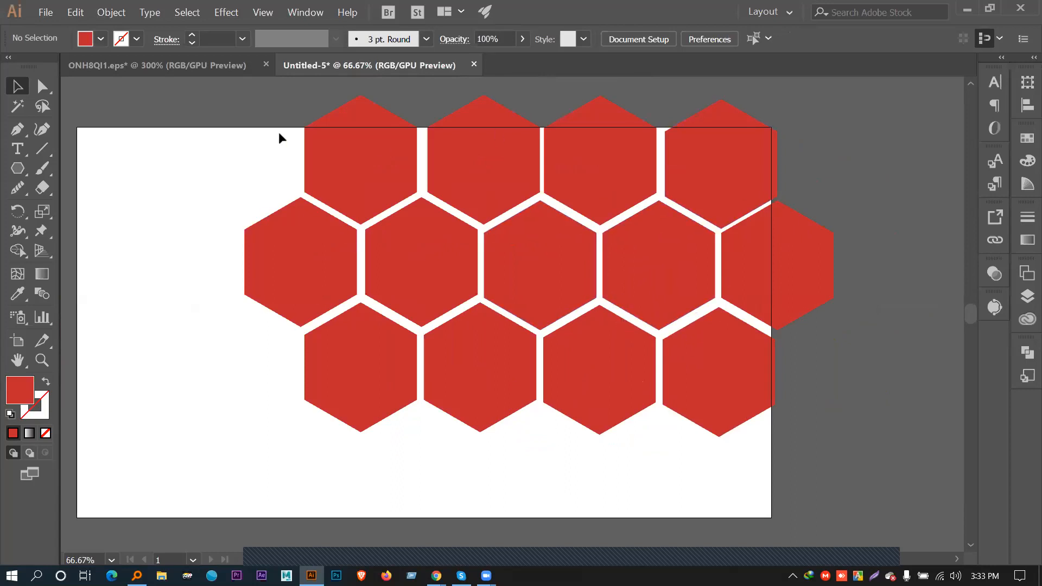
{"action": "left_click", "coordinate": [46, 12]}
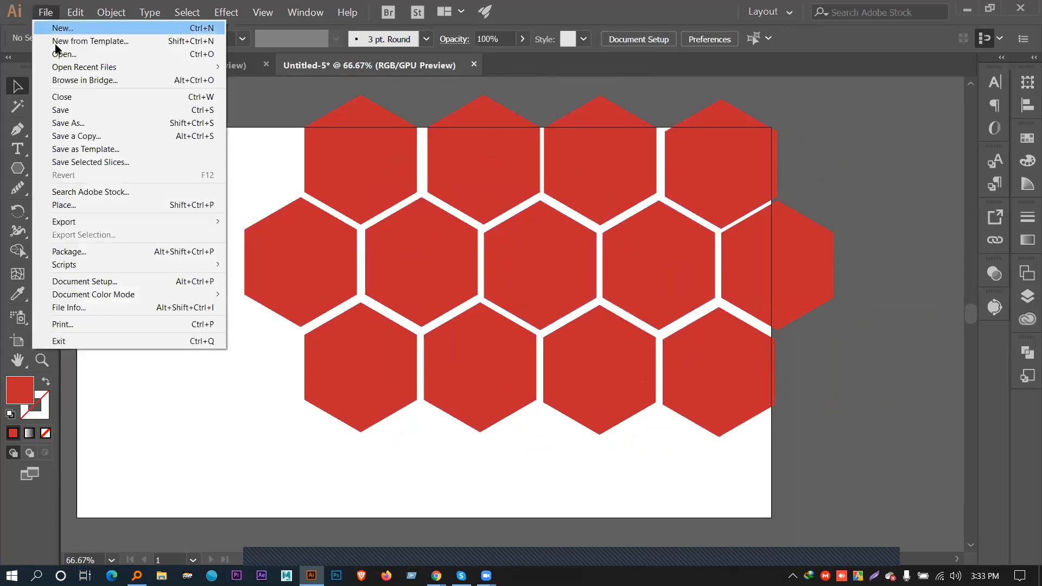
{"action": "left_click", "coordinate": [87, 204]}
{"action": "scroll", "coordinate": [245, 217], "scroll_direction": "down", "scroll_amount": 3}
{"action": "scroll", "coordinate": [244, 217], "scroll_direction": "up", "scroll_amount": 1}
{"action": "left_click", "coordinate": [132, 224]}
{"action": "key", "text": "Return"}
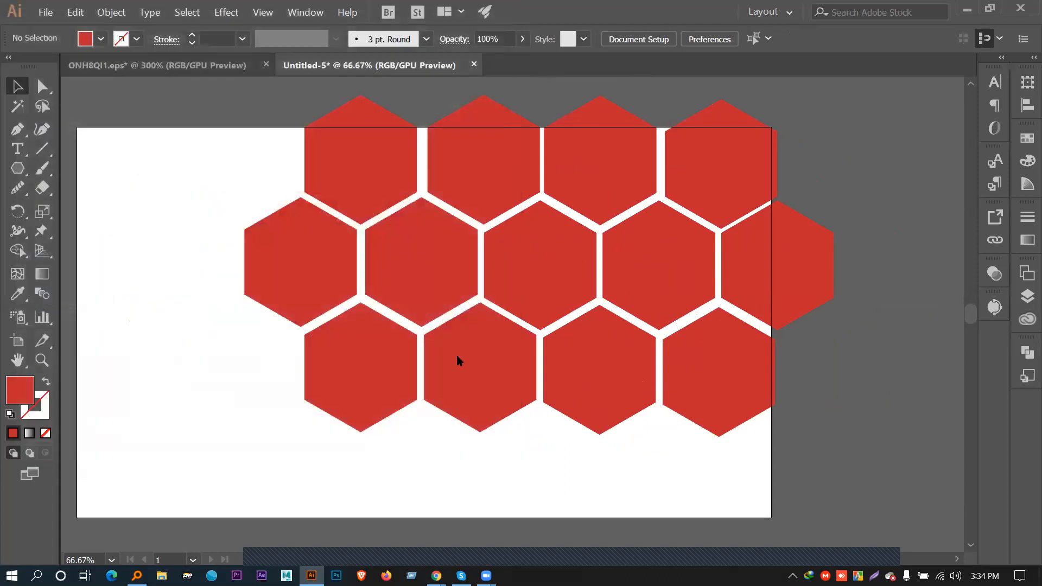
{"action": "left_click", "coordinate": [463, 307]}
Scale the placed photo and position it so that it covers the whole honeycomb
{"action": "left_click_drag", "start_coordinate": [675, 346], "coordinate": [370, 155]}
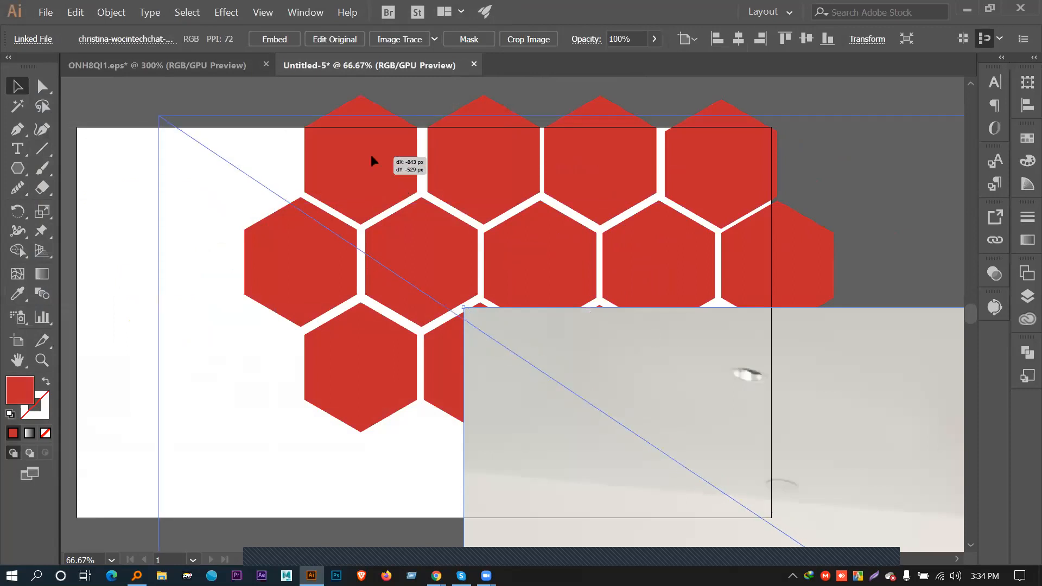
{"action": "left_click_drag", "start_coordinate": [158, 116], "coordinate": [707, 482]}
{"action": "left_click_drag", "start_coordinate": [806, 492], "coordinate": [654, 372]}
{"action": "left_click_drag", "start_coordinate": [726, 416], "coordinate": [289, 138]}
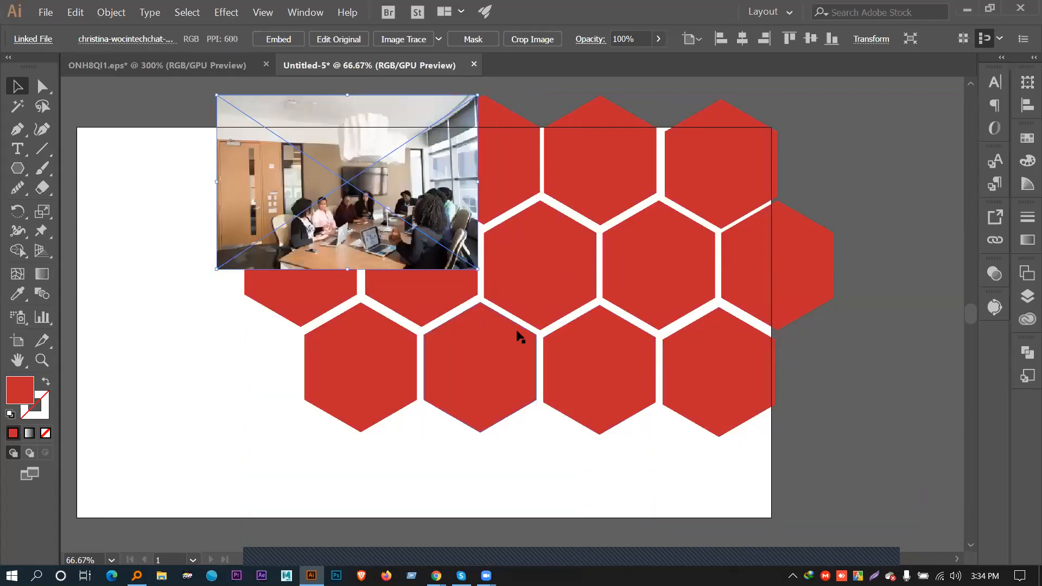
{"action": "left_click_drag", "start_coordinate": [477, 272], "coordinate": [699, 452]}
{"action": "left_click_drag", "start_coordinate": [501, 215], "coordinate": [654, 303]}
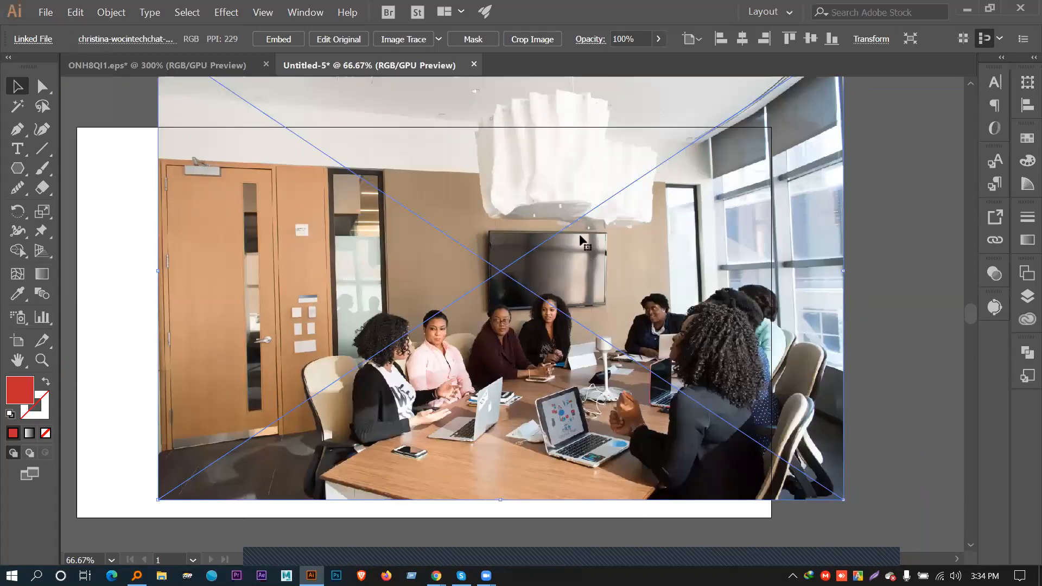
Embed the meeting-room photo and send it behind the hexagons
{"action": "right_click", "coordinate": [579, 238]}
{"action": "left_click", "coordinate": [274, 37]}
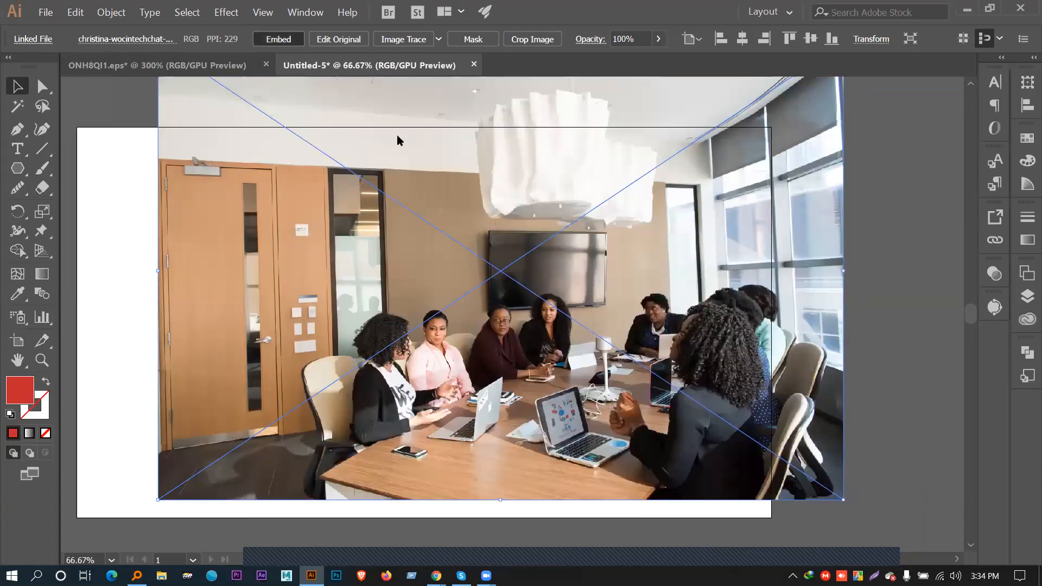
{"action": "right_click", "coordinate": [455, 154]}
{"action": "mouse_move", "coordinate": [516, 249]}
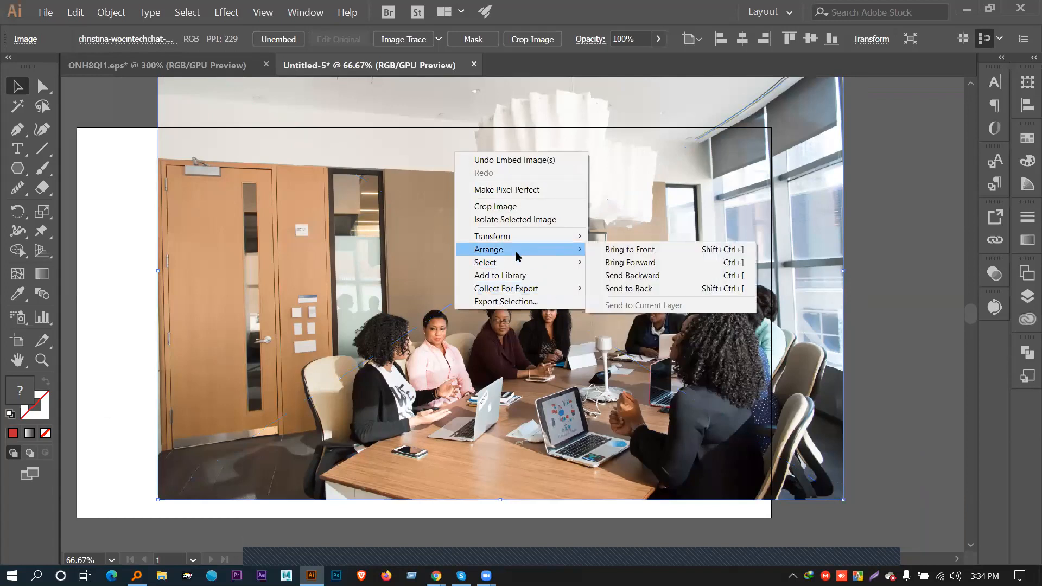
{"action": "left_click", "coordinate": [637, 275]}
{"action": "left_click", "coordinate": [886, 314]}
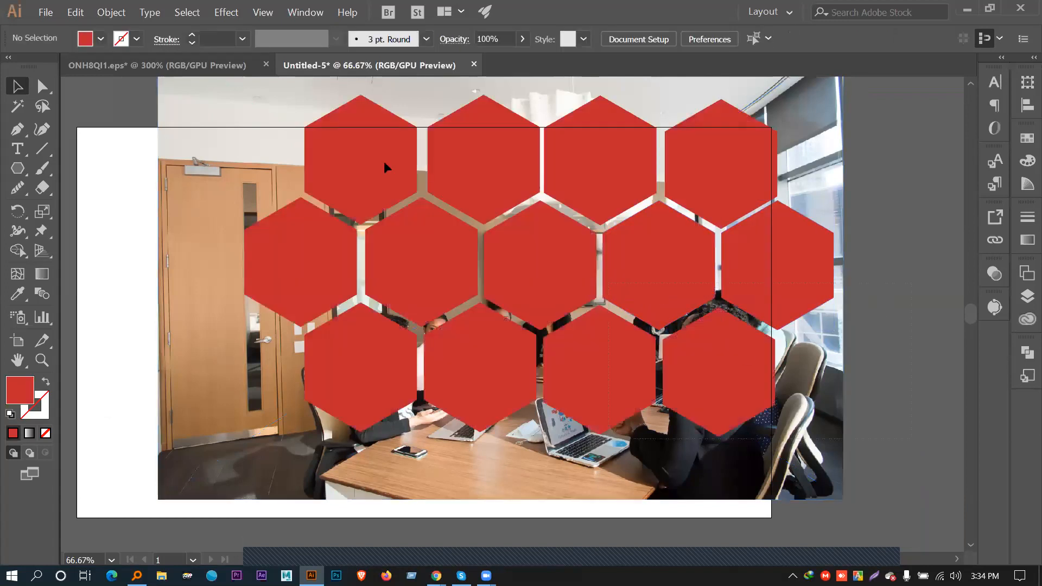
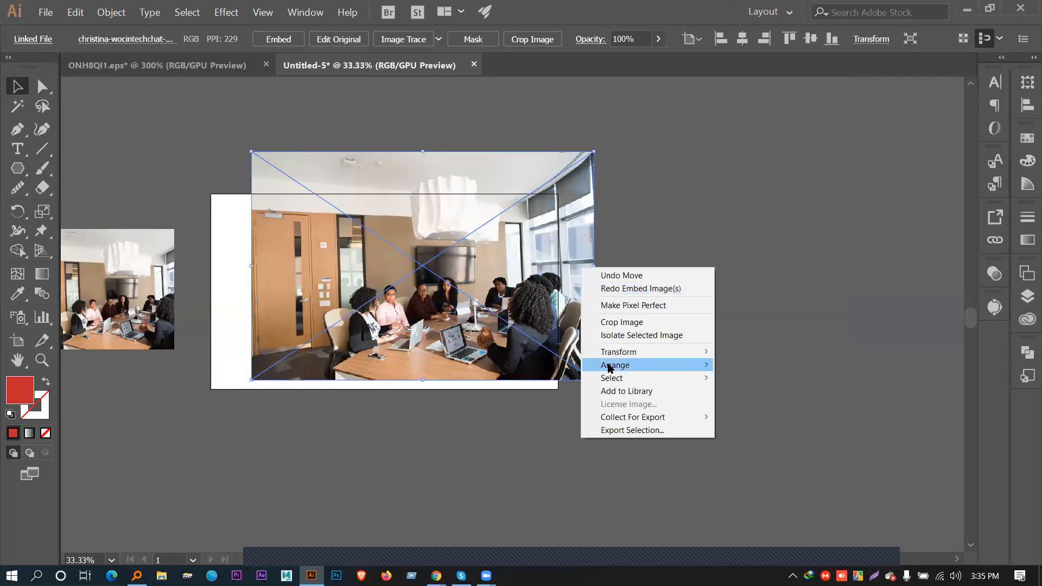
Move the linked photo off the artboard to the area below and right of the honeycomb and embed it
{"action": "left_click", "coordinate": [559, 215]}
{"action": "left_click_drag", "start_coordinate": [565, 181], "coordinate": [918, 361]}
{"action": "left_click", "coordinate": [282, 39]}
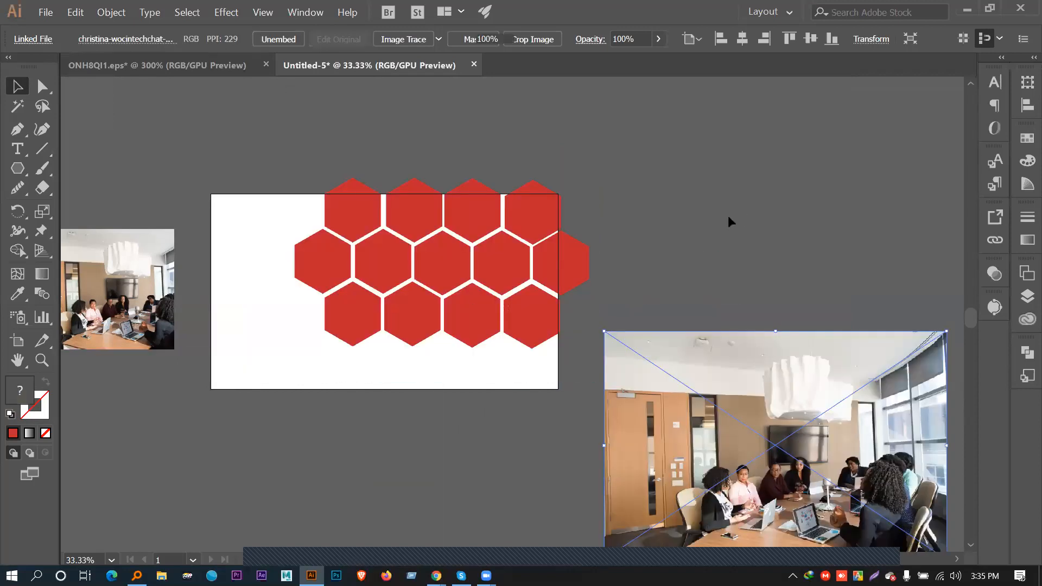
Select all the hexagons and shift the honeycomb slightly up and to the right
{"action": "left_click", "coordinate": [584, 264]}
{"action": "left_click_drag", "start_coordinate": [280, 148], "coordinate": [581, 353]}
{"action": "left_click_drag", "start_coordinate": [500, 250], "coordinate": [532, 251]}
{"action": "left_click", "coordinate": [754, 278]}
Move the embedded photo over the honeycomb and send it to the back
{"action": "left_click_drag", "start_coordinate": [783, 458], "coordinate": [449, 270]}
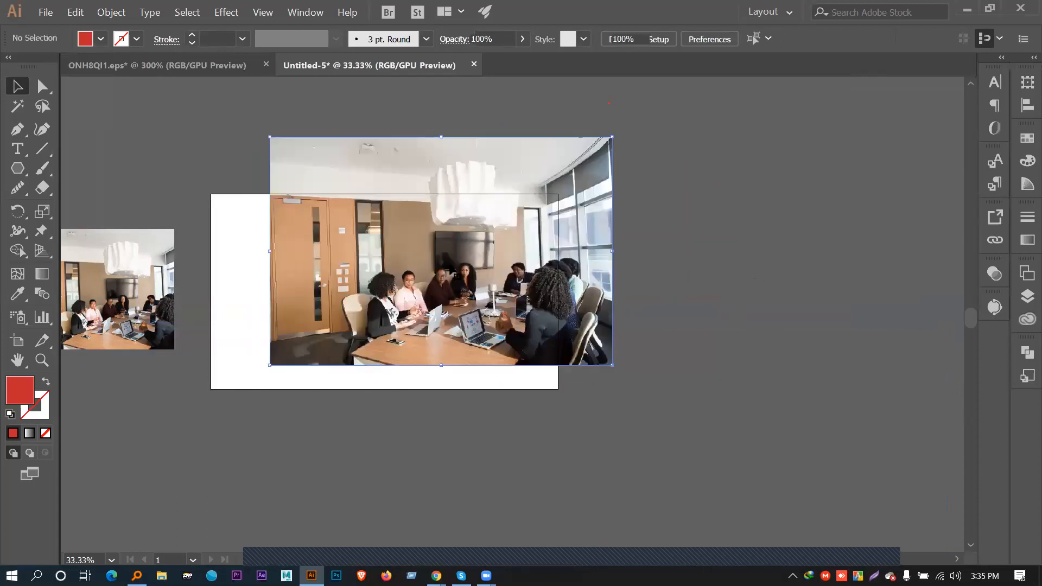
{"action": "right_click", "coordinate": [451, 267]}
{"action": "mouse_move", "coordinate": [516, 363]}
{"action": "left_click", "coordinate": [640, 402]}
Try to make a clipping mask from the photo and the hexagons, then undo back to before the photo was moved
{"action": "left_click_drag", "start_coordinate": [239, 157], "coordinate": [413, 402]}
{"action": "right_click", "coordinate": [411, 326]}
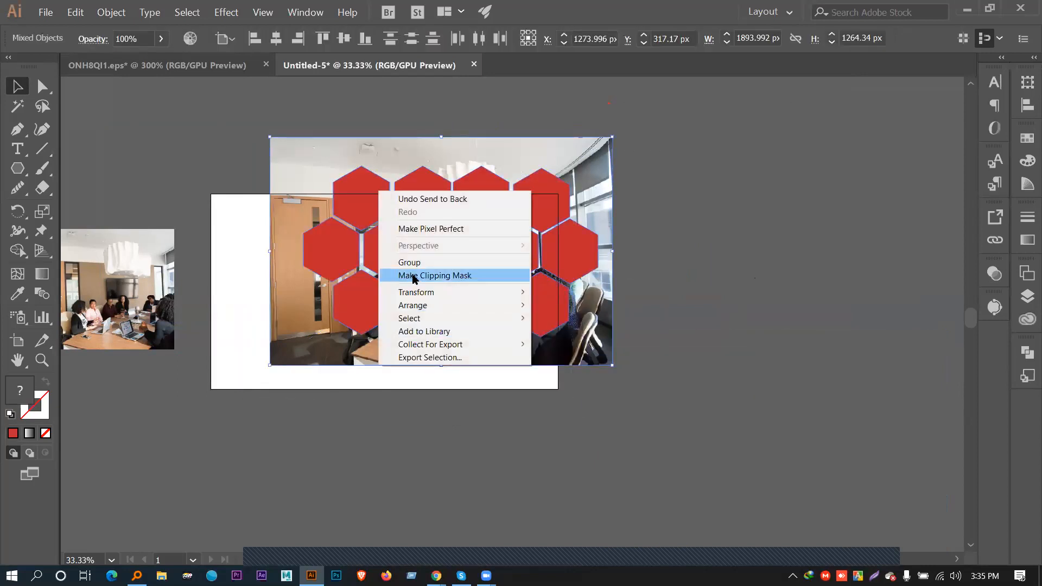
{"action": "left_click", "coordinate": [415, 276]}
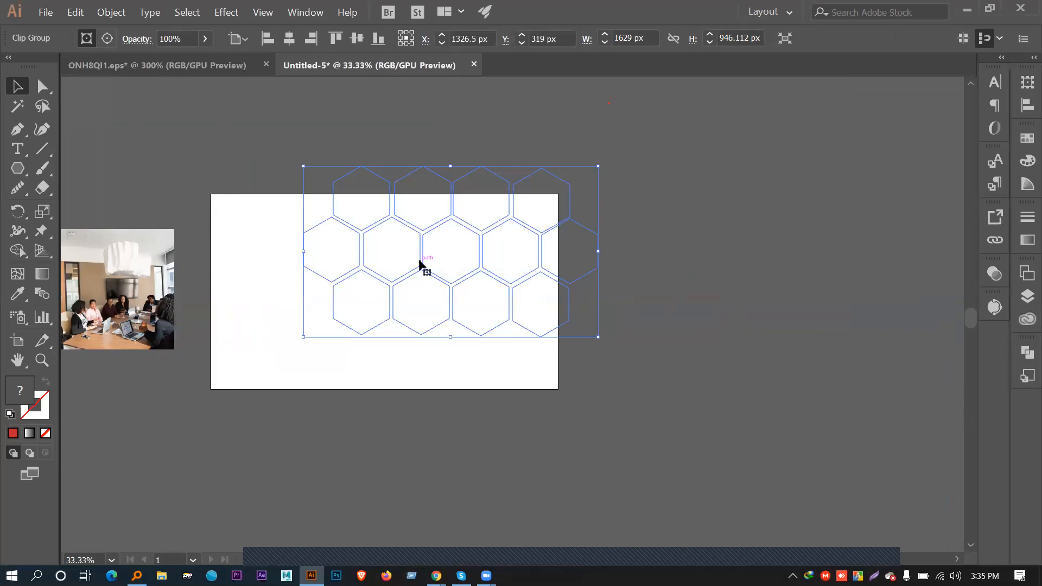
{"action": "key", "text": "ctrl+z"}
{"action": "key", "text": "ctrl+z"}
{"action": "key", "text": "ctrl+z"}
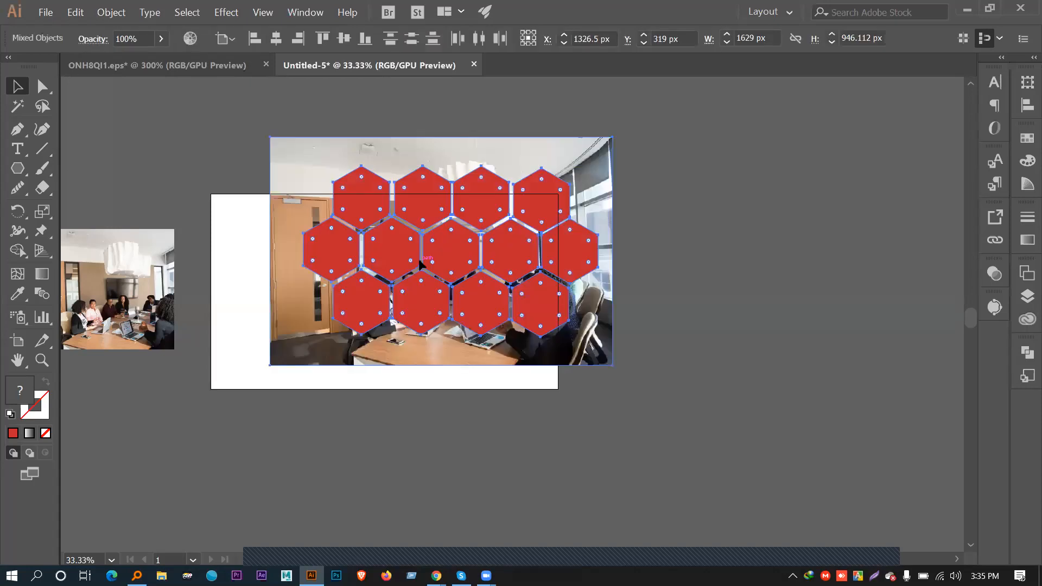
Ungroup the hexagons and combine all of them into one compound path
{"action": "left_click", "coordinate": [577, 242]}
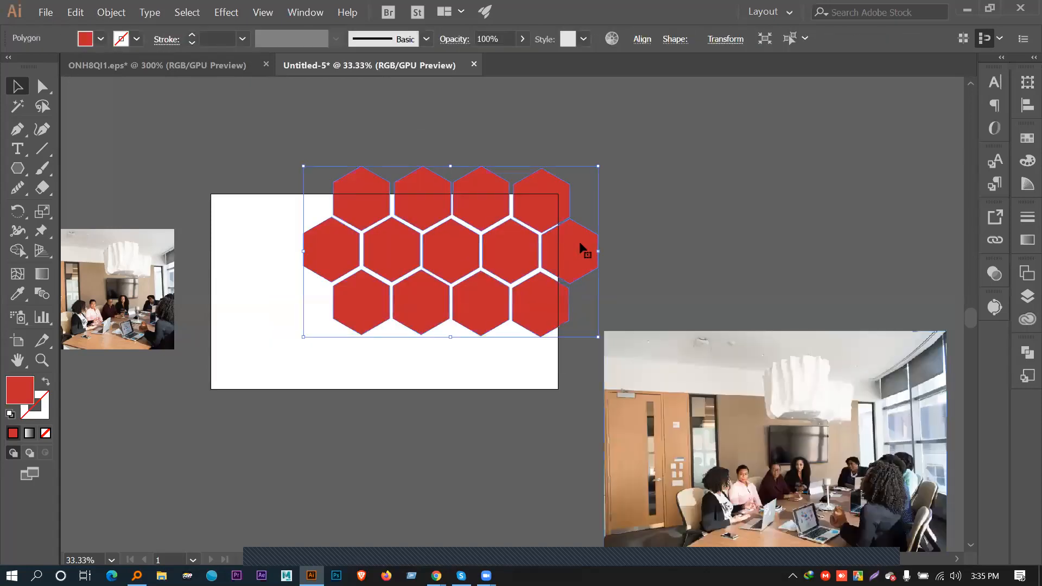
{"action": "right_click", "coordinate": [578, 242]}
{"action": "left_click", "coordinate": [634, 341]}
{"action": "left_click", "coordinate": [667, 273]}
{"action": "left_click_drag", "start_coordinate": [275, 148], "coordinate": [607, 308]}
{"action": "right_click", "coordinate": [539, 287]}
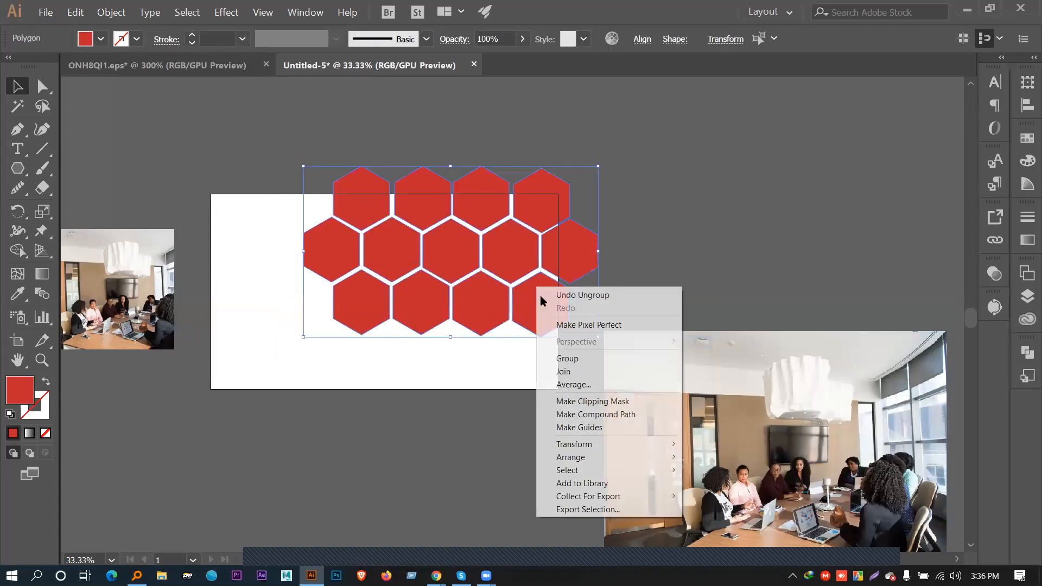
{"action": "left_click", "coordinate": [585, 416]}
{"action": "mouse_move", "coordinate": [572, 248]}
{"action": "left_mouse_down"}
{"action": "mouse_move", "coordinate": [855, 222]}
{"action": "mouse_move", "coordinate": [571, 242]}
{"action": "left_mouse_up"}
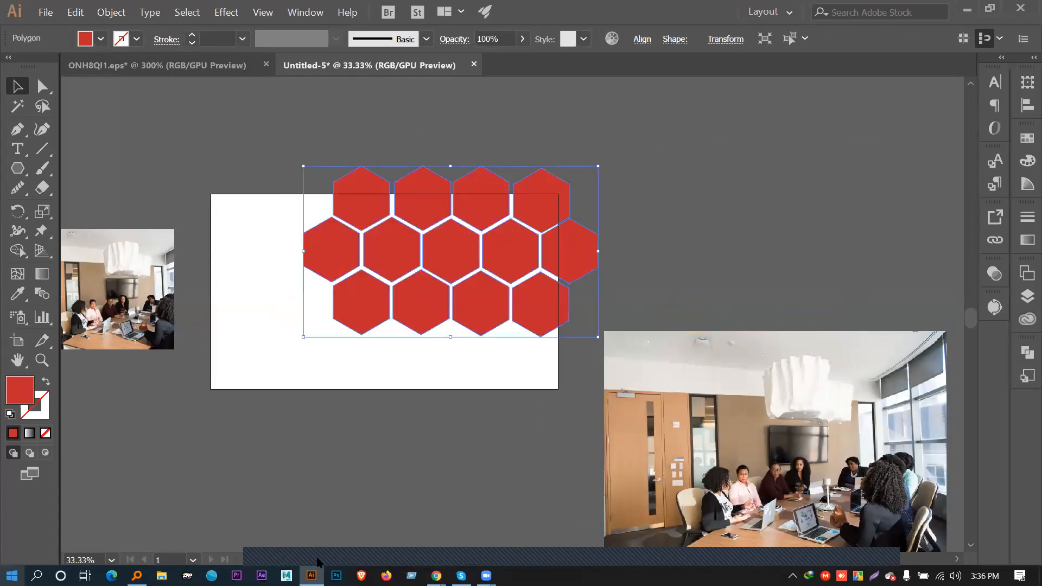
Position the embedded photo over the compound honeycomb shape and send it to the back
{"action": "left_click_drag", "start_coordinate": [842, 401], "coordinate": [531, 210]}
{"action": "right_click", "coordinate": [608, 226]}
{"action": "mouse_move", "coordinate": [706, 322]}
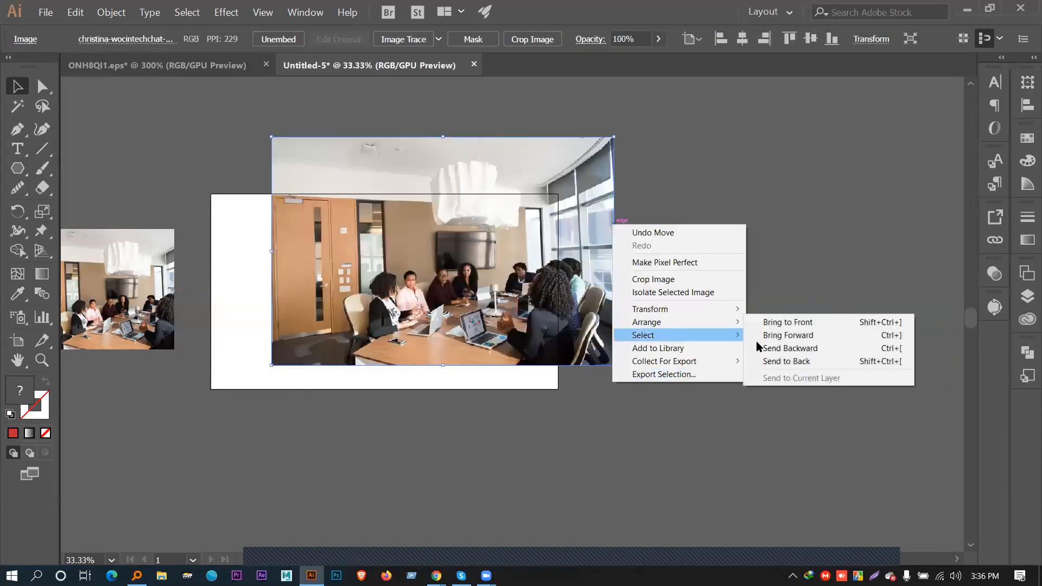
{"action": "left_click", "coordinate": [790, 360]}
{"action": "left_click", "coordinate": [661, 308]}
Select the photo together with the compound honeycomb and make a clipping mask
{"action": "left_click_drag", "start_coordinate": [193, 117], "coordinate": [446, 253]}
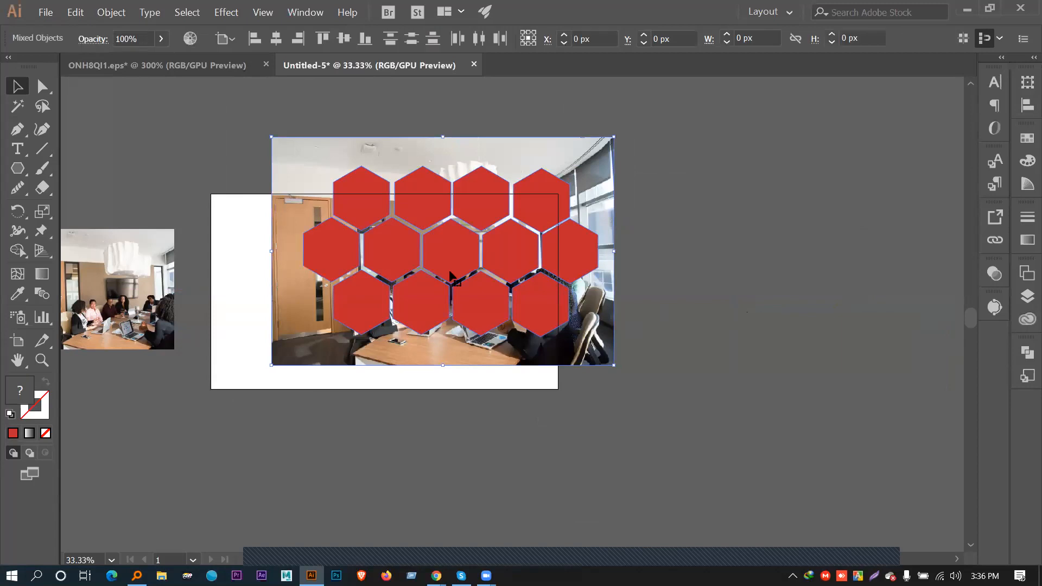
{"action": "right_click", "coordinate": [446, 253]}
{"action": "left_click", "coordinate": [504, 337]}
{"action": "left_click", "coordinate": [642, 305]}
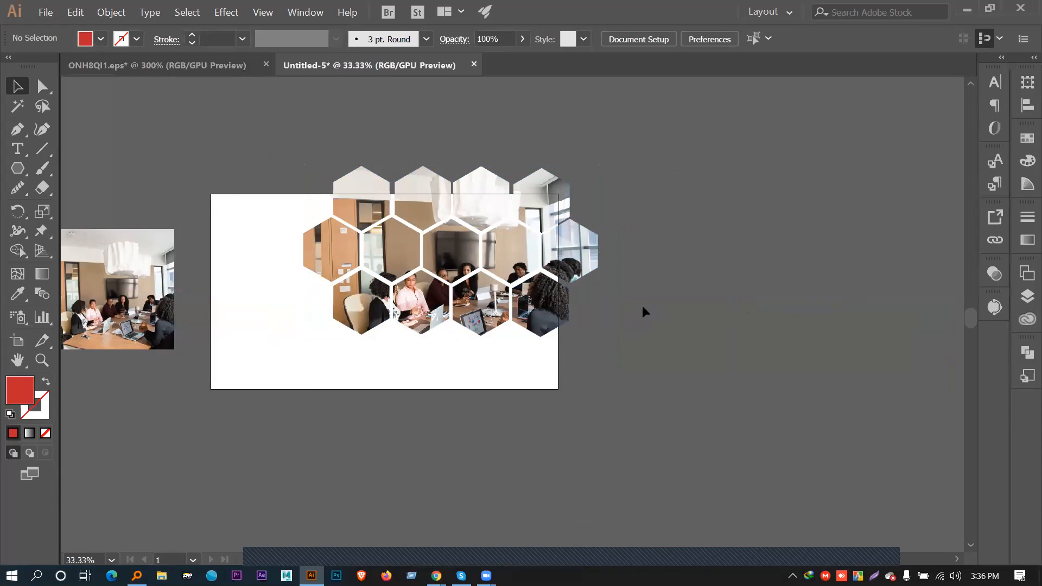
Try enlarging the whole clipped honeycomb group, then undo the scaling
{"action": "key", "text": "ctrl+plus"}
{"action": "left_click_drag", "start_coordinate": [472, 282], "coordinate": [634, 305]}
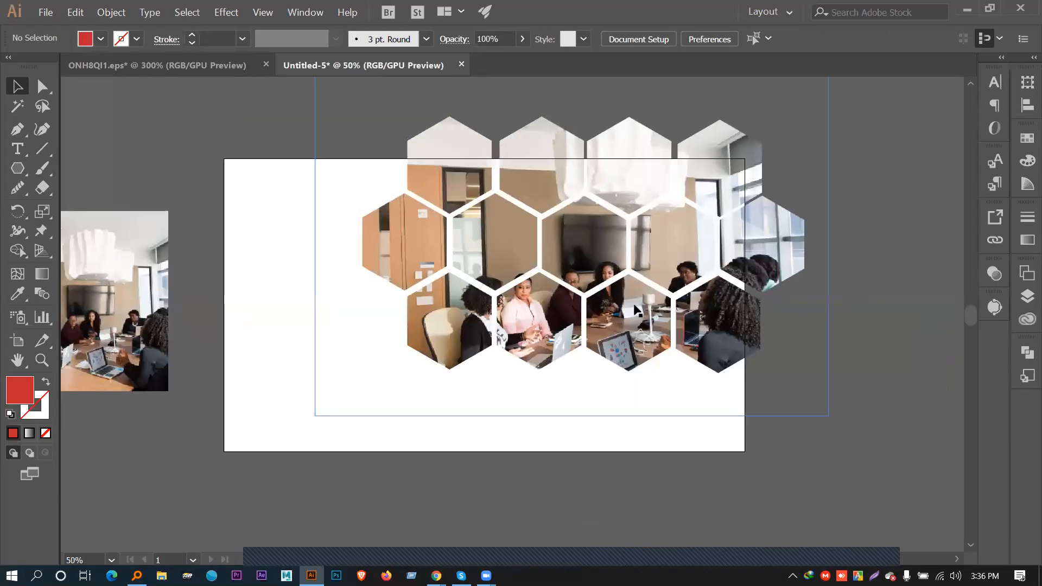
{"action": "key", "text": "ctrl+plus"}
{"action": "key", "text": "ctrl+minus"}
{"action": "key", "text": "ctrl+minus"}
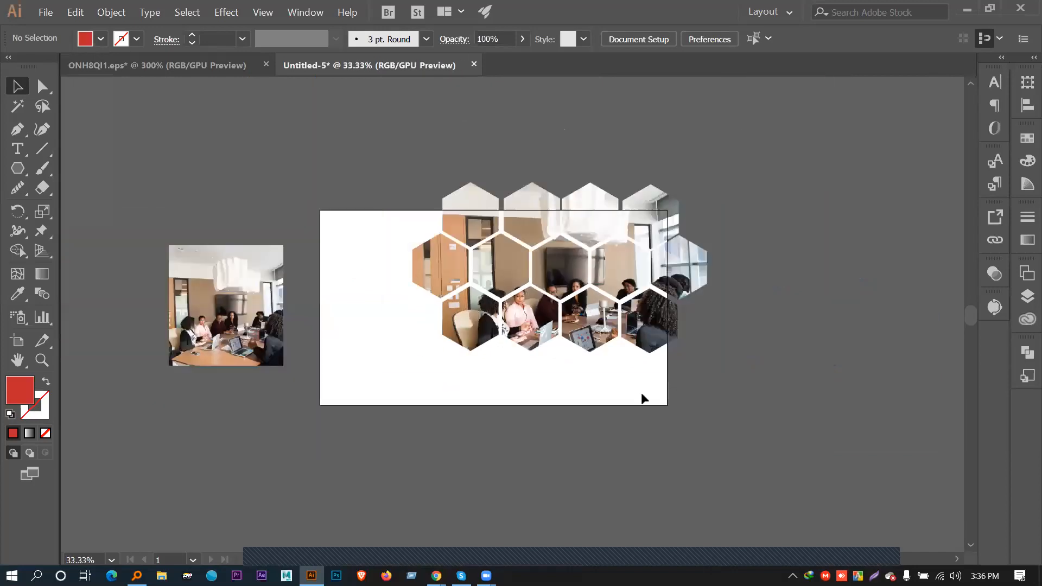
{"action": "left_click", "coordinate": [690, 342]}
{"action": "left_click_drag", "start_coordinate": [706, 356], "coordinate": [864, 450]}
{"action": "key", "text": "ctrl+z"}
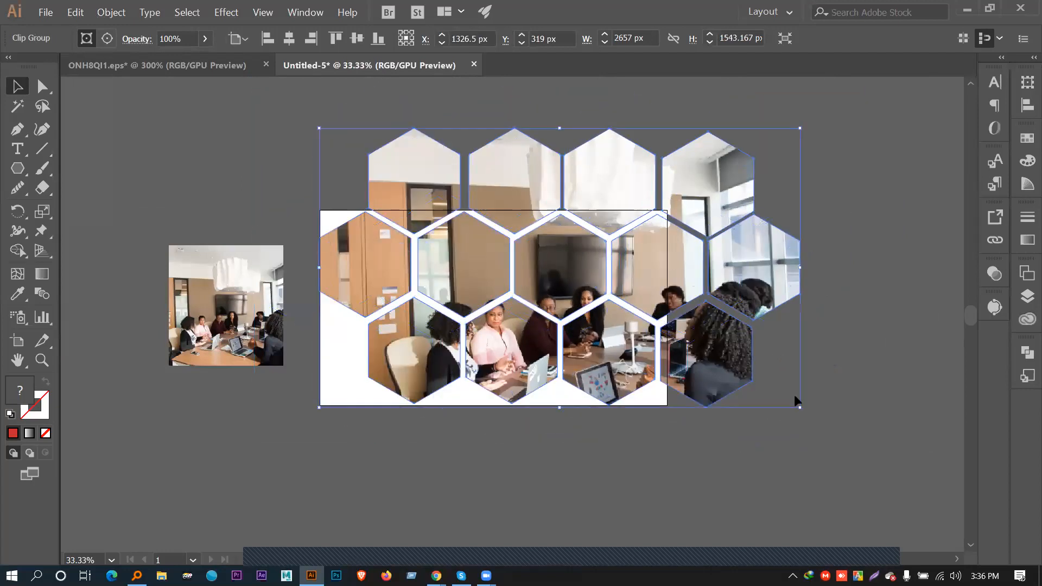
{"action": "key", "text": "ctrl+z"}
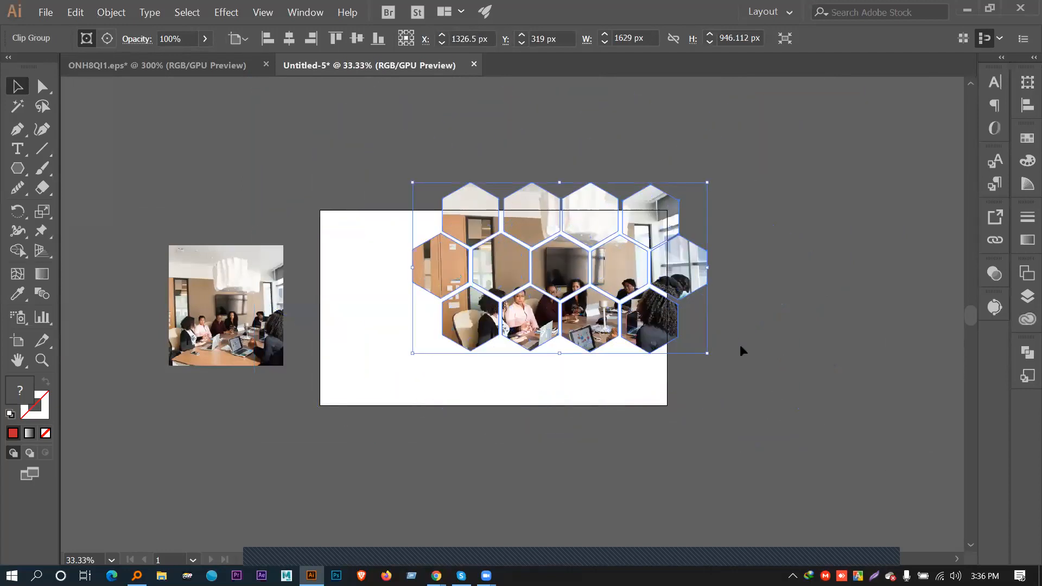
{"action": "left_click", "coordinate": [739, 346]}
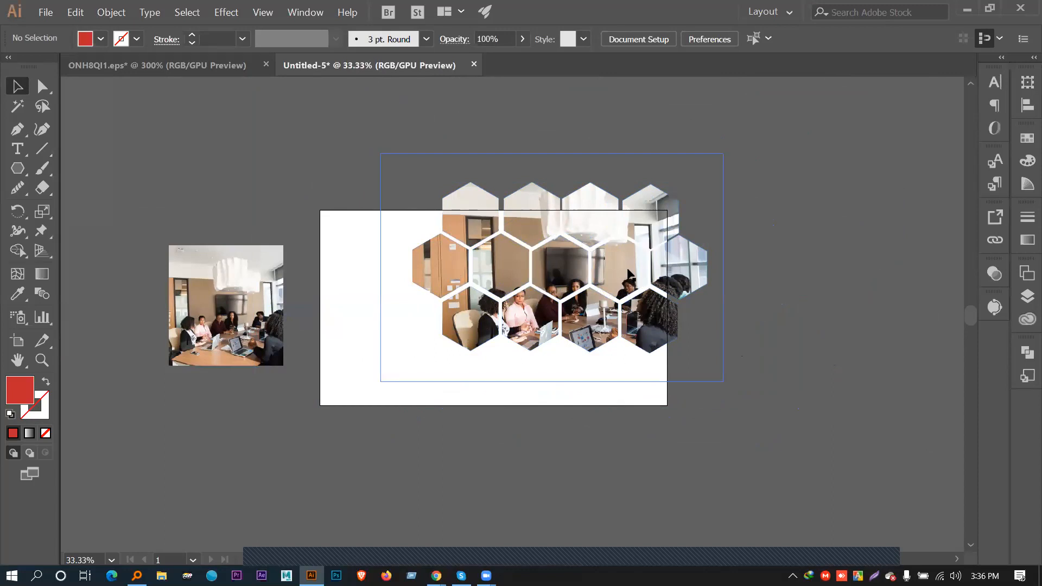
Isolate the photo inside the clip group, enlarge it around its centre, and leave isolation mode
{"action": "left_click", "coordinate": [609, 256]}
{"action": "double_click", "coordinate": [610, 262]}
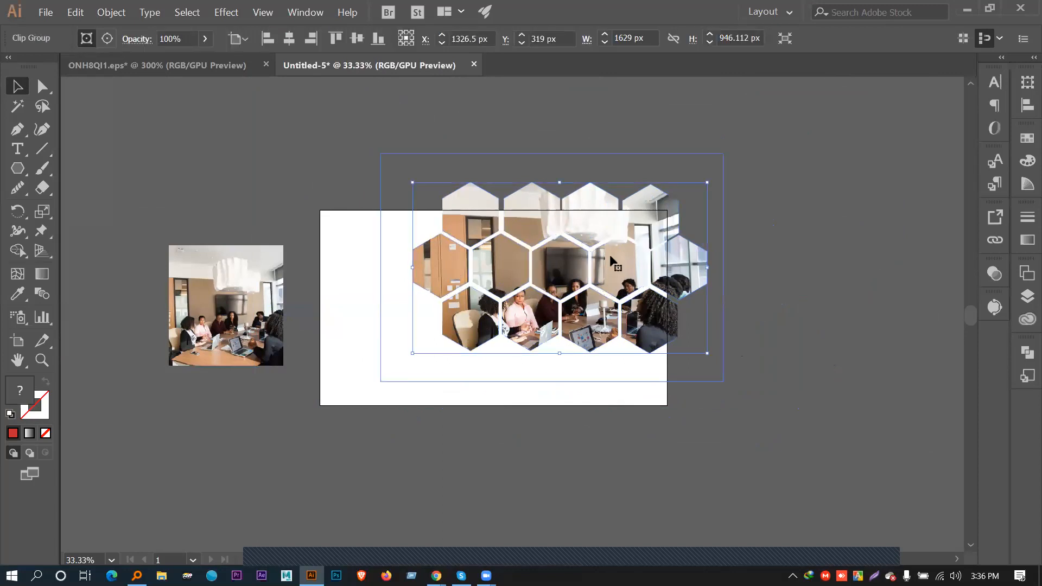
{"action": "left_click", "coordinate": [578, 292]}
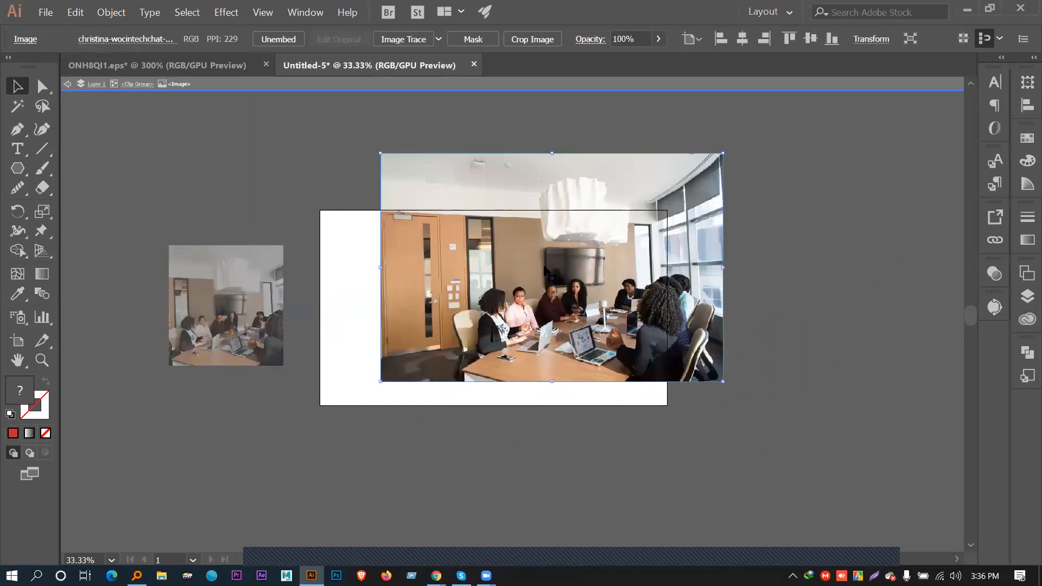
{"action": "left_click_drag", "start_coordinate": [720, 383], "coordinate": [789, 428]}
{"action": "double_click", "coordinate": [858, 359]}
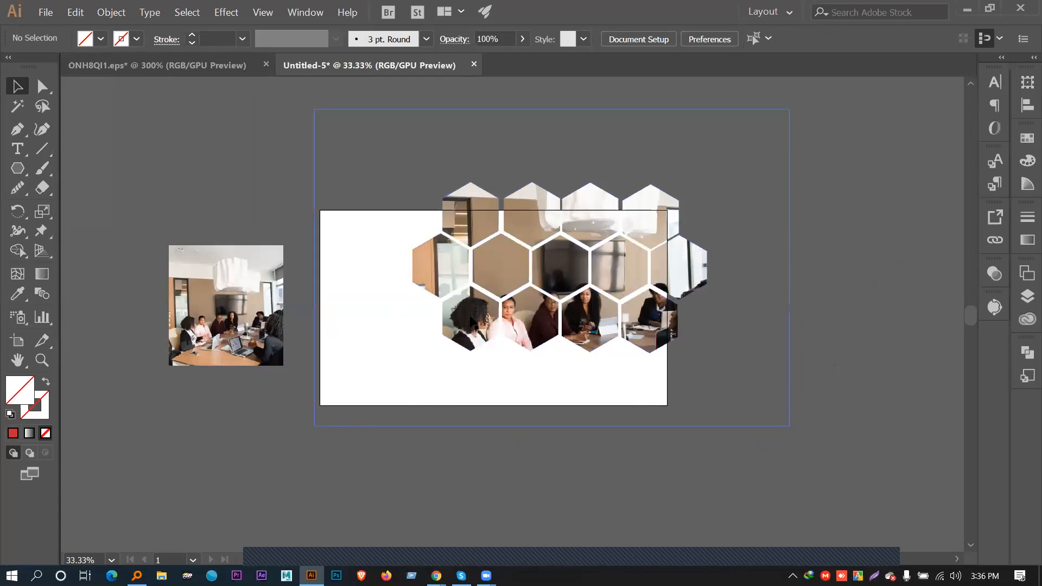
Isolate the clipped photo again, enlarge it further within the honeycomb mask, and return to the full artwork
{"action": "double_click", "coordinate": [470, 321]}
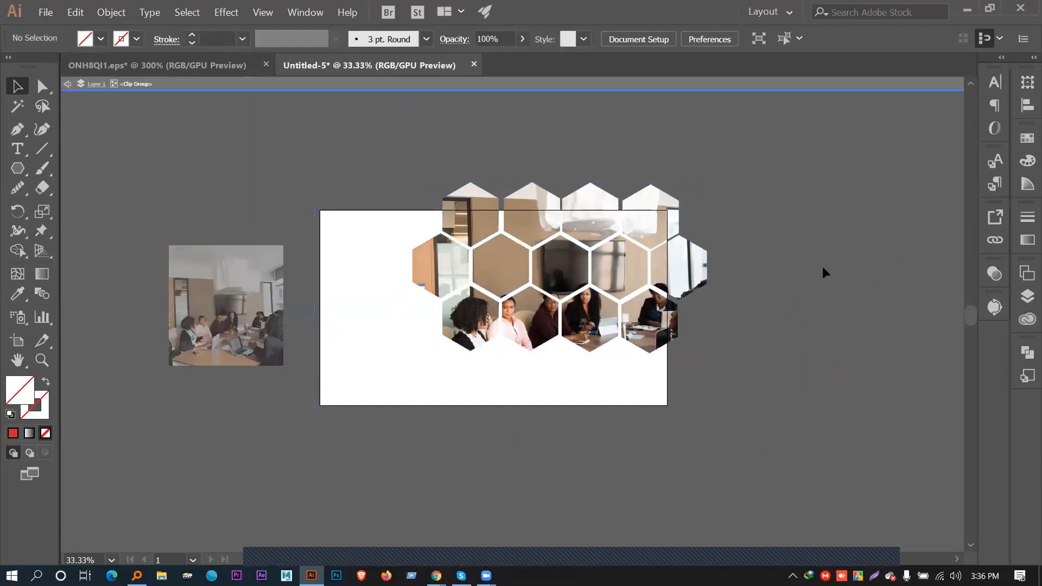
{"action": "double_click", "coordinate": [534, 305]}
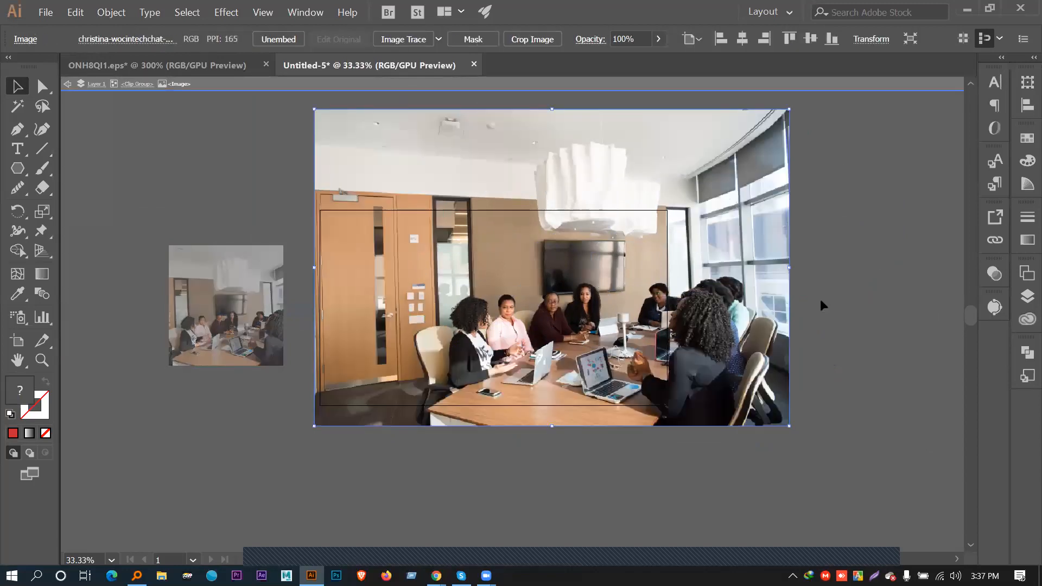
{"action": "left_click", "coordinate": [789, 428]}
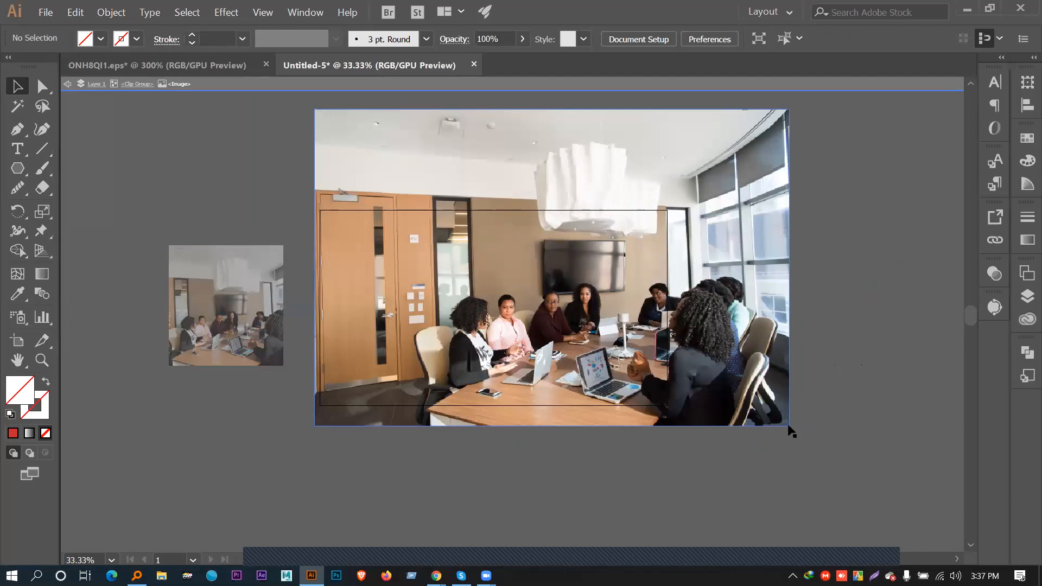
{"action": "left_click", "coordinate": [787, 424]}
{"action": "left_click_drag", "start_coordinate": [789, 427], "coordinate": [854, 469]}
{"action": "double_click", "coordinate": [890, 330]}
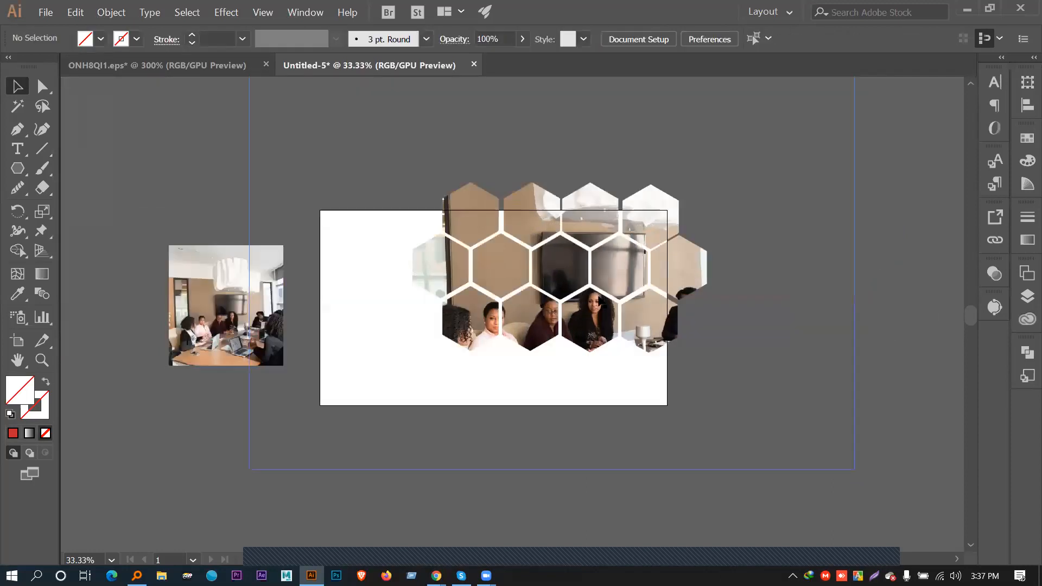
Undo the photo enlargements and the clipping mask, and clip the photo into the compound honeycomb again
{"action": "key", "text": "ctrl+z"}
{"action": "key", "text": "ctrl+z"}
{"action": "key", "text": "ctrl+z"}
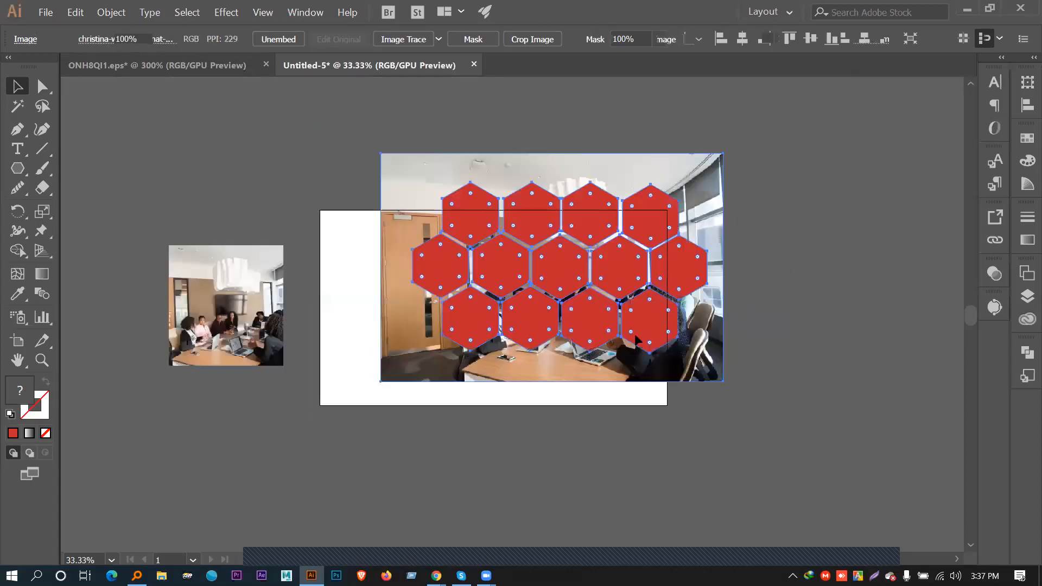
{"action": "left_click", "coordinate": [797, 305]}
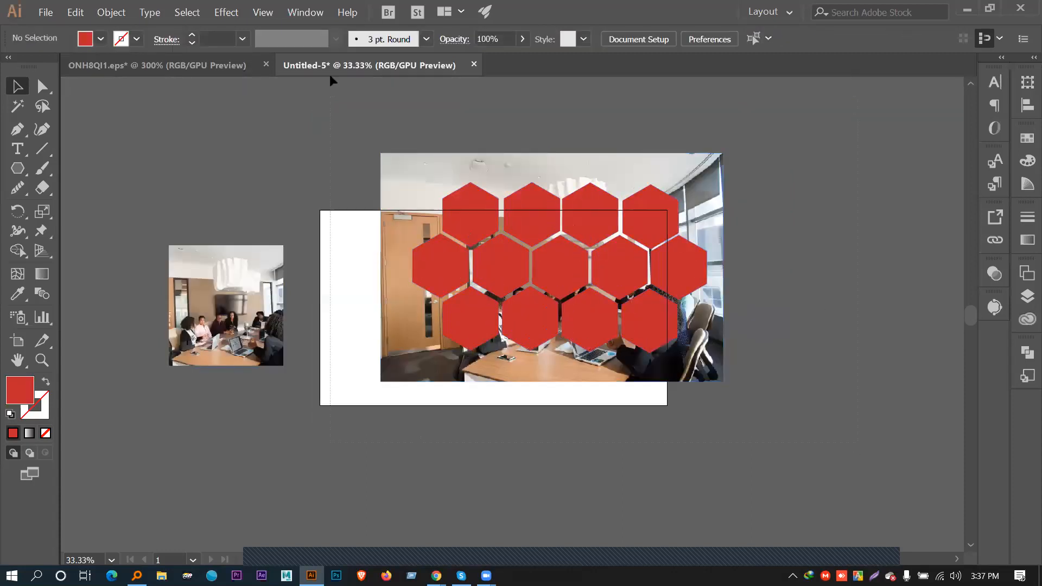
{"action": "left_click_drag", "start_coordinate": [330, 77], "coordinate": [467, 225]}
{"action": "right_click", "coordinate": [467, 223]}
{"action": "left_click", "coordinate": [532, 307]}
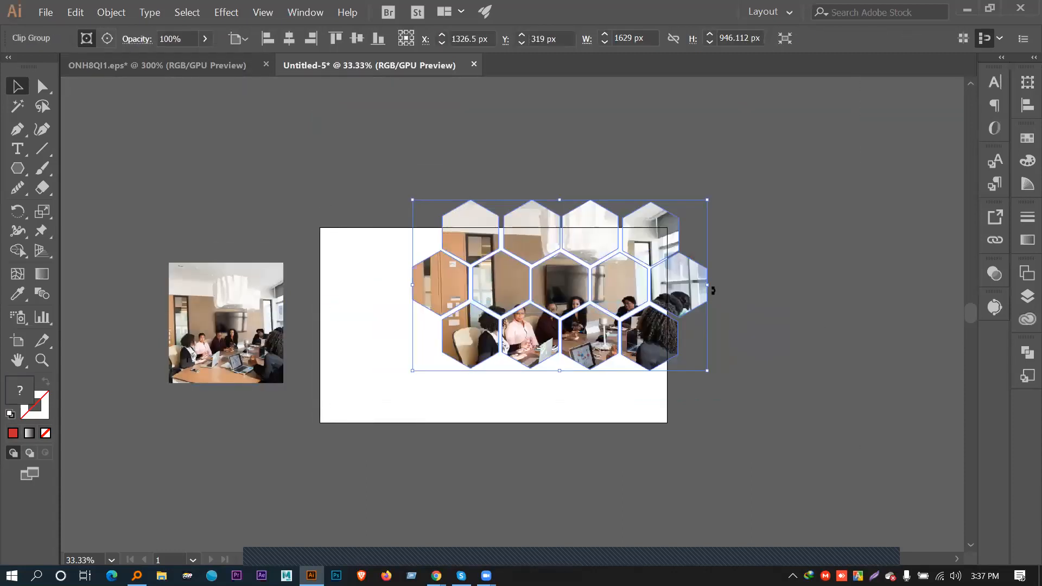
Draw a red rectangle over the honeycomb, aligned with the artboard's upper and right edges
{"action": "key", "text": "ctrl+plus"}
{"action": "key", "text": "ctrl+plus"}
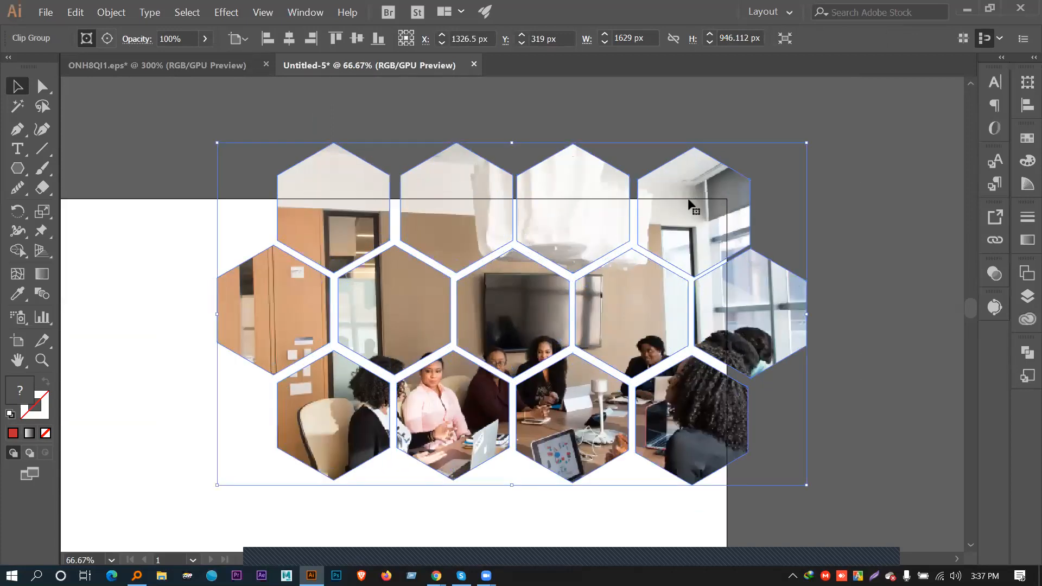
{"action": "scroll", "coordinate": [744, 389], "scroll_direction": "down", "scroll_amount": 1}
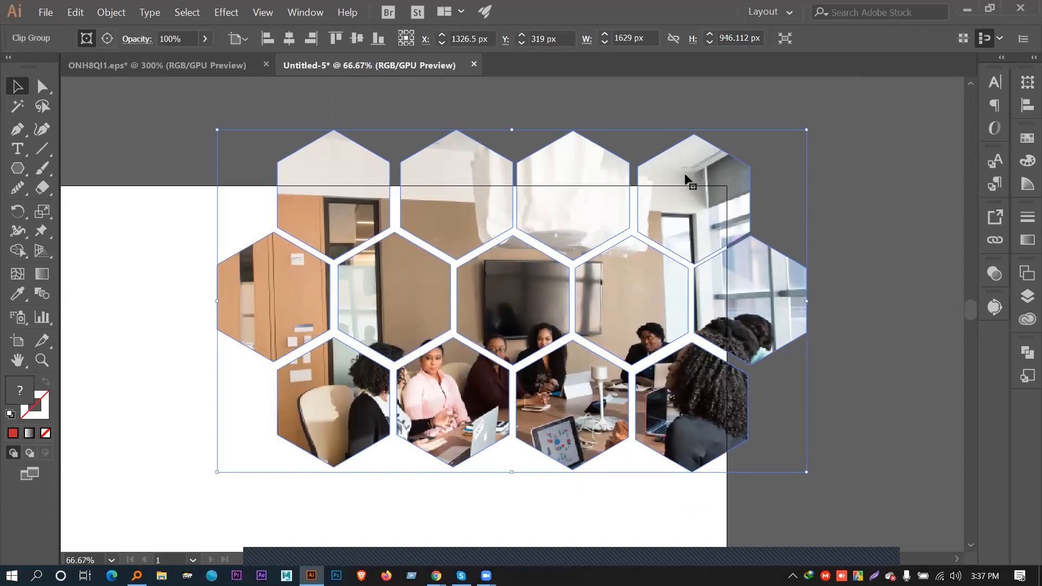
{"action": "left_click", "coordinate": [851, 258]}
{"action": "left_click_drag", "start_coordinate": [18, 168], "coordinate": [87, 175]}
{"action": "left_click_drag", "start_coordinate": [177, 186], "coordinate": [727, 517]}
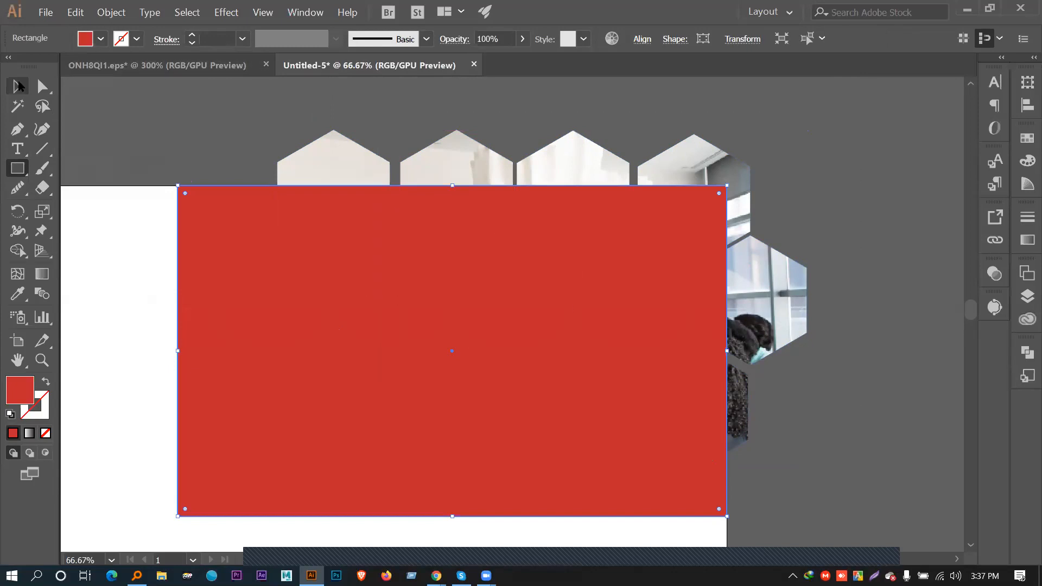
Try clipping the honeycomb group to the rectangle, and undo both the mask and the rectangle
{"action": "left_click", "coordinate": [18, 85]}
{"action": "left_click", "coordinate": [243, 151]}
{"action": "key", "text": "ctrl+a"}
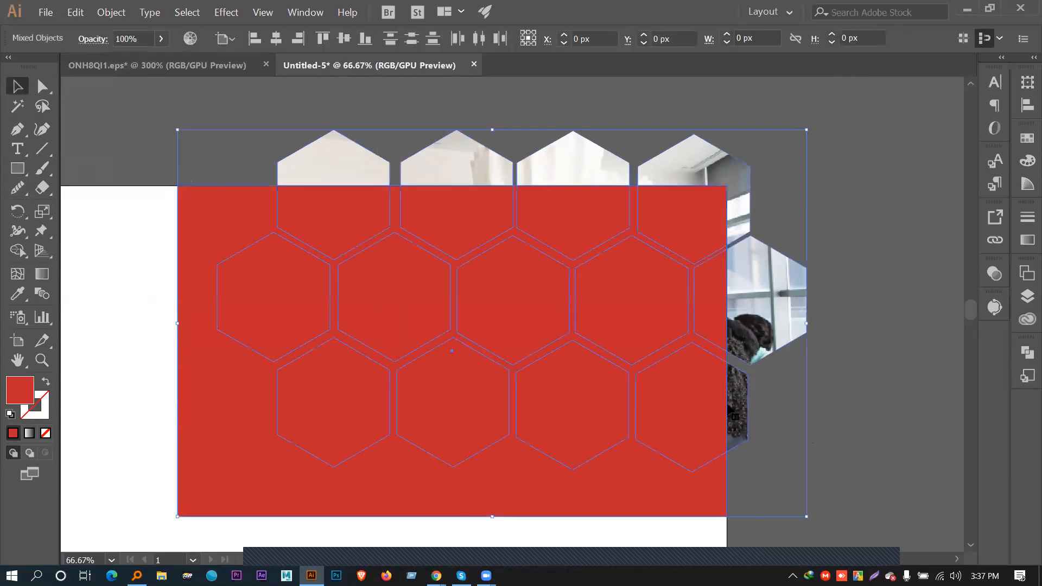
{"action": "right_click", "coordinate": [670, 307]}
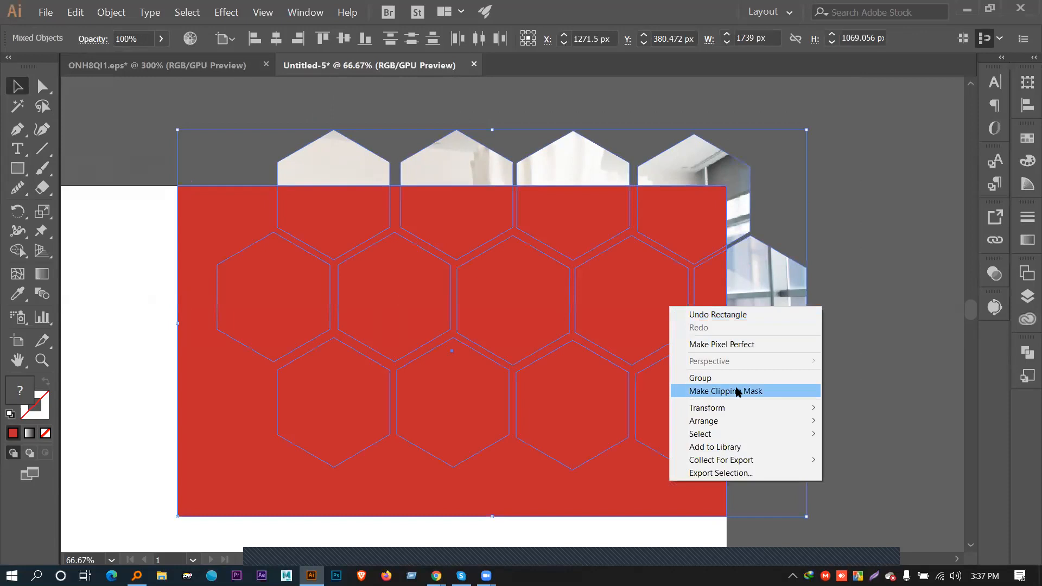
{"action": "left_click", "coordinate": [738, 392]}
{"action": "left_click", "coordinate": [812, 321]}
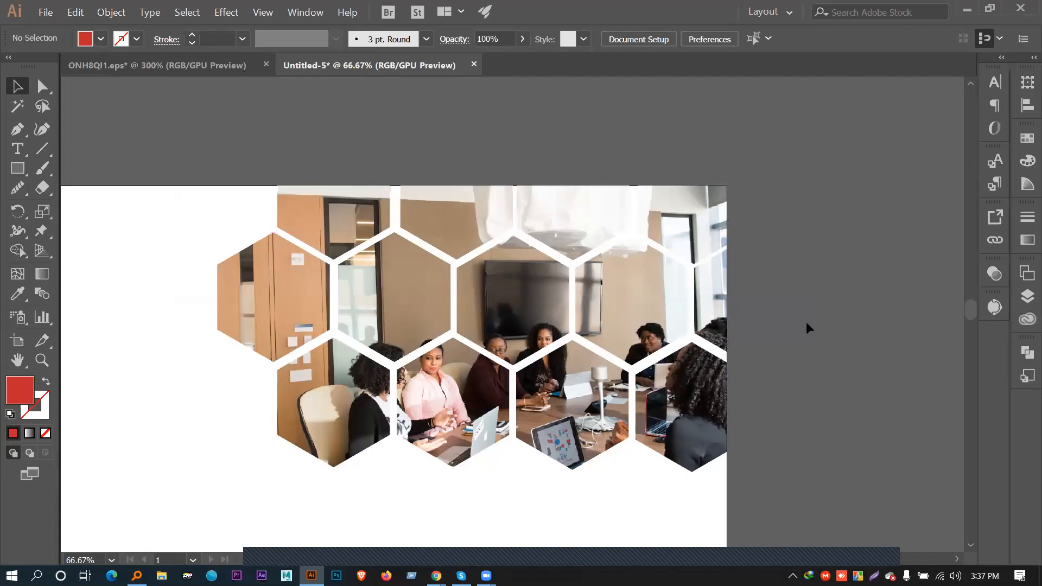
{"action": "key", "text": "ctrl+z"}
{"action": "key", "text": "ctrl+z"}
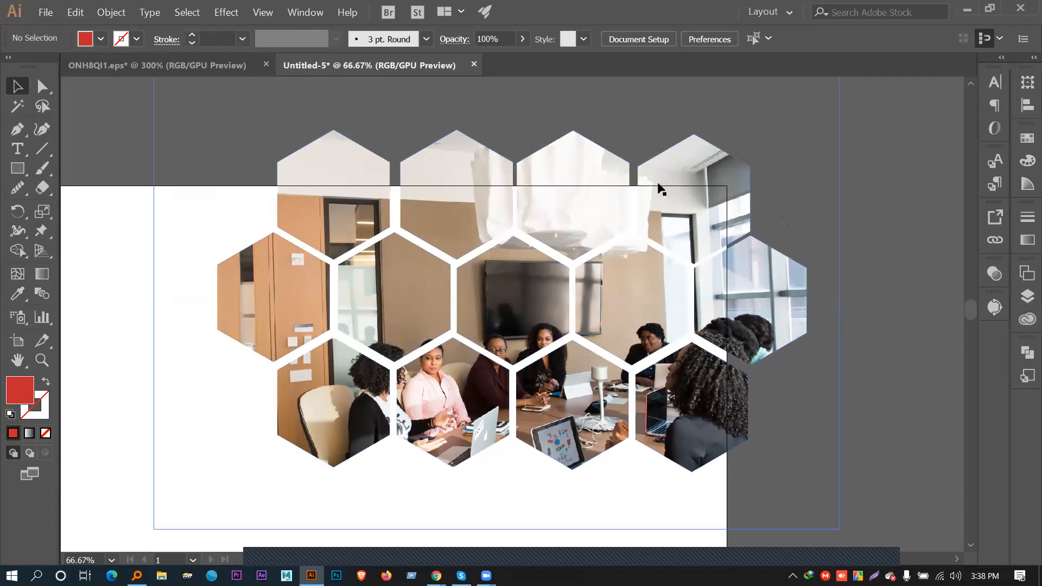
Draw the rectangle again over the honeycomb, with its upper and right edges on the artboard's edges
{"action": "left_click", "coordinate": [13, 169]}
{"action": "mouse_move", "coordinate": [179, 186]}
{"action": "left_mouse_down"}
{"action": "mouse_move", "coordinate": [741, 440]}
{"action": "mouse_move", "coordinate": [725, 518]}
{"action": "left_mouse_up"}
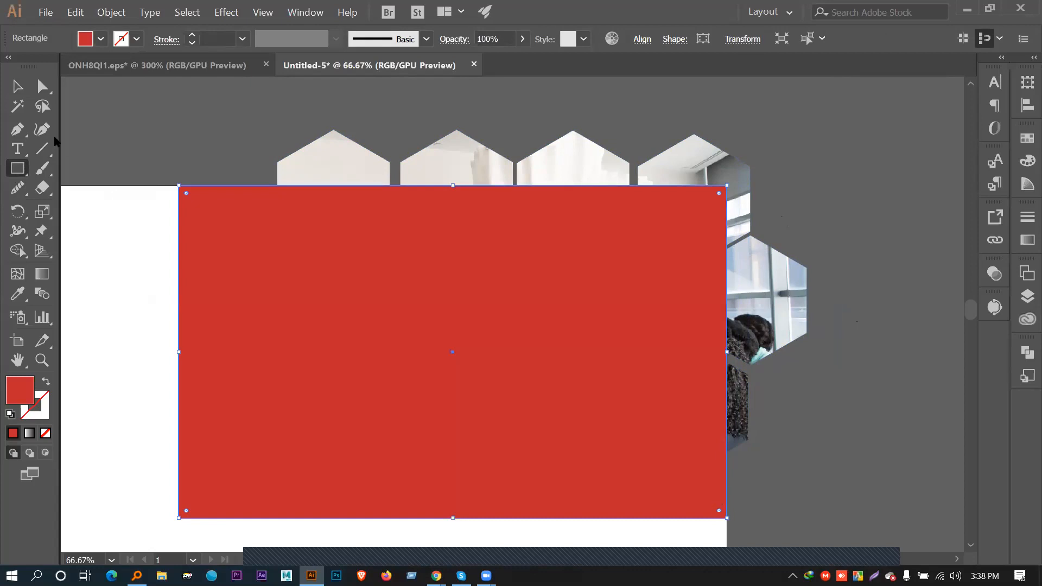
{"action": "left_click", "coordinate": [17, 86]}
{"action": "left_click", "coordinate": [122, 112]}
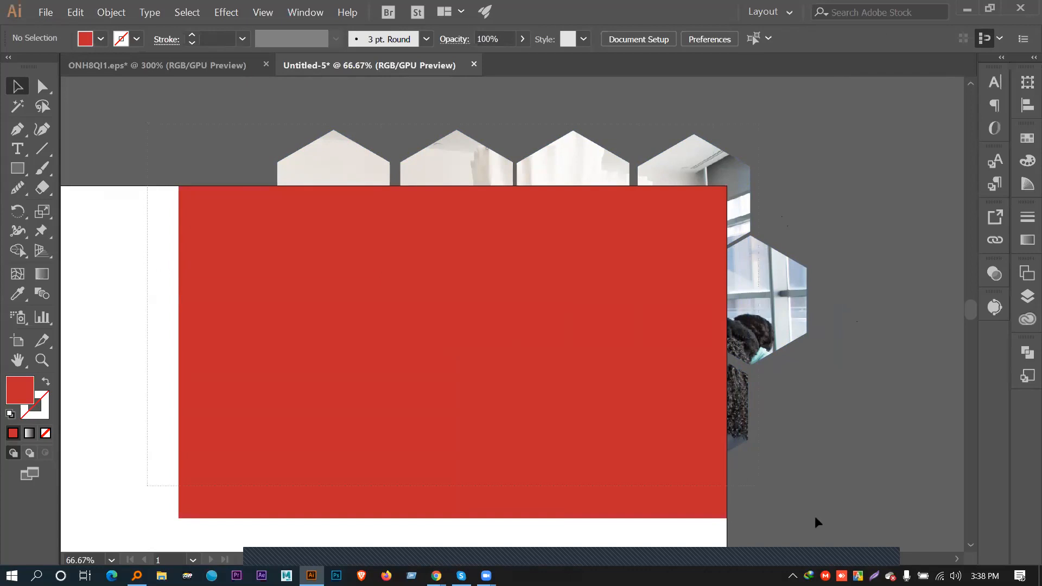
Select the honeycomb clip group with the rectangle and make a clipping mask that trims it to the artboard
{"action": "key", "text": "ctrl+a"}
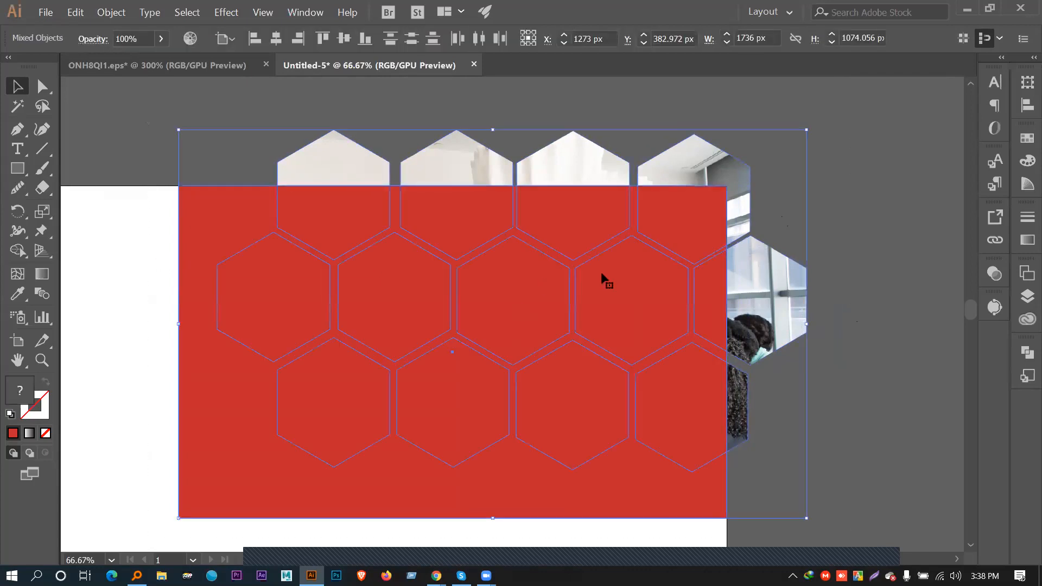
{"action": "right_click", "coordinate": [611, 273]}
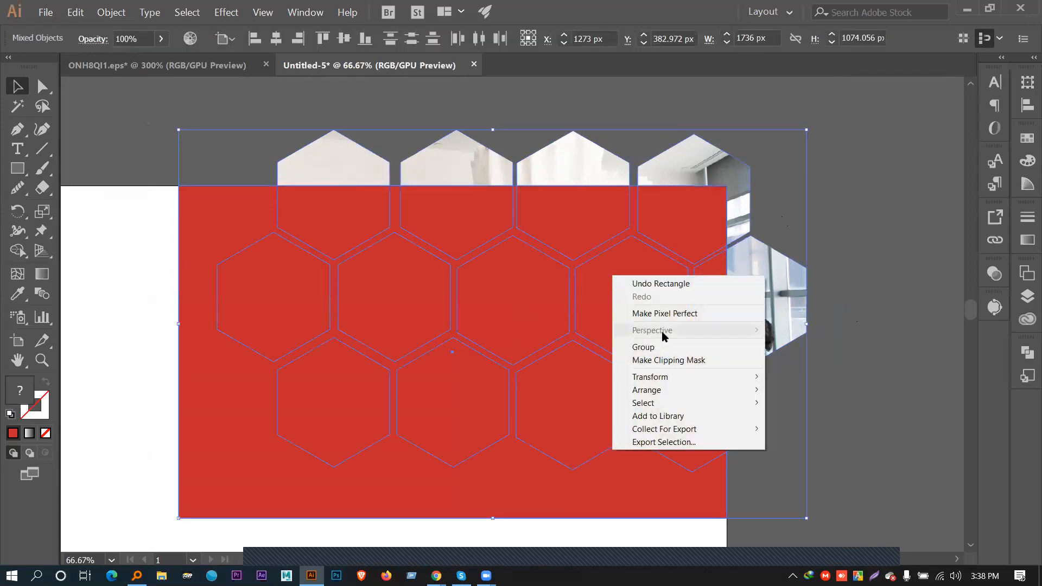
{"action": "left_click", "coordinate": [674, 360]}
{"action": "left_click", "coordinate": [199, 123]}
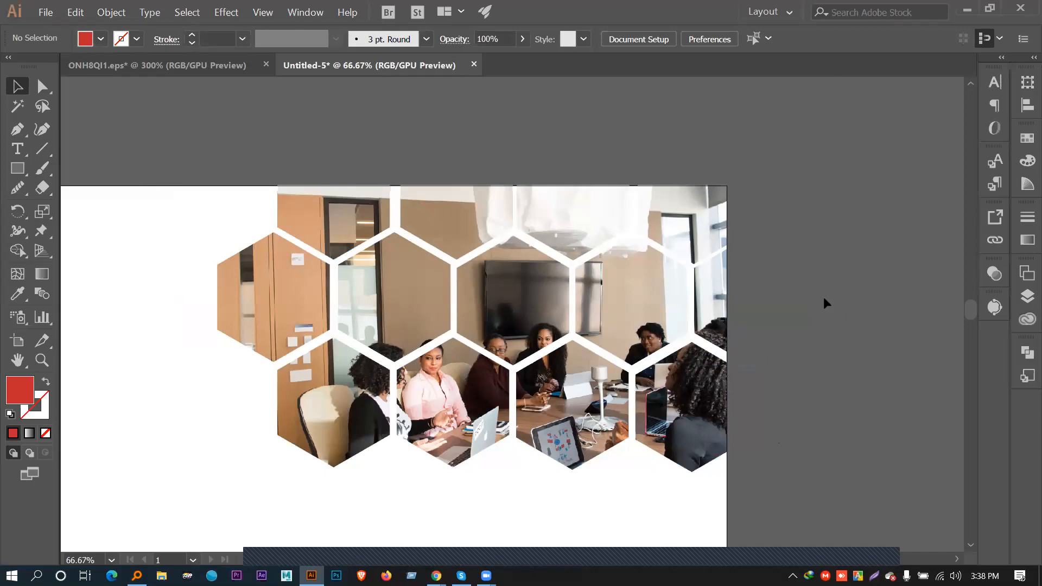
{"action": "left_click_drag", "start_coordinate": [812, 312], "coordinate": [859, 270]}
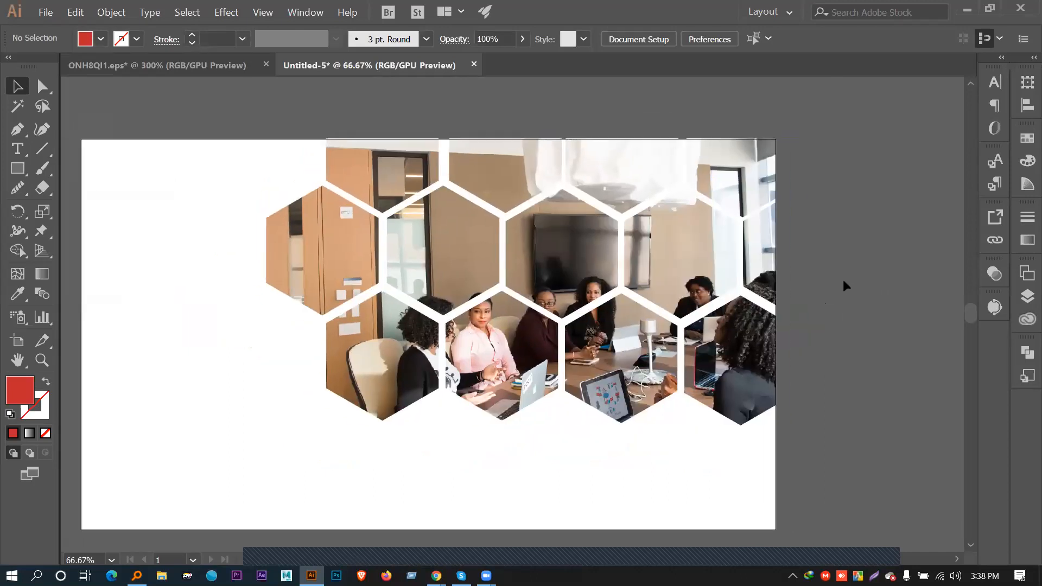
{"action": "left_click", "coordinate": [716, 300]}
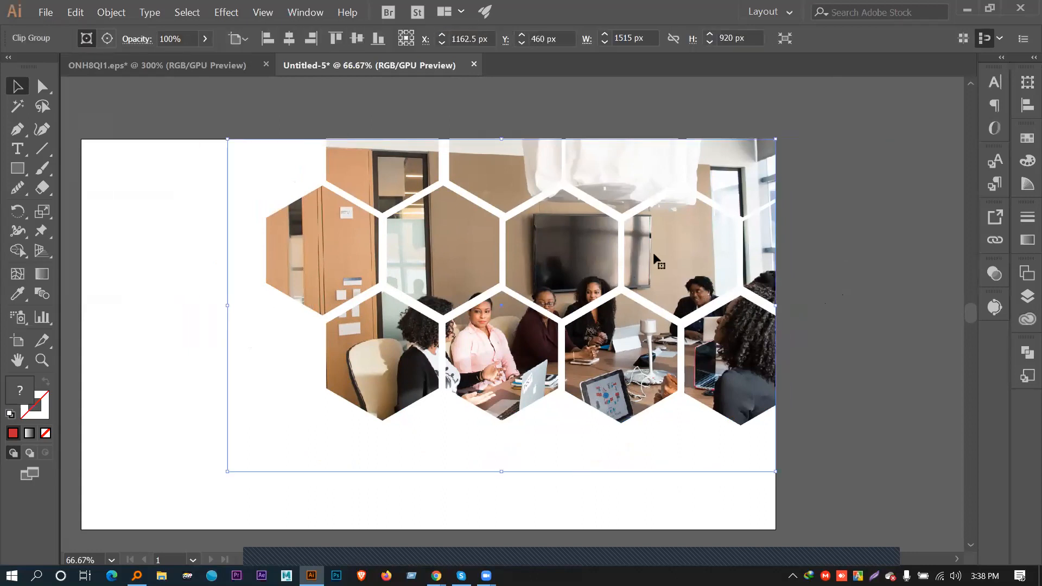
{"action": "left_click", "coordinate": [835, 253]}
Draw a red hexagon, rotate it so a corner points up, and move it over the honeycomb's lower-left cell
{"action": "left_click", "coordinate": [18, 169]}
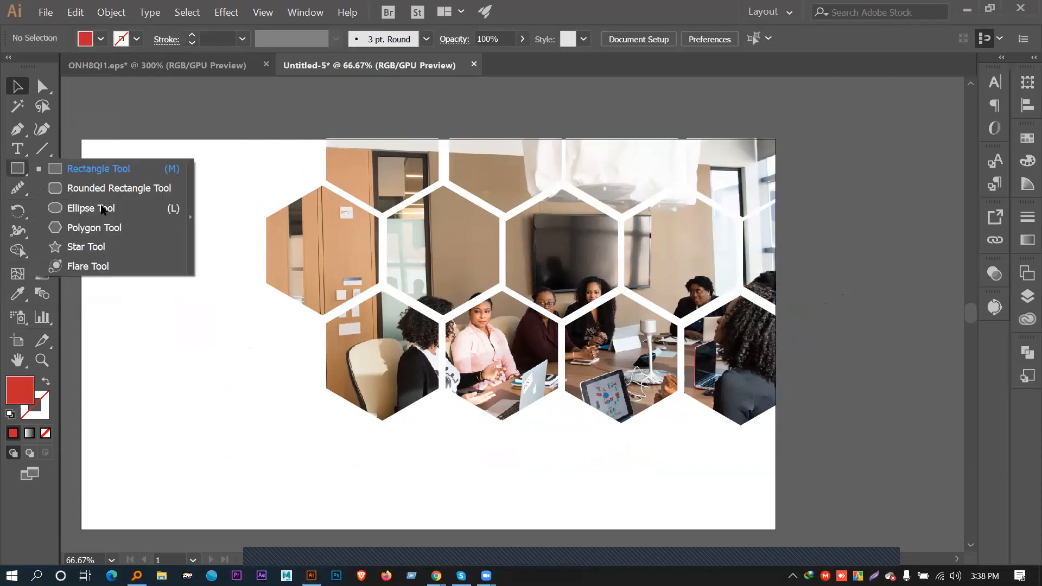
{"action": "left_click_drag", "start_coordinate": [309, 456], "coordinate": [372, 502]}
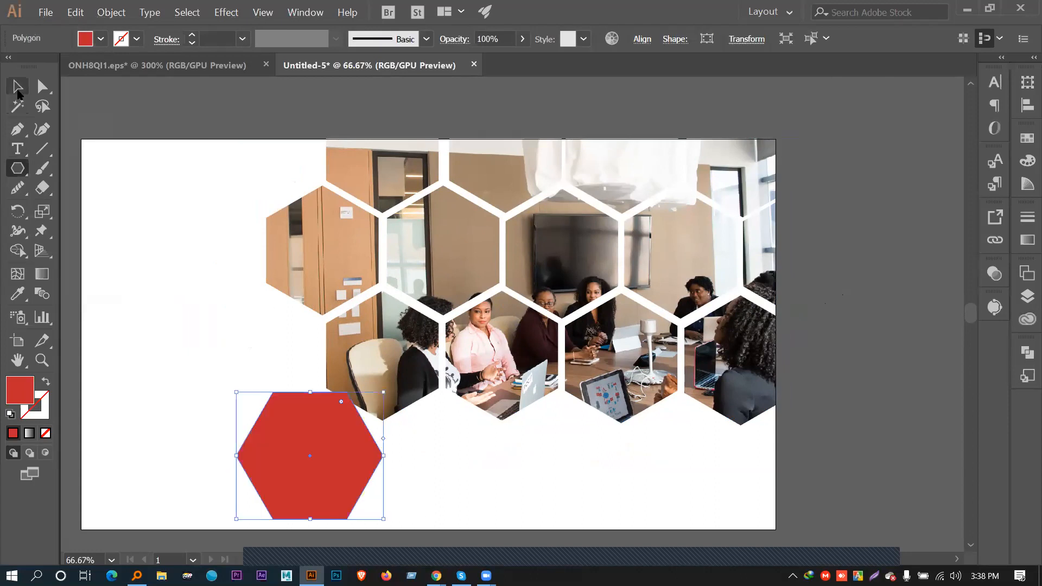
{"action": "left_click", "coordinate": [18, 86]}
{"action": "left_click_drag", "start_coordinate": [386, 448], "coordinate": [310, 494]}
{"action": "left_click_drag", "start_coordinate": [315, 447], "coordinate": [381, 360]}
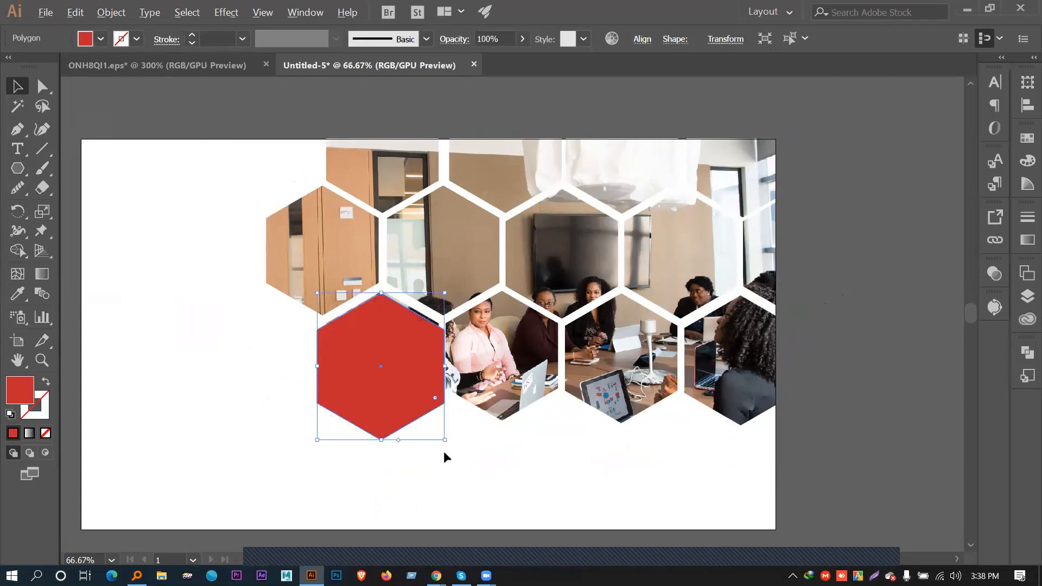
Scale down and nudge the red hexagon until it exactly covers the lower-left honeycomb cell
{"action": "left_click_drag", "start_coordinate": [444, 441], "coordinate": [435, 427]}
{"action": "left_click_drag", "start_coordinate": [392, 375], "coordinate": [393, 362]}
{"action": "left_click_drag", "start_coordinate": [436, 416], "coordinate": [438, 419]}
{"action": "key", "text": "Right"}
{"action": "key", "text": "Down"}
{"action": "key", "text": "Down"}
{"action": "key", "text": "Right"}
{"action": "key", "text": "Right"}
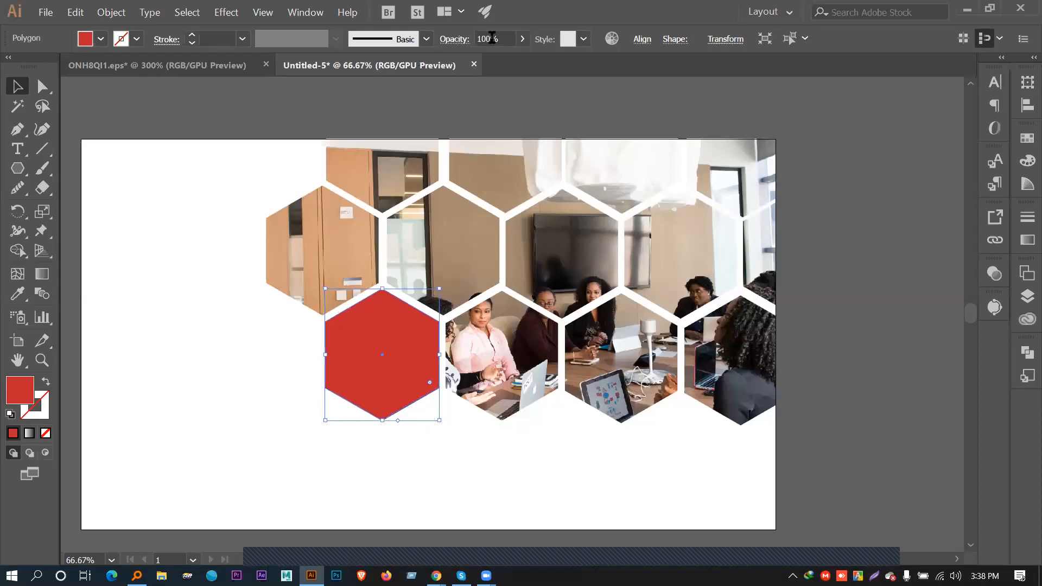
Lower the red hexagon's opacity to 57% and deselect it
{"action": "left_click", "coordinate": [522, 39]}
{"action": "left_click_drag", "start_coordinate": [522, 58], "coordinate": [492, 60]}
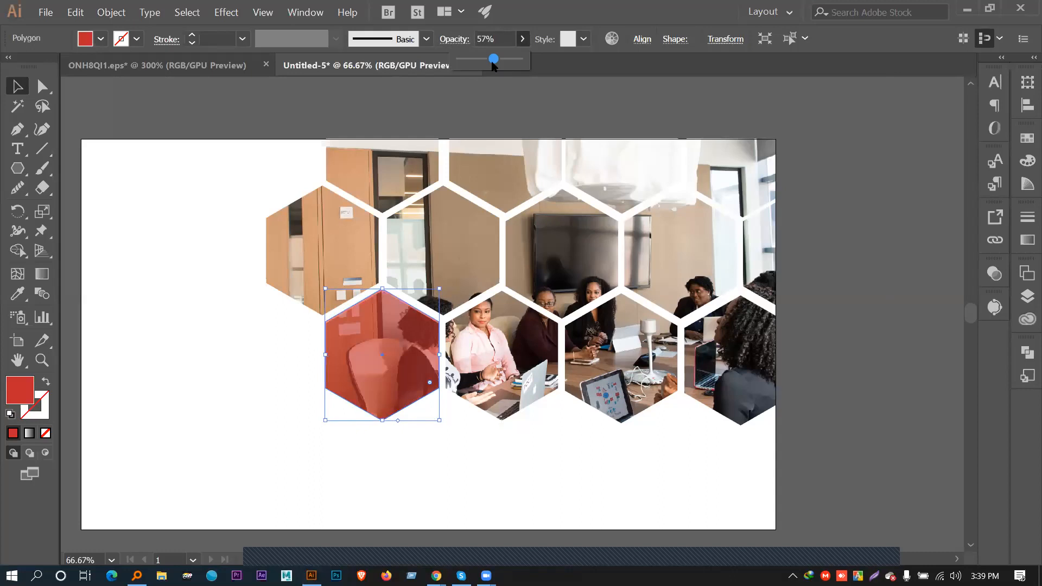
{"action": "left_click", "coordinate": [235, 459]}
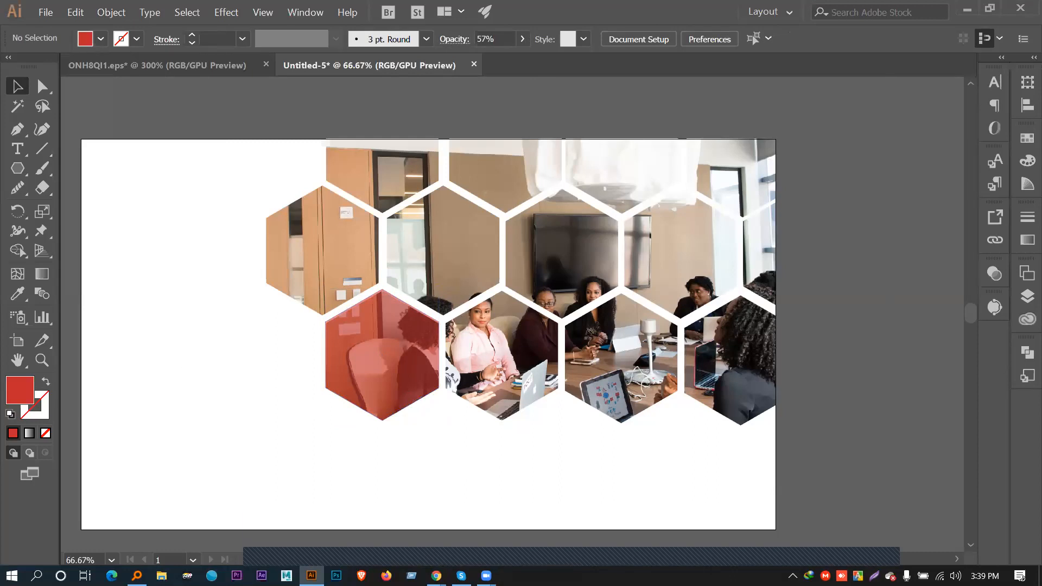
{"action": "mouse_move", "coordinate": [436, 575]}
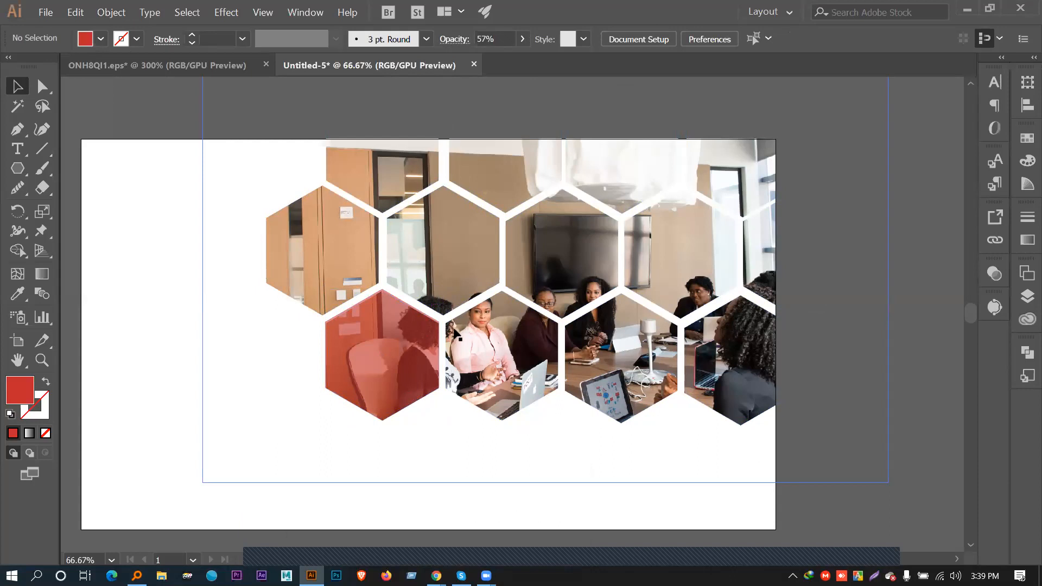
{"action": "left_click_drag", "start_coordinate": [179, 68], "coordinate": [353, 76]}
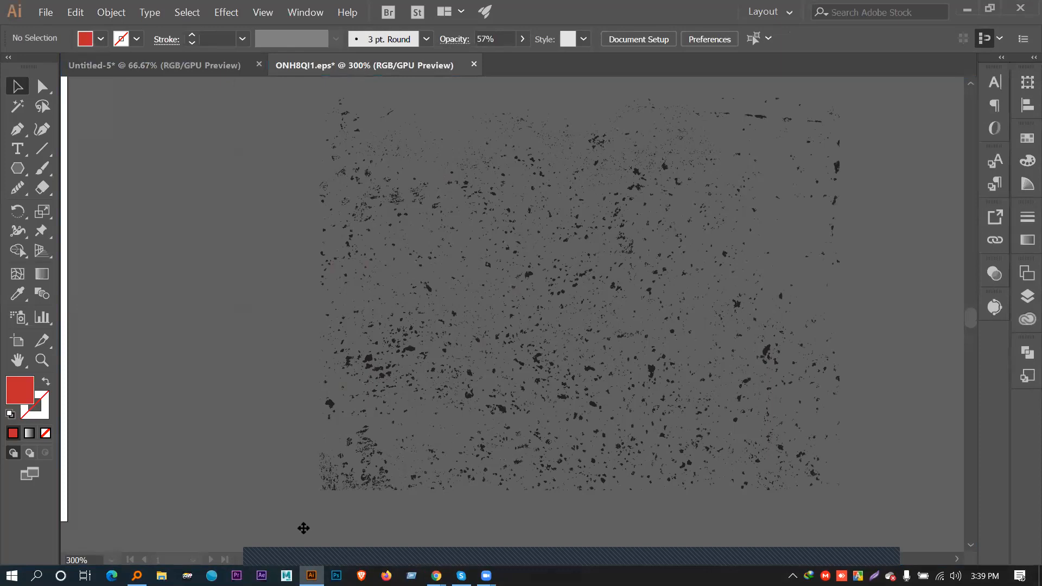
{"action": "left_click", "coordinate": [330, 494]}
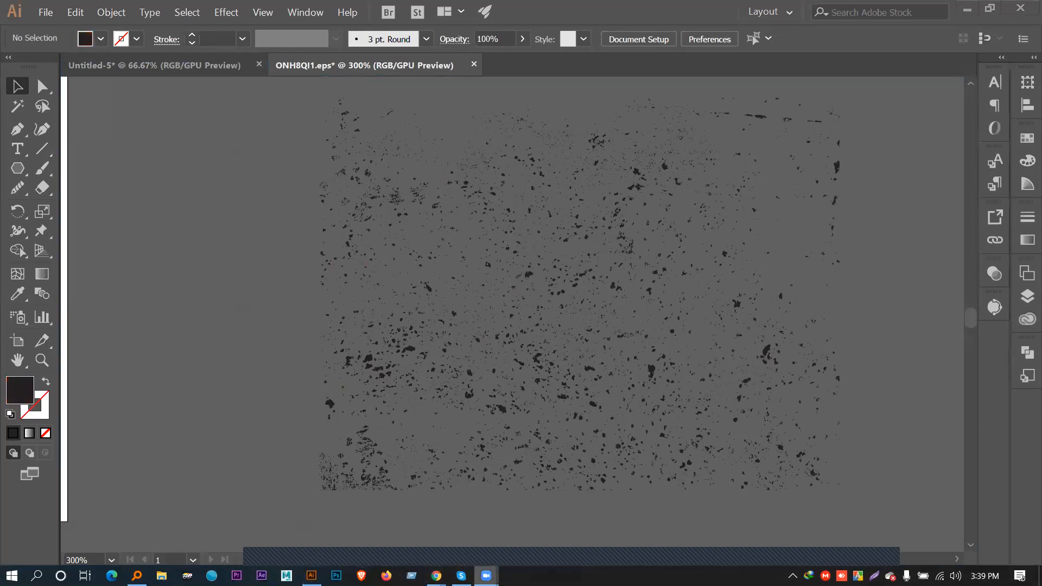
{"action": "left_click_drag", "start_coordinate": [155, 65], "coordinate": [431, 90]}
Delete the clipped honeycomb, the red hexagon and the small clipped photo beside the artboard
{"action": "left_click", "coordinate": [382, 213]}
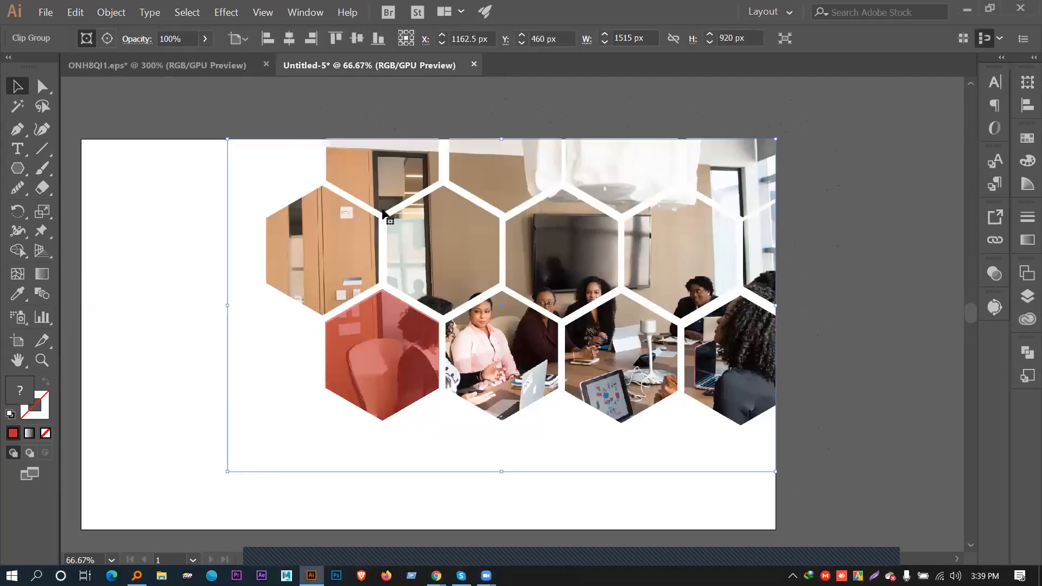
{"action": "key", "text": "Delete"}
{"action": "left_click", "coordinate": [362, 327]}
{"action": "key", "text": "Delete"}
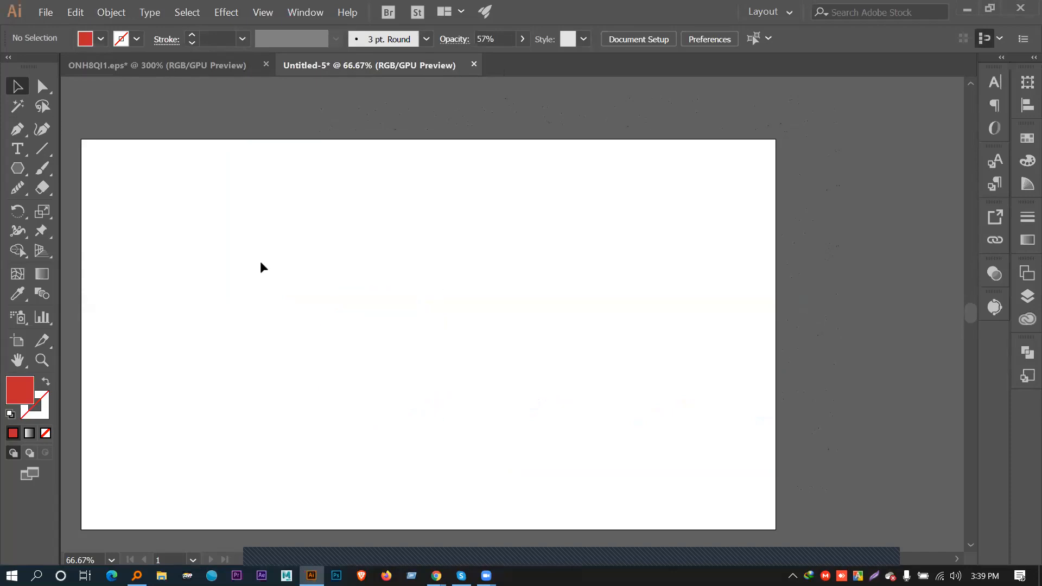
{"action": "left_click_drag", "start_coordinate": [299, 257], "coordinate": [662, 258]}
{"action": "left_click", "coordinate": [334, 331]}
{"action": "key", "text": "Delete"}
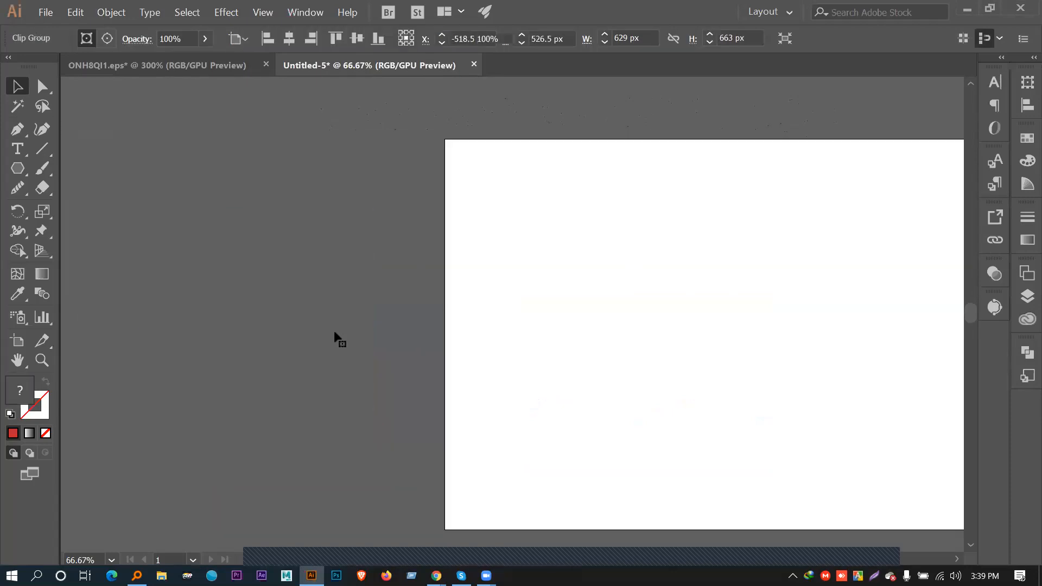
Draw a long horizontal red bar in the middle of the artboard and add a copy rotated 90° to form a cross
{"action": "left_click_drag", "start_coordinate": [739, 353], "coordinate": [522, 328]}
{"action": "key", "text": "ctrl+plus"}
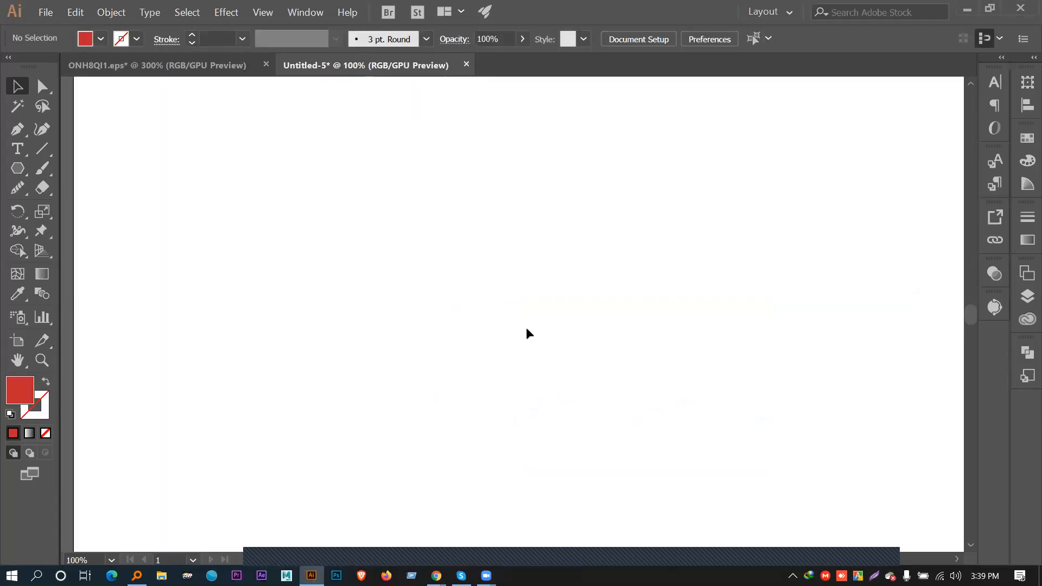
{"action": "key", "text": "ctrl+minus"}
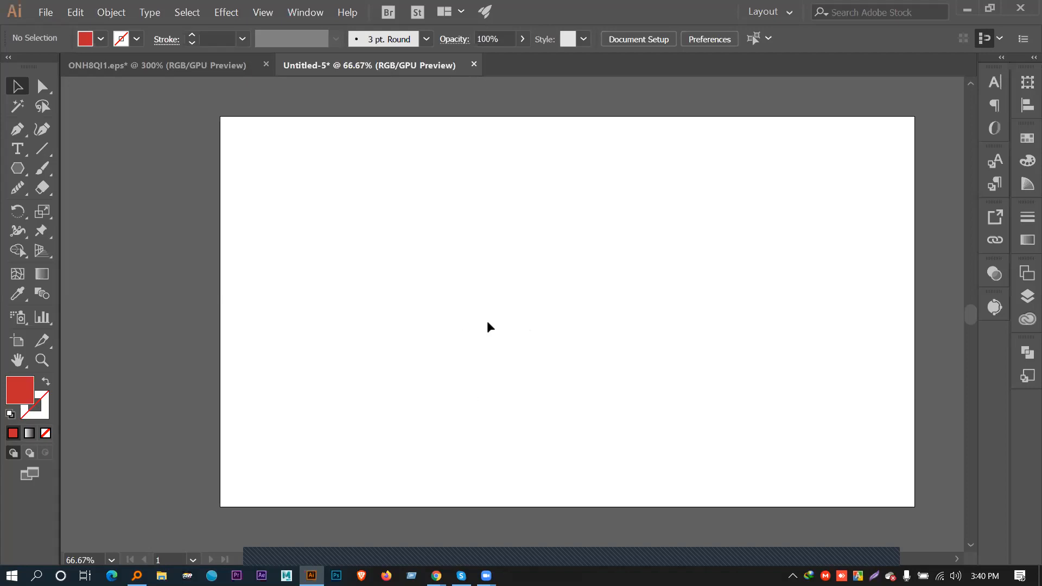
{"action": "left_click_drag", "start_coordinate": [18, 168], "coordinate": [72, 171]}
{"action": "left_click_drag", "start_coordinate": [368, 271], "coordinate": [764, 308]}
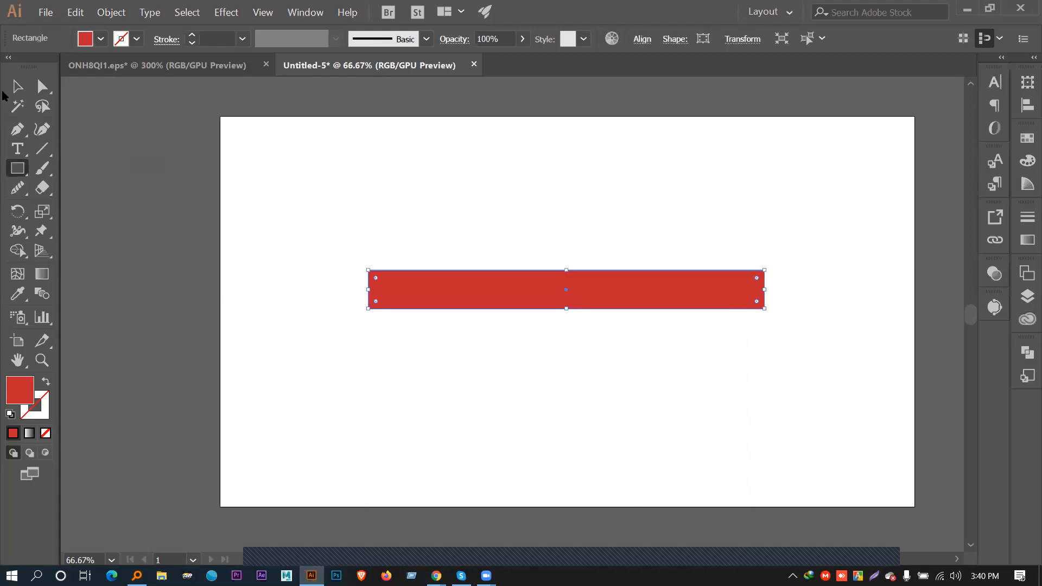
{"action": "left_click", "coordinate": [18, 86]}
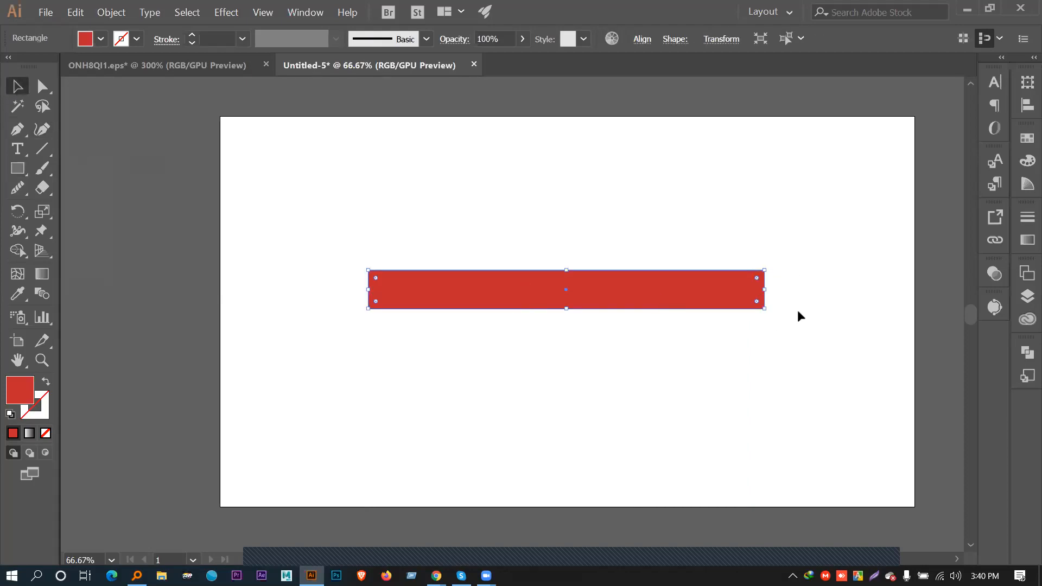
{"action": "left_click_drag", "start_coordinate": [771, 311], "coordinate": [556, 484]}
{"action": "left_click", "coordinate": [713, 379]}
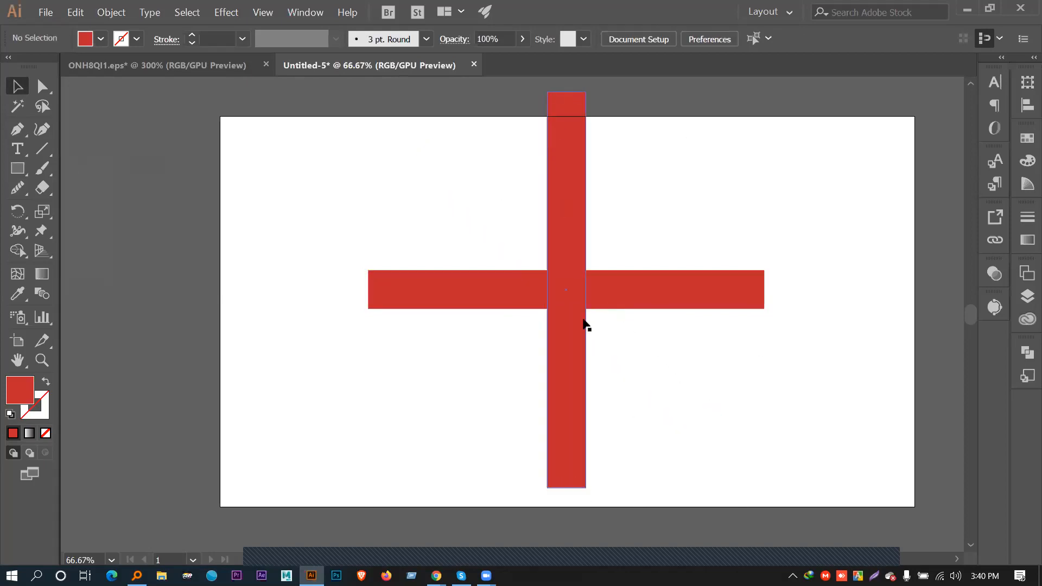
Select both bars, scale the cross down around its centre, and undo the move made after scaling
{"action": "left_click_drag", "start_coordinate": [716, 432], "coordinate": [441, 255]}
{"action": "left_click_drag", "start_coordinate": [763, 487], "coordinate": [696, 442]}
{"action": "left_click_drag", "start_coordinate": [562, 282], "coordinate": [564, 302]}
{"action": "key", "text": "ctrl+z"}
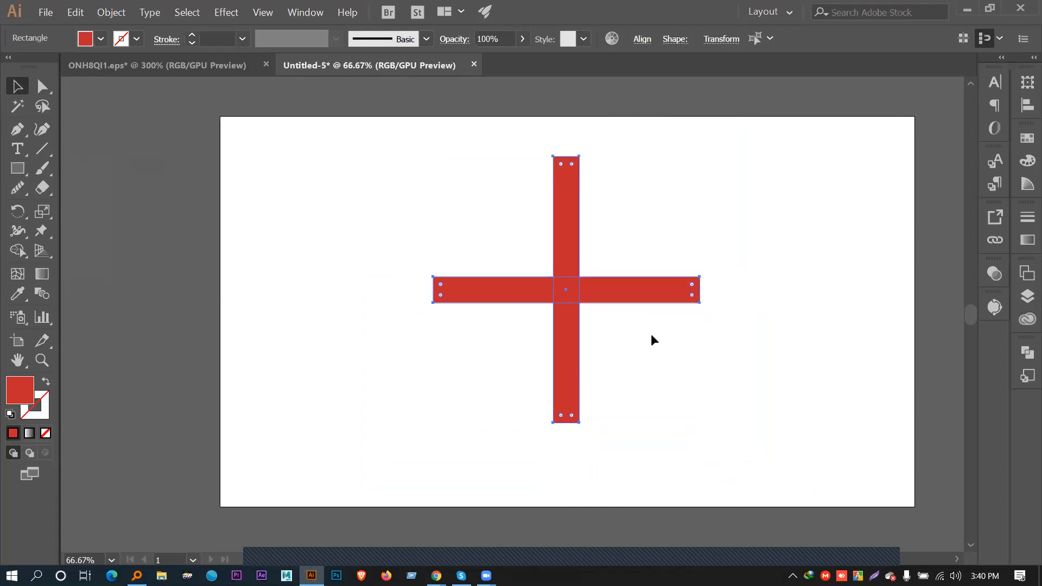
Undo the last scaling of the cross and scale both bars down again around their centre to fit the artboard
{"action": "key", "text": "ctrl+z"}
{"action": "left_click", "coordinate": [646, 185]}
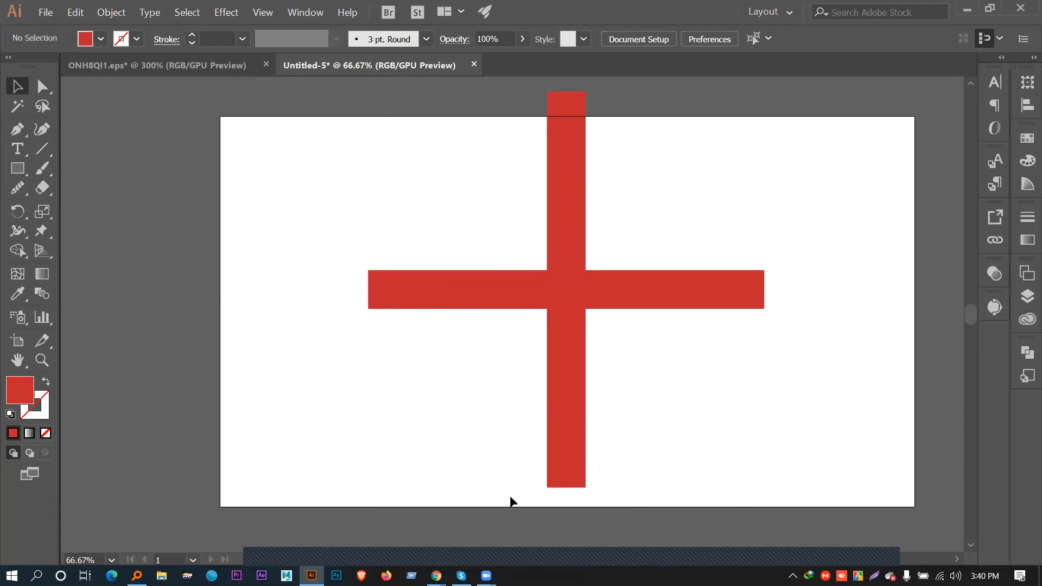
{"action": "left_click_drag", "start_coordinate": [310, 204], "coordinate": [817, 381]}
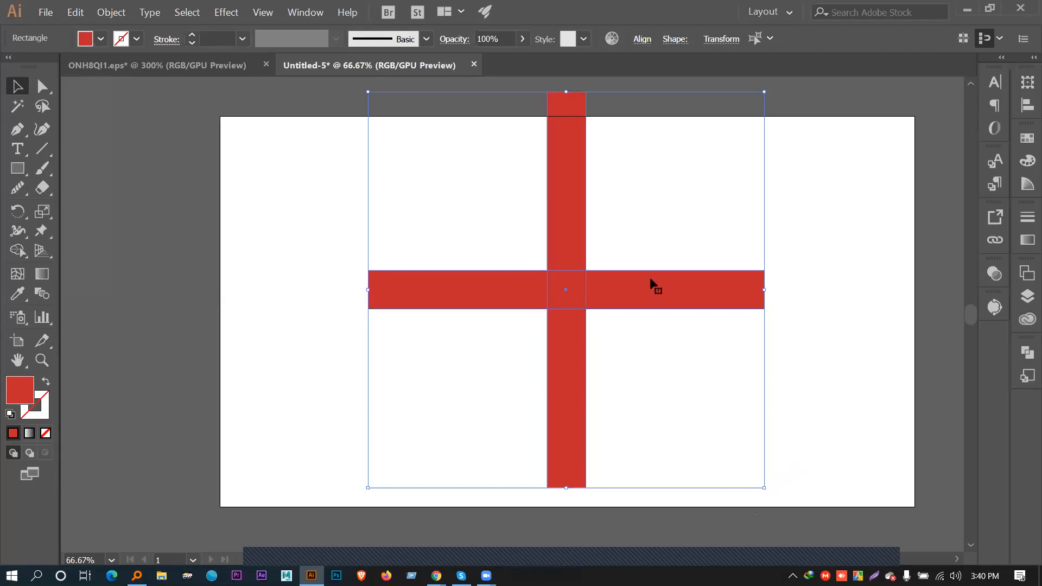
{"action": "left_click_drag", "start_coordinate": [762, 488], "coordinate": [606, 354]}
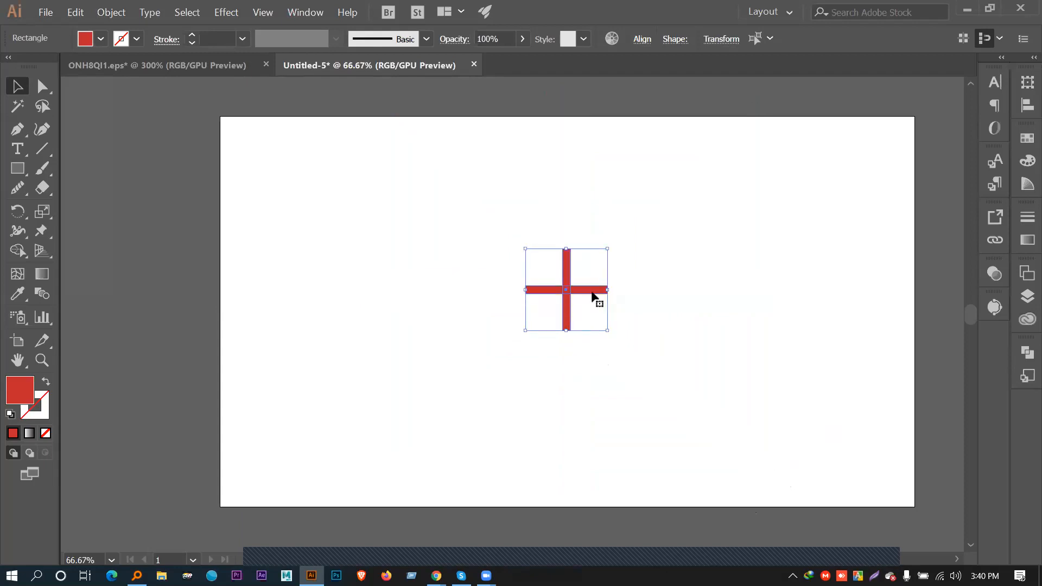
{"action": "left_click_drag", "start_coordinate": [607, 331], "coordinate": [720, 458]}
{"action": "left_click", "coordinate": [751, 384]}
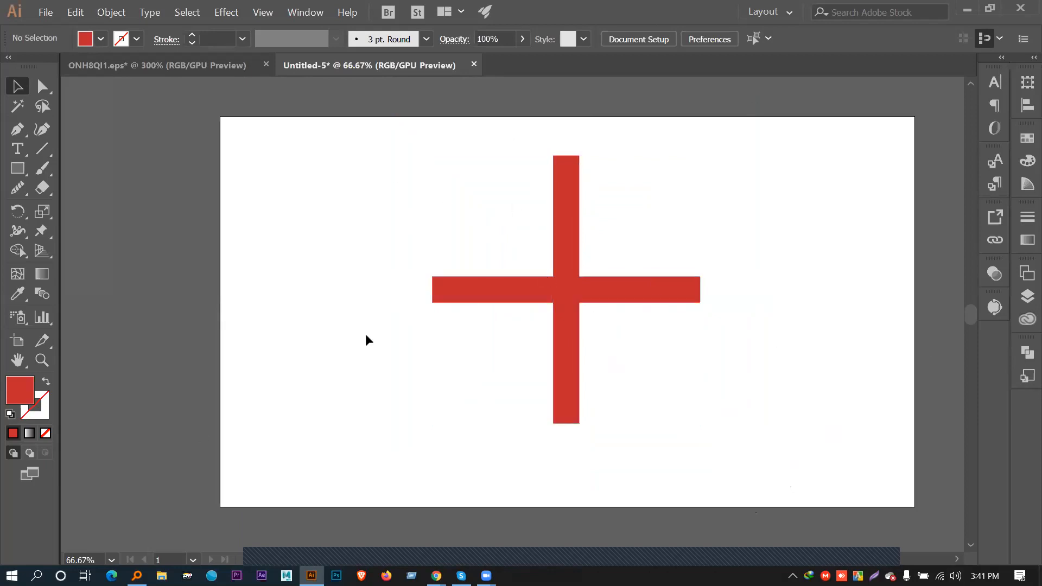
Divide the two crossed bars with the Pathfinder and ungroup the resulting pieces
{"action": "left_click_drag", "start_coordinate": [343, 140], "coordinate": [752, 423]}
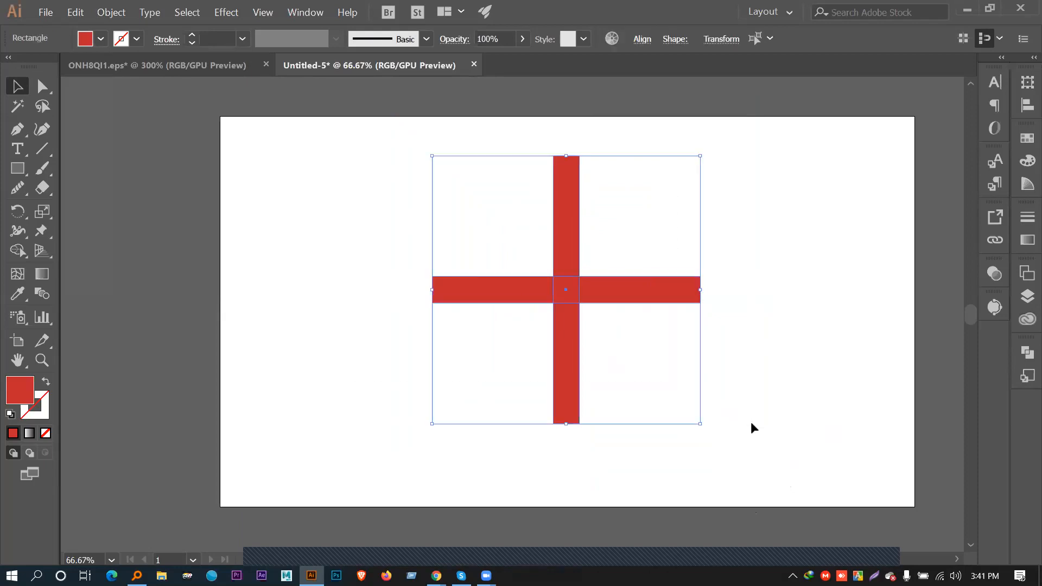
{"action": "left_click", "coordinate": [1027, 355]}
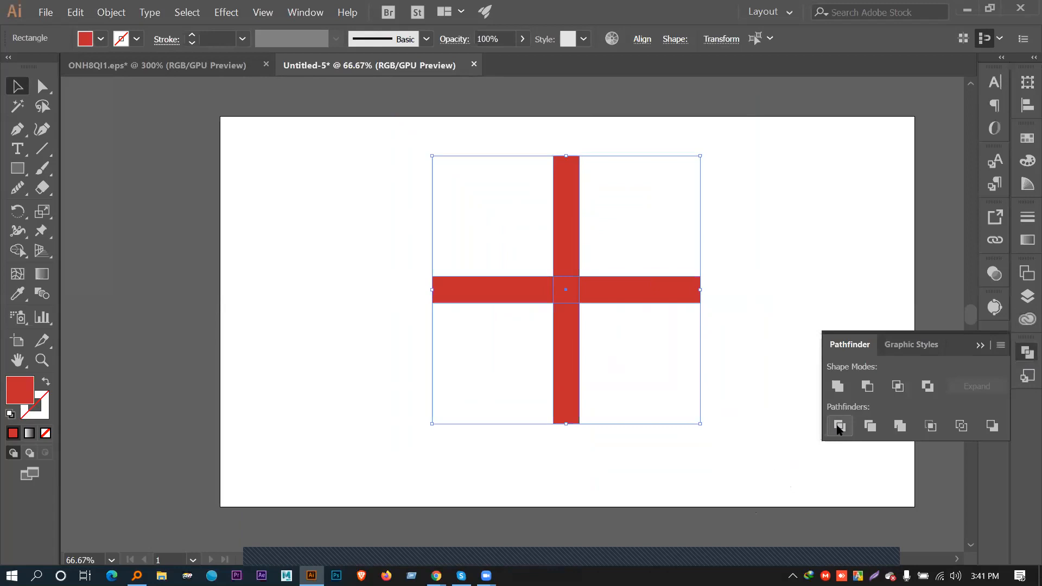
{"action": "left_click", "coordinate": [838, 427]}
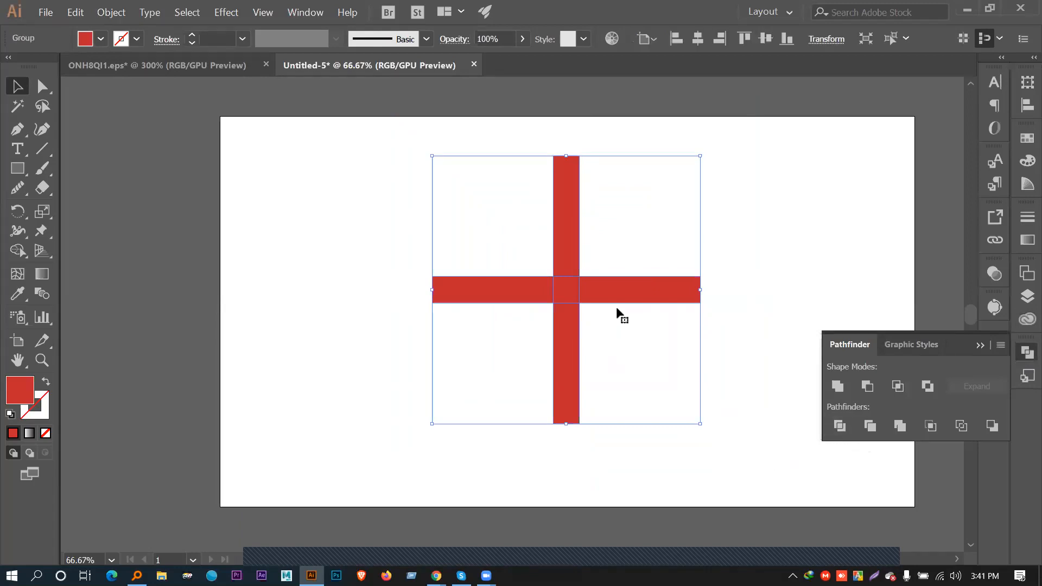
{"action": "right_click", "coordinate": [629, 294]}
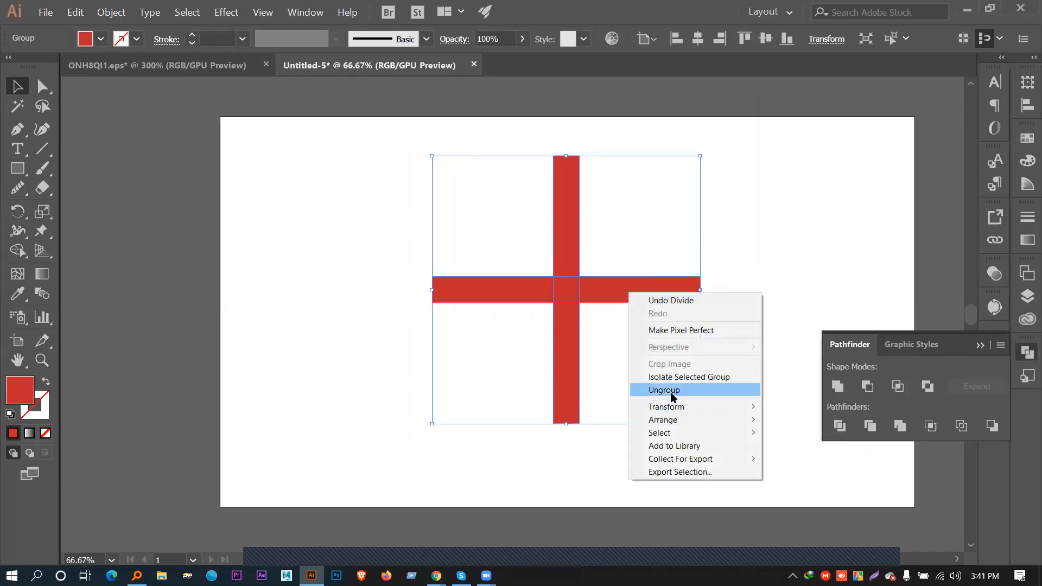
{"action": "left_click", "coordinate": [672, 391]}
{"action": "left_click", "coordinate": [699, 312]}
Nudge the four arms of the cross slightly outward, away from the central square
{"action": "left_click", "coordinate": [658, 290]}
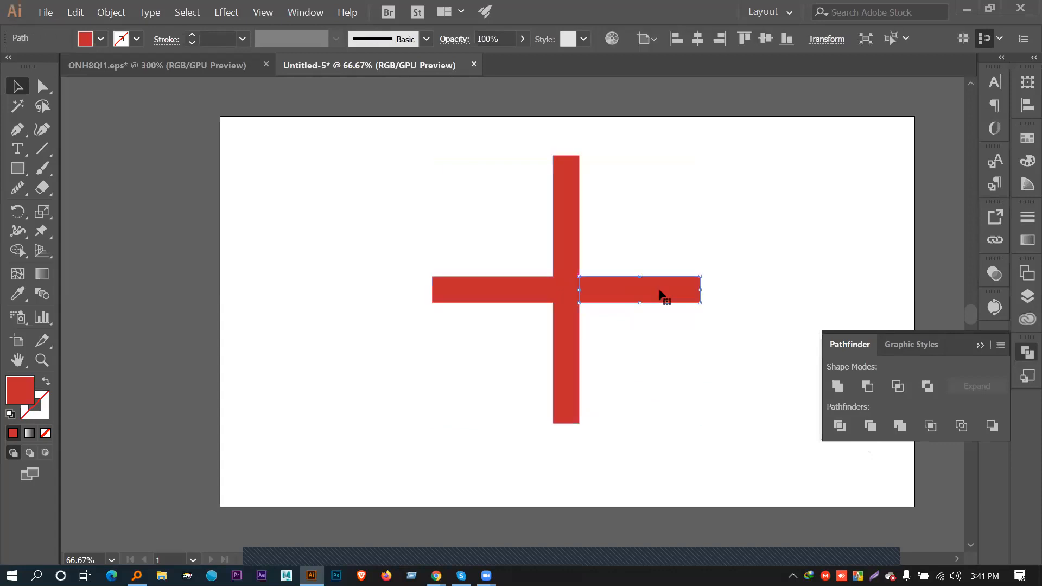
{"action": "key", "text": "Right"}
{"action": "key", "text": "Right"}
{"action": "left_click", "coordinate": [565, 334]}
{"action": "key", "text": "Down"}
{"action": "key", "text": "Down"}
{"action": "key", "text": "Down"}
{"action": "left_click", "coordinate": [569, 214]}
{"action": "key", "text": "Up"}
{"action": "key", "text": "Up"}
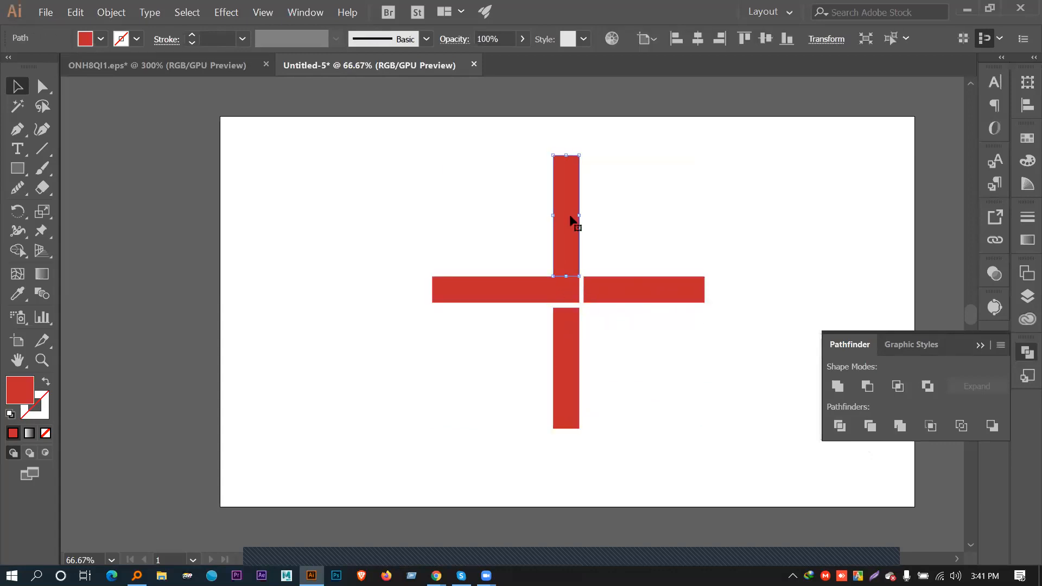
{"action": "key", "text": "Up"}
{"action": "left_click", "coordinate": [519, 293]}
{"action": "key", "text": "Left"}
{"action": "key", "text": "Left"}
{"action": "key", "text": "Left"}
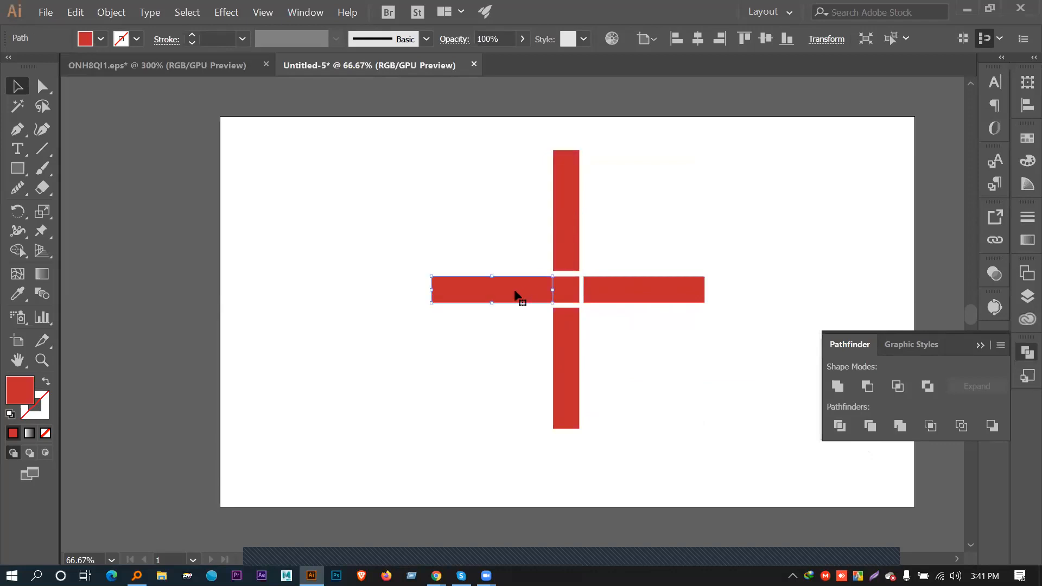
{"action": "key", "text": "Left"}
{"action": "left_click", "coordinate": [617, 351]}
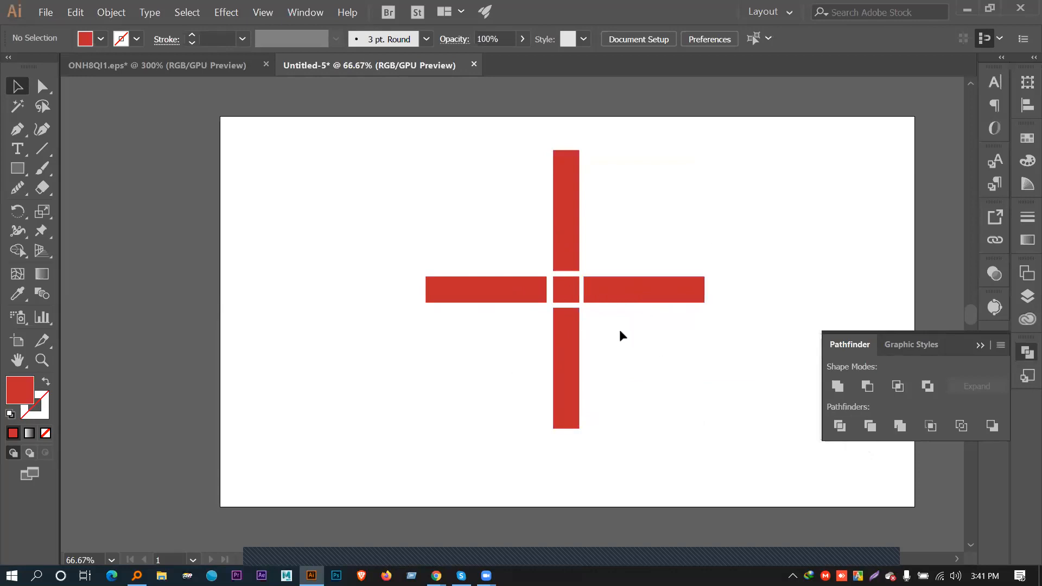
Undo the nudges, the ungrouping, the division and the scaling to get back the large cross of two bars
{"action": "key", "text": "ctrl+z"}
{"action": "key", "text": "ctrl+z"}
{"action": "key", "text": "ctrl+z"}
{"action": "key", "text": "ctrl+z"}
{"action": "key", "text": "ctrl+z"}
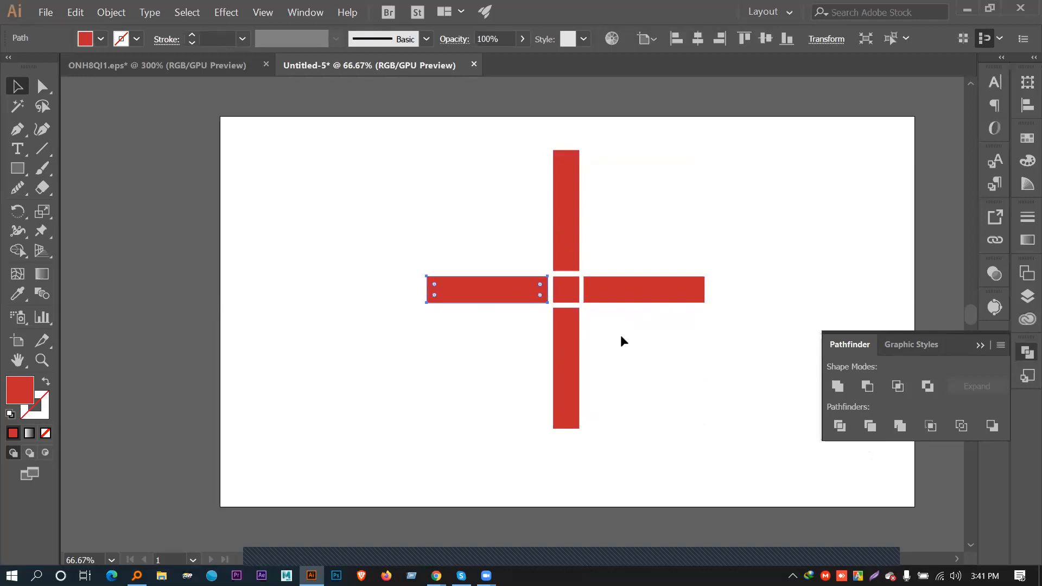
{"action": "key", "text": "ctrl+z"}
{"action": "key", "text": "ctrl+z"}
{"action": "key", "text": "ctrl+z"}
{"action": "key", "text": "ctrl+z"}
{"action": "key", "text": "ctrl+z"}
{"action": "key", "text": "ctrl+z"}
{"action": "key", "text": "ctrl+z"}
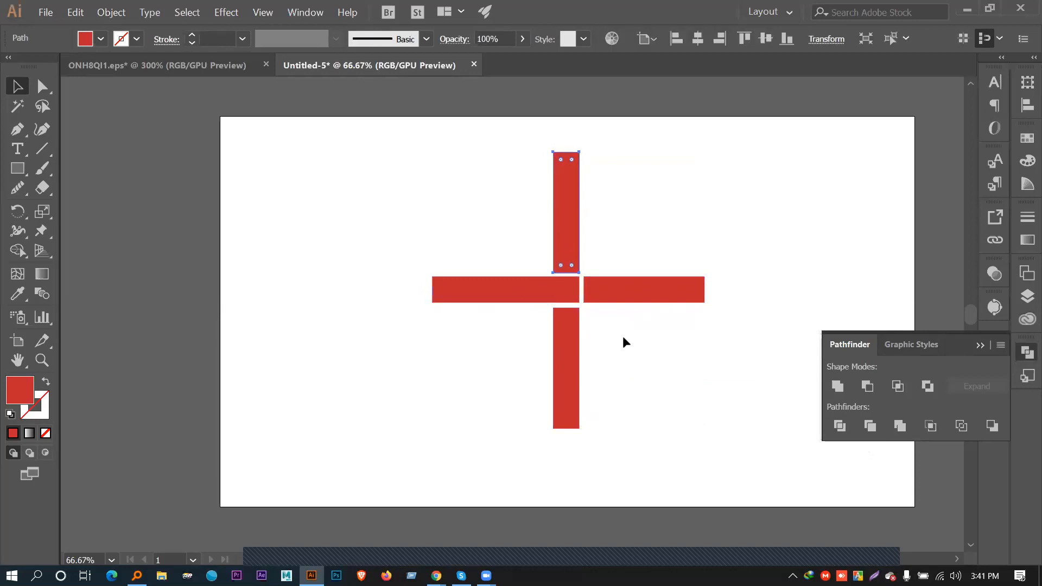
{"action": "key", "text": "ctrl+z"}
{"action": "key", "text": "ctrl+z"}
{"action": "key", "text": "ctrl+z"}
{"action": "key", "text": "ctrl+z"}
{"action": "key", "text": "ctrl+z"}
{"action": "key", "text": "ctrl+z"}
{"action": "key", "text": "ctrl+z"}
{"action": "key", "text": "ctrl+z"}
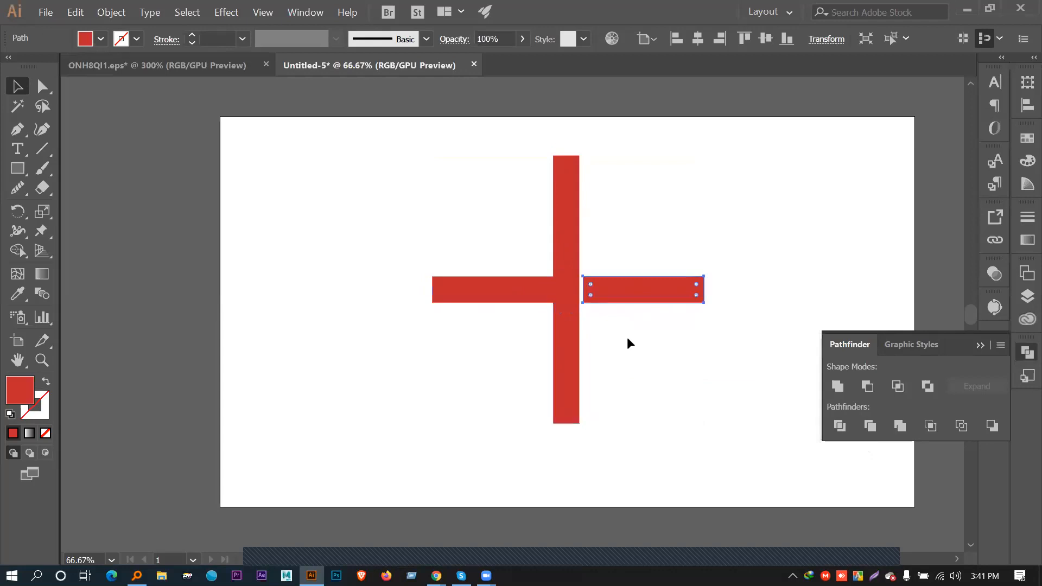
{"action": "key", "text": "ctrl+z"}
{"action": "key", "text": "ctrl+z"}
{"action": "key", "text": "ctrl+z"}
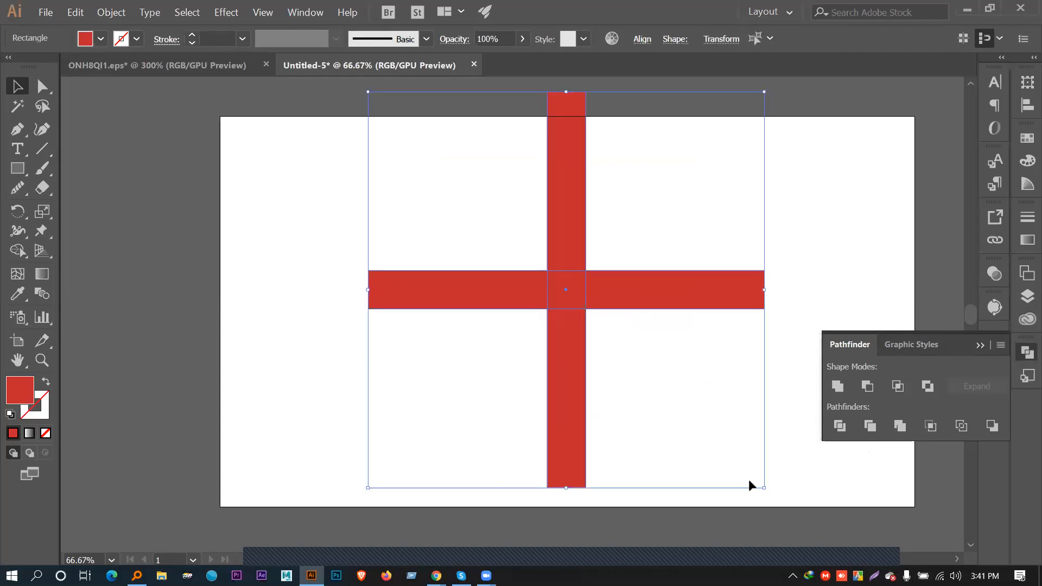
Scale the cross down around its centre to fit inside the artboard and deselect it
{"action": "left_click_drag", "start_coordinate": [763, 487], "coordinate": [719, 442]}
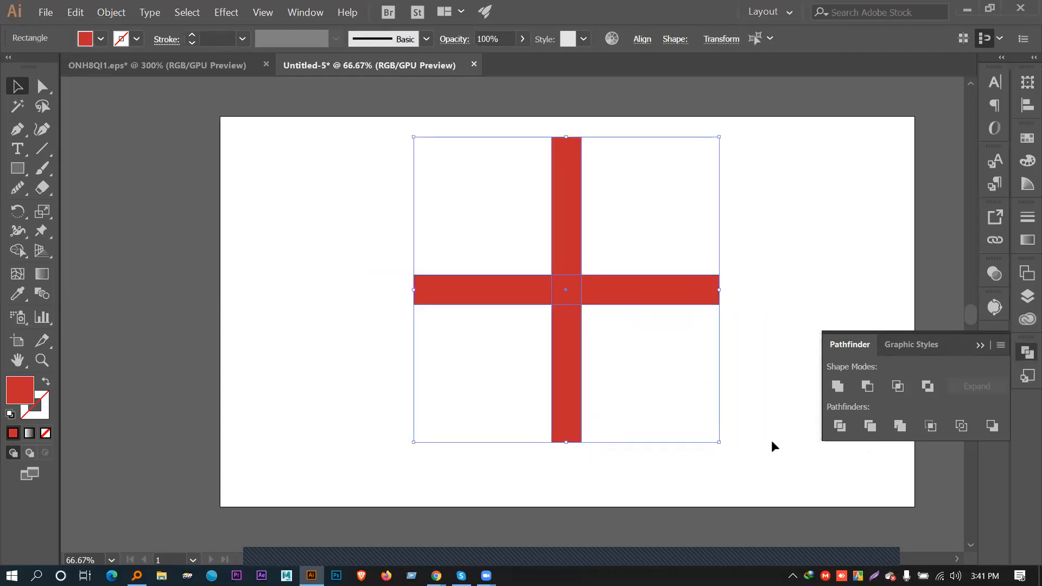
{"action": "left_click", "coordinate": [770, 441]}
{"action": "left_click", "coordinate": [981, 346]}
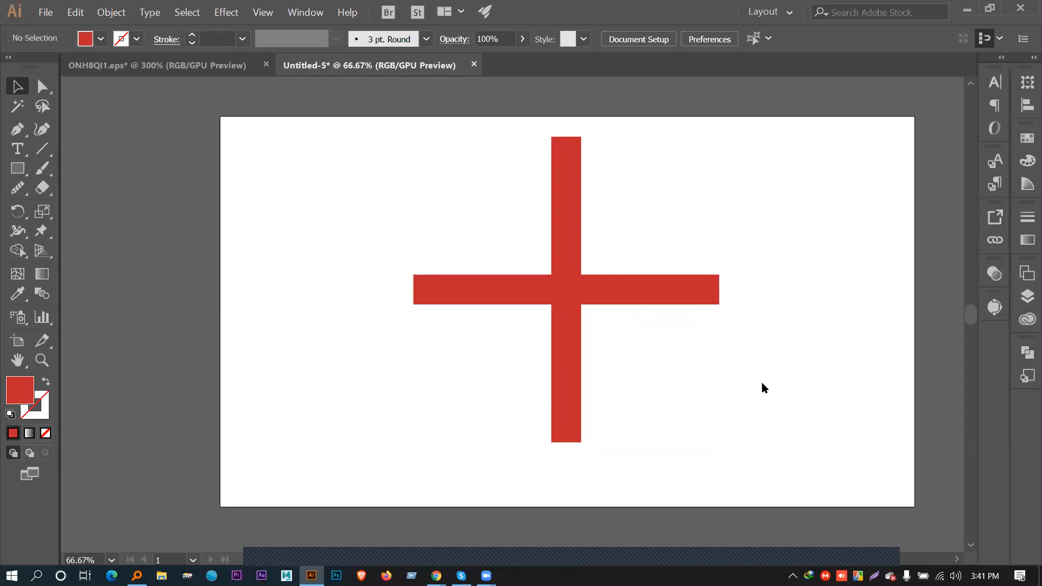
Split the crossed bars into separate arms and a central square with the Shape Builder tool
{"action": "key", "text": "ctrl+a"}
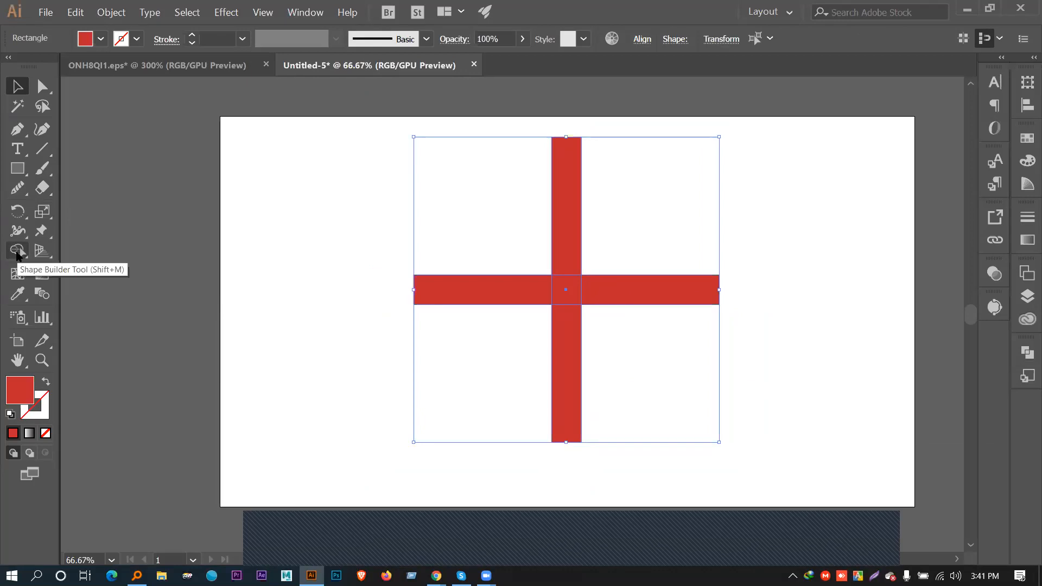
{"action": "left_click", "coordinate": [17, 253]}
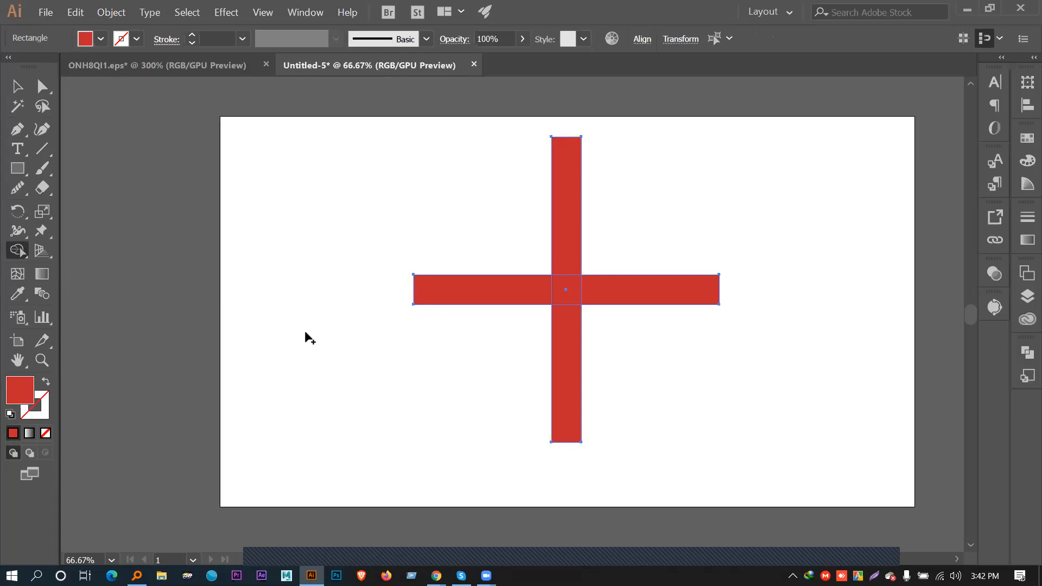
{"action": "left_click", "coordinate": [1027, 352]}
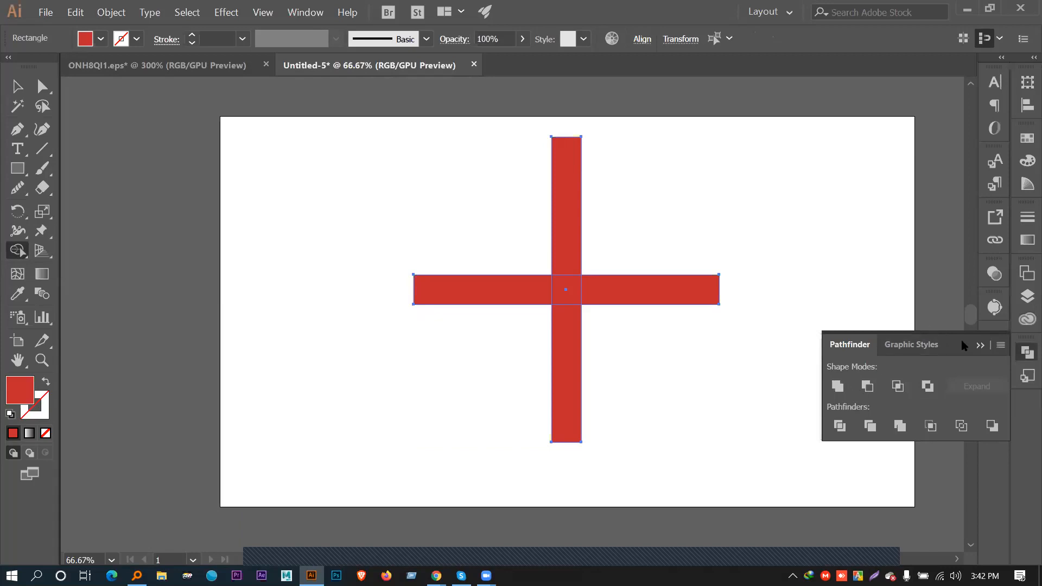
{"action": "left_click", "coordinate": [980, 345]}
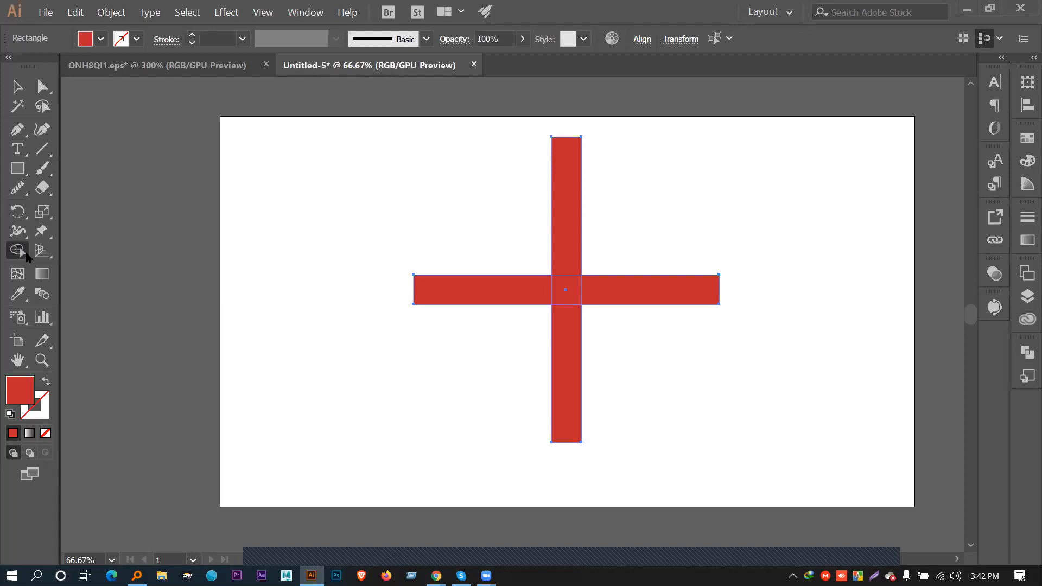
{"action": "left_click", "coordinate": [461, 293]}
{"action": "left_click", "coordinate": [17, 85]}
{"action": "left_click", "coordinate": [363, 206]}
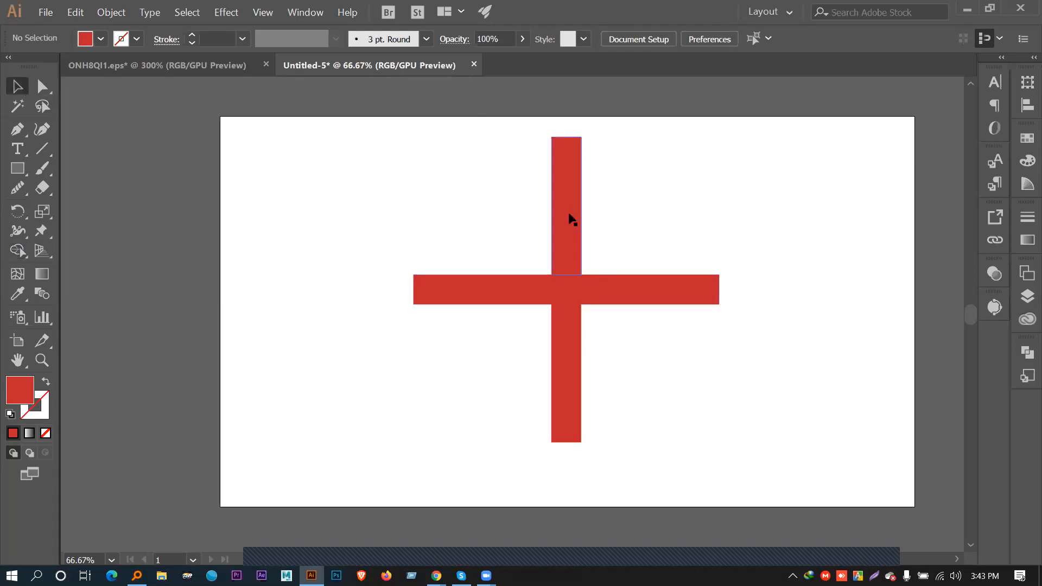
Move the upper, right, lower and left arms of the cross away from the central square
{"action": "left_click_drag", "start_coordinate": [568, 212], "coordinate": [568, 190]}
{"action": "left_click_drag", "start_coordinate": [610, 295], "coordinate": [652, 296]}
{"action": "left_click_drag", "start_coordinate": [577, 340], "coordinate": [577, 365]}
{"action": "left_click_drag", "start_coordinate": [502, 286], "coordinate": [453, 287]}
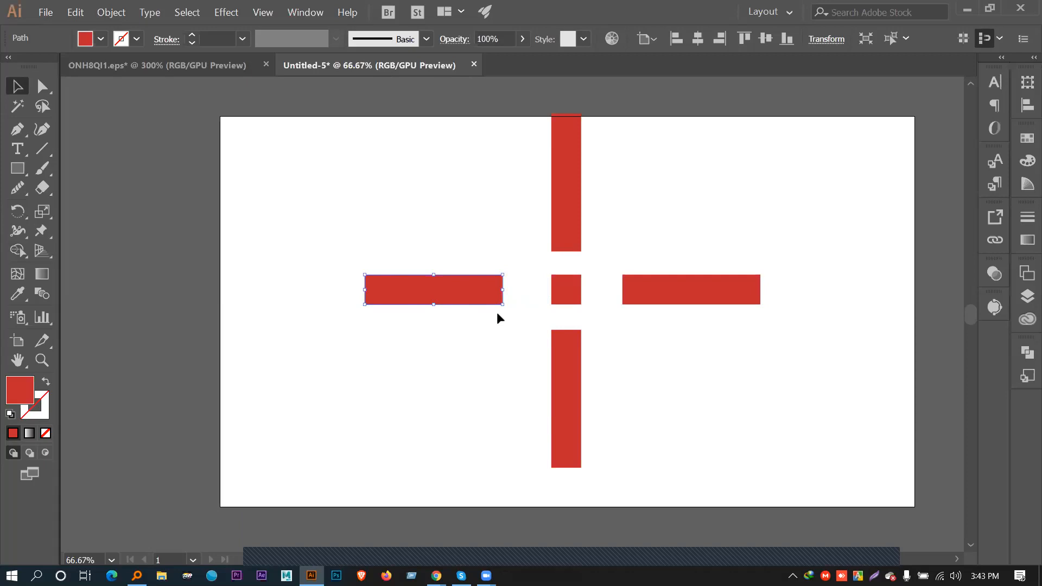
Delete all five pieces of the cross from the artboard
{"action": "left_click_drag", "start_coordinate": [397, 159], "coordinate": [793, 451]}
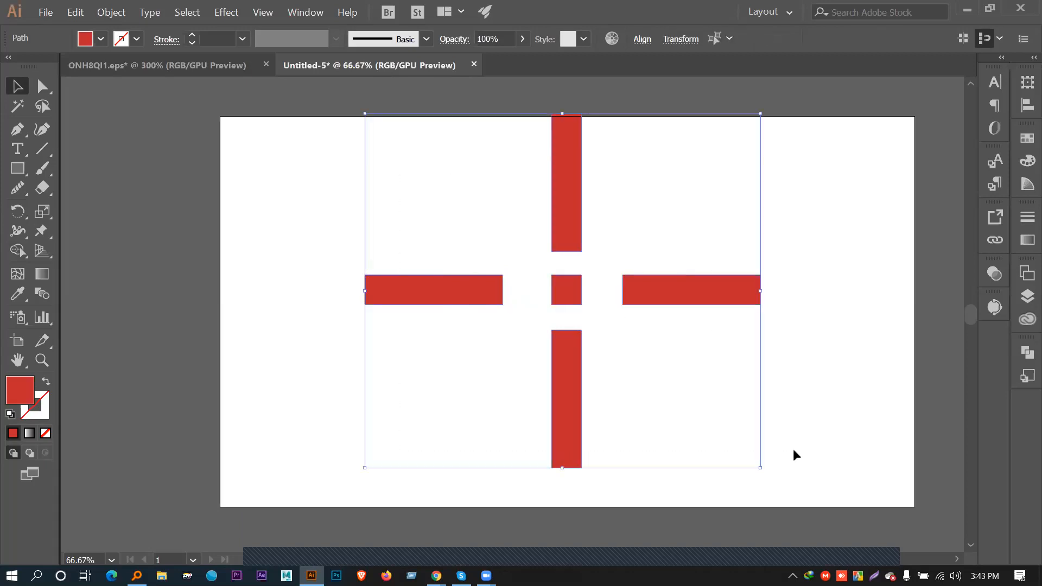
{"action": "key", "text": "Delete"}
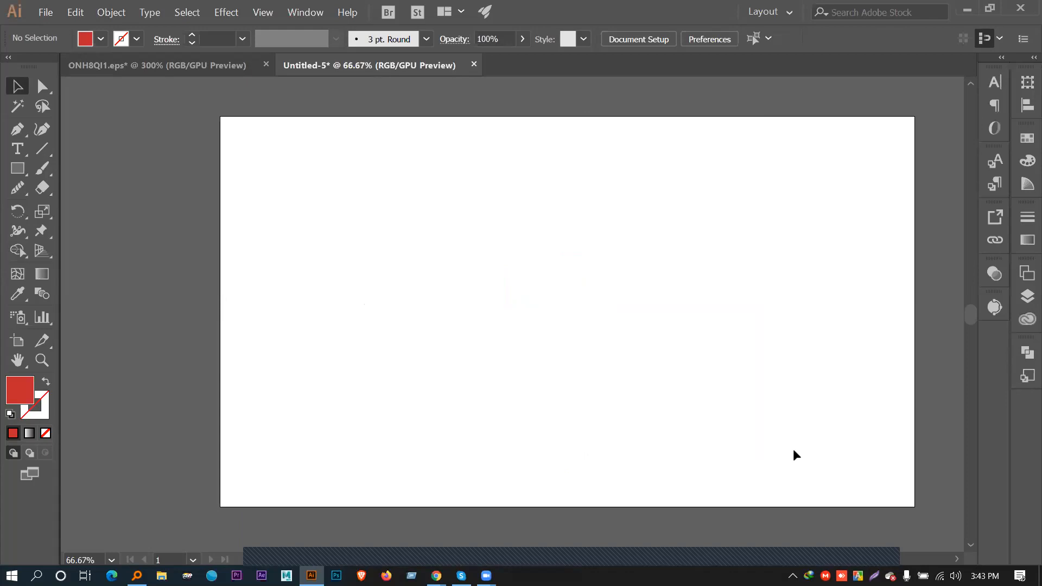
Draw a red circle with the Ellipse tool, add three overlapping copies, and select all four circles
{"action": "left_click", "coordinate": [21, 169]}
{"action": "left_click", "coordinate": [91, 208]}
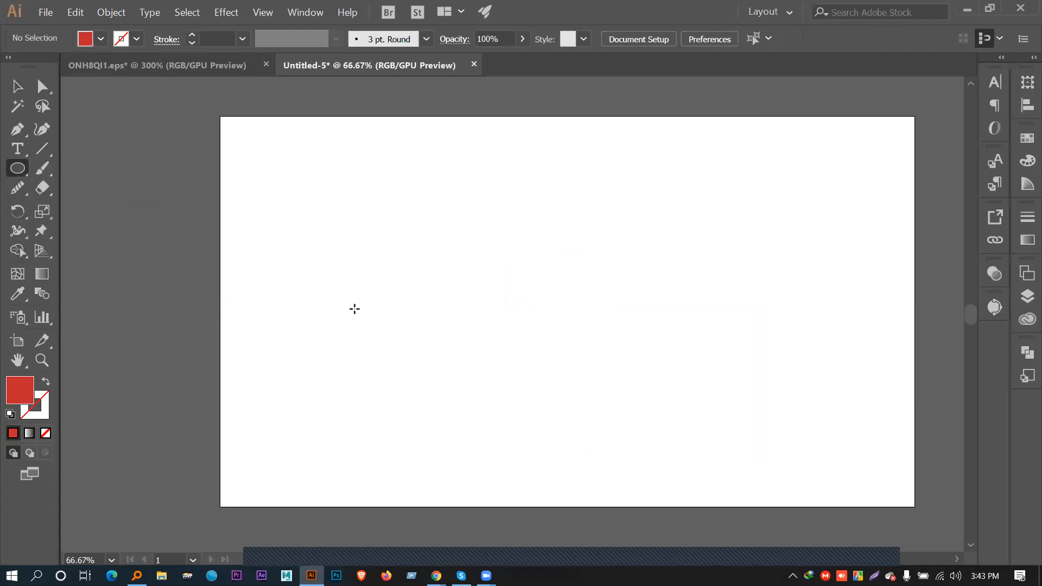
{"action": "left_click_drag", "start_coordinate": [362, 273], "coordinate": [434, 345]}
{"action": "key", "text": "v"}
{"action": "left_click_drag", "start_coordinate": [390, 282], "coordinate": [529, 316]}
{"action": "left_click", "coordinate": [569, 383]}
{"action": "left_click_drag", "start_coordinate": [638, 422], "coordinate": [377, 123]}
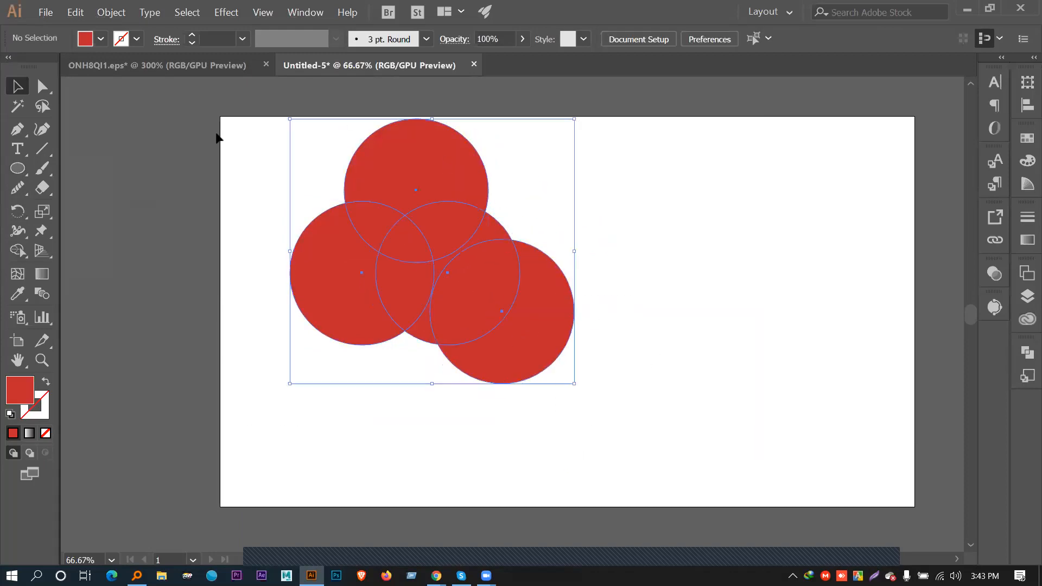
Merge the four overlapping circles into one shape with the Shape Builder tool and move it around the artboard
{"action": "left_click", "coordinate": [18, 250]}
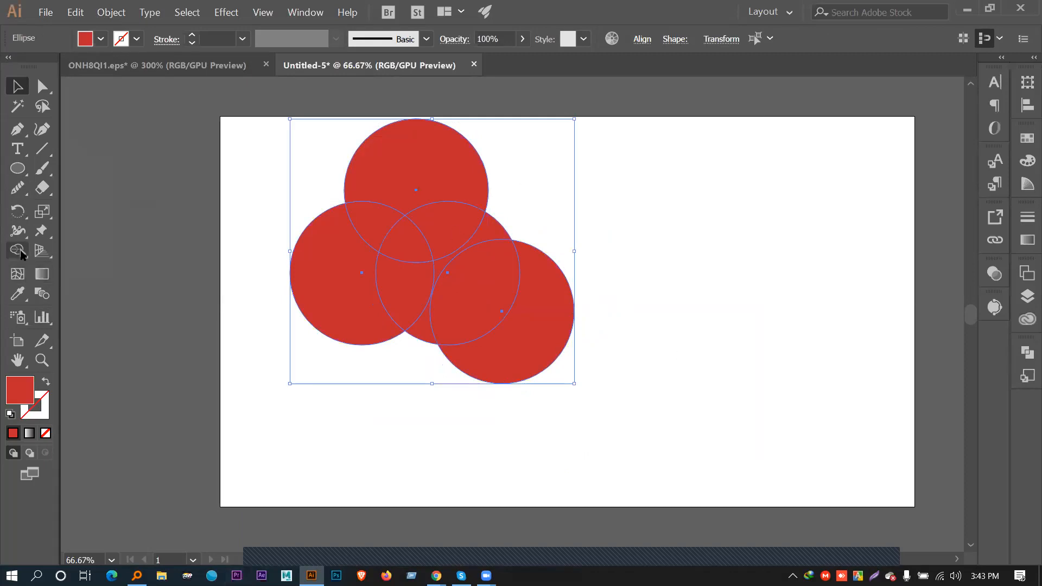
{"action": "mouse_move", "coordinate": [364, 229]}
{"action": "left_mouse_down"}
{"action": "mouse_move", "coordinate": [400, 177]}
{"action": "mouse_move", "coordinate": [427, 190]}
{"action": "mouse_move", "coordinate": [496, 291]}
{"action": "mouse_move", "coordinate": [494, 312]}
{"action": "mouse_move", "coordinate": [395, 295]}
{"action": "mouse_move", "coordinate": [385, 268]}
{"action": "mouse_move", "coordinate": [404, 237]}
{"action": "mouse_move", "coordinate": [438, 238]}
{"action": "mouse_move", "coordinate": [488, 279]}
{"action": "mouse_move", "coordinate": [466, 249]}
{"action": "mouse_move", "coordinate": [456, 283]}
{"action": "mouse_move", "coordinate": [466, 297]}
{"action": "mouse_move", "coordinate": [521, 337]}
{"action": "mouse_move", "coordinate": [435, 300]}
{"action": "mouse_move", "coordinate": [384, 303]}
{"action": "mouse_move", "coordinate": [473, 330]}
{"action": "mouse_move", "coordinate": [419, 305]}
{"action": "mouse_move", "coordinate": [392, 229]}
{"action": "mouse_move", "coordinate": [460, 180]}
{"action": "mouse_move", "coordinate": [467, 203]}
{"action": "left_mouse_up"}
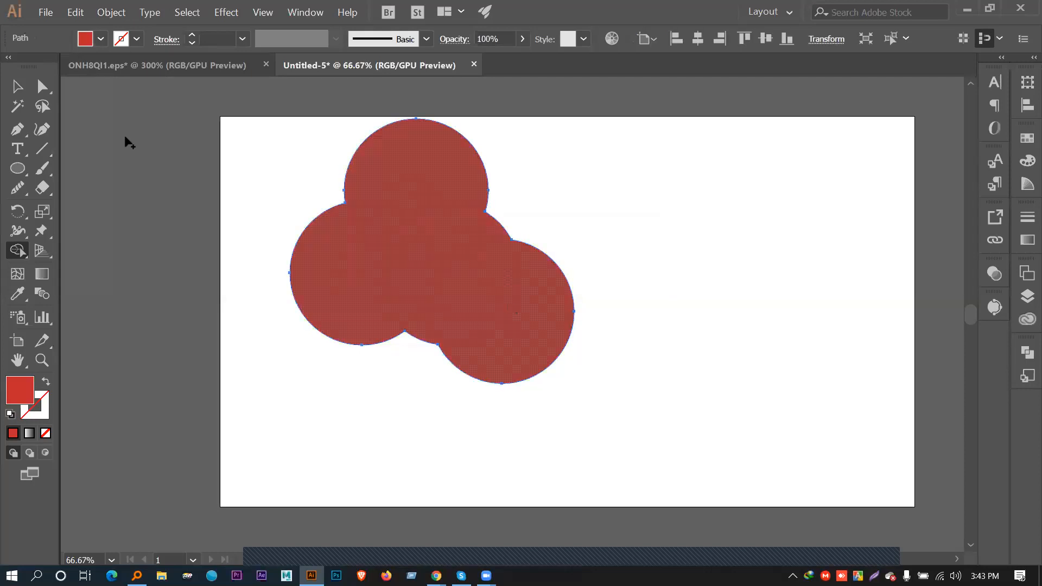
{"action": "left_click", "coordinate": [18, 86]}
{"action": "left_click", "coordinate": [190, 130]}
{"action": "left_click_drag", "start_coordinate": [438, 263], "coordinate": [588, 298]}
{"action": "left_click_drag", "start_coordinate": [591, 315], "coordinate": [385, 281]}
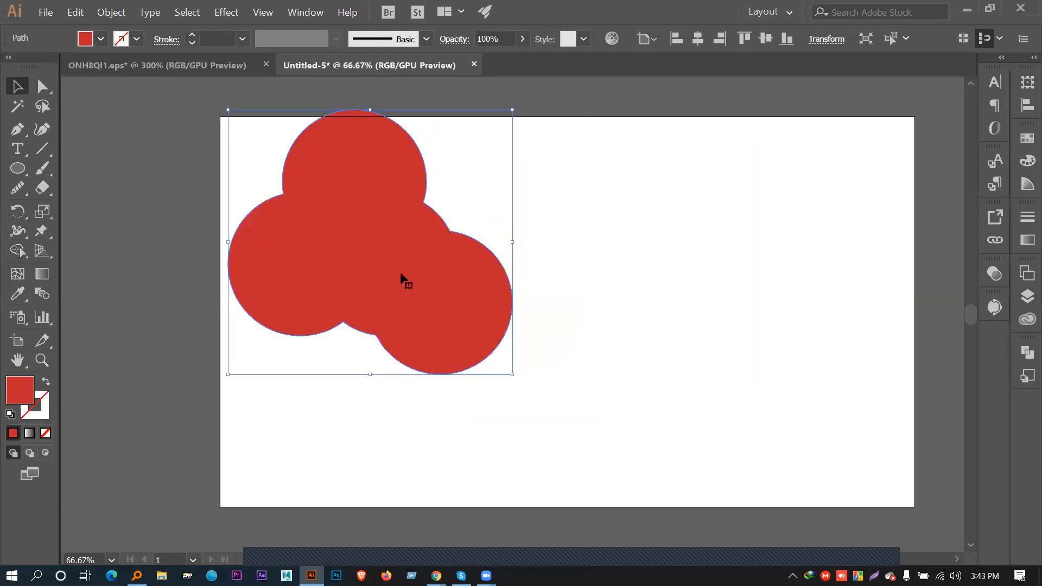
Undo the moves and the merge of the four circles
{"action": "key", "text": "ctrl+z"}
{"action": "key", "text": "ctrl+z"}
{"action": "key", "text": "ctrl+z"}
{"action": "key", "text": "ctrl+z"}
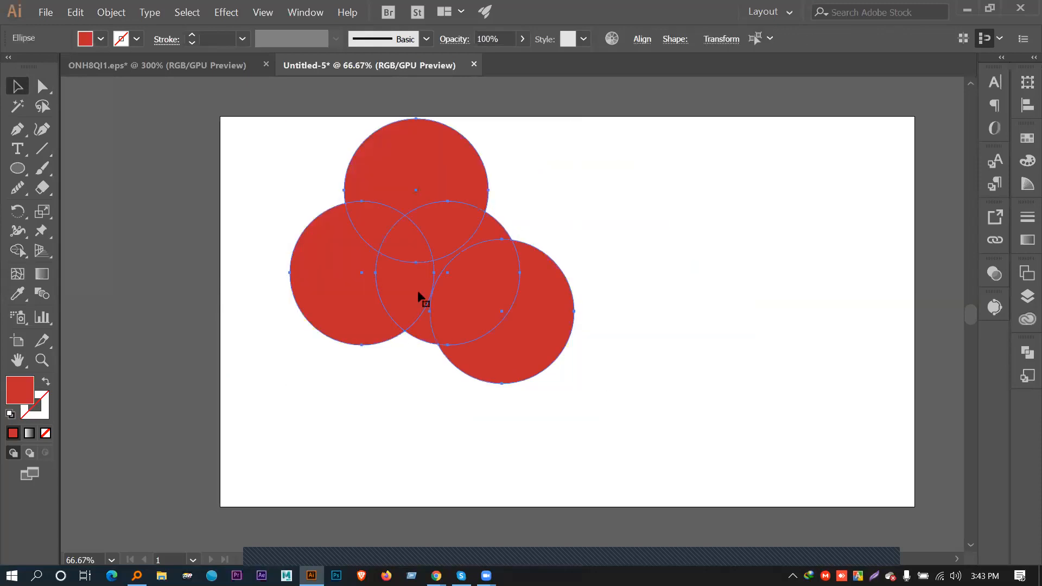
Fill the uppermost circle with cyan
{"action": "left_click", "coordinate": [645, 334]}
{"action": "left_click", "coordinate": [377, 195]}
{"action": "left_click", "coordinate": [101, 38]}
{"action": "left_click", "coordinate": [90, 67]}
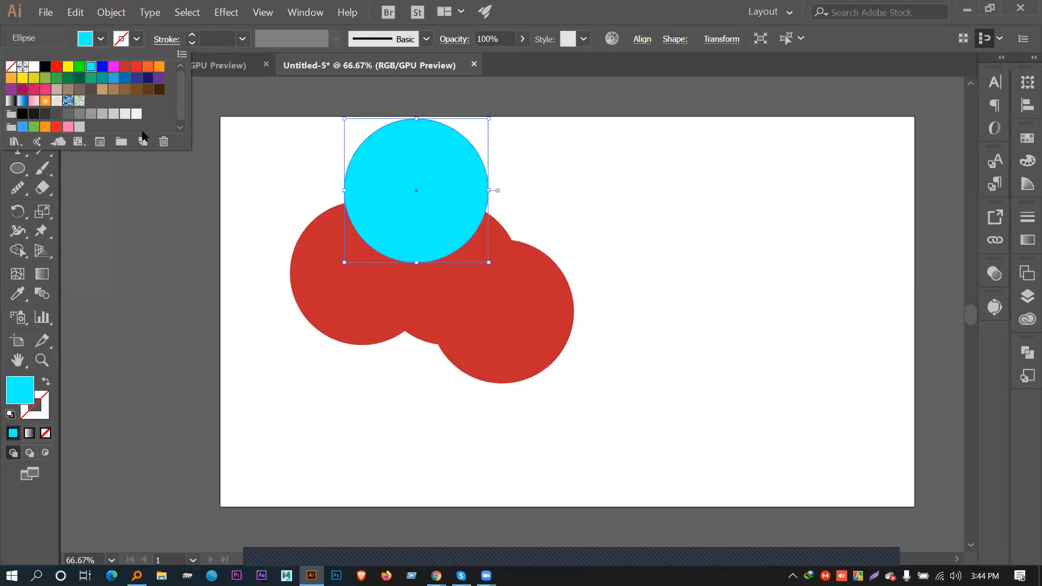
Fill the middle circle with a brighter red and the lower-right circle with orange
{"action": "left_click", "coordinate": [409, 316]}
{"action": "left_click", "coordinate": [101, 39]}
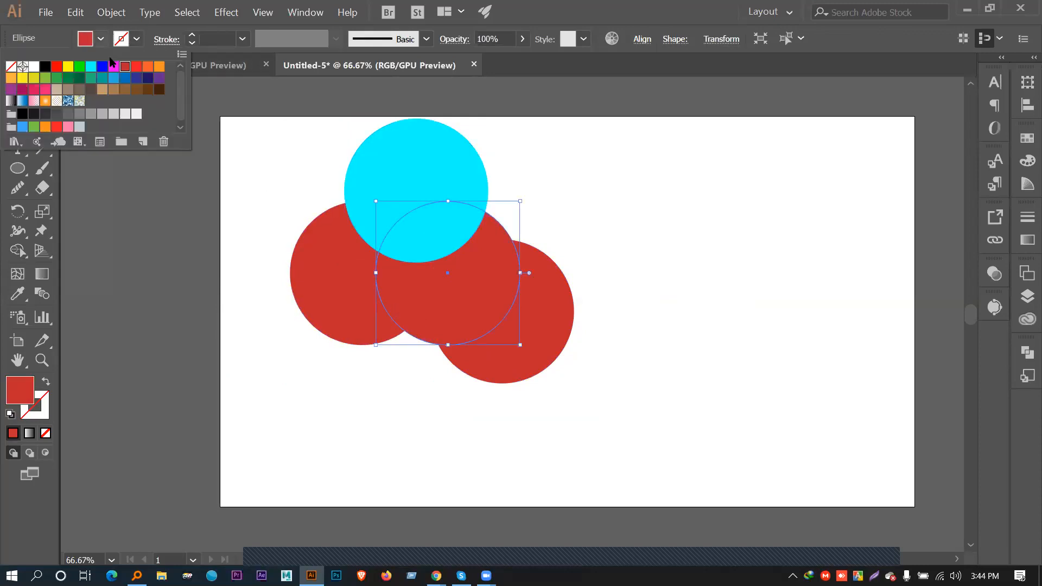
{"action": "left_click", "coordinate": [136, 64]}
{"action": "left_click", "coordinate": [542, 360]}
{"action": "left_click", "coordinate": [101, 39]}
{"action": "left_click", "coordinate": [159, 68]}
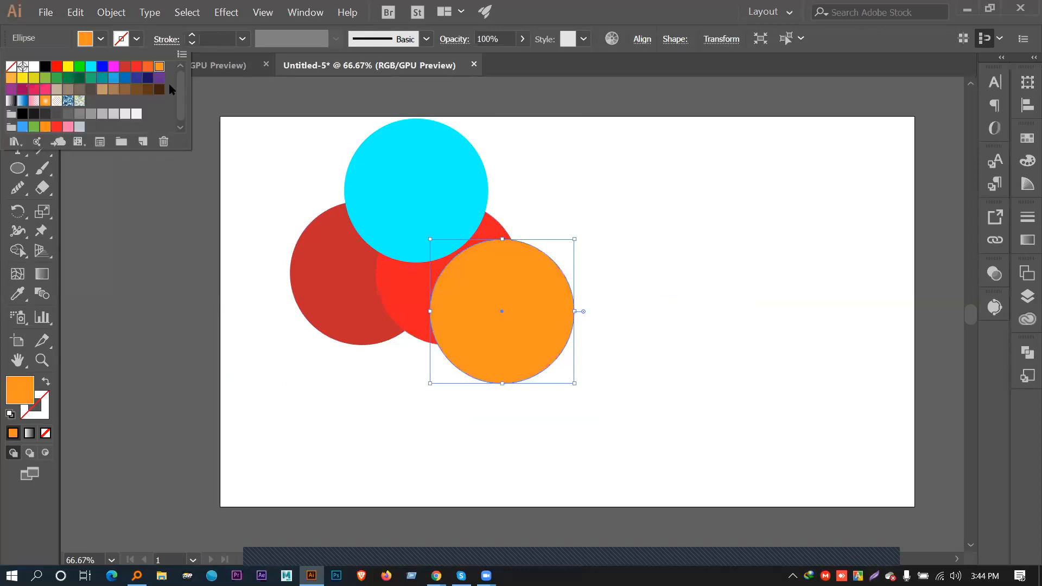
Merge the four differently coloured overlapping circles into one red shape with the Shape Builder tool
{"action": "left_click", "coordinate": [293, 256]}
{"action": "left_click", "coordinate": [274, 162]}
{"action": "left_click_drag", "start_coordinate": [230, 140], "coordinate": [721, 386]}
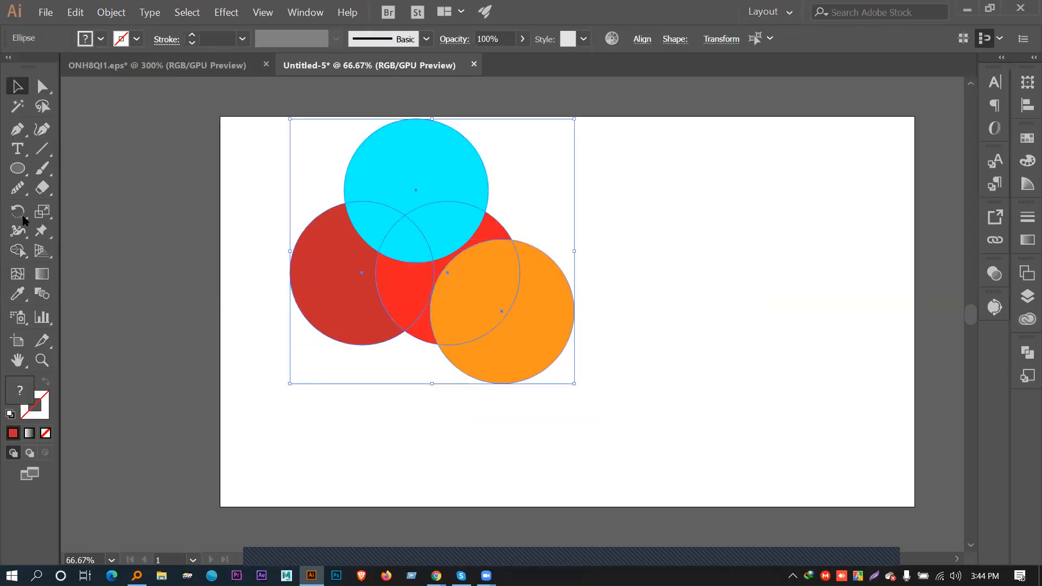
{"action": "left_click", "coordinate": [18, 251]}
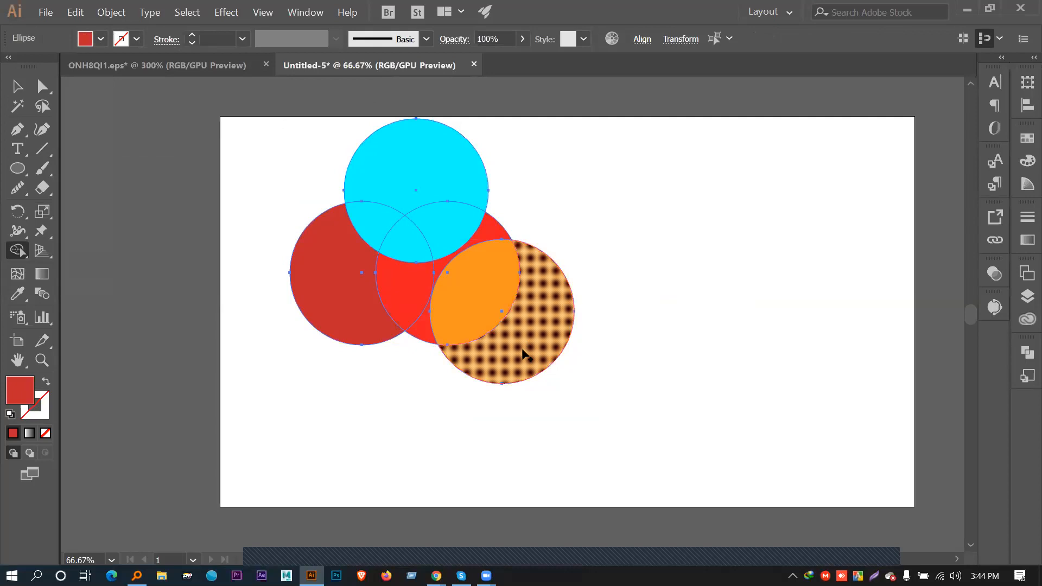
{"action": "mouse_move", "coordinate": [516, 354]}
{"action": "left_mouse_down"}
{"action": "mouse_move", "coordinate": [452, 187]}
{"action": "mouse_move", "coordinate": [405, 169]}
{"action": "mouse_move", "coordinate": [379, 256]}
{"action": "mouse_move", "coordinate": [330, 265]}
{"action": "mouse_move", "coordinate": [468, 301]}
{"action": "mouse_move", "coordinate": [440, 313]}
{"action": "mouse_move", "coordinate": [403, 285]}
{"action": "mouse_move", "coordinate": [399, 309]}
{"action": "mouse_move", "coordinate": [493, 239]}
{"action": "mouse_move", "coordinate": [481, 211]}
{"action": "mouse_move", "coordinate": [322, 195]}
{"action": "mouse_move", "coordinate": [332, 295]}
{"action": "mouse_move", "coordinate": [442, 240]}
{"action": "mouse_move", "coordinate": [443, 253]}
{"action": "mouse_move", "coordinate": [305, 383]}
{"action": "mouse_move", "coordinate": [435, 312]}
{"action": "mouse_move", "coordinate": [484, 234]}
{"action": "left_mouse_up"}
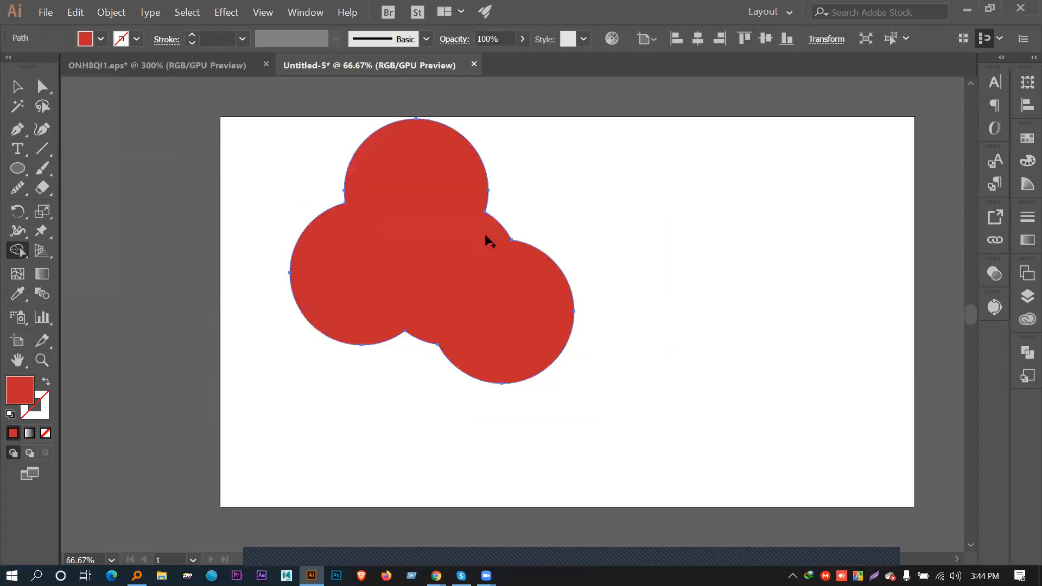
Delete the merged red shape and draw a new red circle on the artboard
{"action": "left_click", "coordinate": [17, 85]}
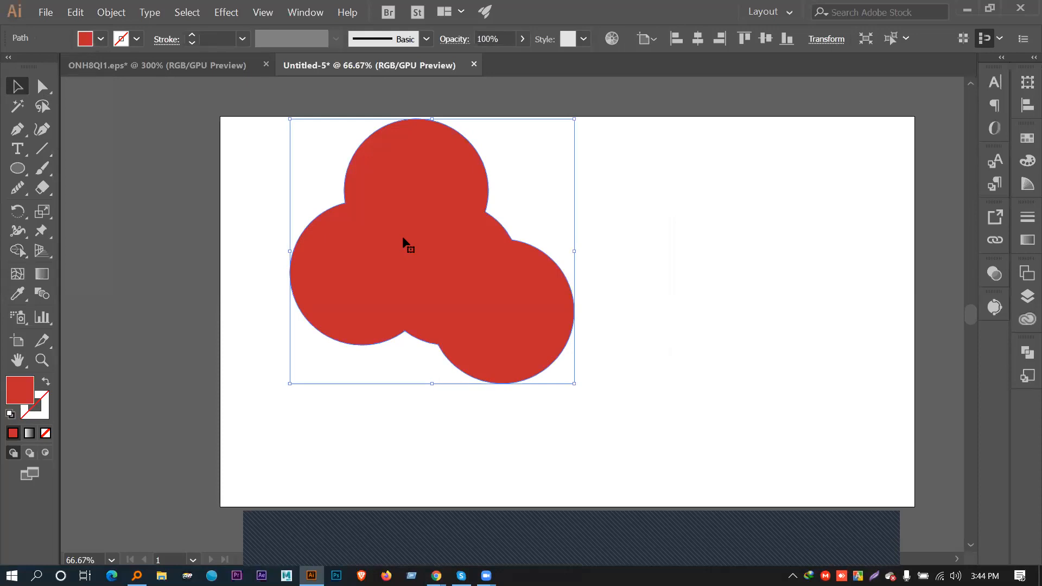
{"action": "key", "text": "Delete"}
{"action": "left_click", "coordinate": [25, 170]}
{"action": "left_click_drag", "start_coordinate": [376, 282], "coordinate": [456, 341]}
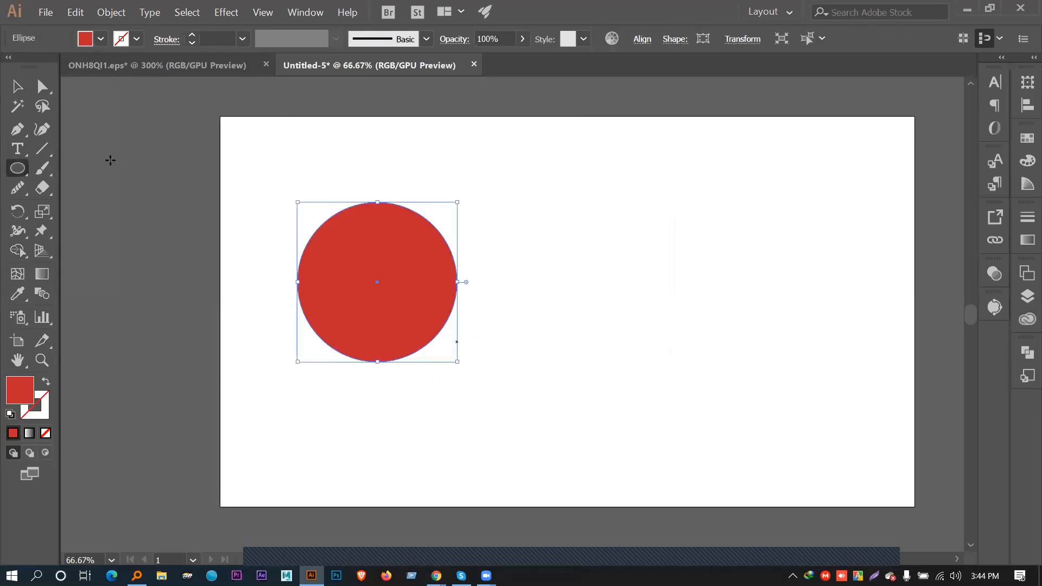
Duplicate the red circle to get four overlapping circles, three in a row and one centred below them
{"action": "left_click", "coordinate": [18, 85]}
{"action": "left_click_drag", "start_coordinate": [401, 276], "coordinate": [547, 286]}
{"action": "left_click", "coordinate": [592, 292]}
Remove the outer regions of the four circles at the lower, right, upper-middle and left edges with the Shape Builder tool
{"action": "left_click_drag", "start_coordinate": [256, 151], "coordinate": [641, 421]}
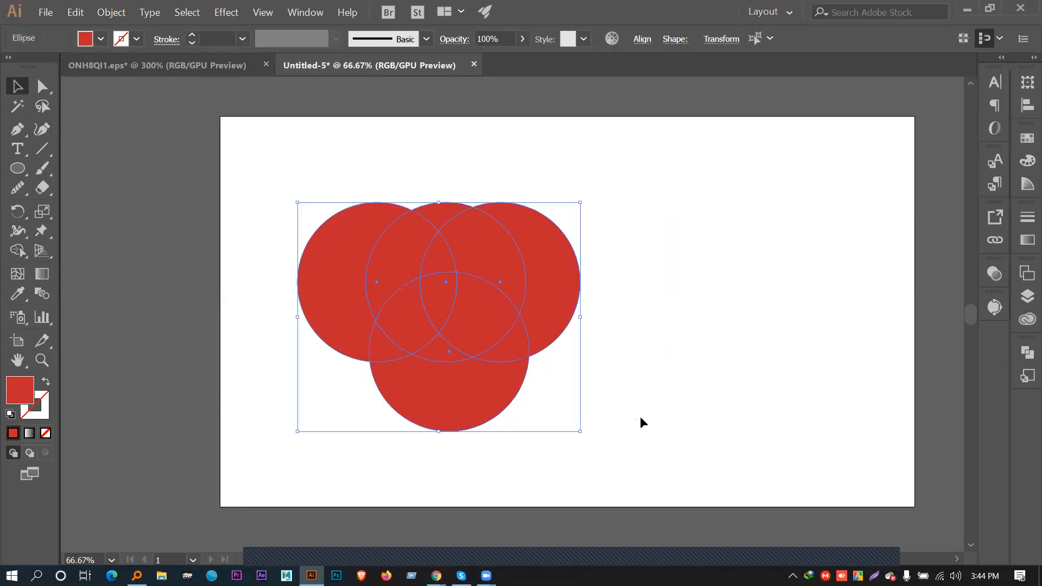
{"action": "left_click", "coordinate": [18, 250]}
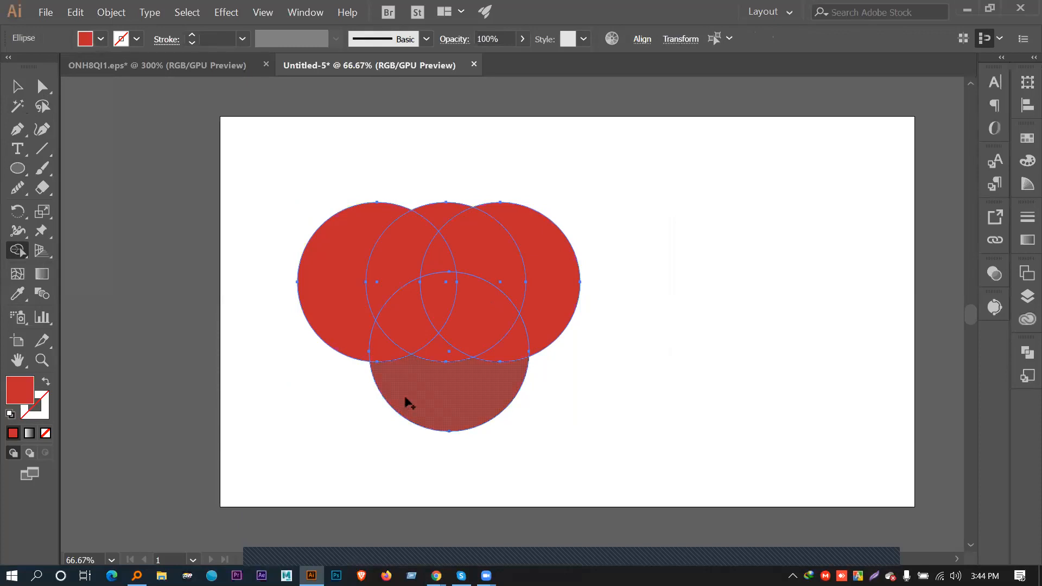
{"action": "left_click", "coordinate": [466, 408], "text": "alt"}
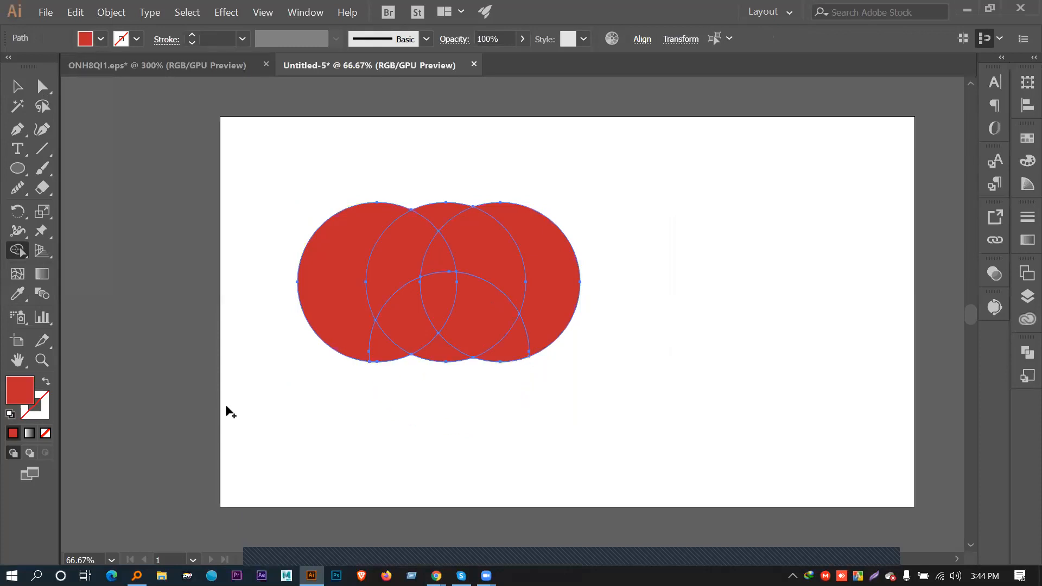
{"action": "left_click", "coordinate": [564, 279], "text": "alt"}
{"action": "left_click", "coordinate": [439, 212], "text": "alt"}
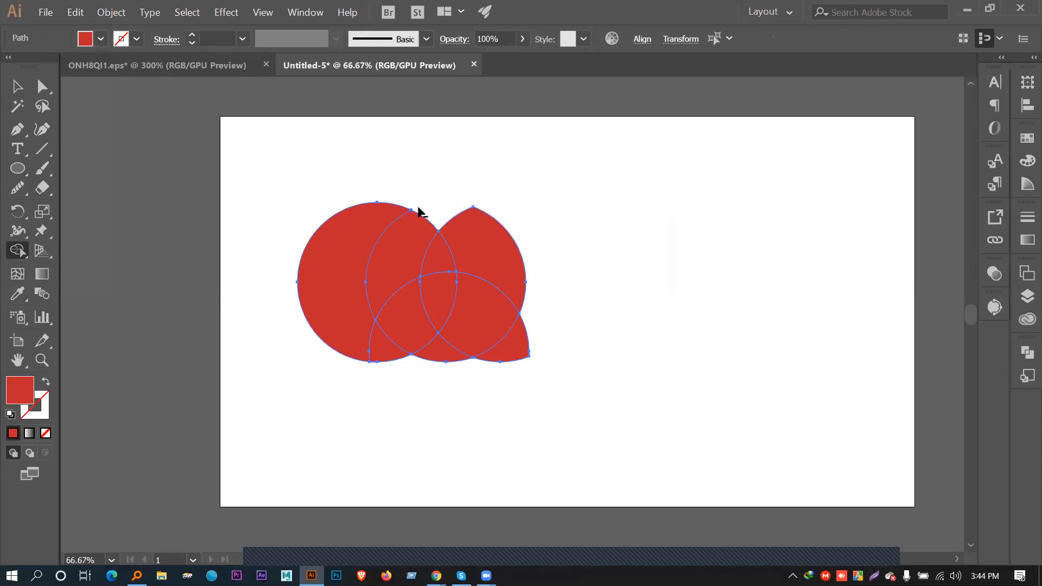
{"action": "left_click", "coordinate": [350, 217], "text": "alt"}
Remove the small lower-middle region and all regions above the lower circle's arc, leaving only a notched arch
{"action": "left_click", "coordinate": [442, 352], "text": "alt"}
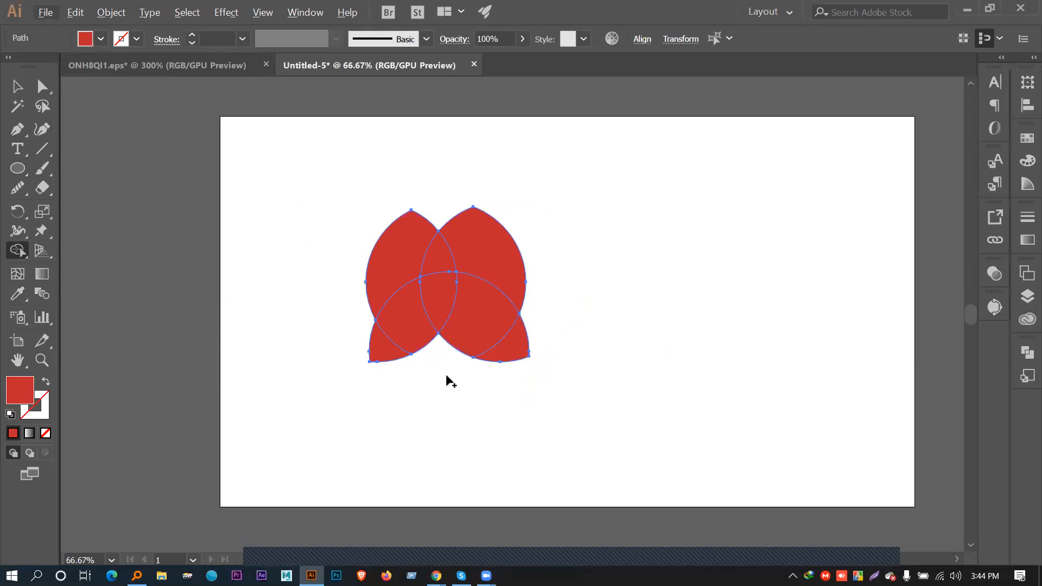
{"action": "left_click", "coordinate": [393, 258], "text": "alt"}
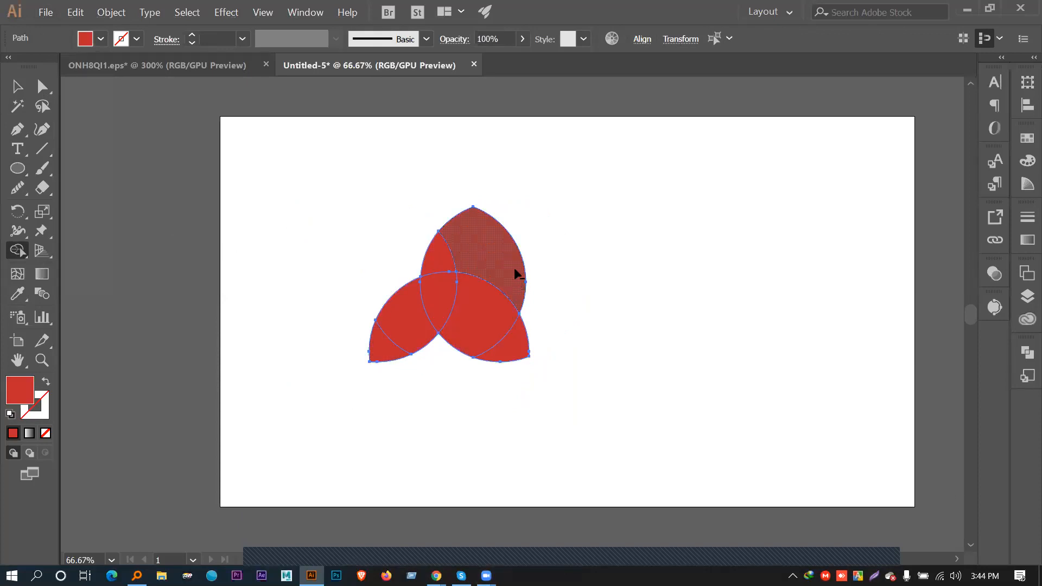
{"action": "left_click", "coordinate": [516, 274], "text": "alt"}
{"action": "left_click", "coordinate": [432, 249], "text": "alt"}
{"action": "key", "text": "v"}
{"action": "left_click", "coordinate": [279, 202]}
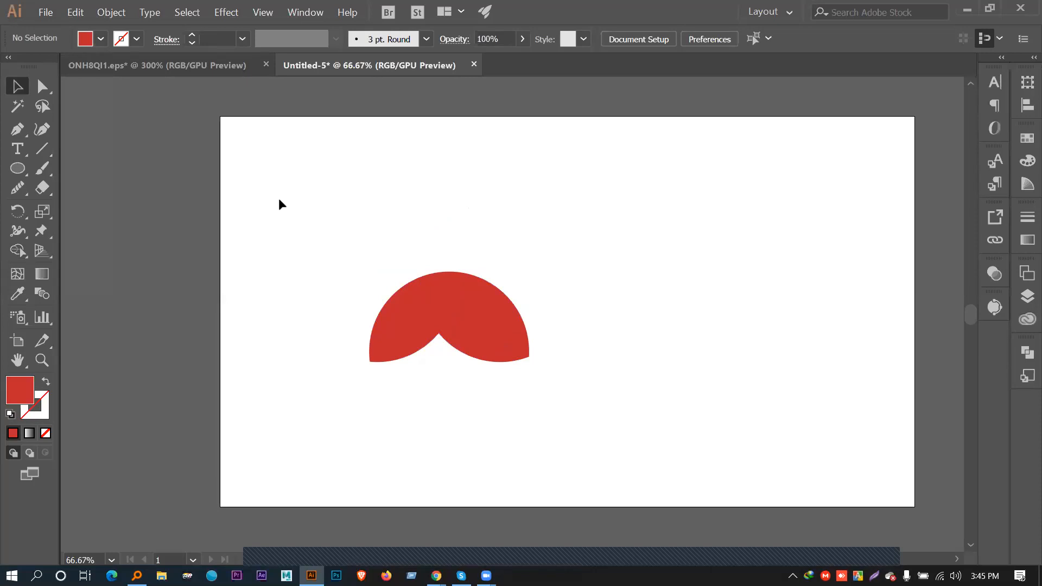
Move all pieces of the notched arch together up and to the right on the artboard
{"action": "left_click", "coordinate": [455, 327]}
{"action": "left_click_drag", "start_coordinate": [343, 242], "coordinate": [599, 380]}
{"action": "left_click_drag", "start_coordinate": [471, 308], "coordinate": [532, 232]}
{"action": "left_click", "coordinate": [582, 190]}
{"action": "left_click", "coordinate": [519, 236]}
{"action": "left_click", "coordinate": [610, 302]}
{"action": "left_click_drag", "start_coordinate": [610, 301], "coordinate": [487, 268]}
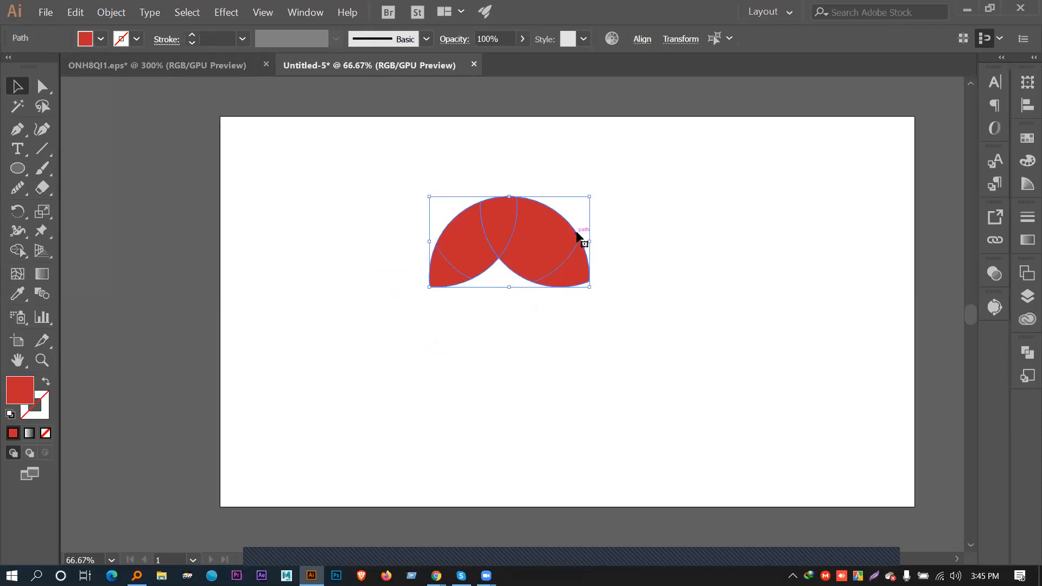
Move the arch pieces to the artboard's upper-left area and enlarge them proportionally from their centre
{"action": "left_click", "coordinate": [633, 239]}
{"action": "left_click_drag", "start_coordinate": [438, 183], "coordinate": [673, 350]}
{"action": "left_click_drag", "start_coordinate": [558, 245], "coordinate": [434, 216]}
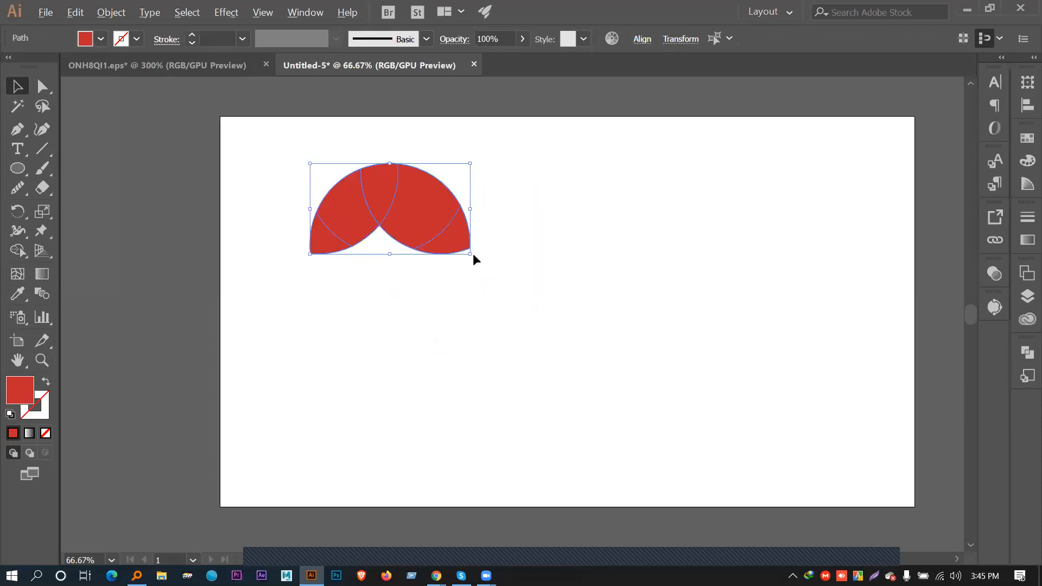
{"action": "left_click_drag", "start_coordinate": [470, 253], "coordinate": [523, 284]}
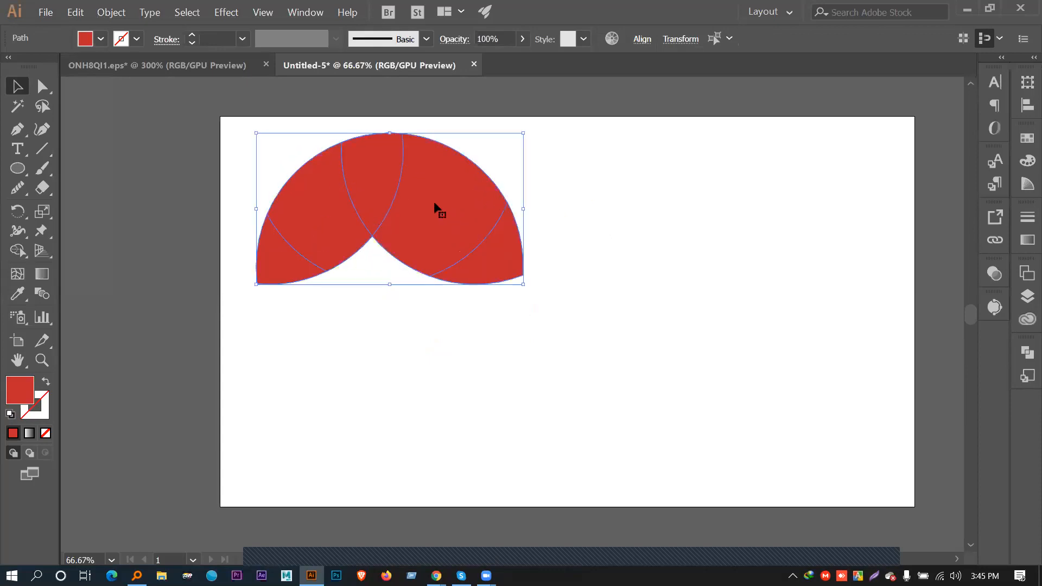
{"action": "left_click_drag", "start_coordinate": [434, 204], "coordinate": [458, 225]}
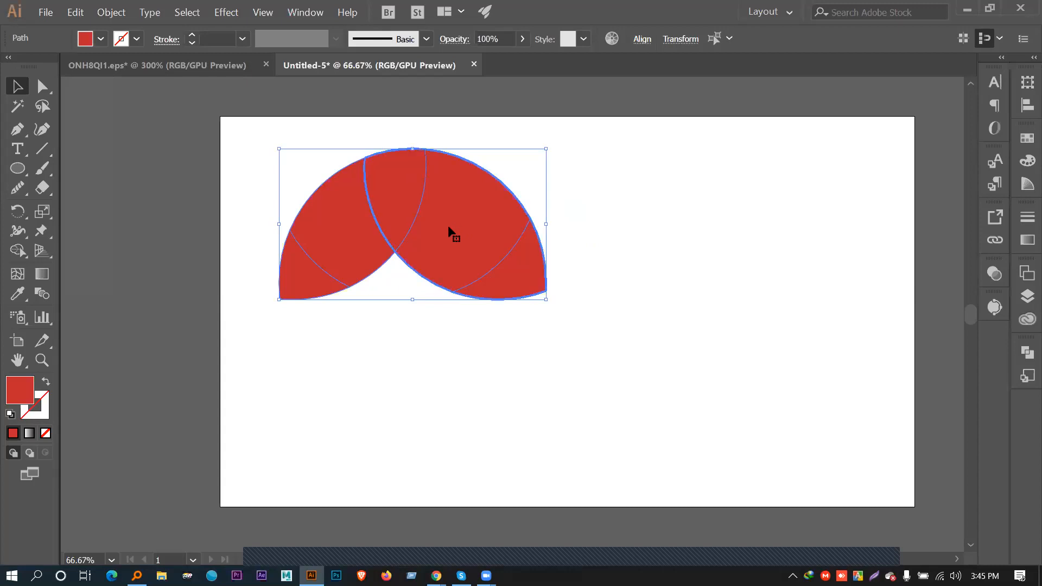
Delete all the arch pieces from the artboard
{"action": "left_click", "coordinate": [623, 235]}
{"action": "key", "text": "ctrl+a"}
{"action": "key", "text": "Delete"}
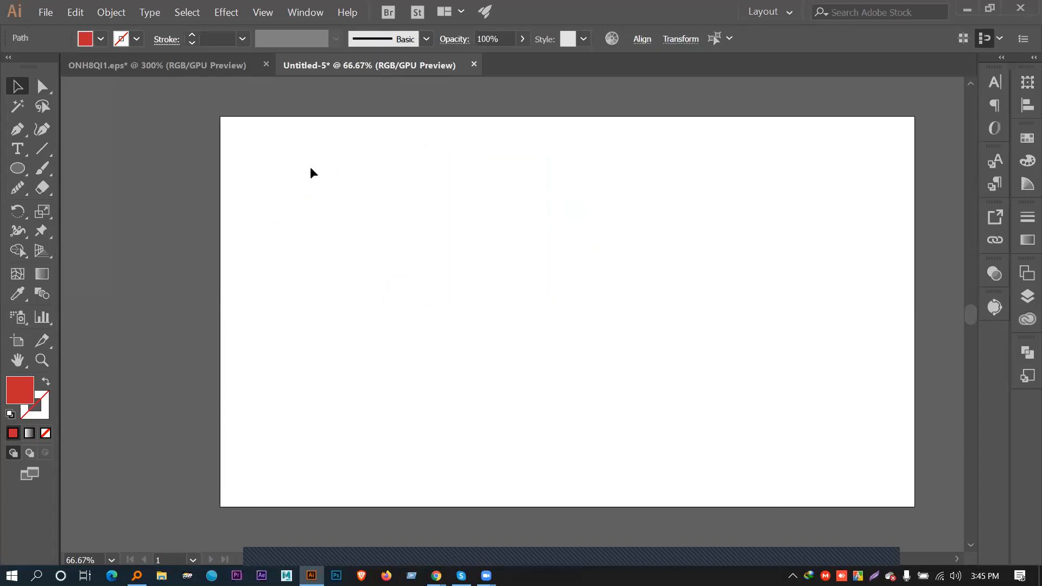
Draw a large red circle on the empty artboard at 100% zoom
{"action": "left_click_drag", "start_coordinate": [628, 313], "coordinate": [555, 307]}
{"action": "scroll", "coordinate": [554, 305], "scroll_direction": "up", "scroll_amount": 1}
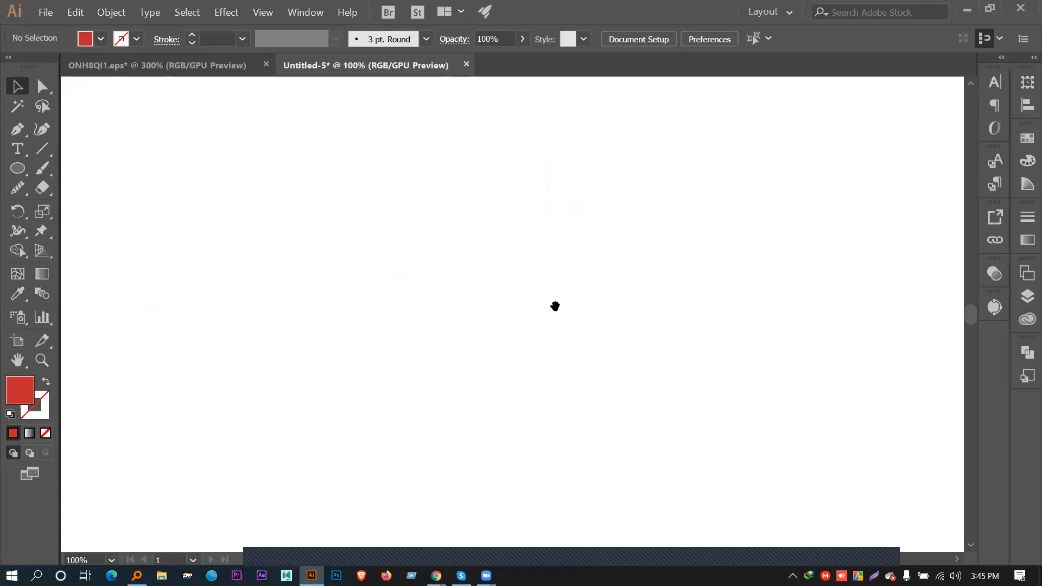
{"action": "left_click", "coordinate": [18, 168]}
{"action": "left_click_drag", "start_coordinate": [315, 229], "coordinate": [417, 333]}
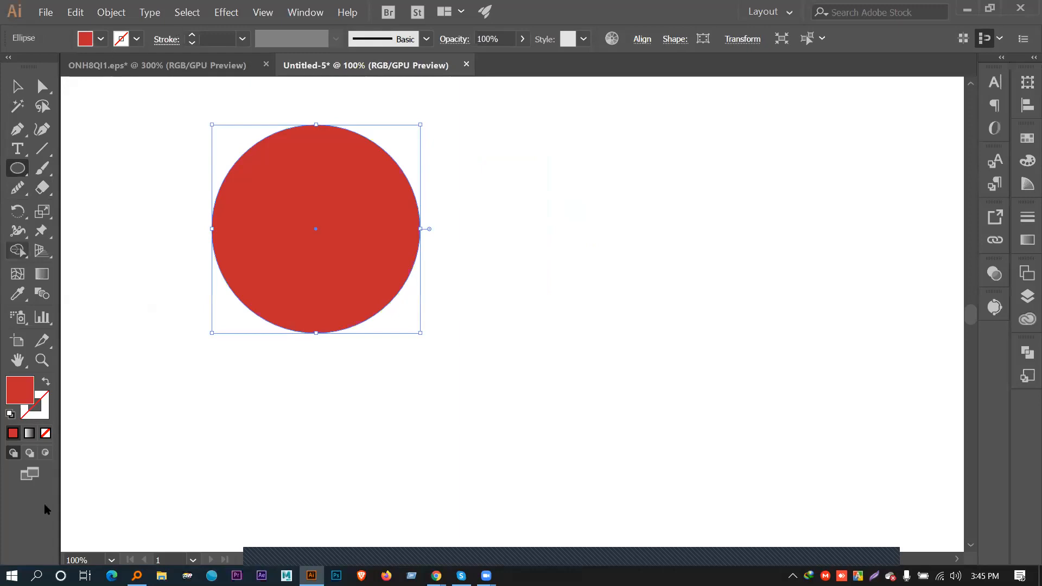
Swap the circle's fill and stroke to make it a red outline, and set the stroke weight to 6 pt
{"action": "left_click", "coordinate": [46, 382]}
{"action": "left_click", "coordinate": [191, 34]}
{"action": "left_click", "coordinate": [192, 35]}
{"action": "left_click", "coordinate": [192, 35]}
{"action": "left_click", "coordinate": [191, 35]}
{"action": "left_click", "coordinate": [192, 35]}
{"action": "left_click", "coordinate": [17, 86]}
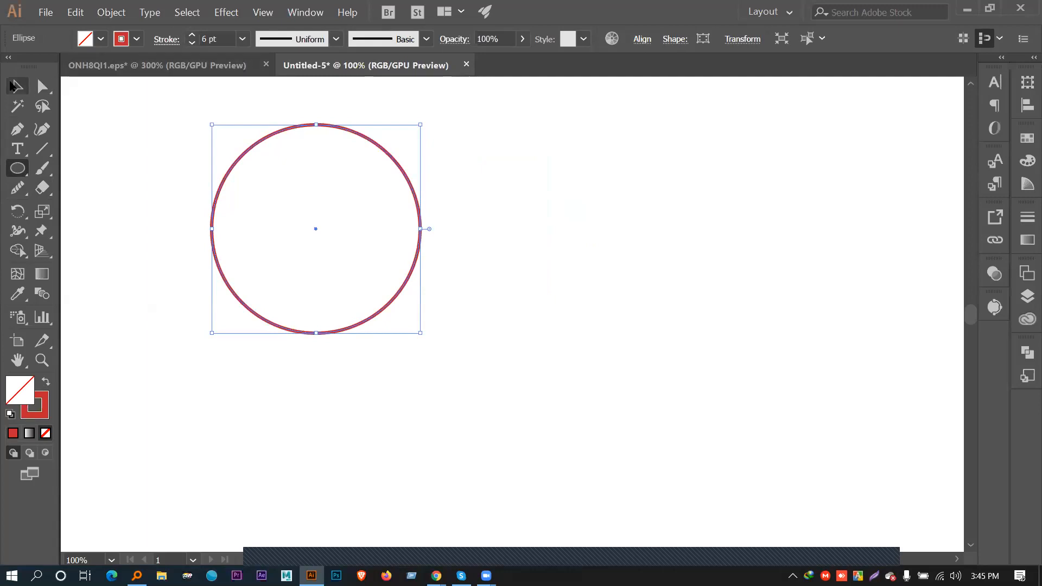
Duplicate the outlined circle to the right, and add a third copy below, overlapping both upper circles
{"action": "left_click", "coordinate": [453, 254]}
{"action": "left_click", "coordinate": [419, 242]}
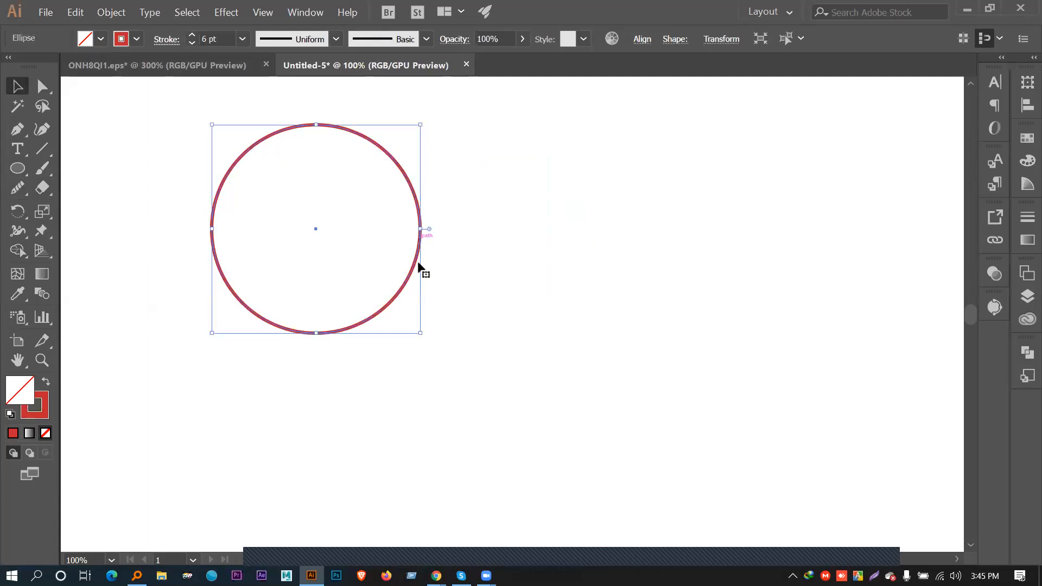
{"action": "left_click_drag", "start_coordinate": [419, 261], "coordinate": [564, 260]}
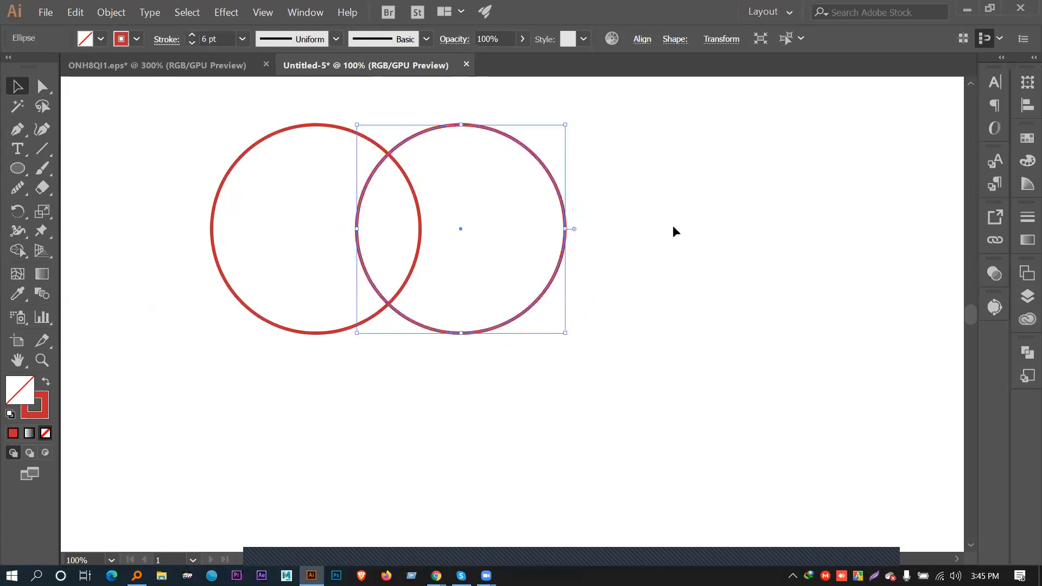
{"action": "left_click", "coordinate": [672, 225]}
{"action": "left_click", "coordinate": [558, 270]}
{"action": "left_click_drag", "start_coordinate": [607, 341], "coordinate": [685, 295]}
{"action": "left_click_drag", "start_coordinate": [619, 256], "coordinate": [540, 370], "text": "alt"}
{"action": "left_click", "coordinate": [732, 378]}
{"action": "left_click_drag", "start_coordinate": [670, 347], "coordinate": [680, 383]}
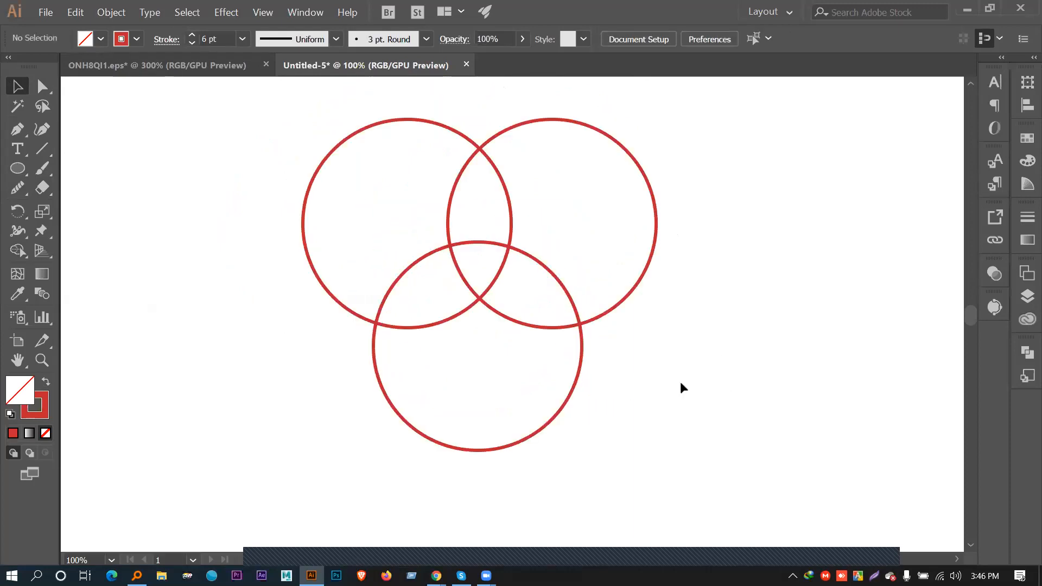
Select the three outlined circles and set the alignment reference to the selection
{"action": "left_click_drag", "start_coordinate": [321, 102], "coordinate": [564, 141]}
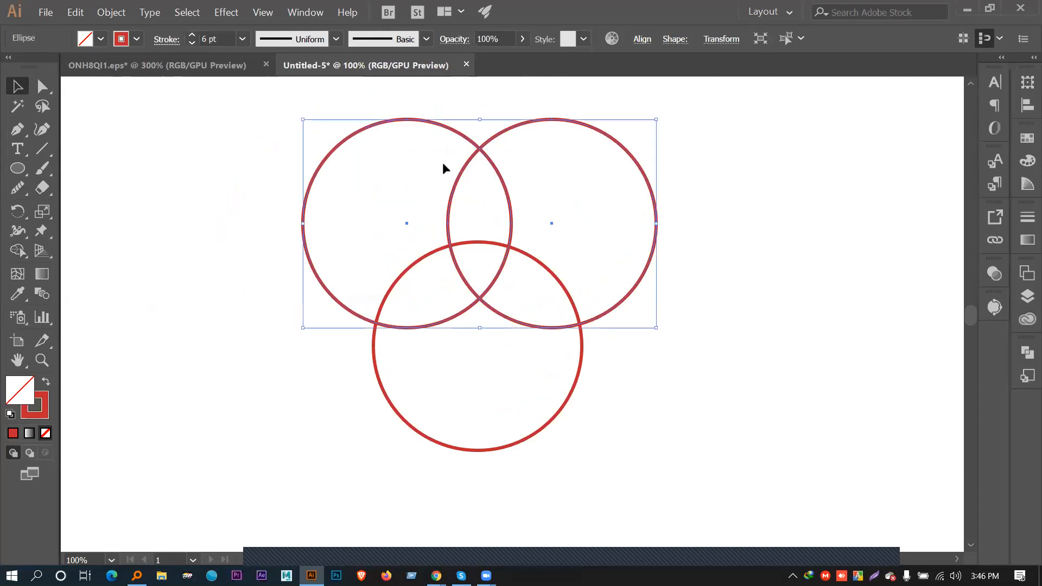
{"action": "left_click", "coordinate": [779, 446]}
{"action": "left_click_drag", "start_coordinate": [821, 450], "coordinate": [272, 239]}
{"action": "left_click", "coordinate": [643, 41]}
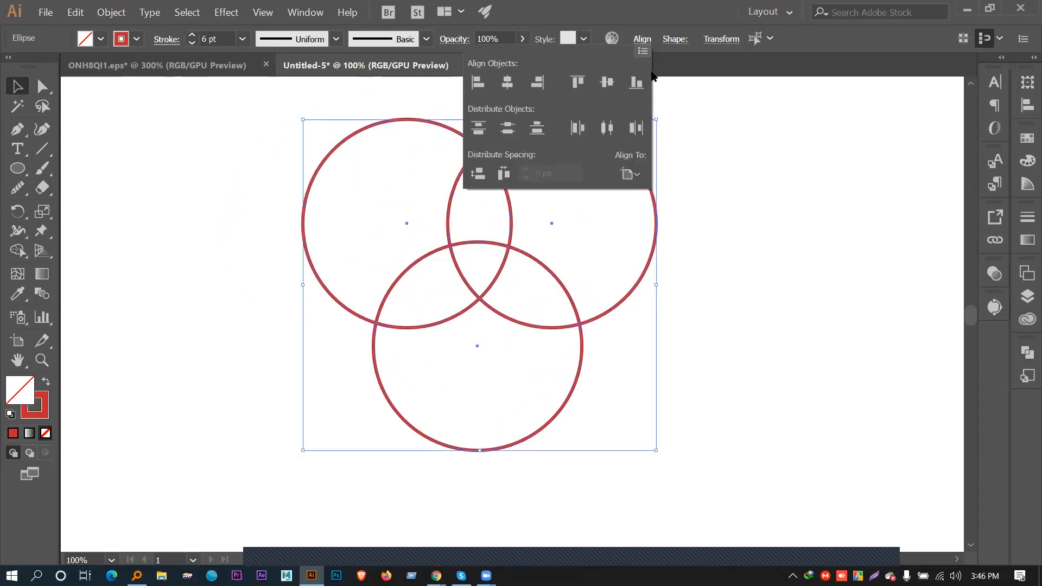
{"action": "left_click", "coordinate": [629, 173]}
{"action": "left_click", "coordinate": [656, 196]}
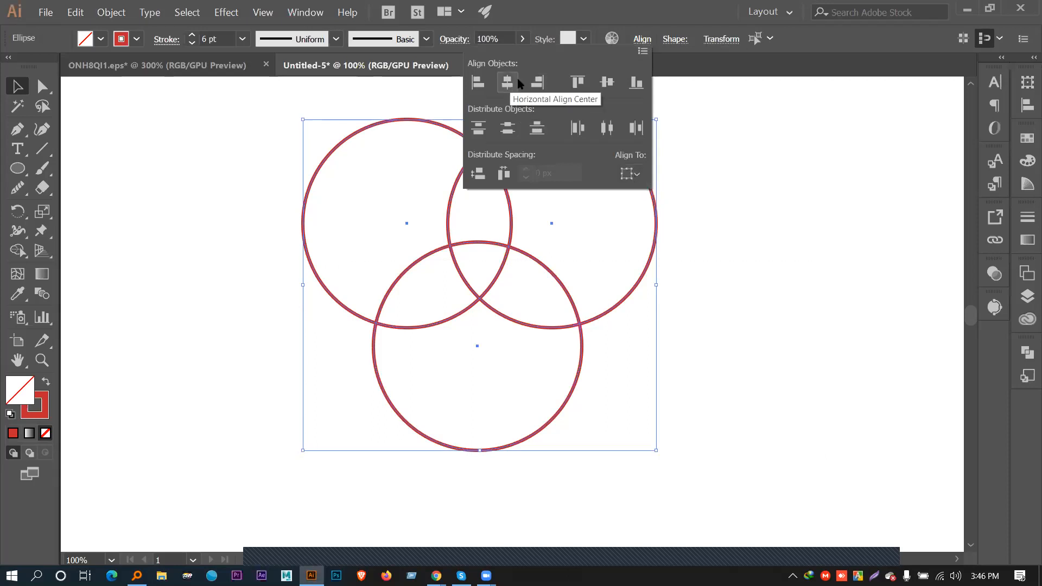
Try aligning the three circles by their vertical centres, undo that alignment, and deselect them
{"action": "left_click", "coordinate": [606, 82]}
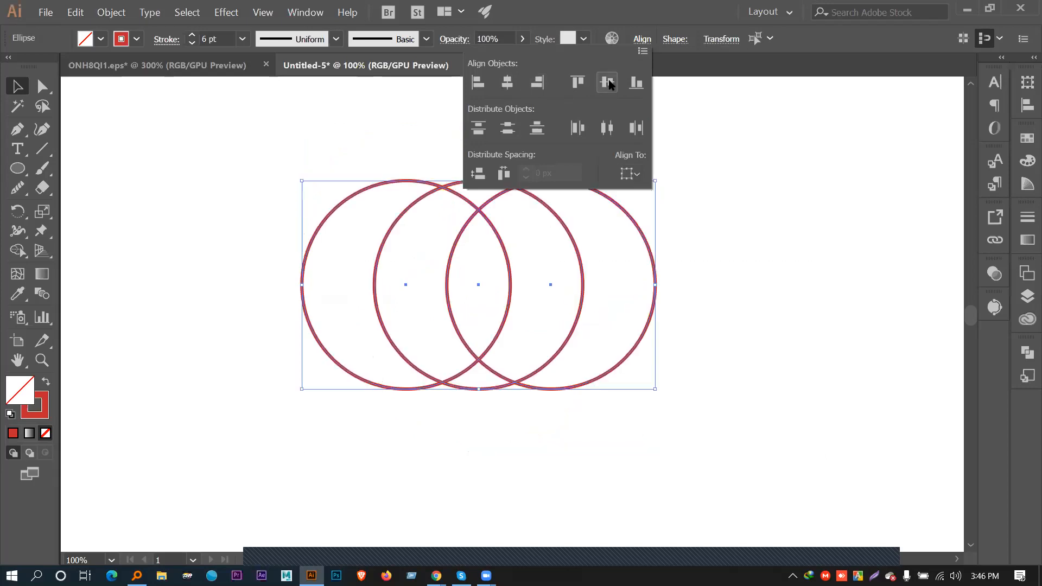
{"action": "key", "text": "Escape"}
{"action": "key", "text": "ctrl+z"}
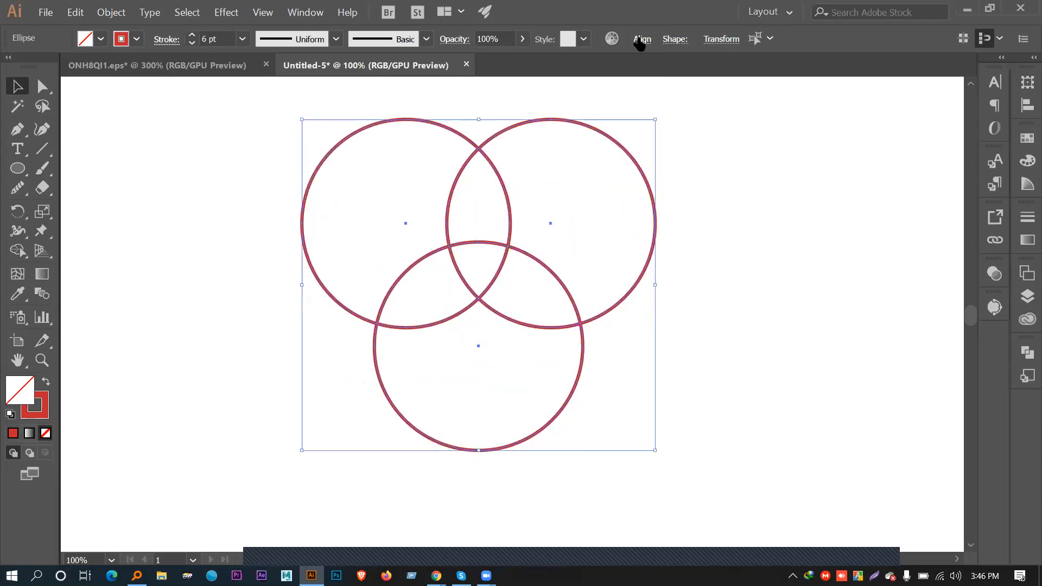
{"action": "left_click", "coordinate": [640, 41]}
{"action": "key", "text": "Escape"}
{"action": "left_click", "coordinate": [766, 174]}
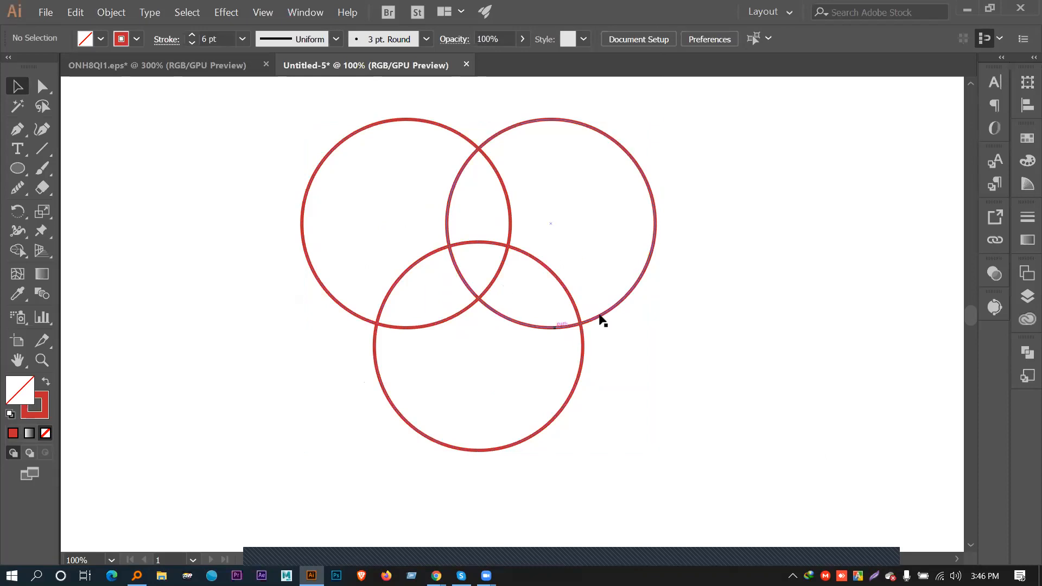
{"action": "left_click", "coordinate": [652, 253]}
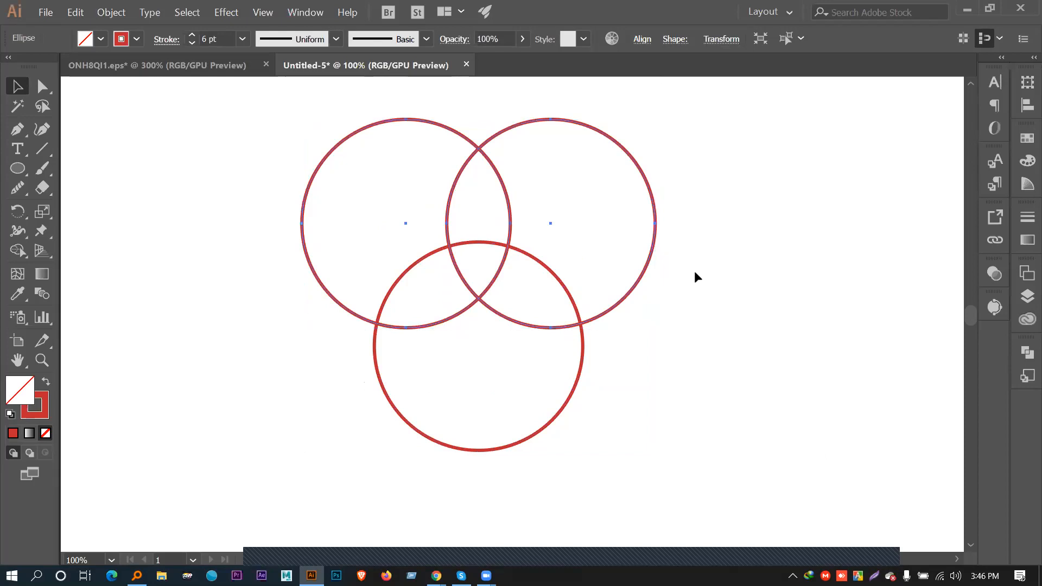
{"action": "left_click", "coordinate": [724, 246]}
{"action": "left_click", "coordinate": [656, 218]}
{"action": "left_click", "coordinate": [428, 124]}
{"action": "left_click", "coordinate": [692, 390]}
Duplicate the lower circle upward so the copy overlaps the middle of all three outlined circles
{"action": "left_click", "coordinate": [582, 372]}
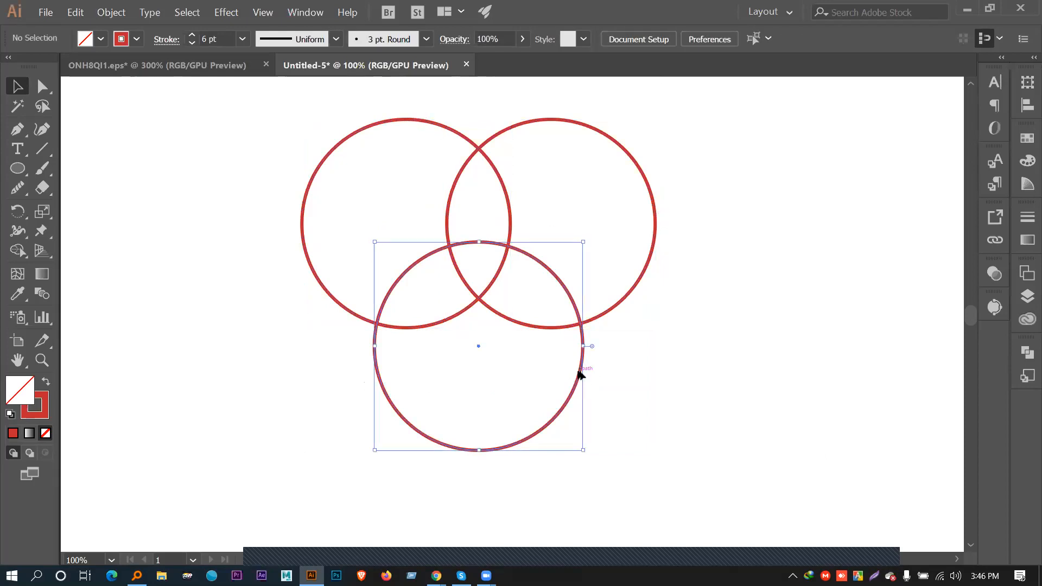
{"action": "left_click_drag", "start_coordinate": [582, 372], "coordinate": [584, 298]}
{"action": "left_click", "coordinate": [705, 380]}
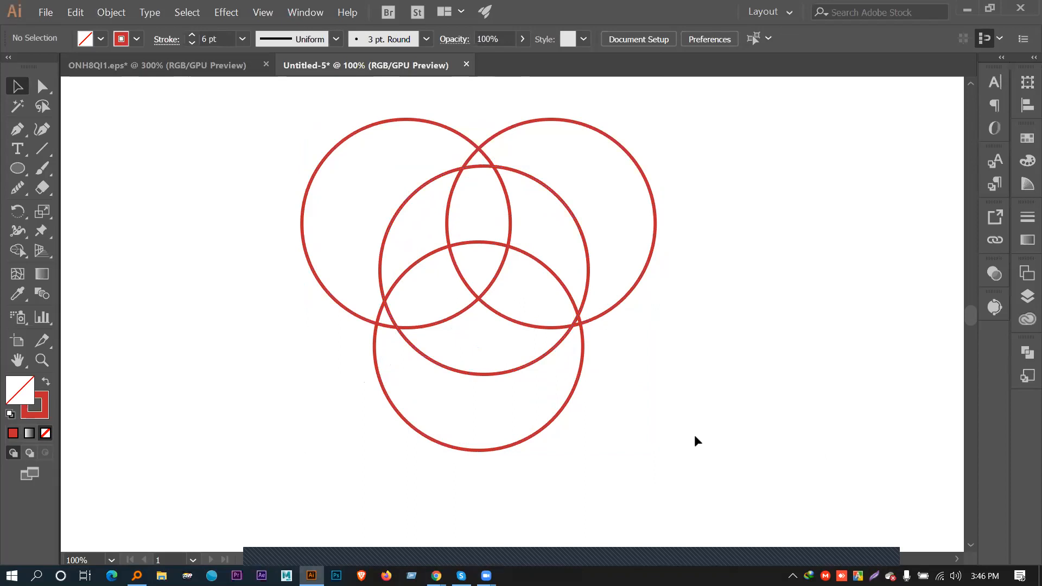
Select all four outlined circles and remove the three large outer regions with the Shape Builder tool
{"action": "left_click_drag", "start_coordinate": [255, 116], "coordinate": [784, 457]}
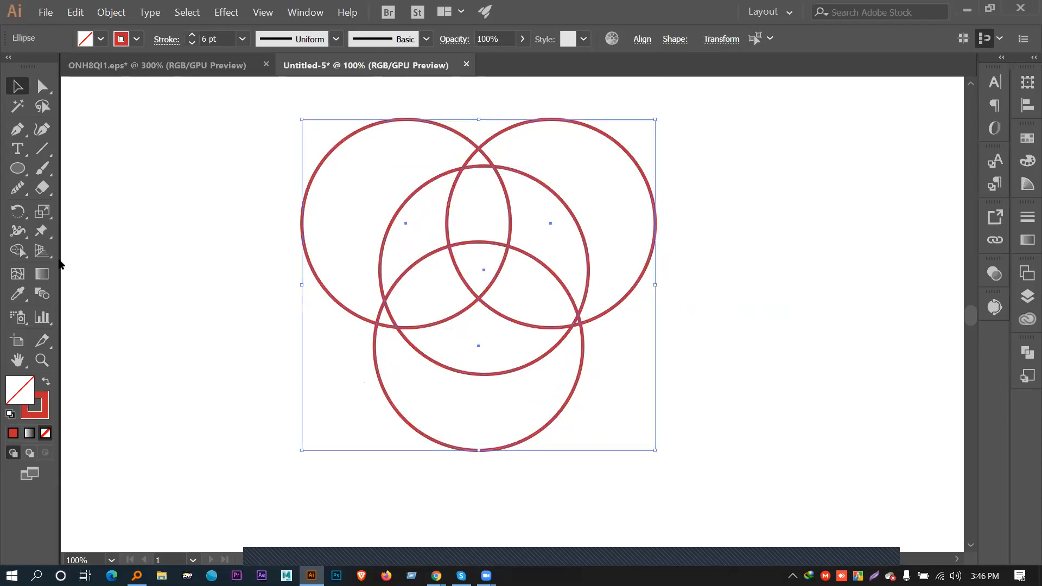
{"action": "left_click", "coordinate": [18, 251]}
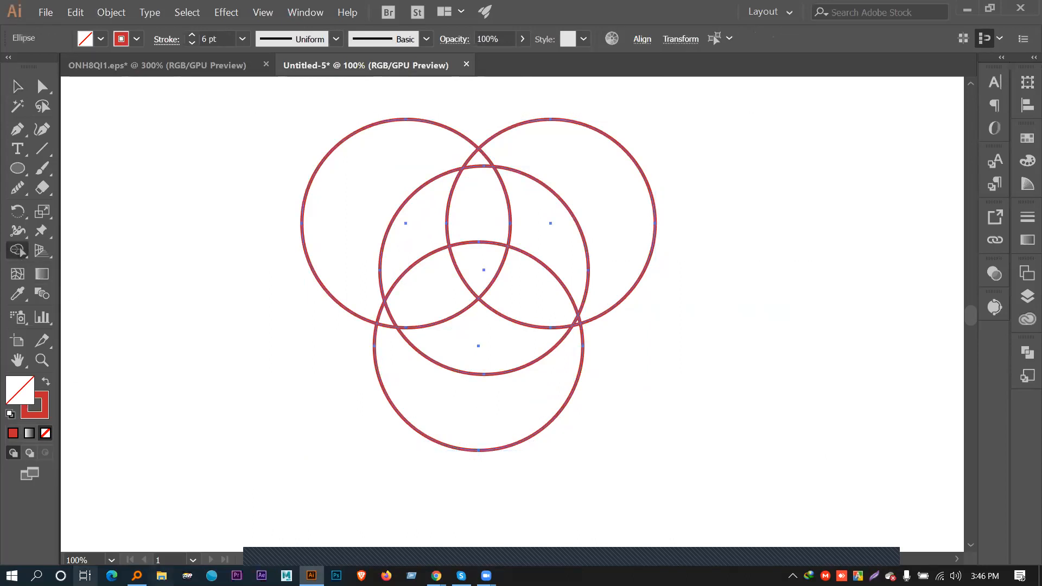
{"action": "left_click", "coordinate": [354, 213], "text": "alt"}
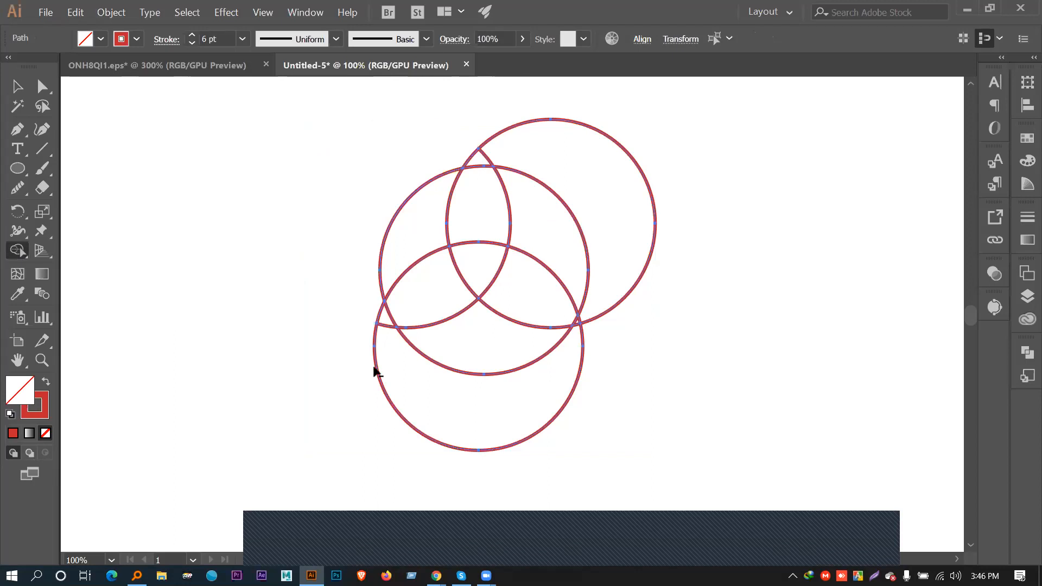
{"action": "left_click", "coordinate": [449, 388], "text": "alt"}
{"action": "left_click", "coordinate": [601, 205], "text": "alt"}
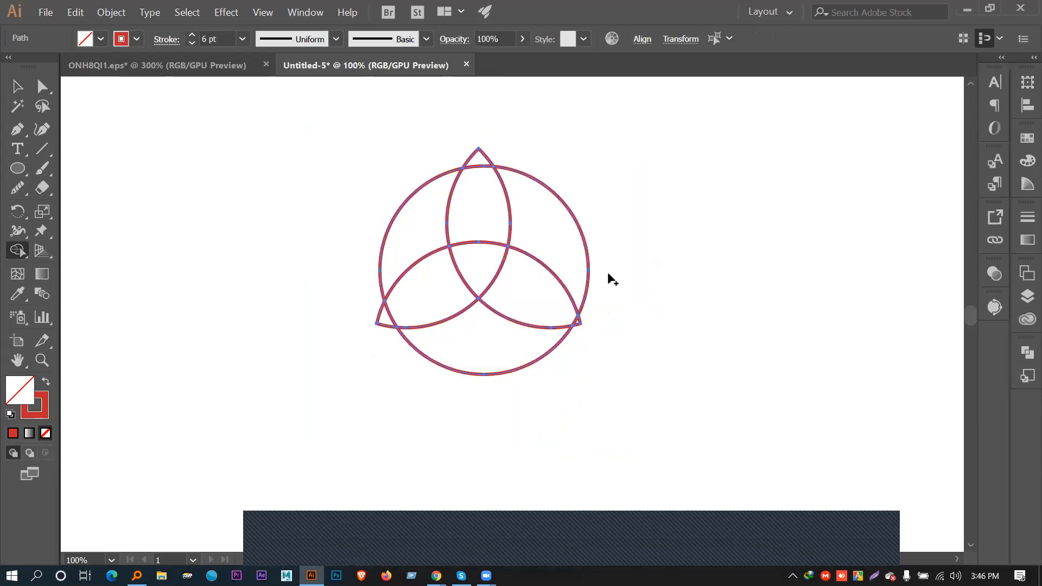
Remove the three small pointed tips that protrude beyond the middle circle with Shape Builder
{"action": "left_click", "coordinate": [583, 310], "text": "alt"}
{"action": "left_click", "coordinate": [382, 315], "text": "alt"}
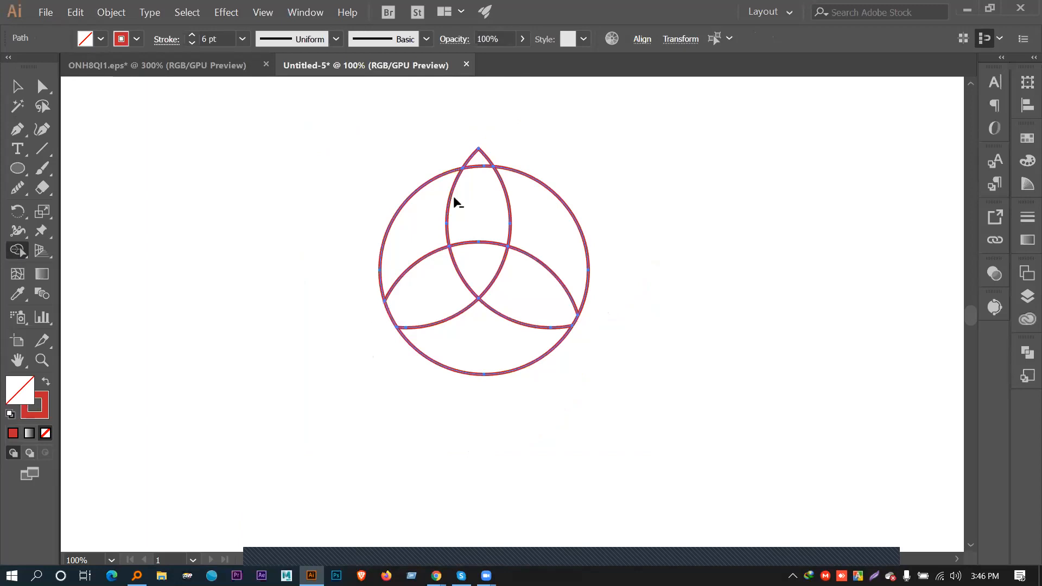
{"action": "left_click", "coordinate": [479, 158], "text": "alt"}
Try merging each inner petal with its neighbouring outer region inside the circle, and undo the merges
{"action": "key", "text": "ctrl+="}
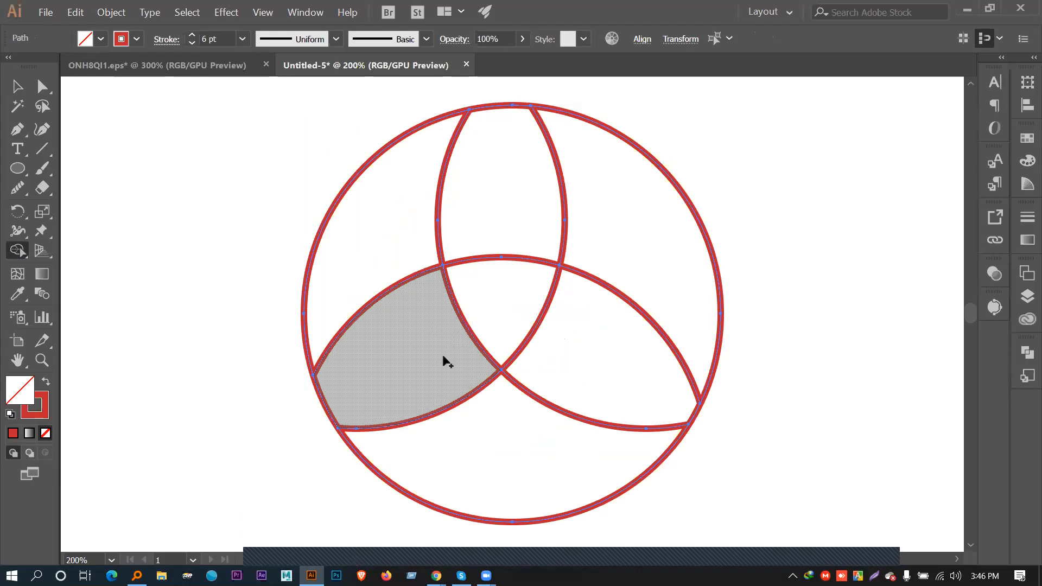
{"action": "mouse_move", "coordinate": [386, 362]}
{"action": "left_mouse_down"}
{"action": "mouse_move", "coordinate": [363, 304]}
{"action": "mouse_move", "coordinate": [418, 226]}
{"action": "mouse_move", "coordinate": [464, 204]}
{"action": "left_mouse_up"}
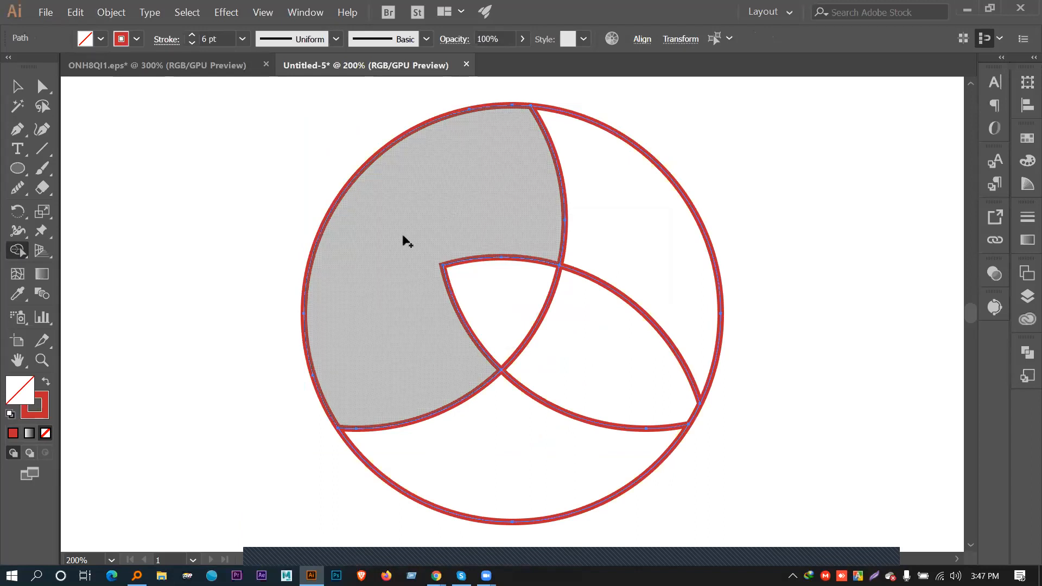
{"action": "key", "text": "ctrl+z"}
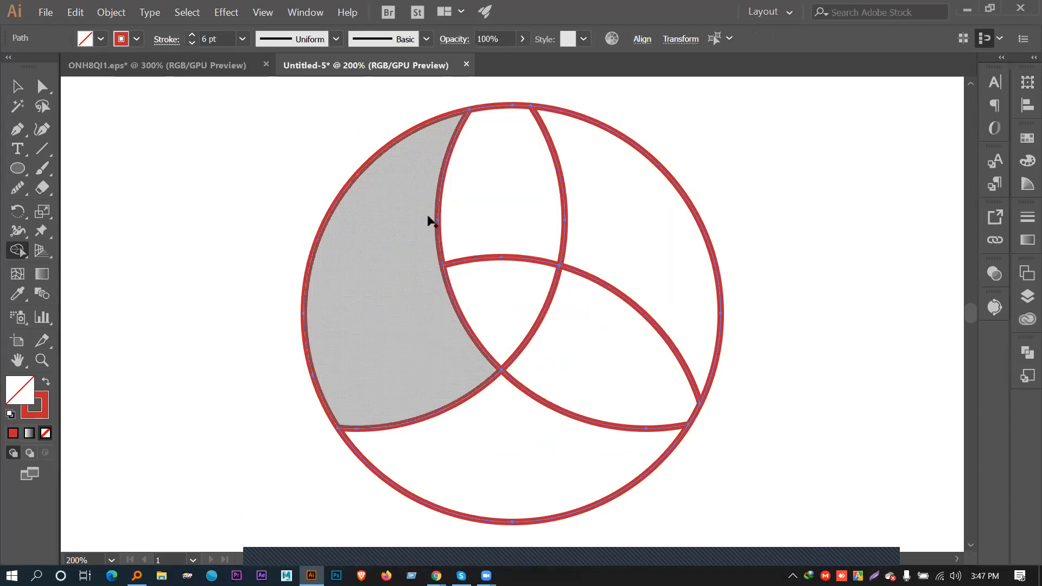
{"action": "left_click_drag", "start_coordinate": [544, 190], "coordinate": [675, 275]}
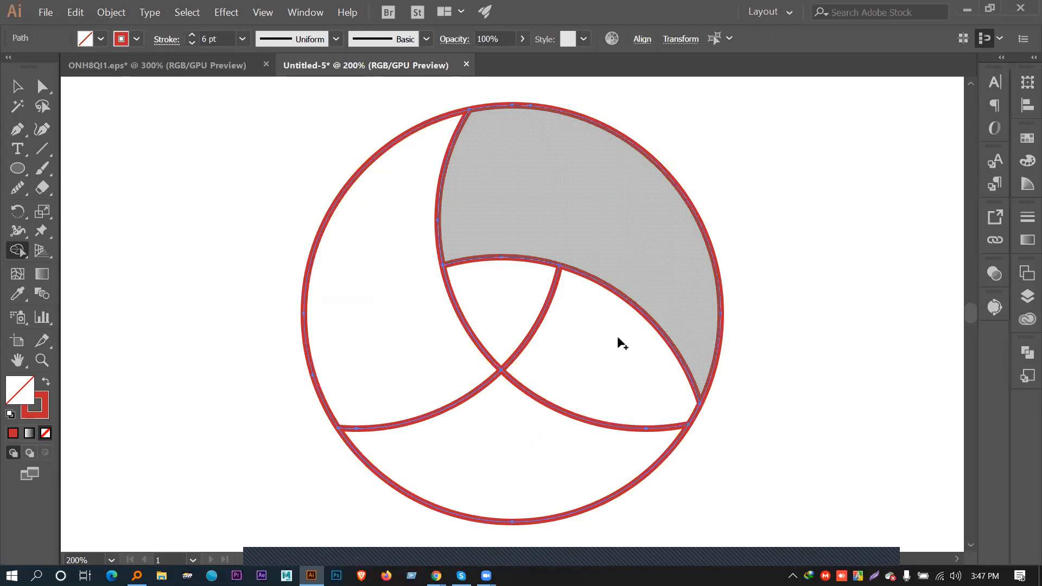
{"action": "mouse_move", "coordinate": [621, 356]}
{"action": "left_mouse_down"}
{"action": "mouse_move", "coordinate": [560, 433]}
{"action": "mouse_move", "coordinate": [518, 461]}
{"action": "left_mouse_up"}
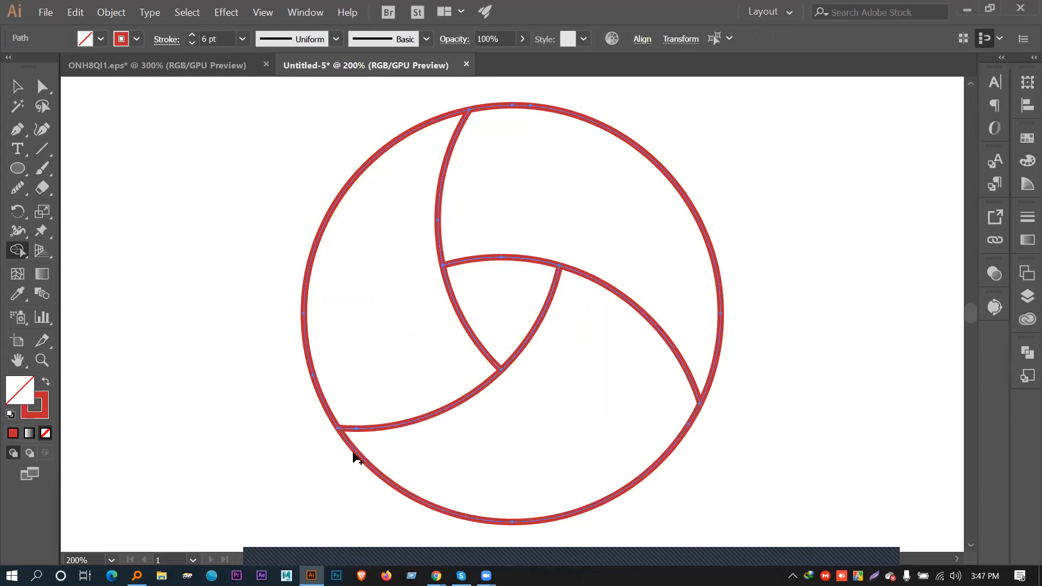
{"action": "key", "text": "ctrl+z"}
{"action": "key", "text": "ctrl+z"}
{"action": "key", "text": "ctrl+z"}
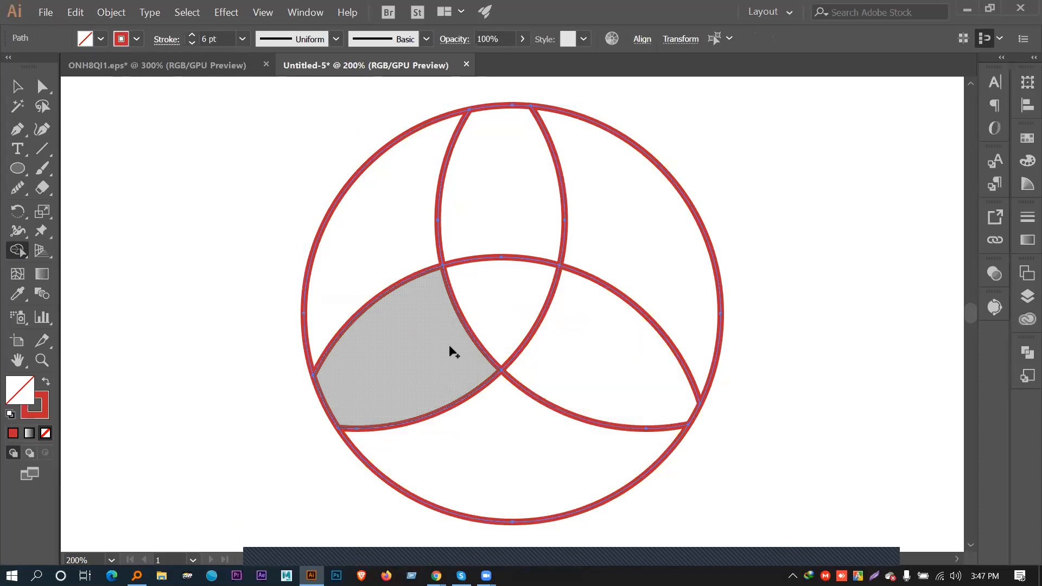
Merge the petals with their neighbouring outer regions into three swirling blades around the central triangle, and select the whole design
{"action": "left_click_drag", "start_coordinate": [399, 376], "coordinate": [376, 239]}
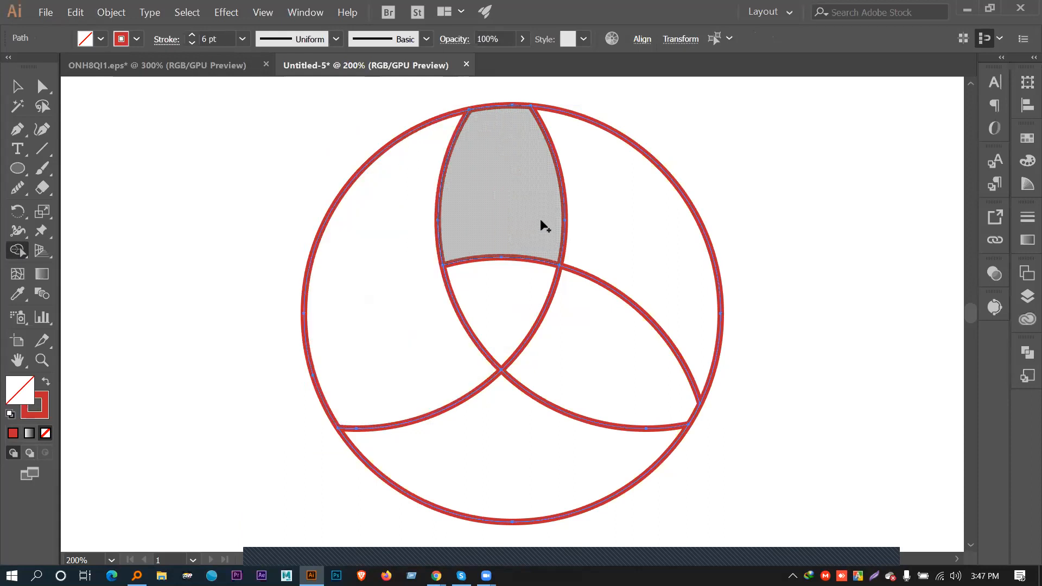
{"action": "mouse_move", "coordinate": [633, 245]}
{"action": "left_mouse_down"}
{"action": "mouse_move", "coordinate": [548, 439]}
{"action": "mouse_move", "coordinate": [524, 437]}
{"action": "left_mouse_up"}
{"action": "left_click", "coordinate": [17, 85]}
{"action": "left_click", "coordinate": [231, 210]}
{"action": "key", "text": "ctrl+minus"}
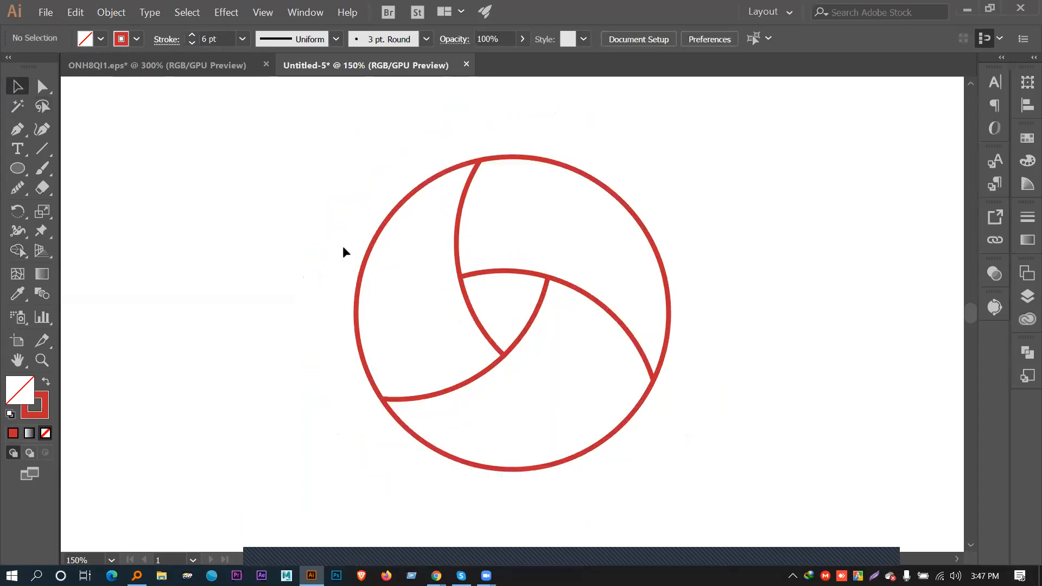
{"action": "left_click_drag", "start_coordinate": [284, 139], "coordinate": [756, 481]}
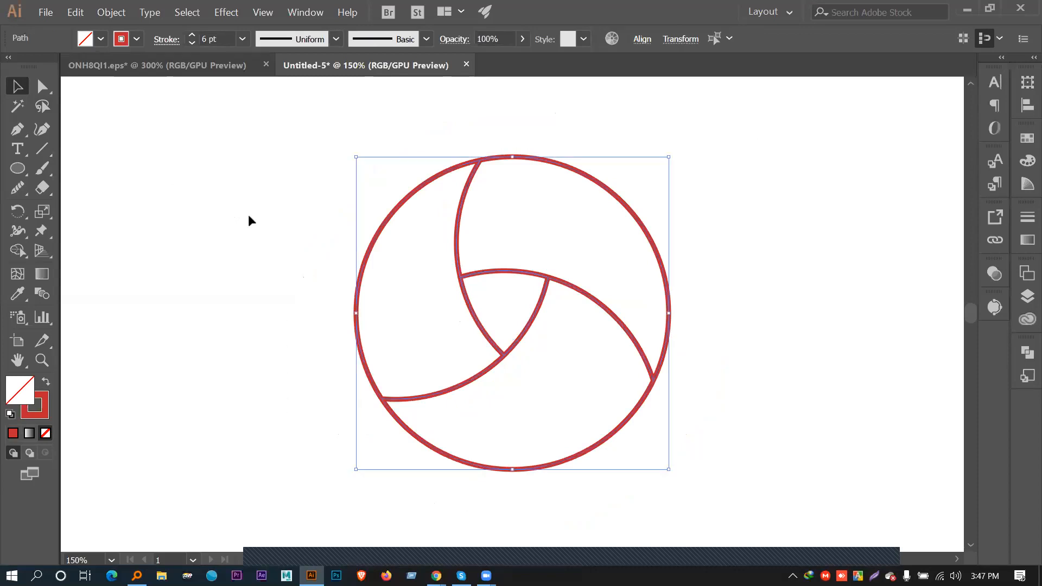
Try setting the whole design's stroke to none, and undo that change
{"action": "left_click", "coordinate": [133, 40]}
{"action": "left_click", "coordinate": [12, 73]}
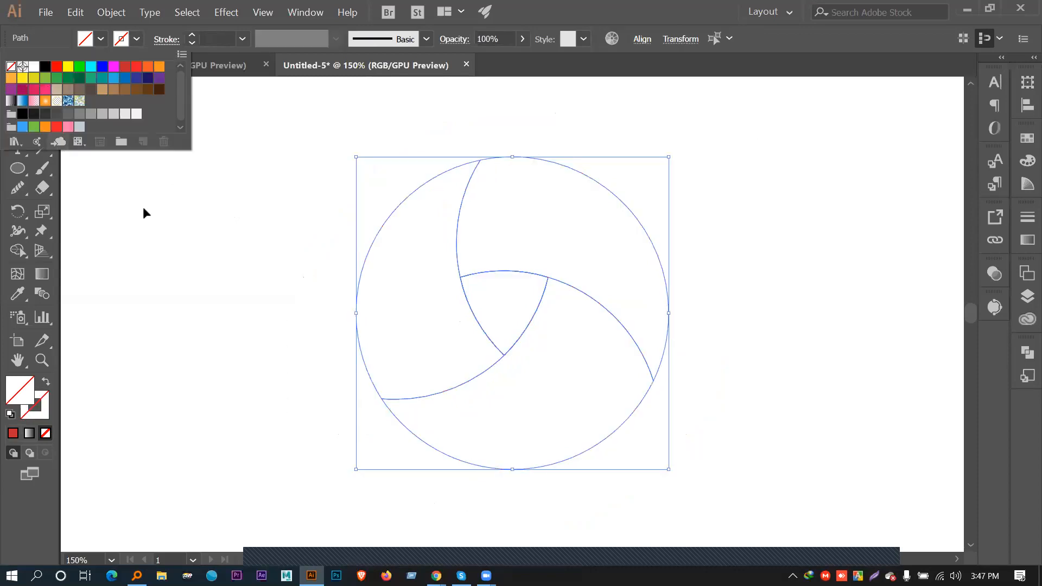
{"action": "left_click", "coordinate": [311, 199]}
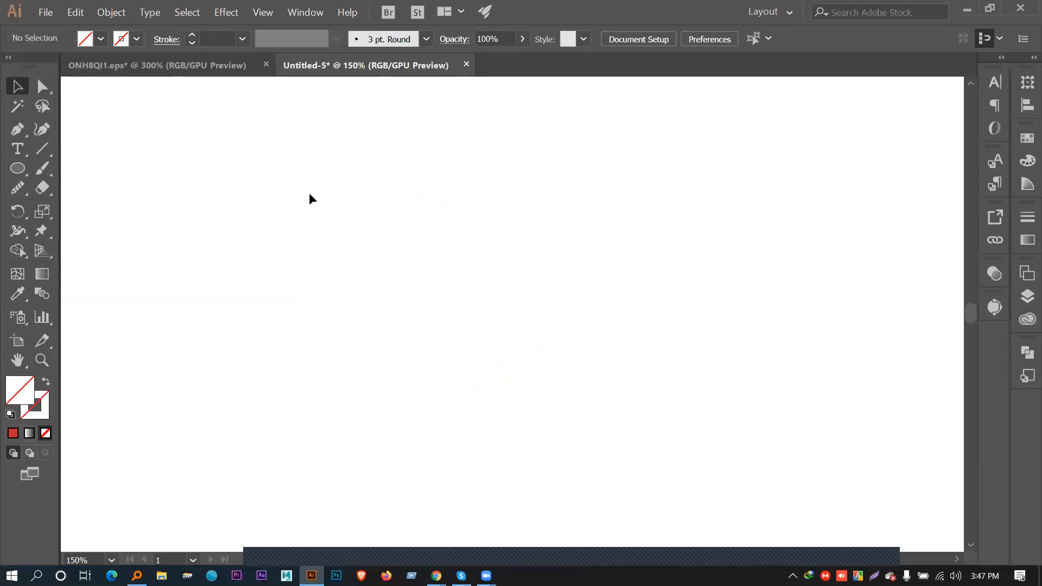
{"action": "left_click_drag", "start_coordinate": [356, 105], "coordinate": [705, 417]}
{"action": "left_click", "coordinate": [677, 329]}
{"action": "key", "text": "ctrl+z"}
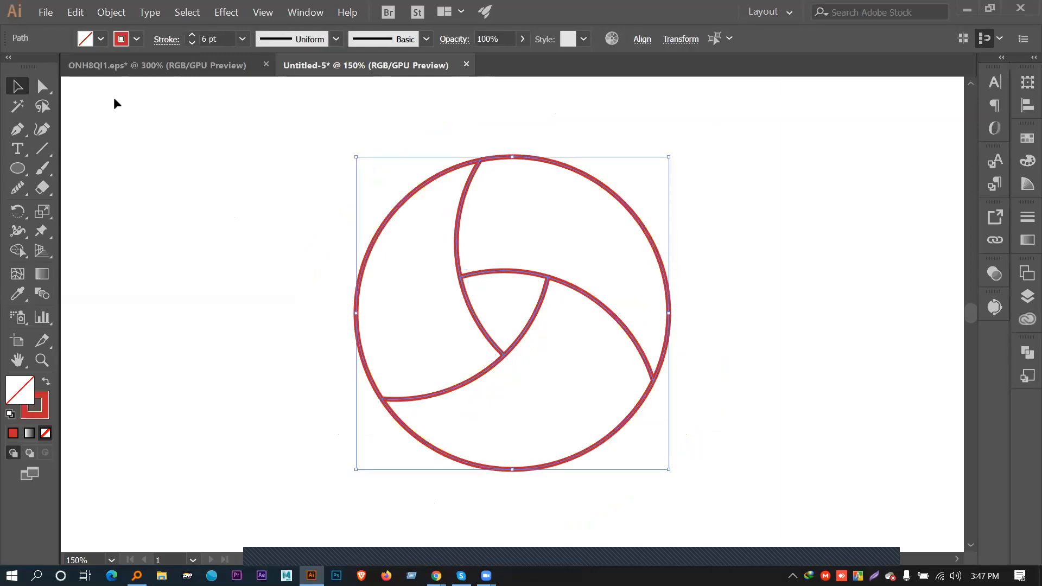
Fill the whole swirl design with blue and set its stroke to none
{"action": "left_click", "coordinate": [100, 39]}
{"action": "left_click", "coordinate": [102, 67]}
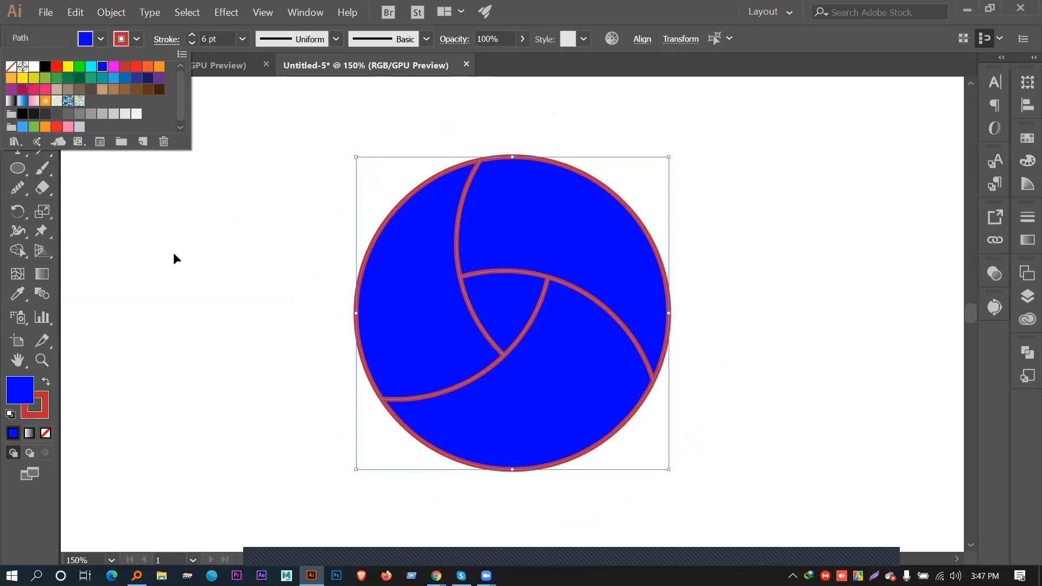
{"action": "left_click", "coordinate": [136, 39]}
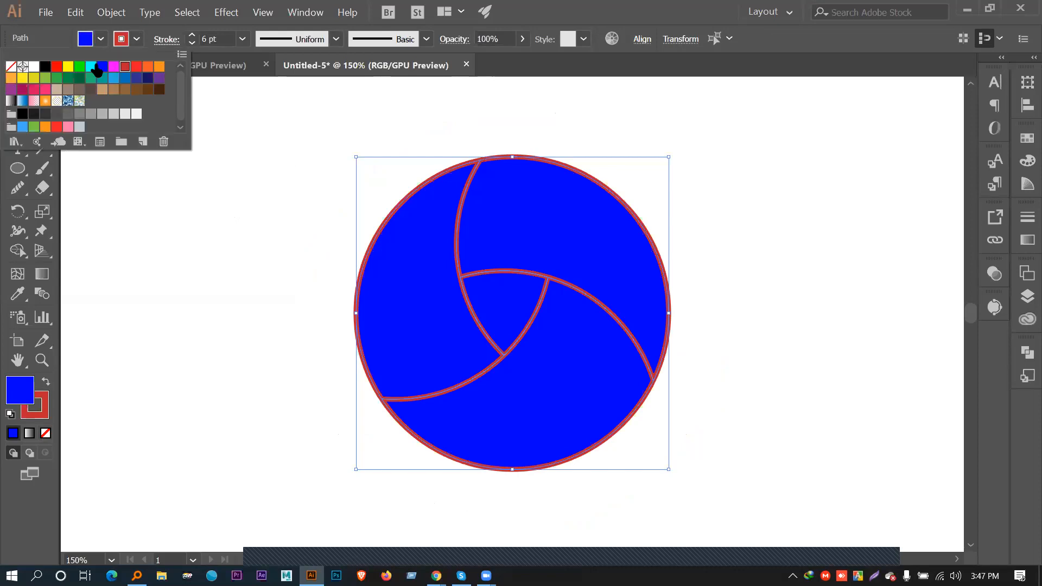
{"action": "left_click", "coordinate": [8, 66]}
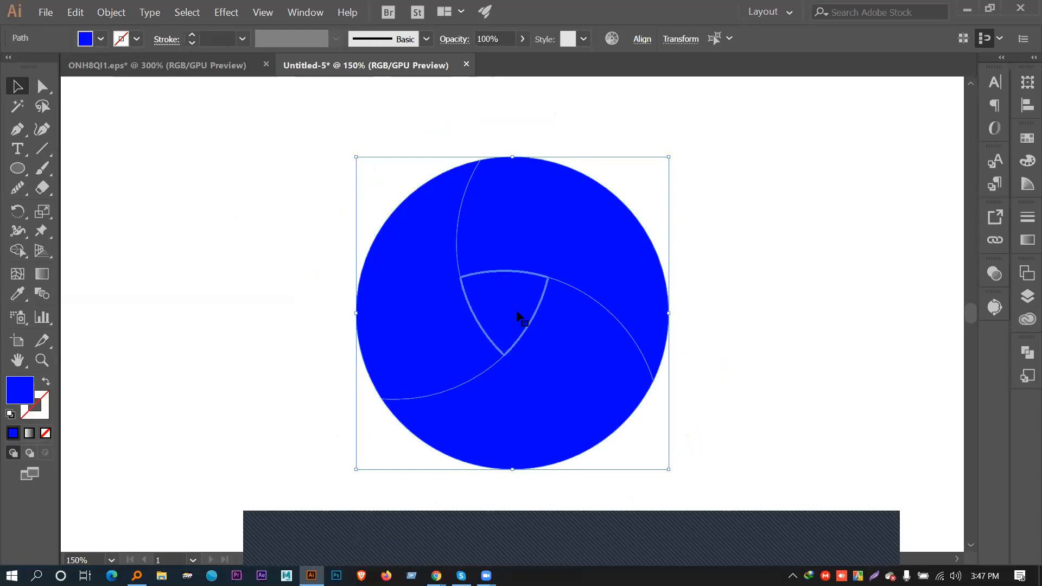
Try deleting the selected design pieces, and undo the deletion
{"action": "key", "text": "Delete"}
{"action": "key", "text": "ctrl+z"}
{"action": "right_click", "coordinate": [504, 303]}
Deselect the design and delete the curved triangle at its centre, including the pieces stacked beneath it
{"action": "left_click", "coordinate": [785, 294]}
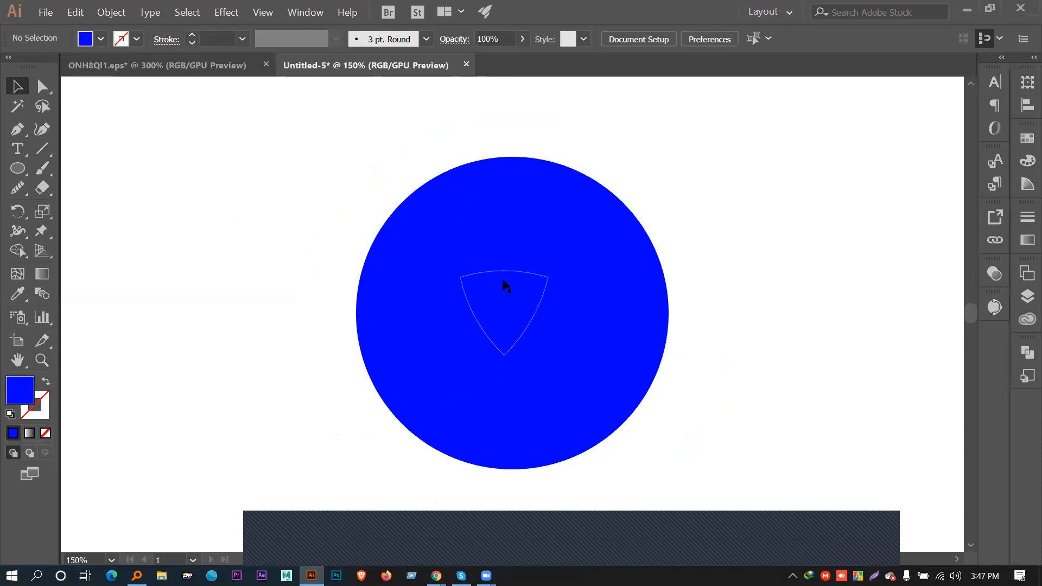
{"action": "left_click", "coordinate": [507, 297]}
{"action": "key", "text": "Delete"}
{"action": "left_click", "coordinate": [509, 303]}
{"action": "key", "text": "Delete"}
{"action": "left_click", "coordinate": [506, 301]}
{"action": "key", "text": "Delete"}
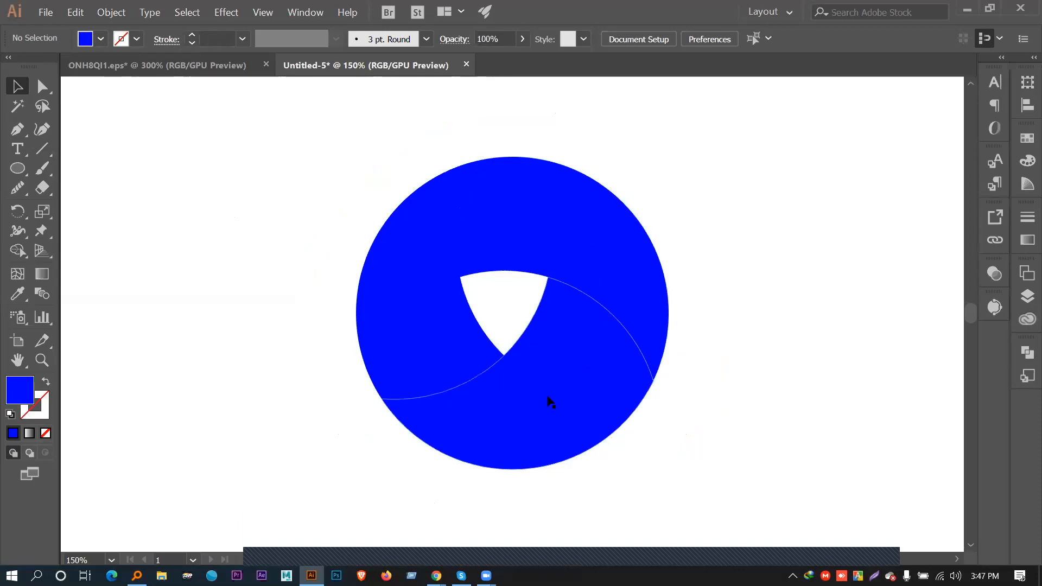
Fill the left blade with a linear gradient, set its starting colour to orange, and open the end stop's colour for editing
{"action": "left_click", "coordinate": [414, 294]}
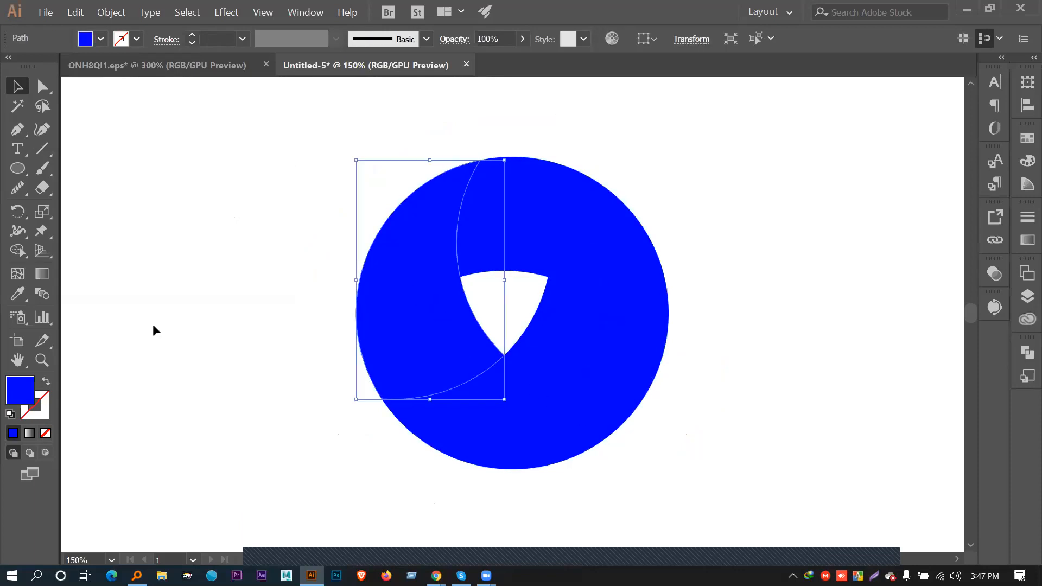
{"action": "left_click", "coordinate": [29, 432]}
{"action": "double_click", "coordinate": [832, 340]}
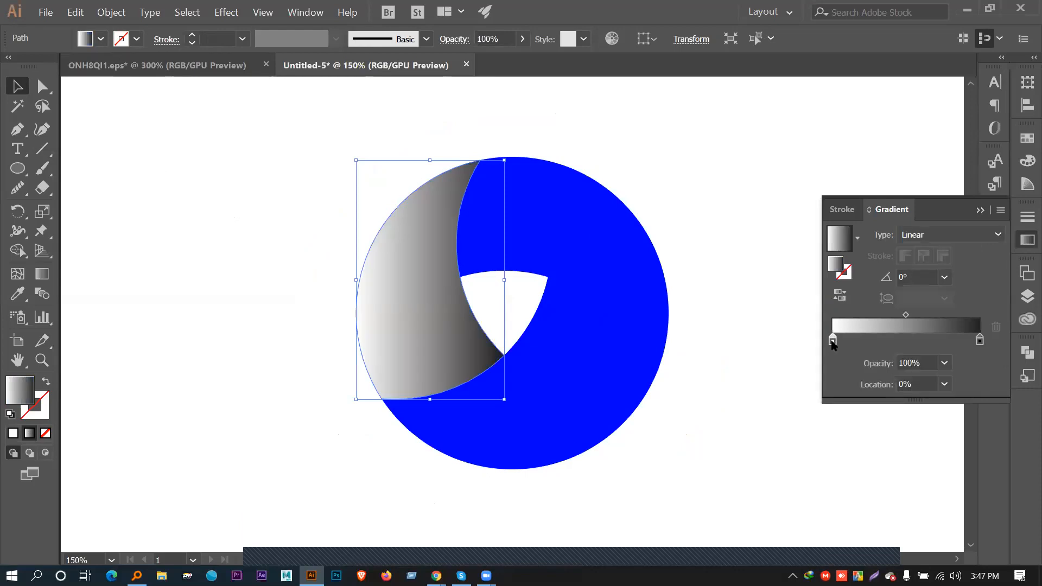
{"action": "left_click", "coordinate": [894, 391]}
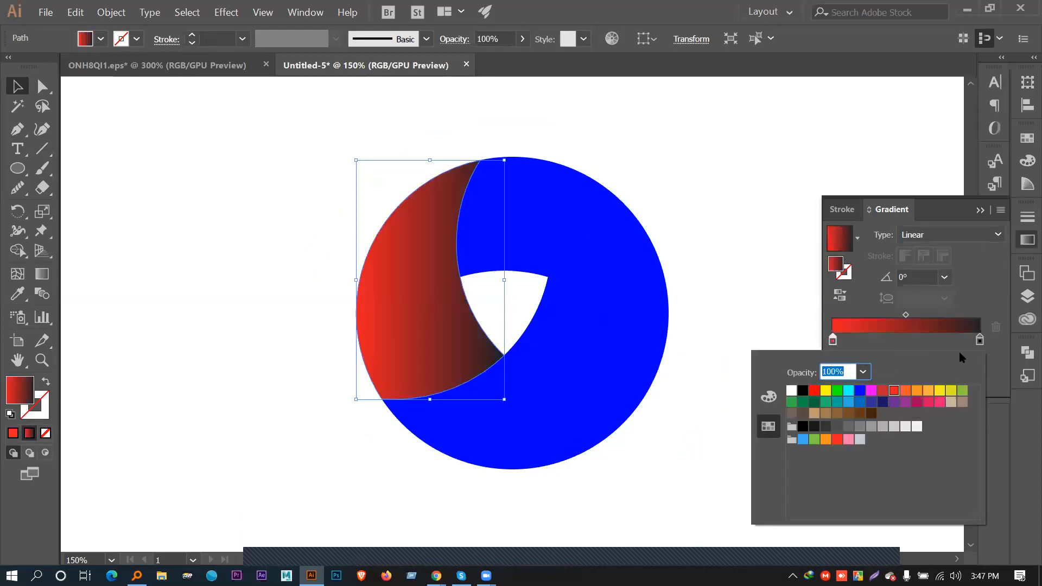
{"action": "left_click", "coordinate": [905, 390]}
{"action": "double_click", "coordinate": [979, 341]}
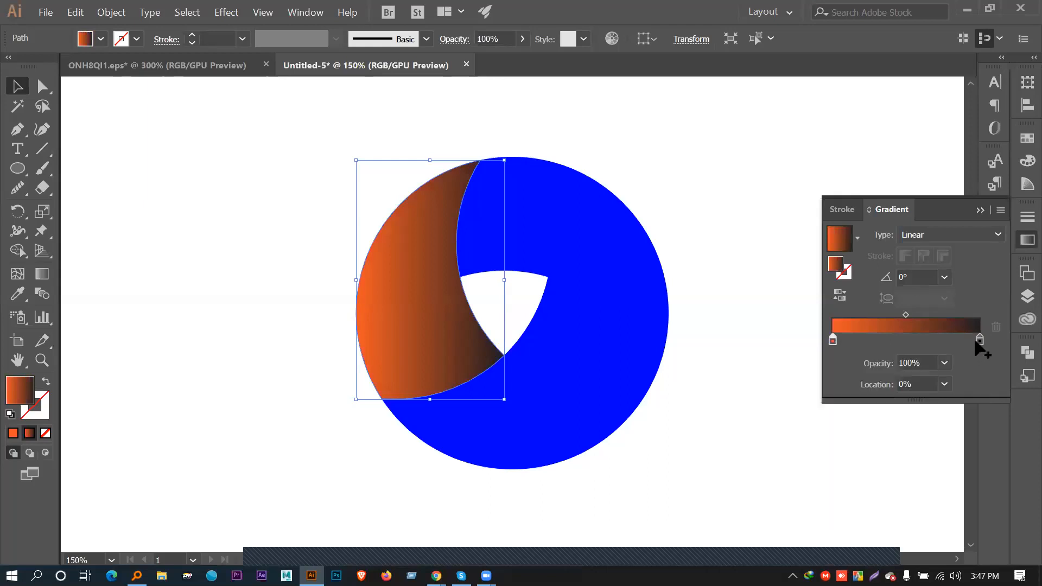
Change the end colour of the left segment's linear gradient from dark to light orange
{"action": "double_click", "coordinate": [979, 341]}
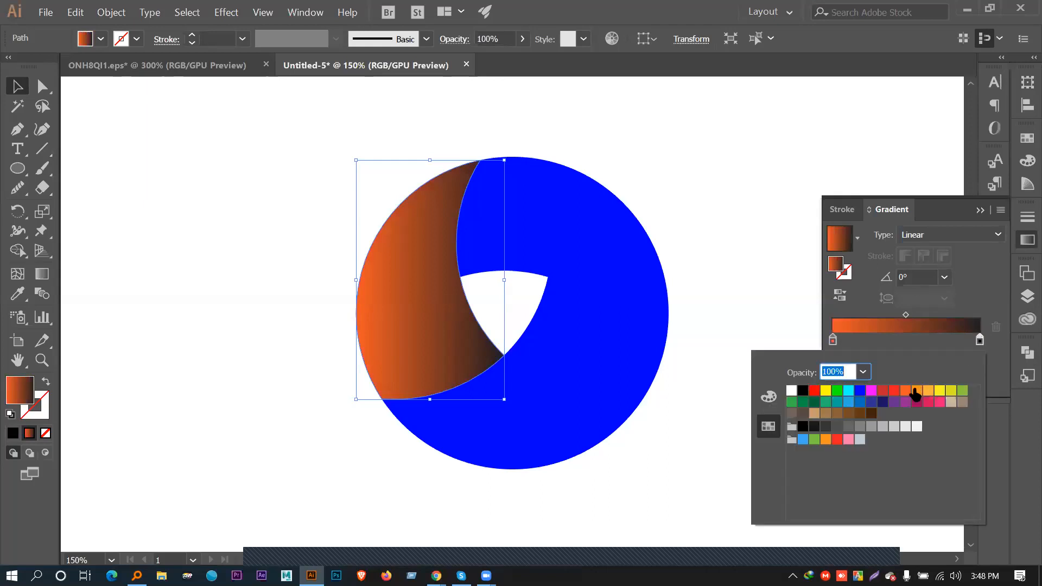
{"action": "left_click", "coordinate": [918, 391]}
{"action": "left_click", "coordinate": [725, 167]}
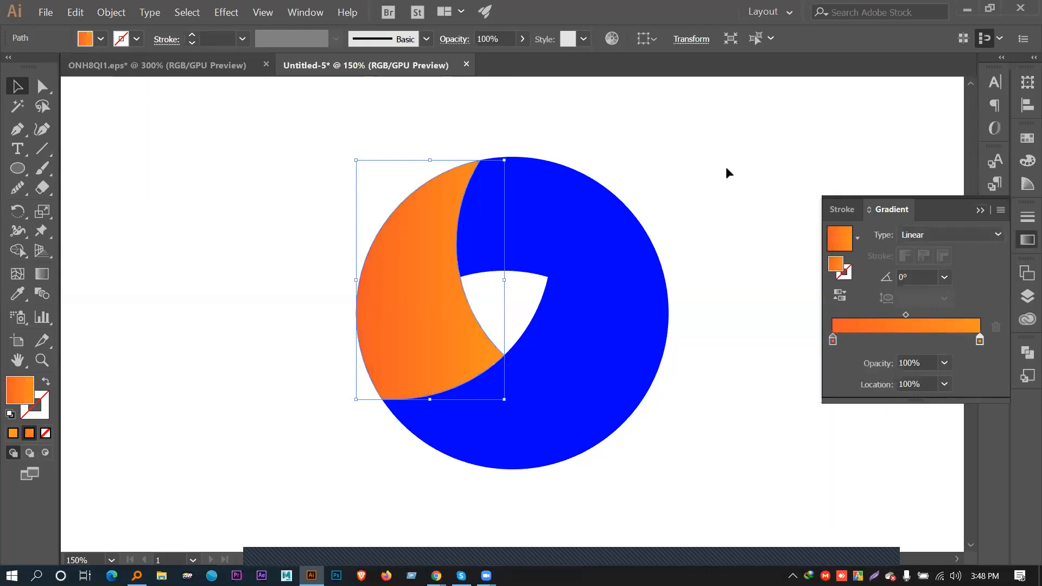
Redraw the left segment's gradient almost vertically, from its lower edge upward at about 92°
{"action": "left_click", "coordinate": [42, 273]}
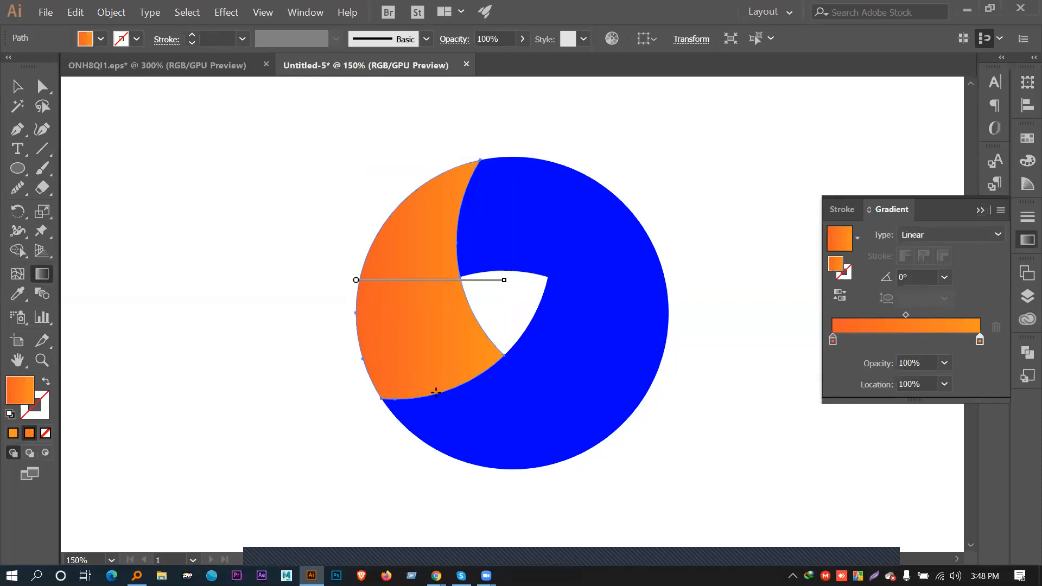
{"action": "left_click_drag", "start_coordinate": [433, 389], "coordinate": [427, 224]}
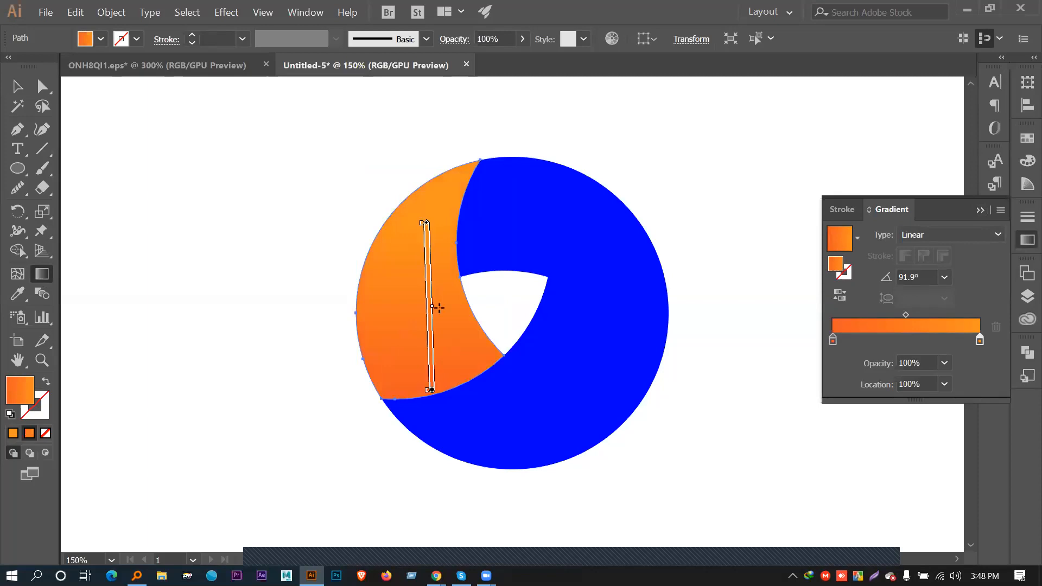
{"action": "left_click", "coordinate": [18, 85]}
Copy the left segment's orange gradient onto the blue upper-right segment with the Eyedropper
{"action": "left_click", "coordinate": [595, 229]}
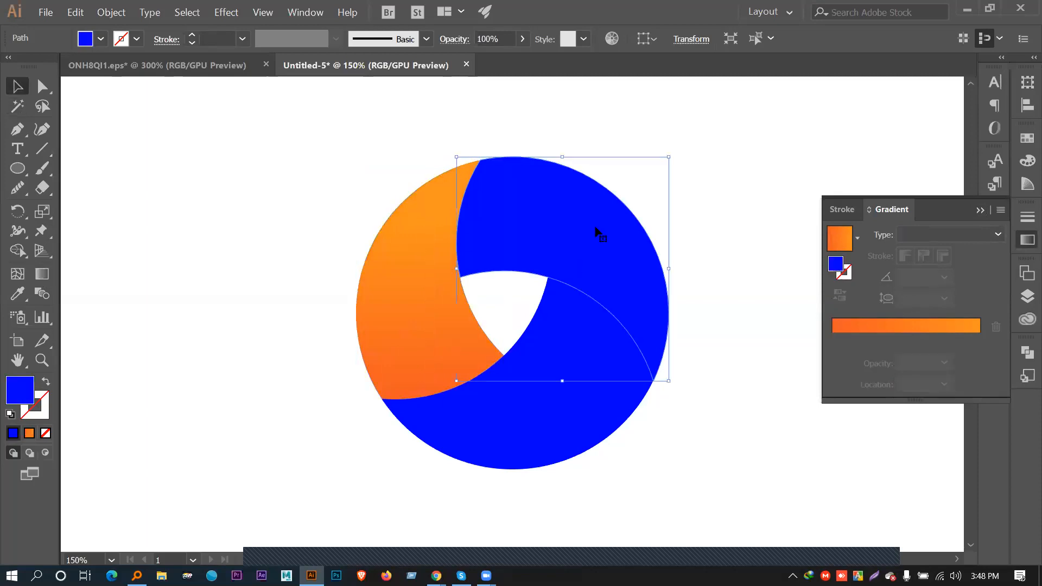
{"action": "left_click", "coordinate": [17, 293]}
{"action": "left_click", "coordinate": [407, 290]}
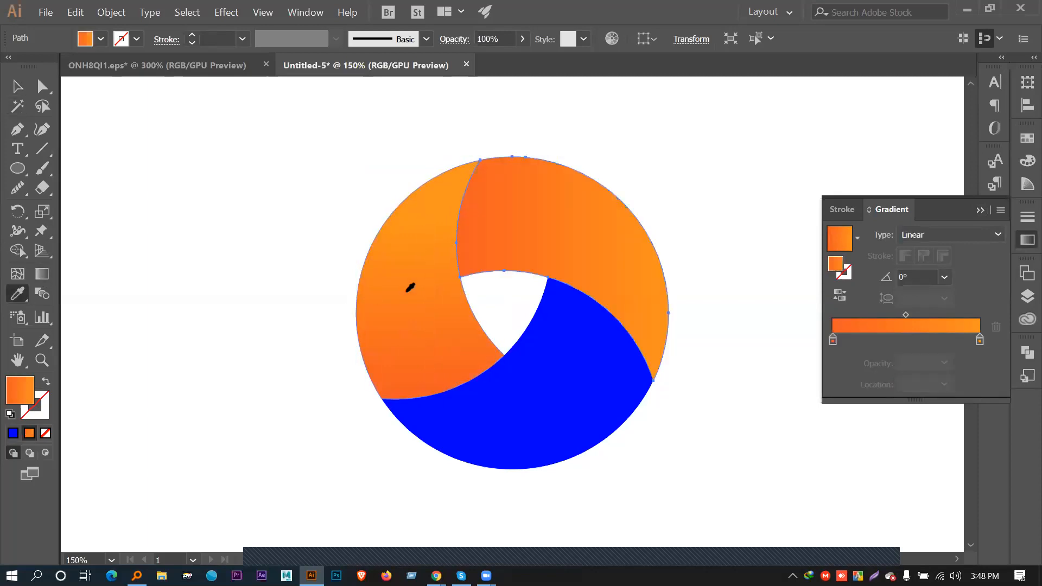
{"action": "left_click", "coordinate": [17, 85]}
{"action": "left_click", "coordinate": [160, 226]}
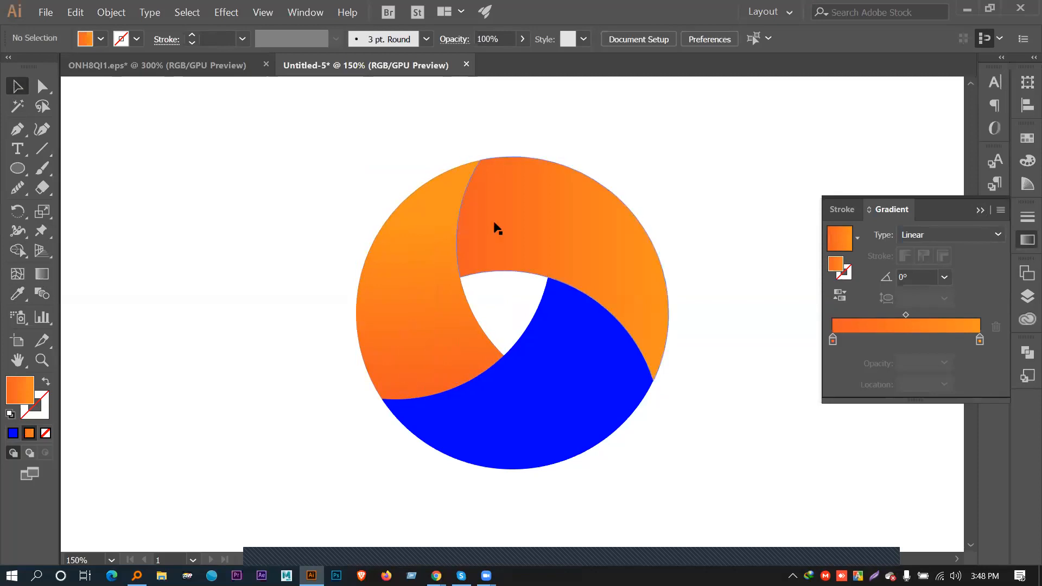
Sample the upper-right segment's orange gradient with the Eyedropper to fill the blue bottom segment
{"action": "left_click", "coordinate": [581, 344]}
{"action": "left_click", "coordinate": [16, 296]}
{"action": "left_click", "coordinate": [513, 240]}
{"action": "left_click", "coordinate": [18, 85]}
{"action": "left_click", "coordinate": [142, 244]}
Redirect the bottom segment's gradient diagonally from its upper right to its lower edge at about -122°, and put the gradient settings away
{"action": "left_click", "coordinate": [565, 349]}
{"action": "left_click", "coordinate": [42, 274]}
{"action": "mouse_move", "coordinate": [601, 317]}
{"action": "left_mouse_down"}
{"action": "mouse_move", "coordinate": [535, 400]}
{"action": "mouse_move", "coordinate": [476, 435]}
{"action": "mouse_move", "coordinate": [537, 458]}
{"action": "mouse_move", "coordinate": [510, 467]}
{"action": "left_mouse_up"}
{"action": "left_click", "coordinate": [17, 86]}
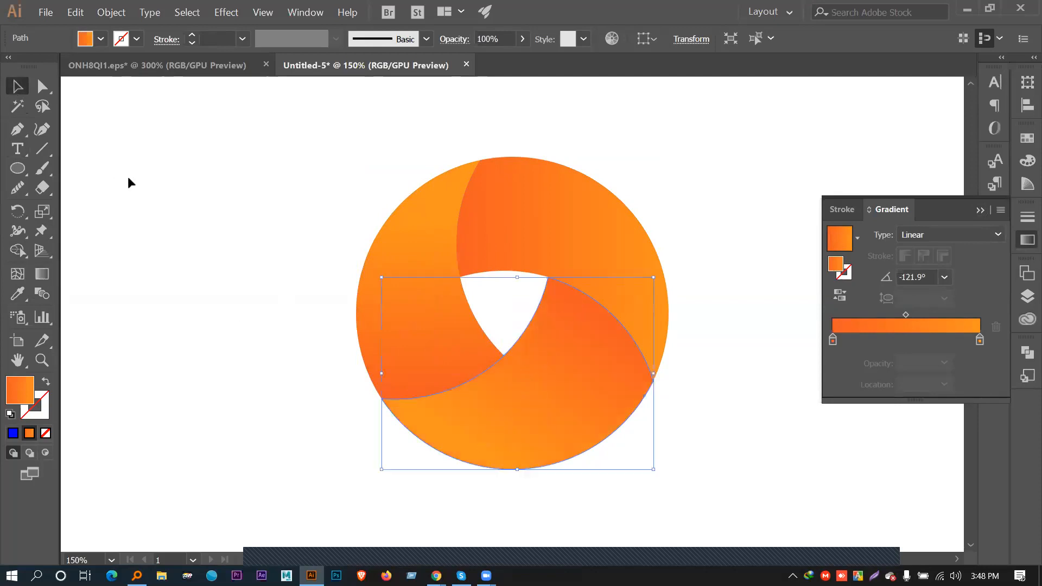
{"action": "left_click", "coordinate": [128, 177]}
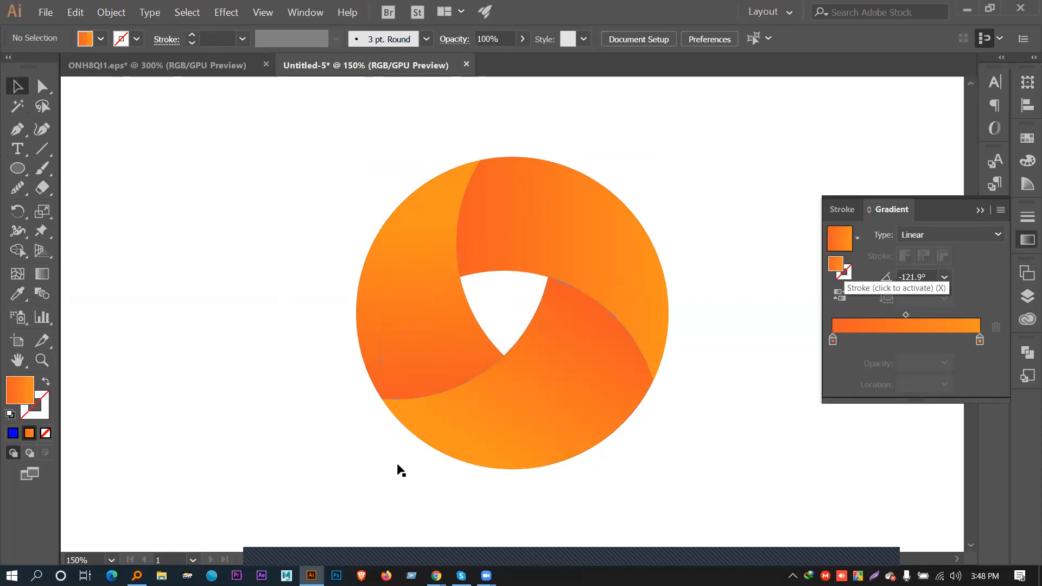
{"action": "left_click", "coordinate": [978, 210]}
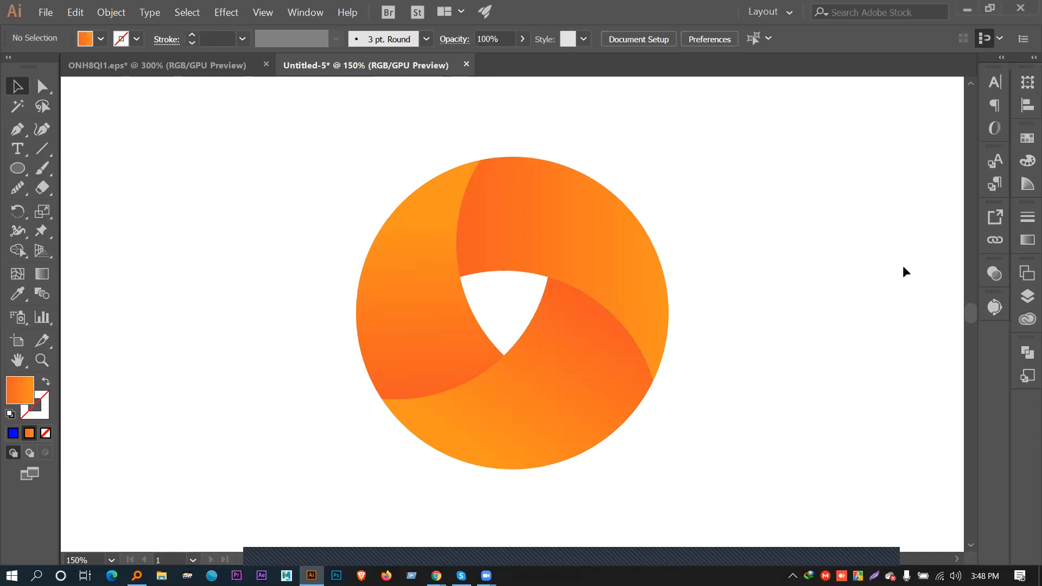
Delete the whole orange ring artwork and draw a new circle in the upper left of the canvas
{"action": "left_click_drag", "start_coordinate": [314, 128], "coordinate": [705, 507]}
{"action": "key", "text": "Delete"}
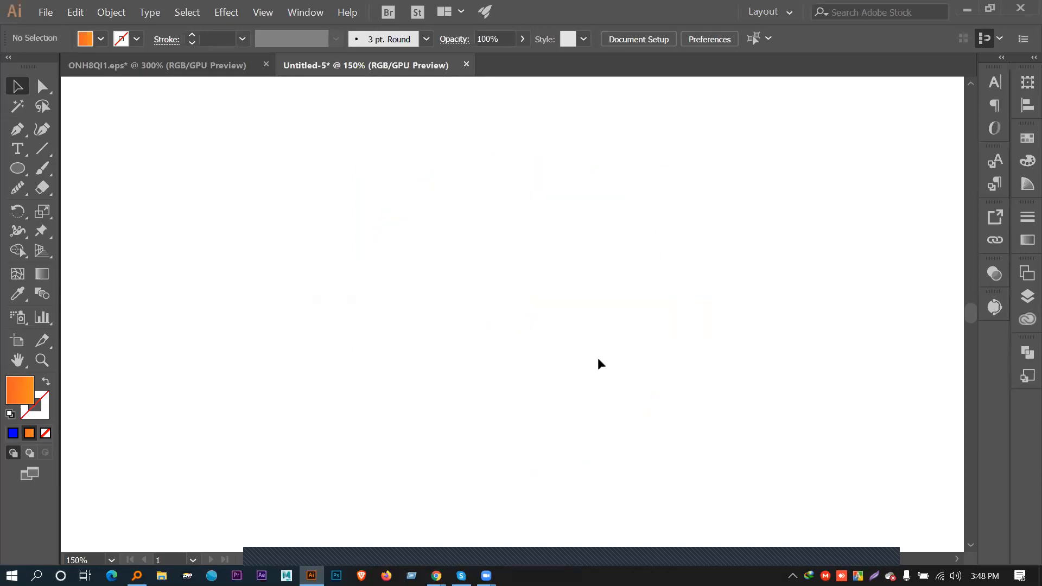
{"action": "left_click", "coordinate": [18, 169]}
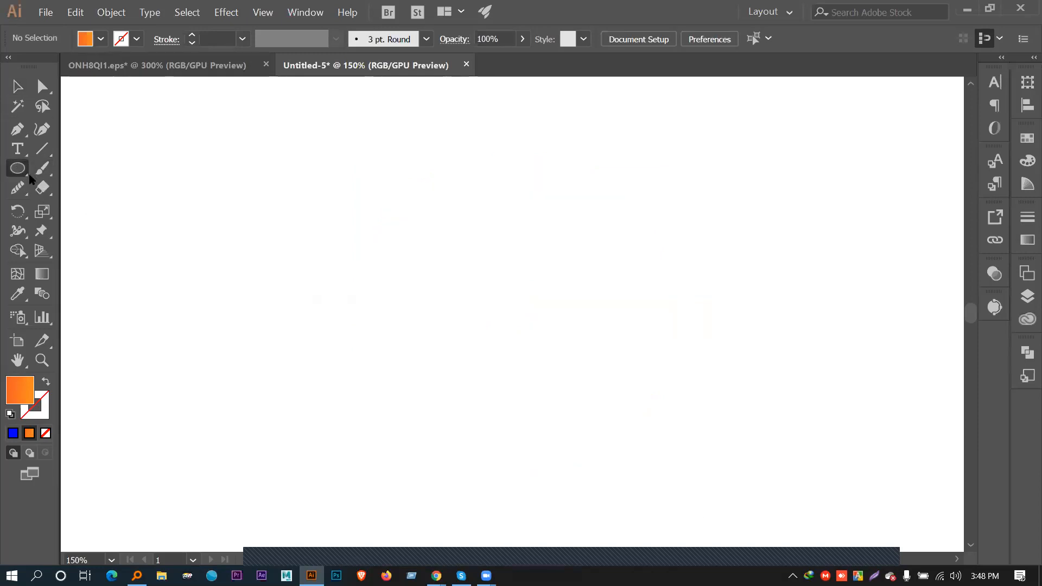
{"action": "left_click_drag", "start_coordinate": [353, 265], "coordinate": [453, 373]}
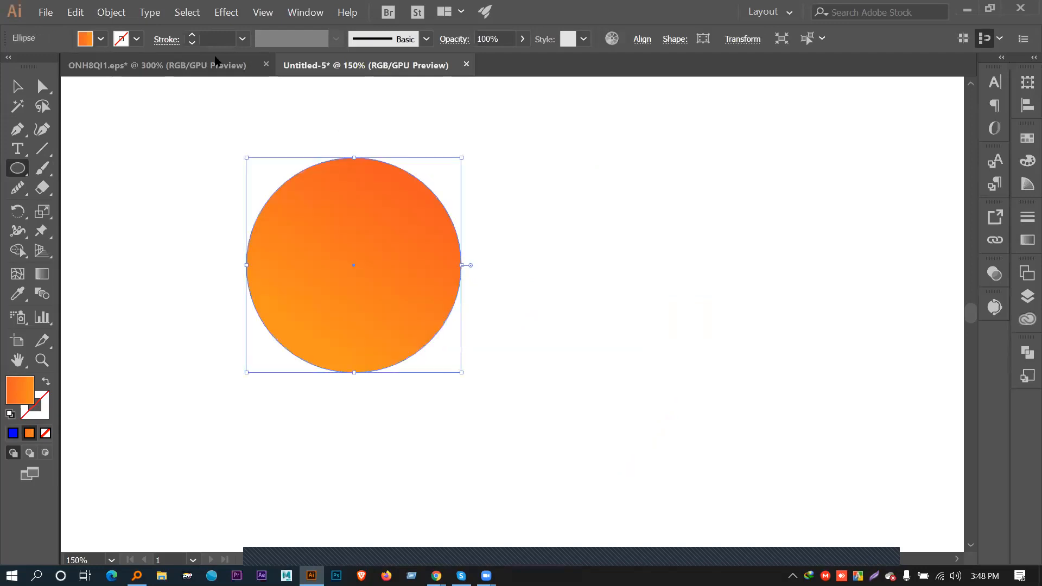
Give the circle no fill and a blue stroke with a weight of 3 pt
{"action": "left_click", "coordinate": [137, 39]}
{"action": "left_click", "coordinate": [101, 39]}
{"action": "left_click", "coordinate": [101, 38]}
{"action": "left_click", "coordinate": [11, 66]}
{"action": "left_click", "coordinate": [137, 38]}
{"action": "left_click", "coordinate": [136, 38]}
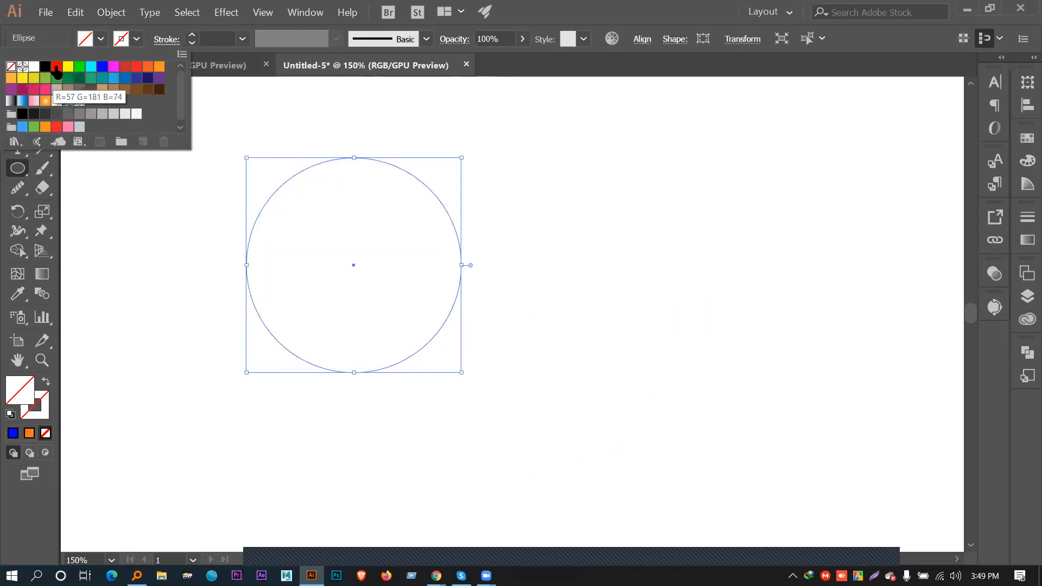
{"action": "left_click", "coordinate": [102, 67]}
{"action": "left_click", "coordinate": [191, 34]}
{"action": "left_click", "coordinate": [192, 34]}
{"action": "left_click", "coordinate": [191, 35]}
{"action": "left_click", "coordinate": [17, 86]}
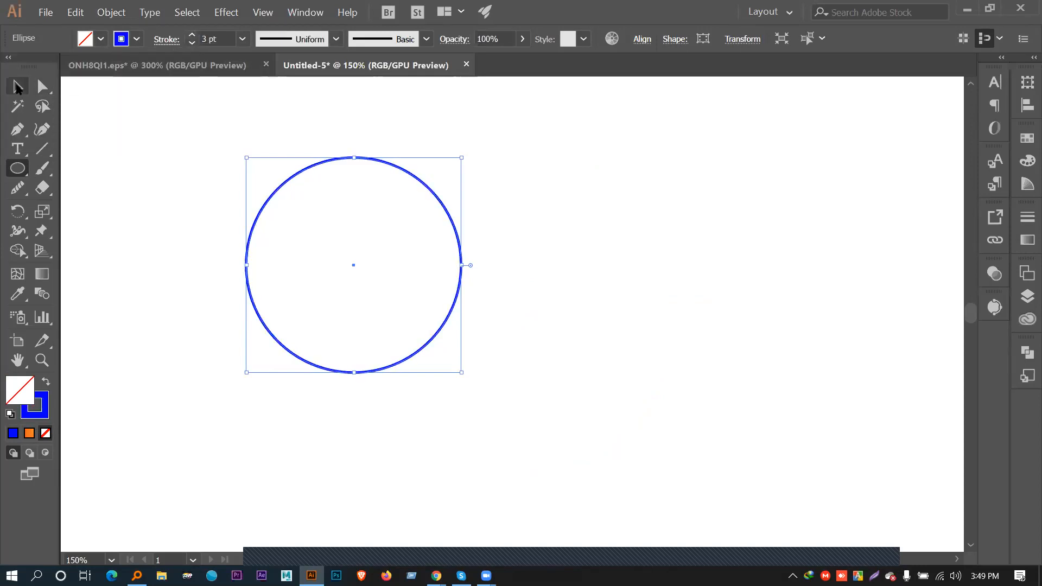
{"action": "left_click", "coordinate": [96, 145]}
Duplicate the circle horizontally to its right so that the copy partly overlaps the original
{"action": "left_click", "coordinate": [455, 234]}
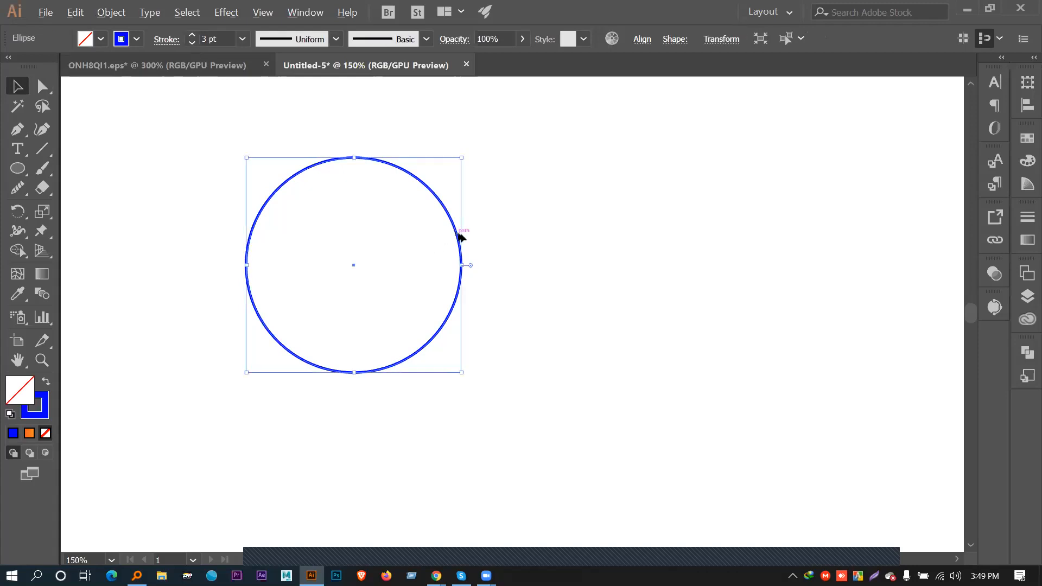
{"action": "left_click_drag", "start_coordinate": [459, 241], "coordinate": [605, 242]}
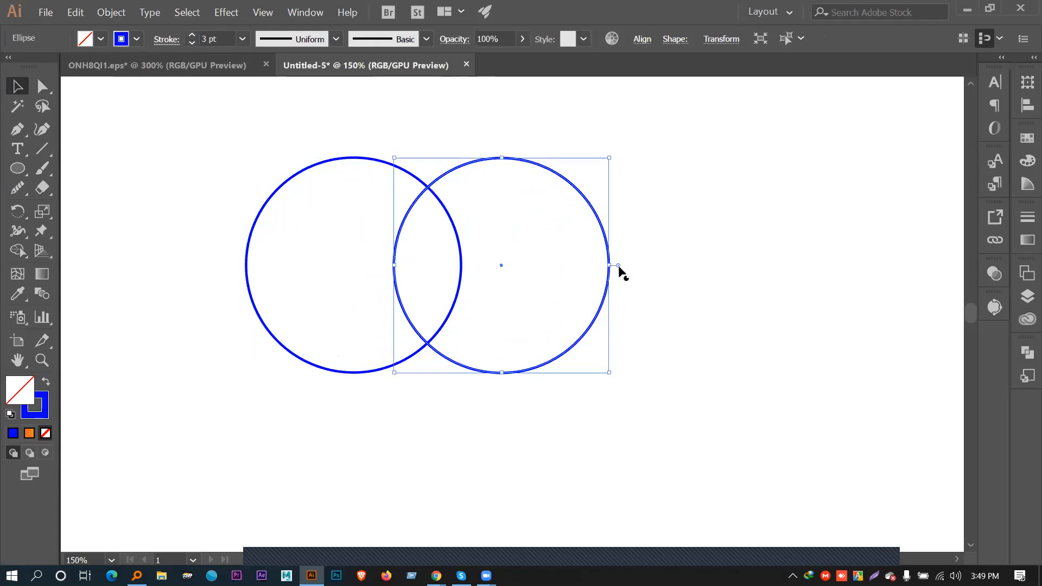
{"action": "left_click", "coordinate": [232, 221]}
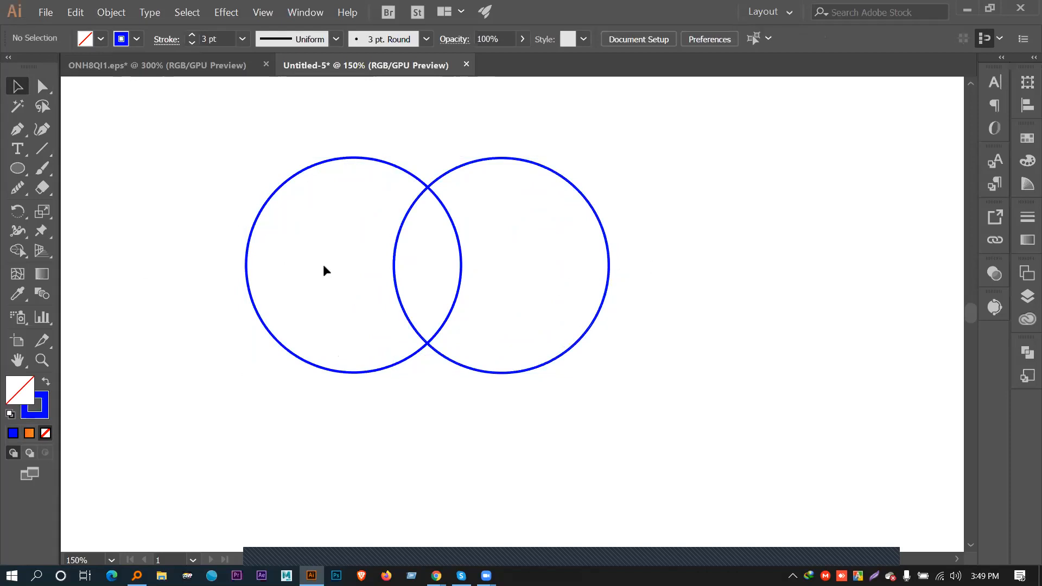
{"action": "scroll", "coordinate": [337, 266], "scroll_direction": "down", "scroll_amount": 1}
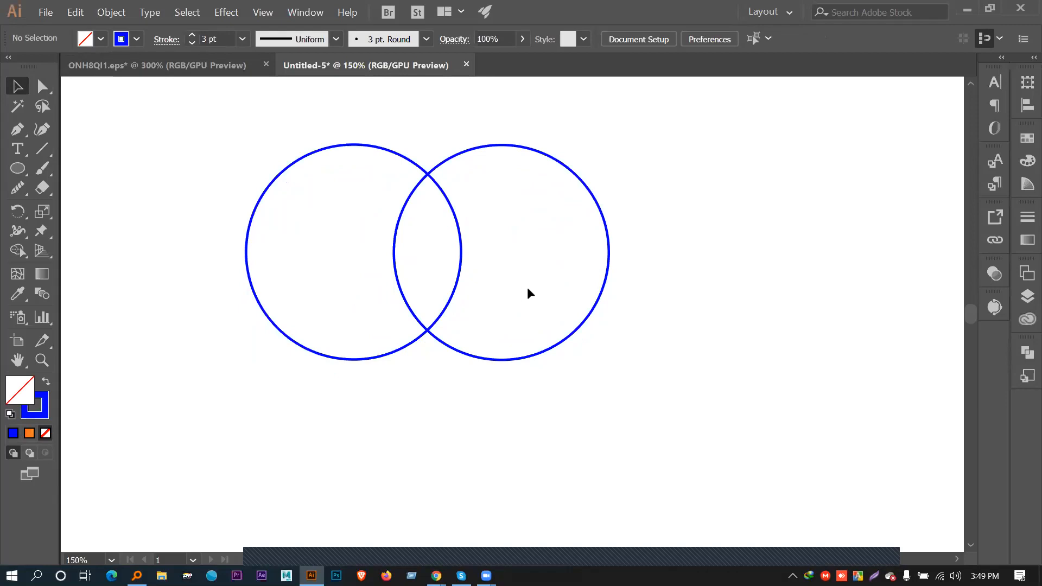
{"action": "scroll", "coordinate": [428, 347], "scroll_direction": "up", "scroll_amount": 1}
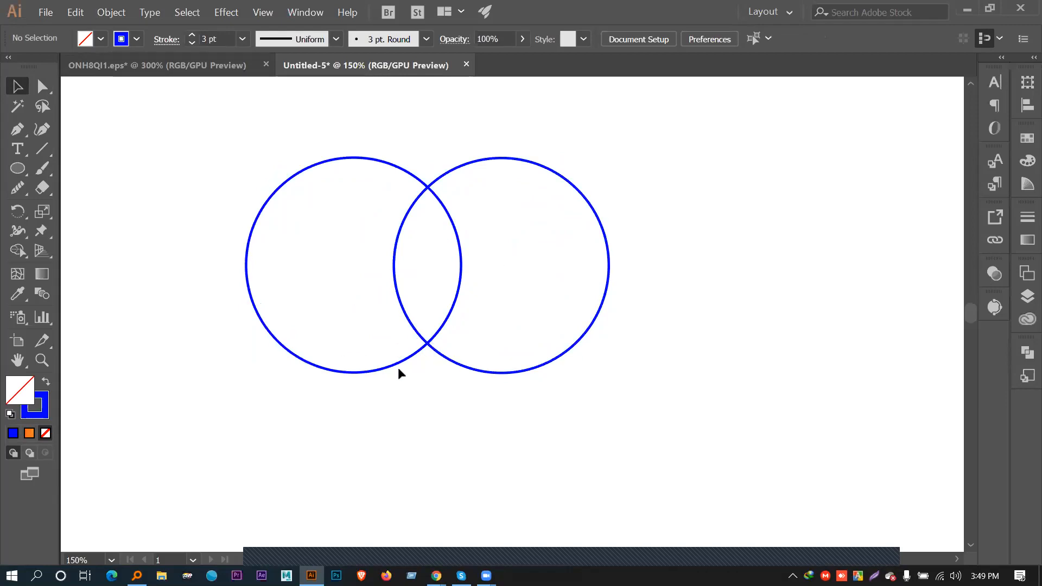
{"action": "left_click_drag", "start_coordinate": [209, 181], "coordinate": [922, 380]}
{"action": "left_click", "coordinate": [751, 429]}
{"action": "left_click_drag", "start_coordinate": [762, 428], "coordinate": [197, 157]}
{"action": "left_click_drag", "start_coordinate": [191, 121], "coordinate": [191, 153]}
{"action": "left_click", "coordinate": [481, 115]}
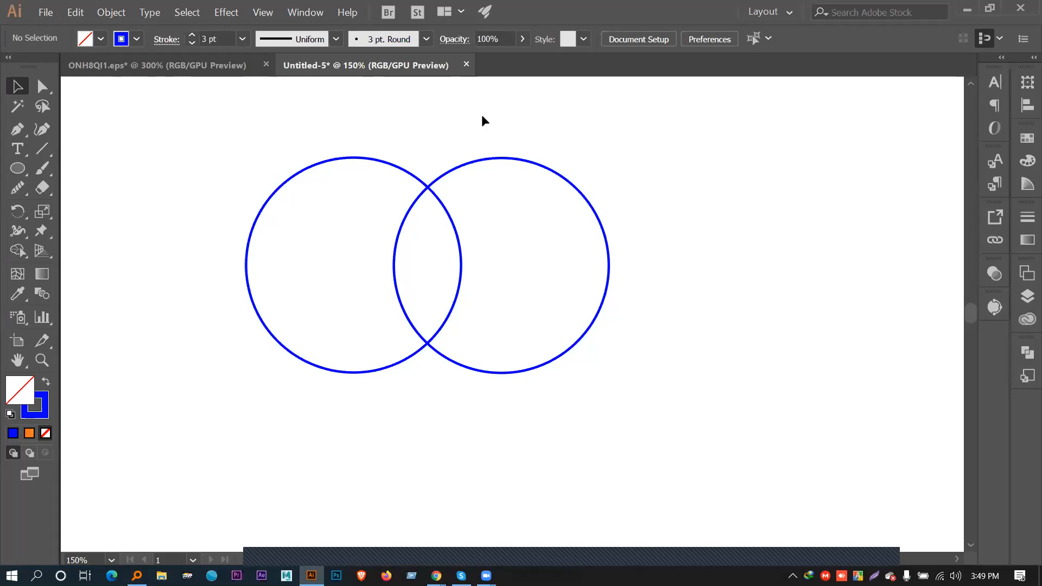
{"action": "left_click", "coordinate": [1020, 575]}
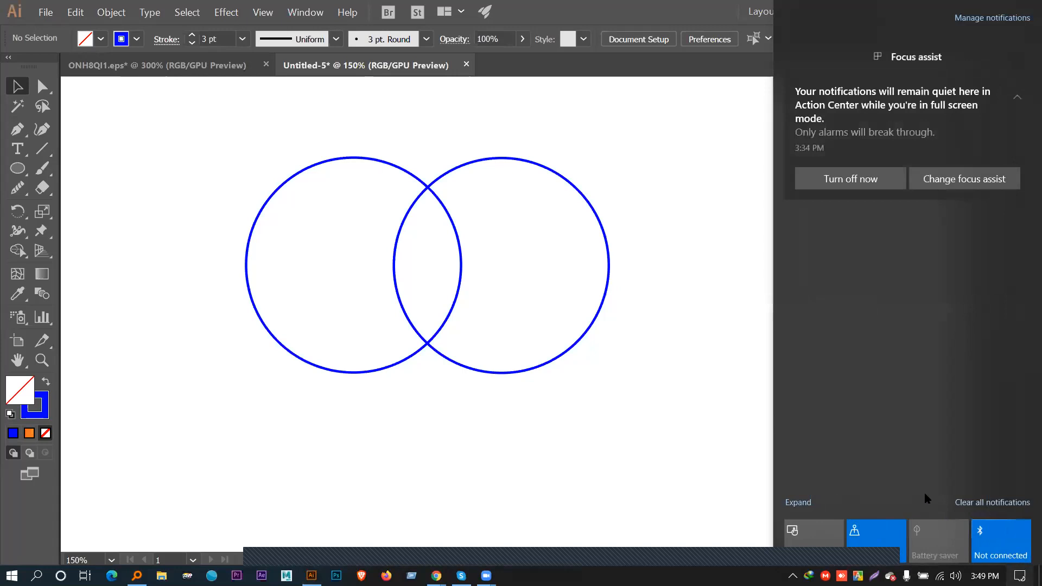
{"action": "left_click", "coordinate": [570, 397]}
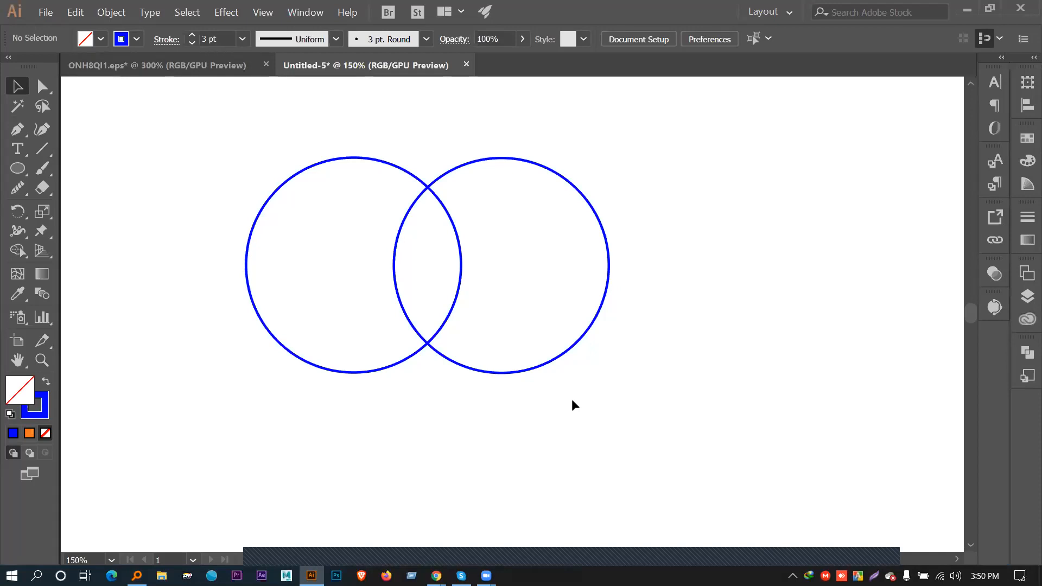
{"action": "left_click", "coordinate": [579, 552]}
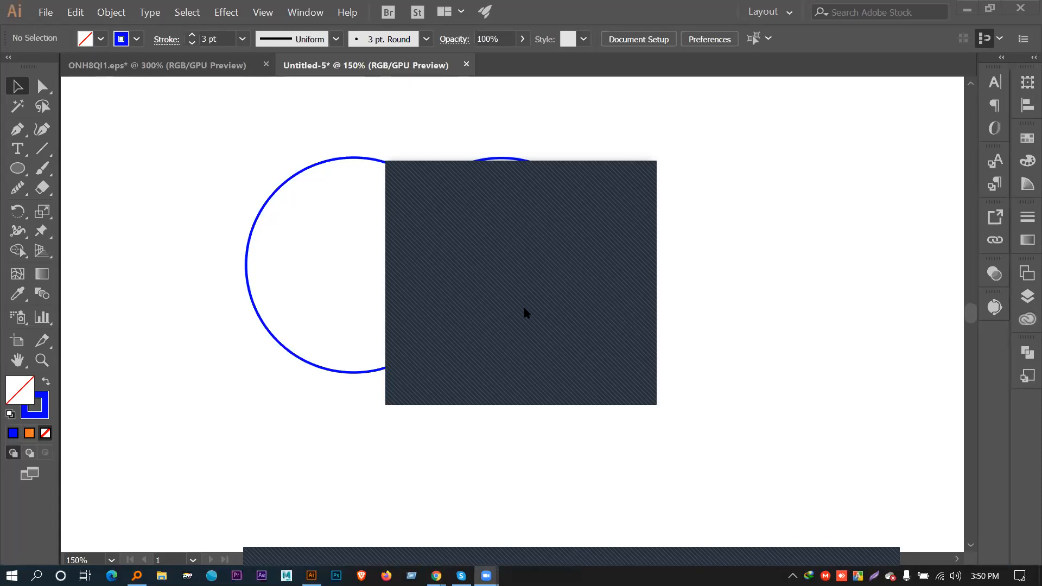
{"action": "left_click", "coordinate": [628, 173]}
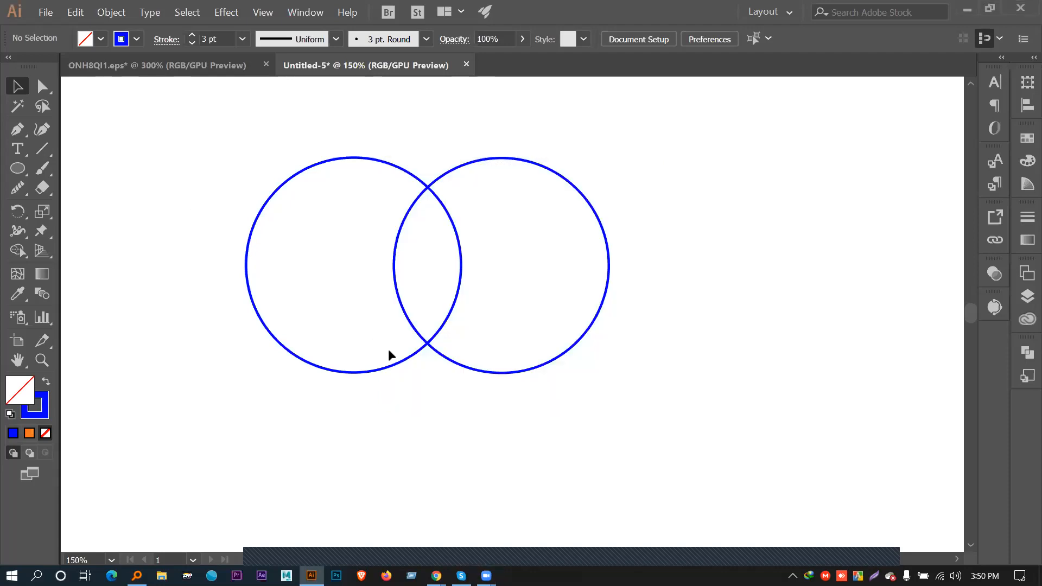
{"action": "left_click", "coordinate": [568, 353]}
{"action": "left_click", "coordinate": [402, 354]}
{"action": "left_click", "coordinate": [398, 364]}
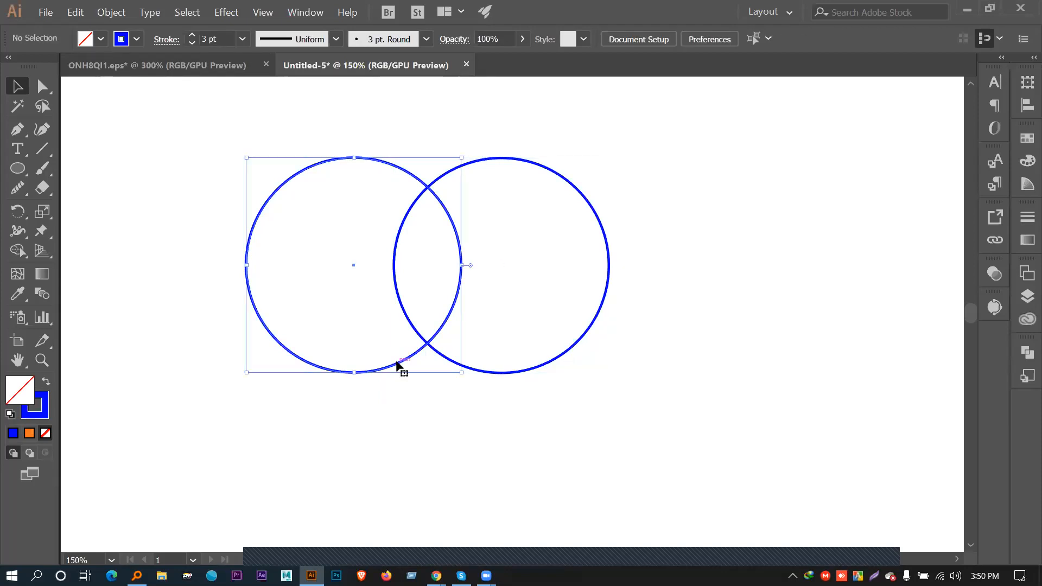
{"action": "left_click", "coordinate": [397, 459]}
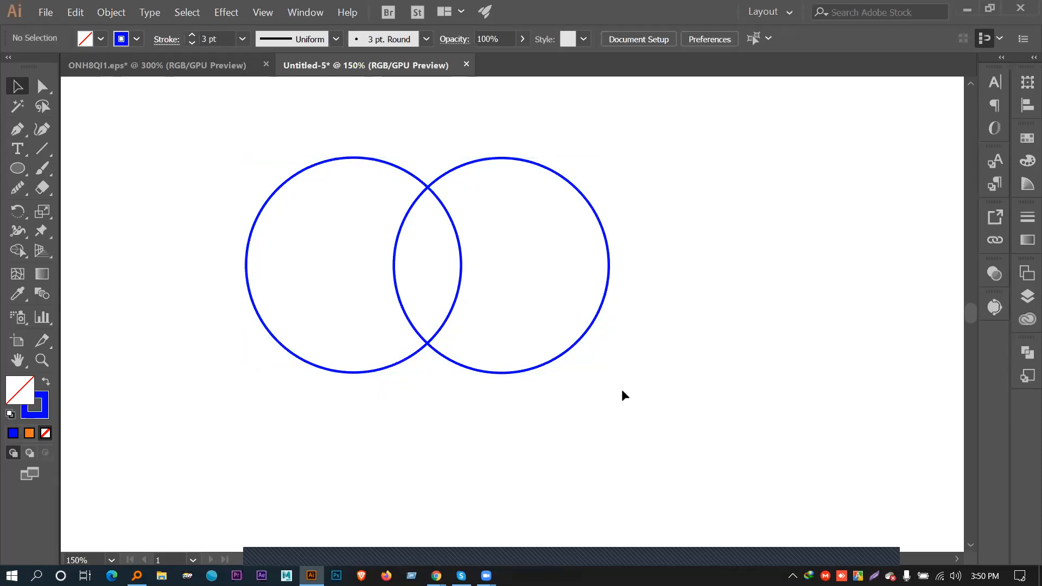
Copy the right circle about 84 px left and 150 px down so that it overlaps both upper circles
{"action": "left_click", "coordinate": [605, 299]}
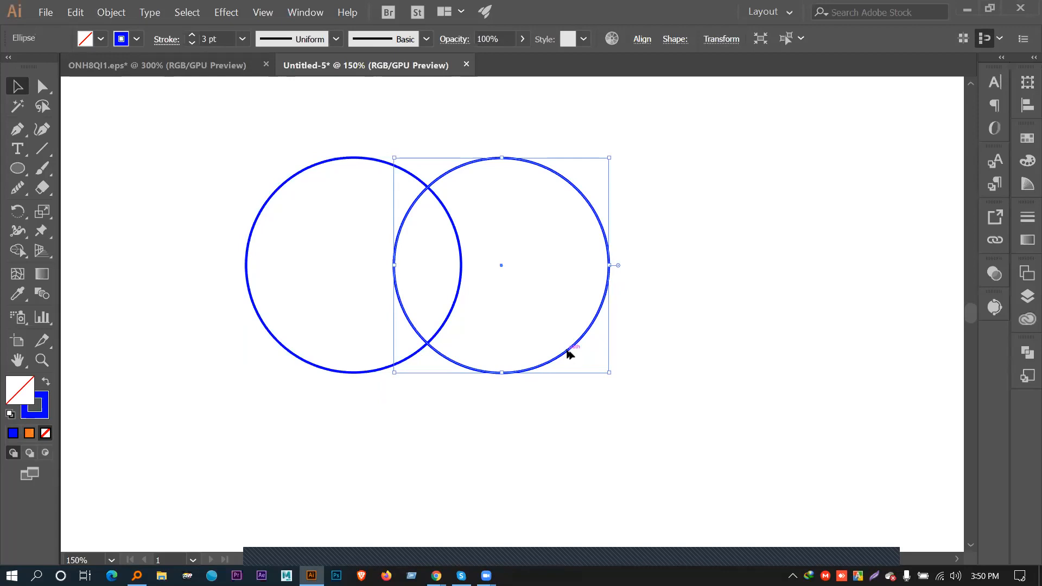
{"action": "left_click_drag", "start_coordinate": [566, 353], "coordinate": [498, 472]}
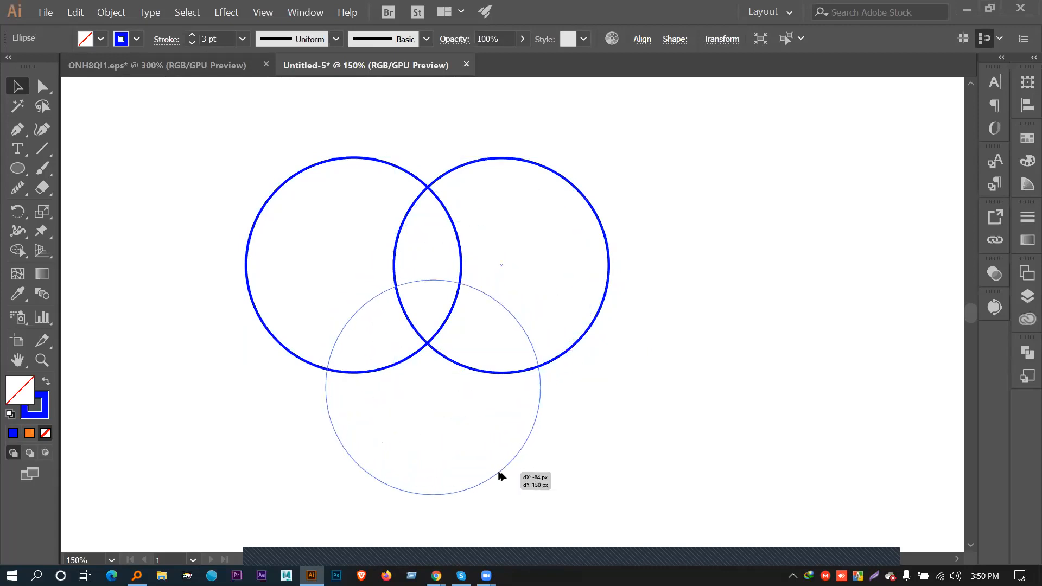
{"action": "left_click_drag", "start_coordinate": [498, 472], "coordinate": [498, 472]}
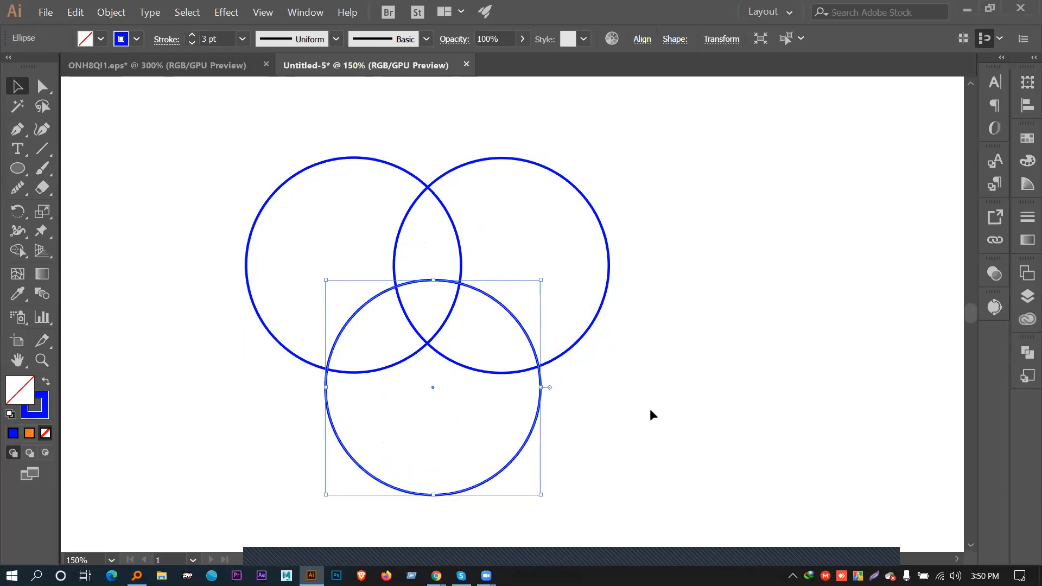
{"action": "left_click", "coordinate": [673, 399]}
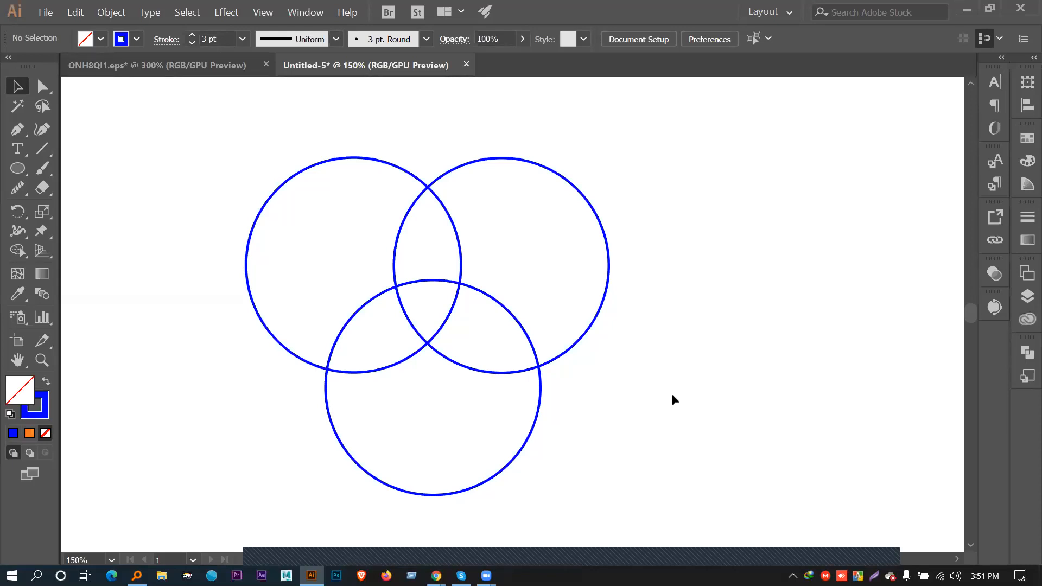
Try to group the two upper circles and bring up their alignment options
{"action": "left_click_drag", "start_coordinate": [209, 136], "coordinate": [656, 220]}
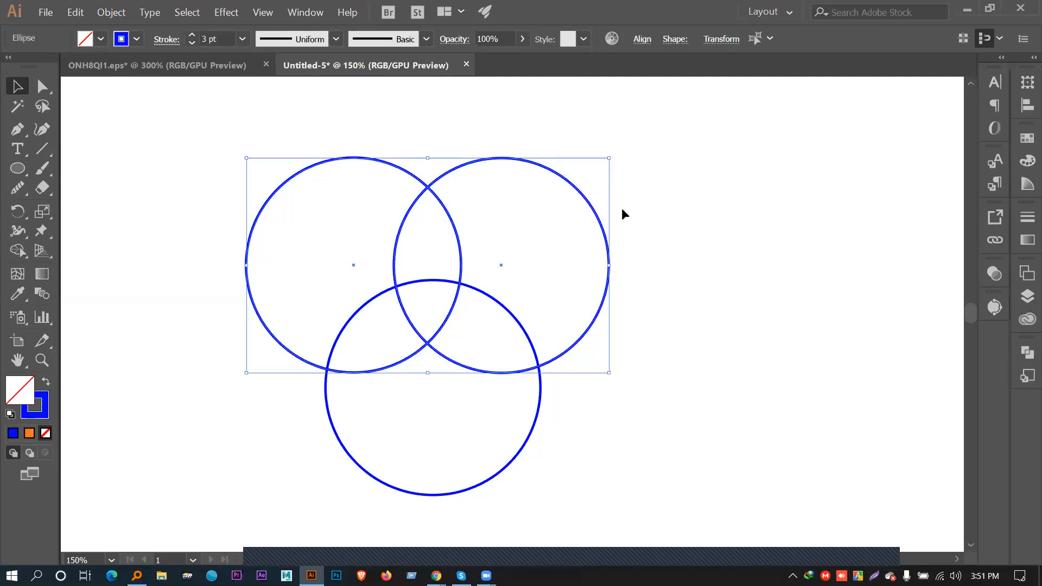
{"action": "left_click", "coordinate": [144, 170]}
{"action": "left_click_drag", "start_coordinate": [151, 97], "coordinate": [700, 209]}
{"action": "key", "text": "ctrl+g"}
{"action": "left_click", "coordinate": [642, 41]}
{"action": "left_click", "coordinate": [631, 202]}
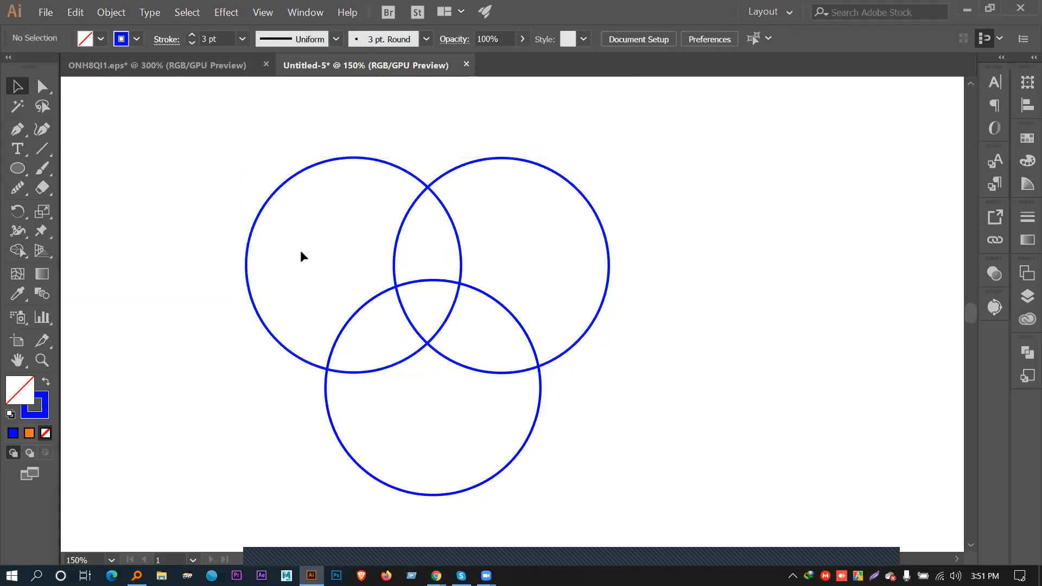
Align the lower circle and the grouped upper pair to their horizontal centres, relative to the selection
{"action": "left_click_drag", "start_coordinate": [173, 139], "coordinate": [712, 515]}
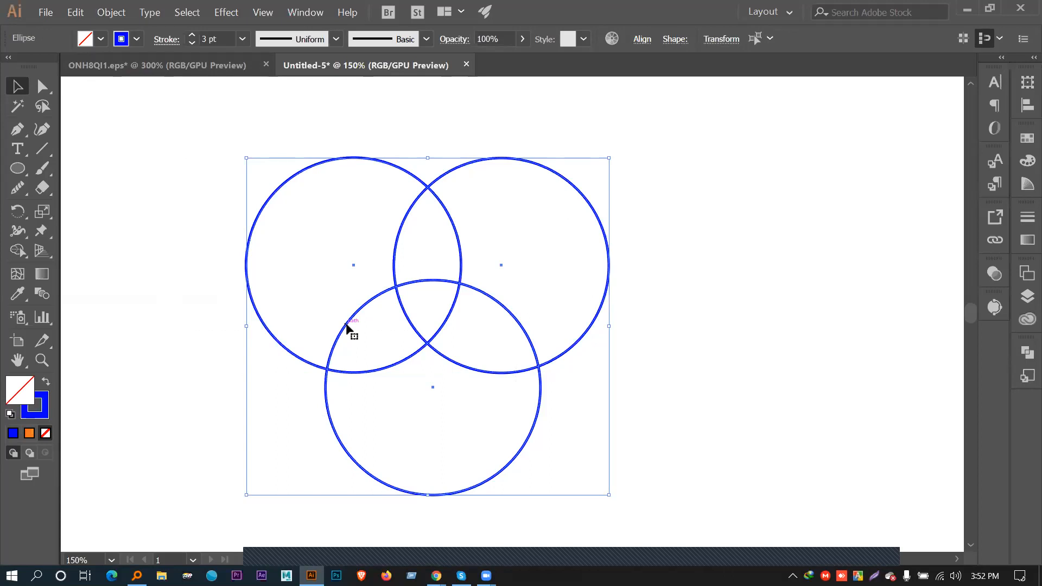
{"action": "left_click", "coordinate": [642, 39]}
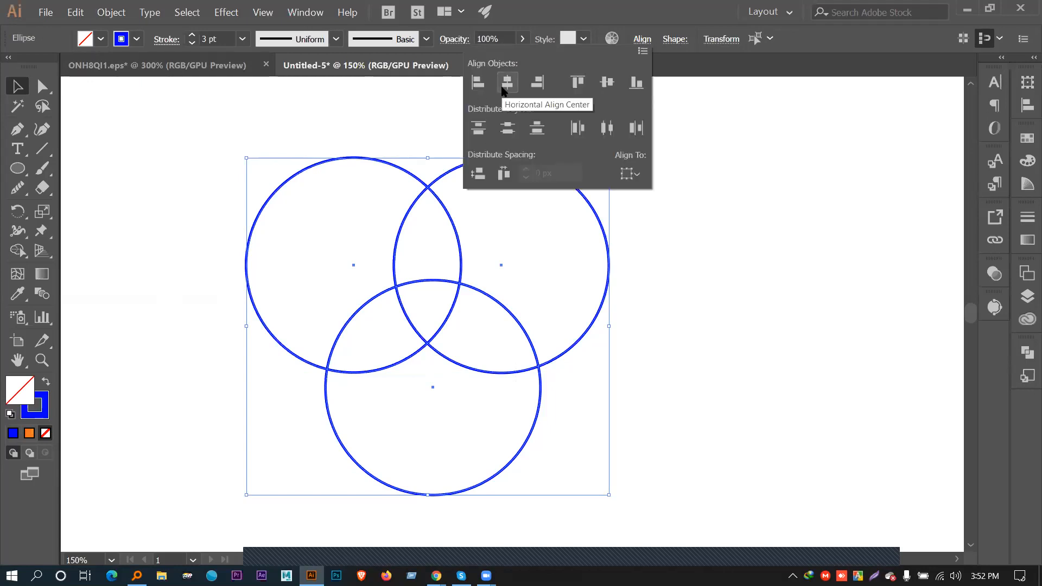
{"action": "left_click", "coordinate": [502, 91]}
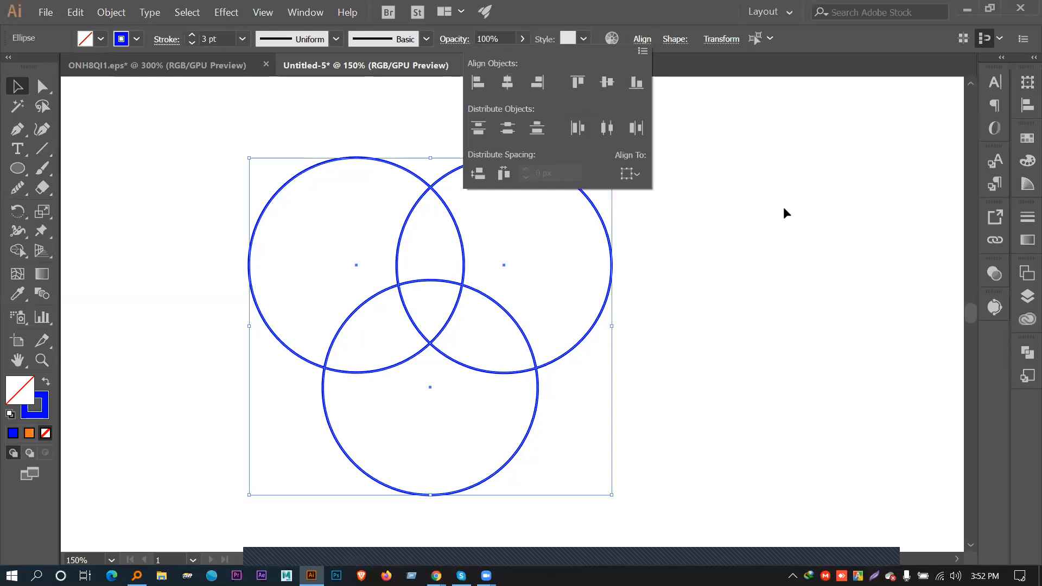
{"action": "left_click", "coordinate": [629, 174]}
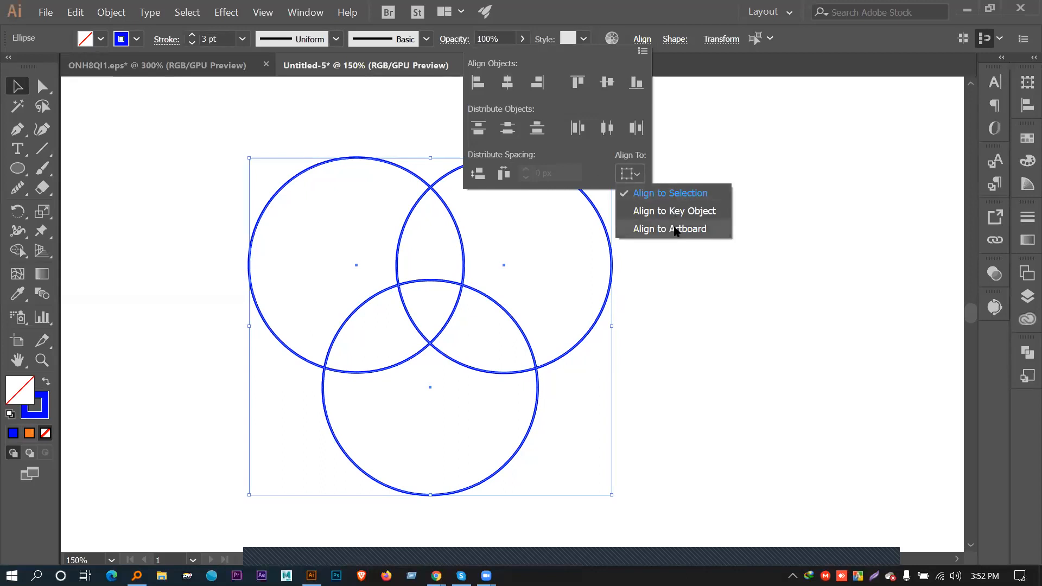
{"action": "left_click", "coordinate": [642, 193]}
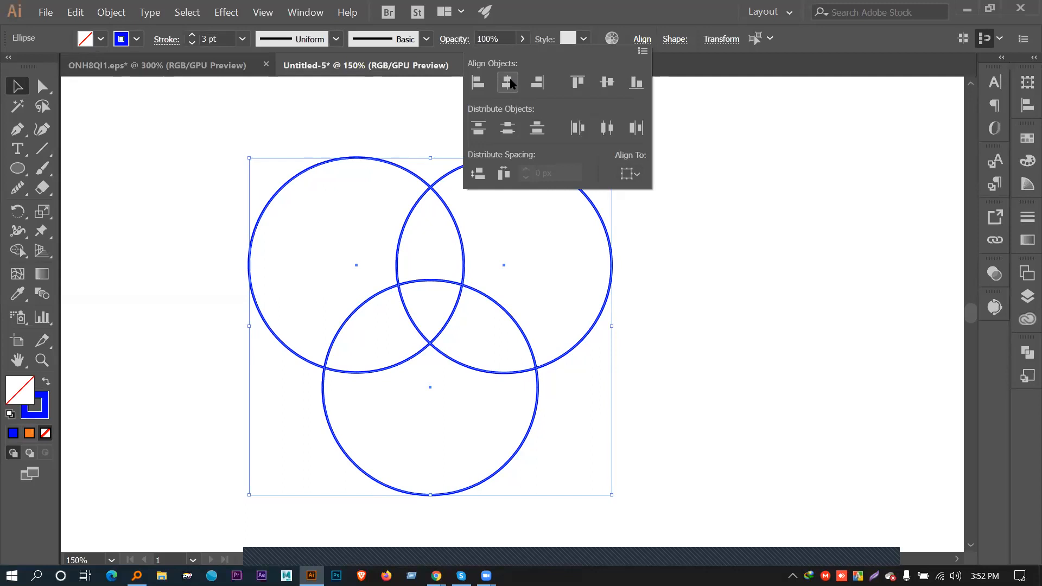
{"action": "left_click", "coordinate": [714, 283]}
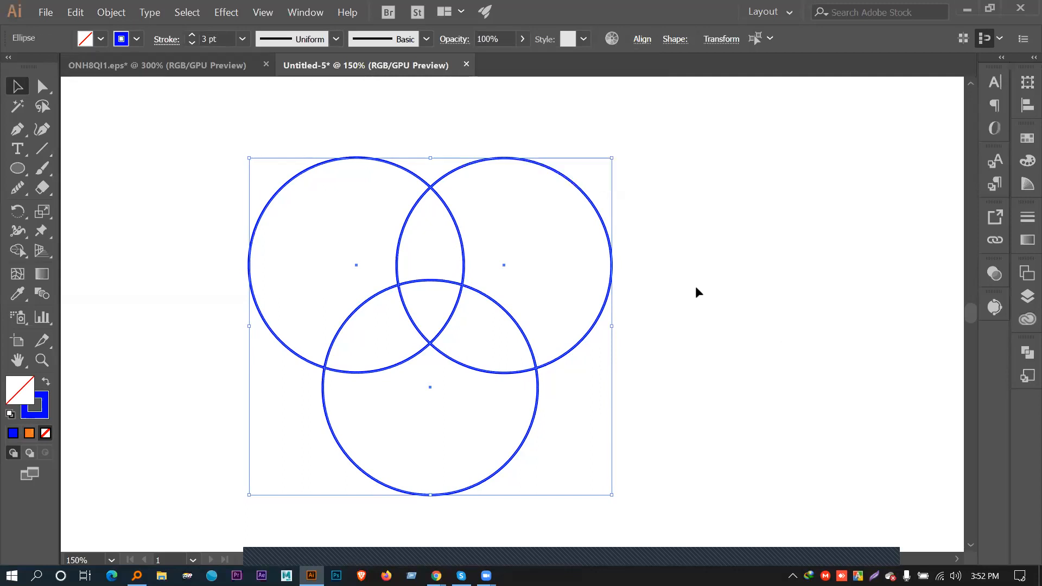
{"action": "left_click", "coordinate": [695, 288]}
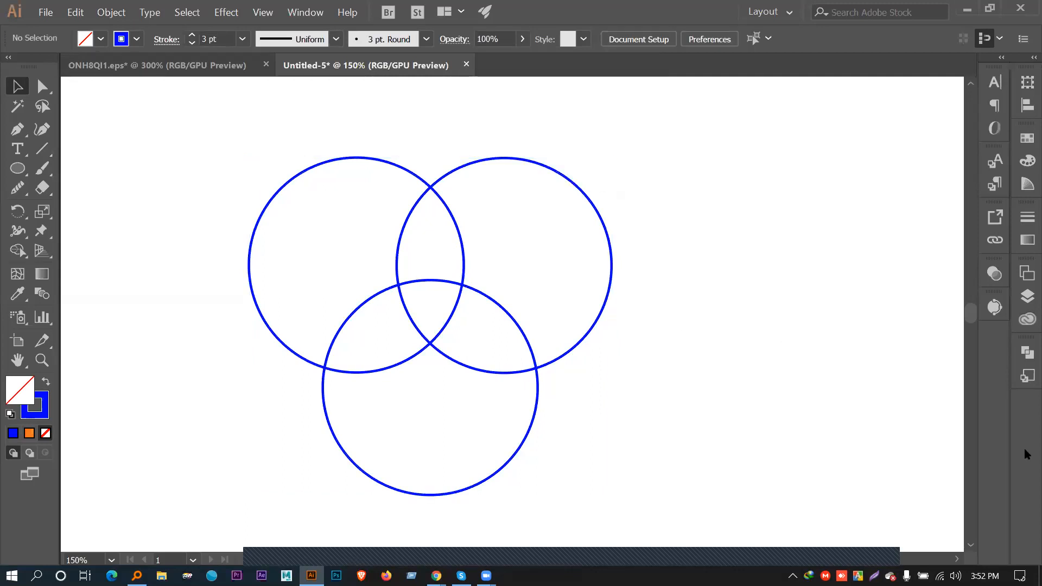
Ungroup the two upper circles and clear the selection
{"action": "left_click", "coordinate": [471, 164]}
{"action": "key", "text": "ctrl+shift+b"}
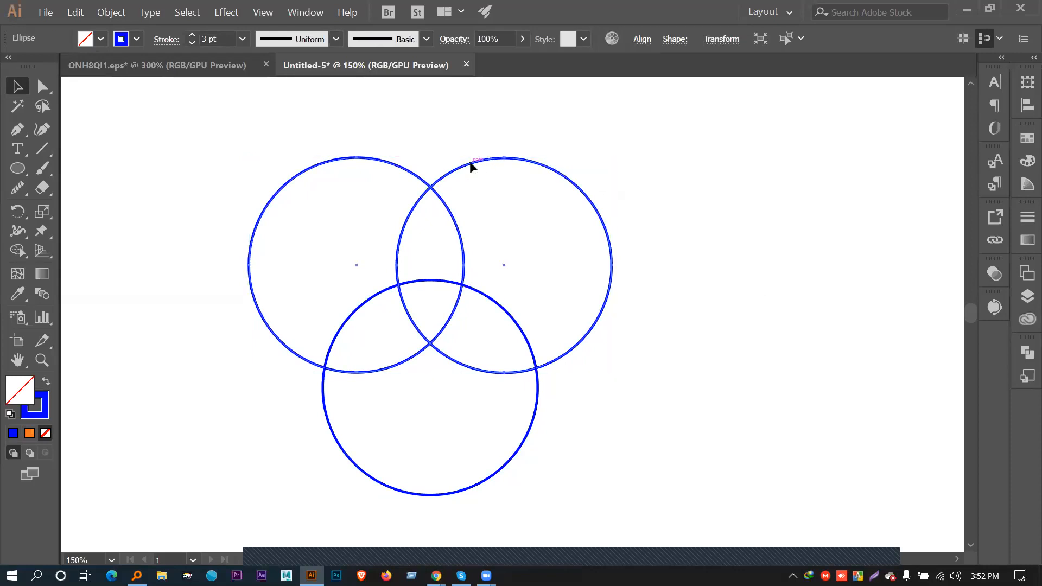
{"action": "left_click", "coordinate": [697, 206]}
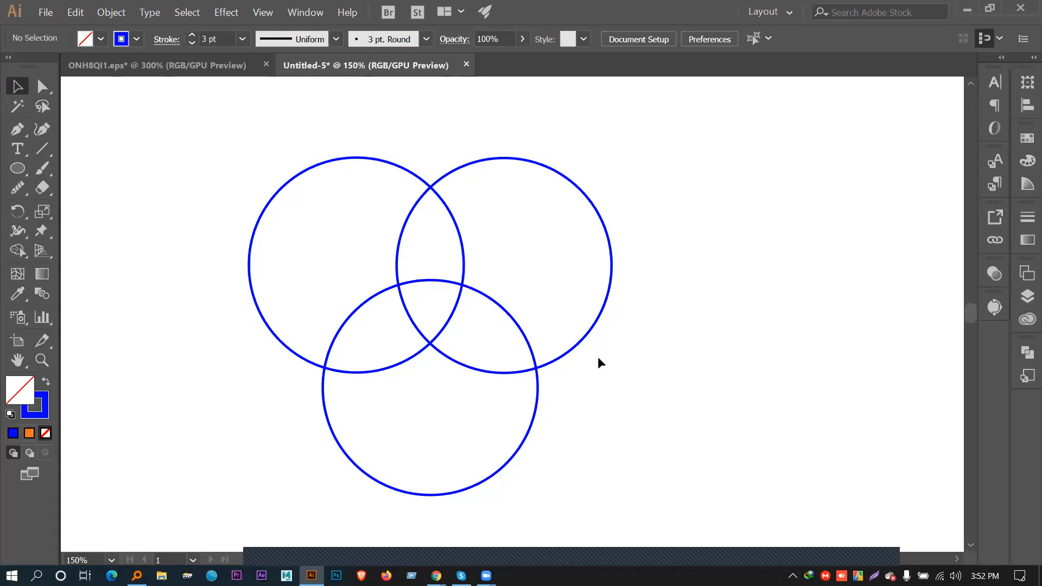
{"action": "mouse_move", "coordinate": [436, 575]}
{"action": "mouse_move", "coordinate": [389, 552]}
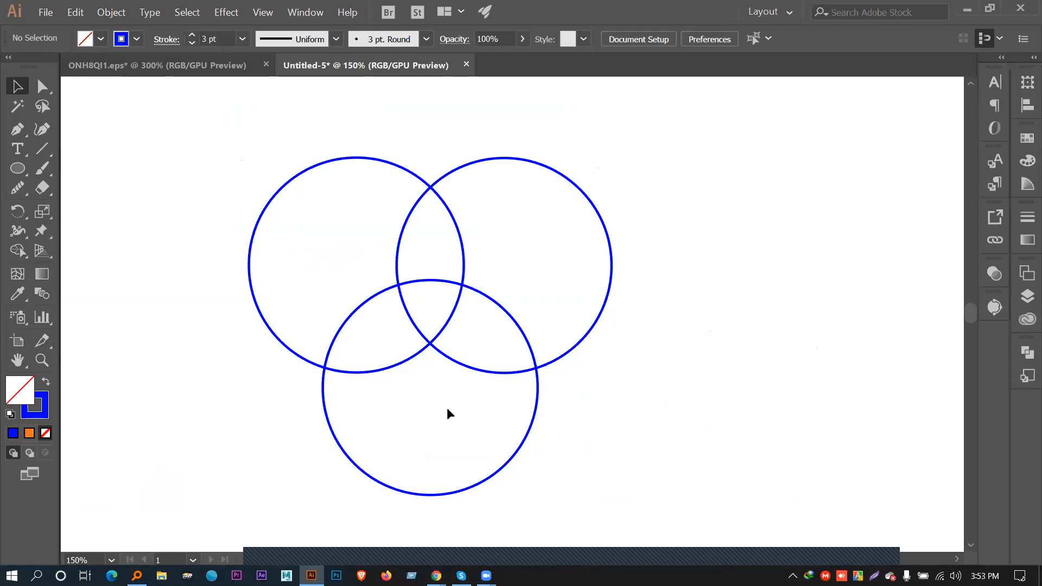
Duplicate the lower circle straight up and nudge the copy upward to centre it over the overlap shared by the three circles
{"action": "left_click", "coordinate": [498, 471]}
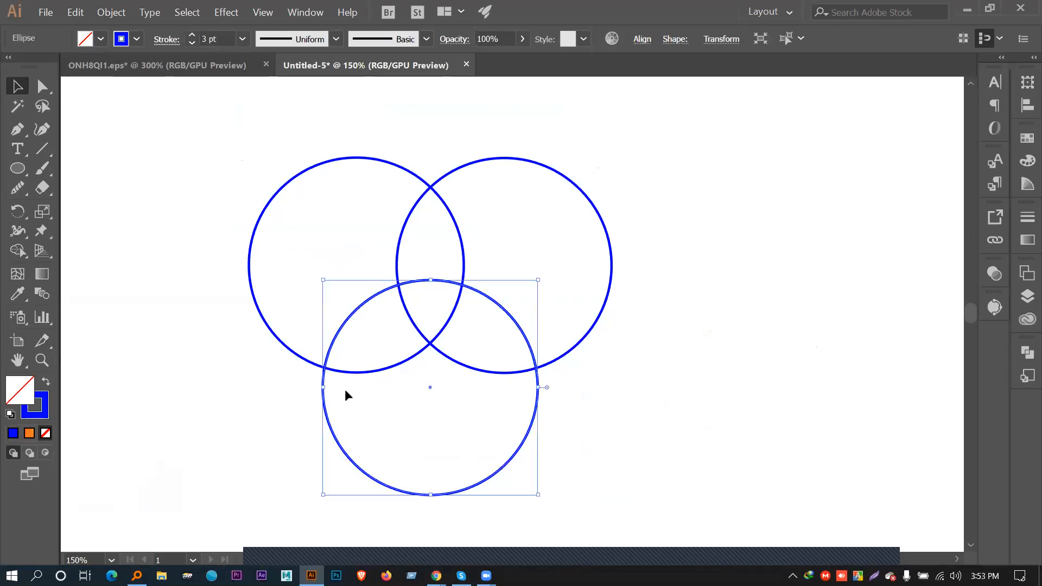
{"action": "left_click_drag", "start_coordinate": [490, 478], "coordinate": [489, 406]}
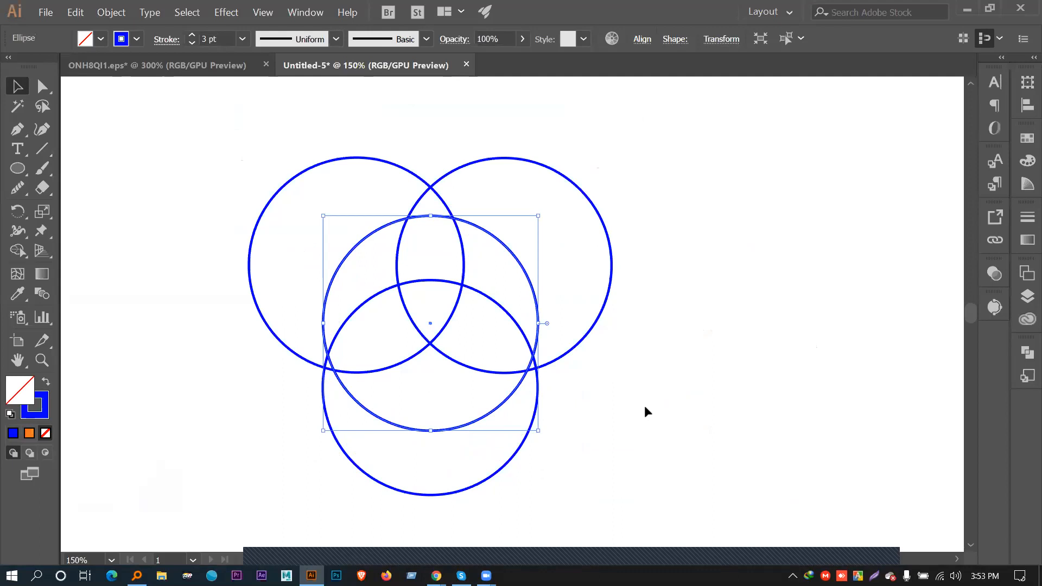
{"action": "key", "text": "Up"}
{"action": "key", "text": "Up"}
{"action": "key", "text": "Up"}
{"action": "key", "text": "Up"}
{"action": "key", "text": "Up"}
{"action": "key", "text": "Up"}
{"action": "key", "text": "Up"}
{"action": "key", "text": "Up"}
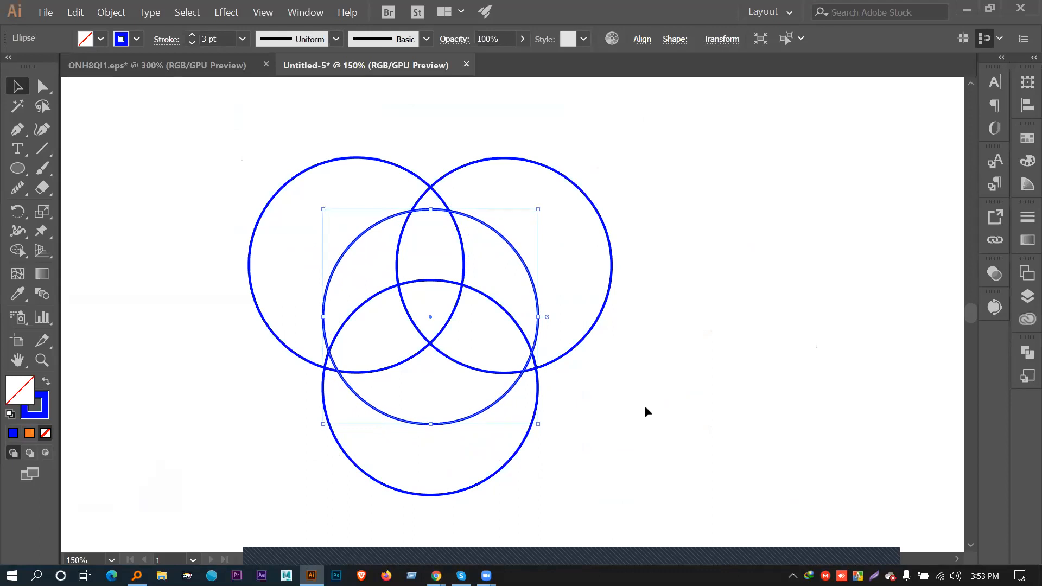
{"action": "left_click", "coordinate": [643, 405]}
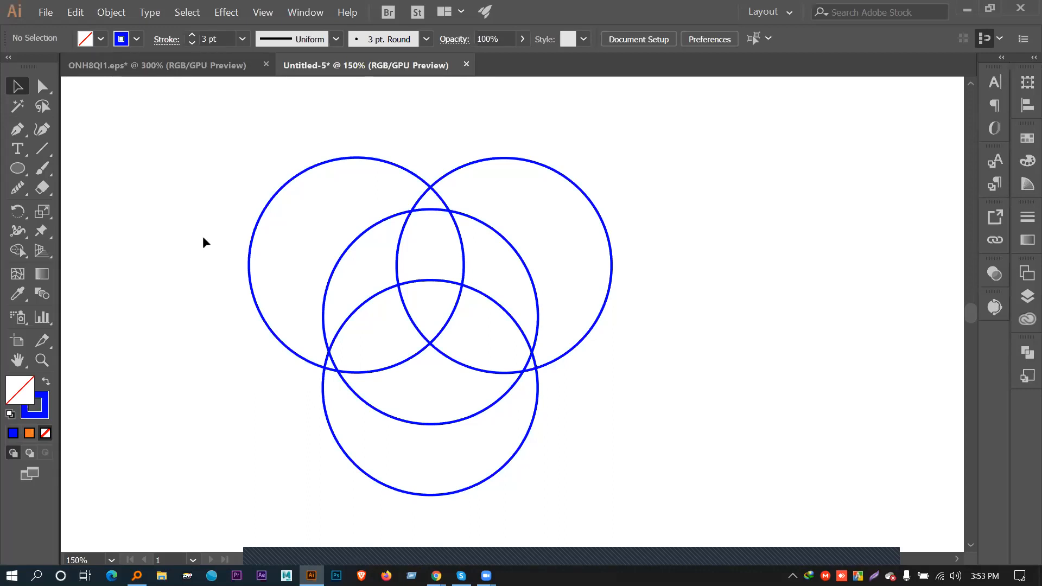
Delete the three large crescents outside the central circle with the Shape Builder tool, using all four circles
{"action": "left_click_drag", "start_coordinate": [111, 101], "coordinate": [826, 527]}
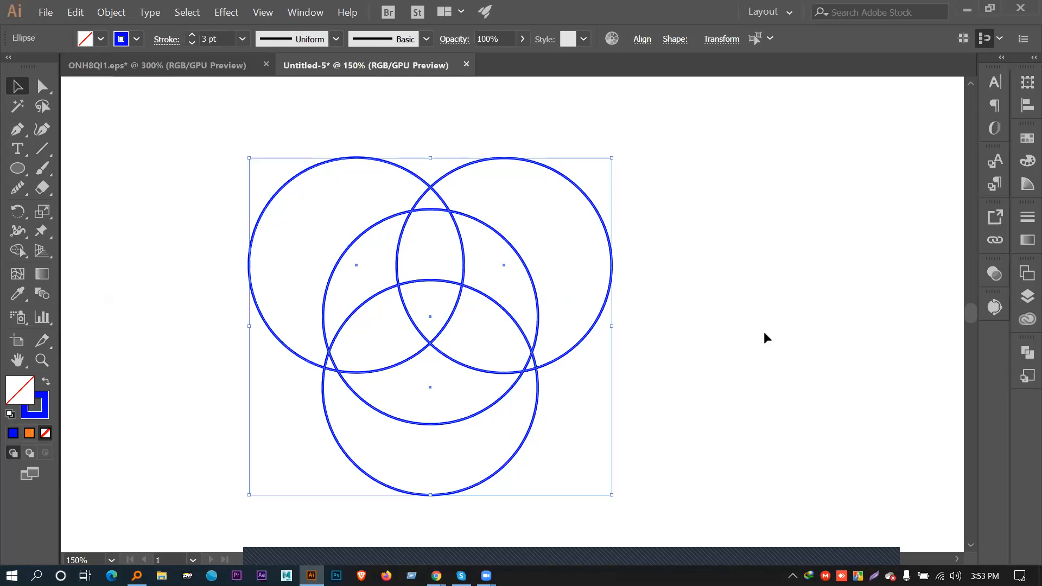
{"action": "left_click", "coordinate": [17, 252]}
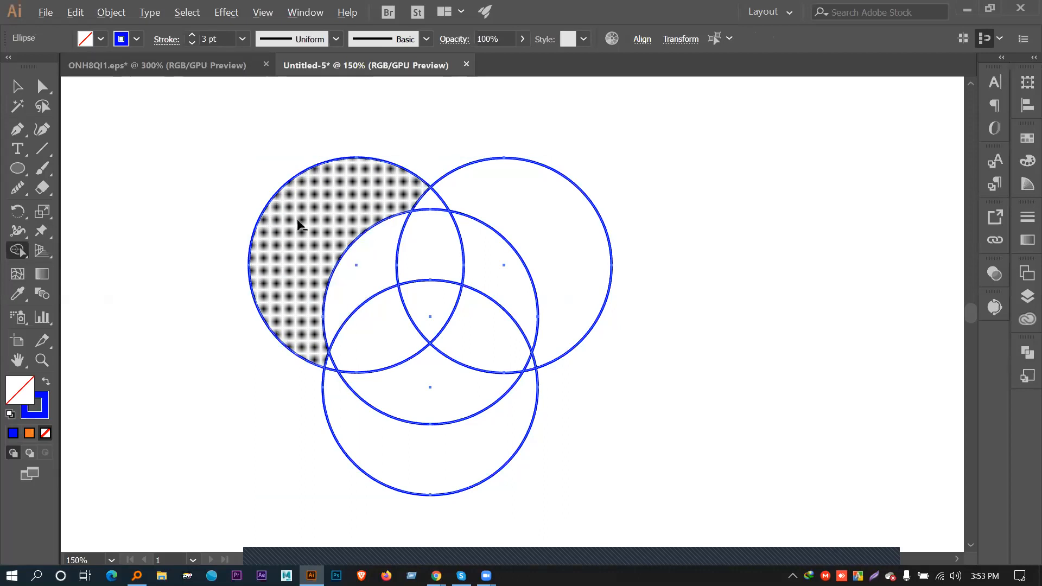
{"action": "left_click", "coordinate": [298, 220], "text": "alt"}
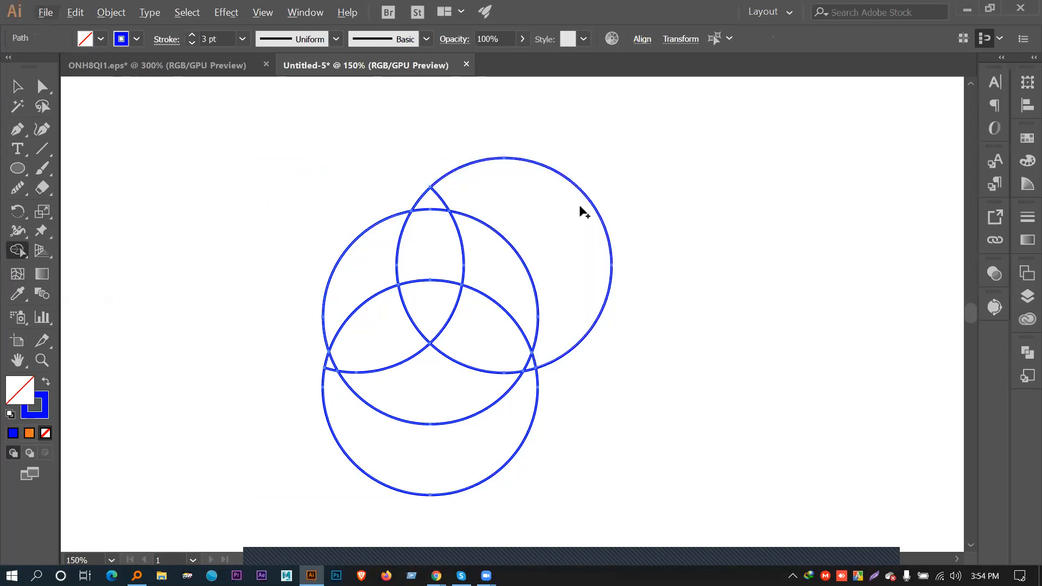
{"action": "left_click", "coordinate": [553, 232], "text": "alt"}
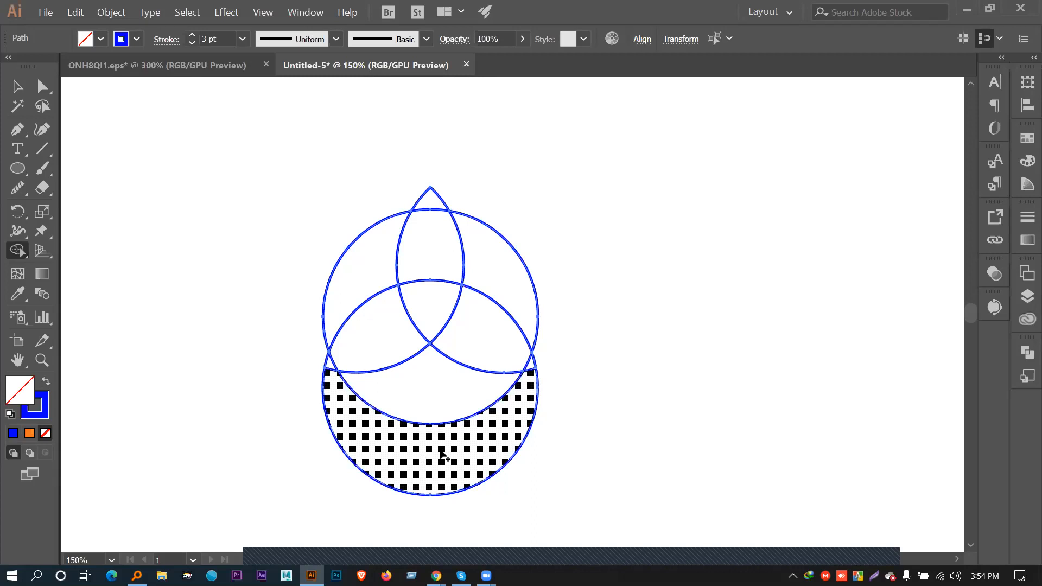
{"action": "left_click", "coordinate": [458, 455], "text": "alt"}
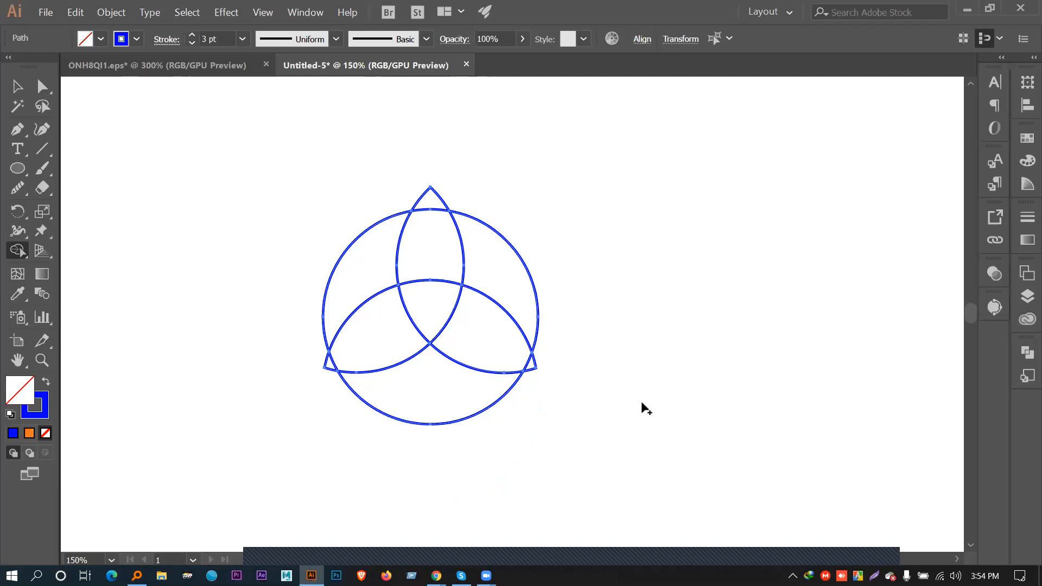
Remove the three small pointed tips that stick out beyond the central circle with Shape Builder
{"action": "key", "text": "ctrl+="}
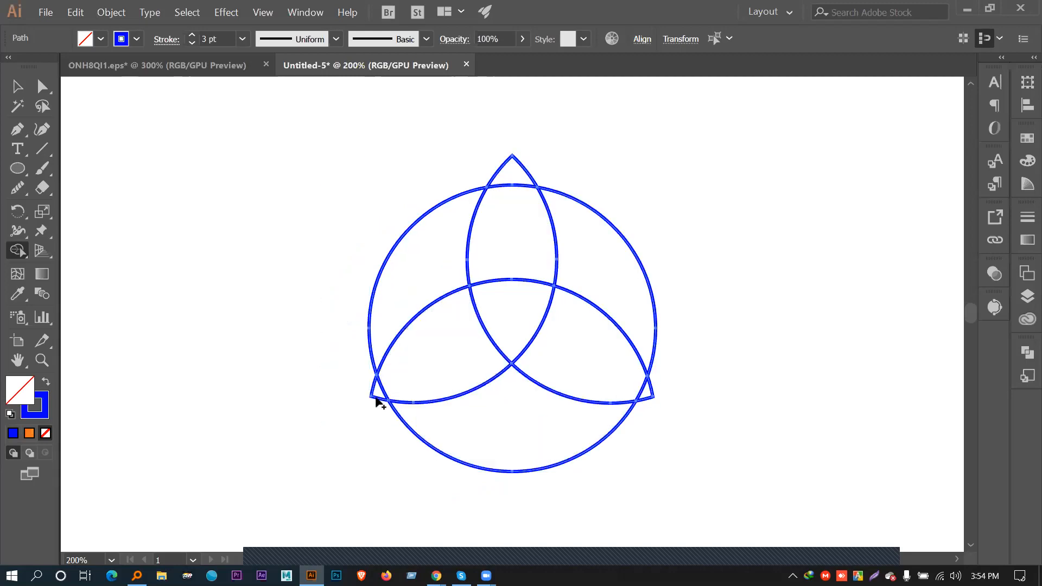
{"action": "left_click", "coordinate": [510, 168], "text": "alt"}
{"action": "left_click", "coordinate": [649, 394], "text": "alt"}
{"action": "left_click", "coordinate": [373, 392], "text": "alt"}
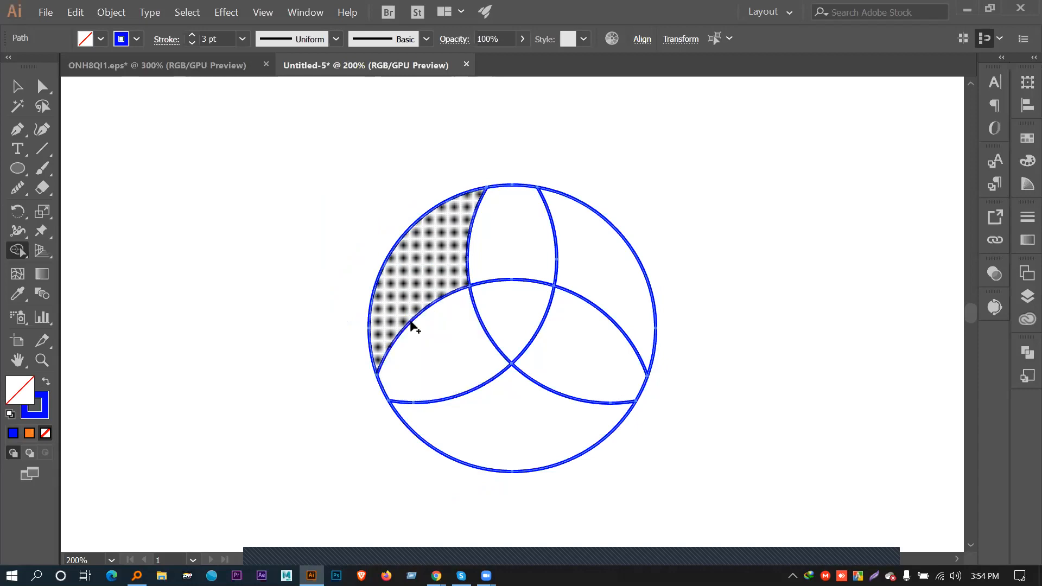
Merge each of the three petals with its clockwise neighbouring outer segment using Shape Builder, forming three swirl blades around the centre
{"action": "left_click_drag", "start_coordinate": [426, 368], "coordinate": [432, 263]}
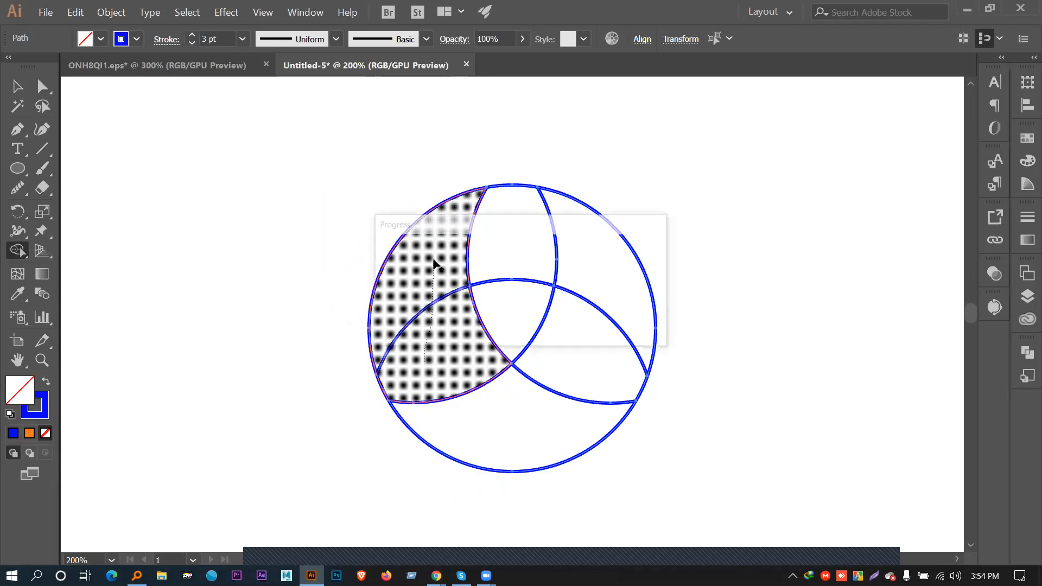
{"action": "key", "text": "ctrl+z"}
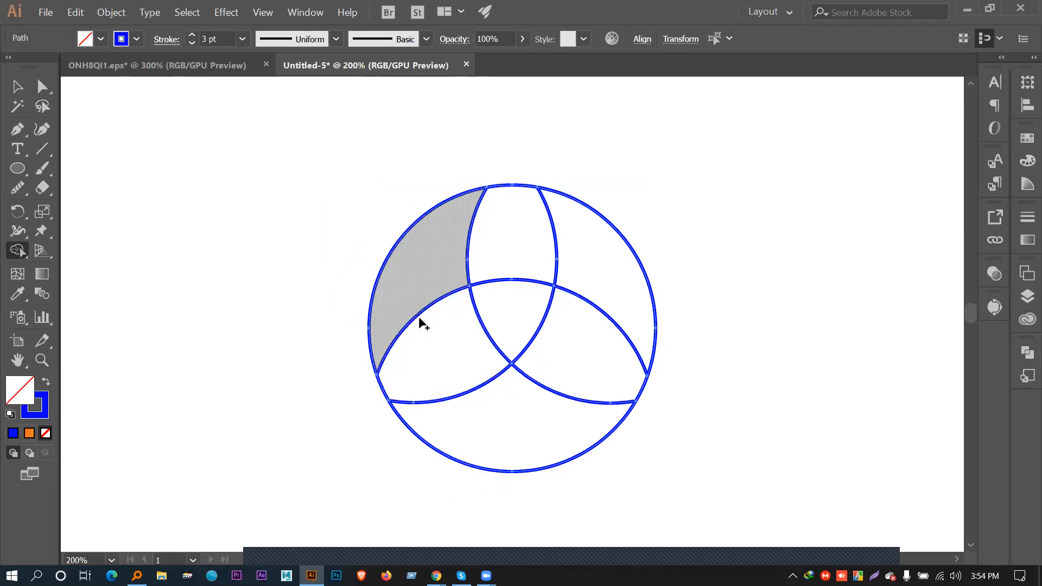
{"action": "left_click", "coordinate": [432, 362]}
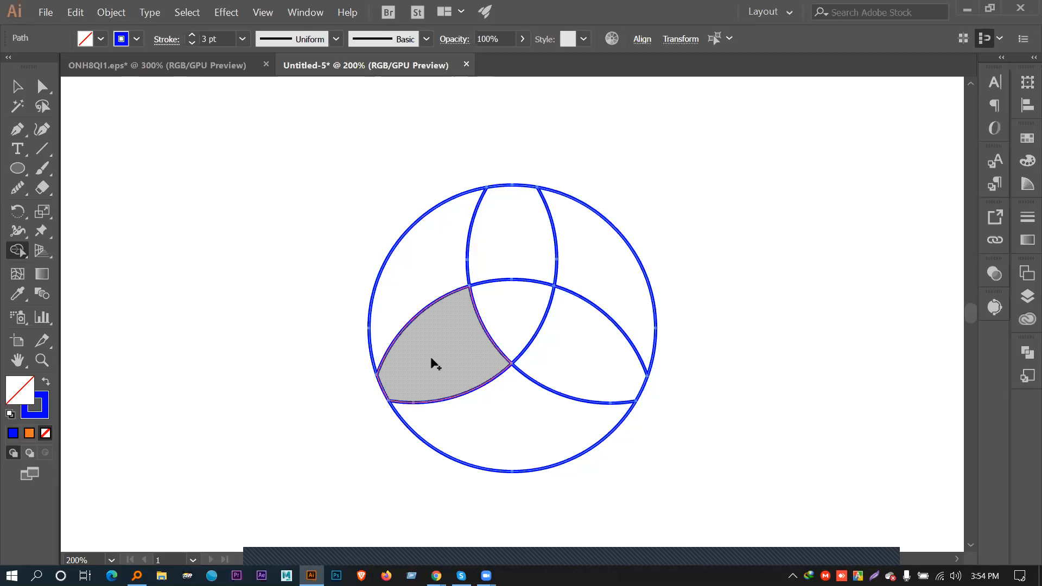
{"action": "left_click_drag", "start_coordinate": [433, 362], "coordinate": [435, 268]}
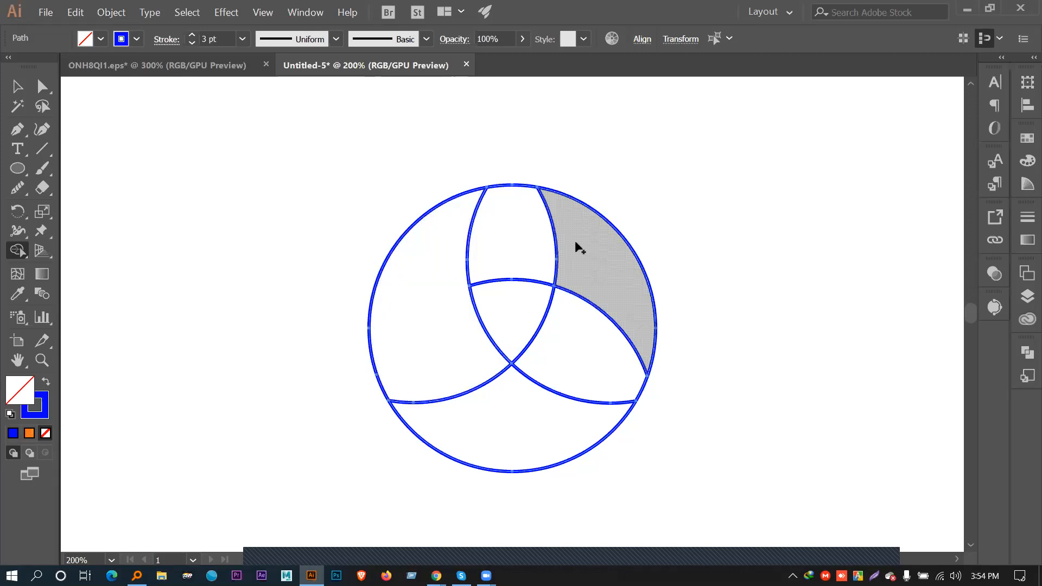
{"action": "left_click_drag", "start_coordinate": [525, 233], "coordinate": [613, 290]}
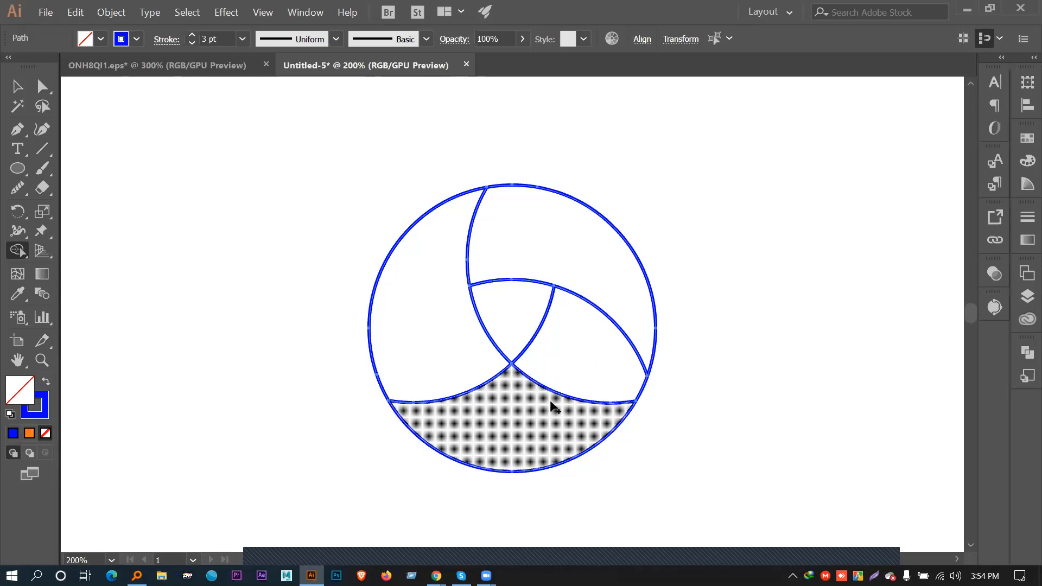
{"action": "mouse_move", "coordinate": [573, 360]}
{"action": "left_mouse_down"}
{"action": "mouse_move", "coordinate": [554, 393]}
{"action": "mouse_move", "coordinate": [496, 431]}
{"action": "left_mouse_up"}
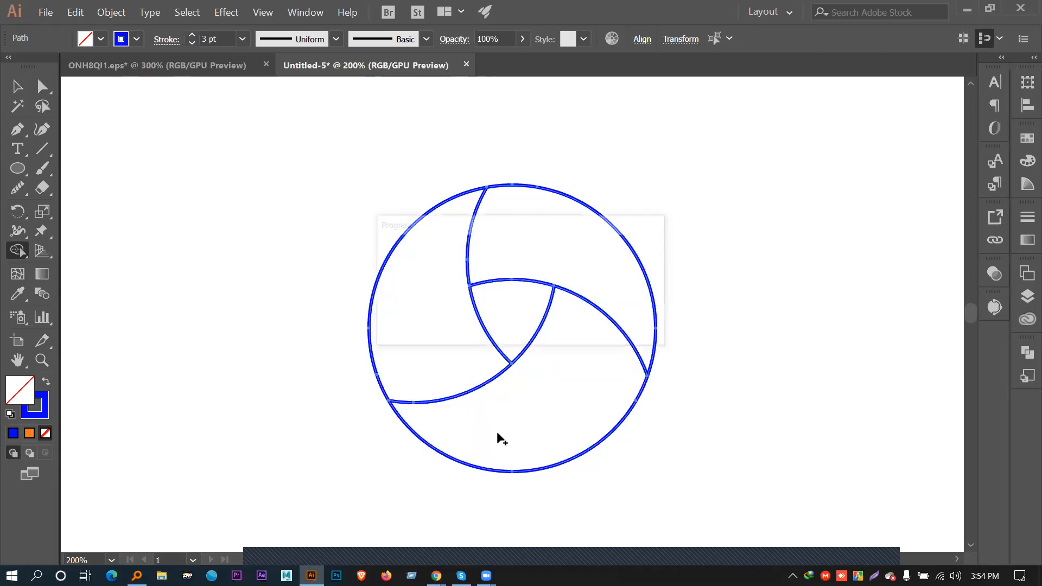
{"action": "left_click", "coordinate": [18, 86]}
{"action": "left_click", "coordinate": [220, 181]}
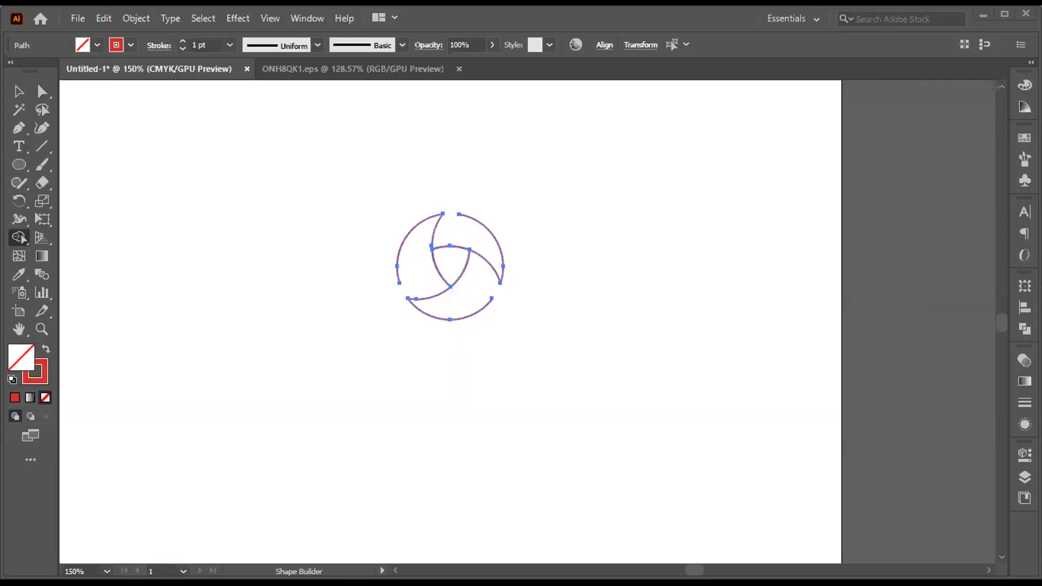
In the red-outlined Untitled-1 drawing, undo the three segment merges that left gaps in the ring
{"action": "key", "text": "ctrl"}
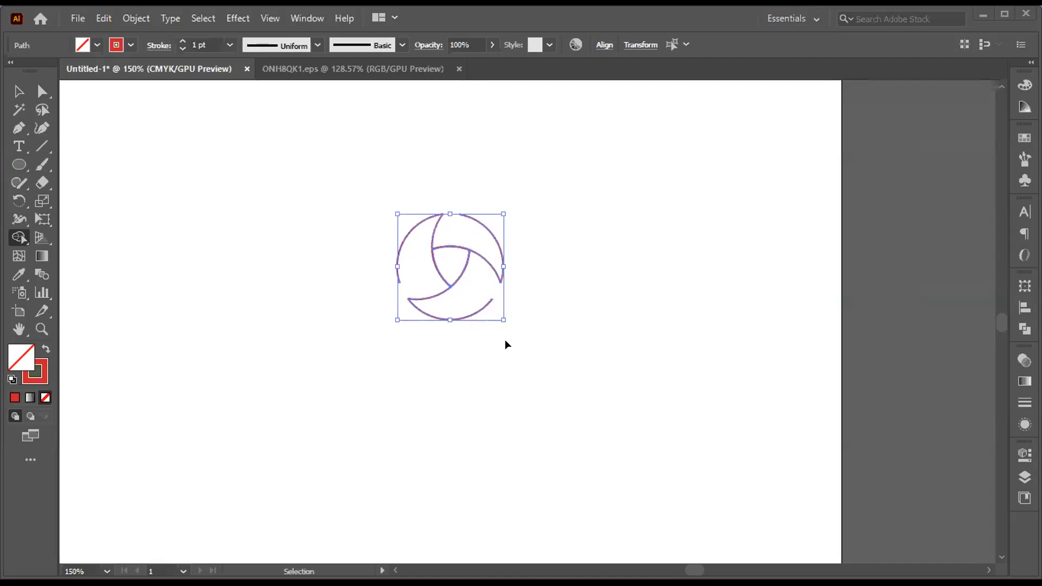
{"action": "key", "text": "ctrl+z"}
{"action": "key", "text": "ctrl+z"}
{"action": "key", "text": "ctrl+z"}
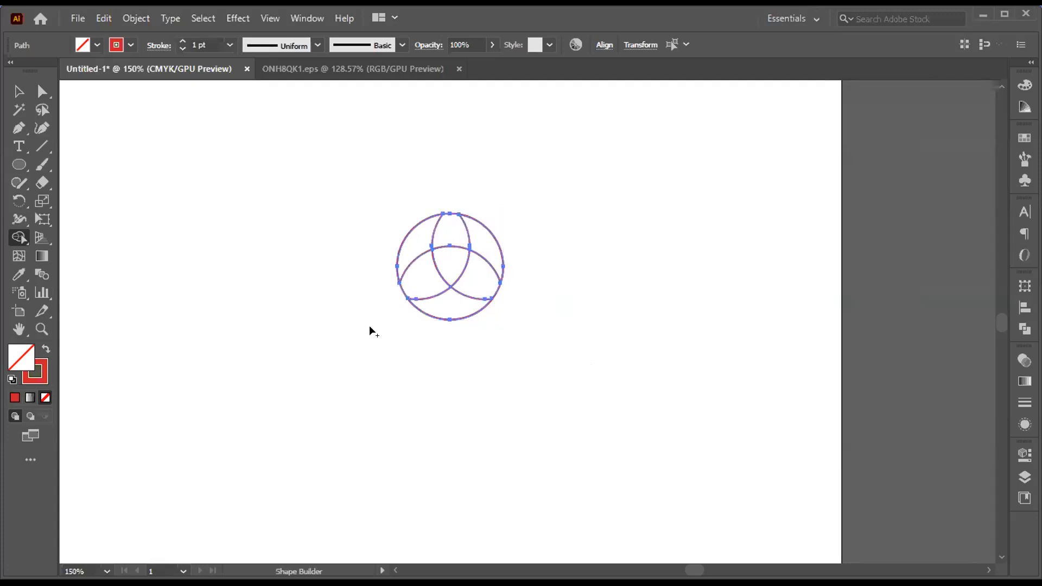
Try to merge the red ring's lower-left petal with the upper-left outer segment, and undo the attempt
{"action": "key", "text": "ctrl+equal"}
{"action": "key", "text": "ctrl+equal"}
{"action": "key", "text": "ctrl+equal"}
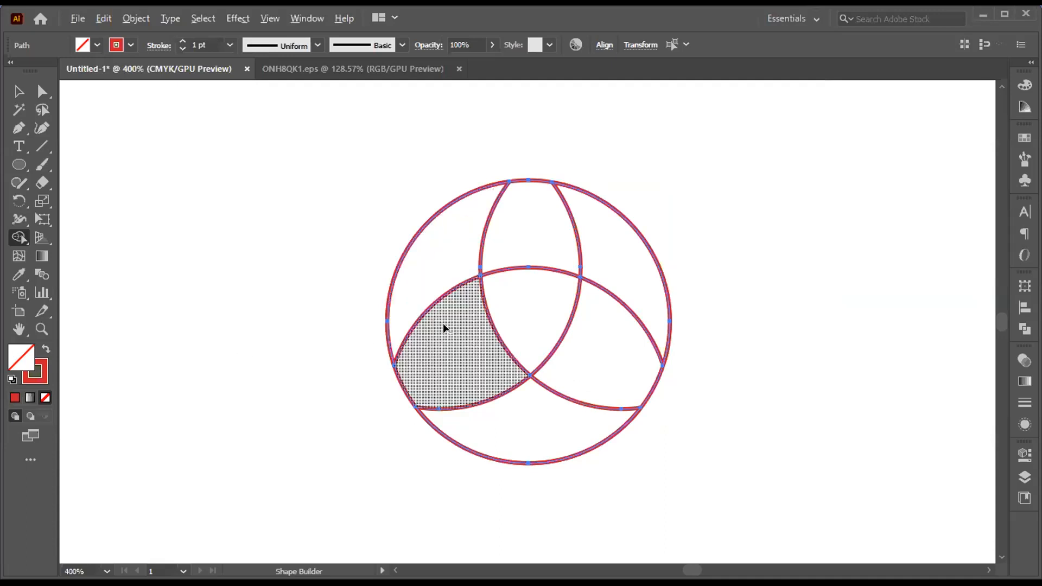
{"action": "left_click_drag", "start_coordinate": [436, 335], "coordinate": [450, 232]}
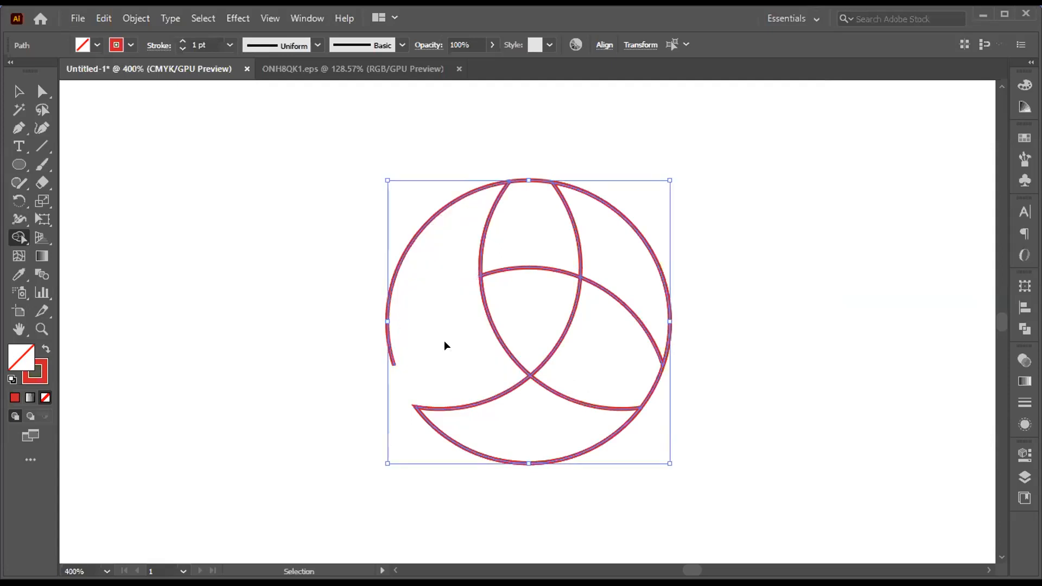
{"action": "key", "text": "ctrl+z"}
Merge the red ring's three petals with their clockwise neighbouring outer segments using Shape Builder
{"action": "left_click_drag", "start_coordinate": [442, 315], "coordinate": [443, 311]}
{"action": "mouse_move", "coordinate": [530, 244]}
{"action": "left_mouse_down"}
{"action": "mouse_move", "coordinate": [589, 241]}
{"action": "mouse_move", "coordinate": [601, 257]}
{"action": "left_mouse_up"}
{"action": "left_click_drag", "start_coordinate": [580, 377], "coordinate": [518, 438]}
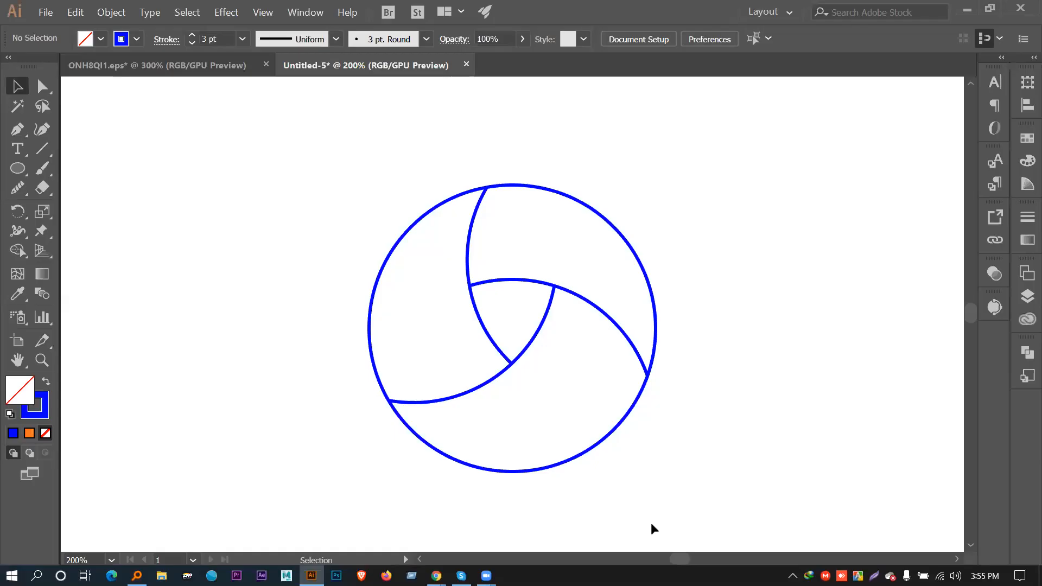
Undo the blade merges in the blue Untitled-5 drawing to restore the three separate petals, and clear the selection
{"action": "key", "text": "ctrl+z"}
{"action": "left_click", "coordinate": [372, 353]}
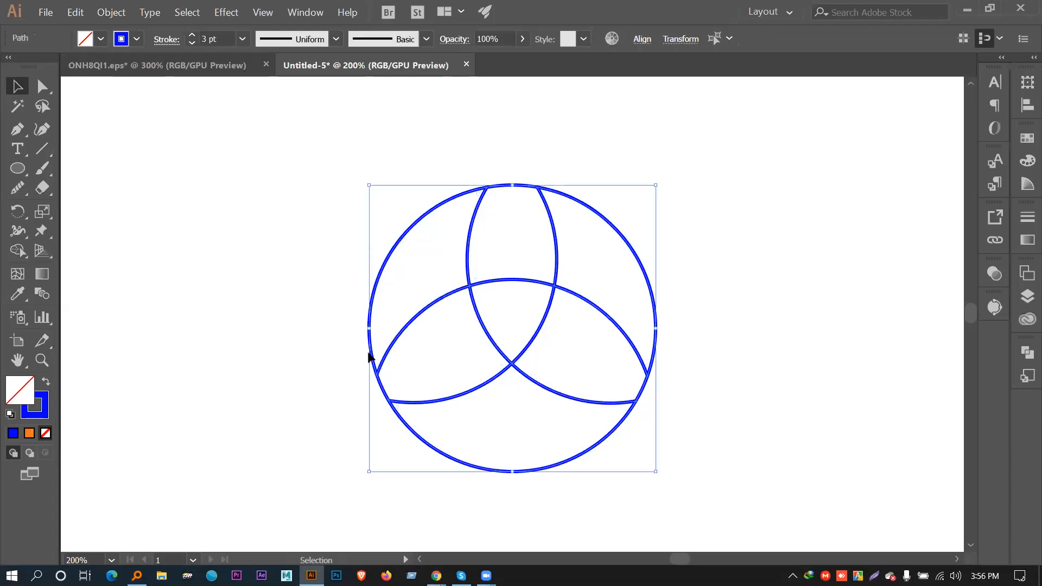
{"action": "left_click", "coordinate": [715, 298]}
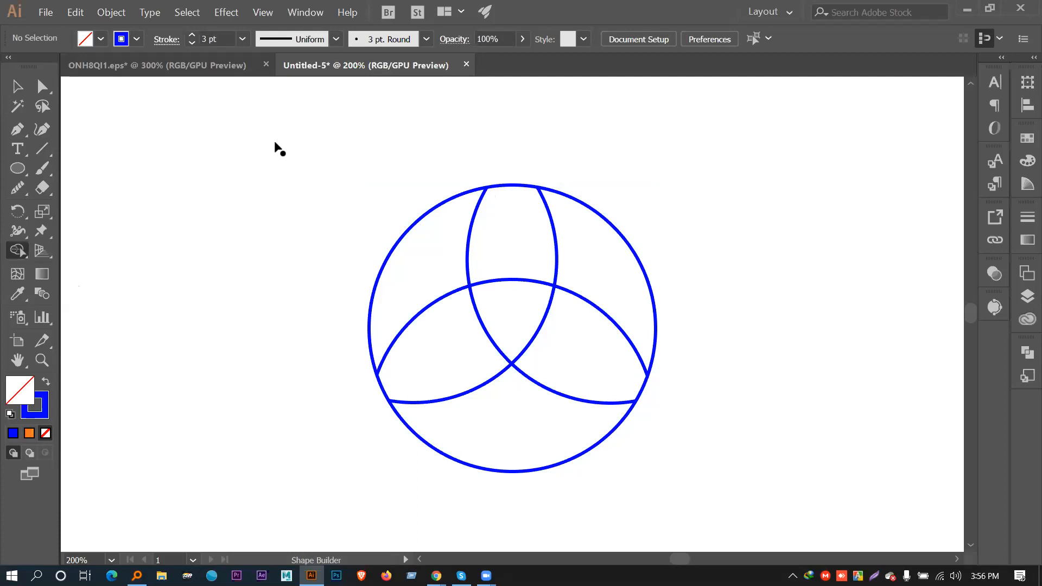
Merge the blue ring's three petals with their clockwise neighbouring outer segments using Shape Builder
{"action": "left_click_drag", "start_coordinate": [203, 128], "coordinate": [751, 500]}
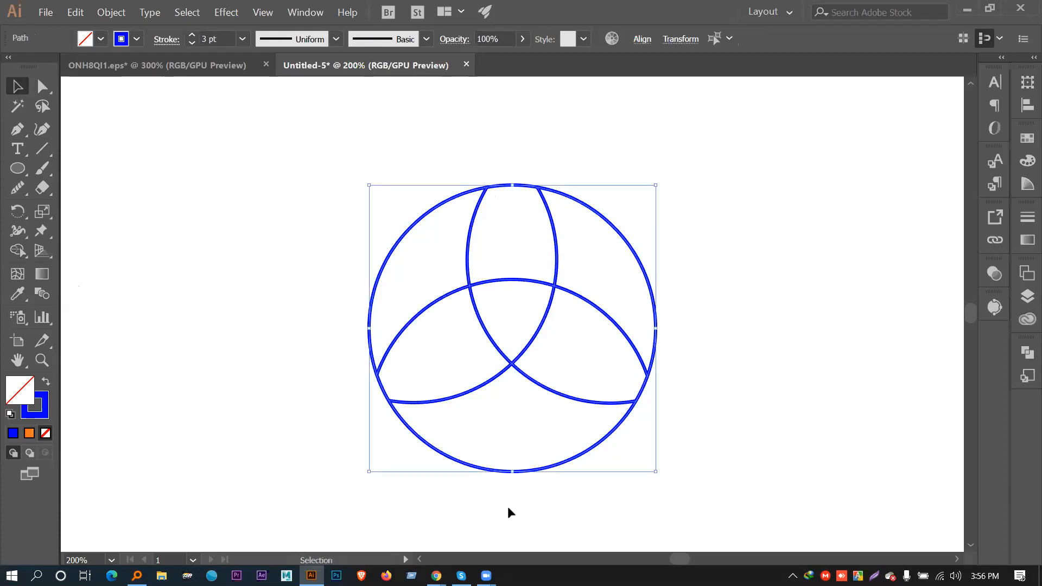
{"action": "left_click", "coordinate": [10, 254]}
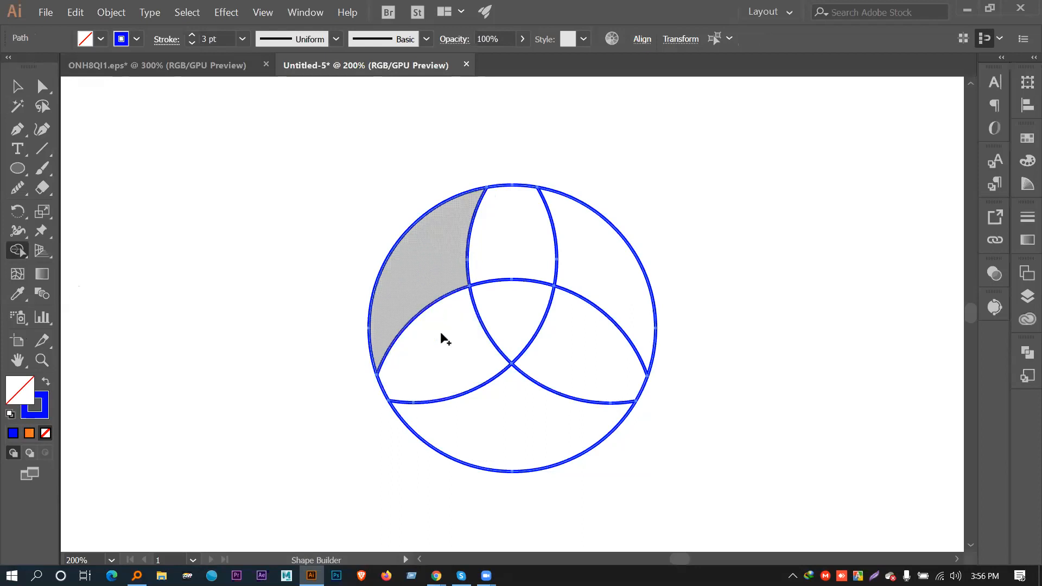
{"action": "left_click_drag", "start_coordinate": [443, 345], "coordinate": [448, 276]}
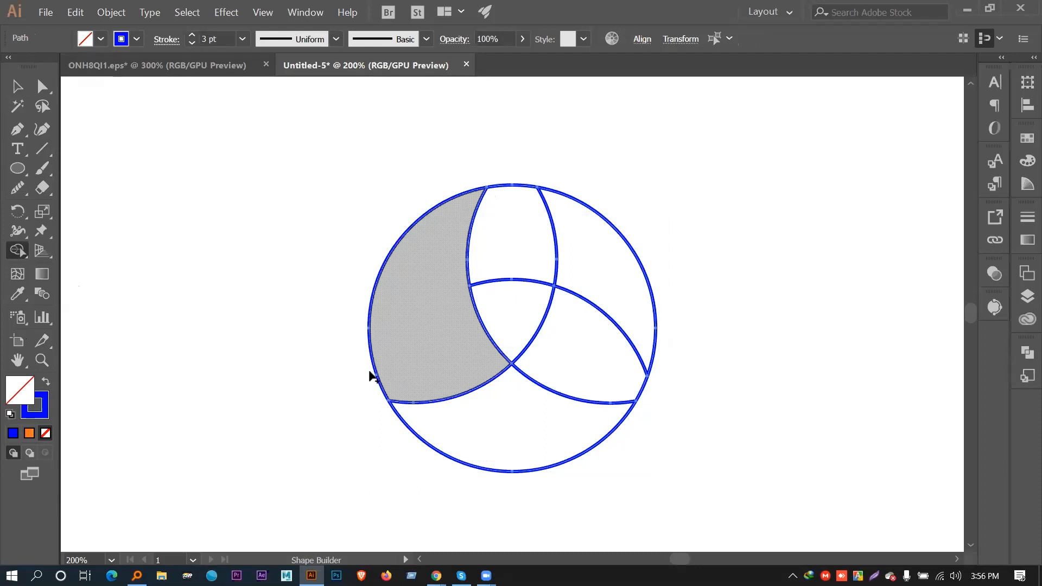
{"action": "left_click_drag", "start_coordinate": [516, 228], "coordinate": [595, 268]}
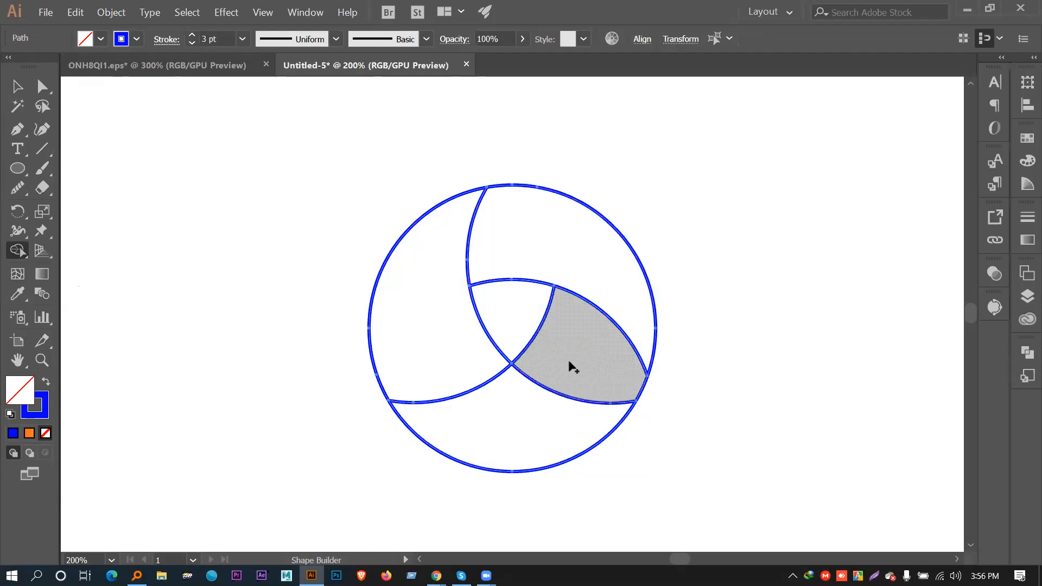
{"action": "left_click_drag", "start_coordinate": [574, 358], "coordinate": [518, 442]}
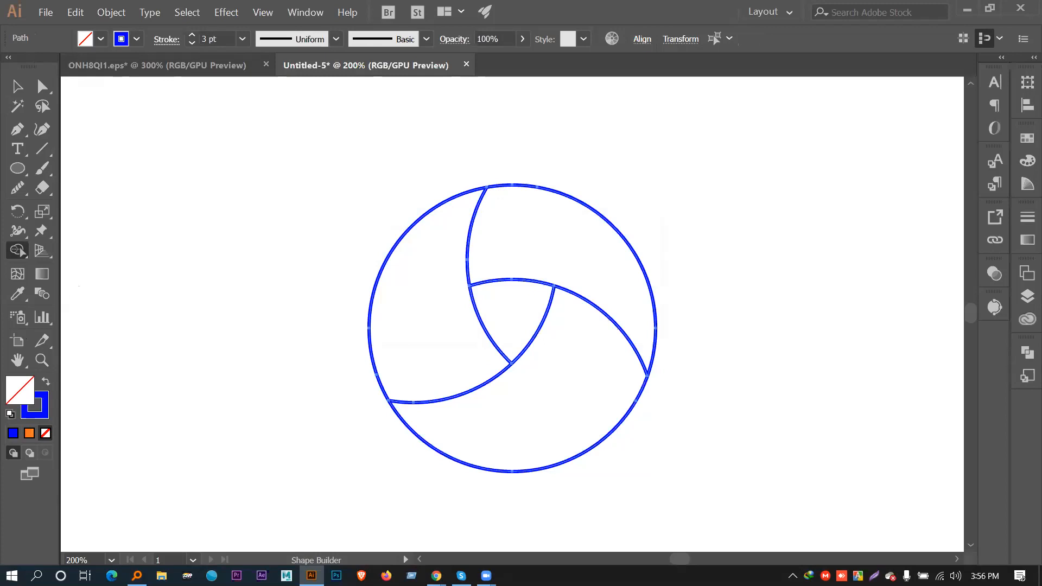
Give all the ring's segments a magenta fill and no stroke
{"action": "key", "text": "v"}
{"action": "left_click", "coordinate": [327, 155]}
{"action": "left_click_drag", "start_coordinate": [288, 119], "coordinate": [734, 527]}
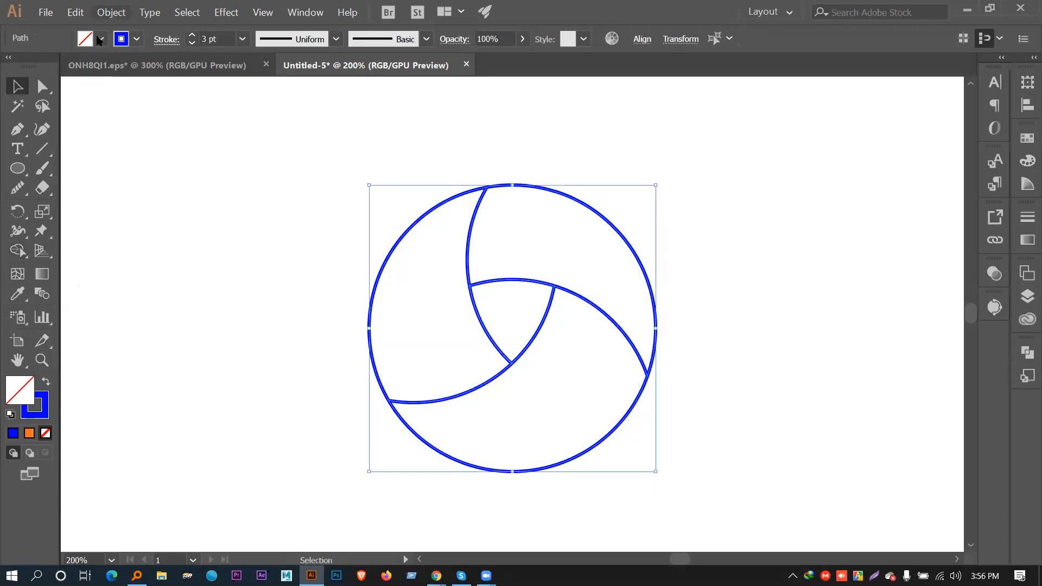
{"action": "left_click", "coordinate": [100, 38]}
{"action": "left_click", "coordinate": [114, 66]}
{"action": "left_click", "coordinate": [136, 39]}
{"action": "left_click", "coordinate": [136, 39]}
{"action": "left_click", "coordinate": [10, 67]}
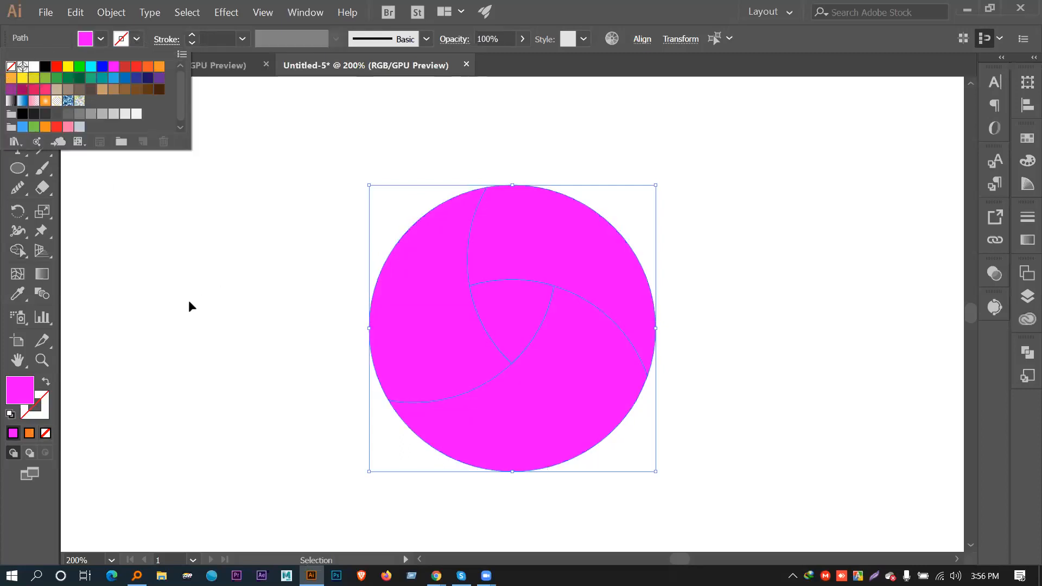
{"action": "left_click", "coordinate": [743, 288]}
Delete the rounded triangle in the middle of the magenta circle, including any copies stacked there
{"action": "left_click", "coordinate": [515, 311]}
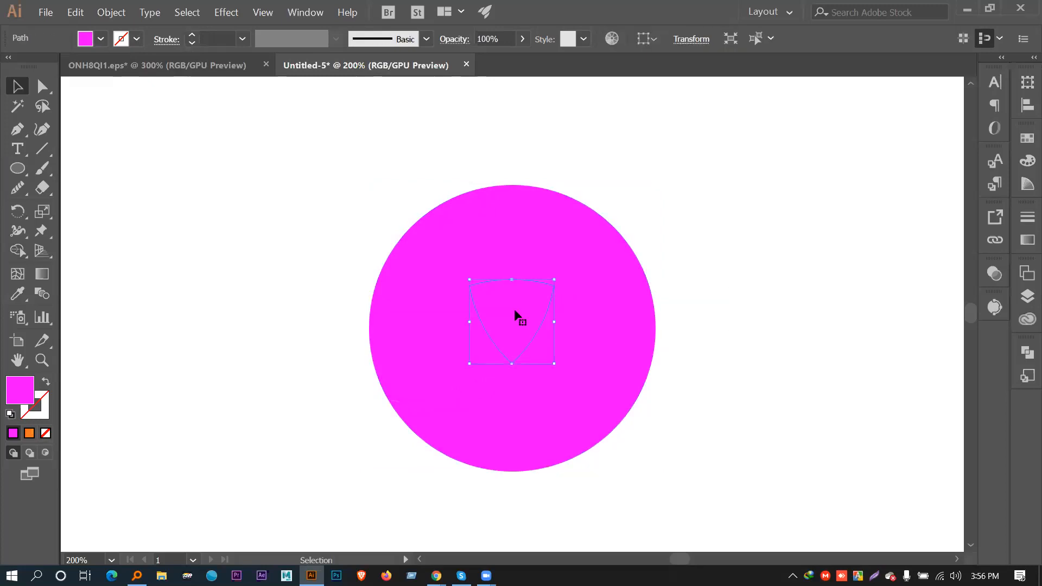
{"action": "left_click", "coordinate": [744, 249]}
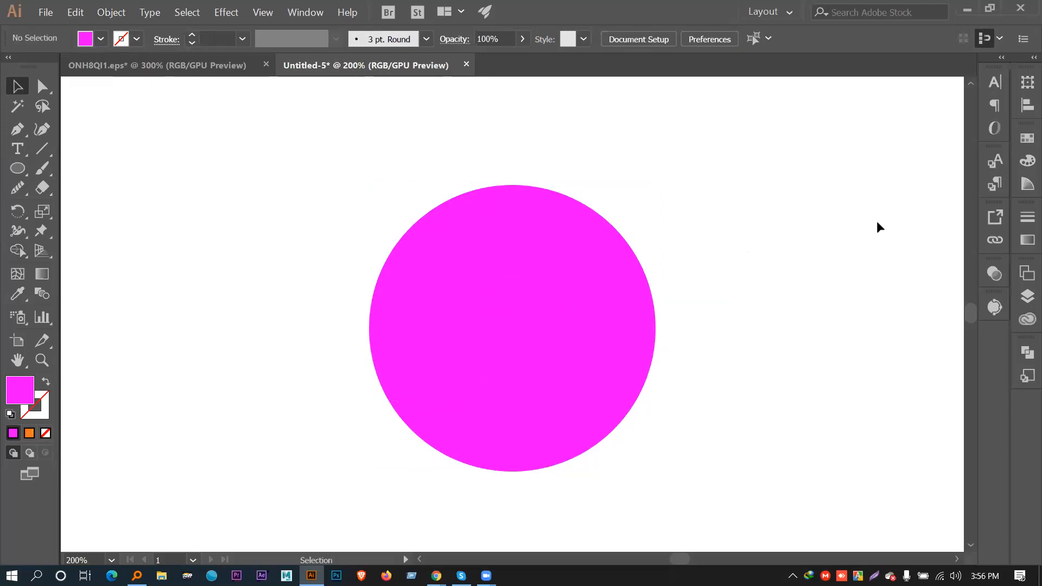
{"action": "left_click", "coordinate": [513, 319]}
{"action": "key", "text": "Delete"}
{"action": "left_click", "coordinate": [504, 308]}
{"action": "left_click", "coordinate": [729, 279]}
{"action": "left_click", "coordinate": [506, 307]}
{"action": "key", "text": "Delete"}
{"action": "left_click", "coordinate": [487, 300]}
{"action": "key", "text": "Delete"}
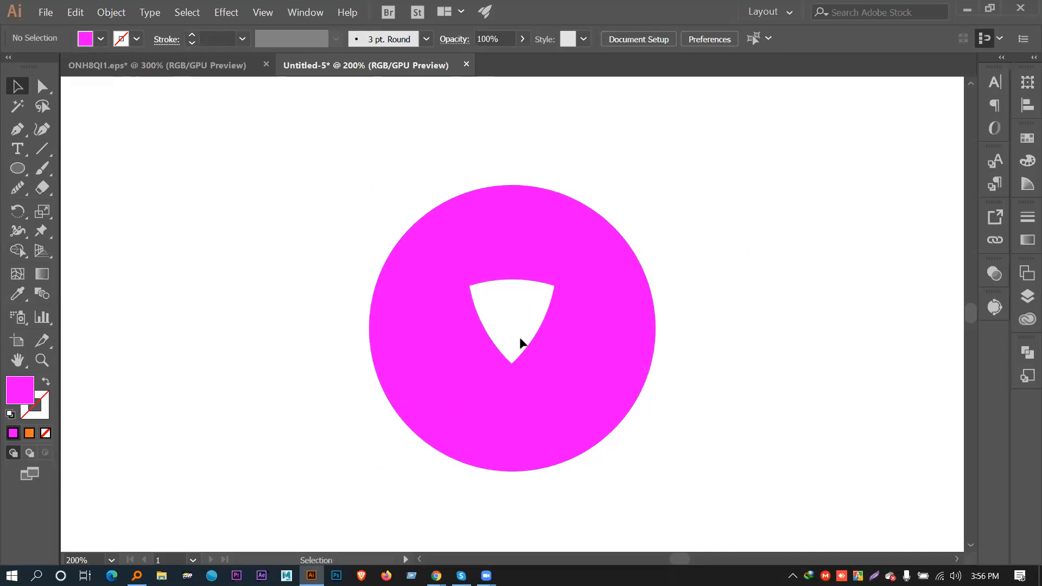
Recolour the ring's left blade with a dark purple fill
{"action": "left_click", "coordinate": [439, 321]}
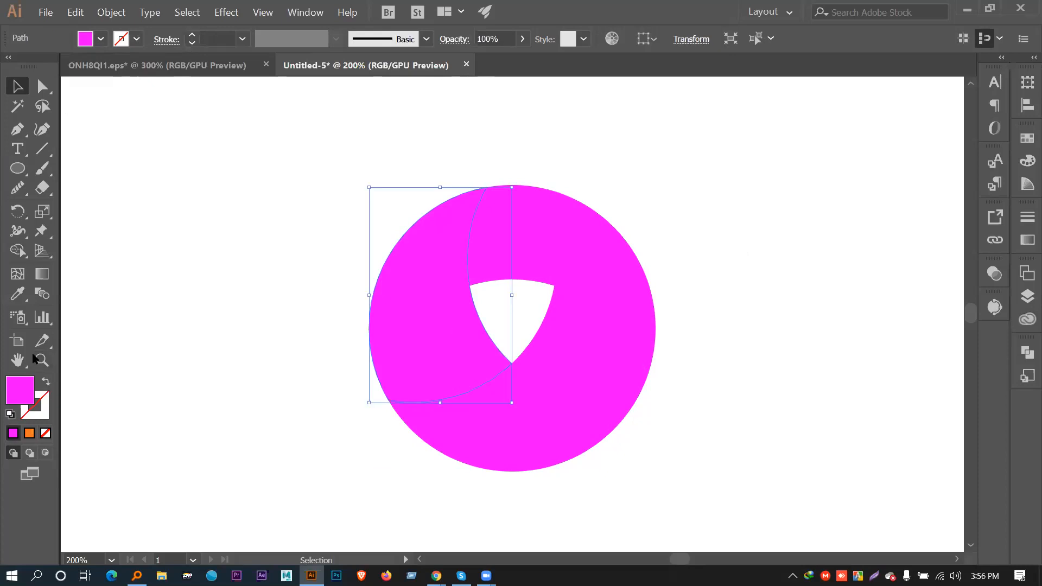
{"action": "double_click", "coordinate": [27, 391]}
{"action": "mouse_move", "coordinate": [190, 172]}
{"action": "left_mouse_down"}
{"action": "mouse_move", "coordinate": [109, 210]}
{"action": "mouse_move", "coordinate": [213, 114]}
{"action": "mouse_move", "coordinate": [210, 154]}
{"action": "left_mouse_up"}
{"action": "left_click", "coordinate": [403, 59]}
{"action": "left_click", "coordinate": [302, 238]}
Recolour the ring's upper-right blade with the purple fill #A805AD
{"action": "left_click", "coordinate": [564, 251]}
{"action": "double_click", "coordinate": [17, 396]}
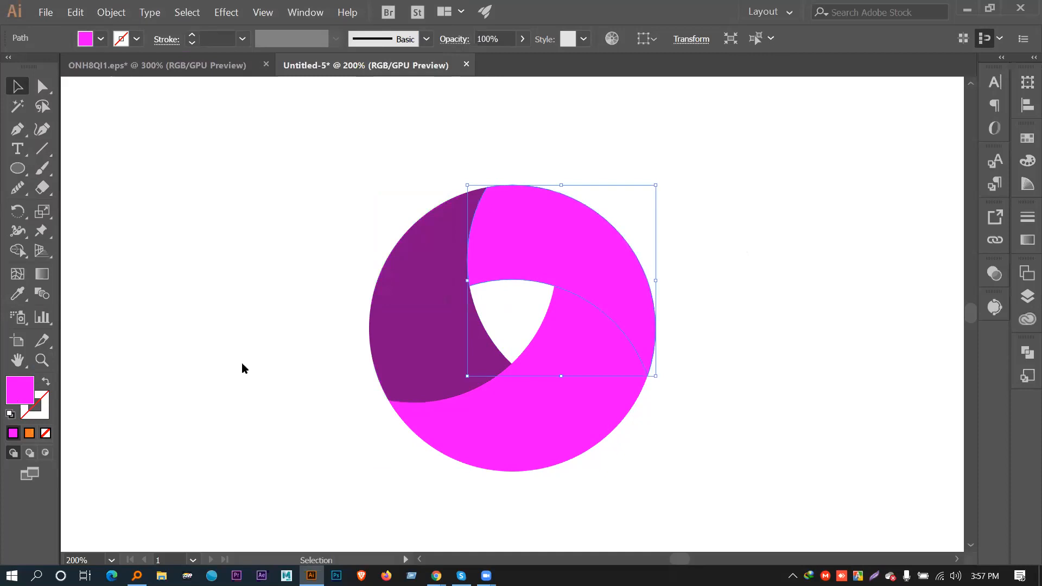
{"action": "left_click_drag", "start_coordinate": [213, 86], "coordinate": [216, 119]}
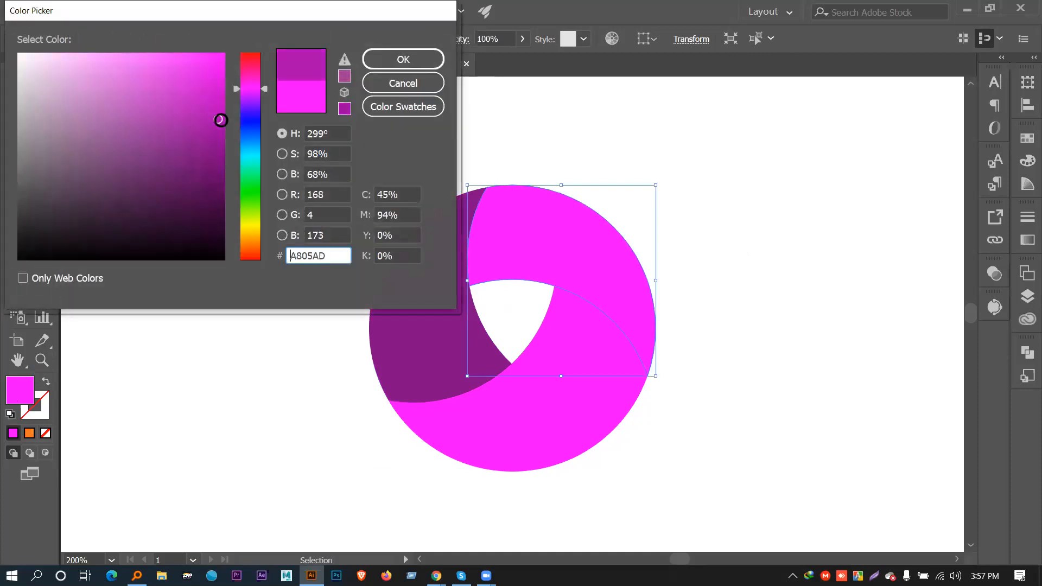
{"action": "left_click", "coordinate": [403, 59]}
{"action": "left_click", "coordinate": [717, 183]}
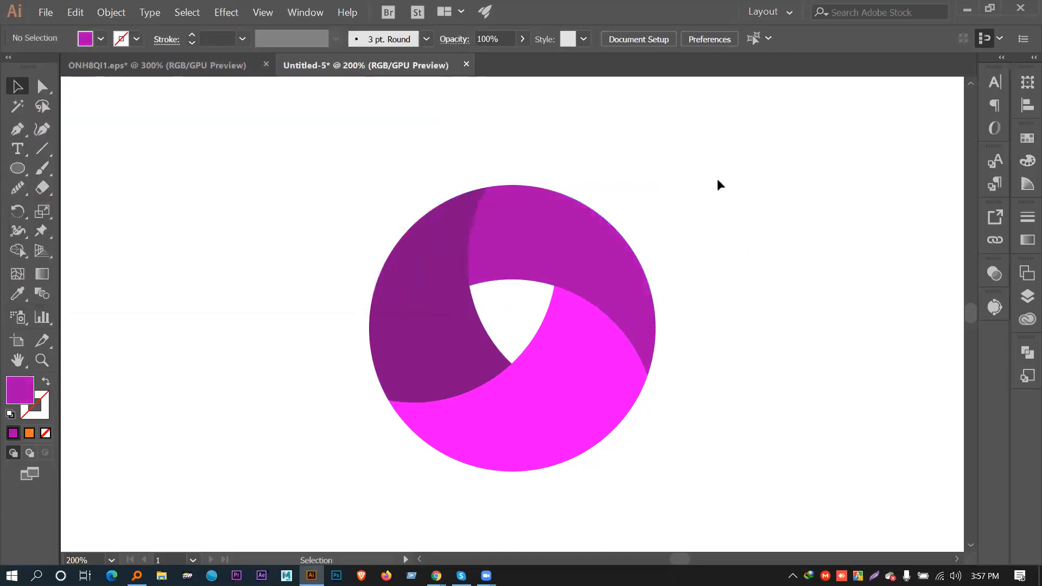
Darken the upper-right blade's fill to a deeper purple
{"action": "left_click", "coordinate": [599, 252]}
{"action": "double_click", "coordinate": [20, 391]}
{"action": "left_click_drag", "start_coordinate": [218, 124], "coordinate": [209, 165]}
{"action": "left_click", "coordinate": [403, 59]}
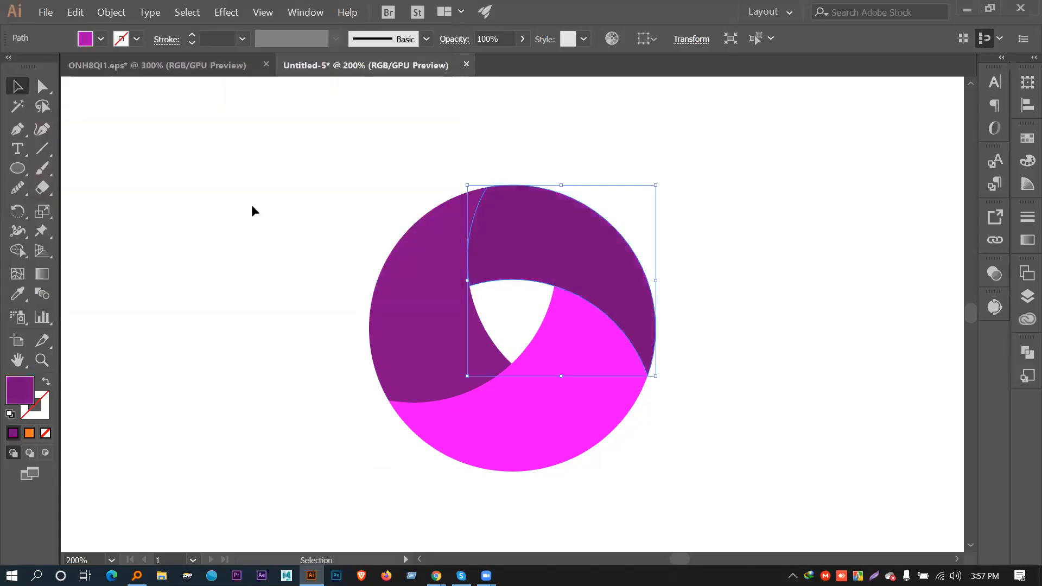
{"action": "left_click", "coordinate": [252, 211]}
Change the left blade's fill to the bright magenta #CE0BD8
{"action": "left_click", "coordinate": [412, 303]}
{"action": "double_click", "coordinate": [15, 391]}
{"action": "left_click_drag", "start_coordinate": [209, 109], "coordinate": [214, 84]}
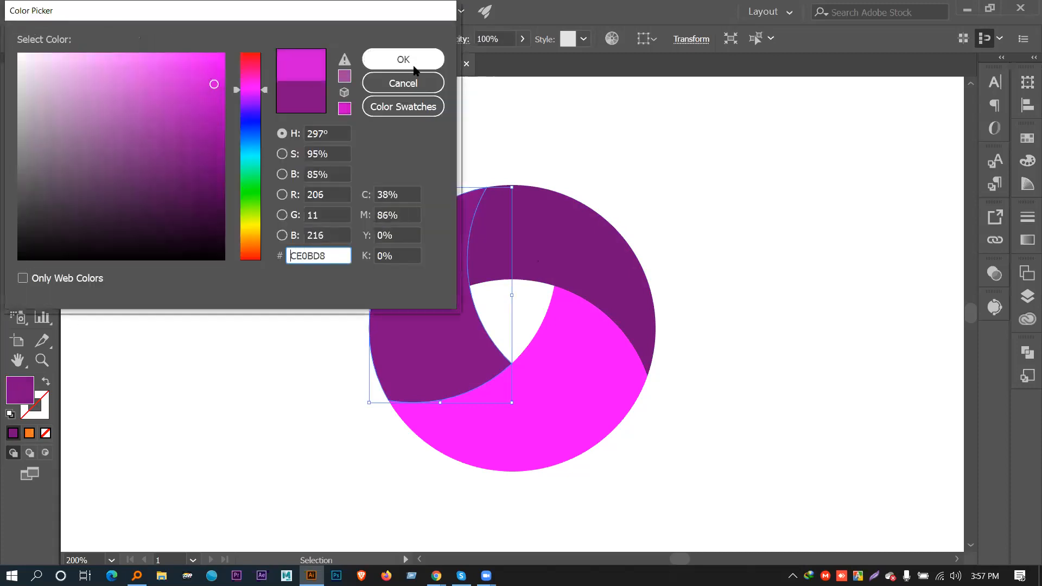
{"action": "left_click", "coordinate": [413, 66]}
{"action": "left_click", "coordinate": [678, 210]}
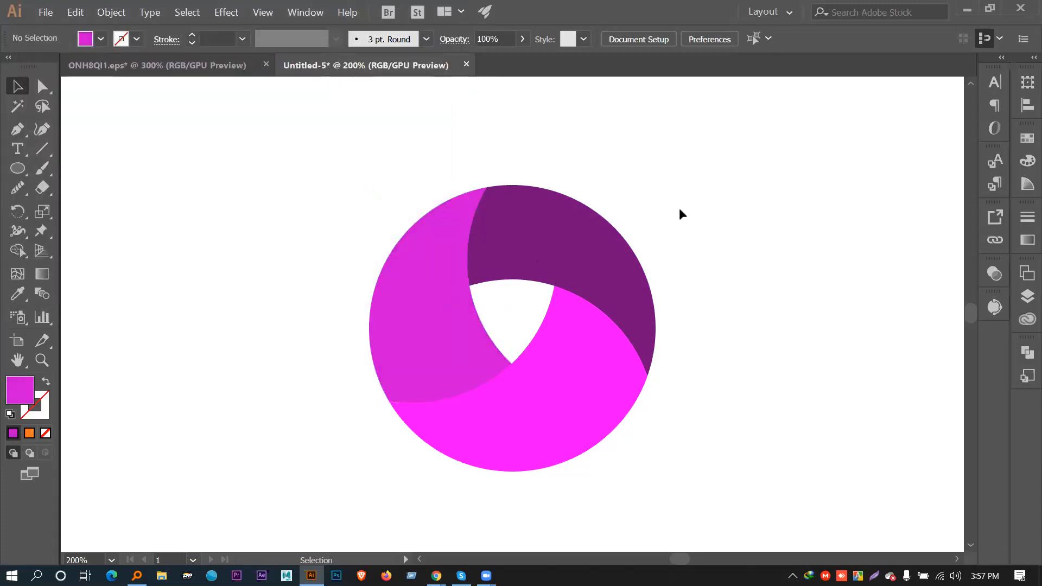
Change the bottom blade's fill to the deep purple #59185B
{"action": "left_click", "coordinate": [490, 470]}
{"action": "double_click", "coordinate": [19, 390]}
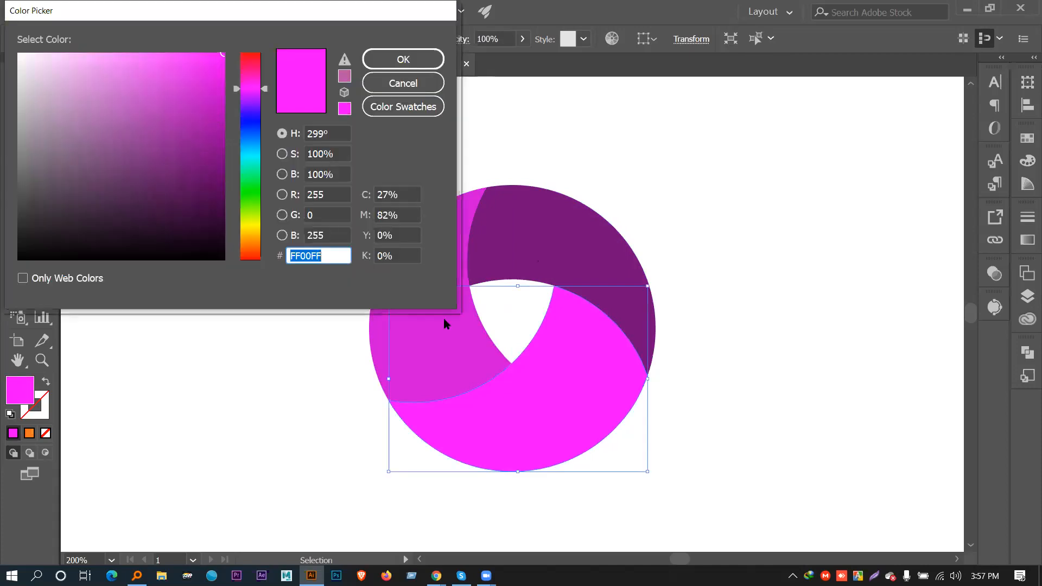
{"action": "mouse_move", "coordinate": [183, 174]}
{"action": "left_mouse_down"}
{"action": "mouse_move", "coordinate": [134, 174]}
{"action": "mouse_move", "coordinate": [170, 185]}
{"action": "left_mouse_up"}
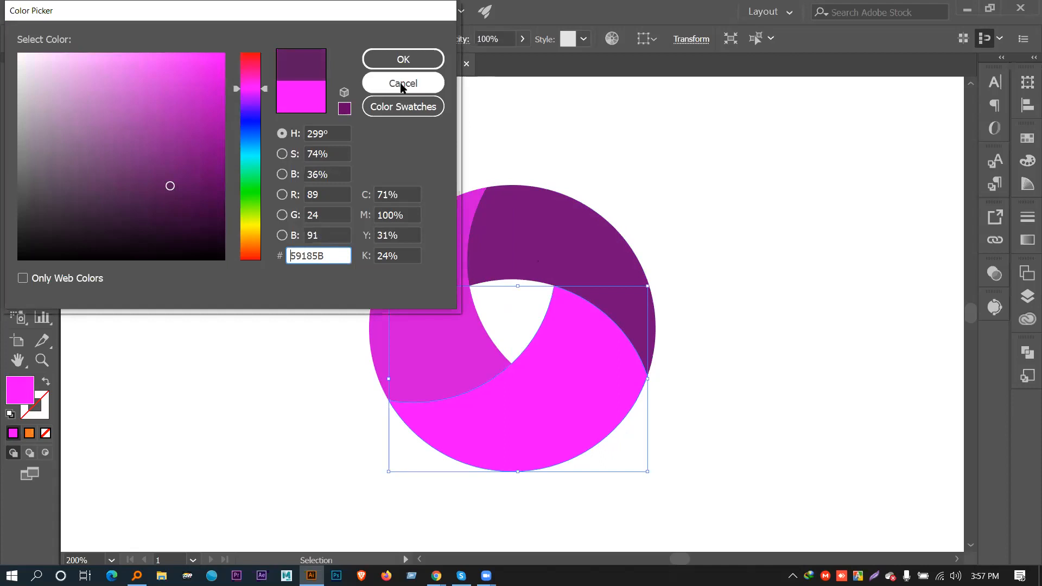
{"action": "key", "text": "Return"}
{"action": "left_click", "coordinate": [209, 309]}
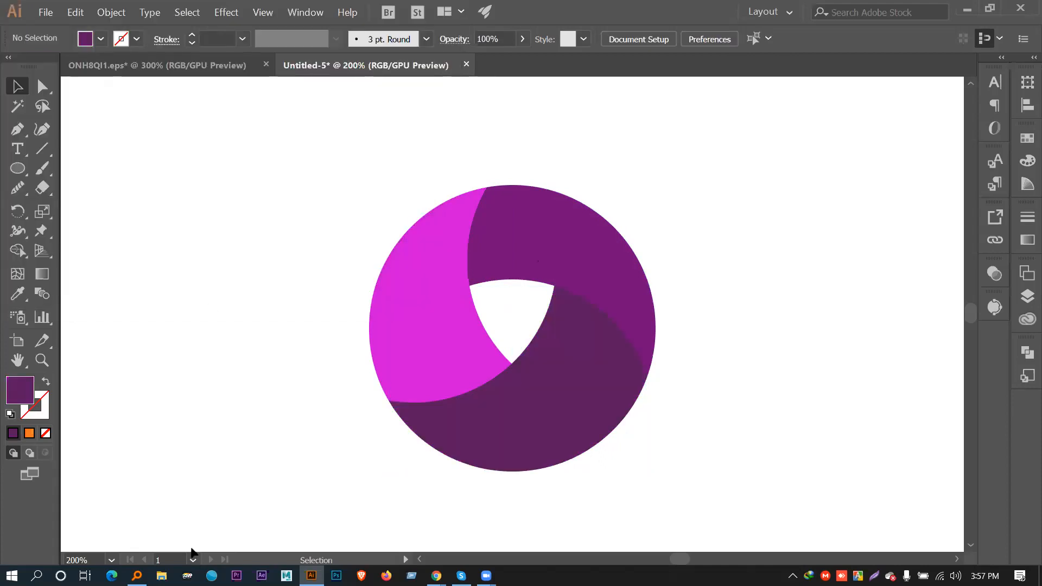
Fill the left blade with the orange linear gradient, running upward at about 84.5° and ending above the ring
{"action": "left_click", "coordinate": [455, 359]}
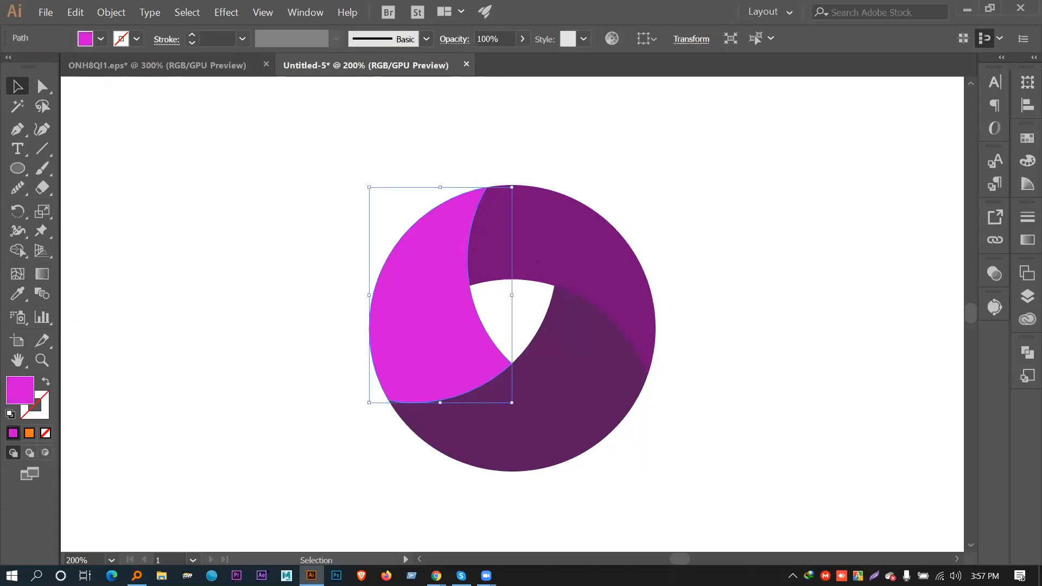
{"action": "left_click", "coordinate": [41, 274]}
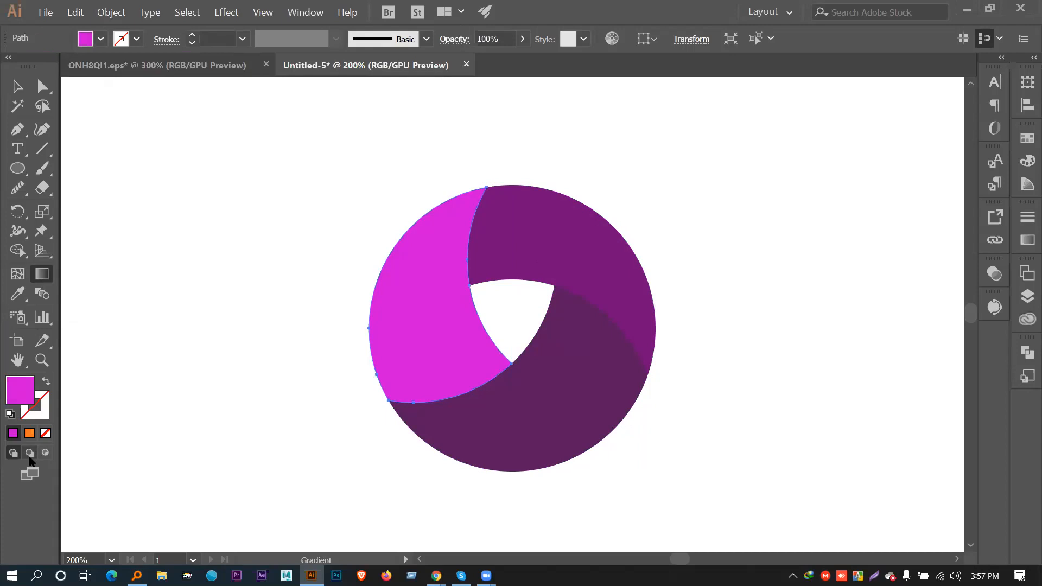
{"action": "left_click", "coordinate": [101, 39]}
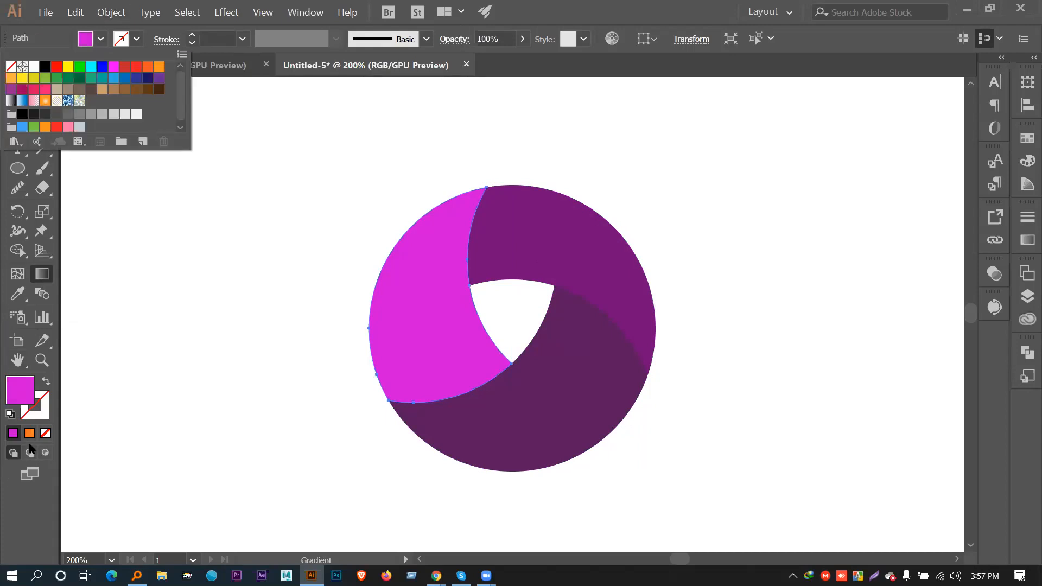
{"action": "left_click", "coordinate": [30, 438]}
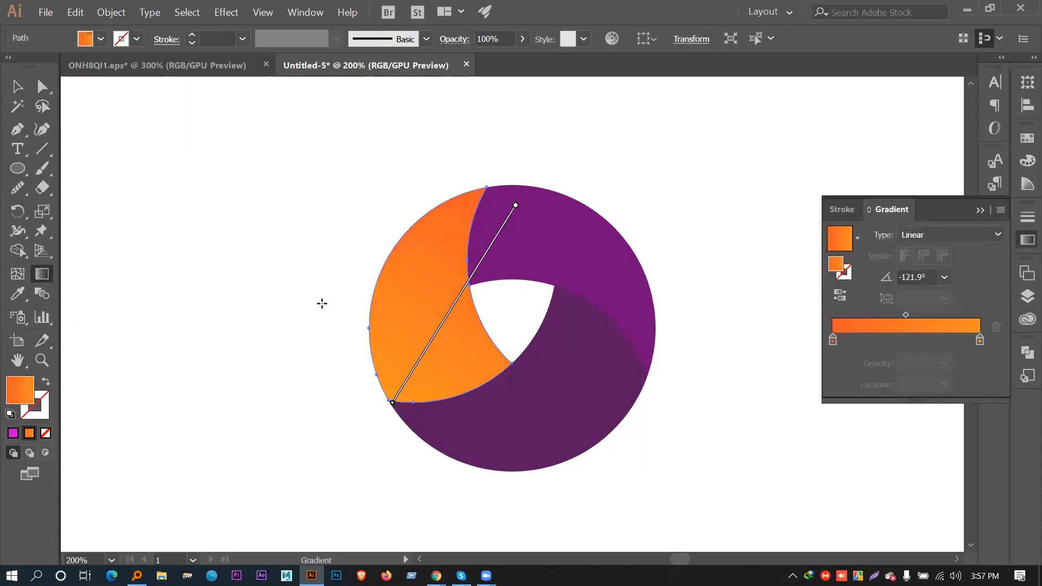
{"action": "mouse_move", "coordinate": [433, 397]}
{"action": "left_mouse_down"}
{"action": "mouse_move", "coordinate": [438, 256]}
{"action": "mouse_move", "coordinate": [465, 116]}
{"action": "left_mouse_up"}
{"action": "mouse_move", "coordinate": [441, 323]}
{"action": "left_mouse_down"}
{"action": "mouse_move", "coordinate": [485, 333]}
{"action": "mouse_move", "coordinate": [382, 319]}
{"action": "left_mouse_up"}
{"action": "left_click", "coordinate": [17, 85]}
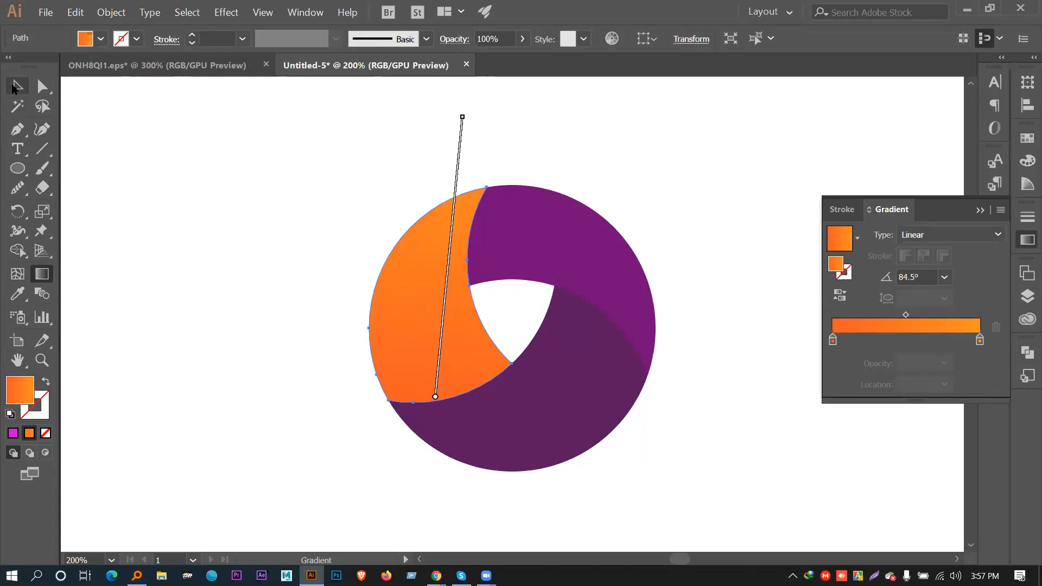
{"action": "left_click", "coordinate": [200, 239]}
Fill the upper-right blade with the orange linear gradient, running down past the ring at about -30.4°
{"action": "left_click", "coordinate": [552, 227]}
{"action": "left_click", "coordinate": [17, 293]}
{"action": "left_click", "coordinate": [30, 433]}
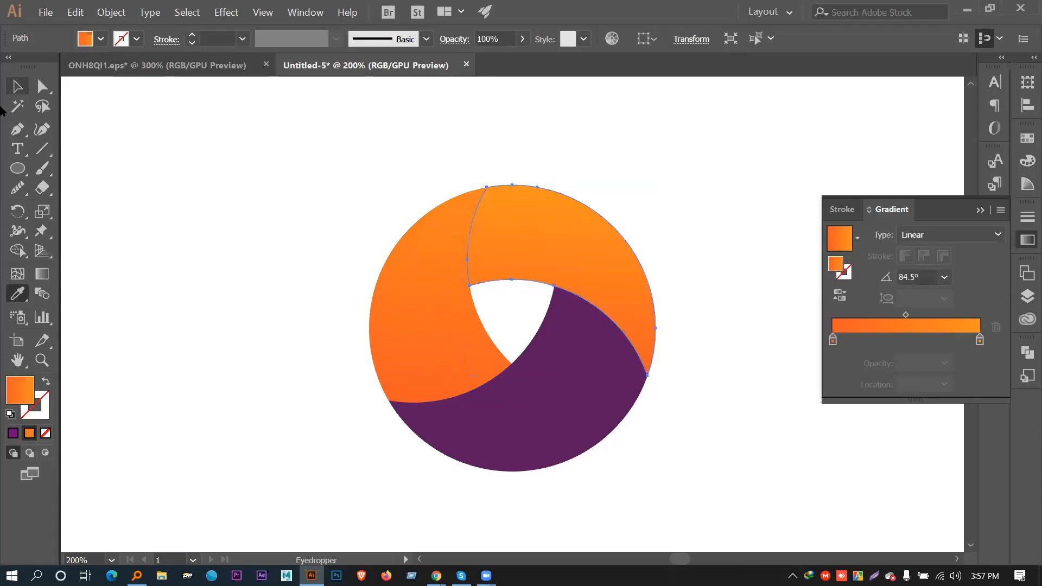
{"action": "left_click", "coordinate": [41, 274]}
{"action": "mouse_move", "coordinate": [479, 219]}
{"action": "left_mouse_down"}
{"action": "mouse_move", "coordinate": [772, 418]}
{"action": "mouse_move", "coordinate": [835, 474]}
{"action": "mouse_move", "coordinate": [917, 475]}
{"action": "left_mouse_up"}
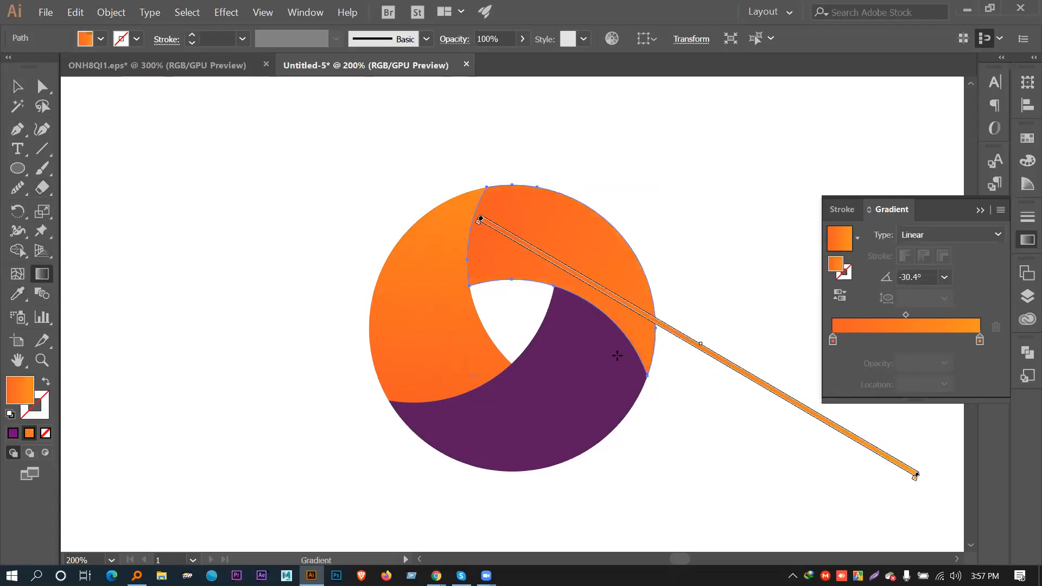
{"action": "key", "text": "v"}
{"action": "left_click", "coordinate": [500, 514]}
Fill the bottom blade with the orange linear gradient at about -136.4°, and put away the gradient settings
{"action": "left_click", "coordinate": [548, 377]}
{"action": "left_click", "coordinate": [30, 433]}
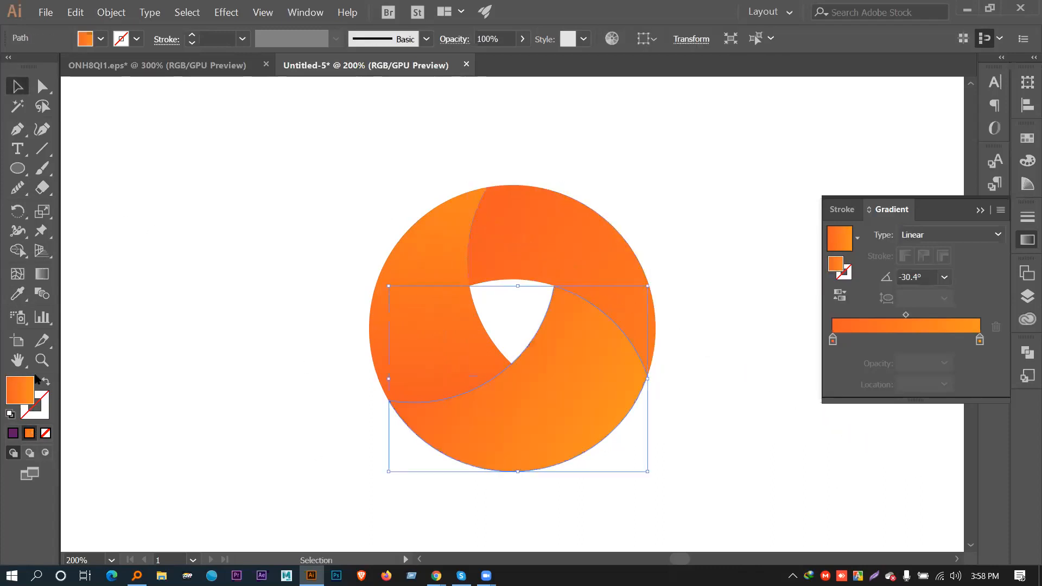
{"action": "left_click", "coordinate": [42, 273]}
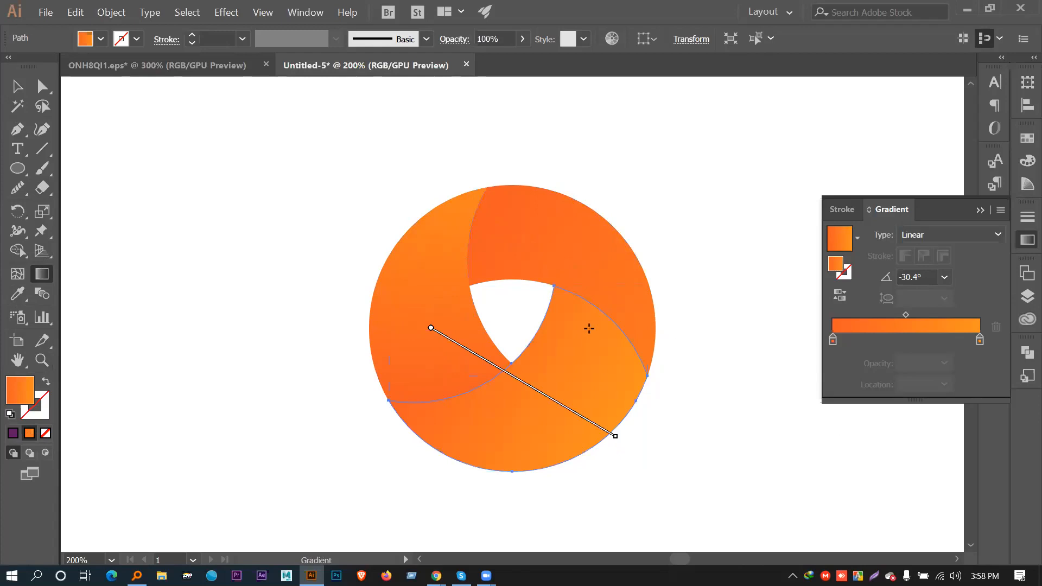
{"action": "left_click_drag", "start_coordinate": [608, 312], "coordinate": [385, 525]}
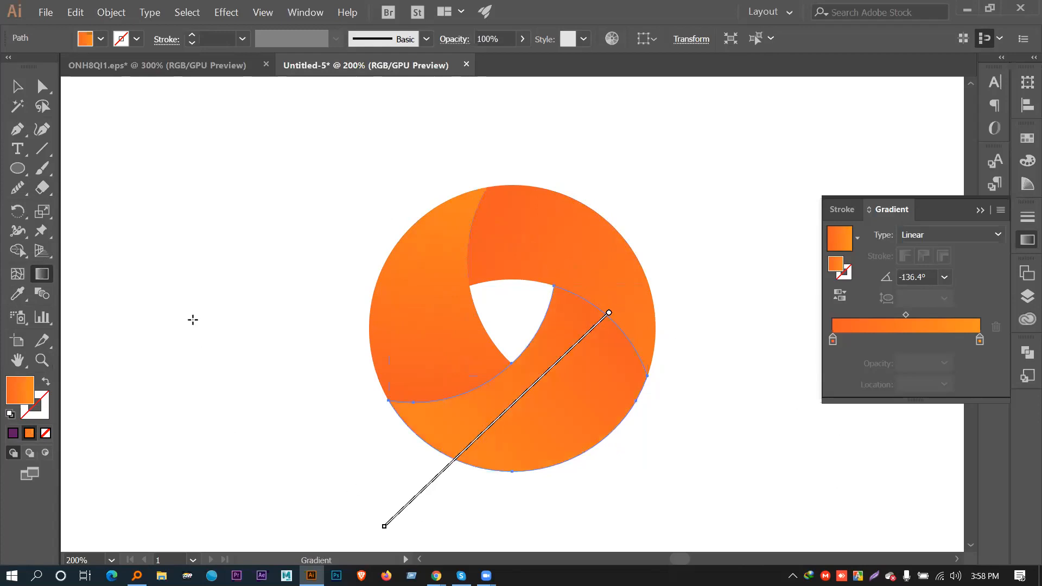
{"action": "left_click", "coordinate": [17, 86]}
{"action": "left_click", "coordinate": [130, 142]}
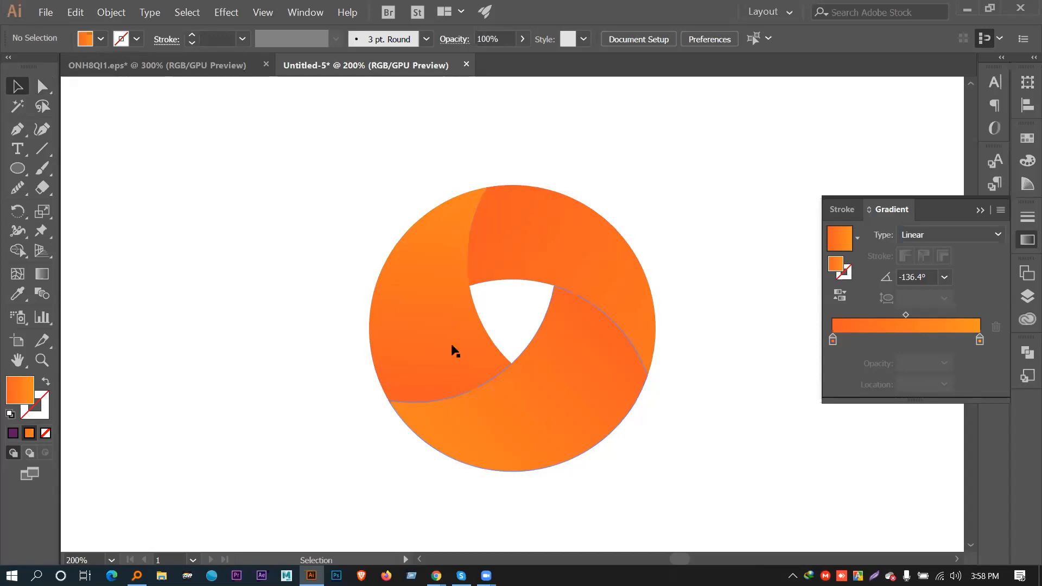
{"action": "scroll", "coordinate": [502, 293], "scroll_direction": "down", "scroll_amount": 2}
{"action": "scroll", "coordinate": [515, 275], "scroll_direction": "up", "scroll_amount": 1}
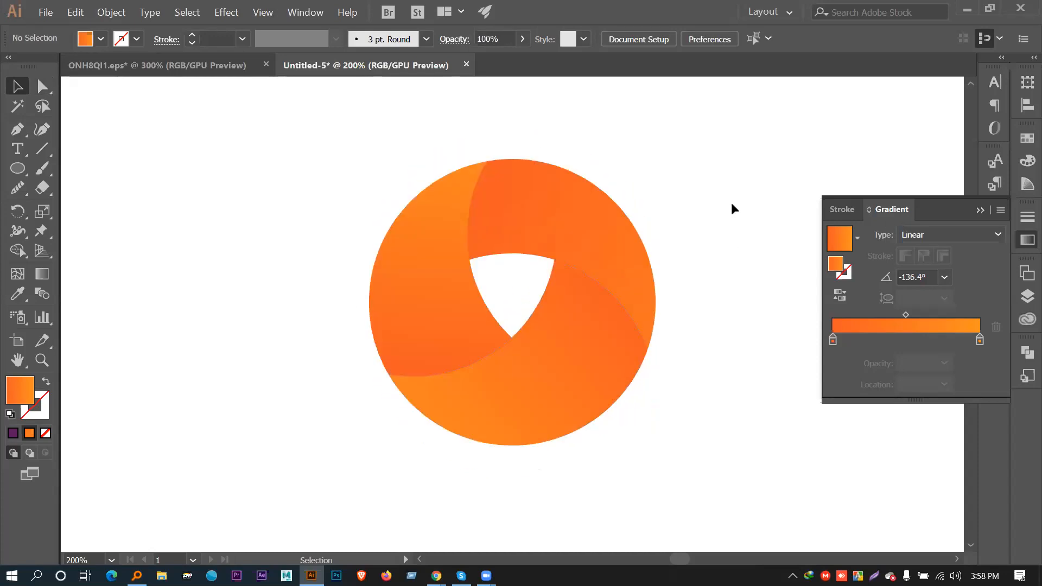
{"action": "left_click", "coordinate": [980, 210]}
Examine the three gradient blades by selecting each in turn, and check the whole ring with nothing selected
{"action": "left_click", "coordinate": [536, 232]}
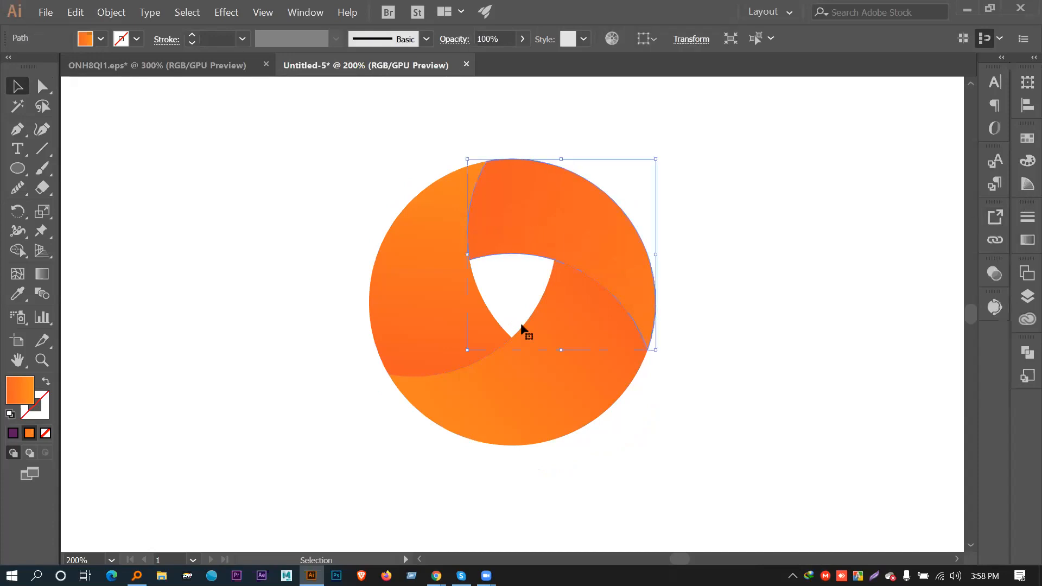
{"action": "left_click", "coordinate": [561, 317]}
{"action": "left_click", "coordinate": [428, 295]}
{"action": "left_click", "coordinate": [556, 194]}
{"action": "left_click", "coordinate": [540, 346]}
{"action": "left_click", "coordinate": [420, 296]}
{"action": "left_click", "coordinate": [534, 208]}
{"action": "left_click", "coordinate": [543, 314]}
{"action": "left_click", "coordinate": [586, 222]}
{"action": "left_click", "coordinate": [573, 329]}
{"action": "left_click", "coordinate": [802, 279]}
{"action": "scroll", "coordinate": [601, 240], "scroll_direction": "down", "scroll_amount": 2}
{"action": "scroll", "coordinate": [602, 241], "scroll_direction": "up", "scroll_amount": 1}
{"action": "scroll", "coordinate": [607, 255], "scroll_direction": "down", "scroll_amount": 2}
{"action": "scroll", "coordinate": [610, 304], "scroll_direction": "up", "scroll_amount": 2}
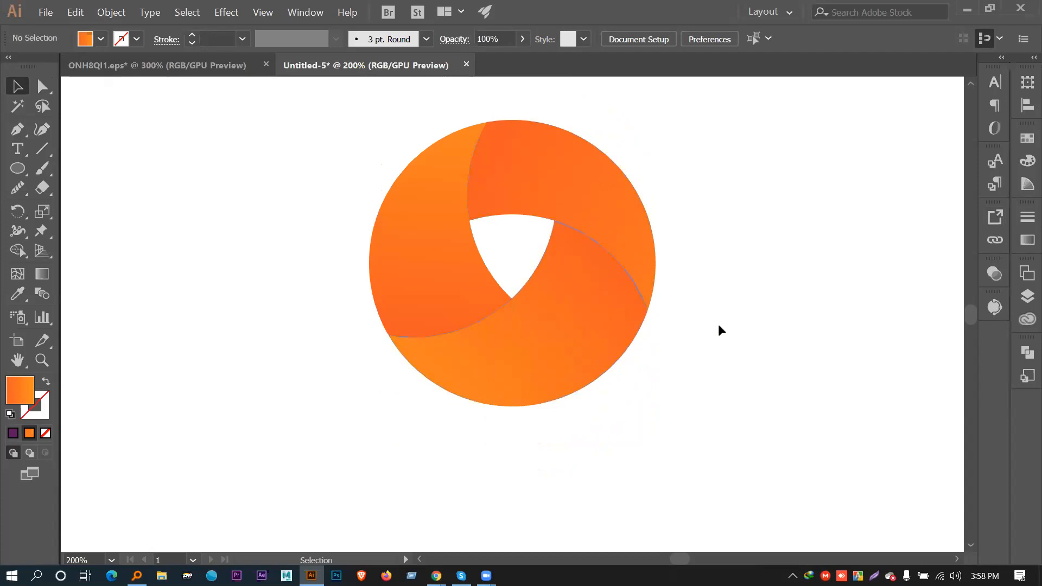
{"action": "scroll", "coordinate": [721, 342], "scroll_direction": "up", "scroll_amount": 3}
{"action": "scroll", "coordinate": [454, 353], "scroll_direction": "down", "scroll_amount": 2}
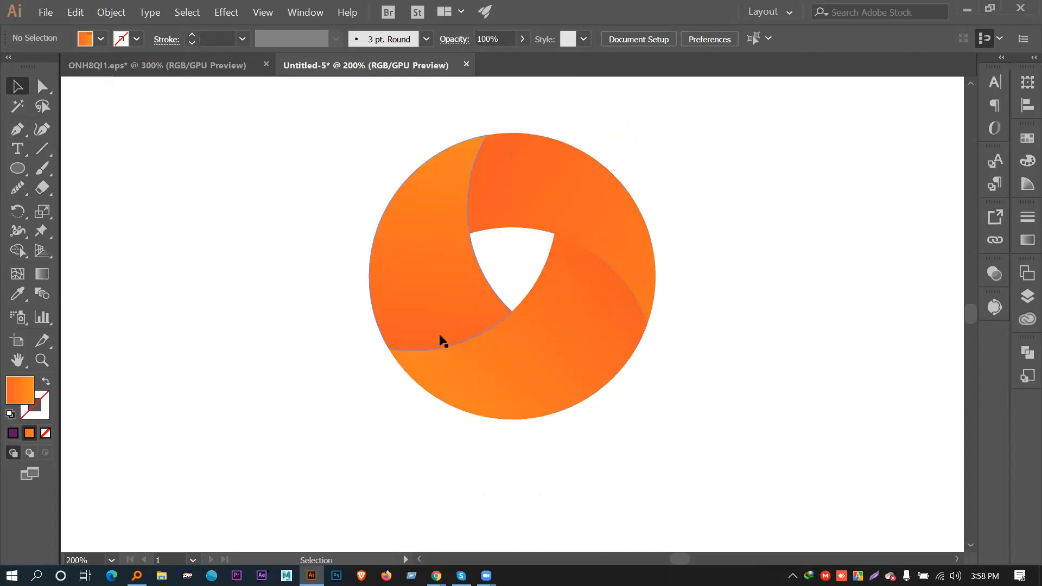
Select the three orange blades together and check their stroke colour
{"action": "left_click", "coordinate": [482, 271]}
{"action": "left_click", "coordinate": [520, 272]}
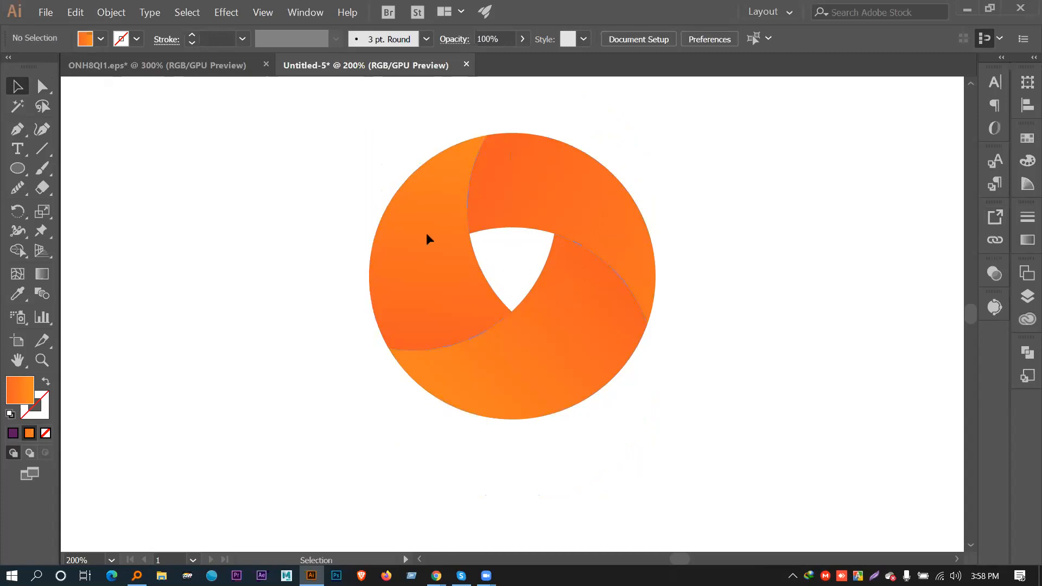
{"action": "left_click_drag", "start_coordinate": [303, 138], "coordinate": [851, 506]}
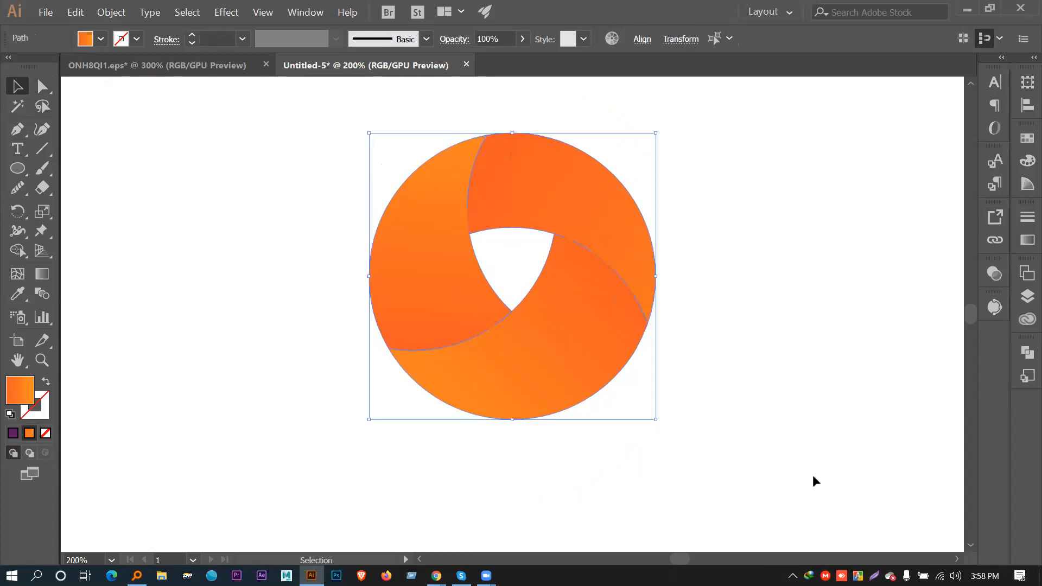
{"action": "left_click", "coordinate": [137, 39]}
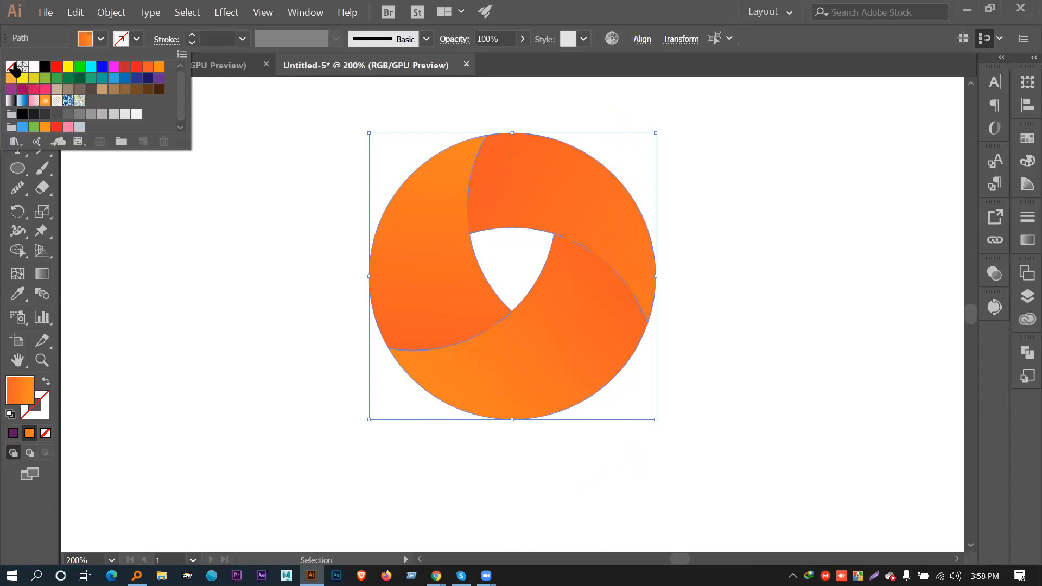
{"action": "left_click", "coordinate": [243, 364]}
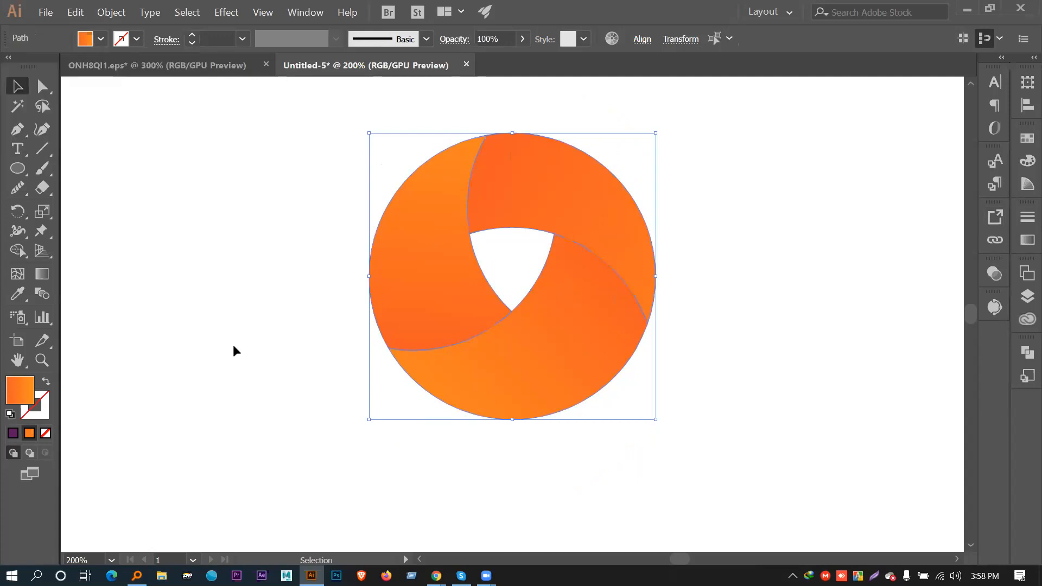
{"action": "left_click", "coordinate": [756, 254]}
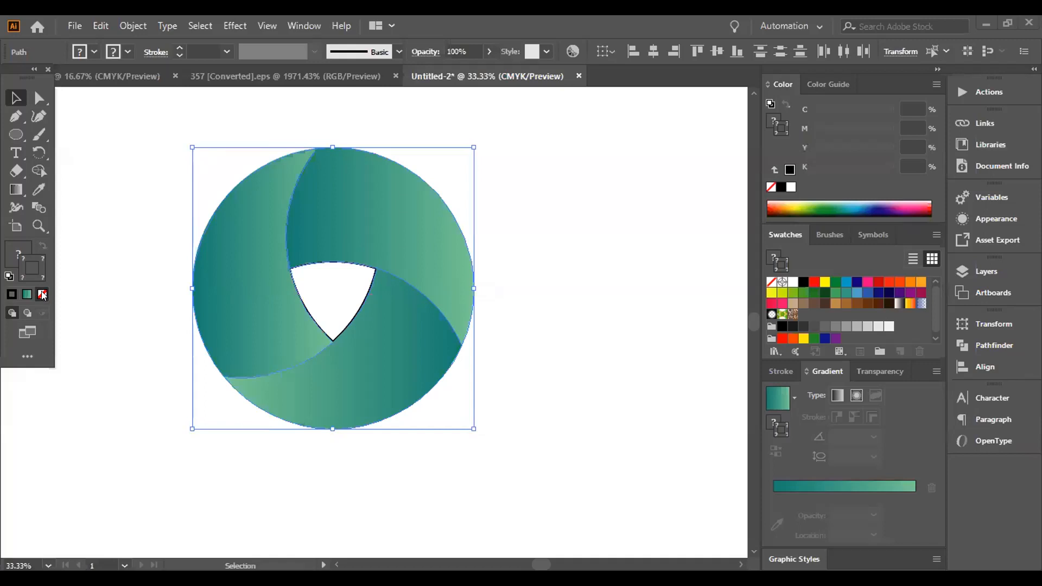
Select the whole green gradient ring and set its stroke to None, clearing the outline around the triangular opening
{"action": "left_click", "coordinate": [20, 254]}
{"action": "left_click", "coordinate": [781, 134]}
{"action": "left_click", "coordinate": [347, 290]}
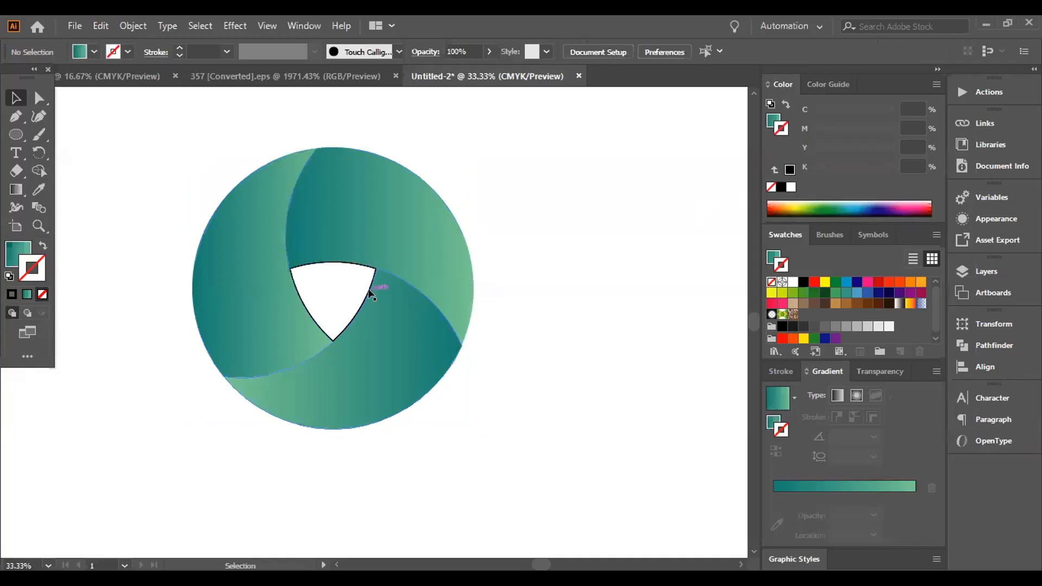
{"action": "left_click", "coordinate": [368, 293]}
{"action": "left_click", "coordinate": [534, 244]}
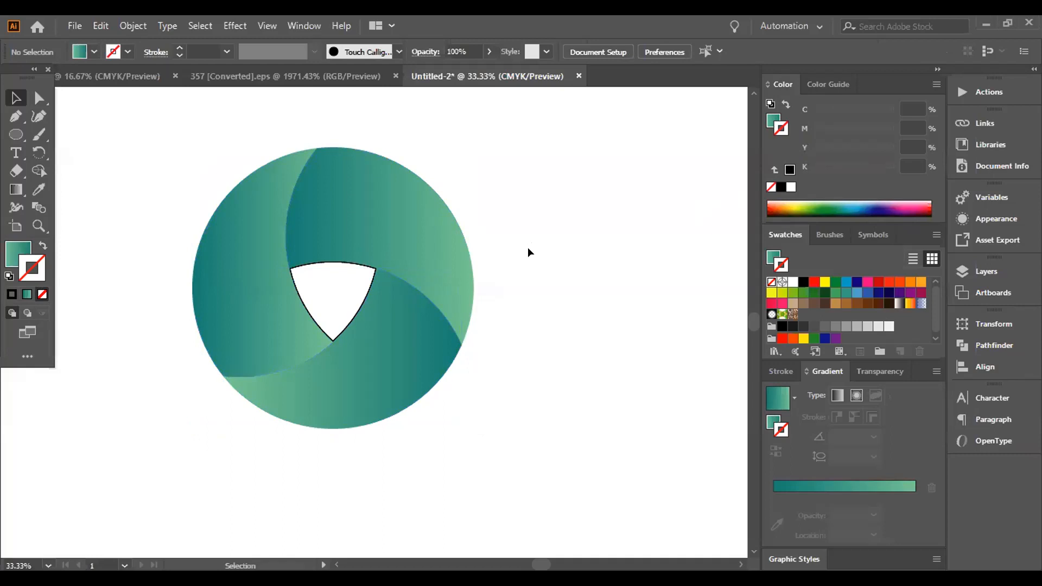
{"action": "left_click_drag", "start_coordinate": [169, 157], "coordinate": [529, 423]}
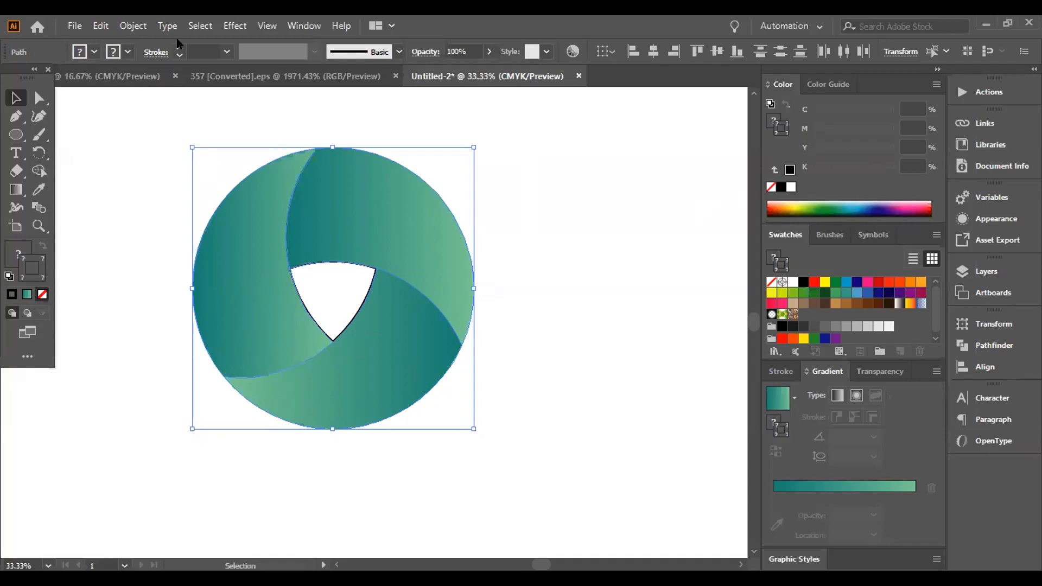
{"action": "left_click", "coordinate": [126, 53]}
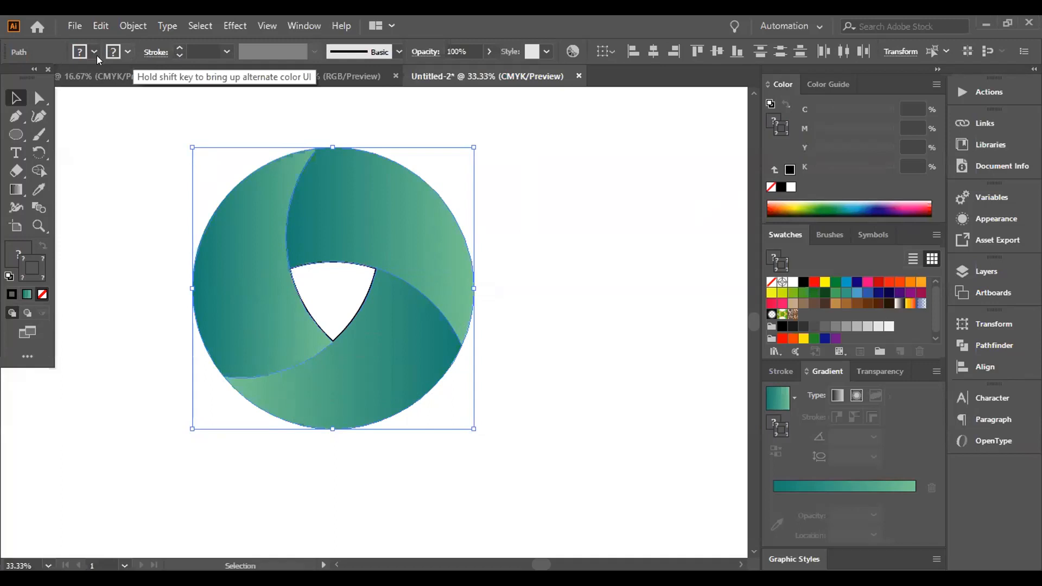
{"action": "left_click", "coordinate": [10, 77]}
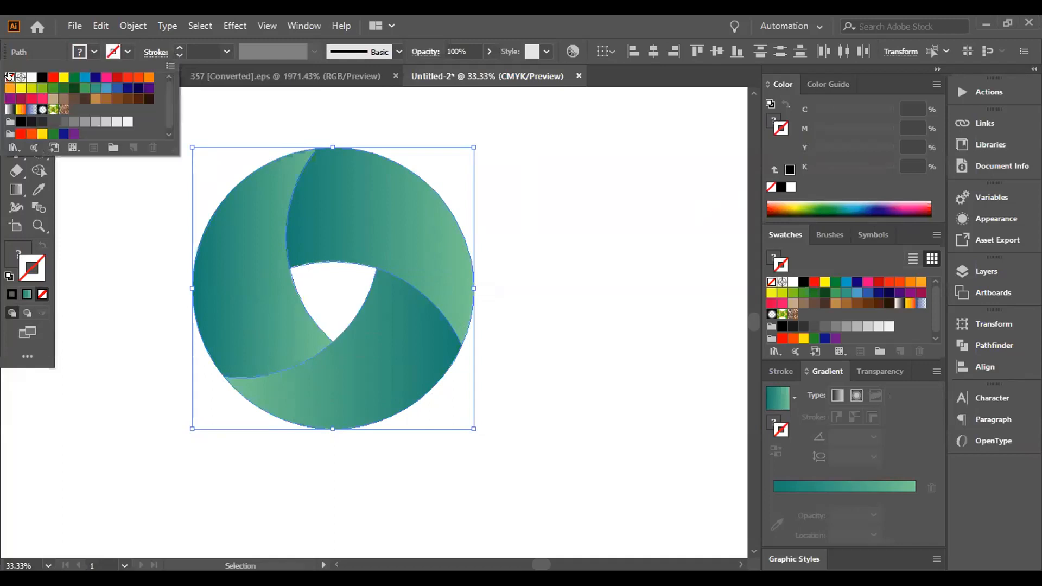
{"action": "left_click", "coordinate": [128, 266]}
{"action": "left_click", "coordinate": [613, 249]}
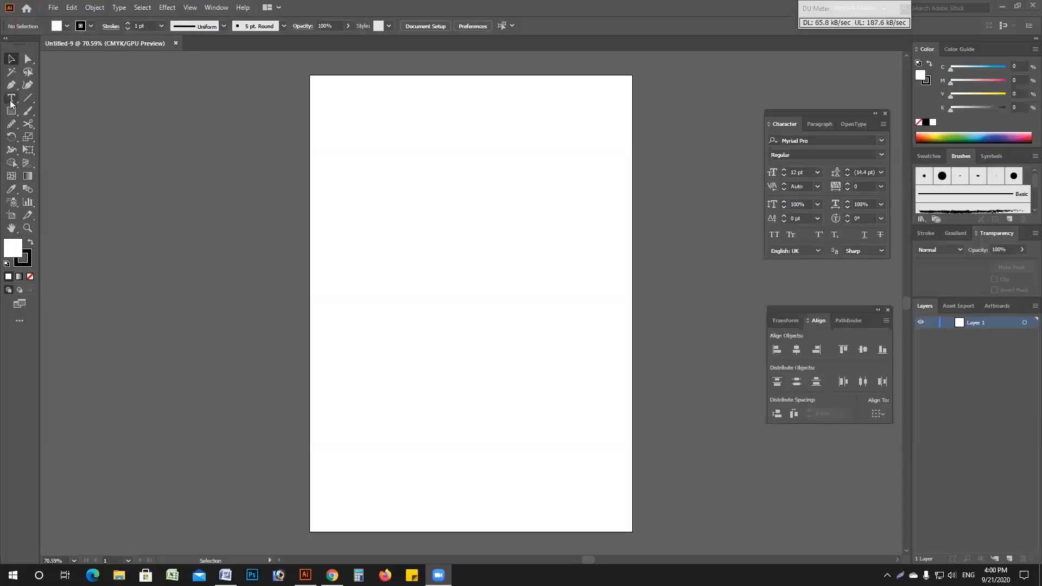
Place a single first name as point text in the upper middle of the blank artboard
{"action": "left_click", "coordinate": [11, 99]}
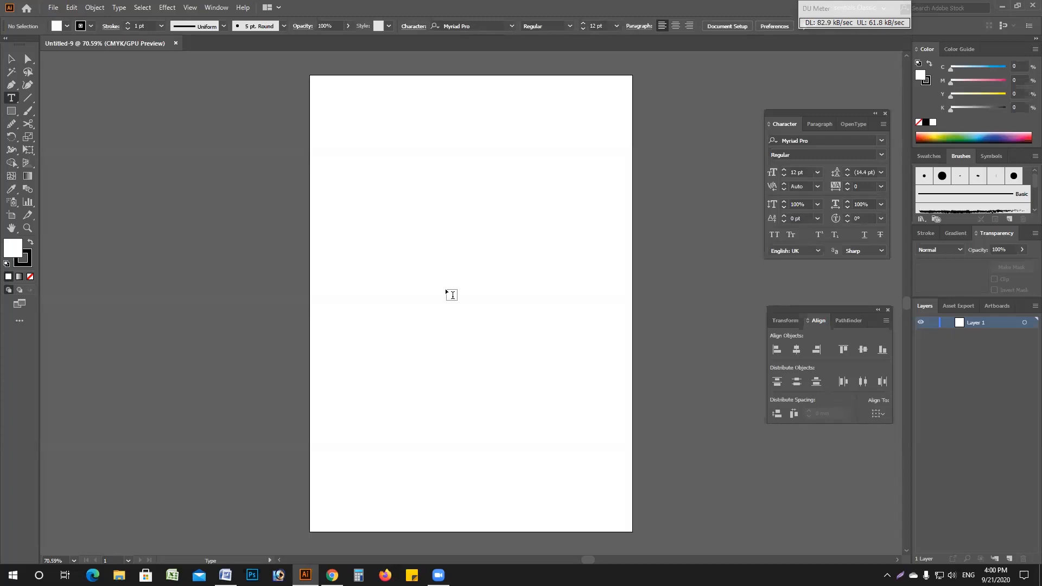
{"action": "left_click", "coordinate": [430, 269]}
{"action": "type", "text": "ঠবনজপ"}
{"action": "key", "text": "Escape"}
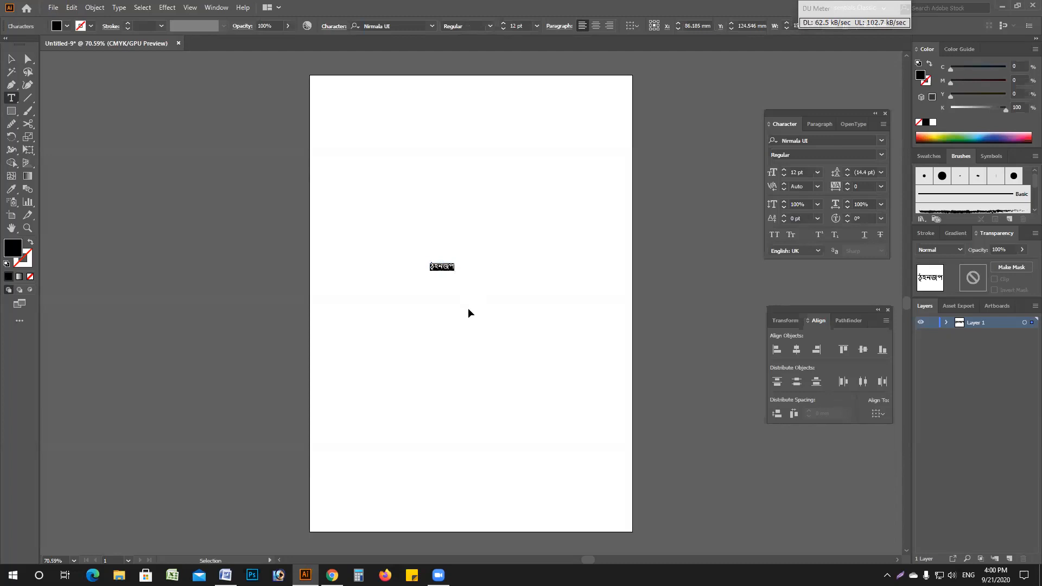
{"action": "type", "text": "Taibur"}
{"action": "key", "text": "Escape"}
Enlarge the name text to about 100.6 mm wide and convert it to outlines
{"action": "left_click_drag", "start_coordinate": [447, 274], "coordinate": [504, 430]}
{"action": "key", "text": "ctrl+shift+o"}
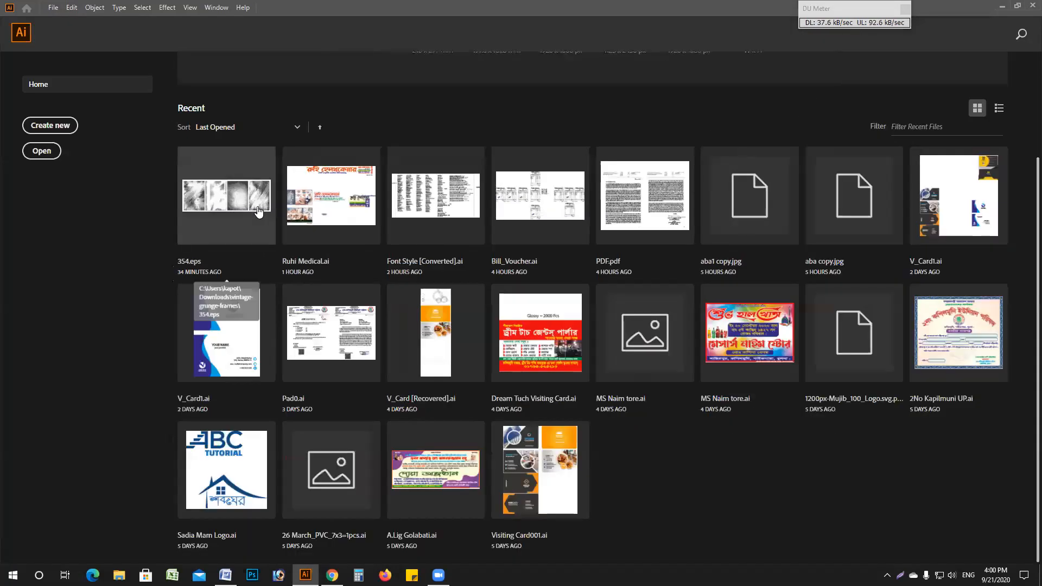
Open the recent file 354.eps, copy its third grunge texture, and return to the lettering document
{"action": "left_click", "coordinate": [258, 213]}
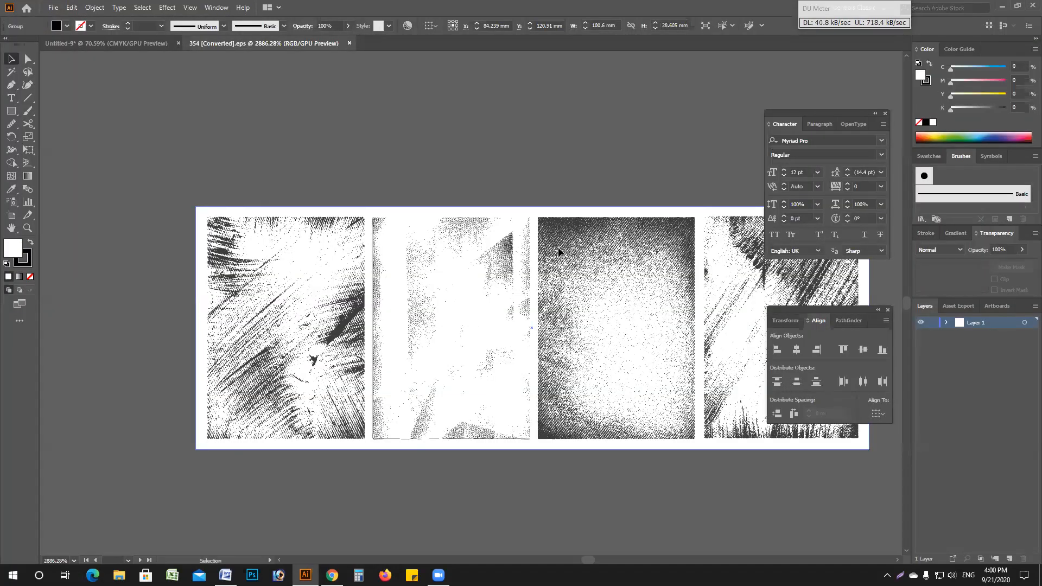
{"action": "key", "text": "ctrl+a"}
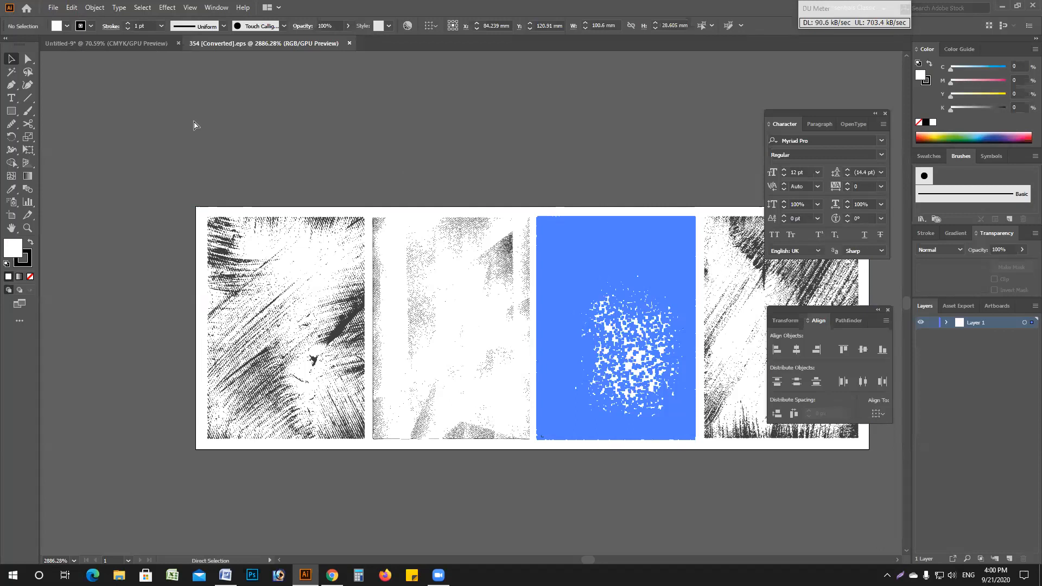
{"action": "key", "text": "ctrl+Tab"}
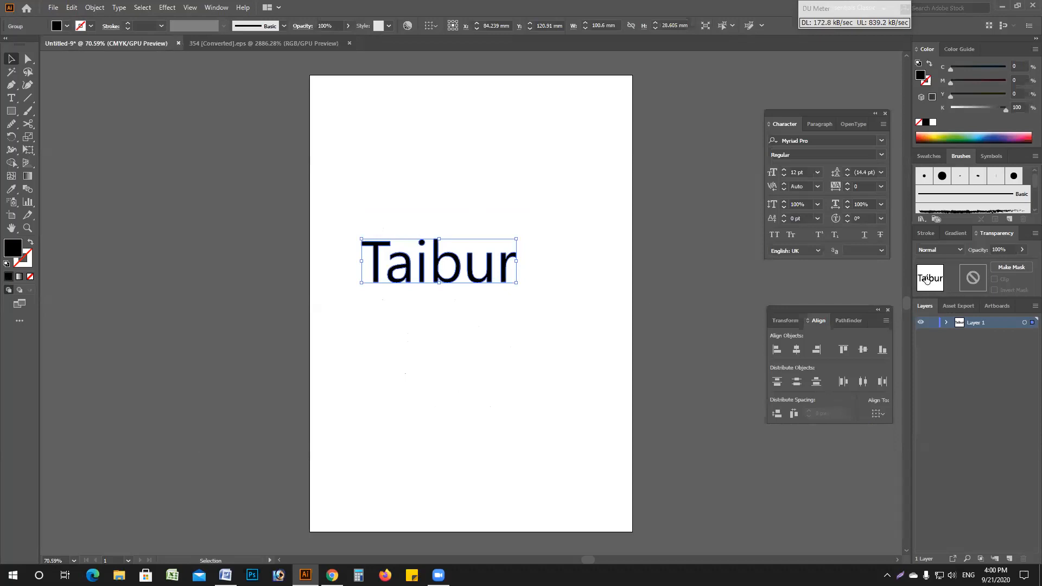
Create an opacity mask on the outlined lettering with Clip turned off
{"action": "left_click", "coordinate": [973, 279]}
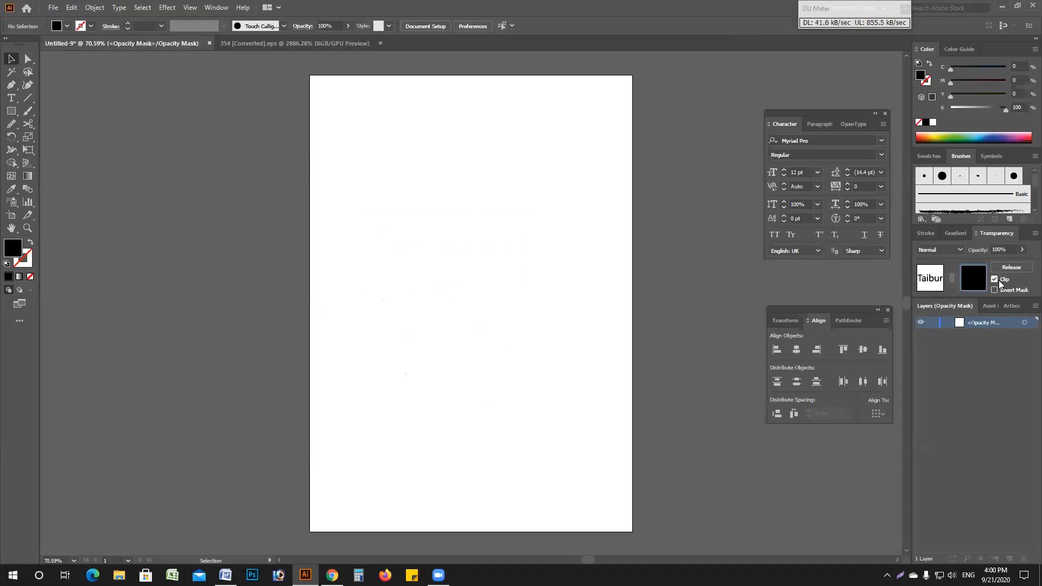
{"action": "left_click", "coordinate": [994, 279]}
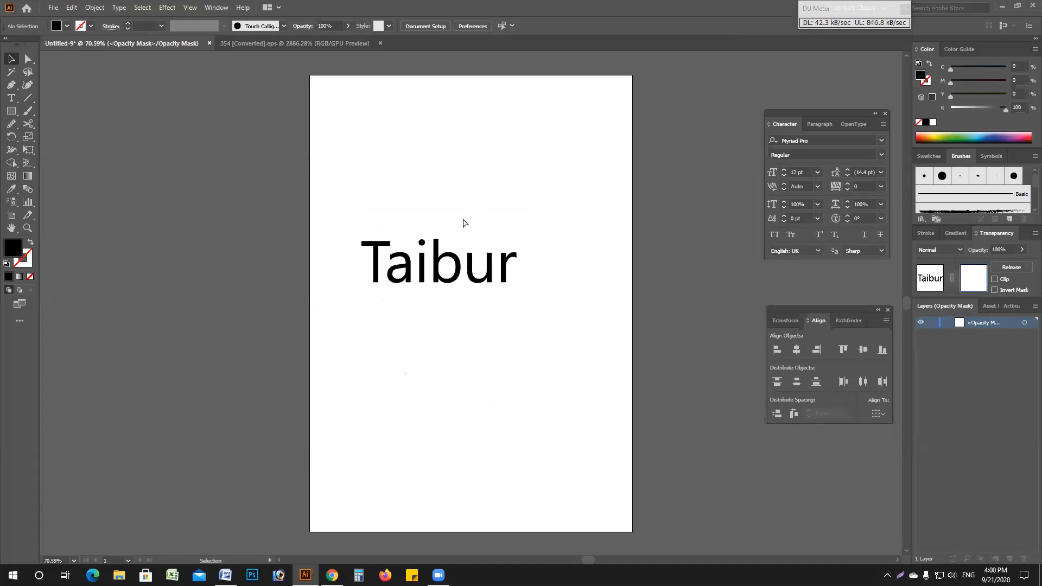
{"action": "key", "text": "ctrl+a"}
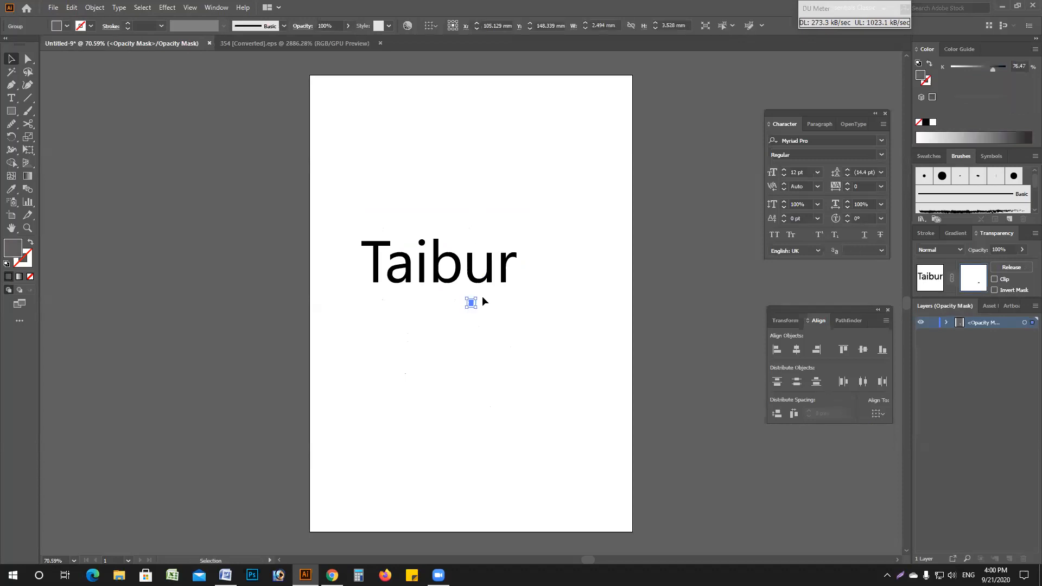
{"action": "left_click", "coordinate": [491, 283]}
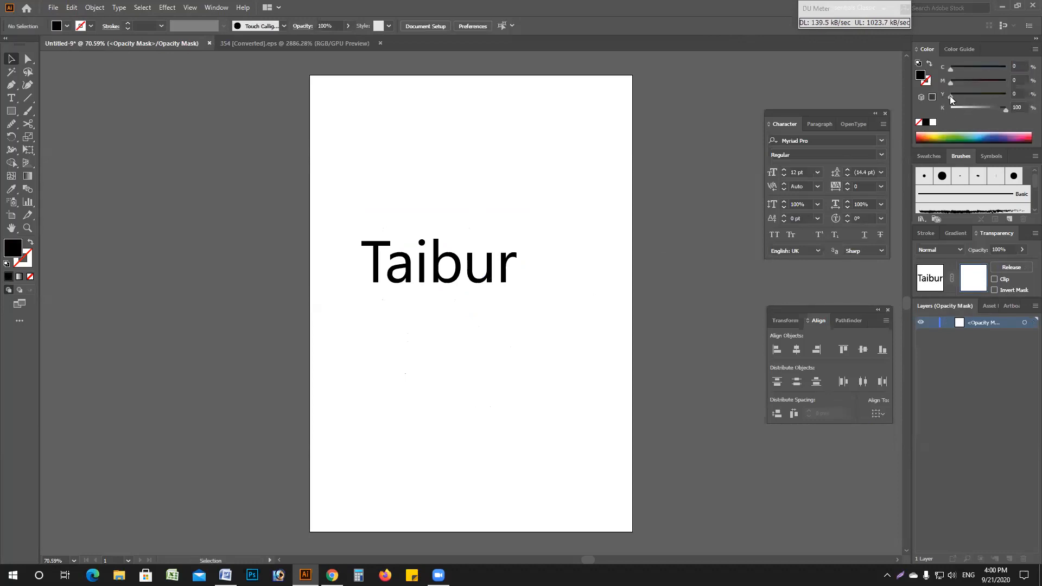
{"action": "mouse_move", "coordinate": [1004, 113]}
{"action": "left_mouse_down"}
{"action": "mouse_move", "coordinate": [949, 108]}
{"action": "mouse_move", "coordinate": [1007, 94]}
{"action": "left_mouse_up"}
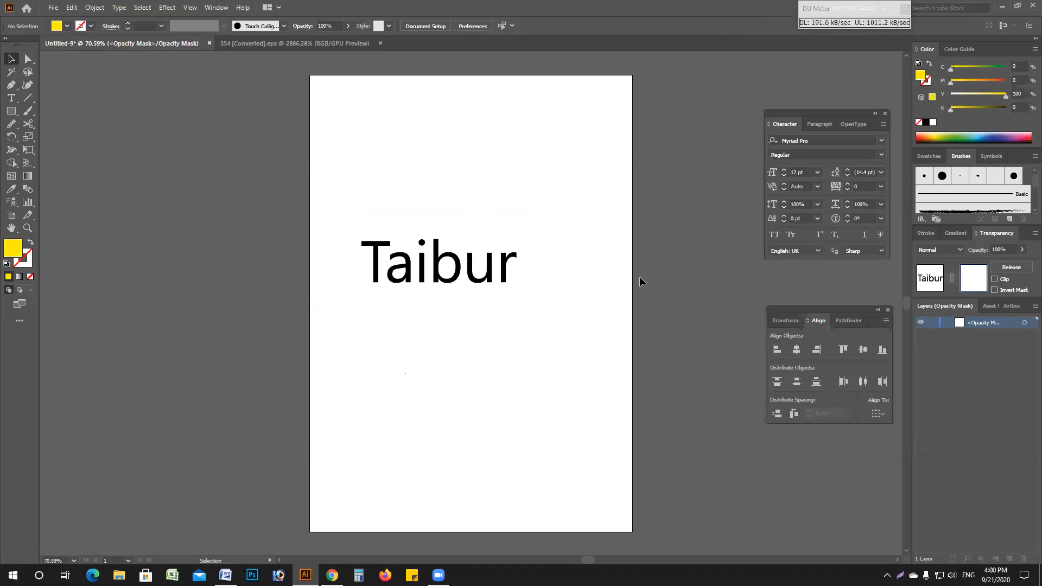
Return to the artwork from mask editing and fill the lettering with red, M 100 and Y 100 with no black
{"action": "left_click", "coordinate": [928, 280]}
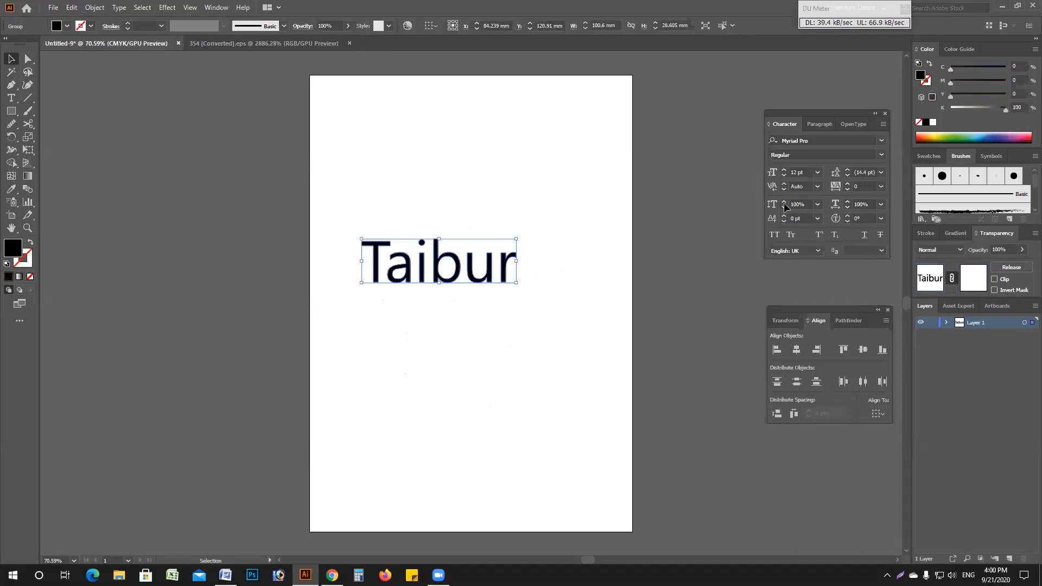
{"action": "left_click_drag", "start_coordinate": [1006, 111], "coordinate": [1006, 82]}
{"action": "key", "text": "a"}
{"action": "key", "text": "v"}
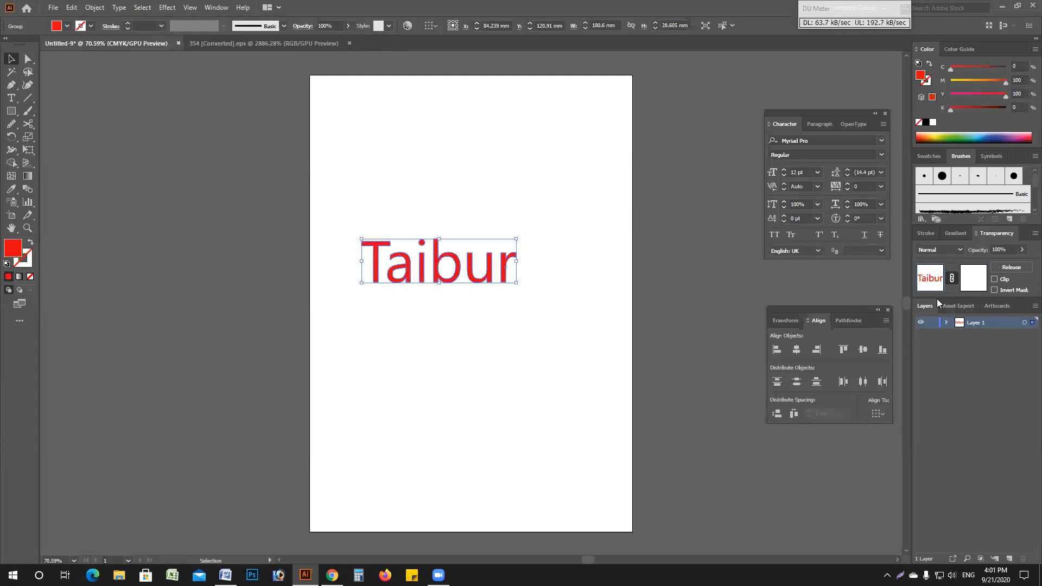
Paste the grunge texture into the lettering's opacity mask and stretch it over the whole word, about 113.29 by 50.35 mm
{"action": "left_click", "coordinate": [973, 282]}
{"action": "key", "text": "a"}
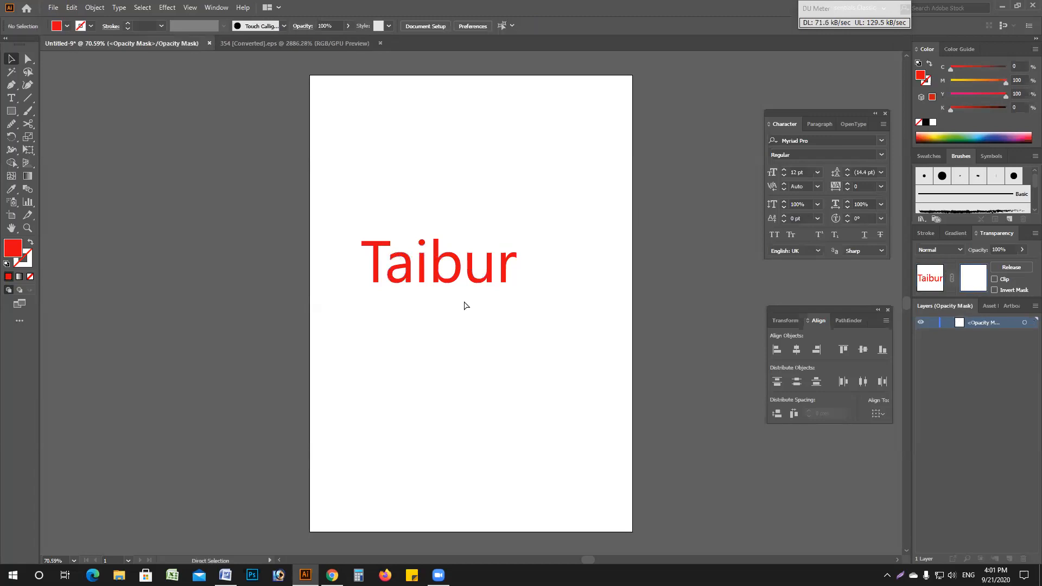
{"action": "key", "text": "ctrl+v"}
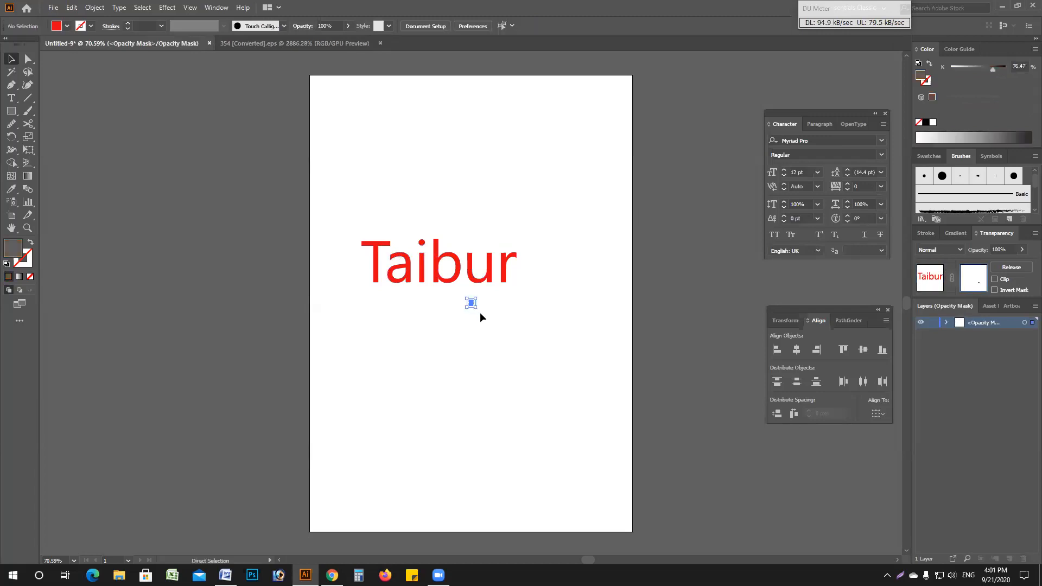
{"action": "left_click_drag", "start_coordinate": [476, 307], "coordinate": [539, 371]}
{"action": "left_click_drag", "start_coordinate": [453, 237], "coordinate": [530, 301]}
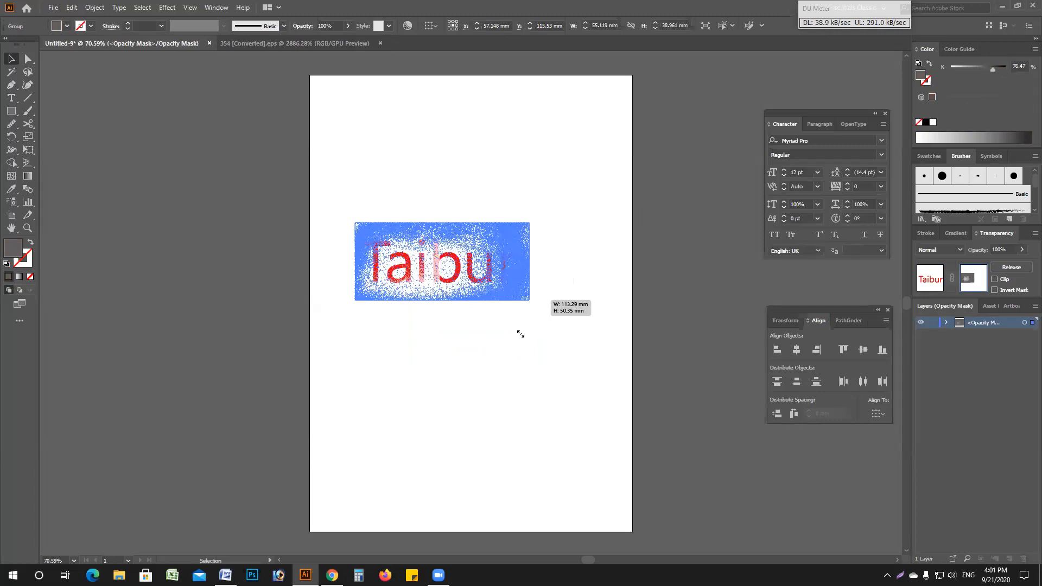
{"action": "left_click", "coordinate": [521, 336]}
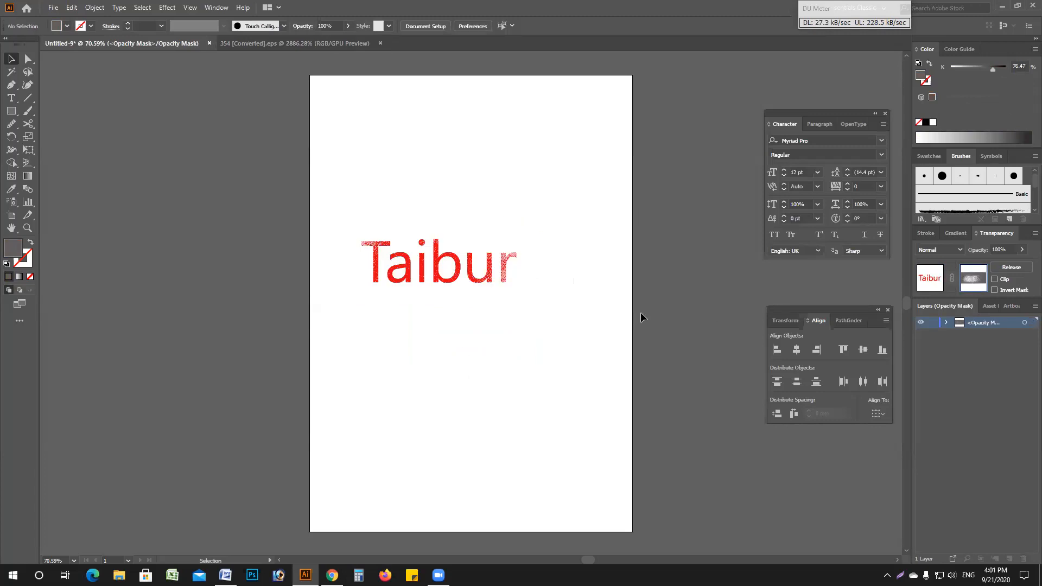
Leave mask editing and examine the worn texture on the red letters at up to 400% zoom
{"action": "key", "text": "ctrl+equal"}
{"action": "key", "text": "ctrl+equal"}
{"action": "key", "text": "ctrl+equal"}
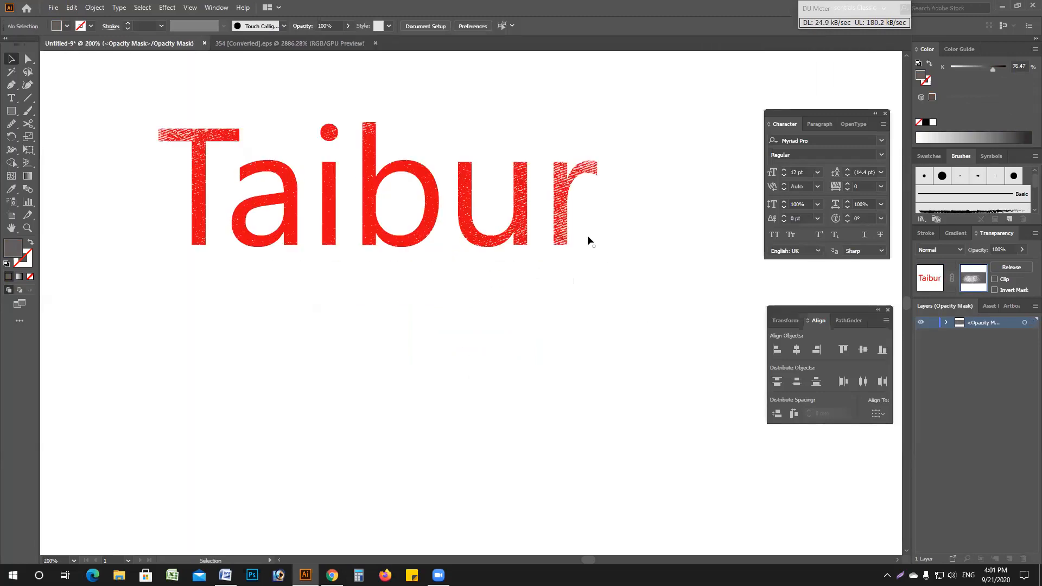
{"action": "left_click", "coordinate": [573, 209]}
{"action": "left_click", "coordinate": [928, 279]}
{"action": "left_click", "coordinate": [545, 273]}
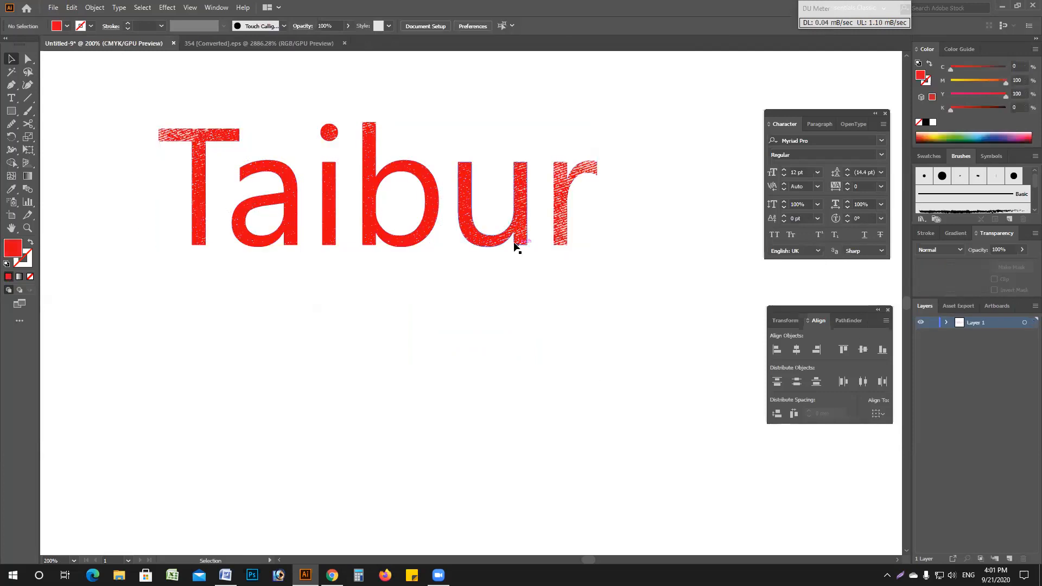
{"action": "key", "text": "ctrl+equal"}
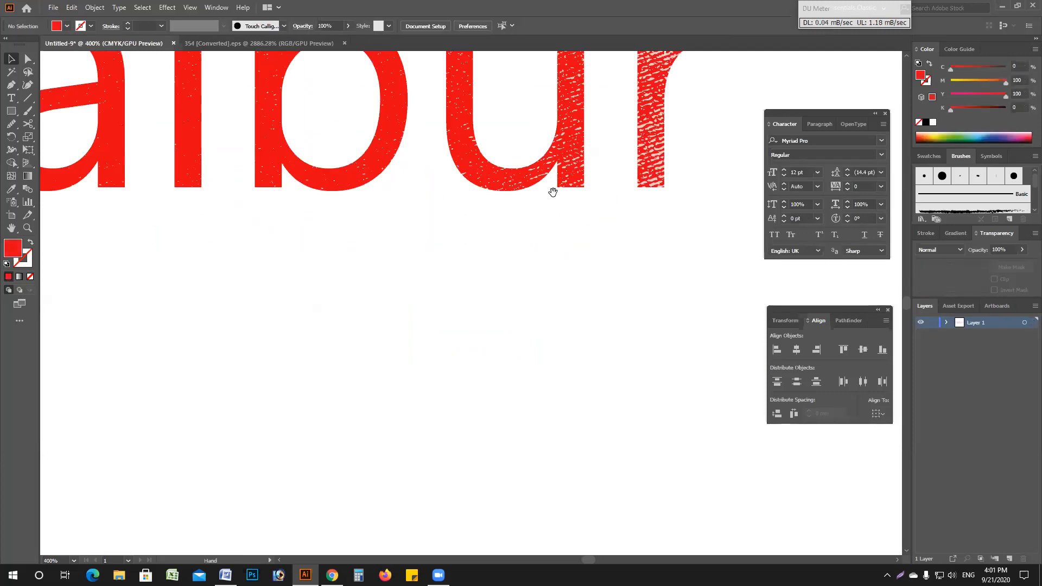
{"action": "left_click_drag", "start_coordinate": [452, 388], "coordinate": [445, 404]}
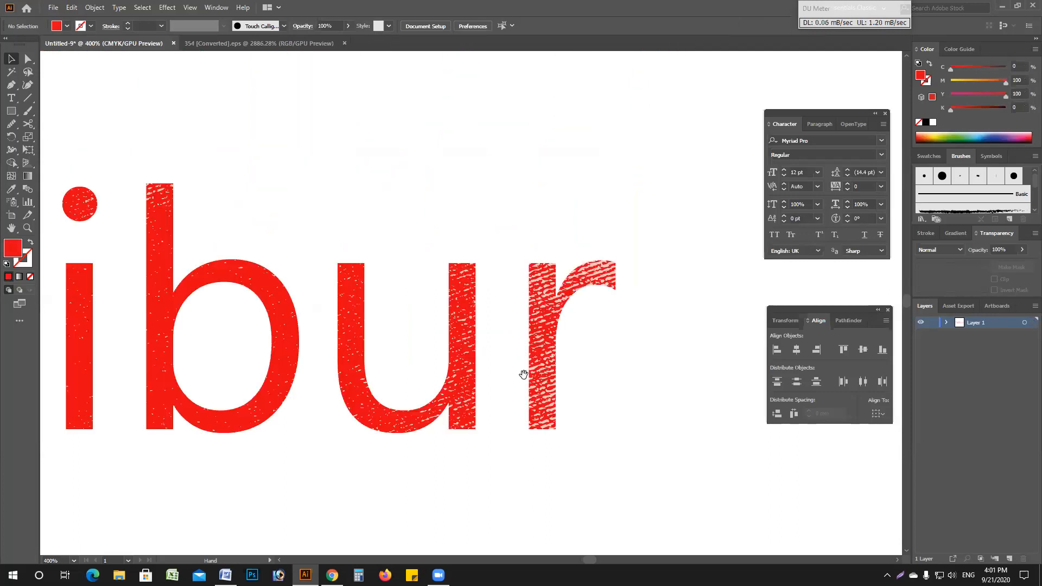
{"action": "left_click", "coordinate": [555, 332]}
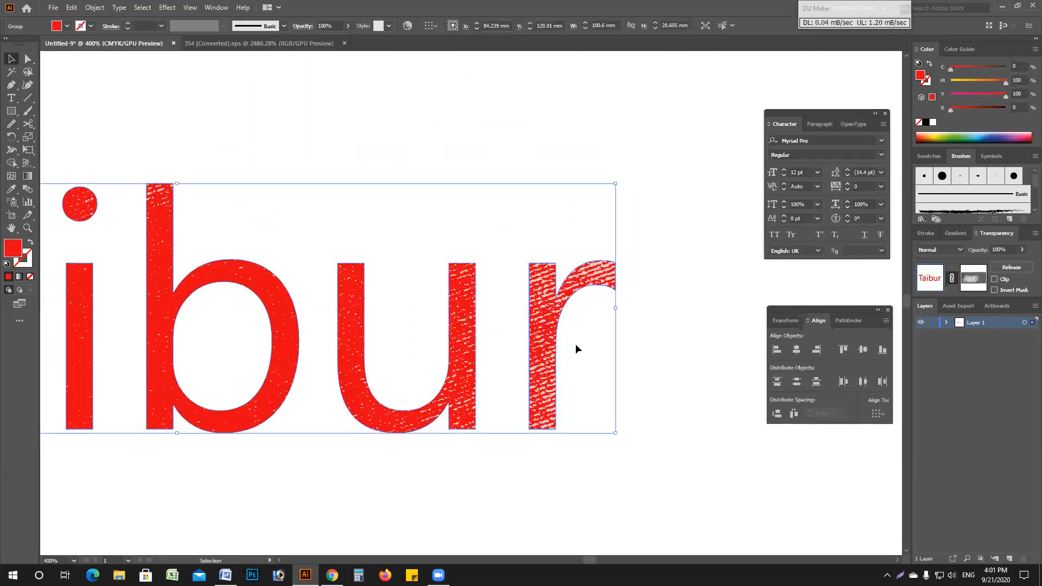
Inspect the texture inside the lettering's opacity mask and compare it with the original in 354 [Converted].eps
{"action": "left_click", "coordinate": [973, 277]}
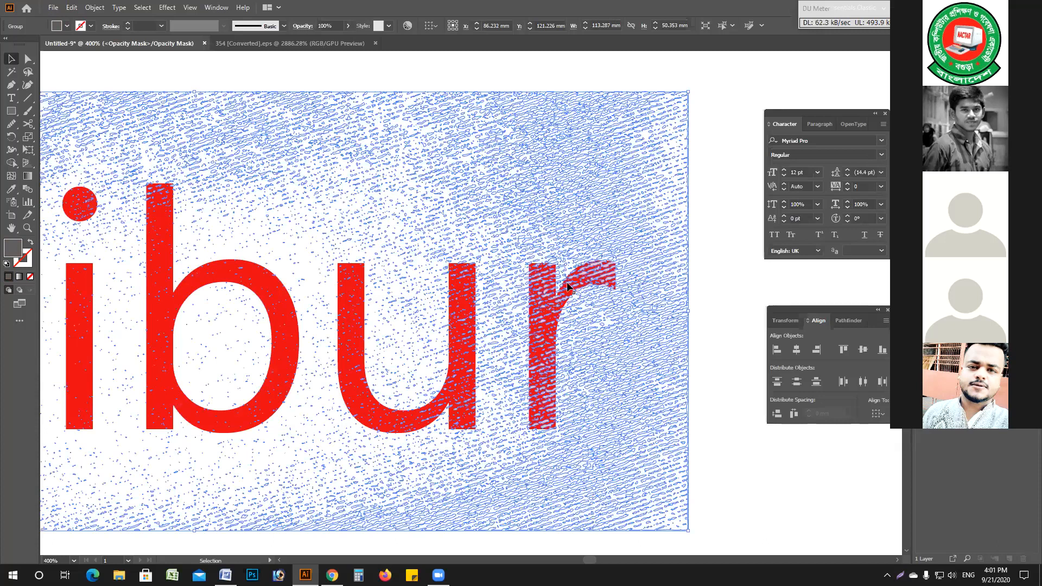
{"action": "key", "text": "ctrl+Tab"}
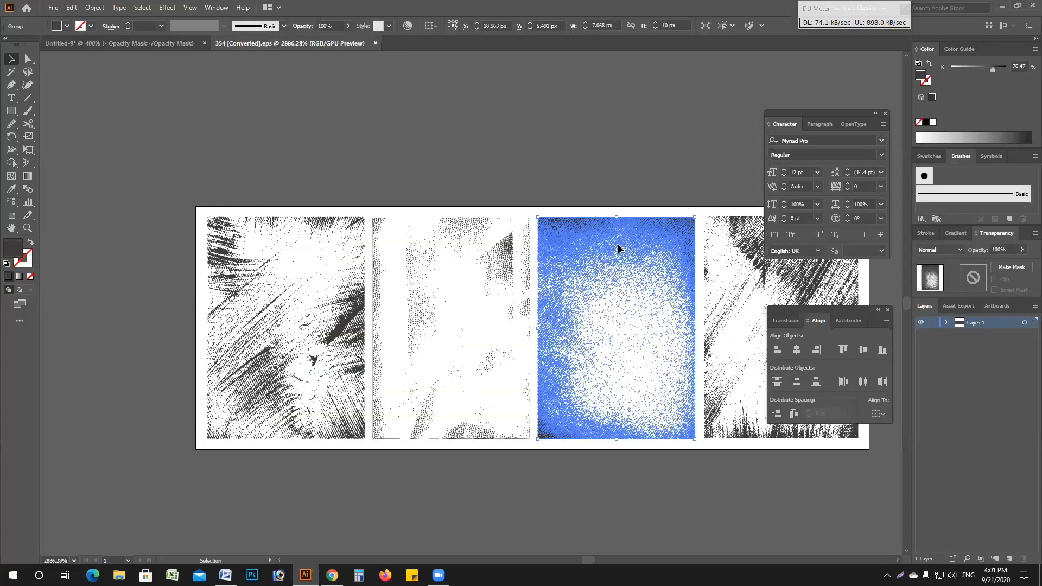
{"action": "key", "text": "ctrl+shift+a"}
{"action": "left_click", "coordinate": [617, 250]}
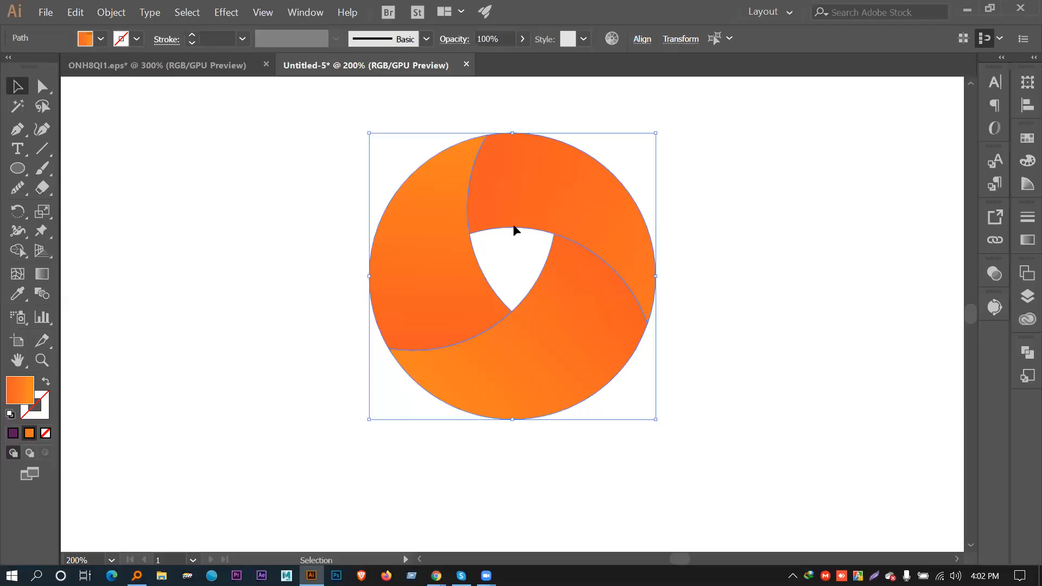
Move the orange gradient ring logo off the artboard to free the page
{"action": "key", "text": "ctrl+1"}
{"action": "left_click_drag", "start_coordinate": [545, 263], "coordinate": [90, 228]}
{"action": "left_click", "coordinate": [380, 272]}
Add a black letter M on the empty artboard and enlarge it to about 491 pt
{"action": "key", "text": "t"}
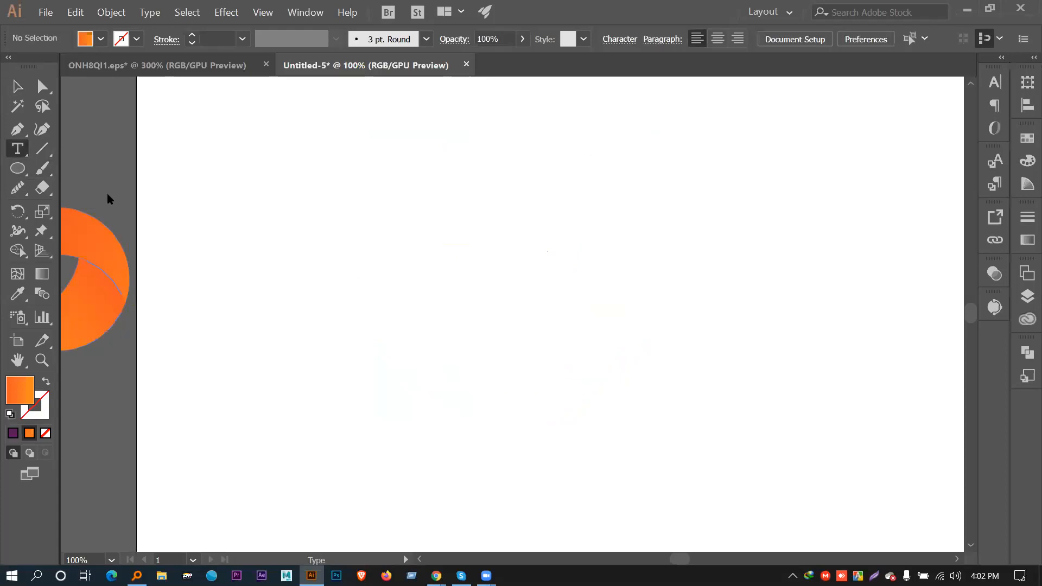
{"action": "left_click", "coordinate": [488, 270]}
{"action": "type", "text": "A"}
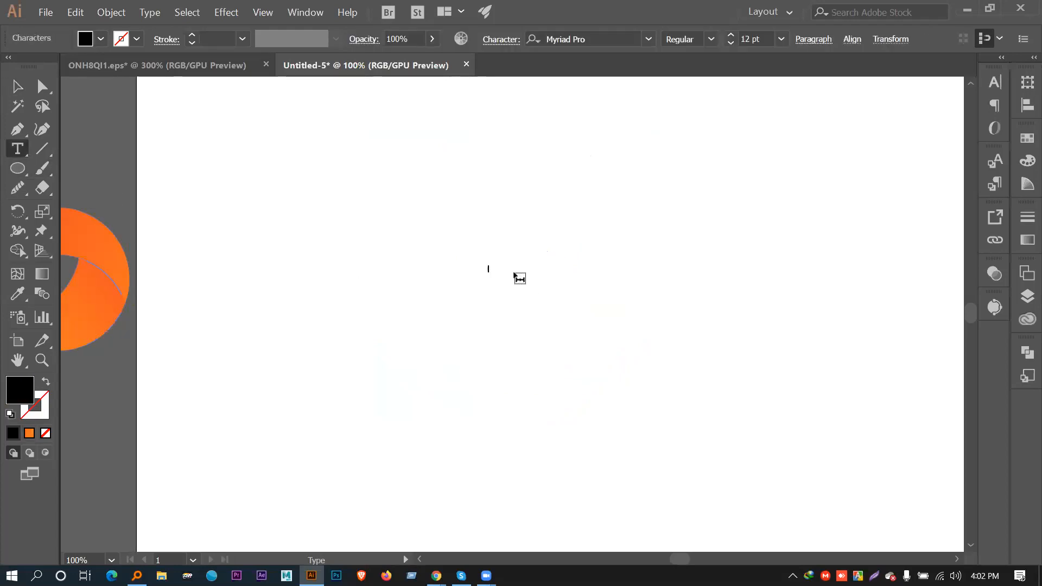
{"action": "key", "text": "Escape"}
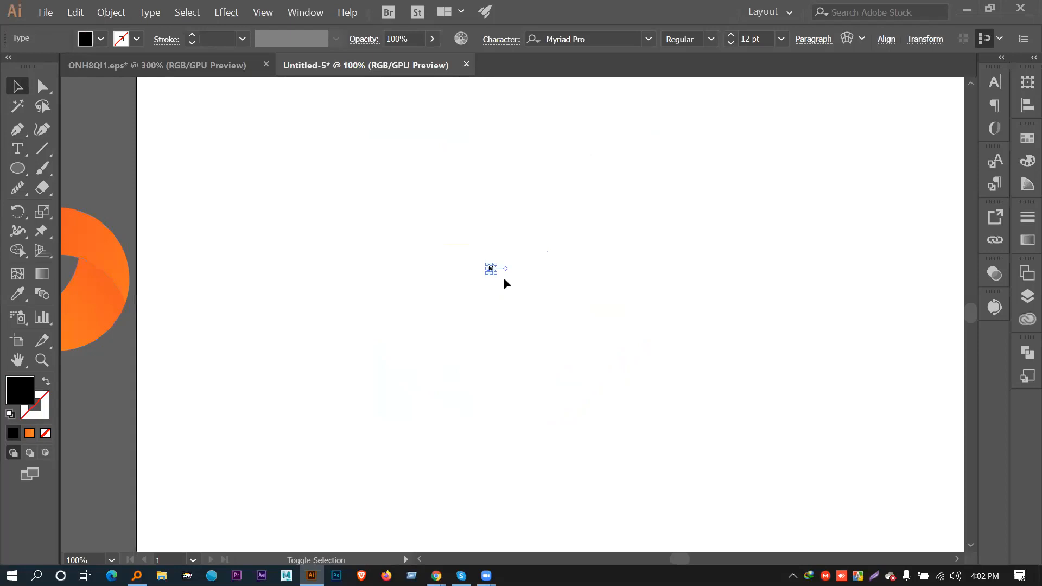
{"action": "left_click_drag", "start_coordinate": [498, 276], "coordinate": [601, 417]}
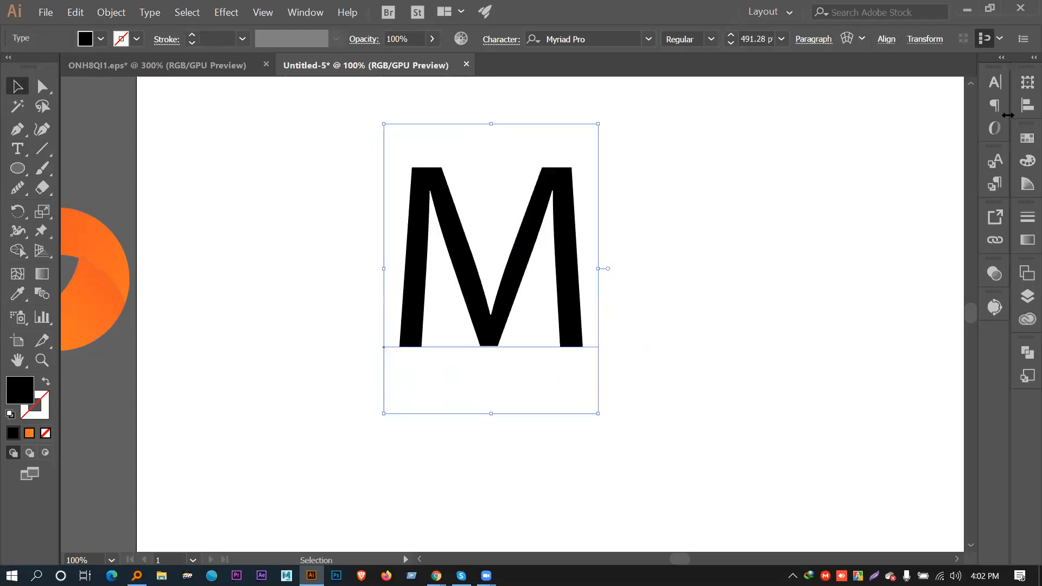
Set the letter M in Anton and move it lower, to the middle of the artboard
{"action": "left_click", "coordinate": [994, 82]}
{"action": "left_click", "coordinate": [965, 98]}
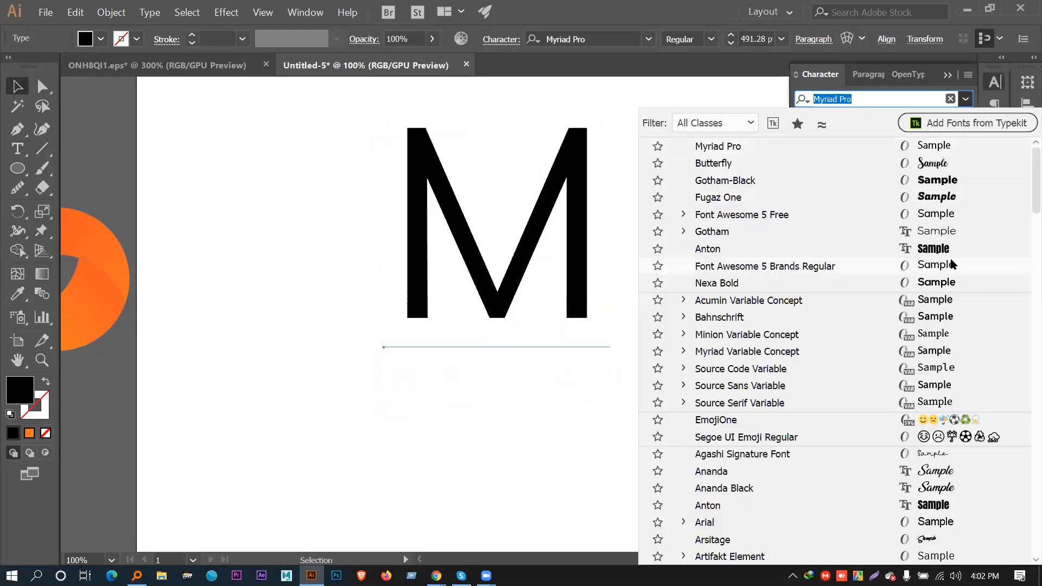
{"action": "left_click", "coordinate": [933, 249]}
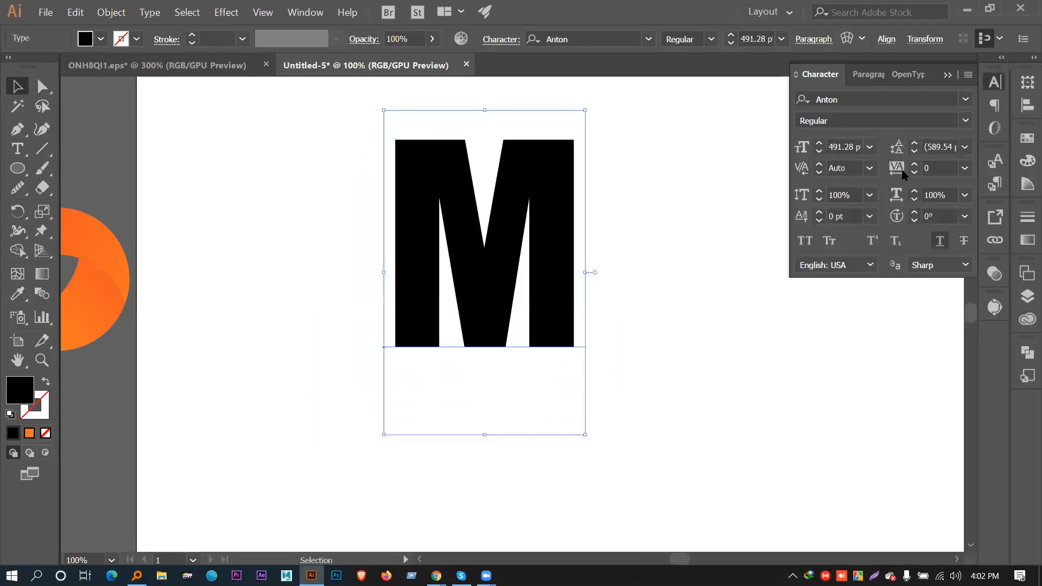
{"action": "left_click", "coordinate": [653, 206]}
{"action": "left_click_drag", "start_coordinate": [555, 168], "coordinate": [586, 248]}
{"action": "left_click", "coordinate": [706, 258]}
Draw a wide rectangle across the upper part of the M and fill it with blue
{"action": "left_click_drag", "start_coordinate": [17, 168], "coordinate": [87, 168]}
{"action": "left_click_drag", "start_coordinate": [381, 171], "coordinate": [661, 264]}
{"action": "left_click", "coordinate": [17, 86]}
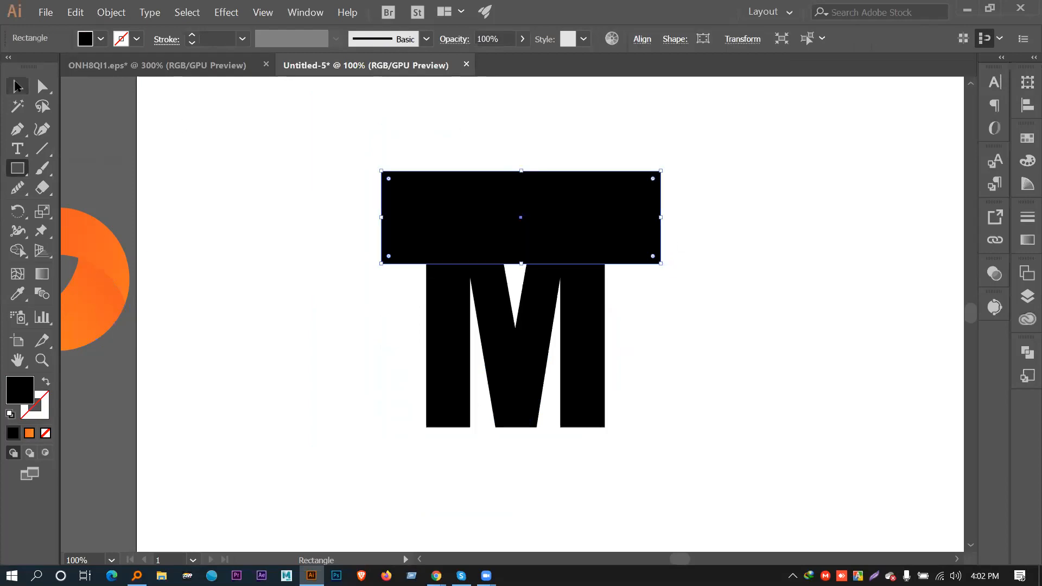
{"action": "left_click", "coordinate": [101, 39]}
{"action": "left_click", "coordinate": [102, 66]}
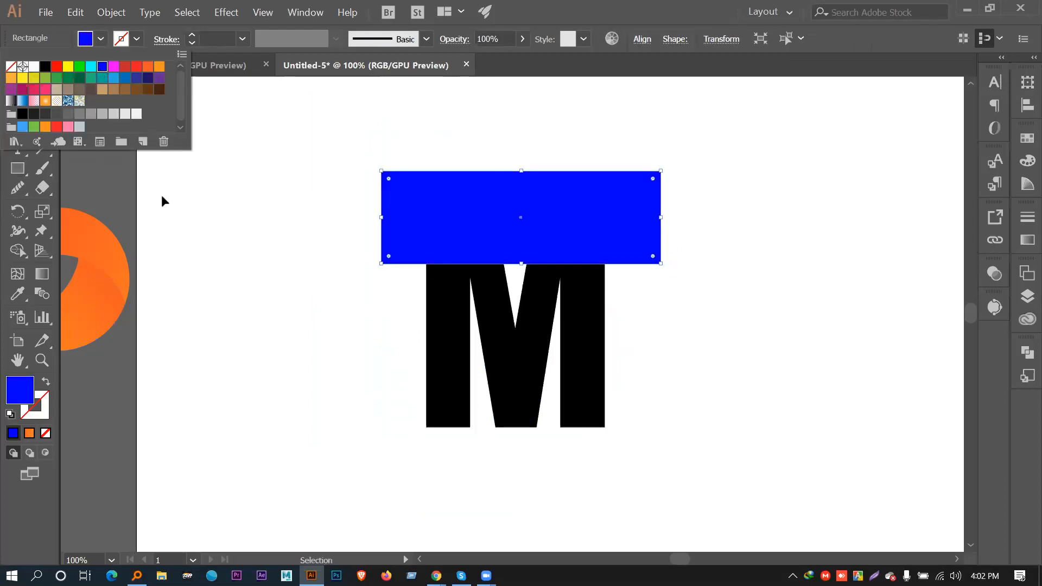
{"action": "left_click", "coordinate": [162, 195]}
{"action": "left_click", "coordinate": [209, 233]}
Tilt the blue rectangle upward to the right and place a copy over the M's base, tilted slightly the opposite way
{"action": "left_click", "coordinate": [620, 220]}
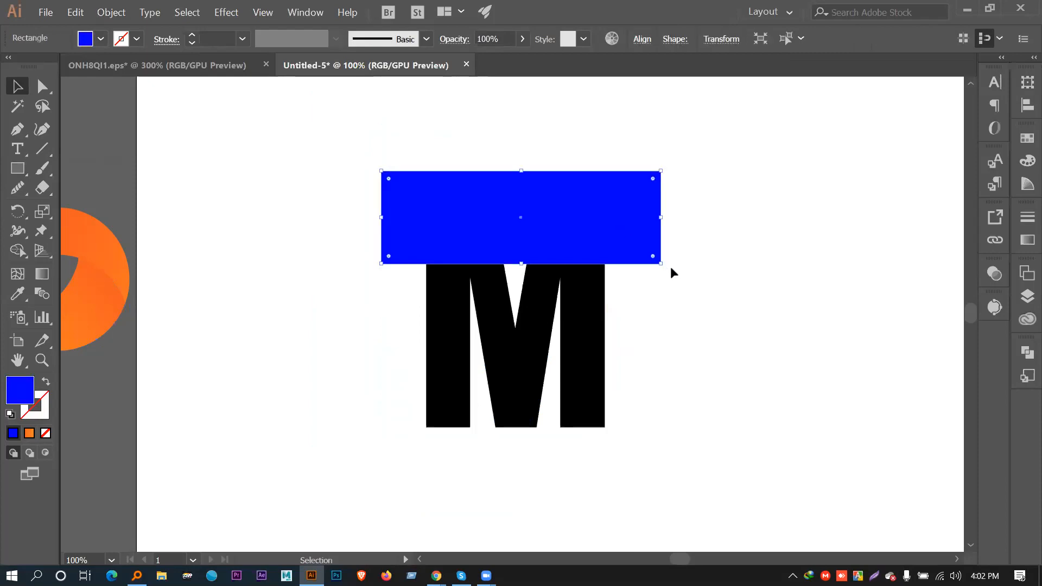
{"action": "left_click_drag", "start_coordinate": [681, 274], "coordinate": [686, 233]}
{"action": "left_click_drag", "start_coordinate": [608, 207], "coordinate": [614, 413]}
{"action": "left_click", "coordinate": [715, 270]}
{"action": "left_click_drag", "start_coordinate": [689, 434], "coordinate": [673, 480]}
{"action": "left_click_drag", "start_coordinate": [623, 414], "coordinate": [619, 415]}
Try to cut away the upper blue rectangle with Shape Builder while the M is still live text
{"action": "left_click_drag", "start_coordinate": [748, 504], "coordinate": [277, 174]}
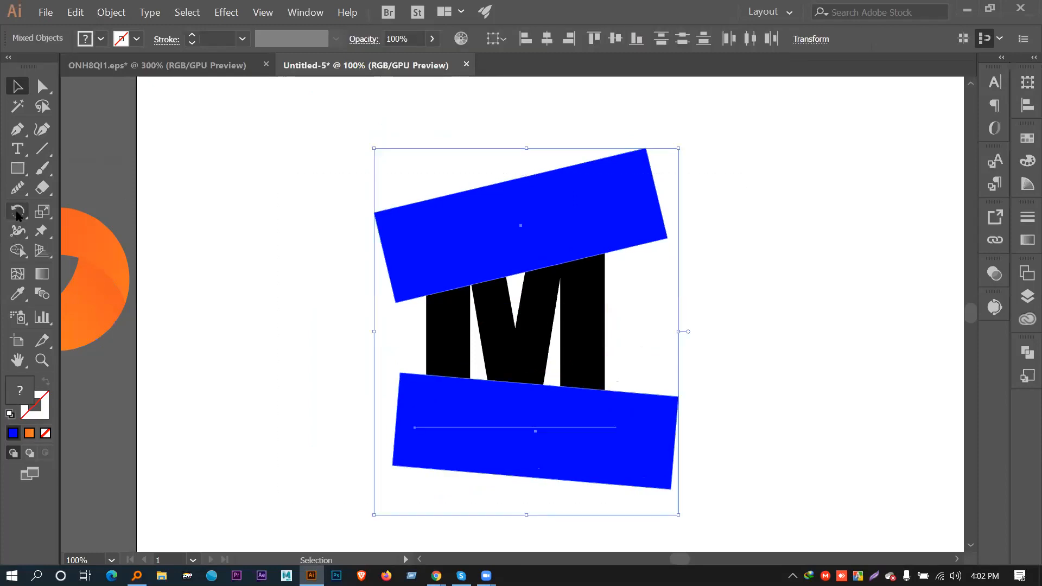
{"action": "left_click", "coordinate": [18, 249]}
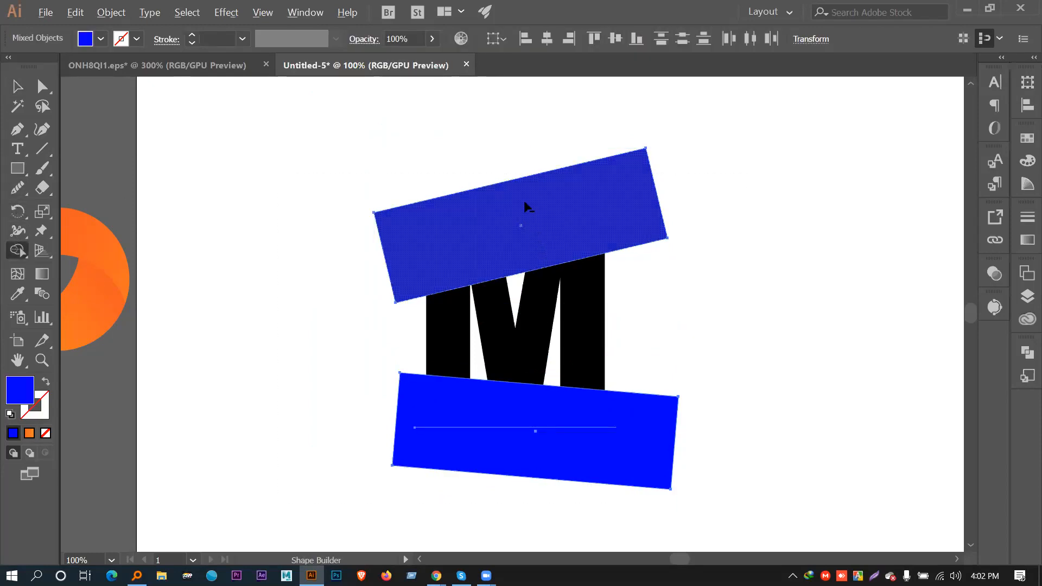
{"action": "left_click", "coordinate": [524, 204], "text": "alt"}
{"action": "key", "text": "ctrl+z"}
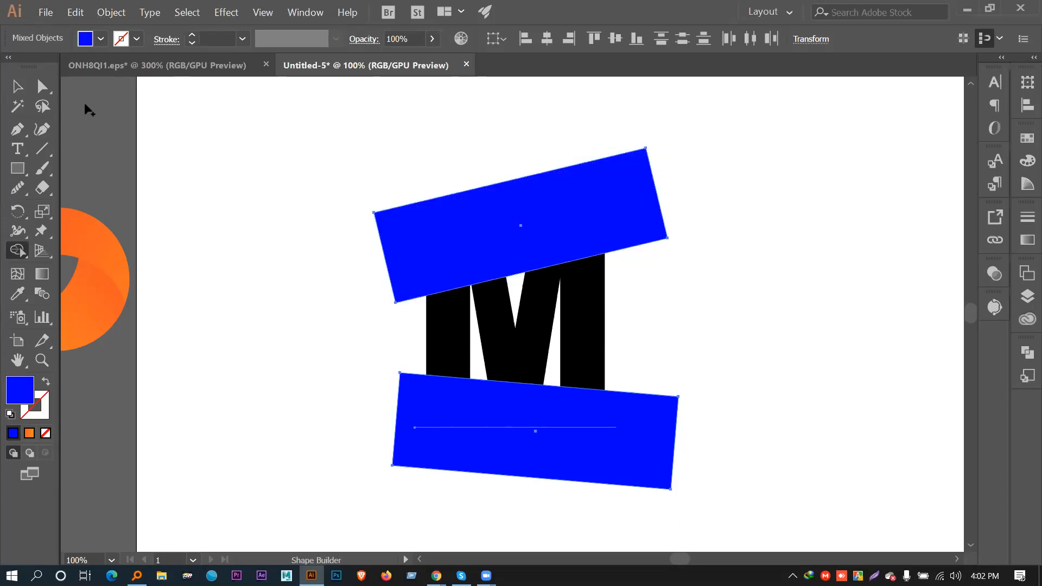
{"action": "key", "text": "v"}
{"action": "left_click", "coordinate": [218, 158]}
Send both blue rectangles behind the letter M
{"action": "left_click", "coordinate": [487, 225]}
{"action": "left_click", "coordinate": [494, 421], "text": "shift"}
{"action": "right_click", "coordinate": [494, 420]}
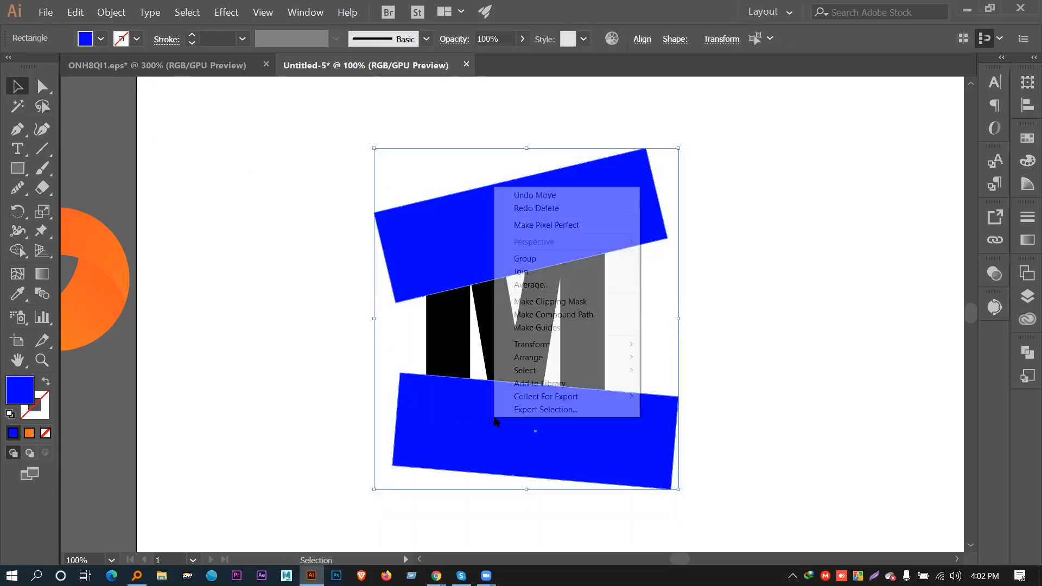
{"action": "mouse_move", "coordinate": [558, 370]}
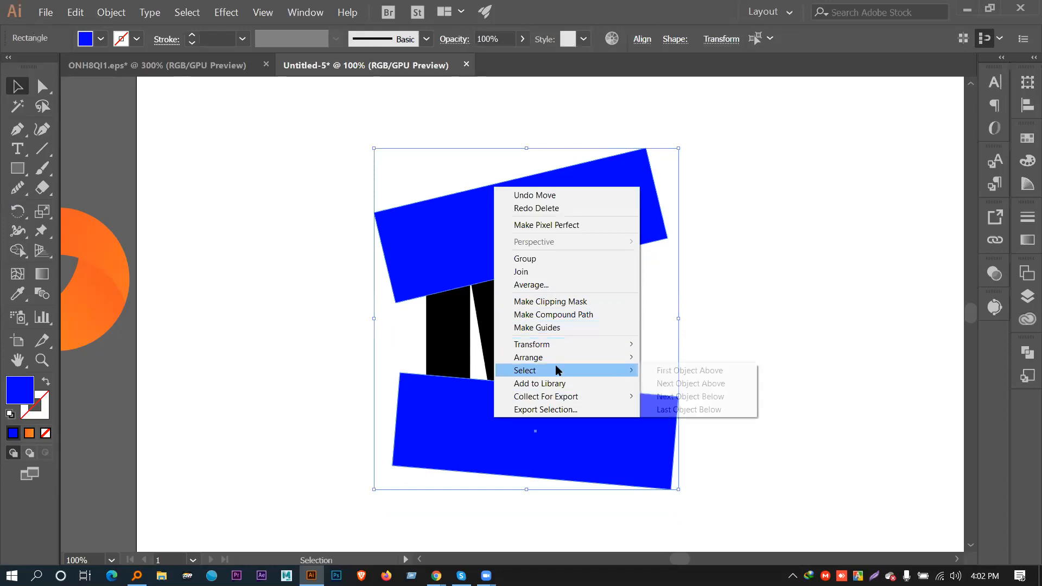
{"action": "left_click", "coordinate": [647, 399]}
{"action": "left_click", "coordinate": [670, 325]}
Convert the letter M to outlines
{"action": "left_click", "coordinate": [559, 309]}
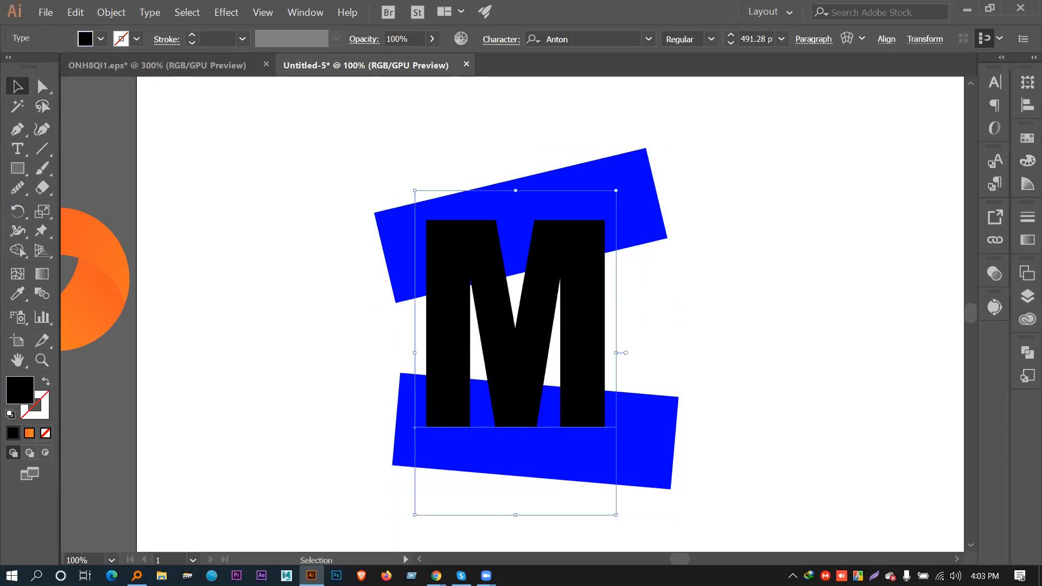
{"action": "right_click", "coordinate": [561, 249]}
{"action": "left_click", "coordinate": [624, 331]}
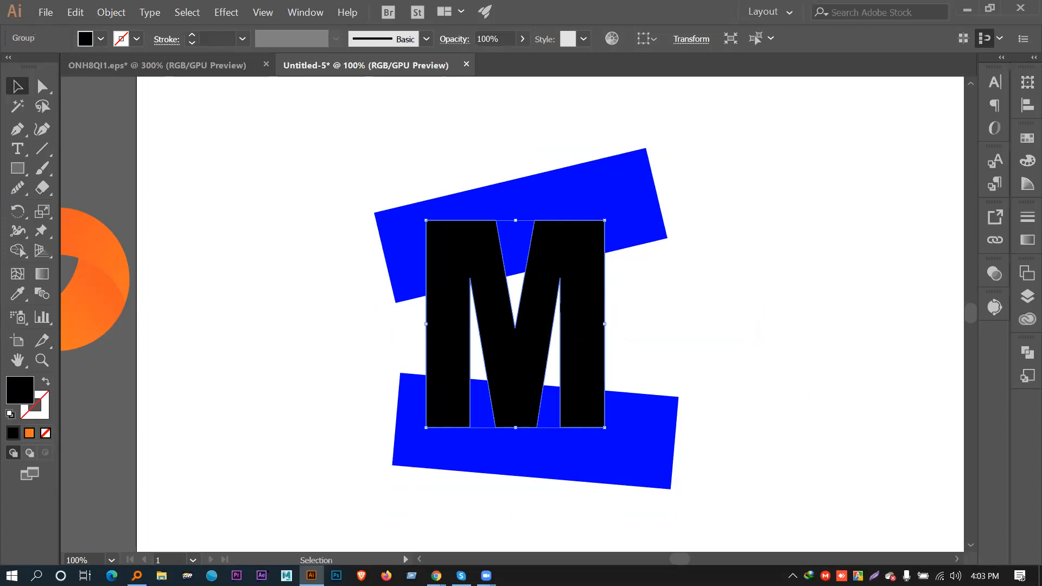
{"action": "left_click", "coordinate": [815, 313]}
Try to trim the upper rectangle and the M's top ends with Shape Builder
{"action": "key", "text": "ctrl+a"}
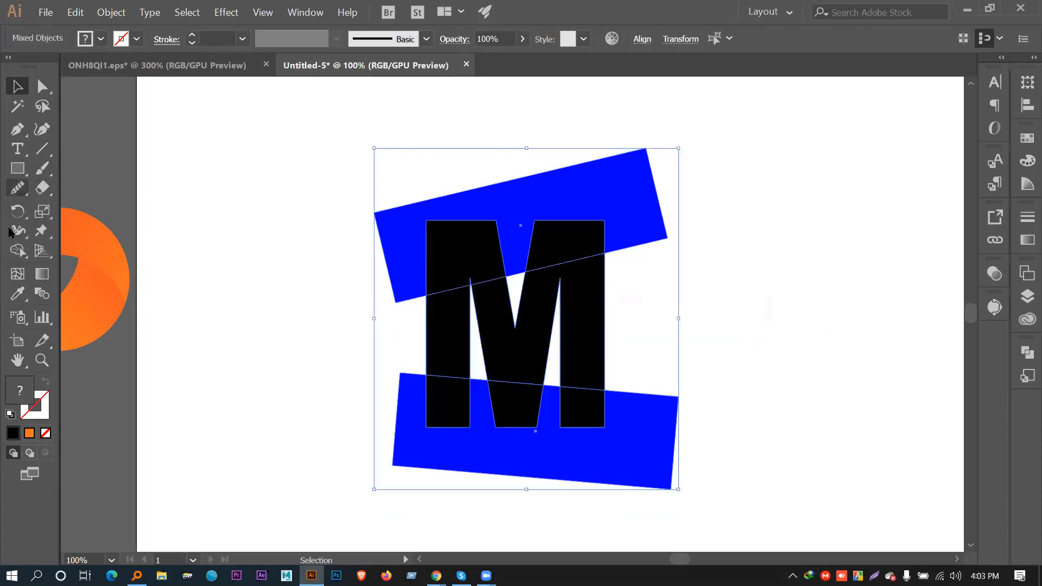
{"action": "left_click", "coordinate": [18, 250]}
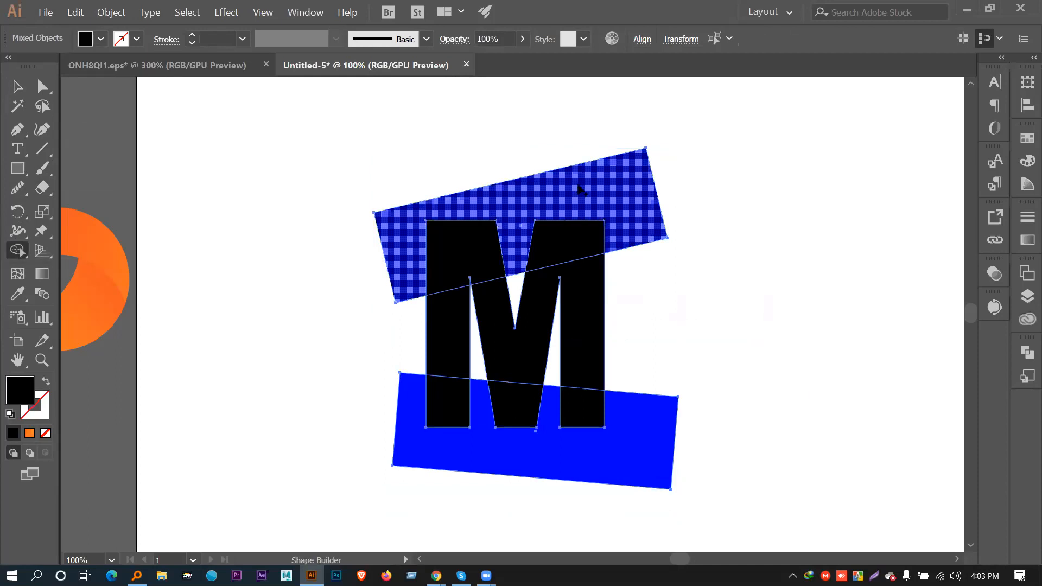
{"action": "left_click", "coordinate": [596, 200], "text": "alt"}
{"action": "left_click", "coordinate": [554, 237], "text": "alt"}
{"action": "left_click", "coordinate": [464, 250], "text": "alt"}
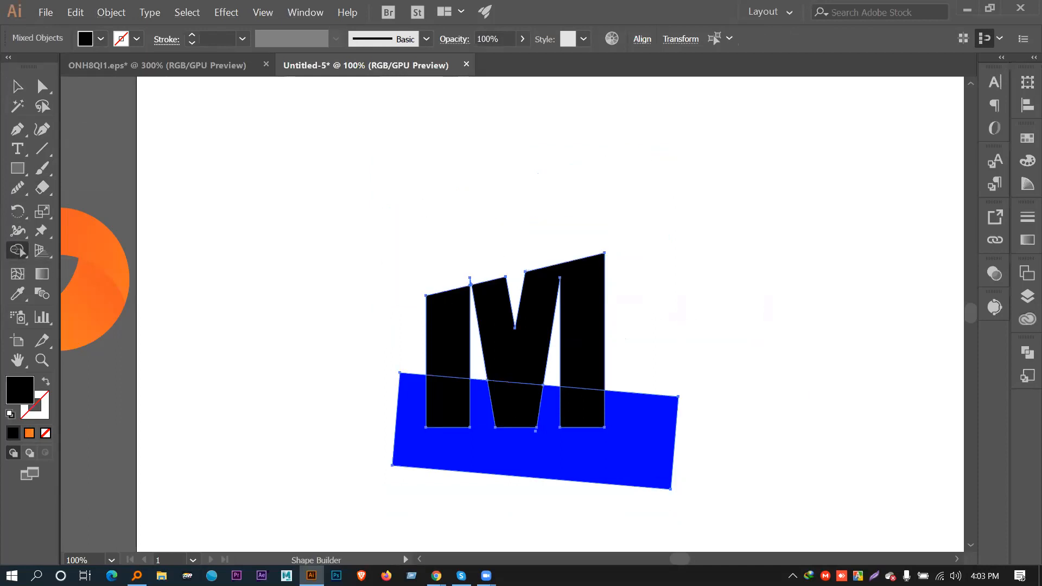
{"action": "key", "text": "ctrl+z"}
{"action": "key", "text": "ctrl+z"}
{"action": "key", "text": "ctrl+z"}
{"action": "key", "text": "v"}
{"action": "left_click", "coordinate": [324, 235]}
Make the upper blue rectangle narrower and shift both rectangles slightly down so they overlap less of the M
{"action": "left_click", "coordinate": [530, 268]}
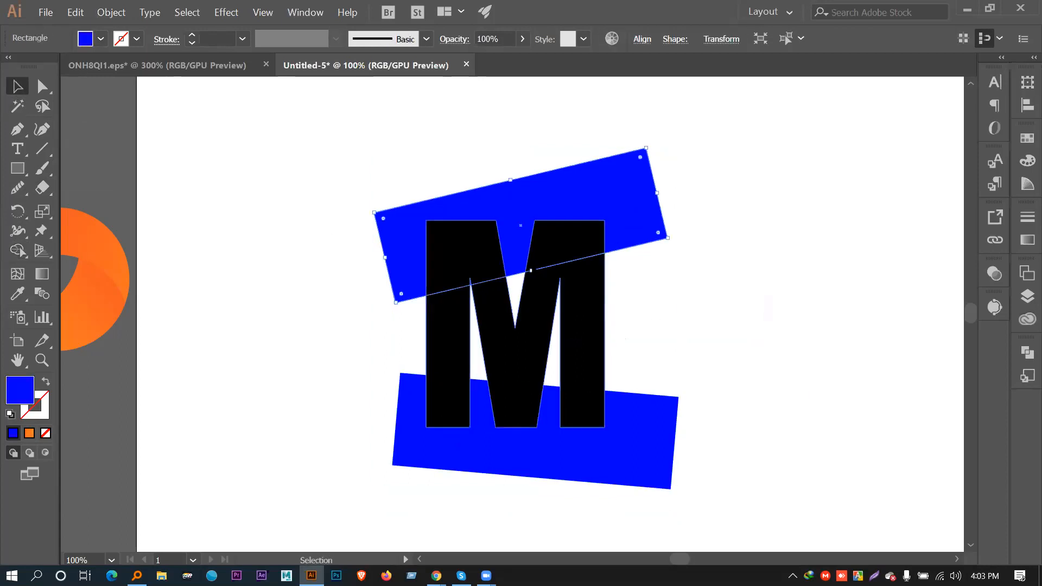
{"action": "left_click_drag", "start_coordinate": [531, 270], "coordinate": [534, 238]}
{"action": "left_click", "coordinate": [808, 272]}
{"action": "left_click_drag", "start_coordinate": [571, 178], "coordinate": [577, 186]}
{"action": "left_click", "coordinate": [682, 264]}
{"action": "left_click_drag", "start_coordinate": [633, 439], "coordinate": [625, 454]}
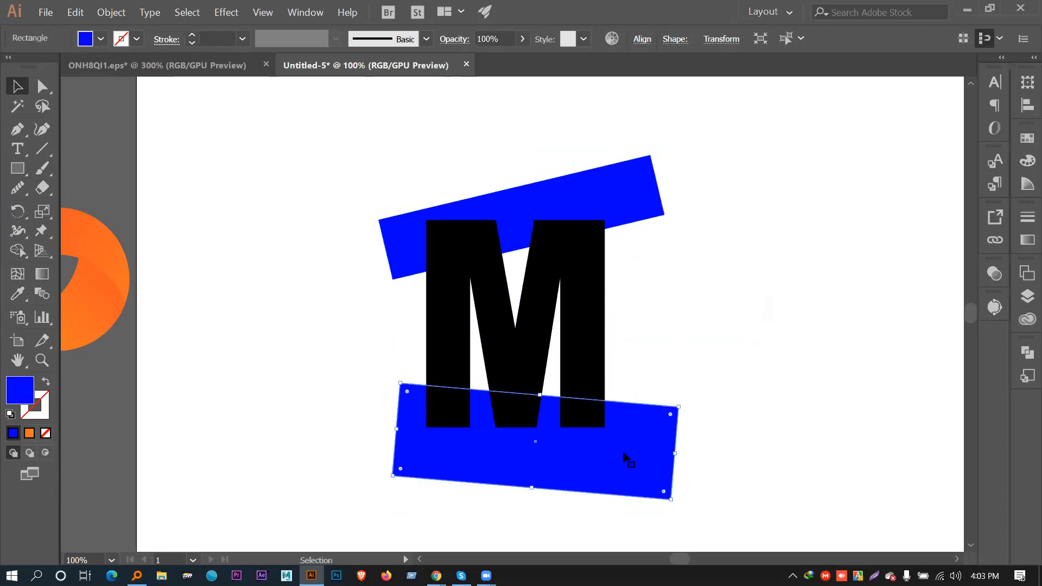
{"action": "left_click", "coordinate": [708, 502]}
Remove the upper rectangle and the M's top pieces above its slanted edge with Shape Builder
{"action": "left_click_drag", "start_coordinate": [708, 502], "coordinate": [320, 128]}
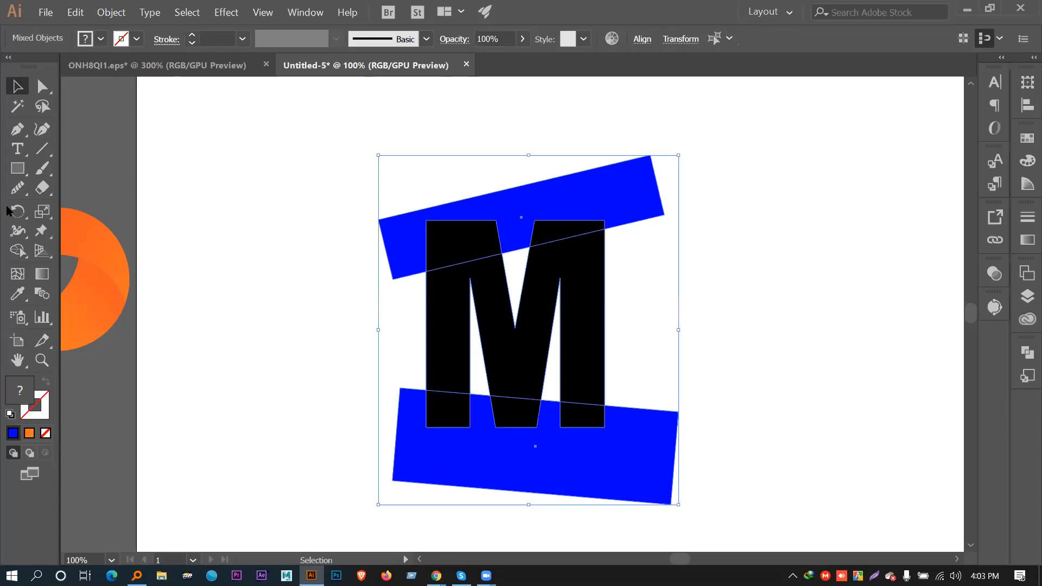
{"action": "left_click", "coordinate": [18, 250]}
{"action": "left_click", "coordinate": [595, 186], "text": "alt"}
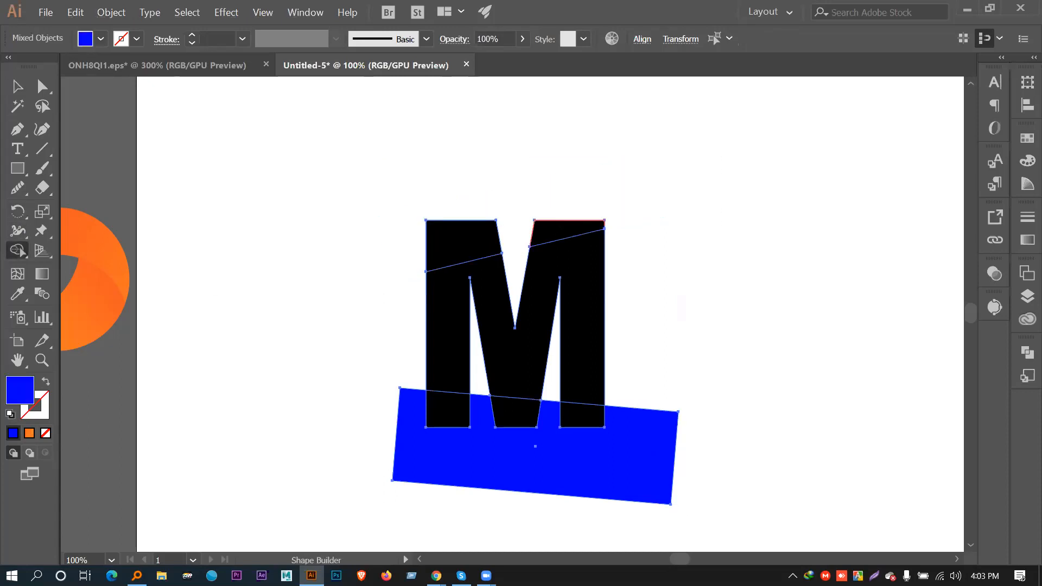
{"action": "left_click", "coordinate": [566, 229], "text": "alt"}
{"action": "left_click", "coordinate": [489, 229], "text": "alt"}
Remove the lower rectangle and the three bottom ends of the M below its slanted edge
{"action": "left_click", "coordinate": [421, 431], "text": "alt"}
{"action": "left_click", "coordinate": [448, 410], "text": "alt"}
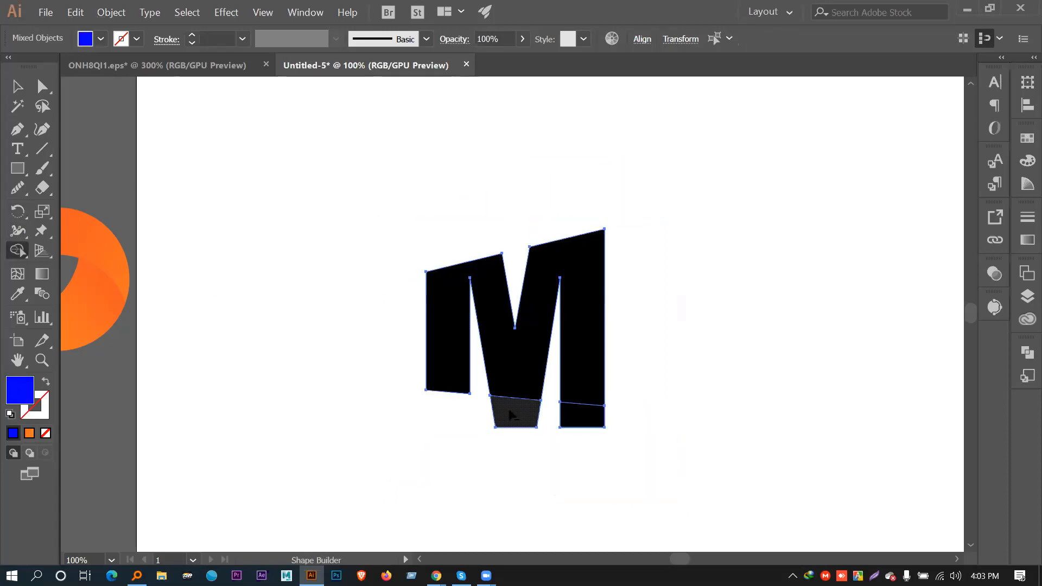
{"action": "left_click", "coordinate": [515, 414], "text": "alt"}
{"action": "left_click", "coordinate": [582, 415], "text": "alt"}
{"action": "left_click", "coordinate": [18, 86]}
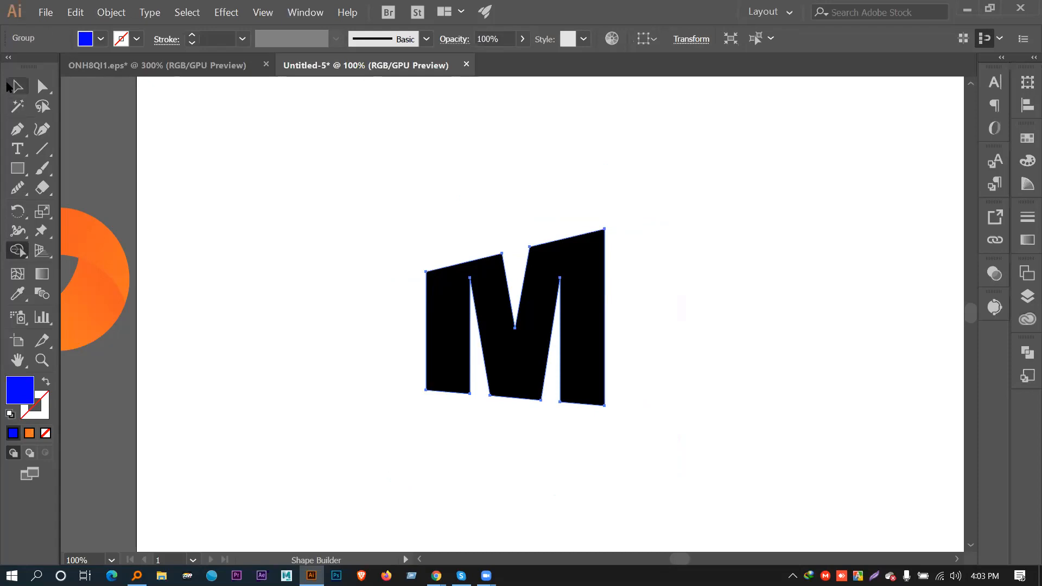
{"action": "left_click", "coordinate": [265, 177]}
Move the trimmed M to the artboard's upper left and add a letter A beside it, enlarged to about 625 pt
{"action": "left_click_drag", "start_coordinate": [554, 264], "coordinate": [356, 171]}
{"action": "left_click", "coordinate": [585, 196]}
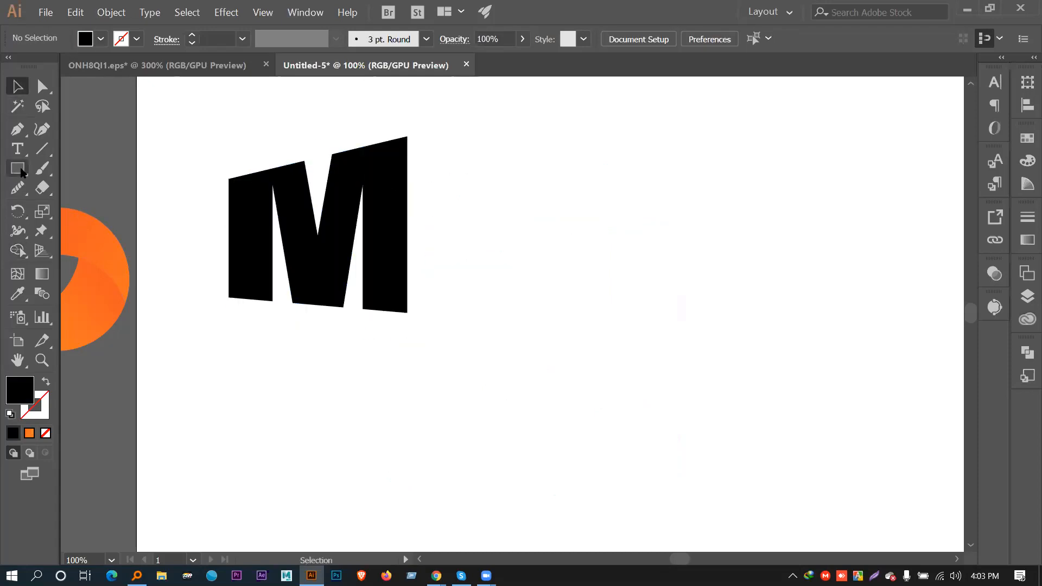
{"action": "left_click", "coordinate": [18, 148]}
{"action": "left_click", "coordinate": [629, 271]}
{"action": "type", "text": "A"}
{"action": "left_click", "coordinate": [16, 85]}
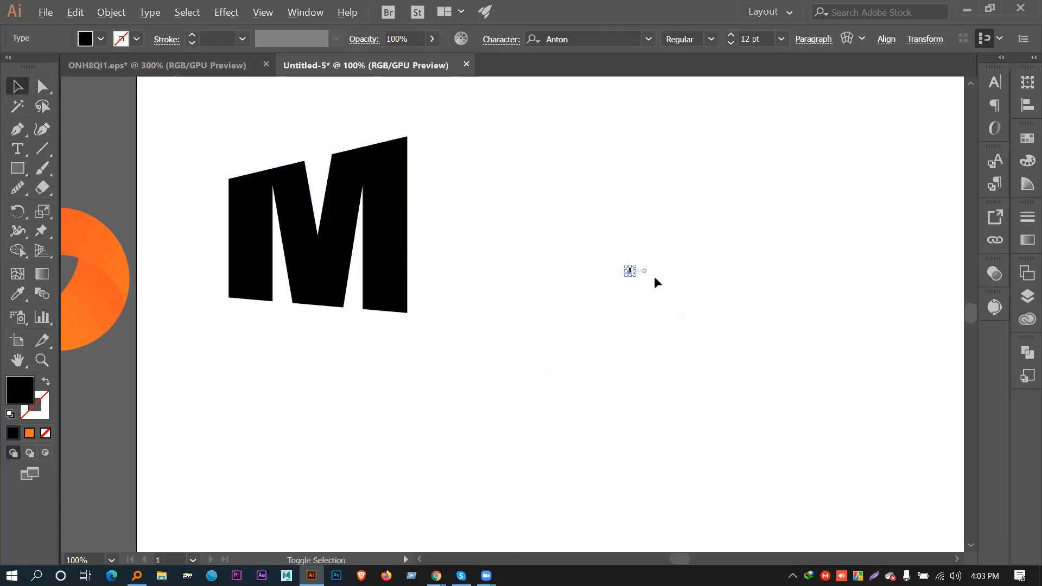
{"action": "left_click_drag", "start_coordinate": [635, 277], "coordinate": [727, 520]}
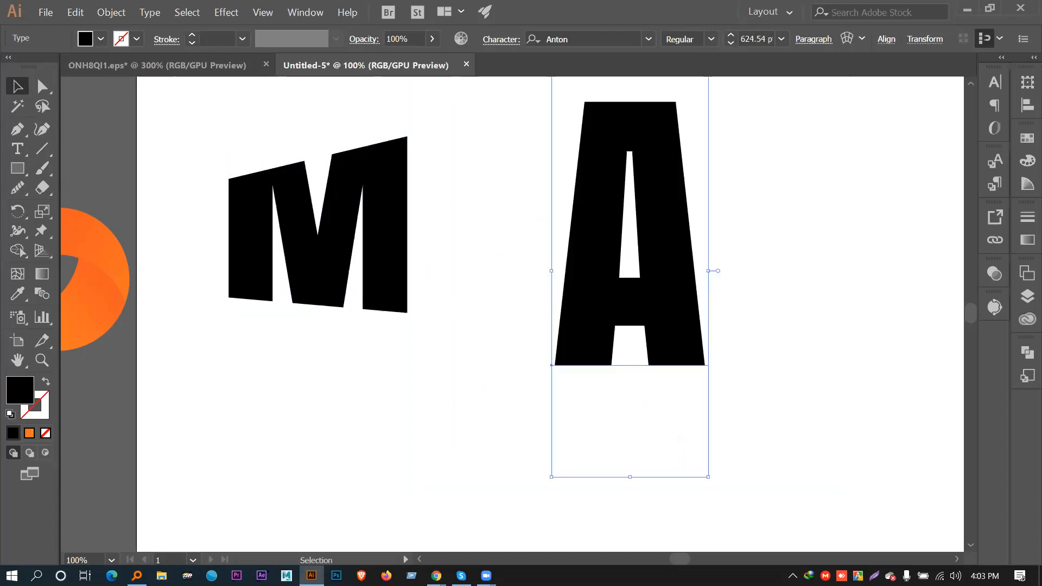
Set the letter A in Fugaz One and convert it to outlines
{"action": "left_click", "coordinate": [996, 82]}
{"action": "left_click", "coordinate": [965, 99]}
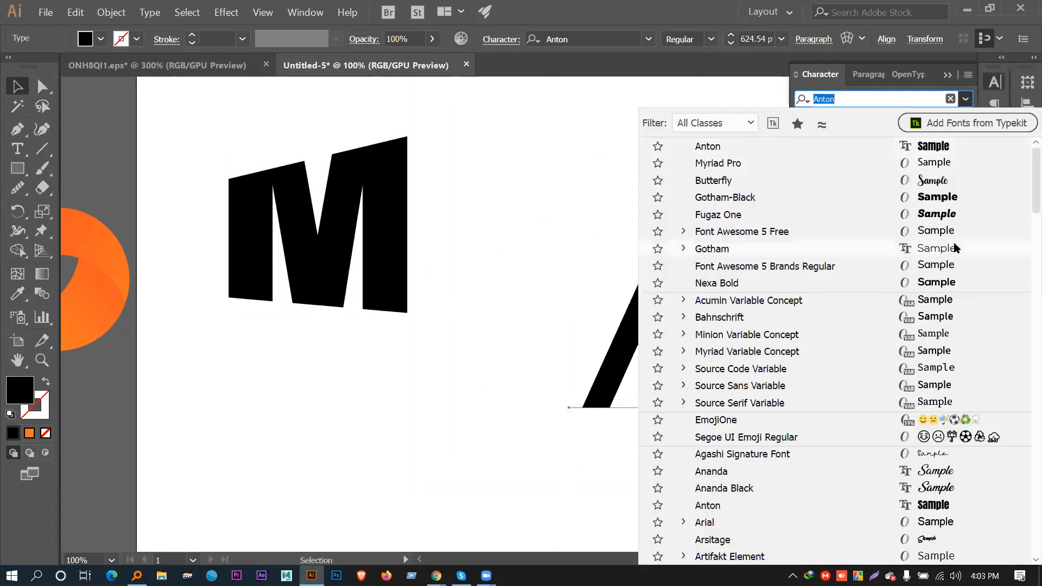
{"action": "left_click", "coordinate": [942, 213]}
{"action": "scroll", "coordinate": [682, 239], "scroll_direction": "right", "scroll_amount": 3}
{"action": "left_click_drag", "start_coordinate": [569, 220], "coordinate": [562, 235]}
{"action": "right_click", "coordinate": [562, 235]}
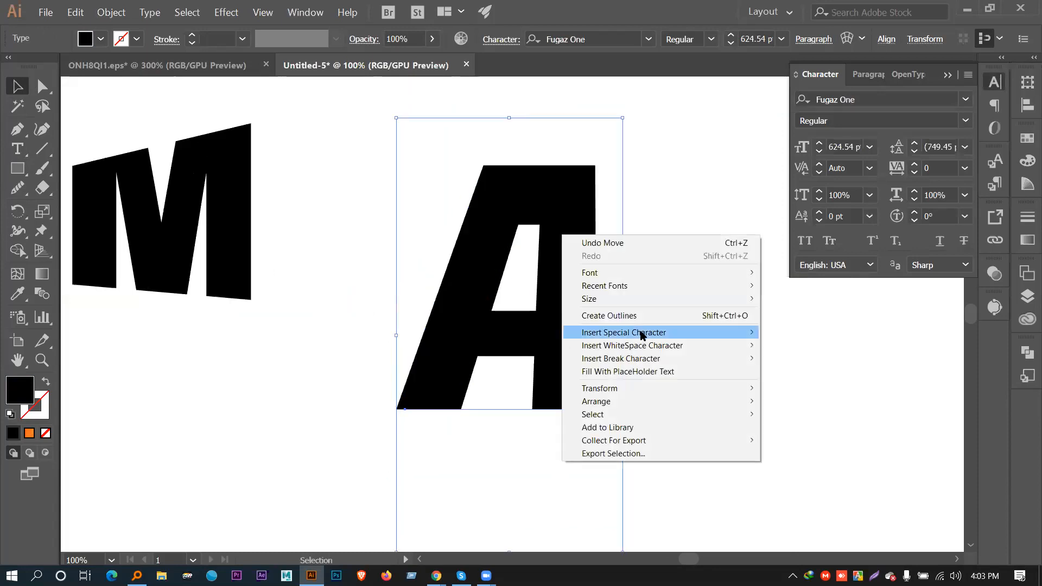
{"action": "left_click", "coordinate": [635, 316]}
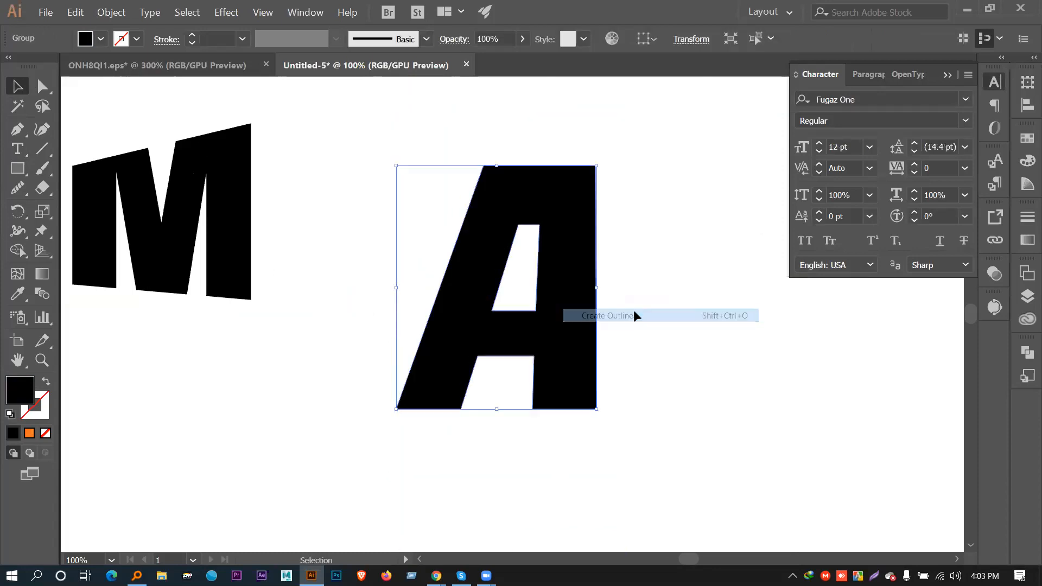
Draw a horizontal rectangle from the A's inner opening across its right stem and out past the edge
{"action": "scroll", "coordinate": [645, 330], "scroll_direction": "right", "scroll_amount": 2}
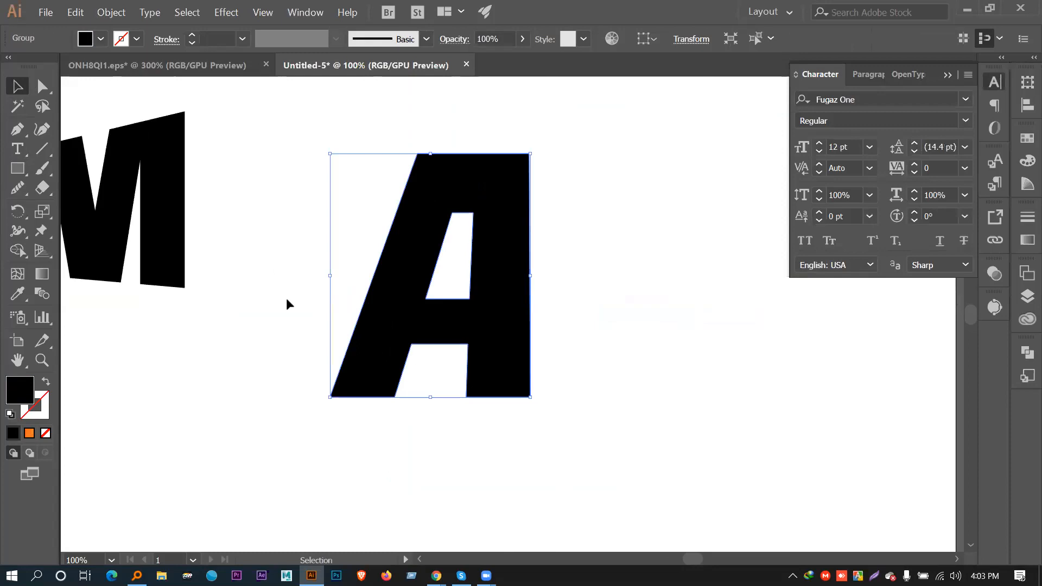
{"action": "key", "text": "m"}
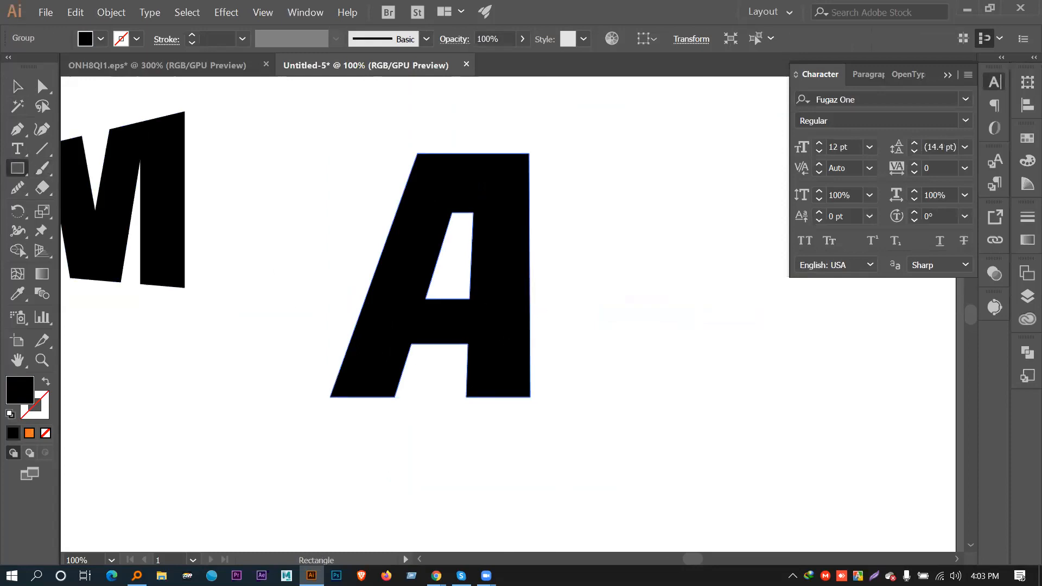
{"action": "left_click_drag", "start_coordinate": [490, 311], "coordinate": [504, 310]}
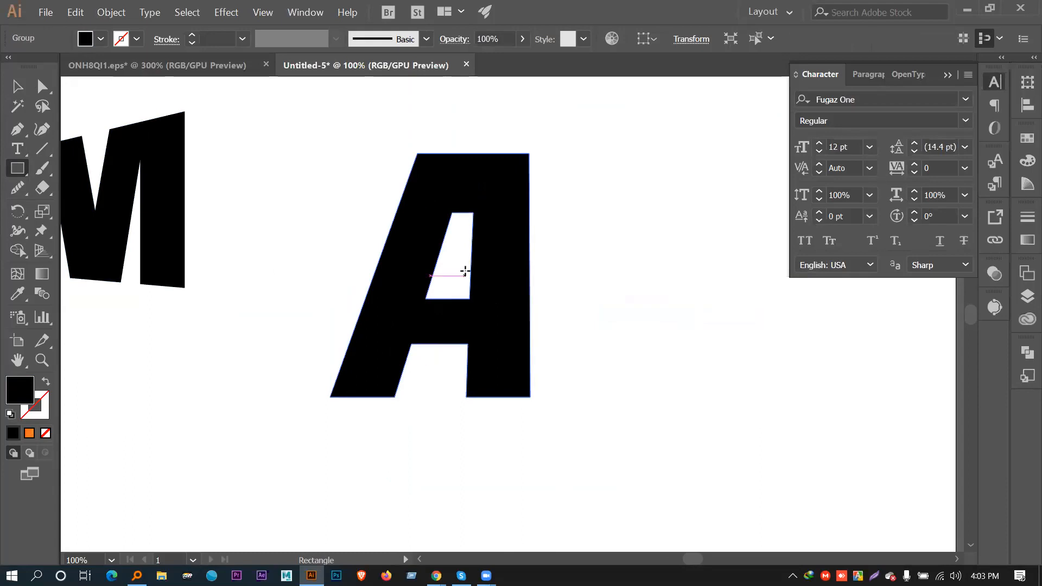
{"action": "left_click_drag", "start_coordinate": [461, 230], "coordinate": [629, 280]}
{"action": "key", "text": "v"}
Remove the rectangle and the part of the A's right stem it covers with Shape Builder
{"action": "left_click_drag", "start_coordinate": [328, 122], "coordinate": [650, 429]}
{"action": "left_click", "coordinate": [18, 250]}
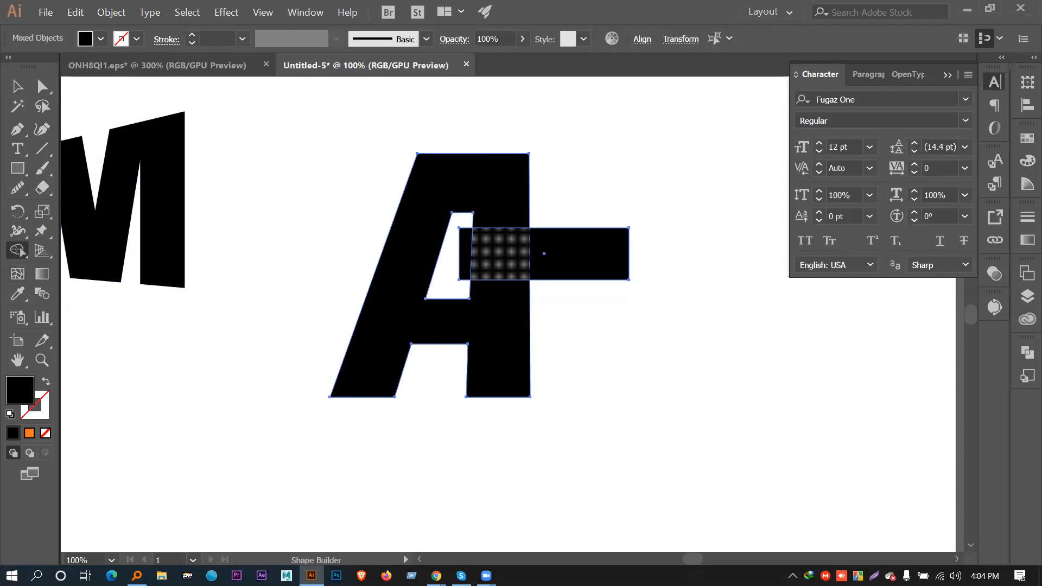
{"action": "left_click_drag", "start_coordinate": [465, 253], "coordinate": [584, 253]}
{"action": "left_click", "coordinate": [18, 86]}
{"action": "left_click", "coordinate": [277, 126]}
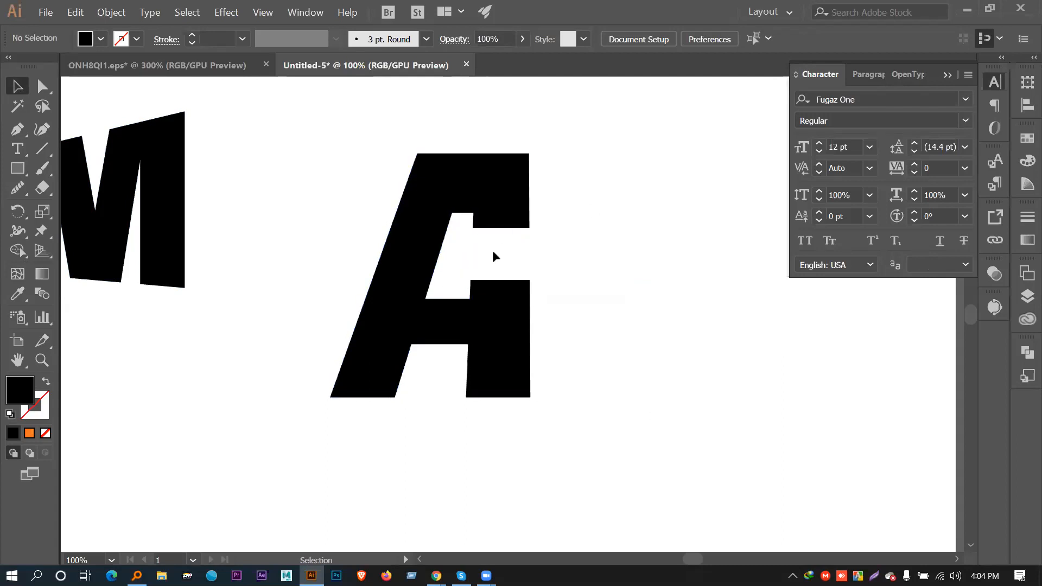
Move the cut letter A to the artboard's lower left, directly below the M
{"action": "left_click_drag", "start_coordinate": [665, 335], "coordinate": [756, 324]}
{"action": "left_click_drag", "start_coordinate": [539, 361], "coordinate": [225, 473]}
{"action": "left_click", "coordinate": [536, 317]}
{"action": "left_click_drag", "start_coordinate": [603, 309], "coordinate": [479, 282]}
Build a trial letter E from one vertical and three horizontal rectangles, and delete all of it
{"action": "left_click", "coordinate": [17, 168]}
{"action": "left_click_drag", "start_coordinate": [461, 174], "coordinate": [504, 440]}
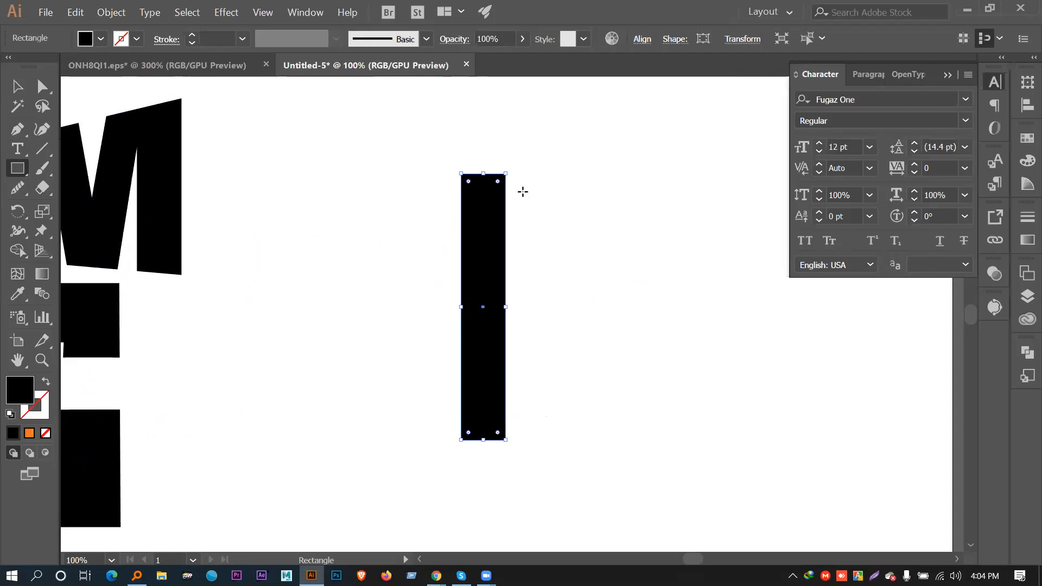
{"action": "left_click_drag", "start_coordinate": [487, 190], "coordinate": [619, 407]}
{"action": "key", "text": "v"}
{"action": "left_click", "coordinate": [702, 434]}
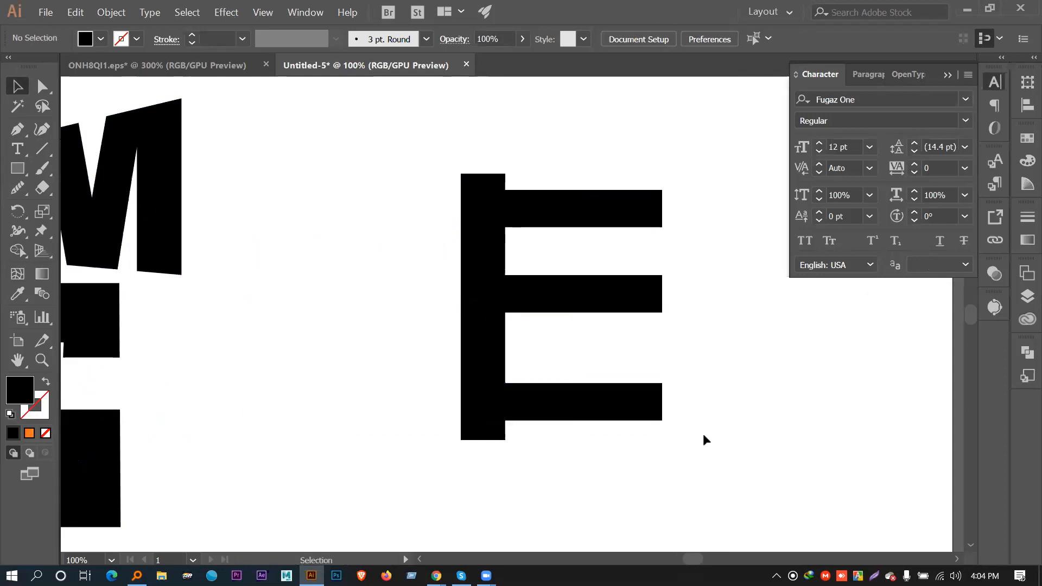
{"action": "left_click_drag", "start_coordinate": [460, 125], "coordinate": [712, 445]}
{"action": "key", "text": "Delete"}
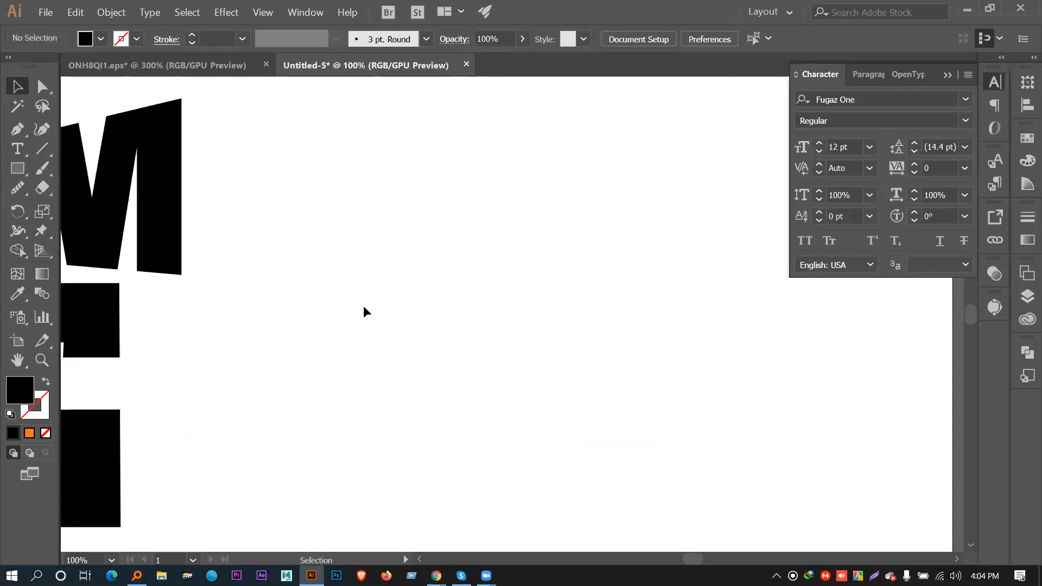
Add a letter C in Fugaz One beside the M and A, enlarged to about 597 pt
{"action": "left_click_drag", "start_coordinate": [307, 325], "coordinate": [592, 323]}
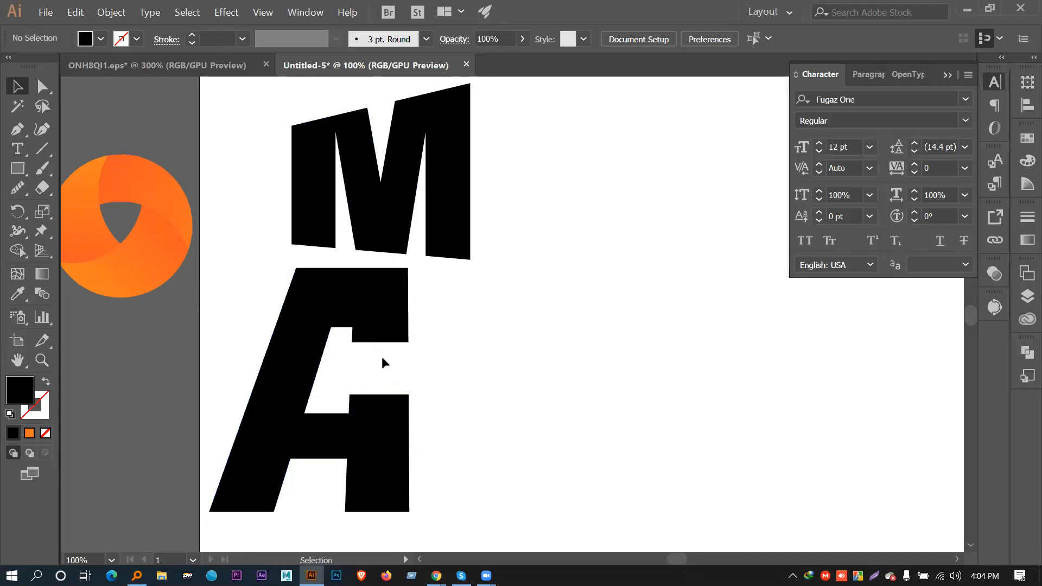
{"action": "left_click_drag", "start_coordinate": [511, 342], "coordinate": [335, 331]}
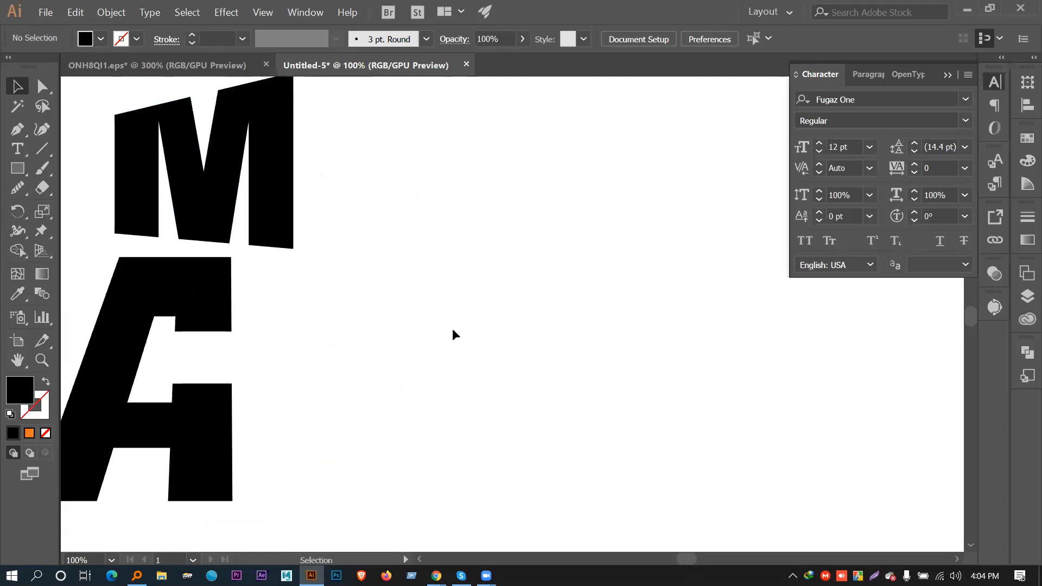
{"action": "key", "text": "ctrl+minus"}
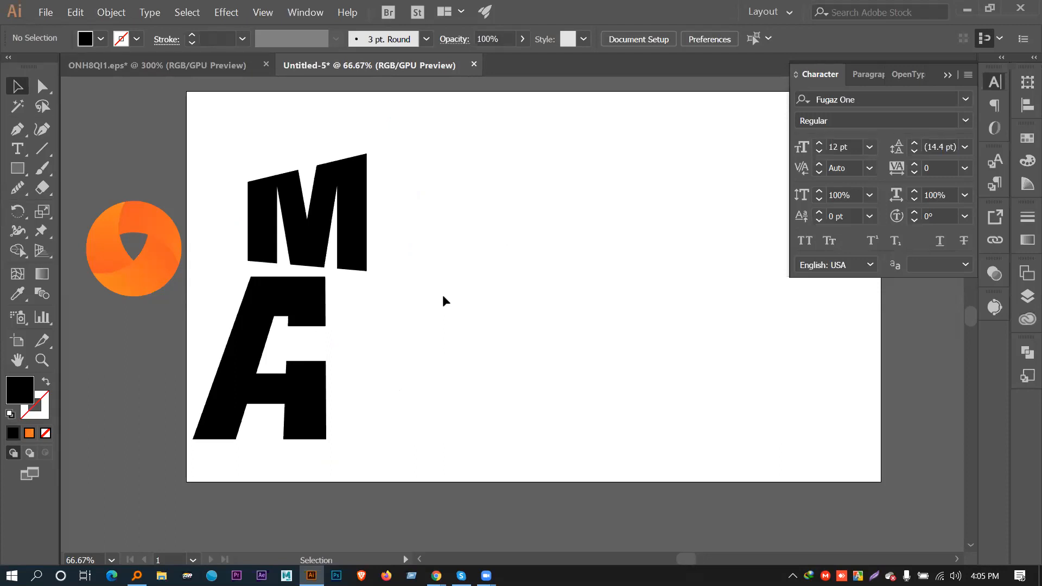
{"action": "left_click", "coordinate": [947, 75]}
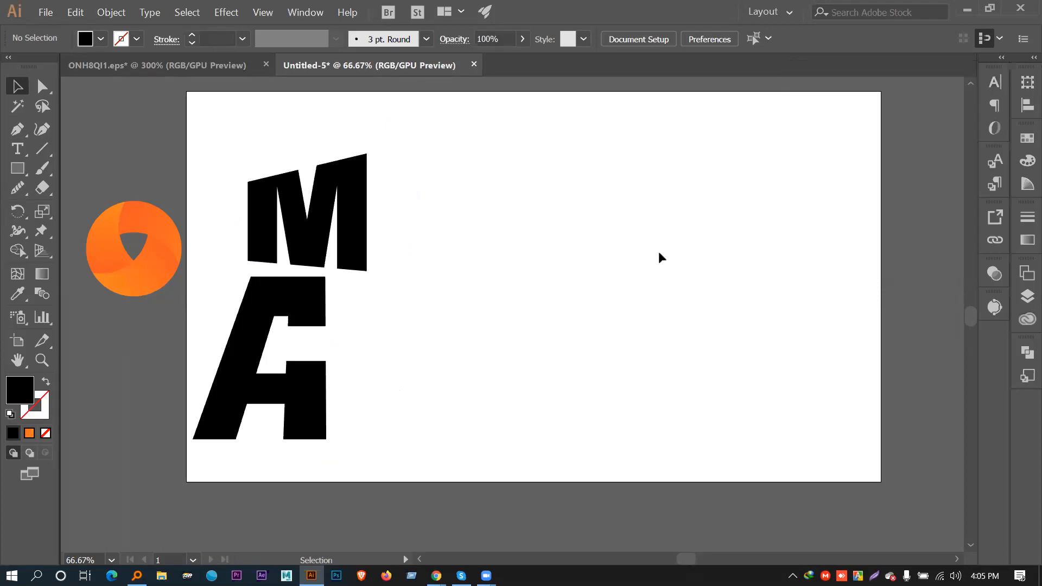
{"action": "left_click", "coordinate": [15, 172]}
{"action": "left_click", "coordinate": [17, 148]}
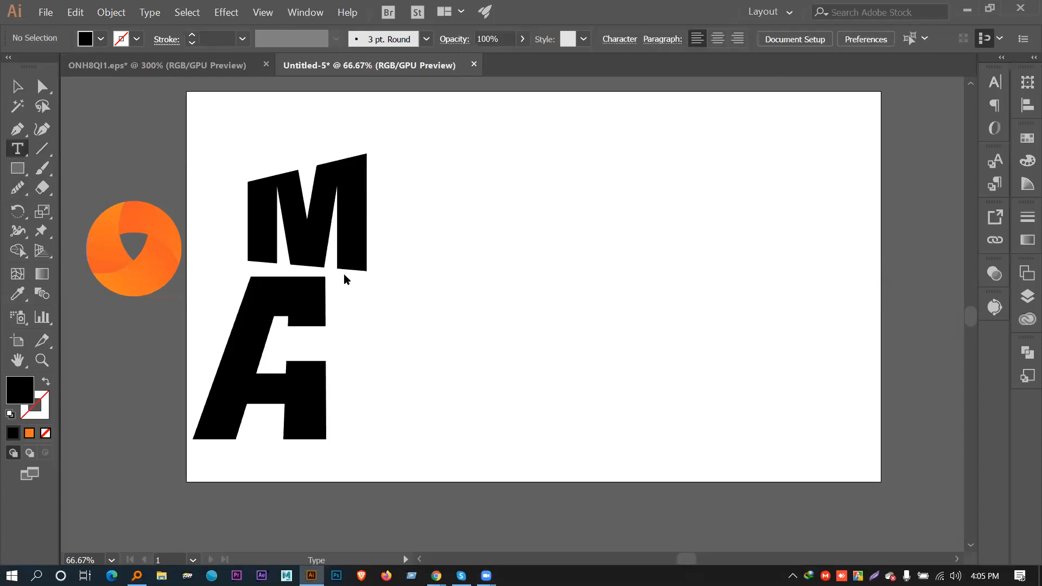
{"action": "left_click", "coordinate": [578, 239]}
{"action": "key", "text": "BackSpace"}
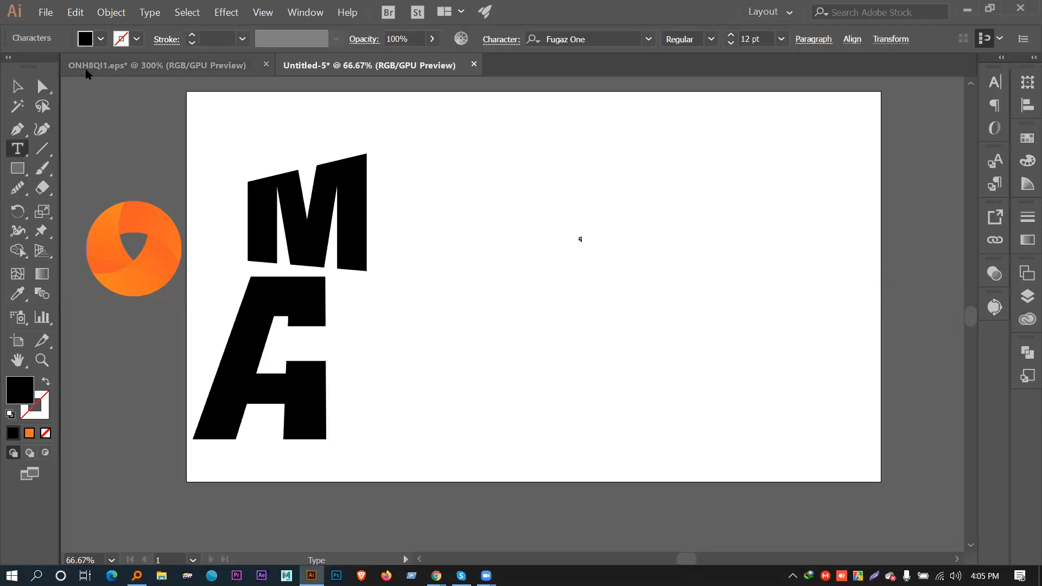
{"action": "left_click", "coordinate": [18, 87]}
{"action": "left_click_drag", "start_coordinate": [588, 245], "coordinate": [650, 377]}
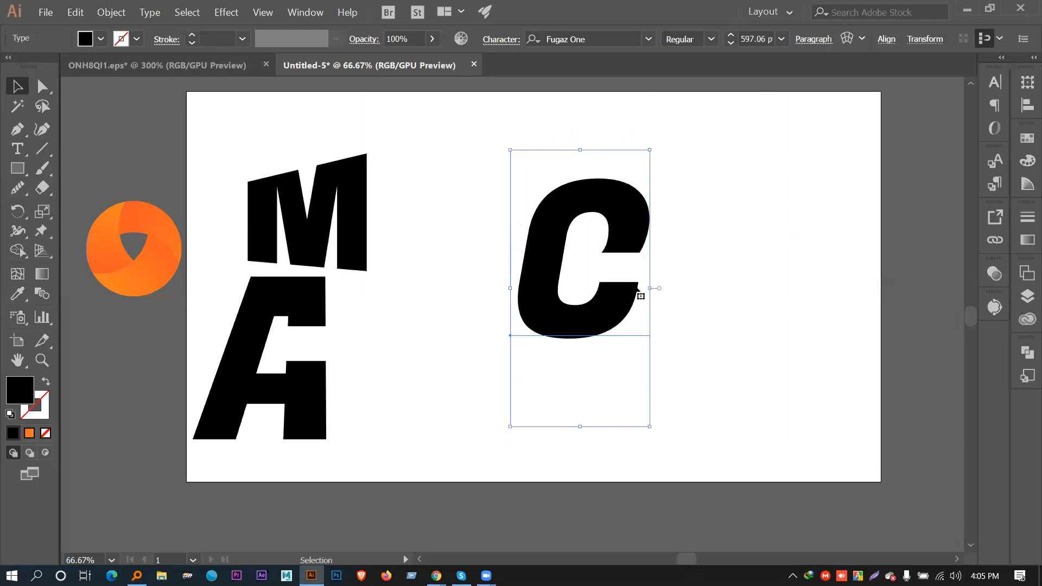
Convert the letter C to outlines
{"action": "right_click", "coordinate": [637, 289]}
{"action": "left_click", "coordinate": [697, 371]}
{"action": "left_click", "coordinate": [673, 376]}
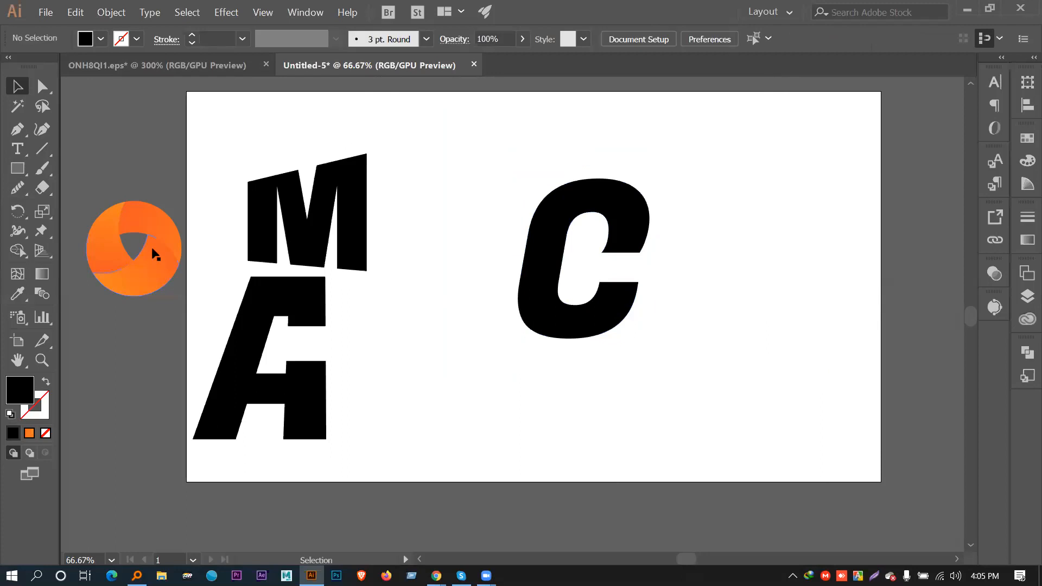
Draw a circle with the Ellipse tool and place it over the lower right part of the C
{"action": "right_click", "coordinate": [18, 169]}
{"action": "left_click", "coordinate": [98, 209]}
{"action": "left_click_drag", "start_coordinate": [562, 387], "coordinate": [628, 454]}
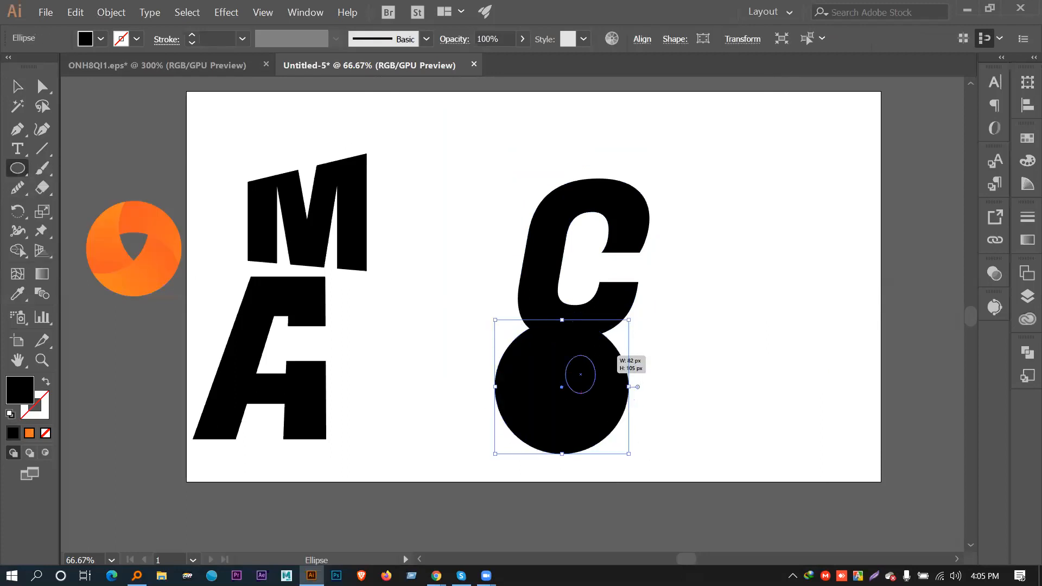
{"action": "key", "text": "v"}
{"action": "left_click_drag", "start_coordinate": [573, 377], "coordinate": [618, 329]}
{"action": "left_click", "coordinate": [696, 354]}
Remove the circle's areas outside the C with Shape Builder, keeping the curved split in the letter
{"action": "left_click_drag", "start_coordinate": [696, 355], "coordinate": [624, 114]}
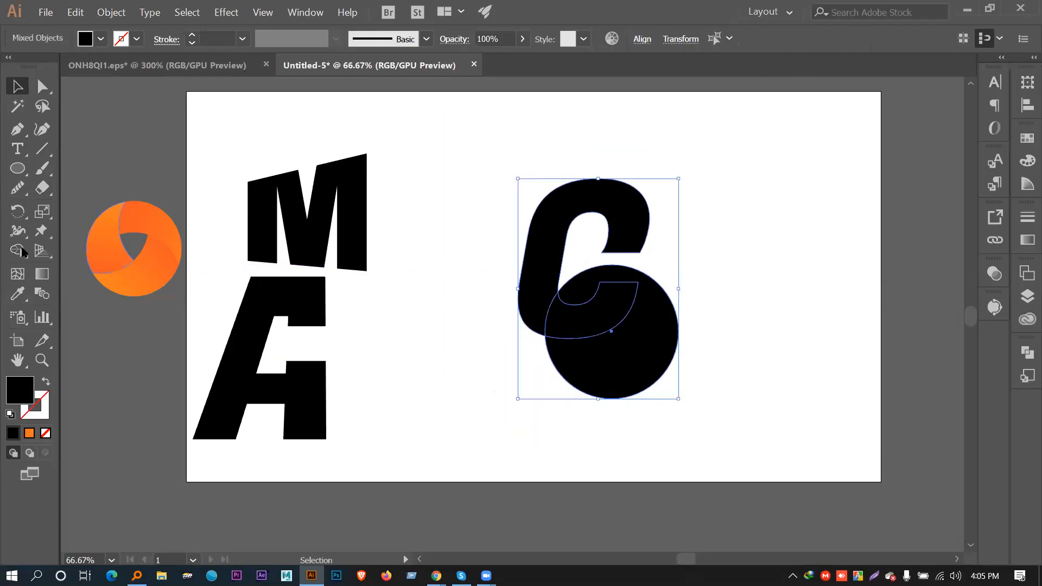
{"action": "key", "text": "shift+m"}
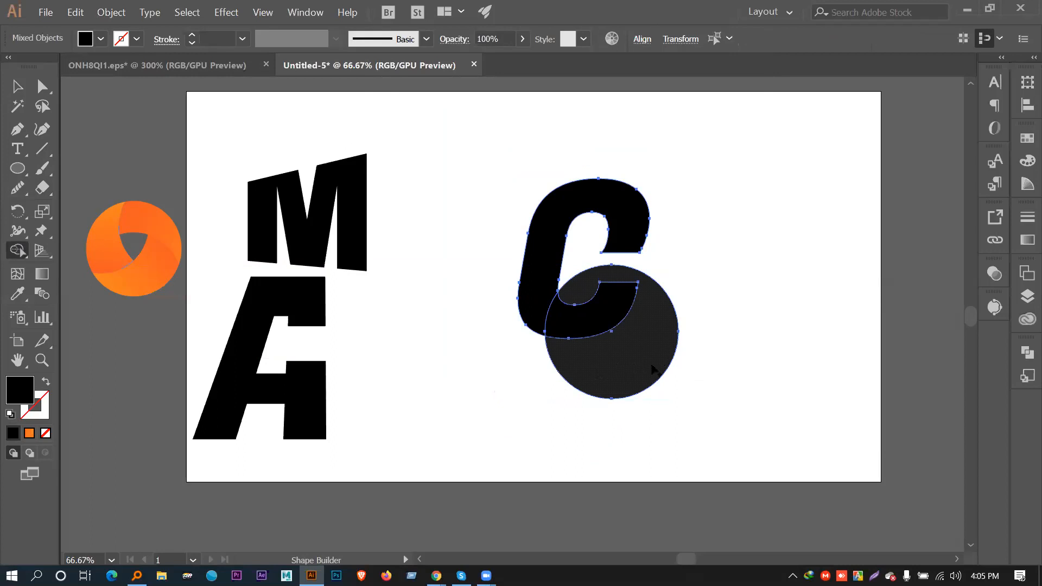
{"action": "left_click", "coordinate": [666, 368], "text": "alt"}
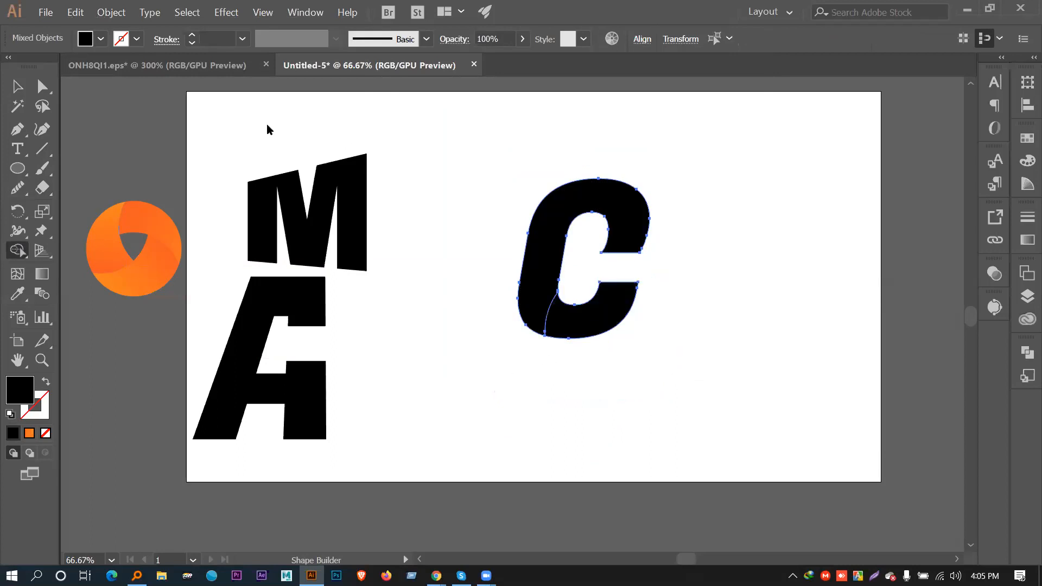
{"action": "key", "text": "v"}
Move the C's lower piece away from the letter and undo the move
{"action": "left_click", "coordinate": [630, 320]}
{"action": "left_click", "coordinate": [619, 320]}
{"action": "left_click_drag", "start_coordinate": [596, 313], "coordinate": [734, 319]}
{"action": "key", "text": "ctrl+z"}
Fill the upper piece of the C with a bright red swatch
{"action": "left_click", "coordinate": [545, 262]}
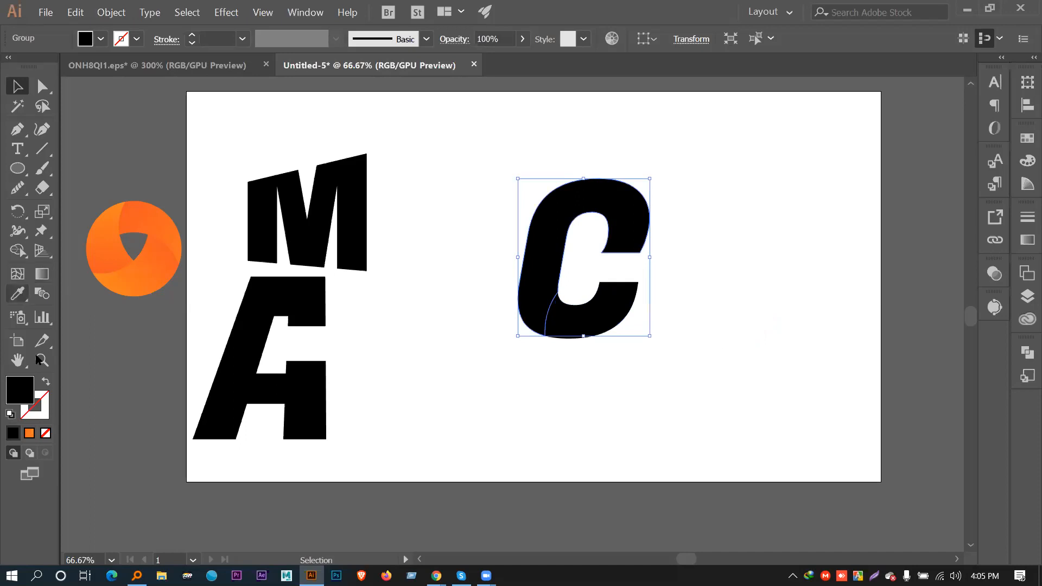
{"action": "left_click", "coordinate": [101, 38]}
{"action": "left_click", "coordinate": [102, 66]}
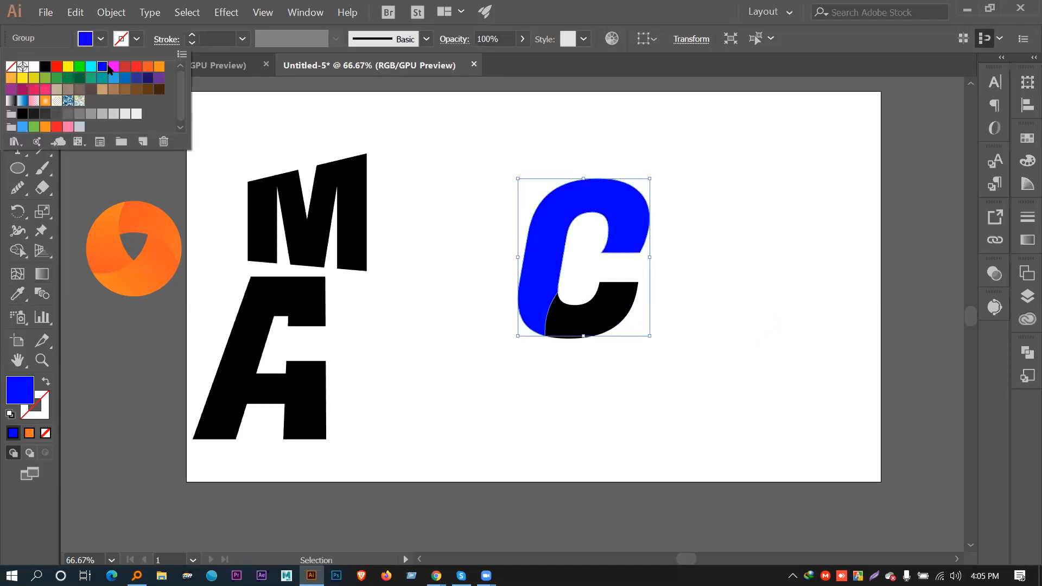
{"action": "left_click", "coordinate": [135, 66]}
{"action": "key", "text": "Escape"}
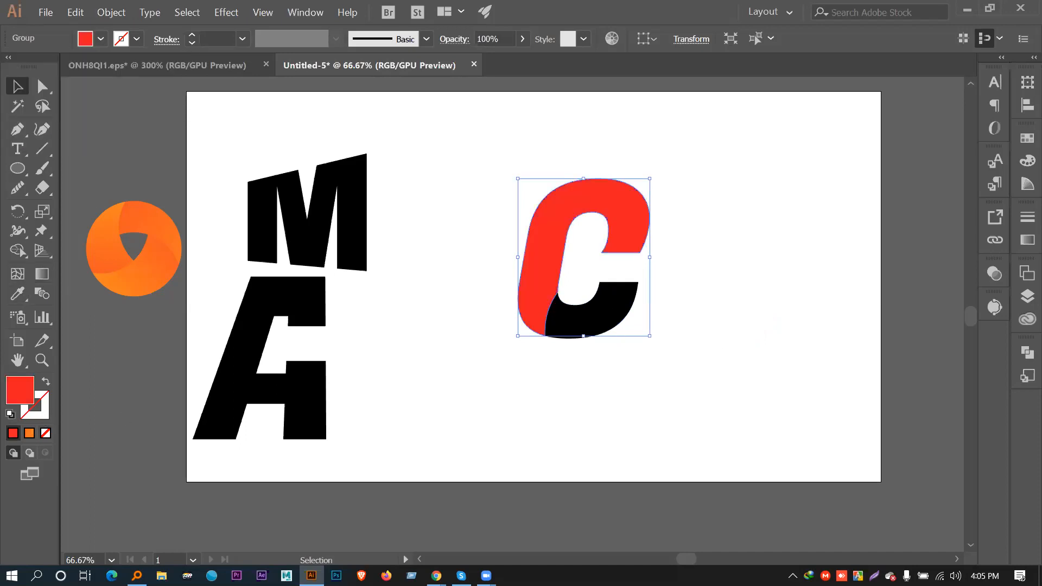
Copy the upper piece's red to the C's lower piece with the Eyedropper and darken it to a deep red
{"action": "left_click", "coordinate": [618, 331]}
{"action": "left_click", "coordinate": [18, 294]}
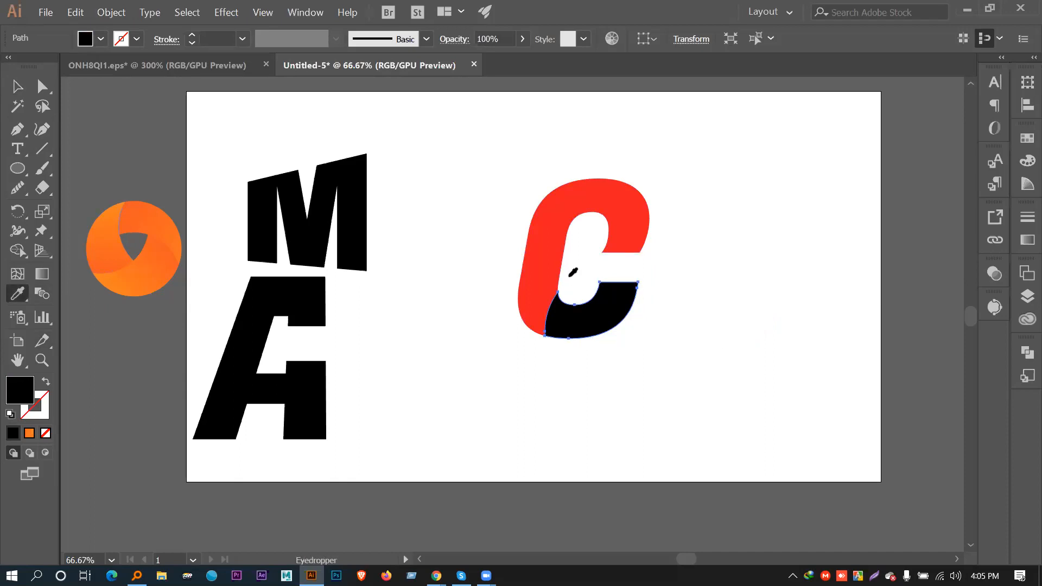
{"action": "left_click", "coordinate": [562, 274]}
{"action": "double_click", "coordinate": [28, 391]}
{"action": "left_click_drag", "start_coordinate": [206, 98], "coordinate": [207, 115]}
{"action": "left_click", "coordinate": [403, 59]}
{"action": "left_click", "coordinate": [428, 202]}
{"action": "key", "text": "ctrl+z"}
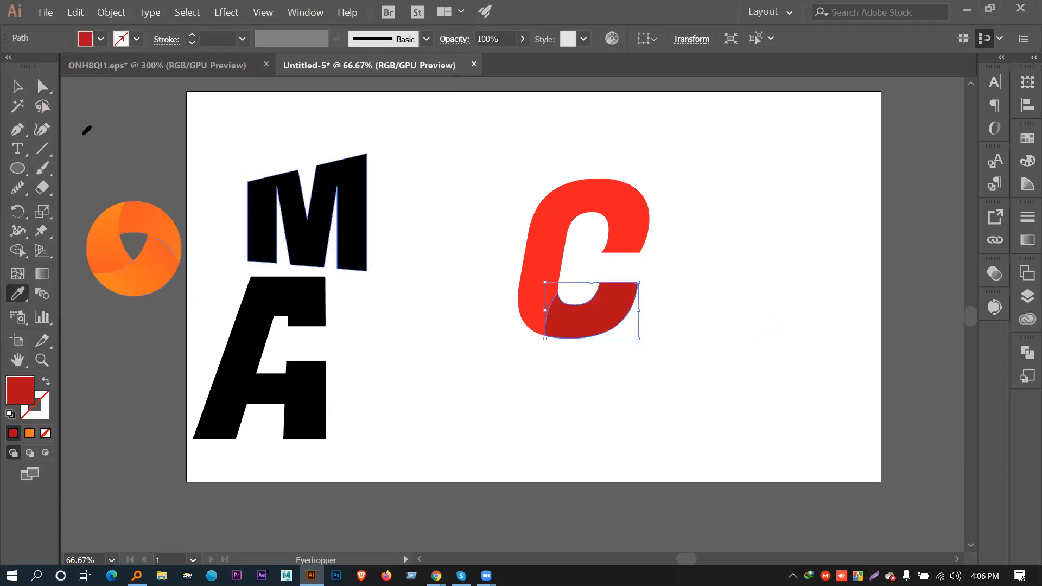
{"action": "key", "text": "v"}
{"action": "left_click", "coordinate": [395, 158]}
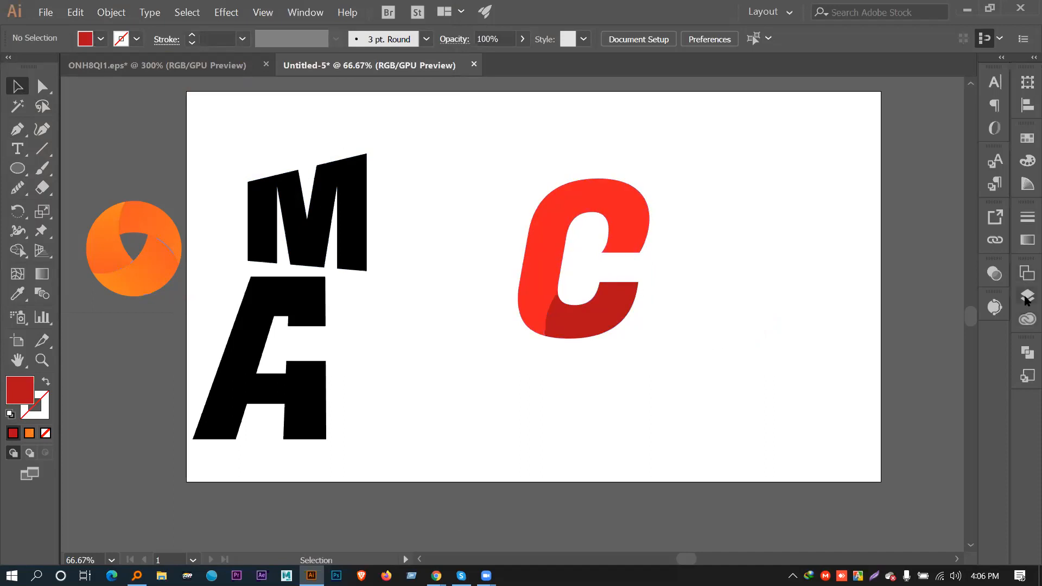
Move the finished two-tone red C to the artboard's right edge
{"action": "left_click_drag", "start_coordinate": [682, 401], "coordinate": [524, 178]}
{"action": "left_click_drag", "start_coordinate": [579, 203], "coordinate": [937, 234]}
{"action": "left_click", "coordinate": [749, 239]}
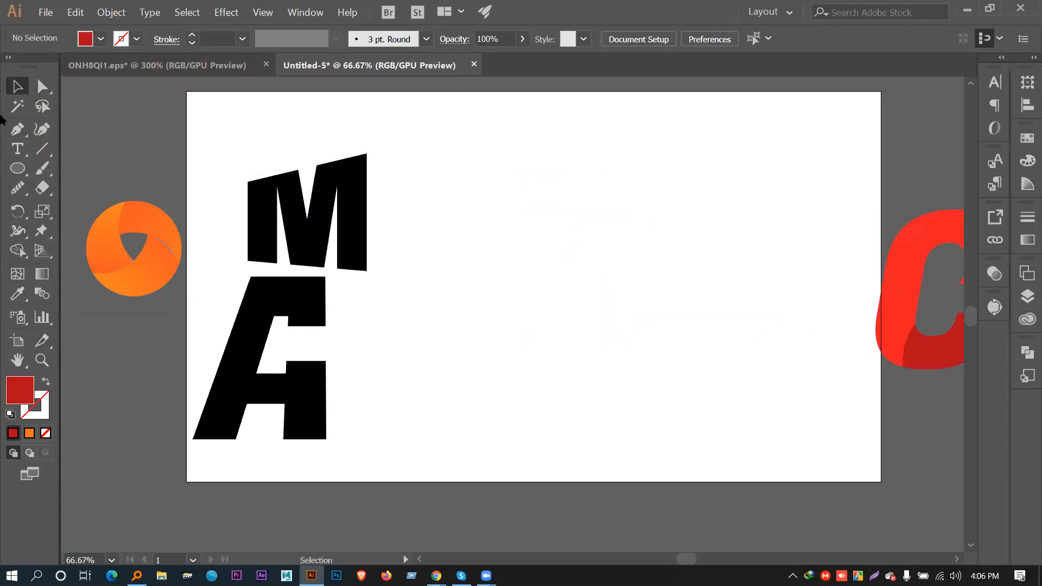
Add another letter C in Fugaz One to the artboard's right half, enlarged to about 668 pt
{"action": "left_click", "coordinate": [20, 144]}
{"action": "left_click", "coordinate": [436, 251]}
{"action": "key", "text": "BackSpace"}
{"action": "key", "text": "Escape"}
{"action": "left_click_drag", "start_coordinate": [442, 256], "coordinate": [697, 492]}
{"action": "left_click_drag", "start_coordinate": [481, 270], "coordinate": [675, 333]}
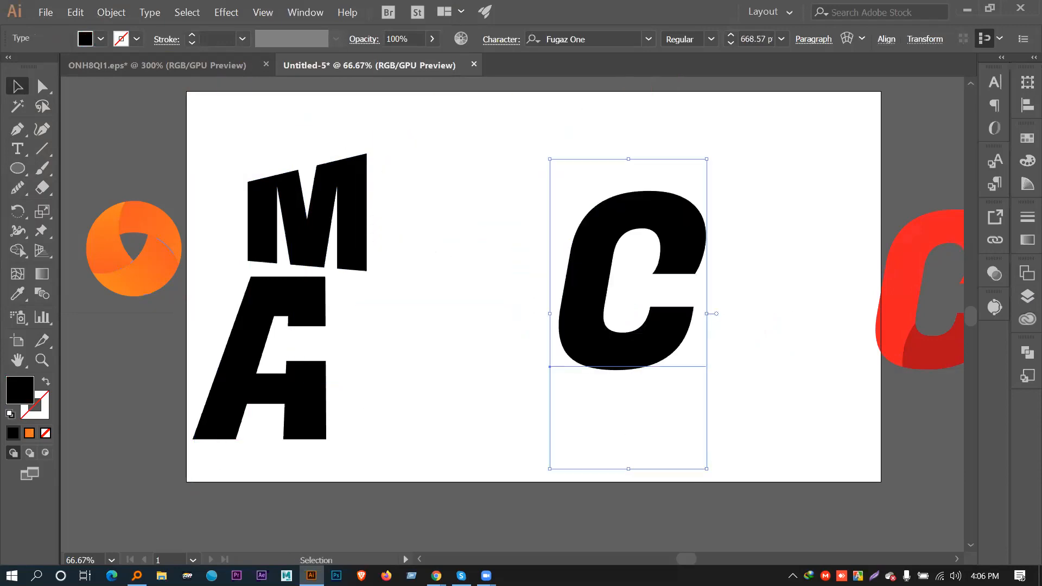
Convert the new C to outlines and enlarge it to nearly the artboard's height
{"action": "right_click", "coordinate": [644, 319]}
{"action": "left_click", "coordinate": [685, 400]}
{"action": "left_click", "coordinate": [747, 304]}
{"action": "left_click", "coordinate": [676, 346]}
{"action": "left_click_drag", "start_coordinate": [708, 372], "coordinate": [751, 425]}
Draw a circle and place it over the lower right part of the large C, sized to extend past the letter
{"action": "key", "text": "l"}
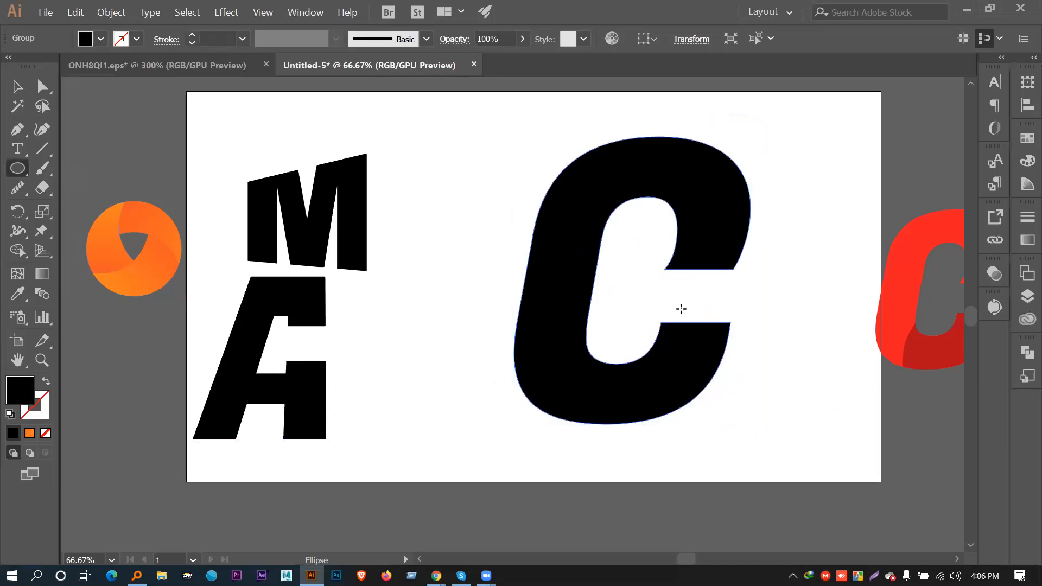
{"action": "mouse_move", "coordinate": [606, 324]}
{"action": "left_mouse_down"}
{"action": "mouse_move", "coordinate": [700, 420]}
{"action": "mouse_move", "coordinate": [691, 408]}
{"action": "left_mouse_up"}
{"action": "left_click", "coordinate": [16, 87]}
{"action": "left_click_drag", "start_coordinate": [639, 310], "coordinate": [690, 355]}
{"action": "left_click_drag", "start_coordinate": [733, 463], "coordinate": [753, 472]}
{"action": "left_click_drag", "start_coordinate": [712, 381], "coordinate": [711, 381]}
{"action": "left_click", "coordinate": [653, 239]}
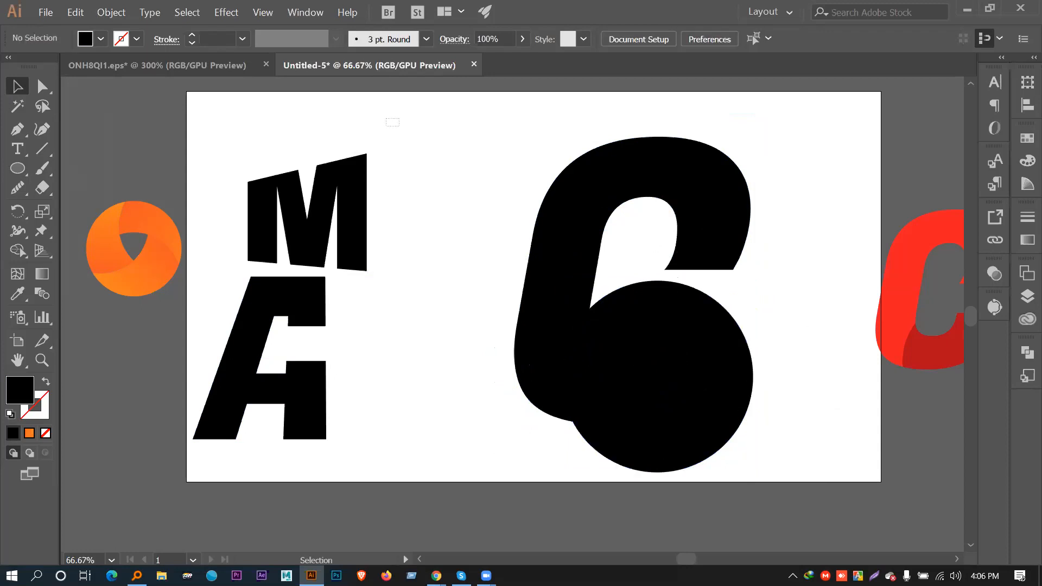
Remove the circle's areas outside the large C with Shape Builder, leaving the letter split by a curve
{"action": "left_click_drag", "start_coordinate": [386, 117], "coordinate": [735, 412]}
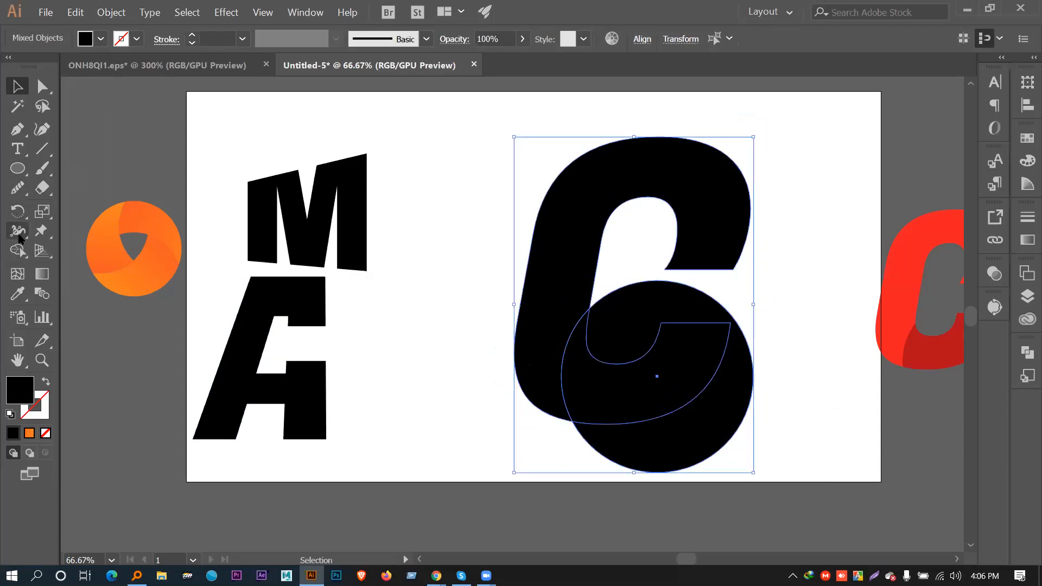
{"action": "left_click", "coordinate": [23, 256]}
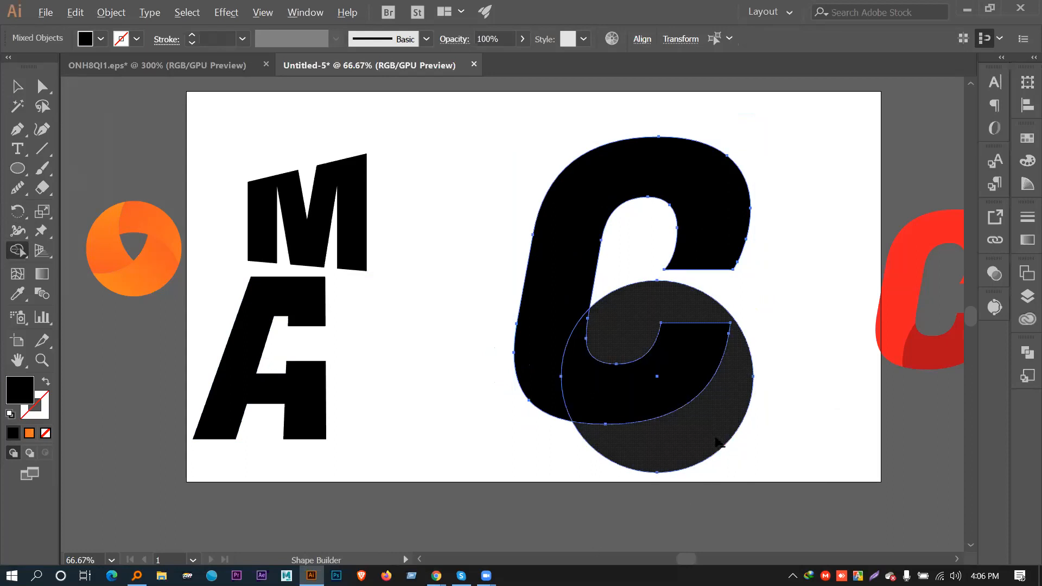
{"action": "left_click", "coordinate": [717, 442], "text": "alt"}
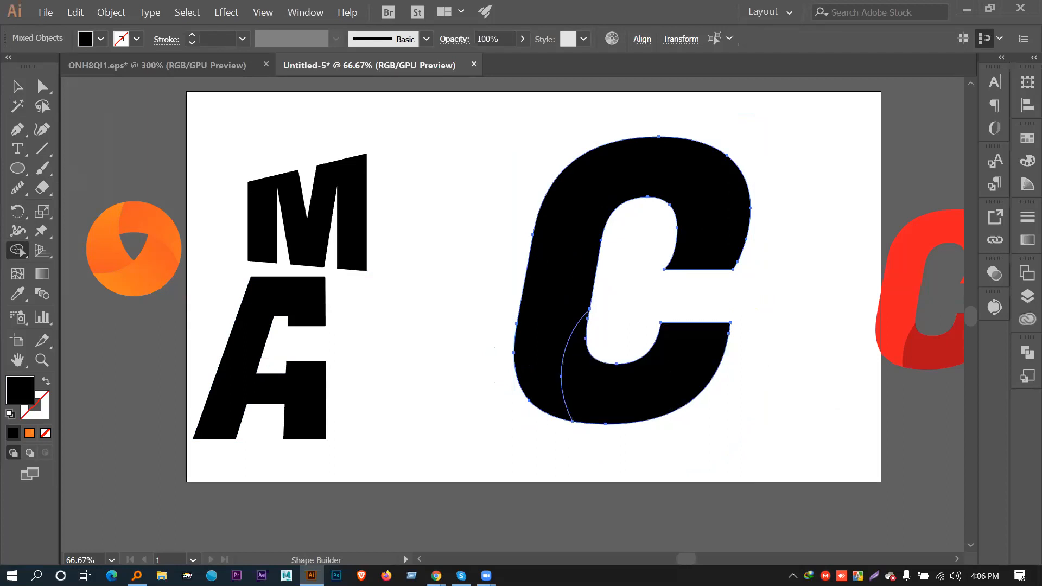
{"action": "key", "text": "v"}
{"action": "left_click", "coordinate": [458, 172]}
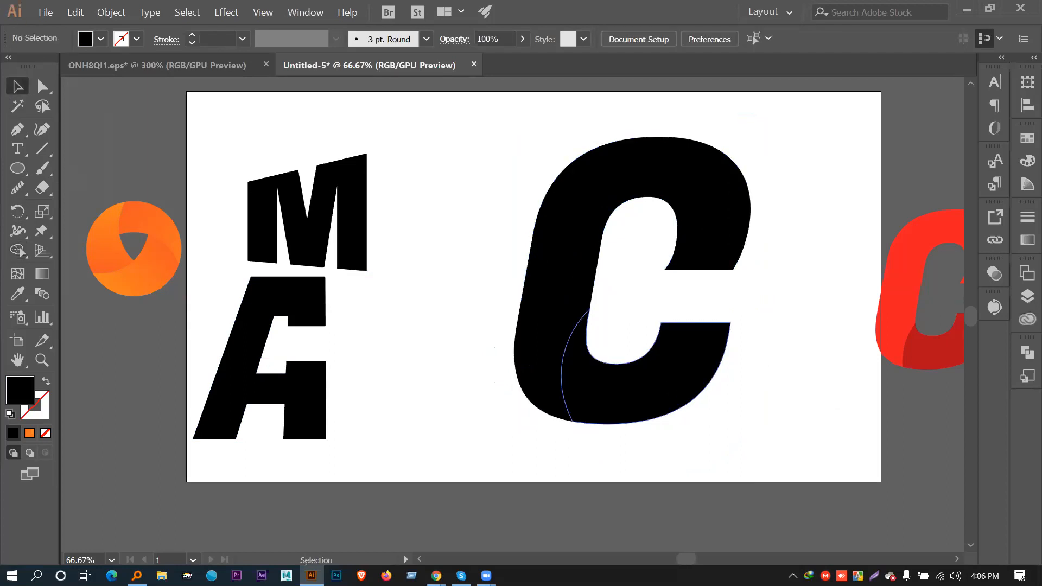
Fill the large C's upper and left piece with orange
{"action": "left_click", "coordinate": [650, 339]}
{"action": "left_click", "coordinate": [555, 304]}
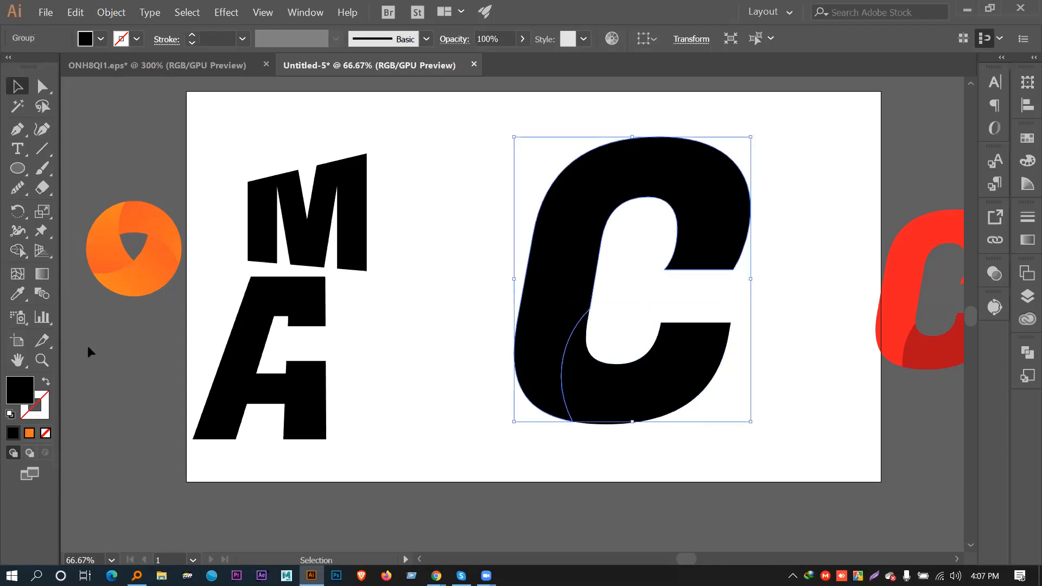
{"action": "left_click", "coordinate": [101, 39]}
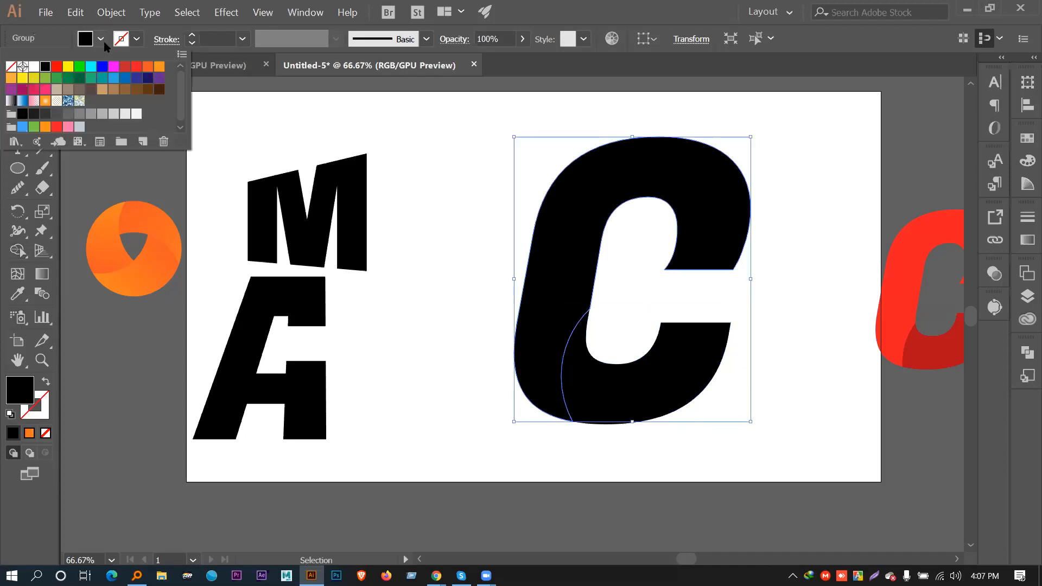
{"action": "left_click", "coordinate": [137, 69]}
{"action": "left_click", "coordinate": [444, 187]}
Copy the orange onto the C's lower right piece and darken that fill to A0310E
{"action": "left_click", "coordinate": [761, 464]}
{"action": "left_click", "coordinate": [714, 392]}
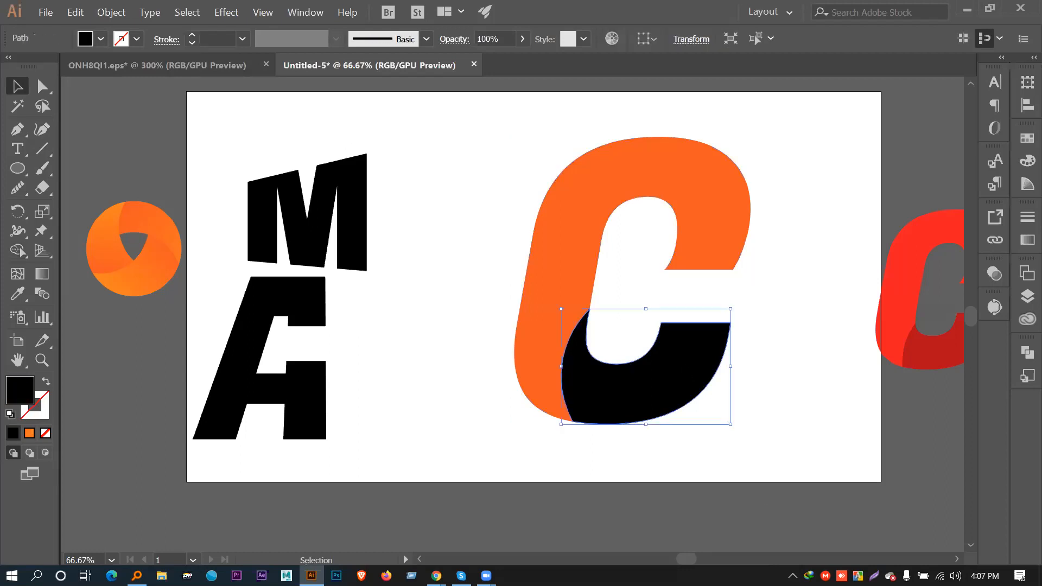
{"action": "left_click", "coordinate": [18, 294]}
{"action": "left_click", "coordinate": [564, 206]}
{"action": "double_click", "coordinate": [20, 388]}
{"action": "left_click_drag", "start_coordinate": [210, 98], "coordinate": [205, 129]}
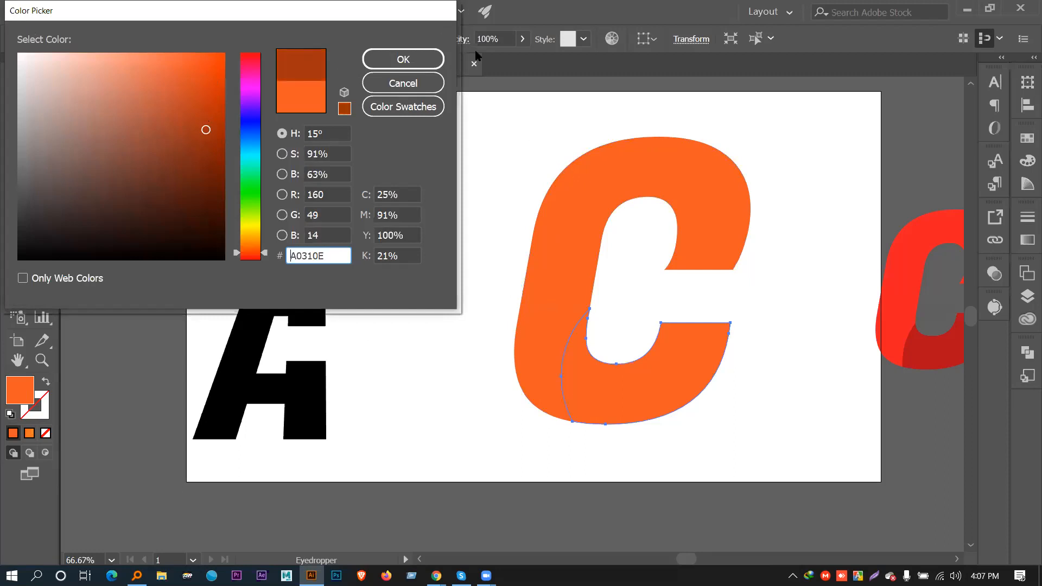
{"action": "left_click", "coordinate": [404, 59]}
{"action": "left_click", "coordinate": [456, 196]}
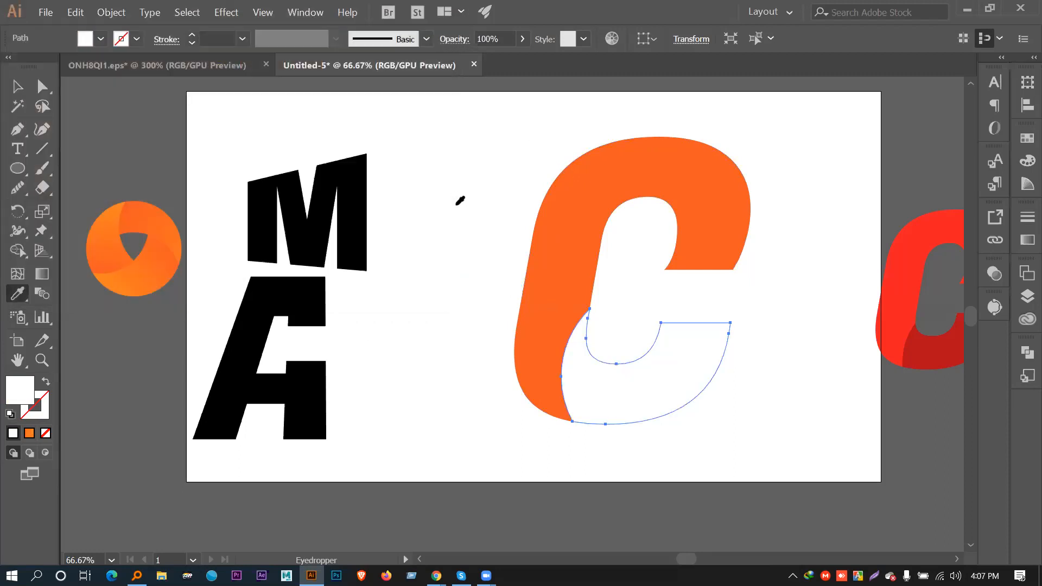
{"action": "key", "text": "ctrl+z"}
{"action": "key", "text": "v"}
{"action": "left_click", "coordinate": [454, 211]}
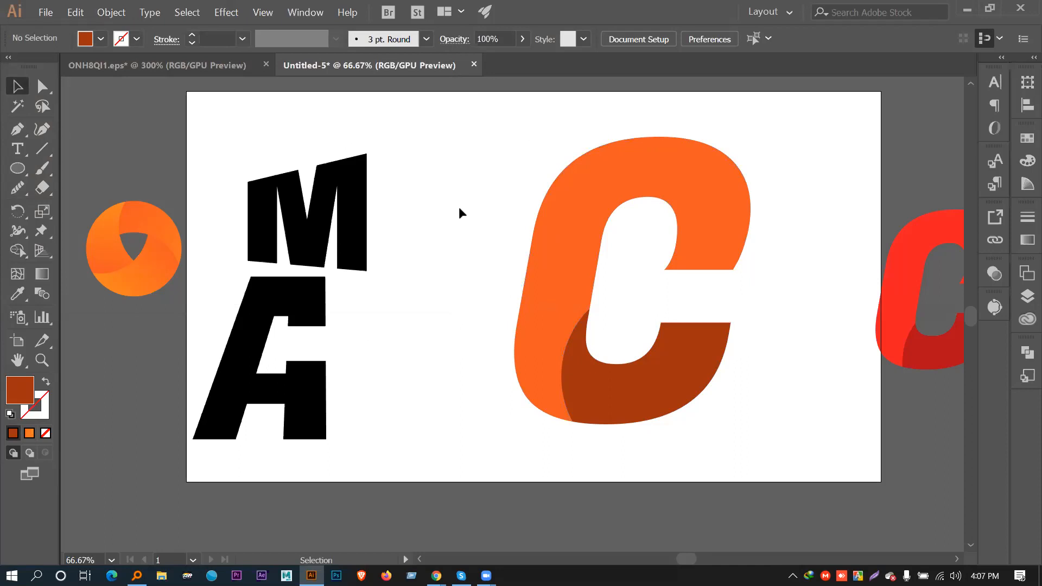
Delete all the artwork on and around the artboard and fit the empty artboard in view
{"action": "key", "text": "ctrl+minus"}
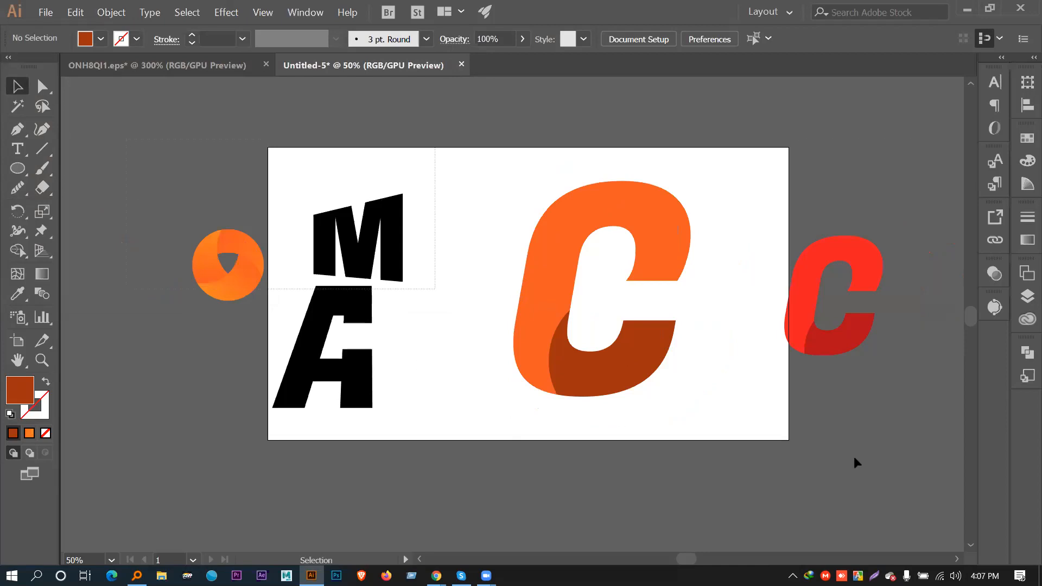
{"action": "scroll", "coordinate": [873, 456], "scroll_direction": "right", "scroll_amount": 3}
{"action": "key", "text": "ctrl+a"}
{"action": "key", "text": "Delete"}
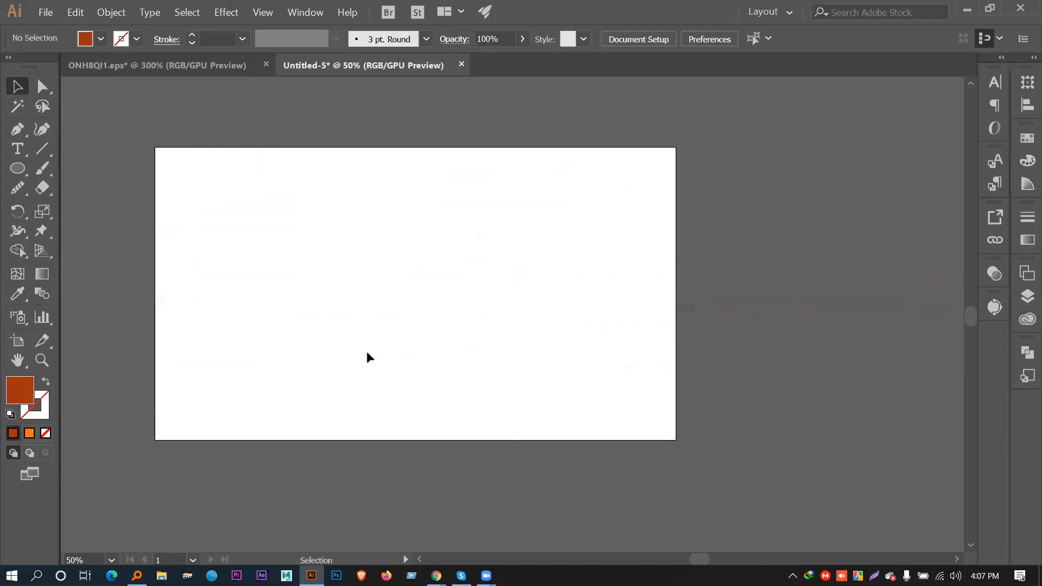
{"action": "key", "text": "ctrl+0"}
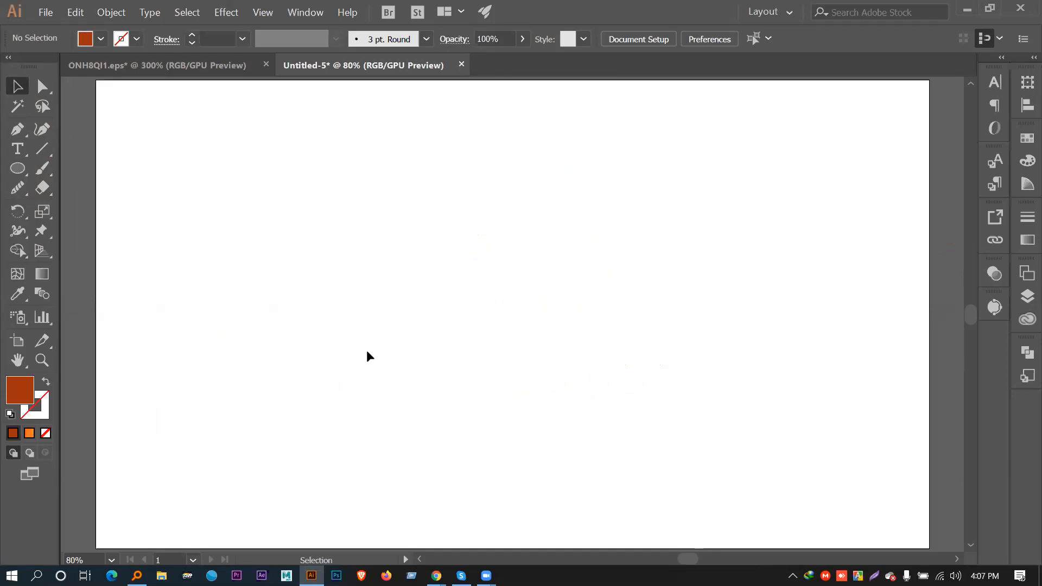
{"action": "key", "text": "minus"}
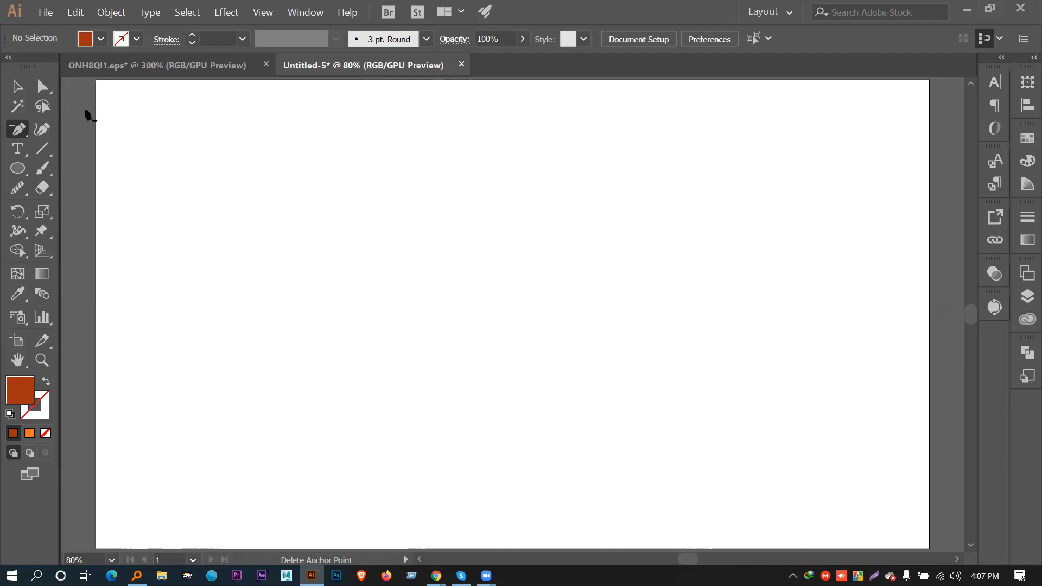
{"action": "key", "text": "v"}
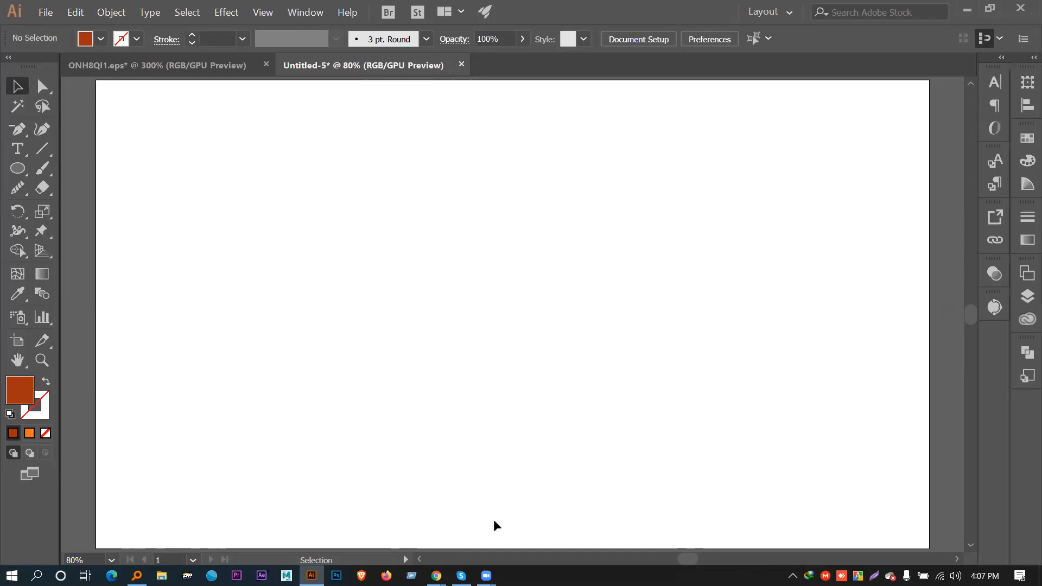
Switch to Chrome and run a Google image search for "negative space logo" in a new browser tab
{"action": "left_click", "coordinate": [436, 575]}
{"action": "left_click", "coordinate": [364, 522]}
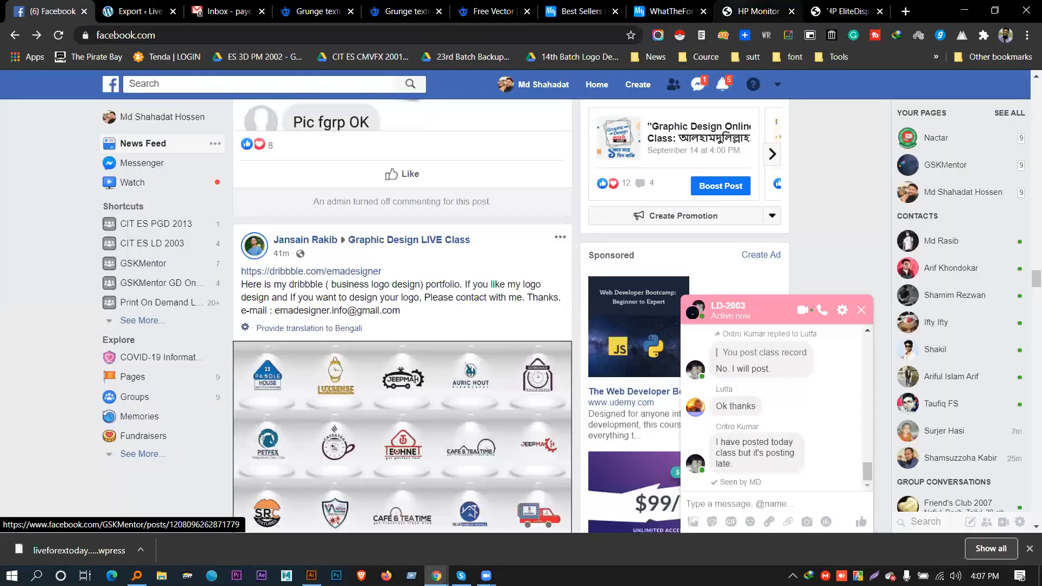
{"action": "key", "text": "ctrl+t"}
{"action": "type", "text": "neg"}
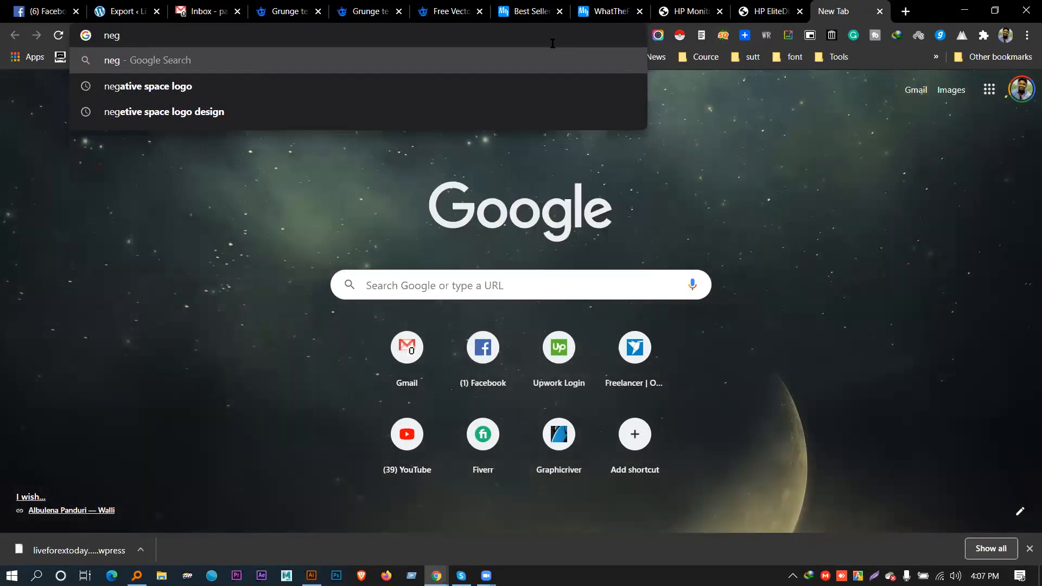
{"action": "key", "text": "Down"}
{"action": "key", "text": "Return"}
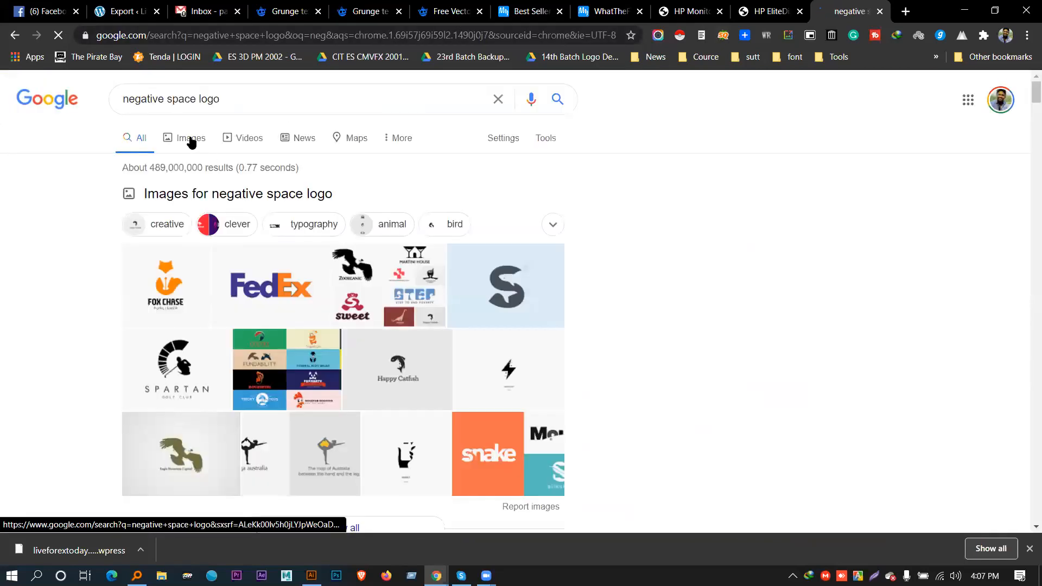
{"action": "left_click", "coordinate": [191, 142]}
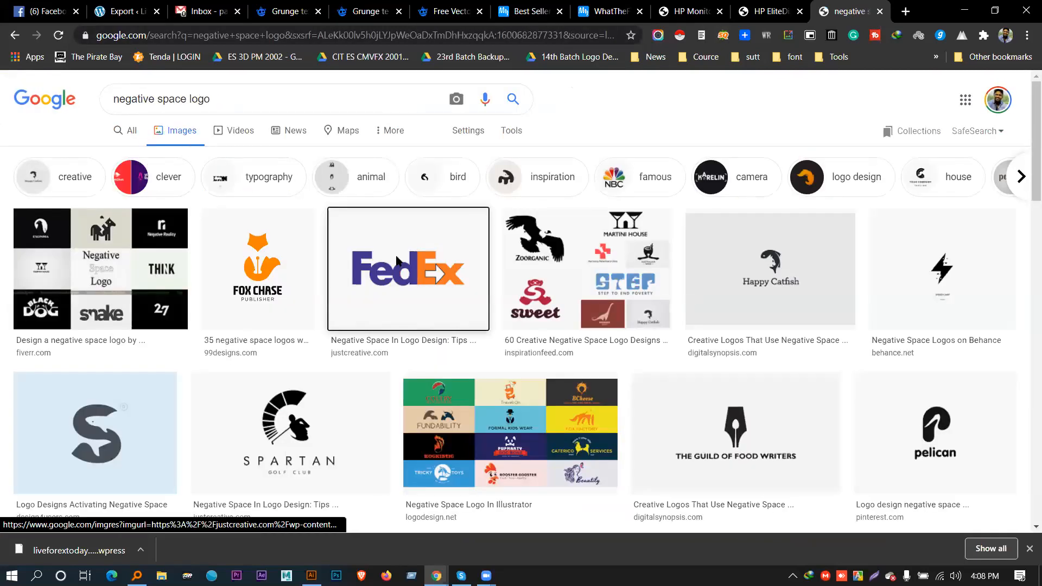
View the FedEx and Happy Catfish logo images at full size to examine their use of negative space
{"action": "left_click", "coordinate": [396, 259]}
{"action": "left_click", "coordinate": [878, 359]}
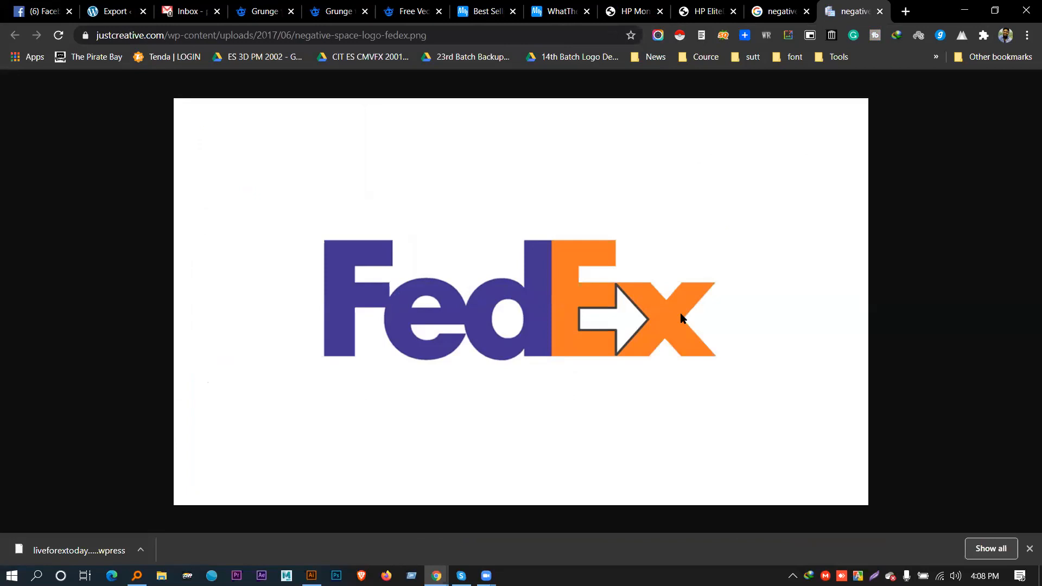
{"action": "left_click", "coordinate": [777, 11]}
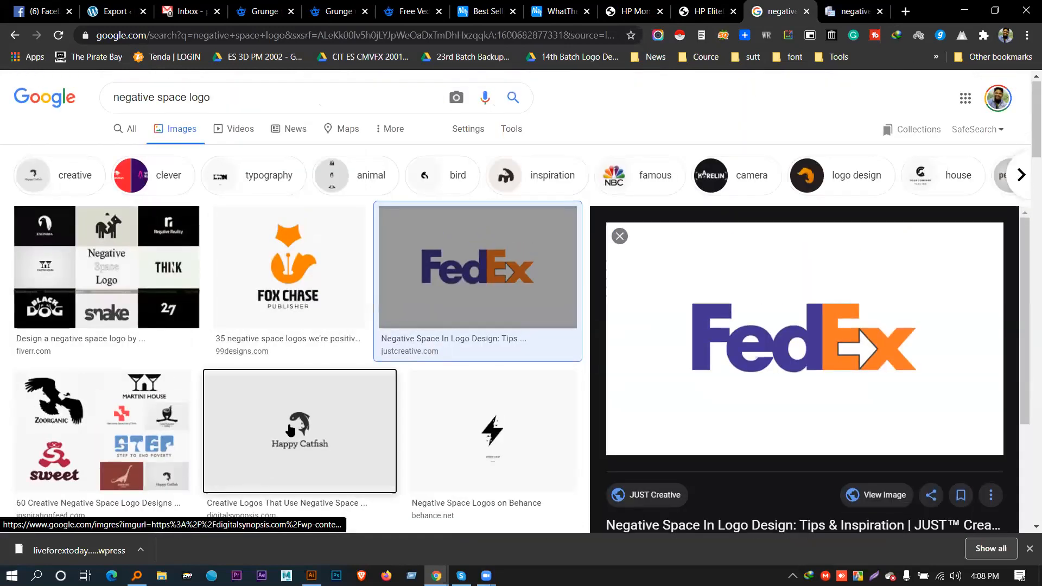
{"action": "left_click", "coordinate": [299, 417]}
{"action": "left_click", "coordinate": [884, 338]}
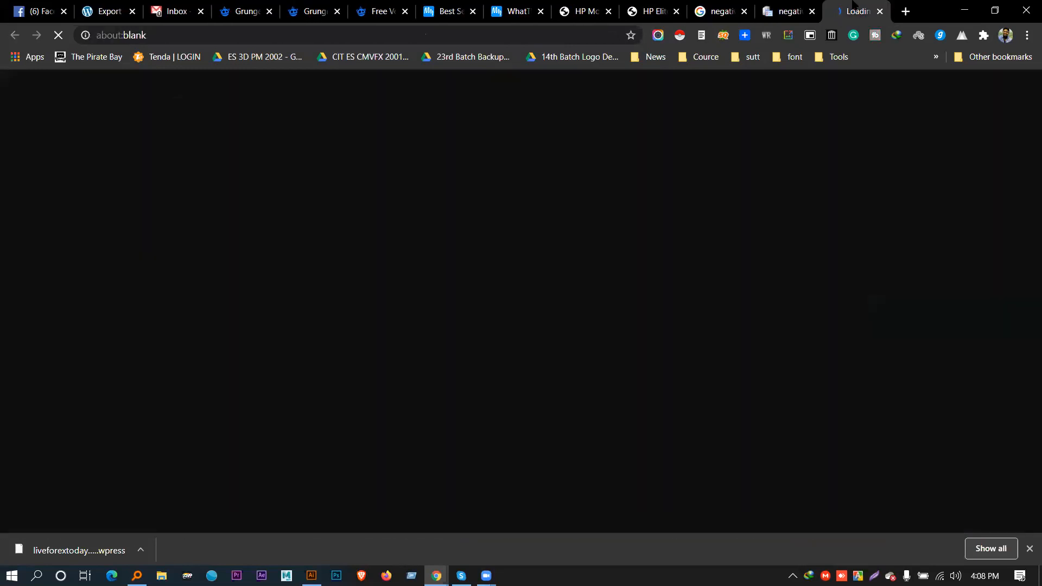
{"action": "scroll", "coordinate": [548, 301], "scroll_direction": "up", "scroll_amount": 4, "text": "ctrl"}
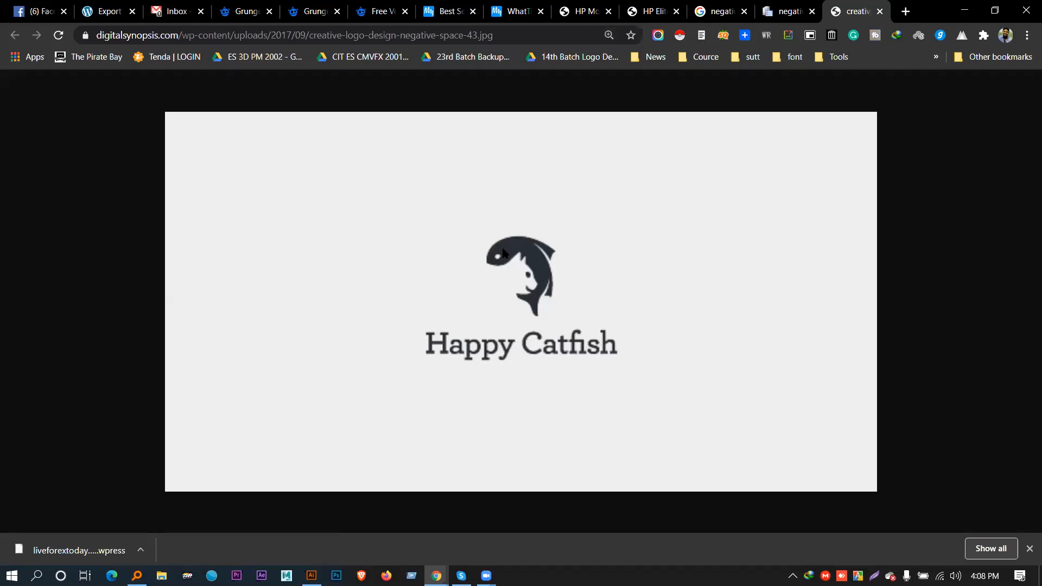
View the Fiverr collage of nine negative space logos at full size from the image results
{"action": "left_click", "coordinate": [719, 11]}
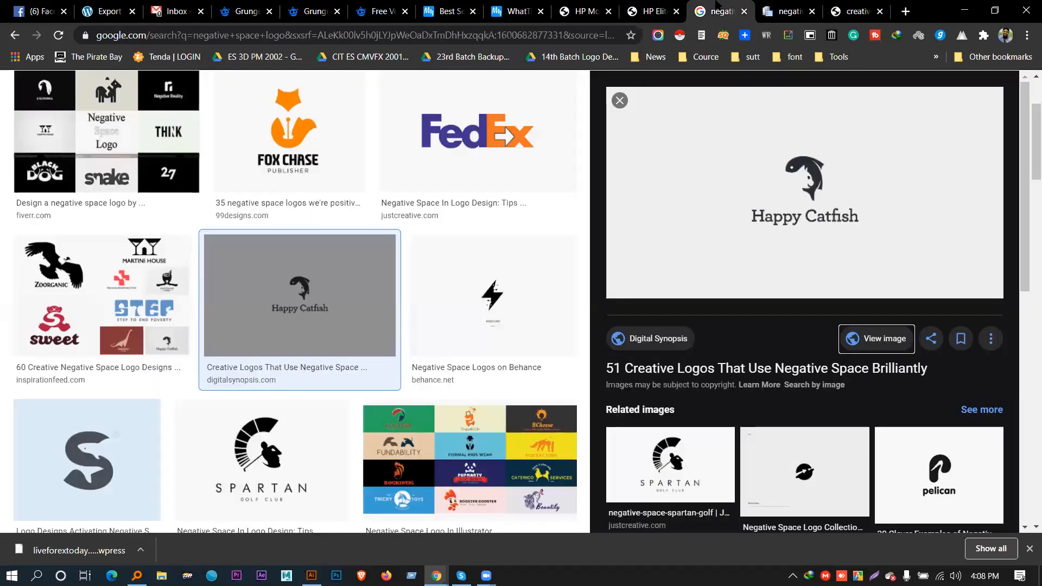
{"action": "scroll", "coordinate": [263, 340], "scroll_direction": "up", "scroll_amount": 1}
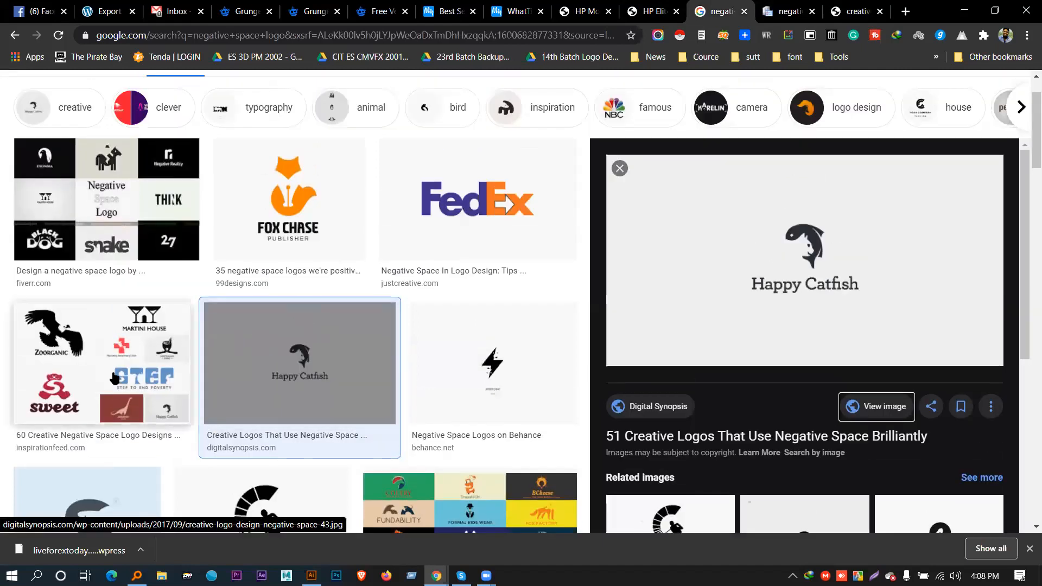
{"action": "scroll", "coordinate": [295, 386], "scroll_direction": "up", "scroll_amount": 2}
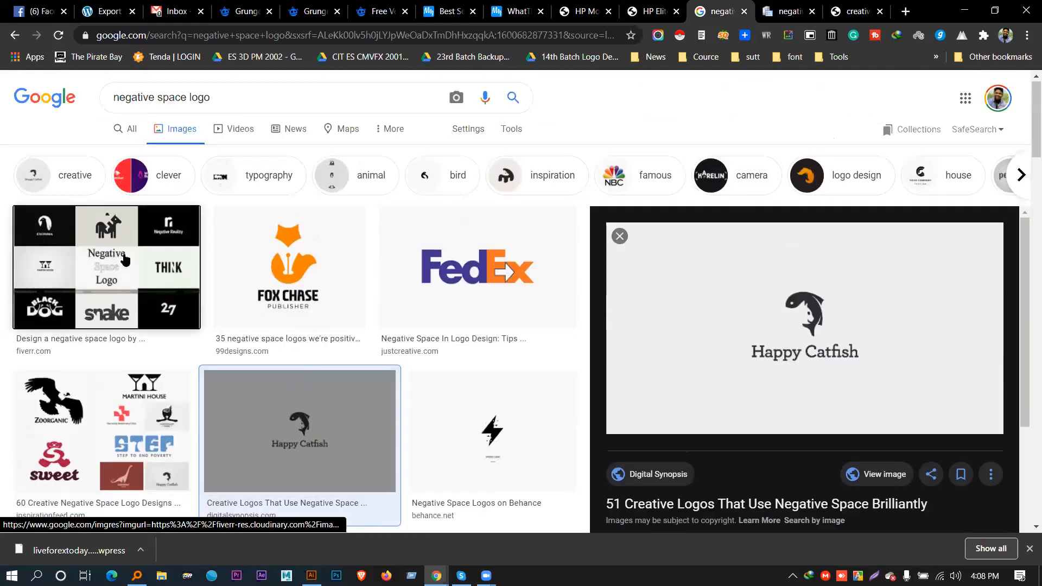
{"action": "left_click", "coordinate": [109, 269]}
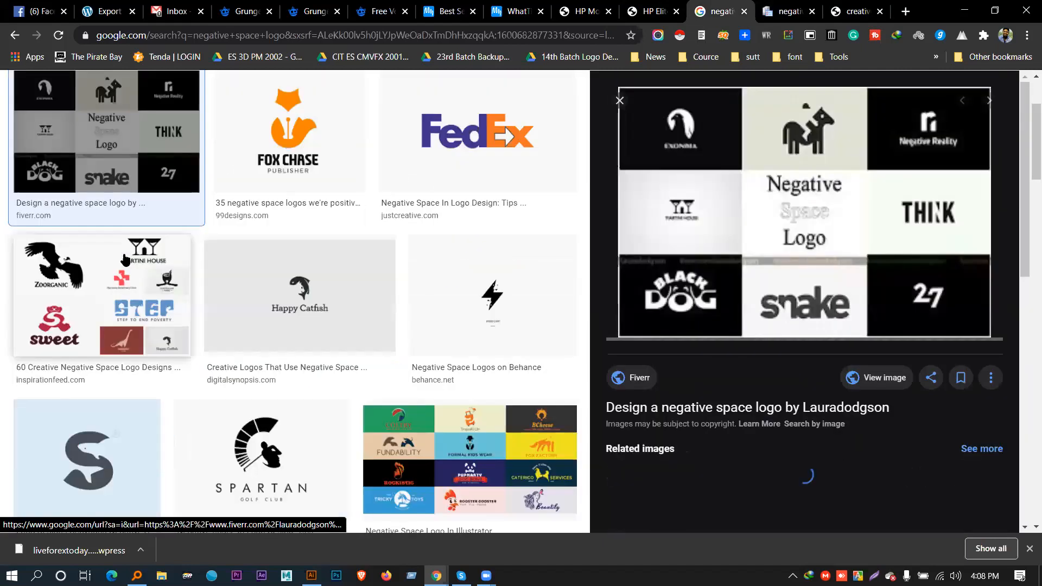
{"action": "left_click", "coordinate": [881, 378]}
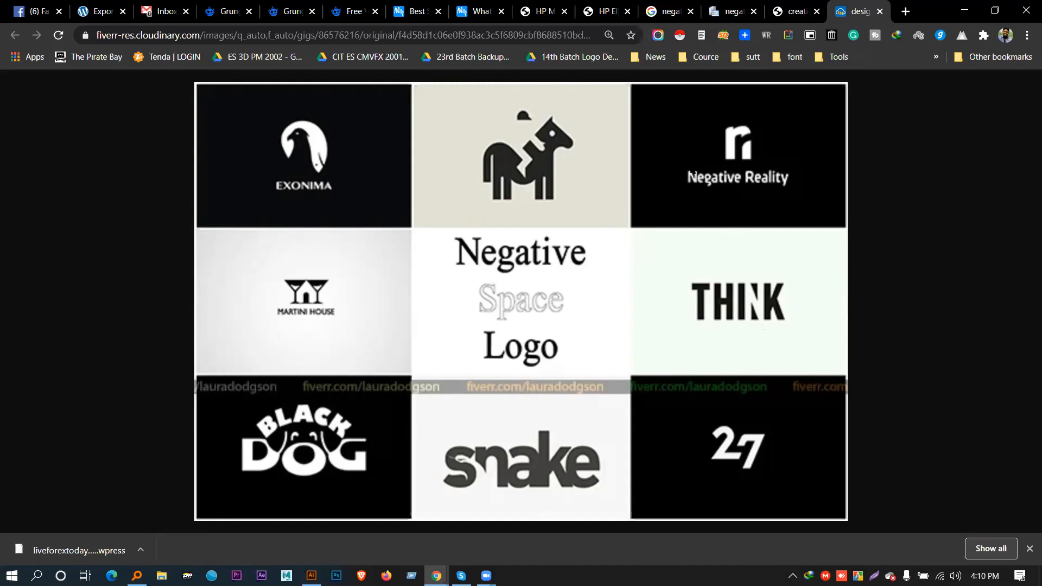
Switch back to Illustrator and add a lowercase n near the artboard's centre, enlarged to about 412 pt
{"action": "key", "text": "alt+Tab"}
{"action": "left_click", "coordinate": [19, 152]}
{"action": "left_click", "coordinate": [419, 287]}
{"action": "type", "text": "n"}
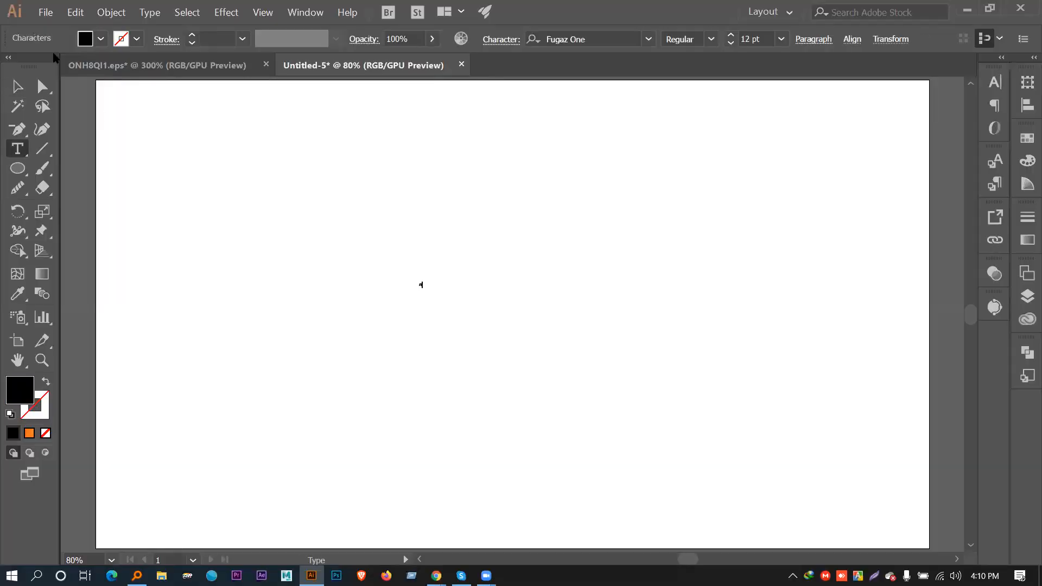
{"action": "key", "text": "Escape"}
{"action": "left_click_drag", "start_coordinate": [433, 292], "coordinate": [609, 434]}
Set the font of the letter n to Gotham-Black
{"action": "left_click", "coordinate": [995, 81]}
{"action": "left_click", "coordinate": [966, 99]}
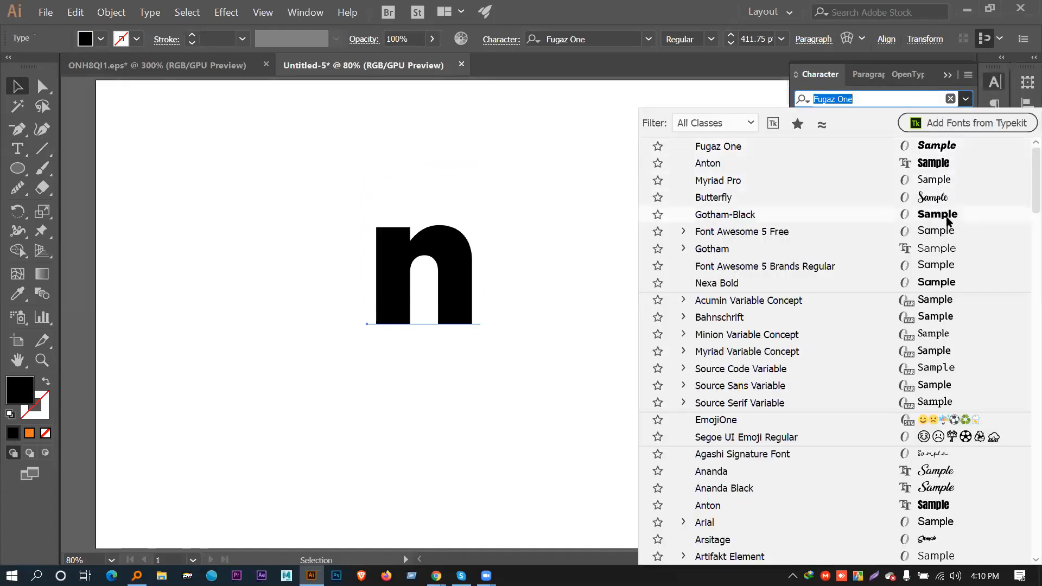
{"action": "left_click", "coordinate": [948, 216]}
{"action": "left_click", "coordinate": [590, 272]}
Duplicate the n to its right and change the copy's text to a lowercase r
{"action": "left_click", "coordinate": [449, 273]}
{"action": "left_click_drag", "start_coordinate": [449, 272], "coordinate": [638, 275]}
{"action": "double_click", "coordinate": [597, 273]}
{"action": "key", "text": "ctrl+a"}
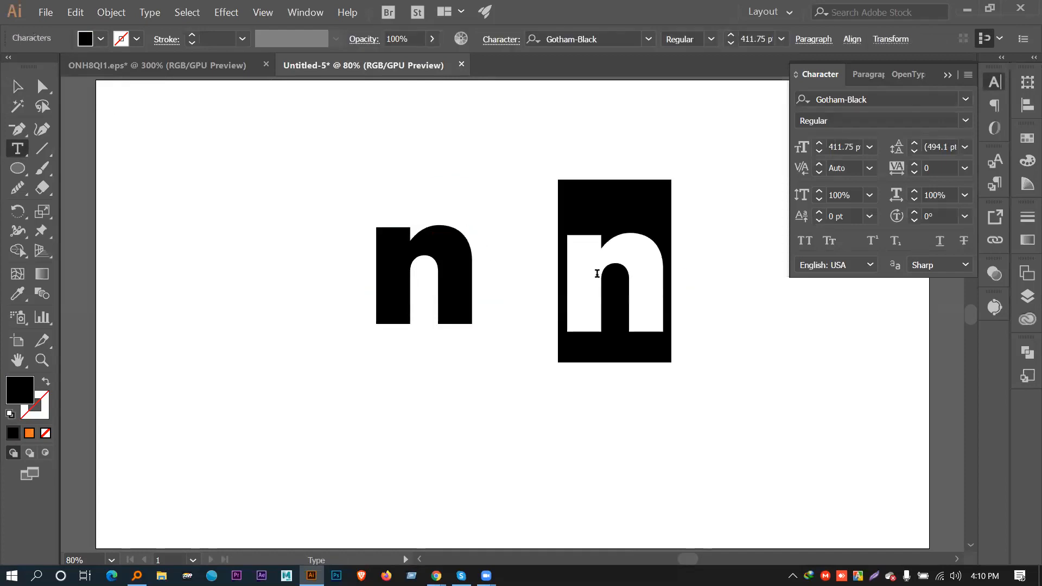
{"action": "type", "text": "r"}
{"action": "key", "text": "Escape"}
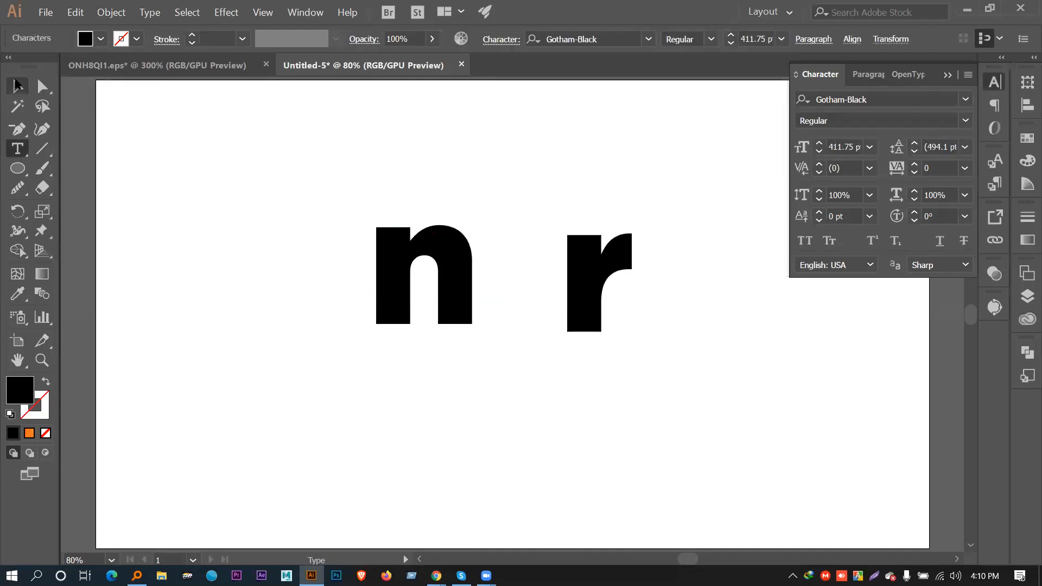
{"action": "left_click", "coordinate": [217, 282]}
Reduce the r to about 299 pt and place it over the n's right stem on the same baseline
{"action": "left_click", "coordinate": [599, 295]}
{"action": "left_click", "coordinate": [819, 152]}
{"action": "left_click", "coordinate": [819, 152]}
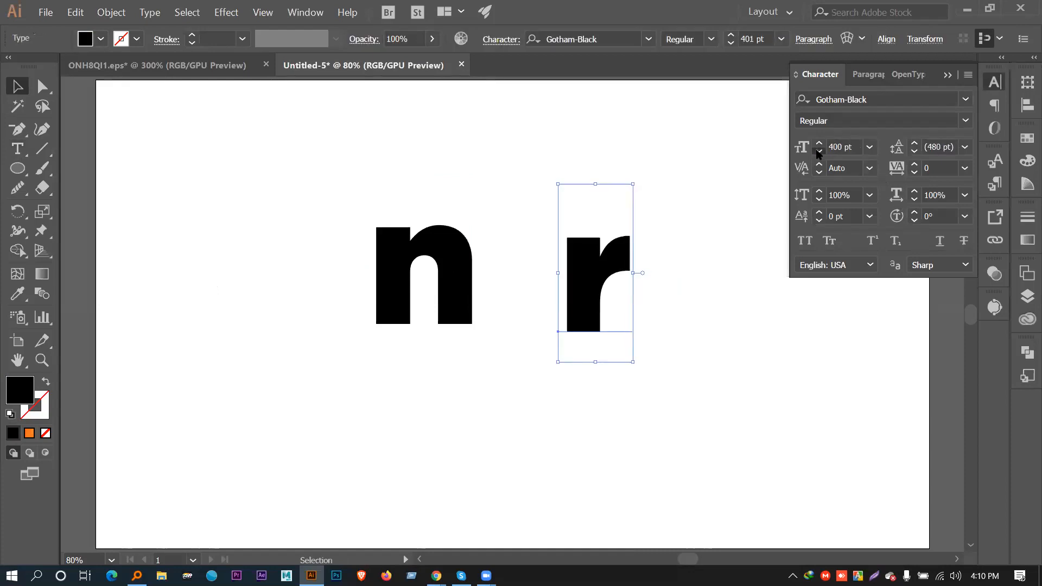
{"action": "left_click_drag", "start_coordinate": [629, 361], "coordinate": [622, 343]}
{"action": "left_click", "coordinate": [701, 348]}
{"action": "key", "text": "ctrl+equal"}
{"action": "key", "text": "ctrl+equal"}
{"action": "left_click_drag", "start_coordinate": [480, 298], "coordinate": [501, 355]}
{"action": "left_click_drag", "start_coordinate": [683, 292], "coordinate": [398, 305]}
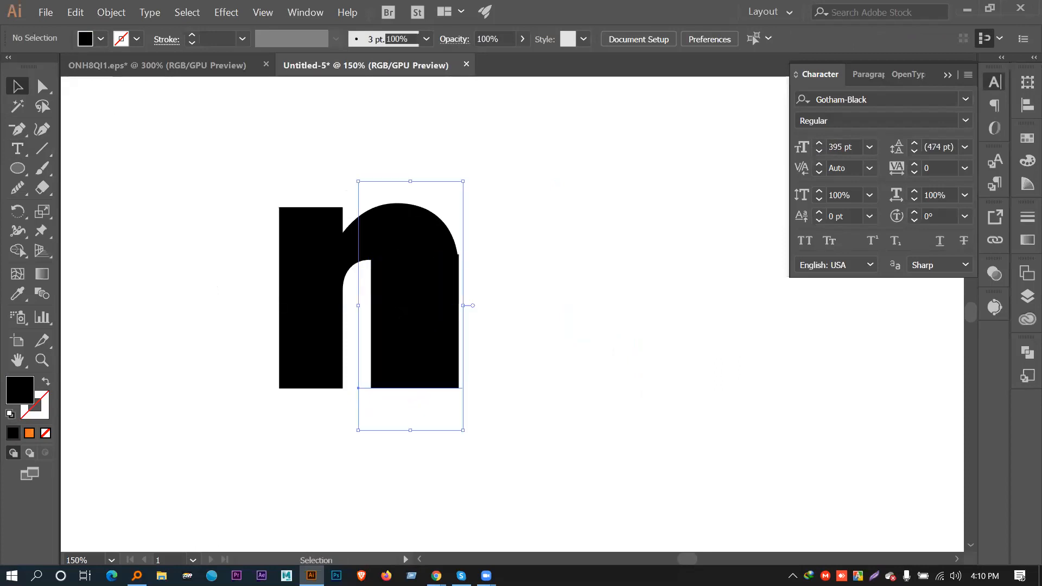
Fill the r with yellow so it stands out against the black n
{"action": "left_click", "coordinate": [101, 39]}
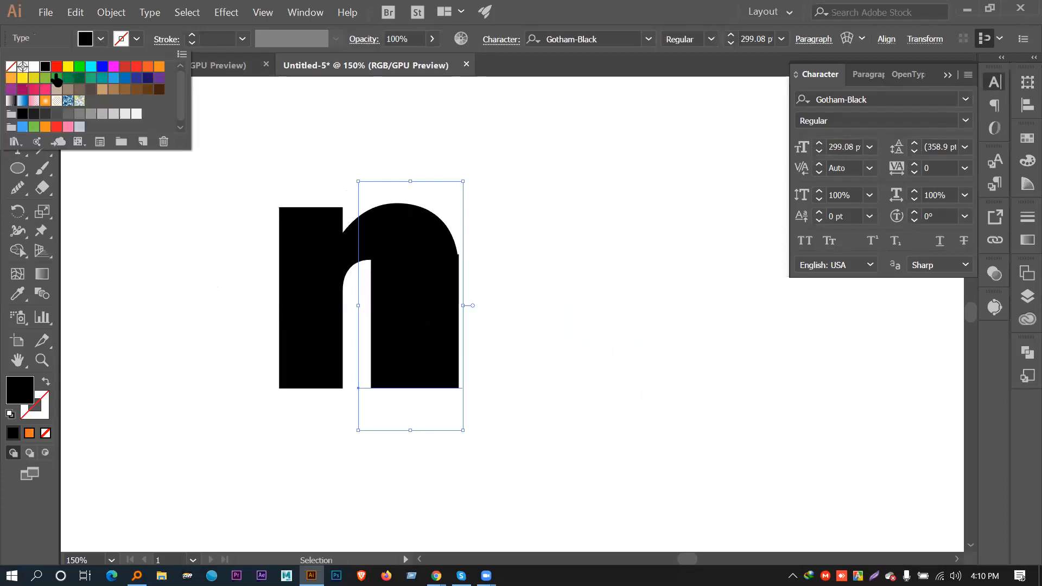
{"action": "left_click", "coordinate": [67, 65]}
{"action": "left_click", "coordinate": [171, 217]}
{"action": "left_click", "coordinate": [613, 284]}
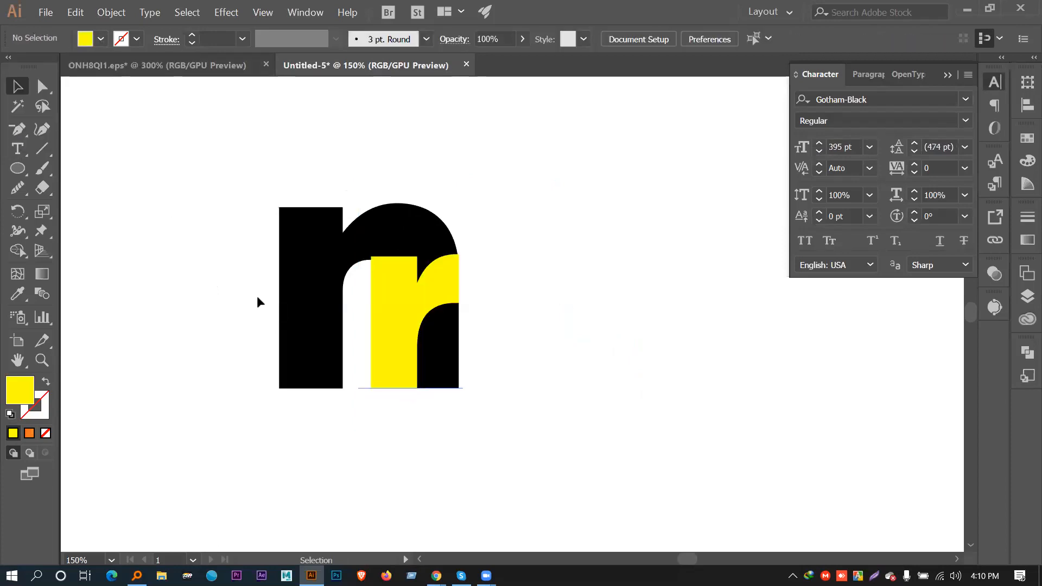
Convert the black n and the yellow r into outlines
{"action": "left_click", "coordinate": [410, 297]}
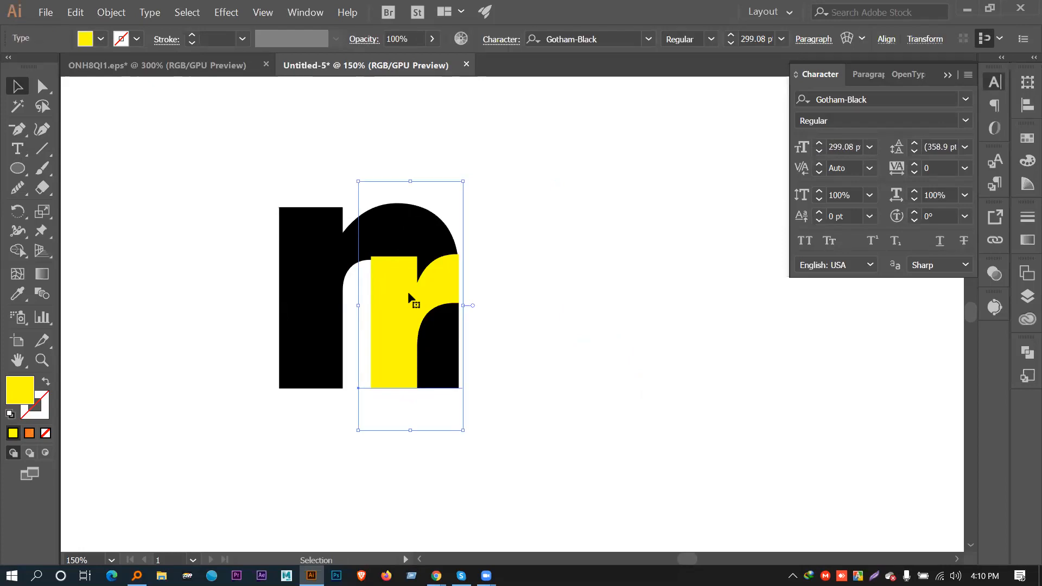
{"action": "left_click", "coordinate": [586, 284]}
{"action": "right_click", "coordinate": [372, 276]}
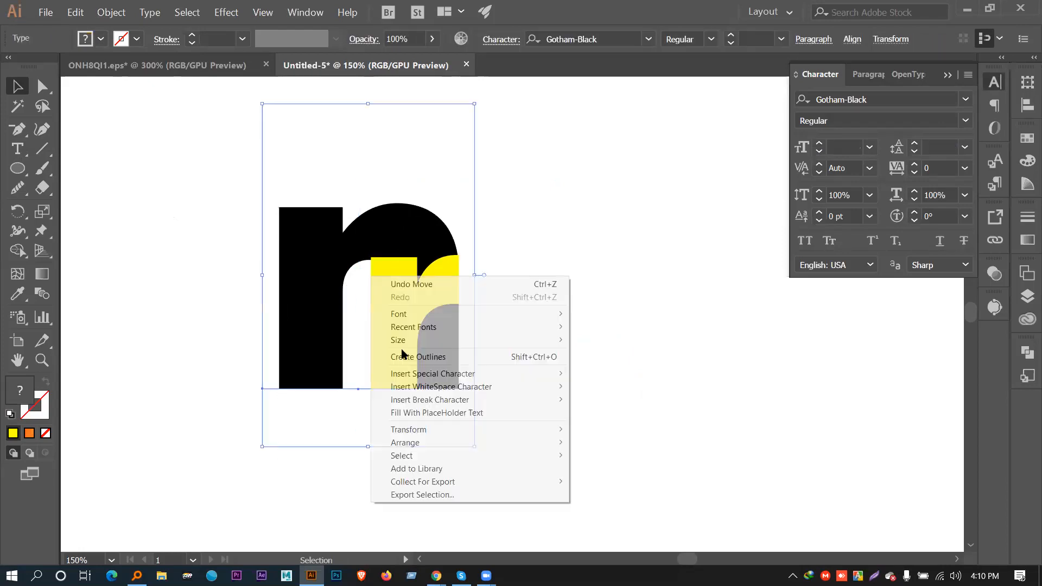
{"action": "left_click", "coordinate": [431, 356]}
Cut the yellow r regions out of the outlined n with Shape Builder, leaving the r as negative space
{"action": "left_click_drag", "start_coordinate": [575, 443], "coordinate": [132, 191]}
{"action": "left_click", "coordinate": [18, 250]}
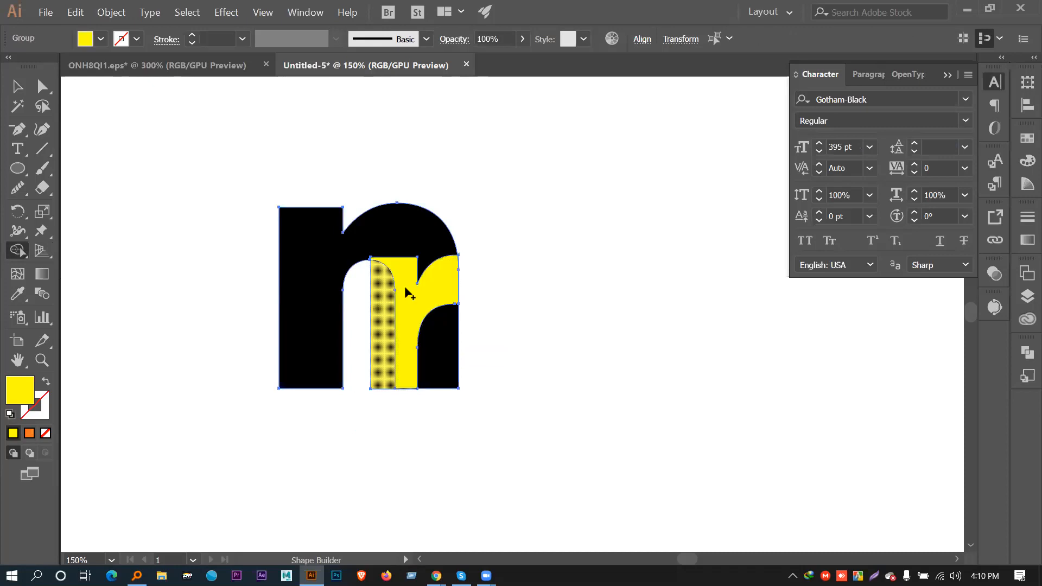
{"action": "left_click", "coordinate": [381, 332], "text": "alt"}
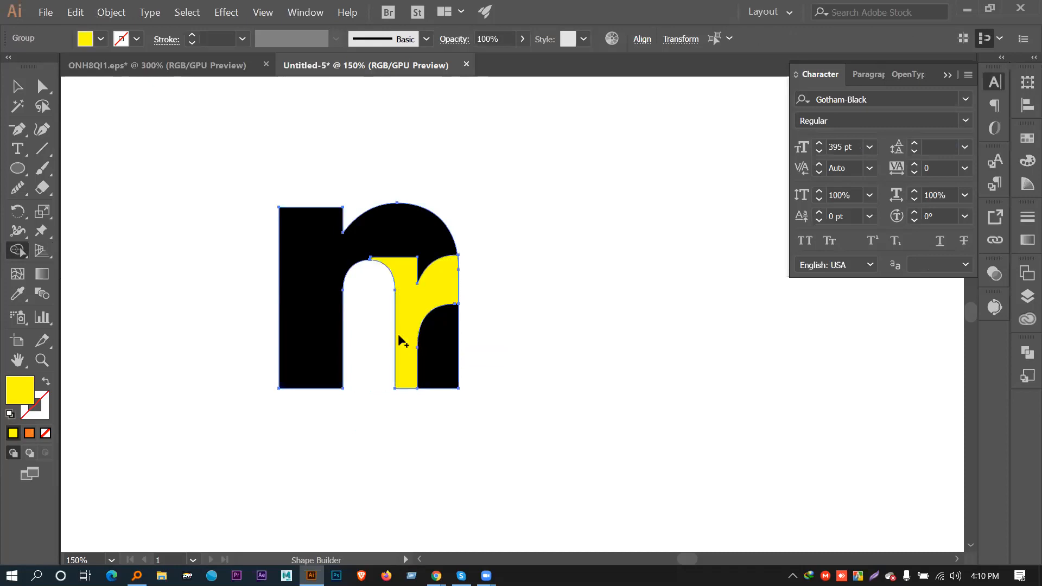
{"action": "left_click", "coordinate": [407, 303], "text": "alt"}
{"action": "left_click", "coordinate": [18, 86]}
{"action": "left_click", "coordinate": [84, 133]}
{"action": "key", "text": "ctrl+minus"}
{"action": "key", "text": "ctrl+minus"}
{"action": "key", "text": "ctrl+minus"}
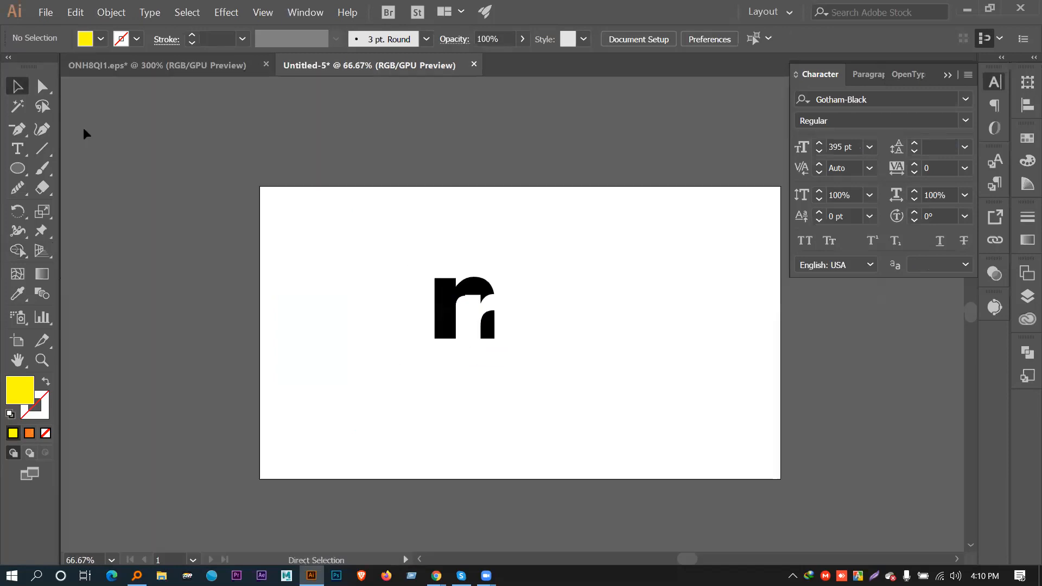
Move the finished n and r mark off the artboard and delete it
{"action": "left_click_drag", "start_coordinate": [444, 301], "coordinate": [175, 158]}
{"action": "left_click", "coordinate": [206, 285]}
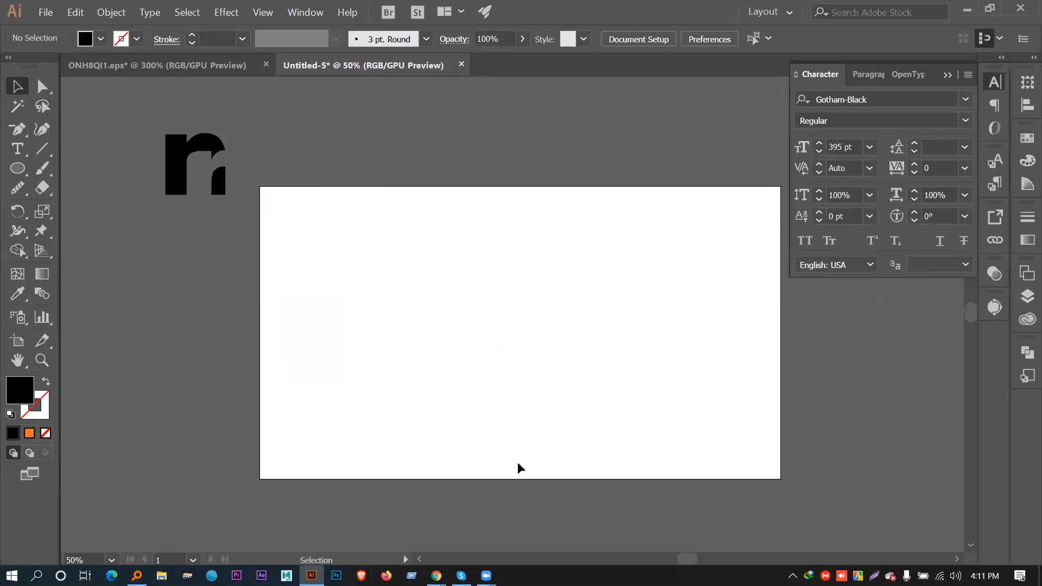
{"action": "left_click", "coordinate": [184, 162]}
{"action": "key", "text": "Delete"}
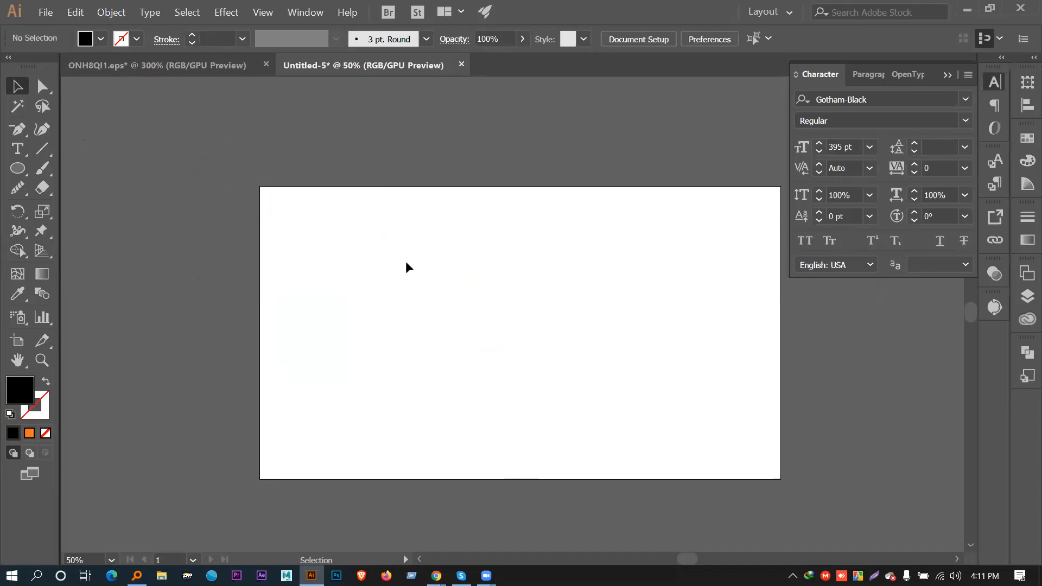
Switch to Chrome and search Google Images for "cat vector"
{"action": "key", "text": "alt+Tab"}
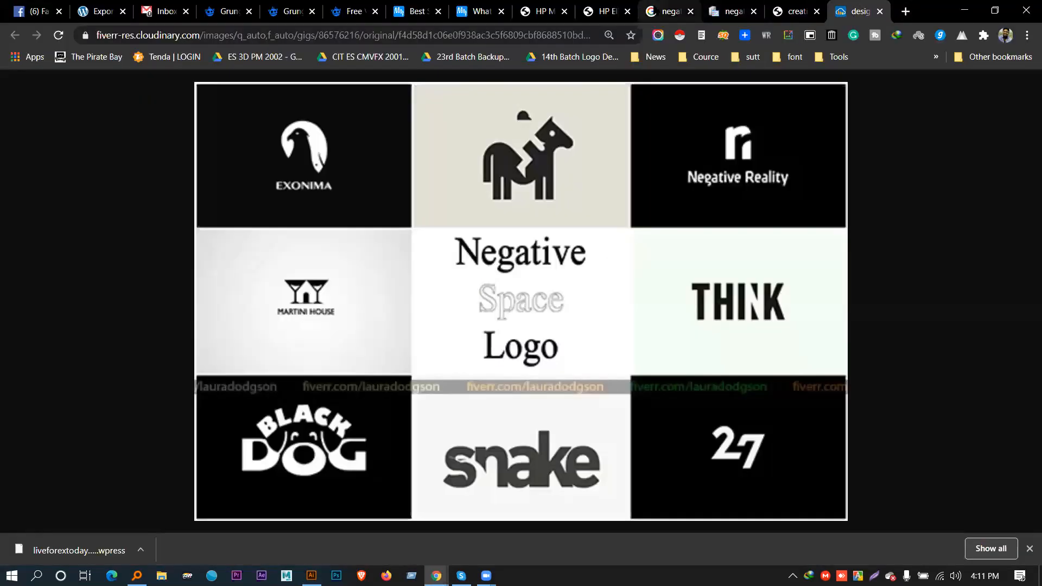
{"action": "left_click", "coordinate": [666, 11]}
{"action": "triple_click", "coordinate": [164, 95]}
{"action": "type", "text": "cat vec"}
{"action": "key", "text": "BackSpace"}
{"action": "key", "text": "Down"}
{"action": "key", "text": "Return"}
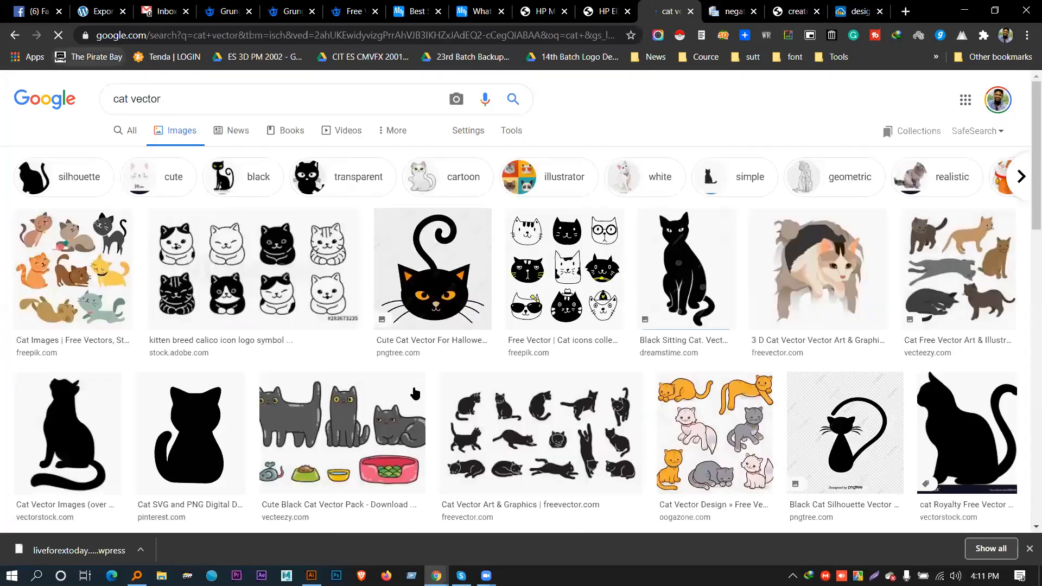
Copy the VectorStock image of a sitting black cat, paste it into the Illustrator document, and enlarge it to about 1048 × 1232 px
{"action": "scroll", "coordinate": [1023, 291], "scroll_direction": "down", "scroll_amount": 3}
{"action": "left_click", "coordinate": [1004, 293]}
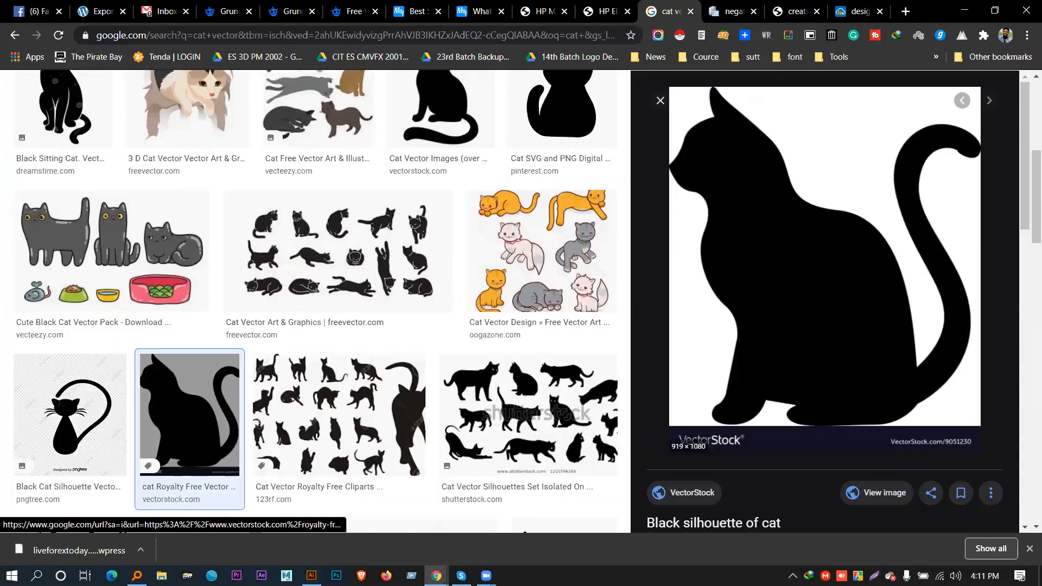
{"action": "right_click", "coordinate": [779, 234]}
{"action": "left_click", "coordinate": [840, 365]}
{"action": "key", "text": "alt+Tab"}
{"action": "key", "text": "ctrl+v"}
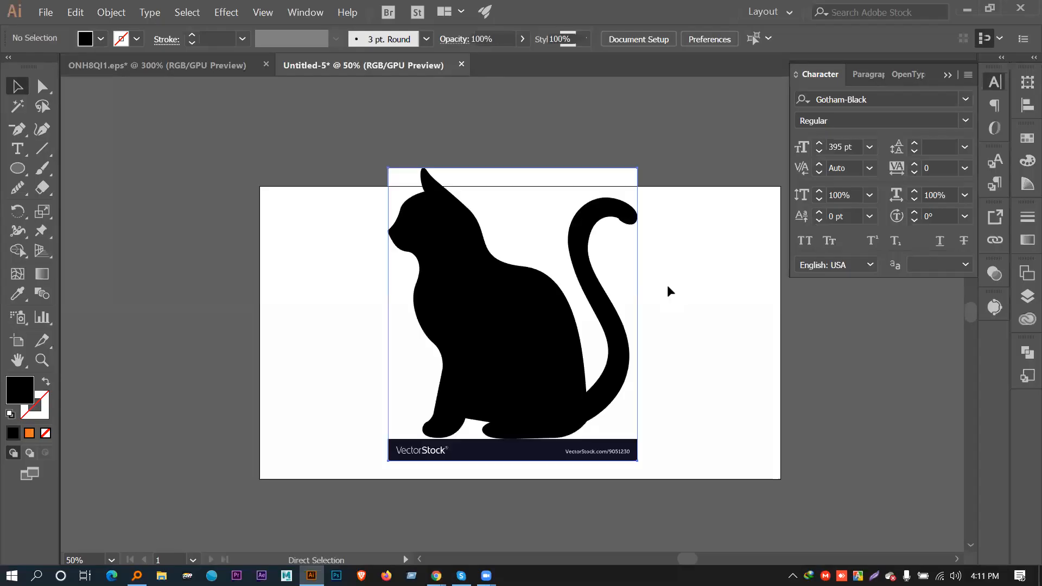
{"action": "left_click_drag", "start_coordinate": [636, 462], "coordinate": [654, 480]}
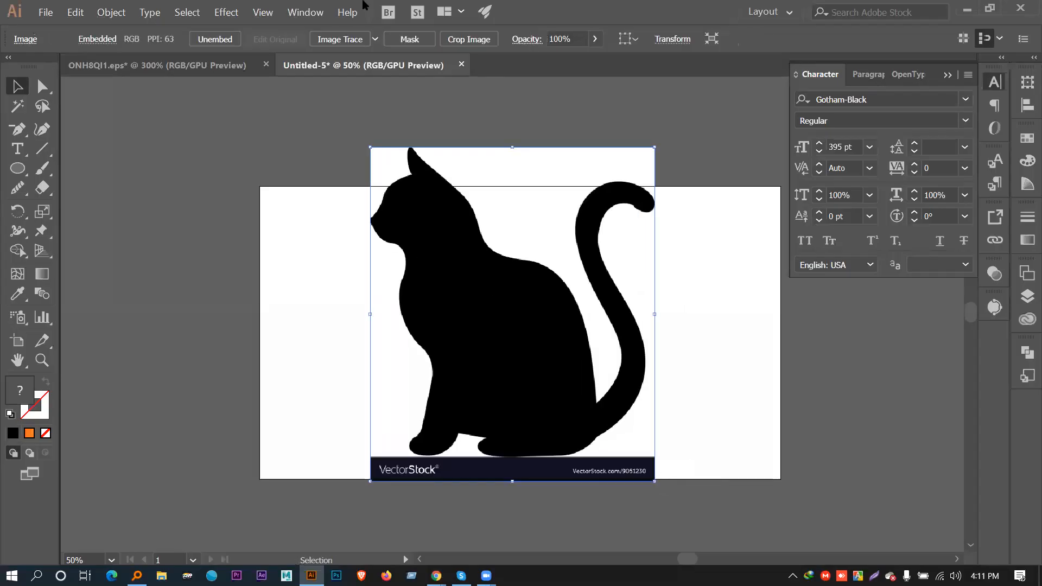
Image Trace the cat picture with the default preset, then expand and ungroup the tracing
{"action": "left_click", "coordinate": [351, 39]}
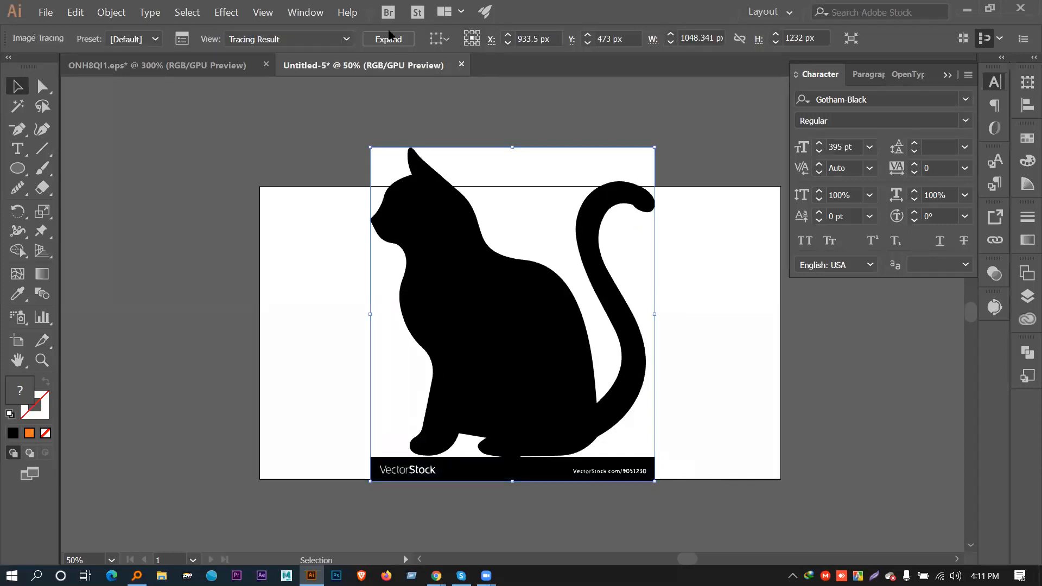
{"action": "left_click", "coordinate": [389, 39]}
{"action": "right_click", "coordinate": [572, 319]}
{"action": "left_click", "coordinate": [609, 416]}
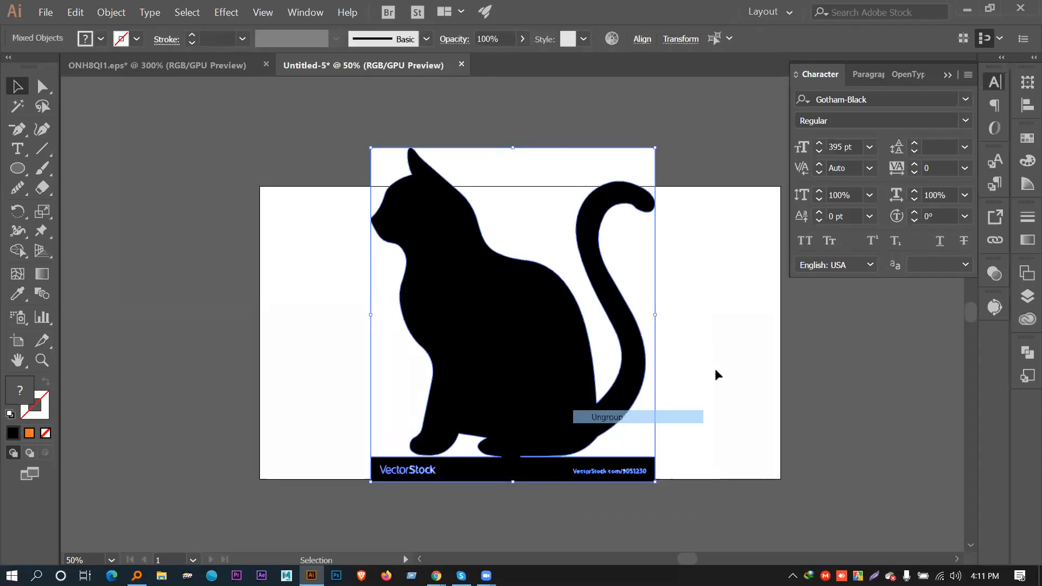
{"action": "left_click", "coordinate": [716, 372]}
Delete the white background pieces surrounding the traced cat
{"action": "left_click", "coordinate": [643, 265]}
{"action": "key", "text": "Delete"}
{"action": "left_click", "coordinate": [549, 195]}
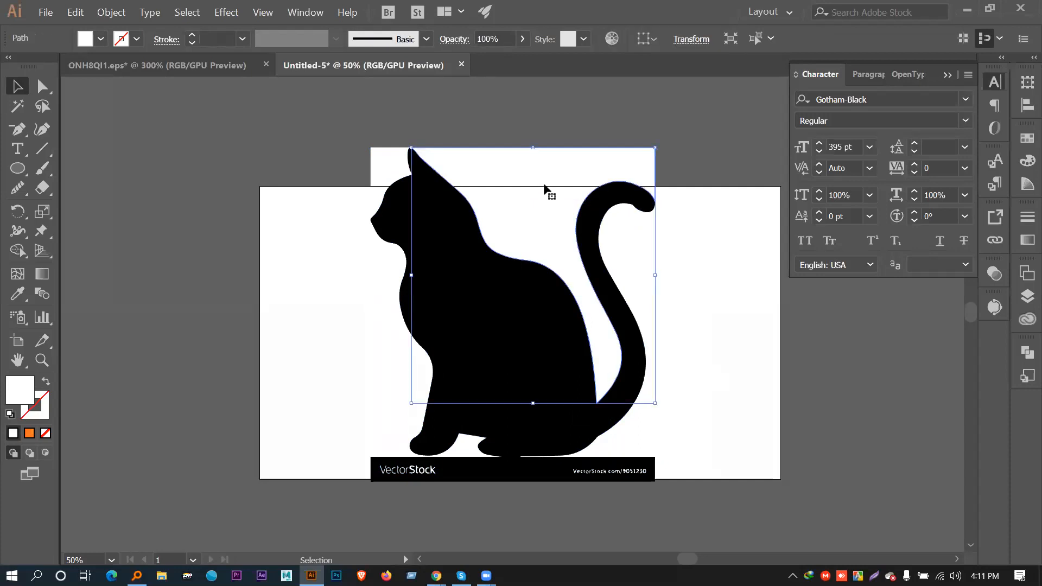
{"action": "key", "text": "Delete"}
{"action": "left_click", "coordinate": [383, 161]}
{"action": "key", "text": "Delete"}
{"action": "left_click", "coordinate": [373, 328]}
{"action": "key", "text": "Delete"}
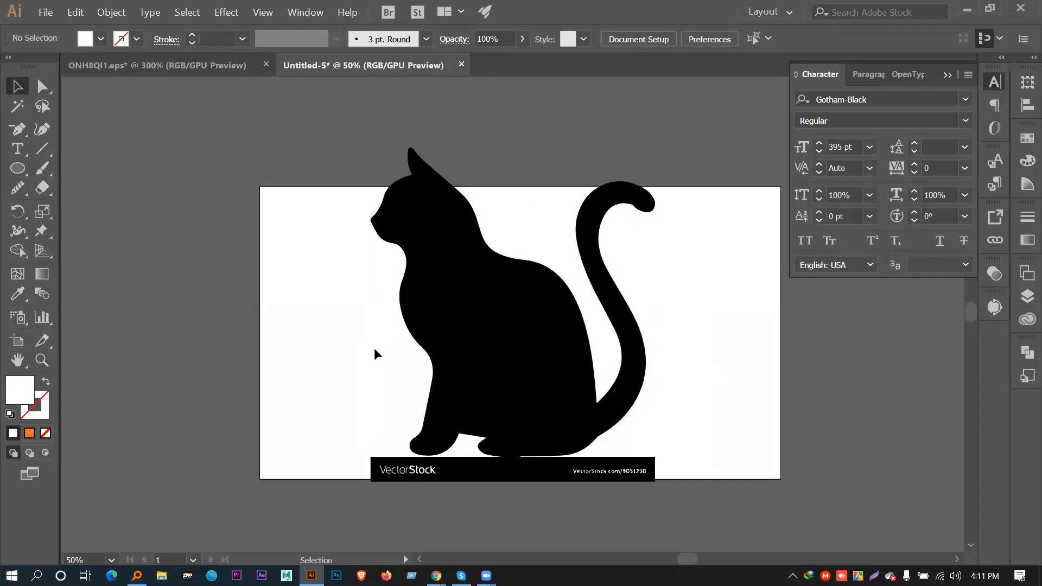
Move the cat with its VectorStock banner off the artboard and delete the leftover specks on the artboard
{"action": "left_click", "coordinate": [464, 481]}
{"action": "left_click_drag", "start_coordinate": [463, 481], "coordinate": [526, 474]}
{"action": "left_click_drag", "start_coordinate": [581, 456], "coordinate": [802, 446]}
{"action": "left_click_drag", "start_coordinate": [319, 308], "coordinate": [465, 315]}
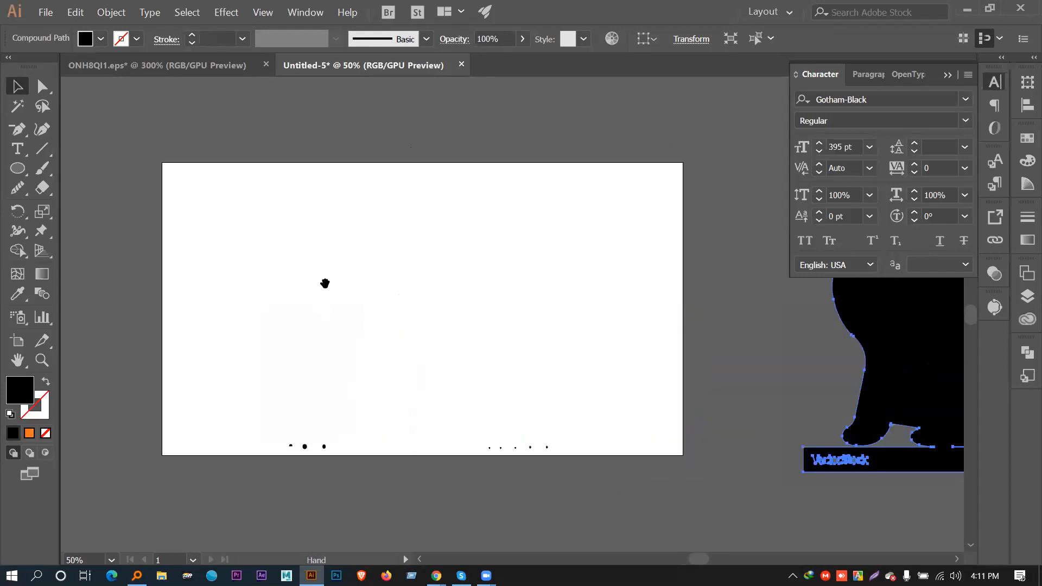
{"action": "left_click_drag", "start_coordinate": [154, 116], "coordinate": [698, 458]}
{"action": "key", "text": "Delete"}
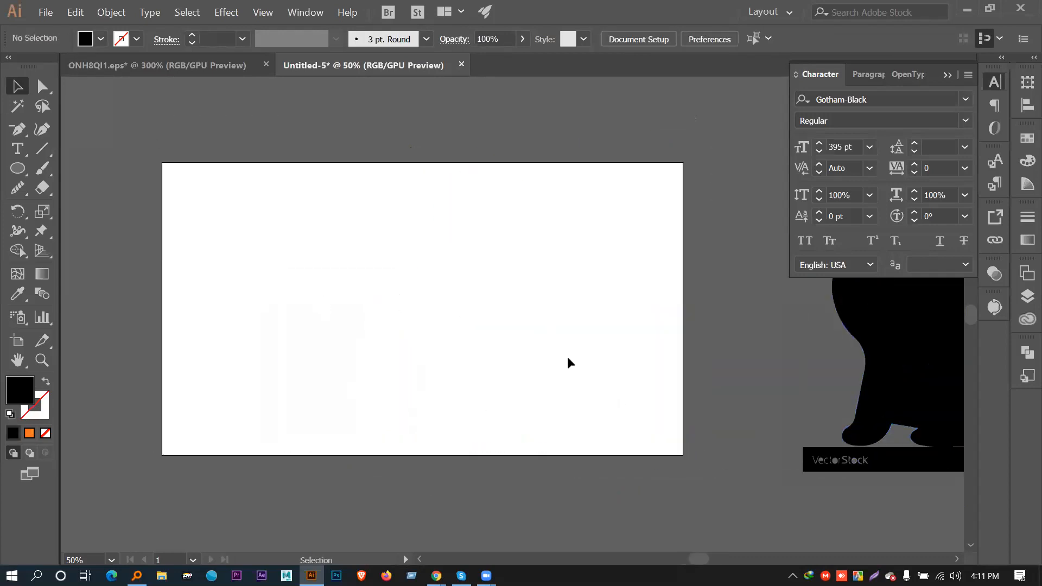
Draw a nearly horizontal line under the cat's paws and nudge it down to the banner's upper edge
{"action": "left_click_drag", "start_coordinate": [646, 350], "coordinate": [309, 334]}
{"action": "left_click", "coordinate": [541, 424]}
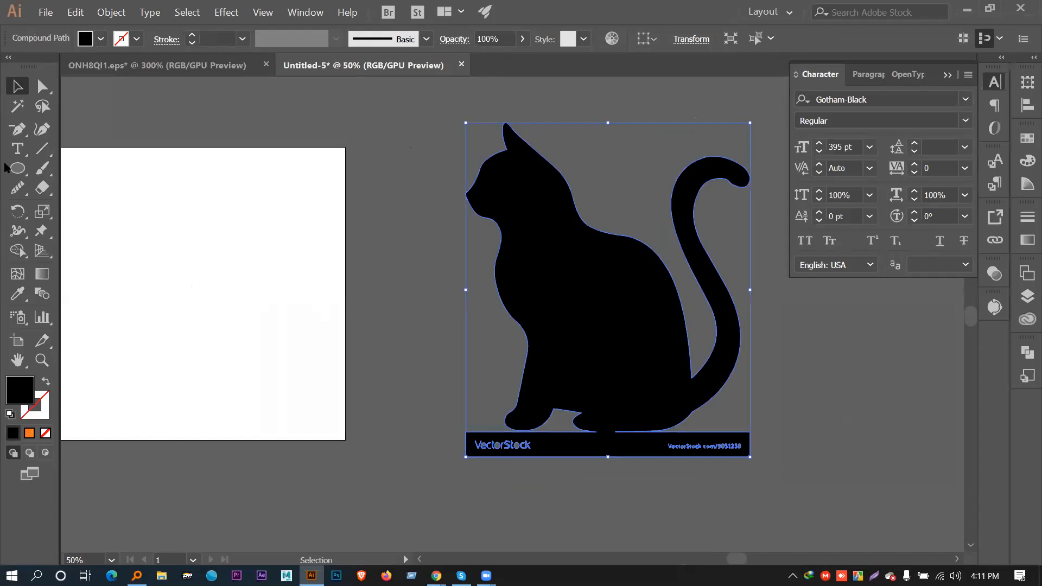
{"action": "left_click", "coordinate": [39, 149]}
{"action": "left_click_drag", "start_coordinate": [493, 428], "coordinate": [858, 432]}
{"action": "key", "text": "Down"}
{"action": "key", "text": "Down"}
{"action": "key", "text": "Down"}
{"action": "key", "text": "Down"}
{"action": "key", "text": "Down"}
{"action": "key", "text": "Down"}
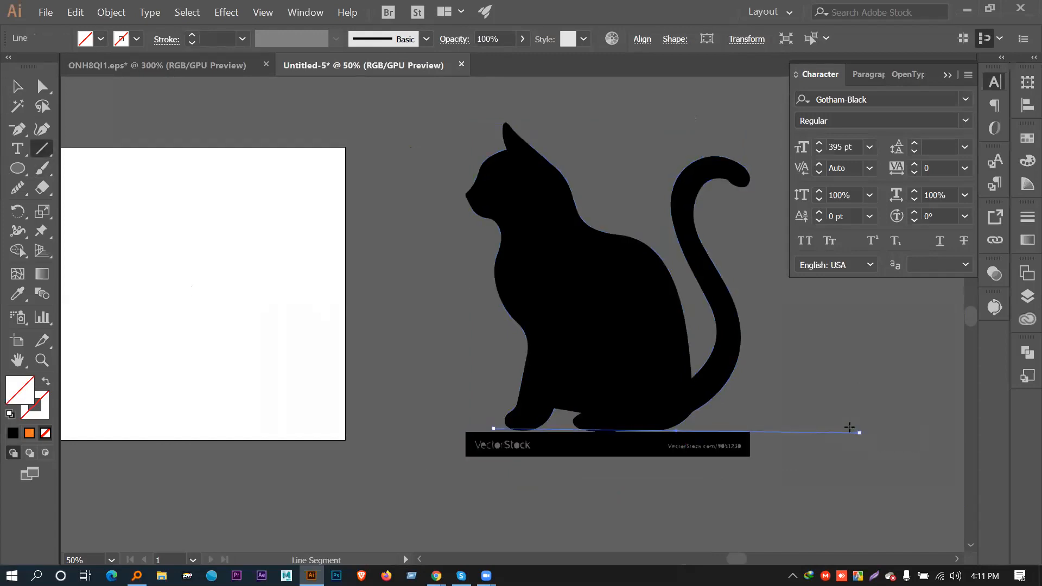
{"action": "left_click", "coordinate": [18, 87]}
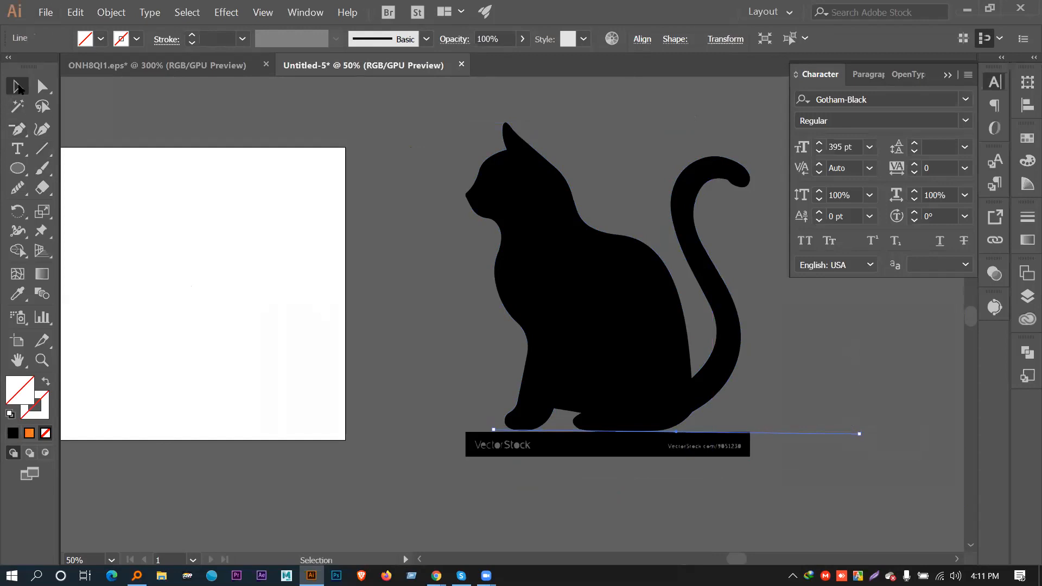
Remove the VectorStock banner and the leftover line beneath the cat with Shape Builder
{"action": "left_click_drag", "start_coordinate": [450, 142], "coordinate": [833, 538]}
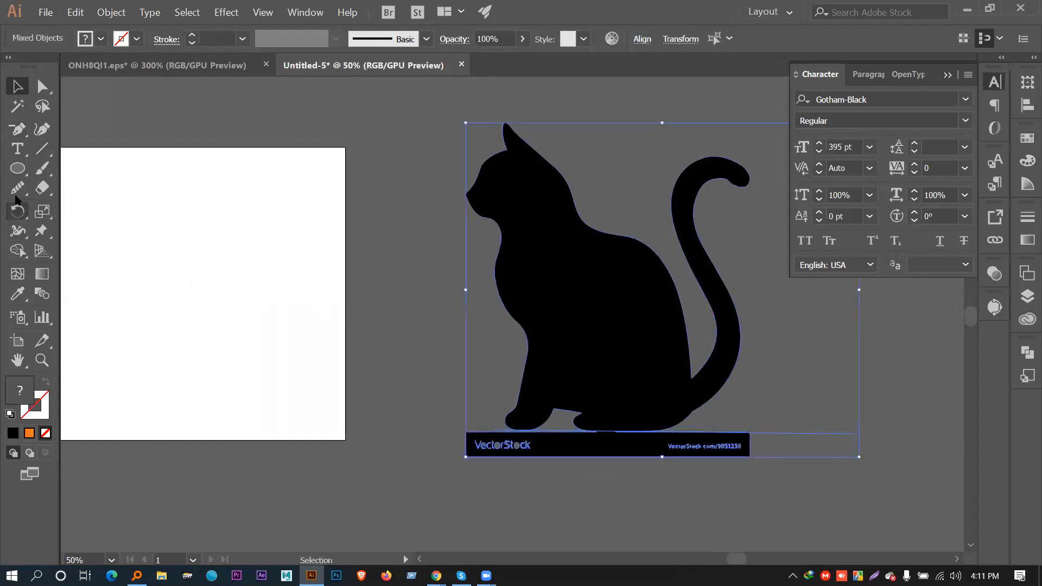
{"action": "left_click", "coordinate": [17, 250]}
{"action": "left_click", "coordinate": [609, 449], "text": "alt"}
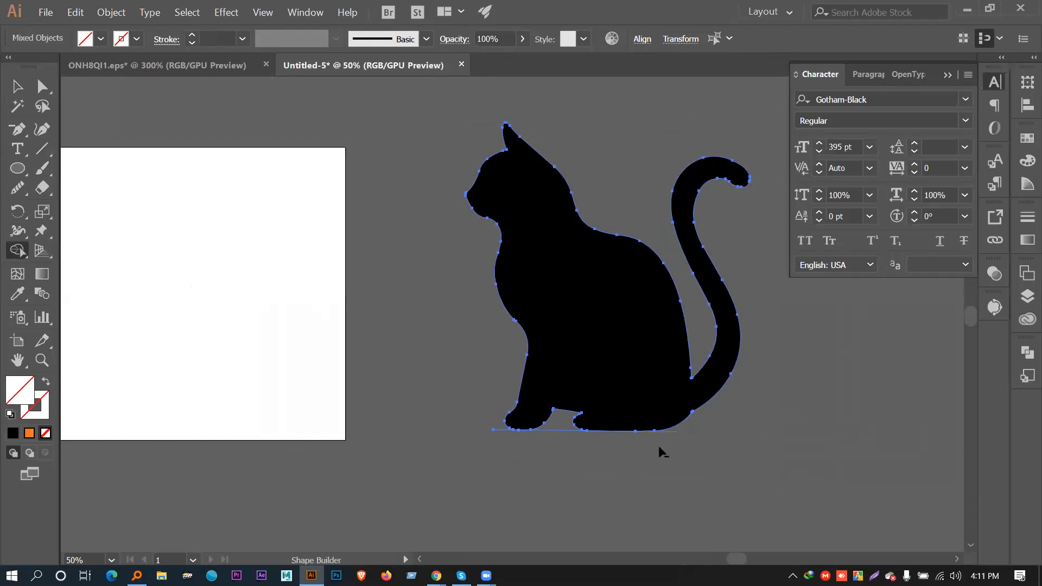
{"action": "left_click", "coordinate": [556, 426], "text": "alt"}
{"action": "left_click", "coordinate": [18, 86]}
{"action": "left_click", "coordinate": [382, 174]}
Scale the cat silhouette down proportionally to less than half its size, keeping it beside the artboard
{"action": "left_click", "coordinate": [518, 220]}
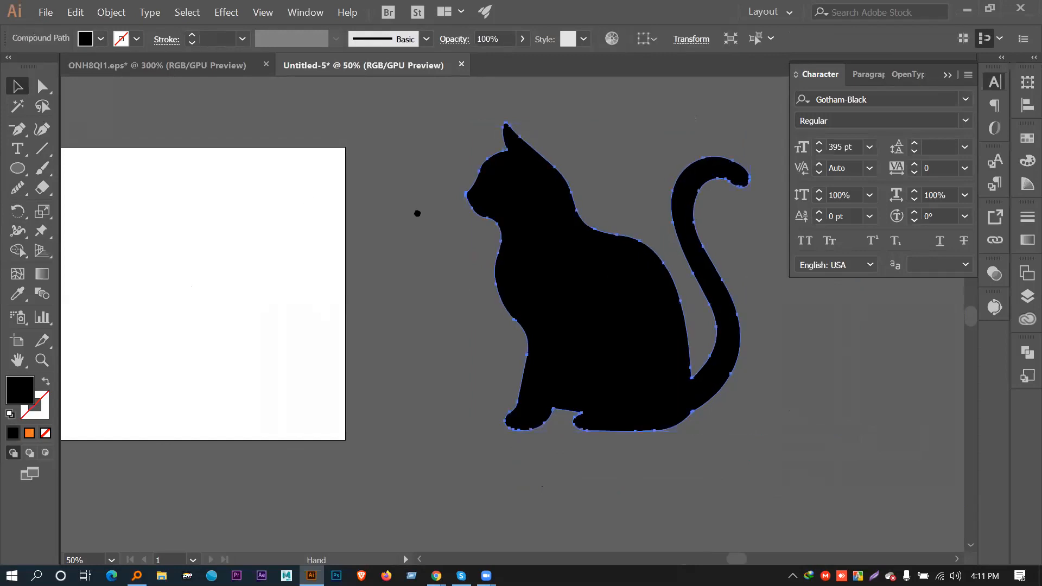
{"action": "left_click_drag", "start_coordinate": [440, 240], "coordinate": [584, 357]}
{"action": "key", "text": "alt"}
{"action": "left_click_drag", "start_coordinate": [894, 548], "coordinate": [814, 461]}
{"action": "left_click_drag", "start_coordinate": [414, 305], "coordinate": [567, 252]}
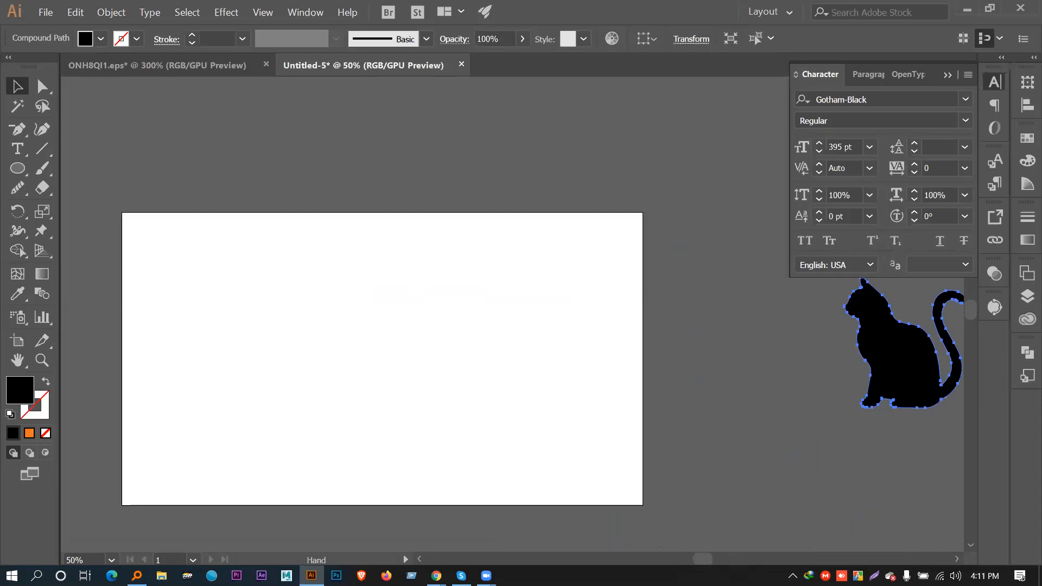
Draw a large circle near the middle of the artboard and fill it with red
{"action": "key", "text": "l"}
{"action": "mouse_move", "coordinate": [372, 336]}
{"action": "left_mouse_down"}
{"action": "mouse_move", "coordinate": [447, 428]}
{"action": "mouse_move", "coordinate": [529, 388]}
{"action": "mouse_move", "coordinate": [472, 411]}
{"action": "left_mouse_up"}
{"action": "left_click", "coordinate": [98, 38]}
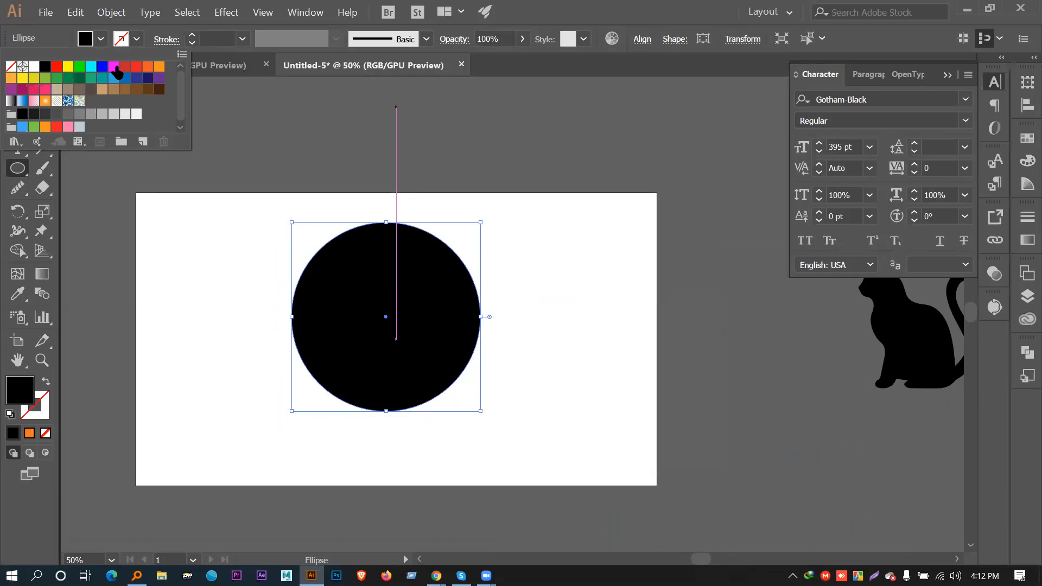
{"action": "left_click", "coordinate": [123, 66]}
{"action": "left_click", "coordinate": [141, 223]}
{"action": "left_click", "coordinate": [17, 86]}
{"action": "left_click", "coordinate": [223, 133]}
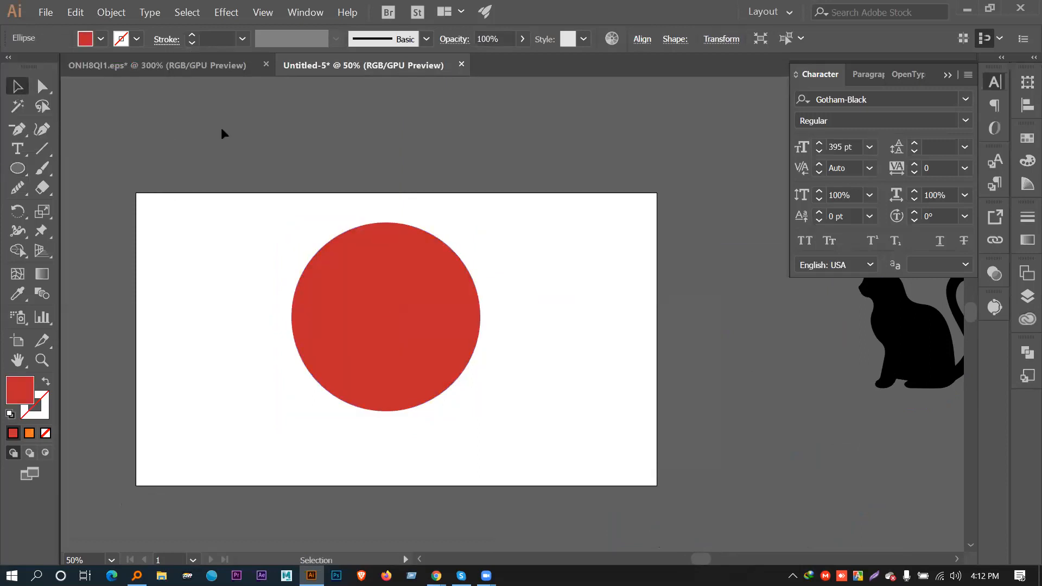
Move the cat onto the lower part of the red circle and bring it to the front
{"action": "left_click_drag", "start_coordinate": [935, 343], "coordinate": [402, 367]}
{"action": "key", "text": "ctrl+="}
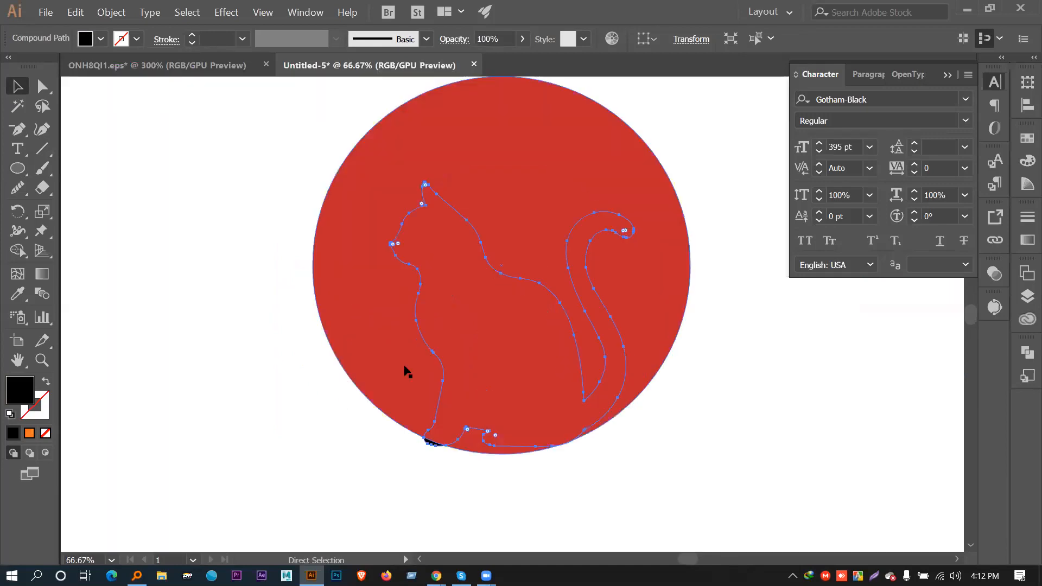
{"action": "right_click", "coordinate": [553, 350]}
{"action": "mouse_move", "coordinate": [624, 453]}
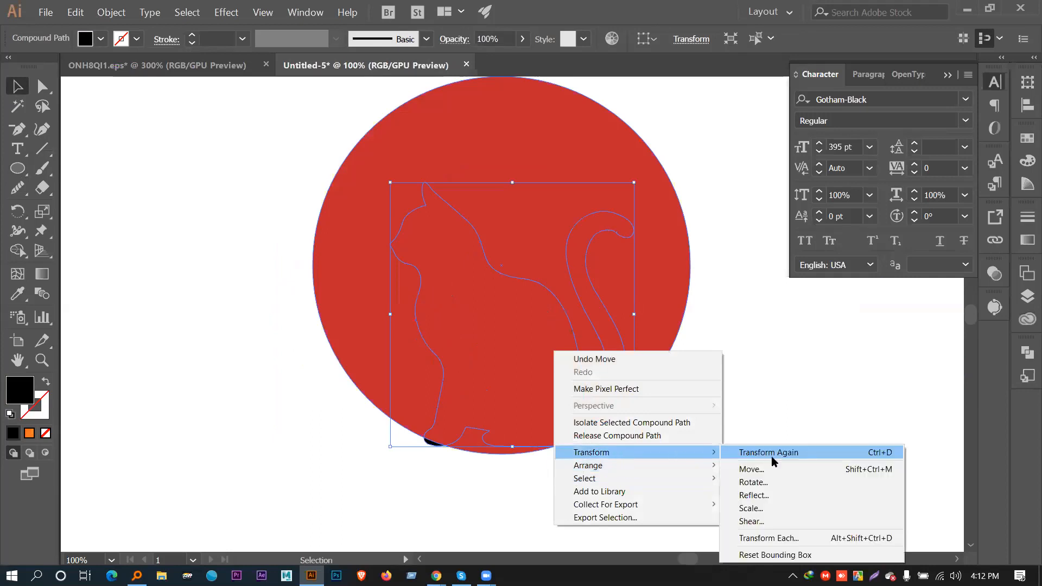
{"action": "mouse_move", "coordinate": [669, 468]}
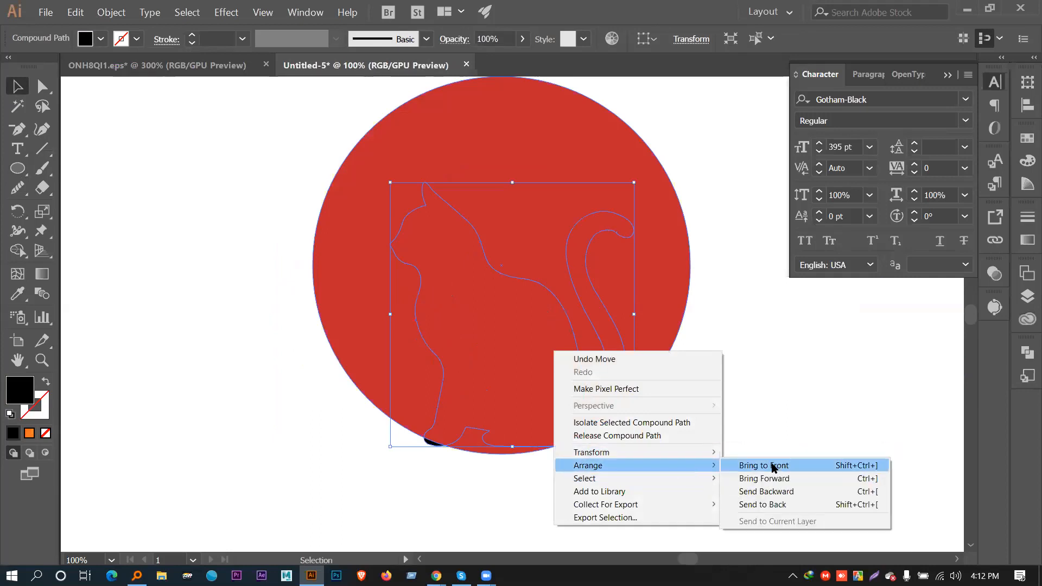
{"action": "left_click", "coordinate": [773, 467]}
Nudge the cat down until its paws and base extend below the circle's lower edge
{"action": "key", "text": "Down"}
{"action": "key", "text": "Down"}
{"action": "key", "text": "Down"}
{"action": "key", "text": "Down"}
{"action": "key", "text": "Down"}
{"action": "key", "text": "Down"}
{"action": "key", "text": "Down"}
{"action": "key", "text": "Down"}
{"action": "key", "text": "Down"}
{"action": "key", "text": "Down"}
{"action": "key", "text": "Down"}
{"action": "key", "text": "Down"}
{"action": "key", "text": "Down"}
{"action": "key", "text": "Down"}
{"action": "key", "text": "Down"}
{"action": "key", "text": "Down"}
{"action": "key", "text": "Down"}
{"action": "key", "text": "Down"}
{"action": "key", "text": "Down"}
{"action": "key", "text": "Down"}
{"action": "key", "text": "Down"}
{"action": "key", "text": "Down"}
{"action": "key", "text": "Down"}
{"action": "key", "text": "Down"}
{"action": "key", "text": "Down"}
{"action": "key", "text": "Down"}
{"action": "key", "text": "Down"}
{"action": "key", "text": "Down"}
{"action": "key", "text": "Down"}
{"action": "key", "text": "Down"}
{"action": "key", "text": "Down"}
{"action": "key", "text": "Down"}
{"action": "left_click", "coordinate": [719, 443]}
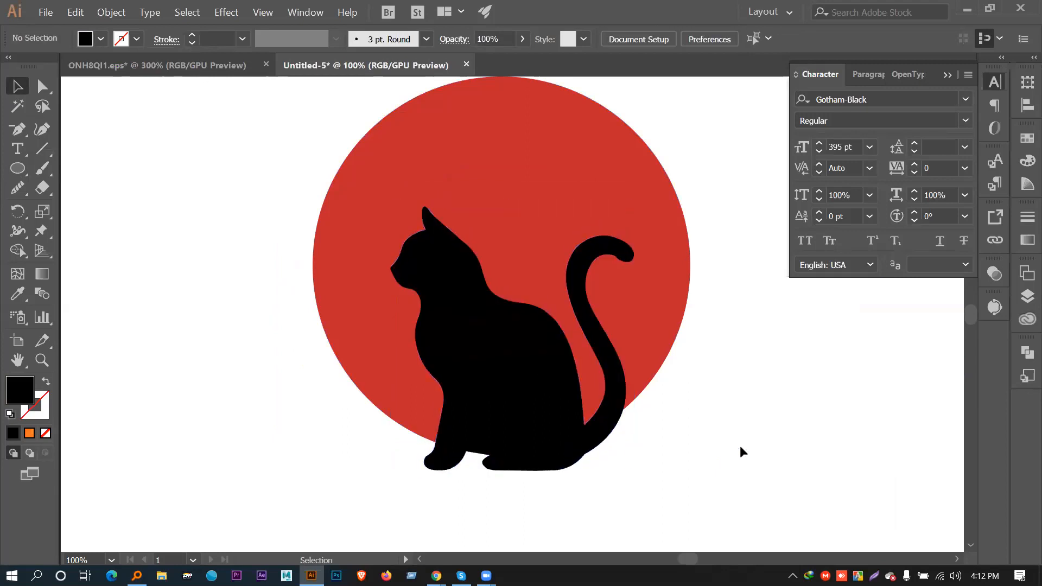
Subtract the cat from the red circle with Shape Builder, also removing the paws and base that extend below it
{"action": "left_click_drag", "start_coordinate": [718, 437], "coordinate": [231, 234]}
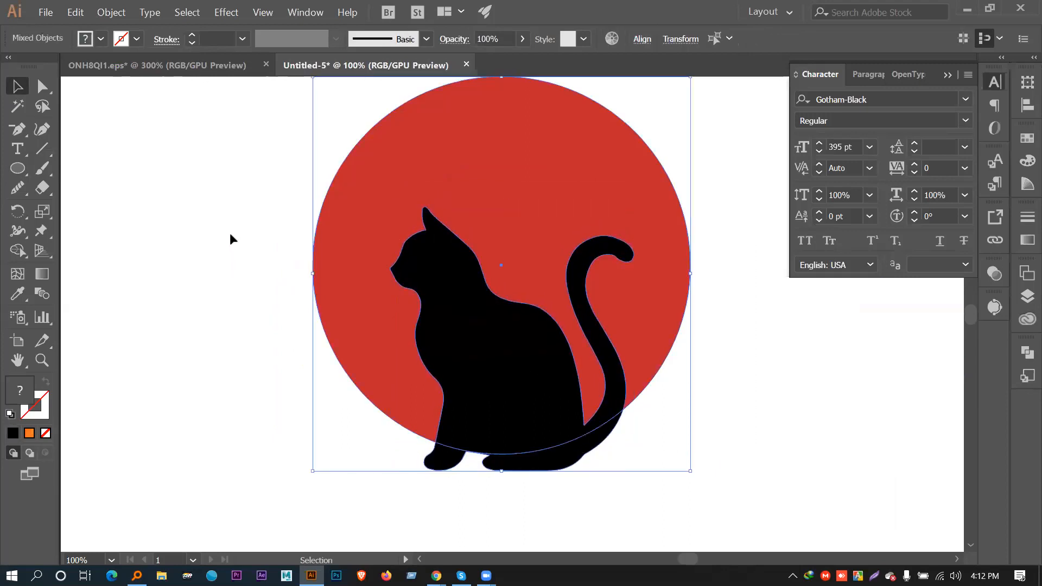
{"action": "left_click", "coordinate": [18, 253]}
{"action": "left_click_drag", "start_coordinate": [613, 487], "coordinate": [355, 472]}
{"action": "left_click", "coordinate": [493, 372], "text": "alt"}
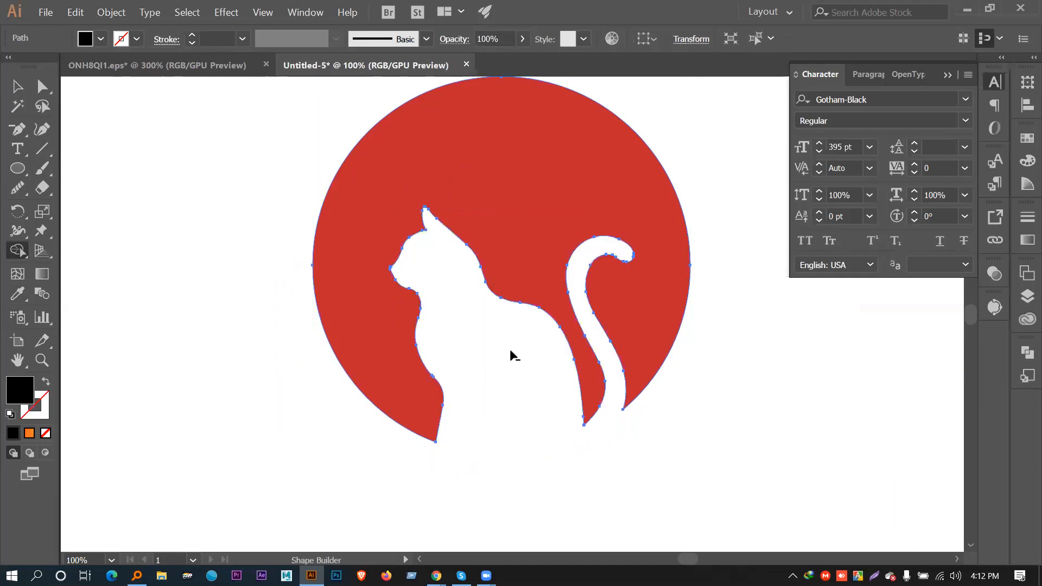
{"action": "left_click", "coordinate": [18, 89]}
{"action": "left_click", "coordinate": [171, 230]}
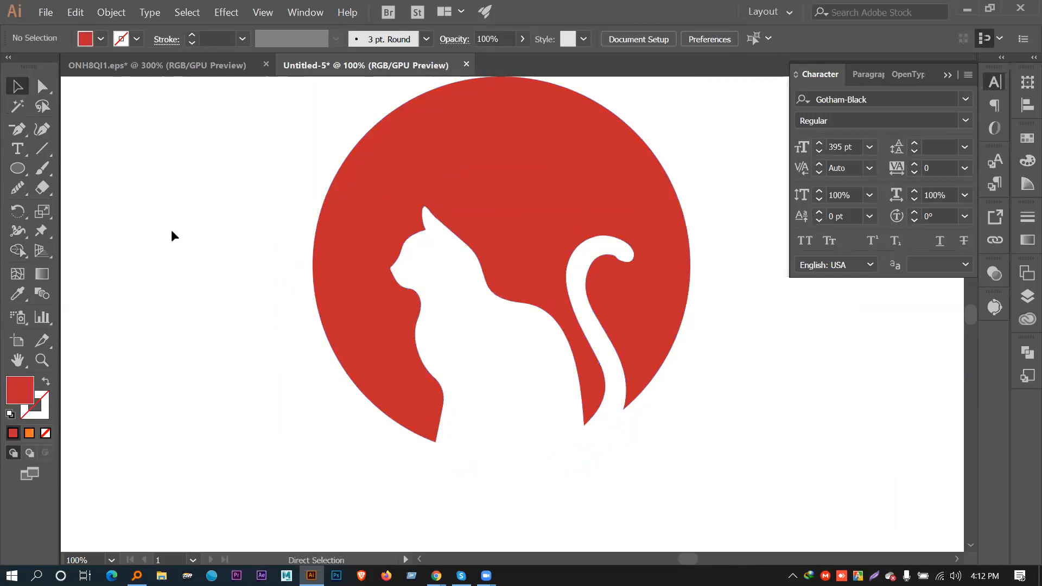
{"action": "key", "text": "ctrl+minus"}
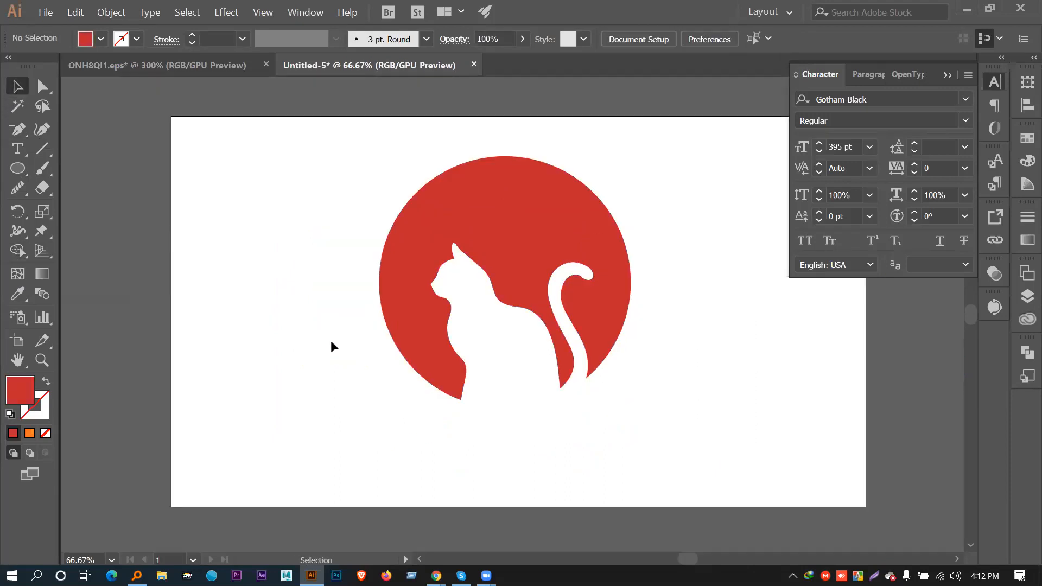
Add the text CAT in Gotham-Black at 395 pt over the red circle
{"action": "left_click", "coordinate": [500, 195]}
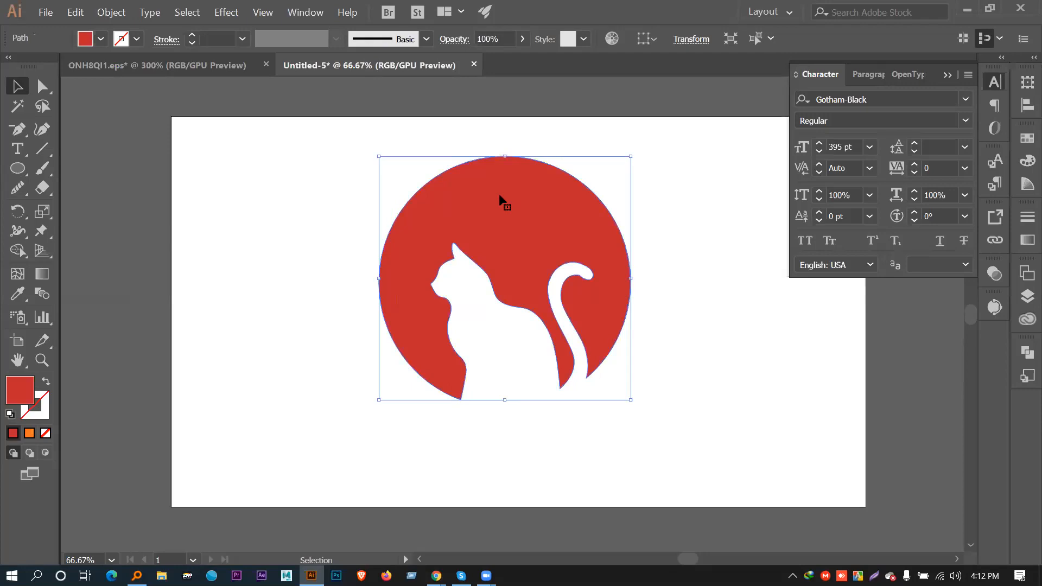
{"action": "left_click", "coordinate": [242, 208]}
{"action": "key", "text": "t"}
{"action": "left_click", "coordinate": [255, 333]}
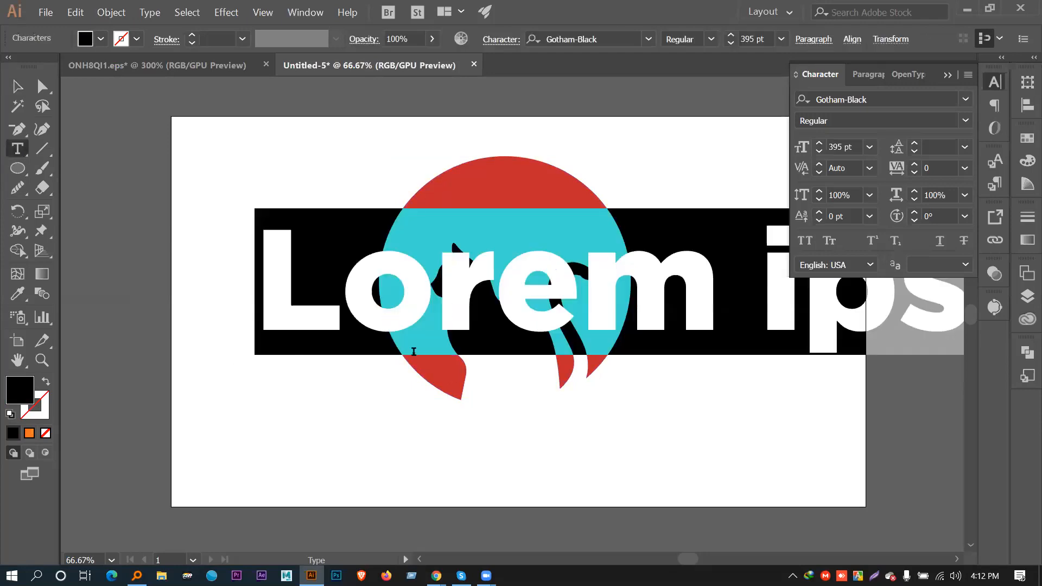
{"action": "type", "text": "CAT"}
{"action": "key", "text": "Escape"}
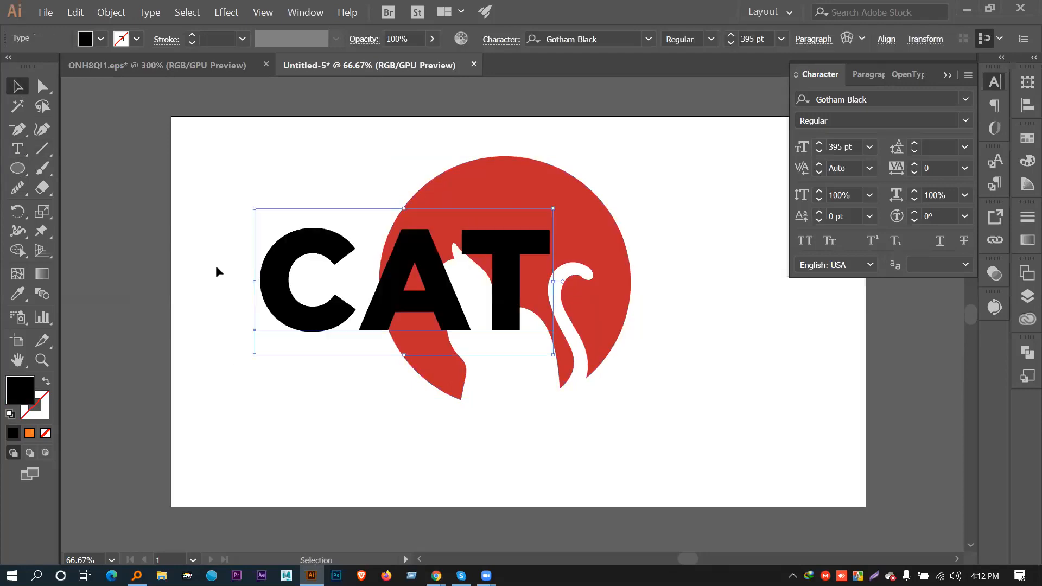
Scale the CAT text down to about 220 pt and place it inside the circle's upper part, above the cat
{"action": "left_click_drag", "start_coordinate": [544, 355], "coordinate": [509, 332]}
{"action": "left_click_drag", "start_coordinate": [463, 275], "coordinate": [556, 213]}
{"action": "left_click_drag", "start_coordinate": [602, 269], "coordinate": [580, 261]}
{"action": "left_click_drag", "start_coordinate": [562, 226], "coordinate": [562, 221]}
Convert the CAT text to outlines
{"action": "right_click", "coordinate": [556, 212]}
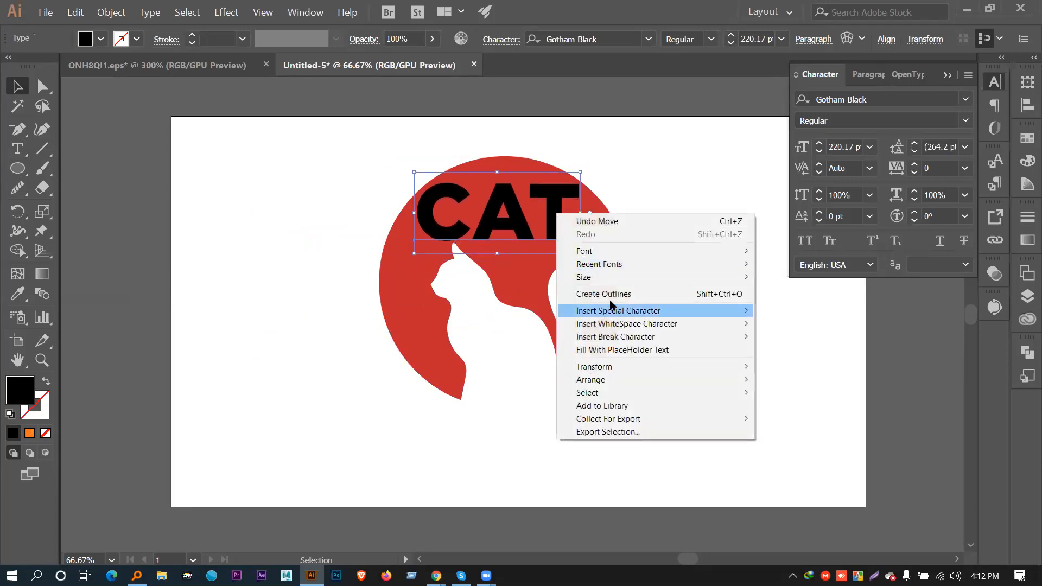
{"action": "left_click", "coordinate": [673, 295]}
{"action": "left_click", "coordinate": [402, 165]}
Subtract the letters C, A and T from the red circle with Shape Builder
{"action": "key", "text": "ctrl+a"}
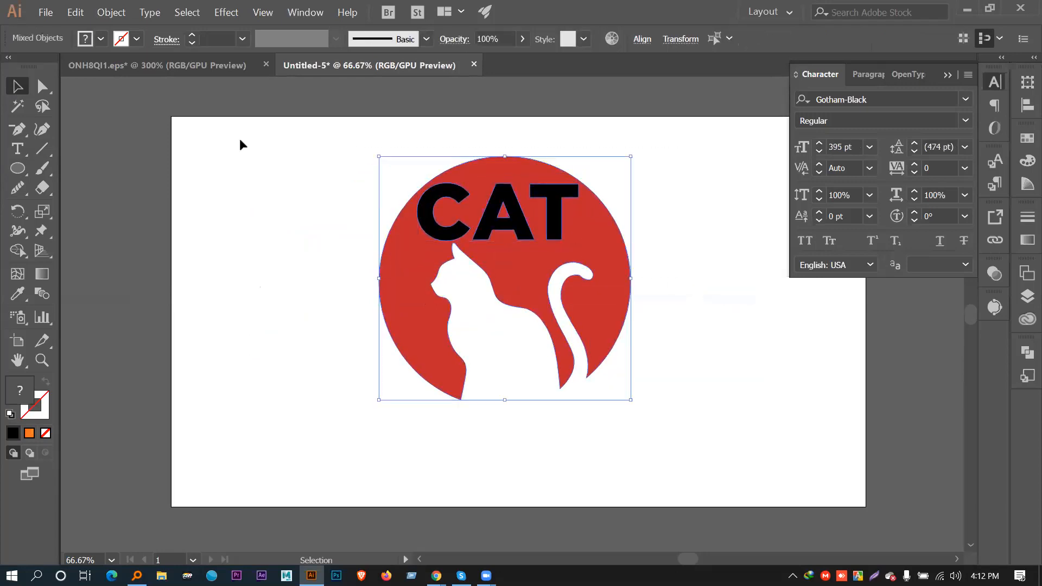
{"action": "left_click", "coordinate": [19, 251]}
{"action": "left_click", "coordinate": [429, 213], "text": "alt"}
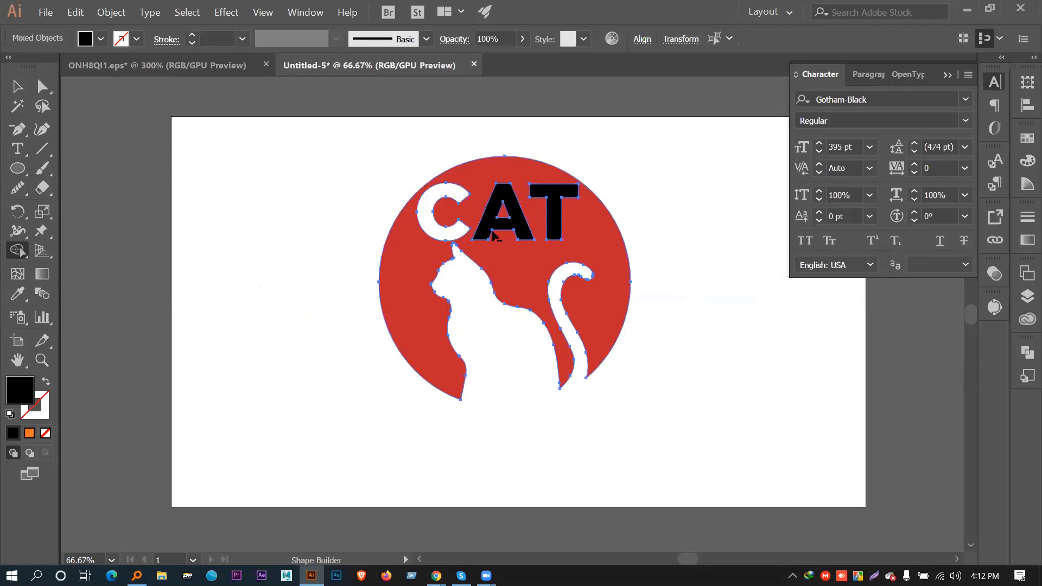
{"action": "left_click", "coordinate": [491, 228], "text": "alt"}
{"action": "left_click", "coordinate": [560, 224], "text": "alt"}
{"action": "key", "text": "v"}
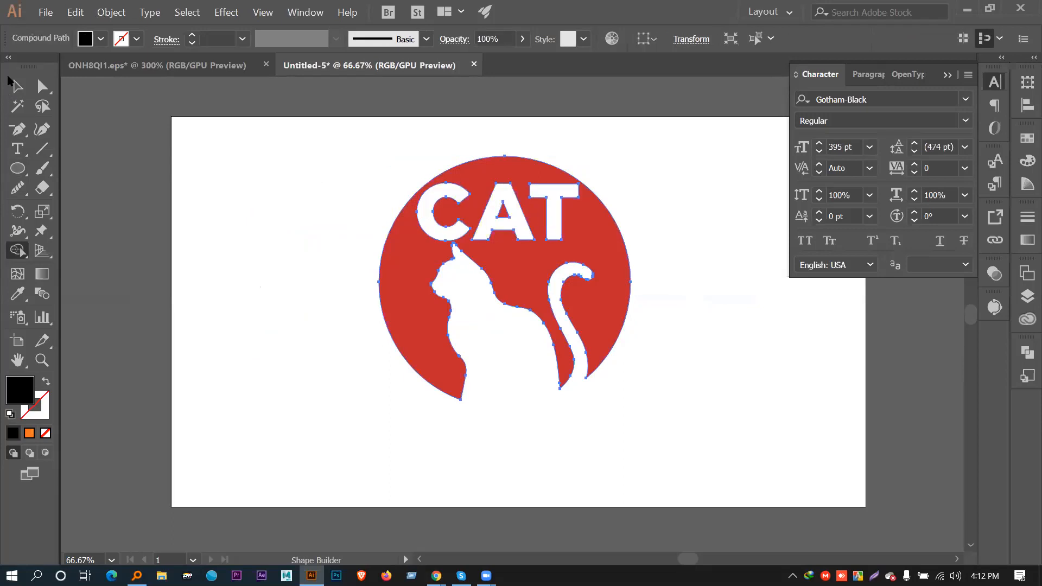
{"action": "left_click", "coordinate": [208, 169]}
Move the cat logo off the artboard onto the gray canvas to its left
{"action": "key", "text": "ctrl+minus"}
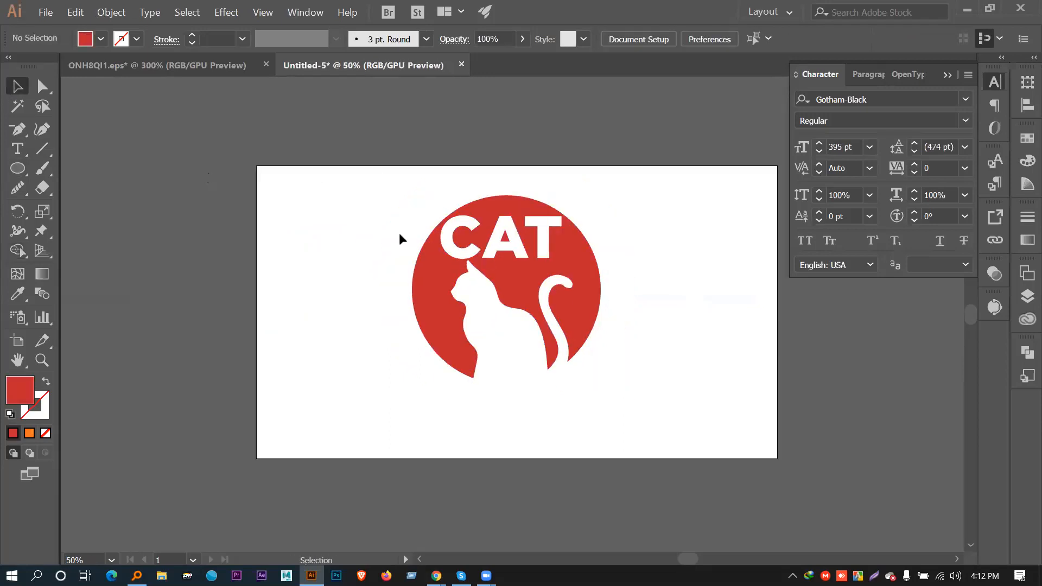
{"action": "left_click_drag", "start_coordinate": [589, 265], "coordinate": [288, 265]}
{"action": "key", "text": "space"}
{"action": "left_click_drag", "start_coordinate": [350, 274], "coordinate": [523, 272]}
{"action": "left_click_drag", "start_coordinate": [450, 252], "coordinate": [356, 252]}
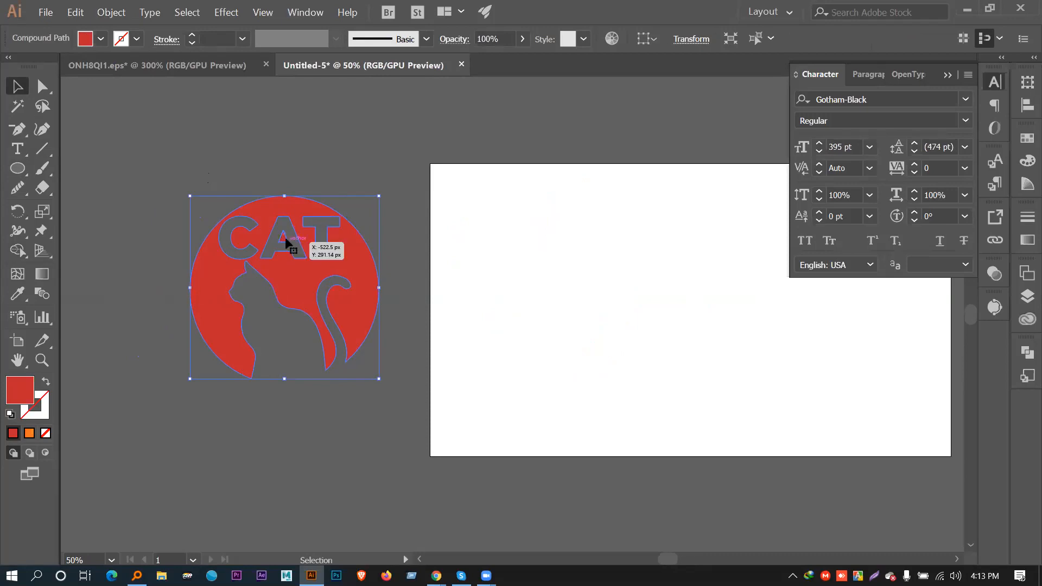
{"action": "left_click", "coordinate": [415, 245]}
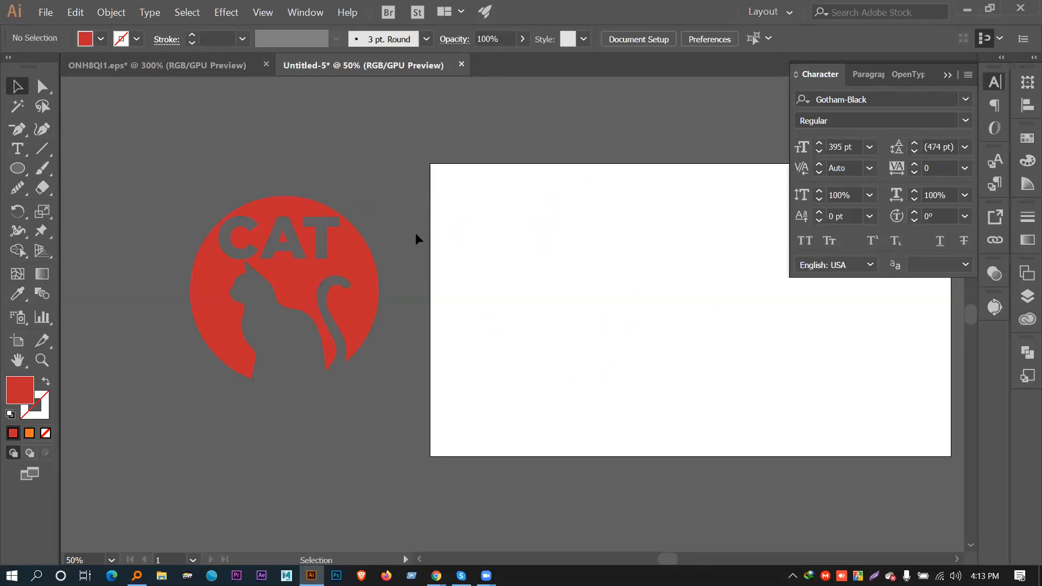
Try several swatches on the cat logo, including purple, and settle on an orange fill
{"action": "left_click", "coordinate": [361, 270]}
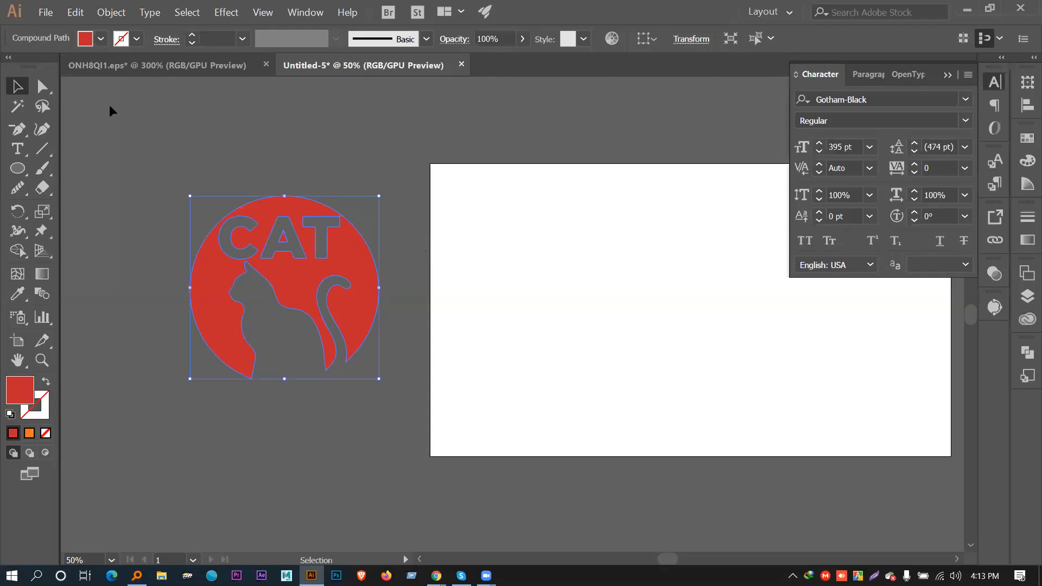
{"action": "left_click", "coordinate": [101, 43]}
{"action": "left_click", "coordinate": [137, 67]}
{"action": "left_click", "coordinate": [159, 66]}
{"action": "left_click", "coordinate": [148, 67]}
{"action": "left_click", "coordinate": [159, 77]}
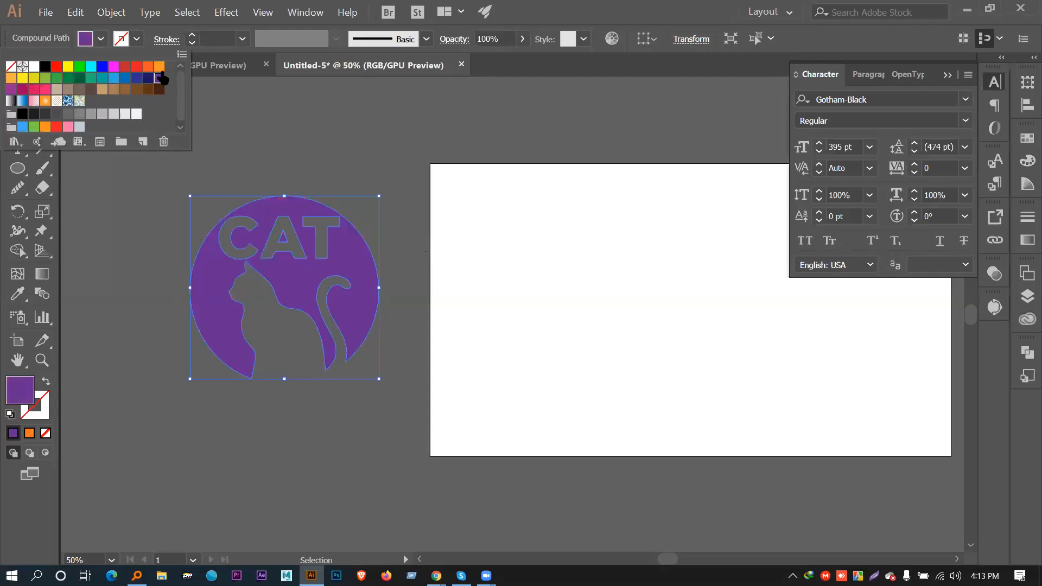
{"action": "left_click", "coordinate": [149, 67]}
{"action": "left_click", "coordinate": [283, 115]}
{"action": "left_click", "coordinate": [298, 138]}
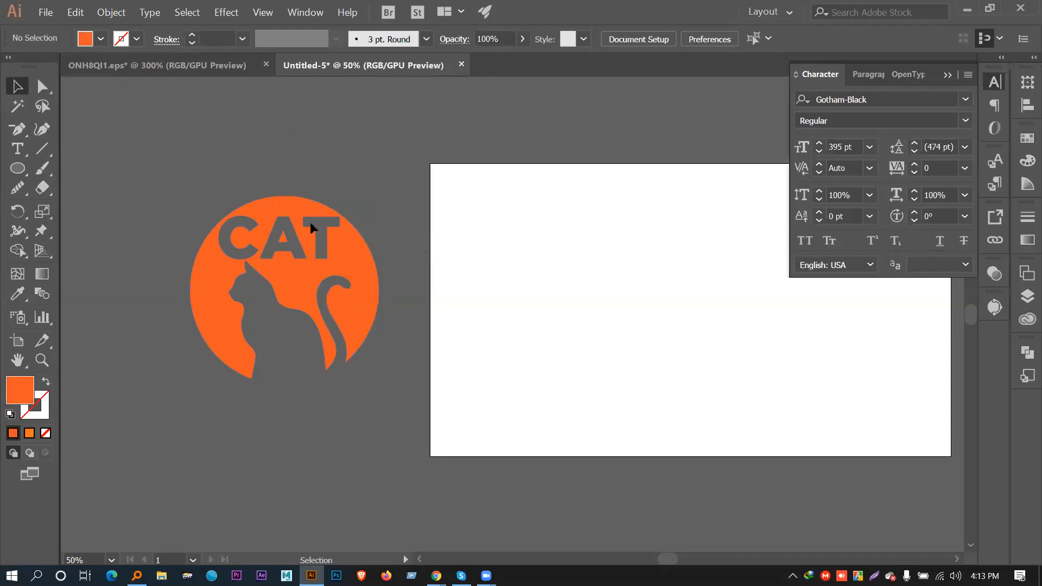
Try the orange logo over the white artboard and park it again on the gray canvas beside the artboard
{"action": "left_click_drag", "start_coordinate": [285, 284], "coordinate": [624, 293]}
{"action": "left_click_drag", "start_coordinate": [562, 279], "coordinate": [261, 327]}
{"action": "left_click_drag", "start_coordinate": [305, 263], "coordinate": [282, 277]}
{"action": "left_click", "coordinate": [393, 262]}
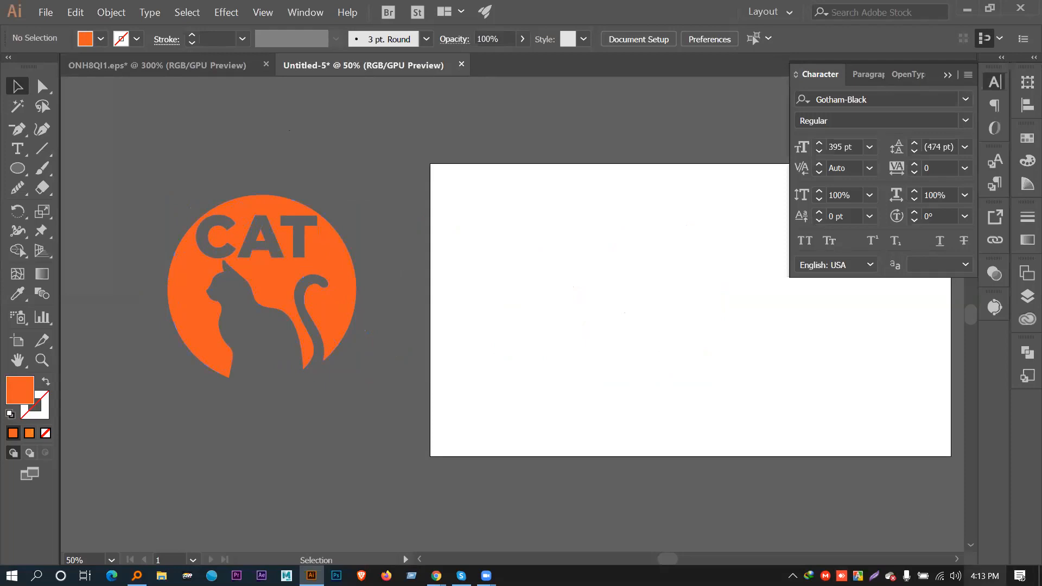
{"action": "left_click", "coordinate": [985, 575]}
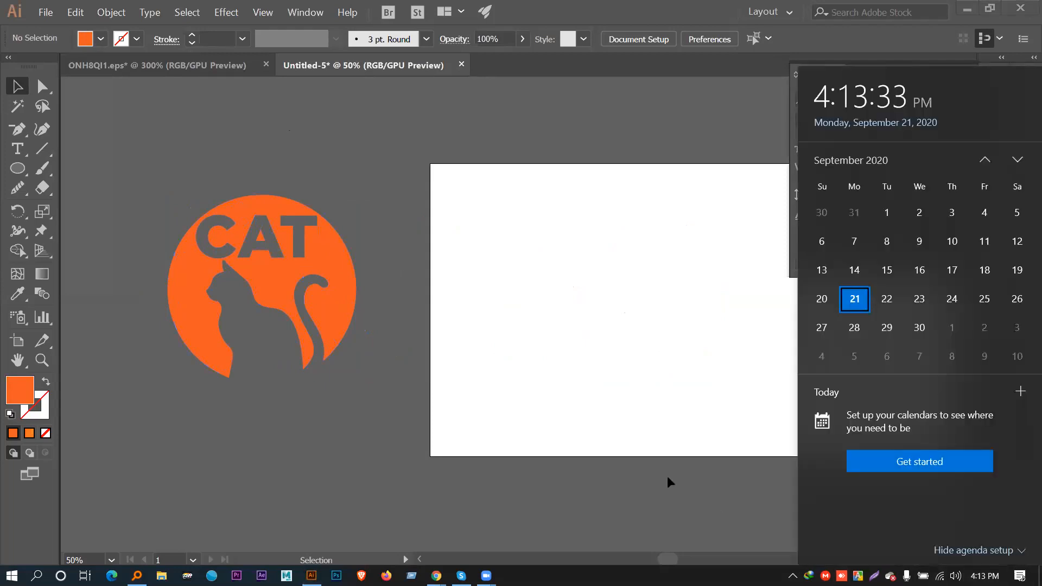
{"action": "left_click", "coordinate": [649, 464]}
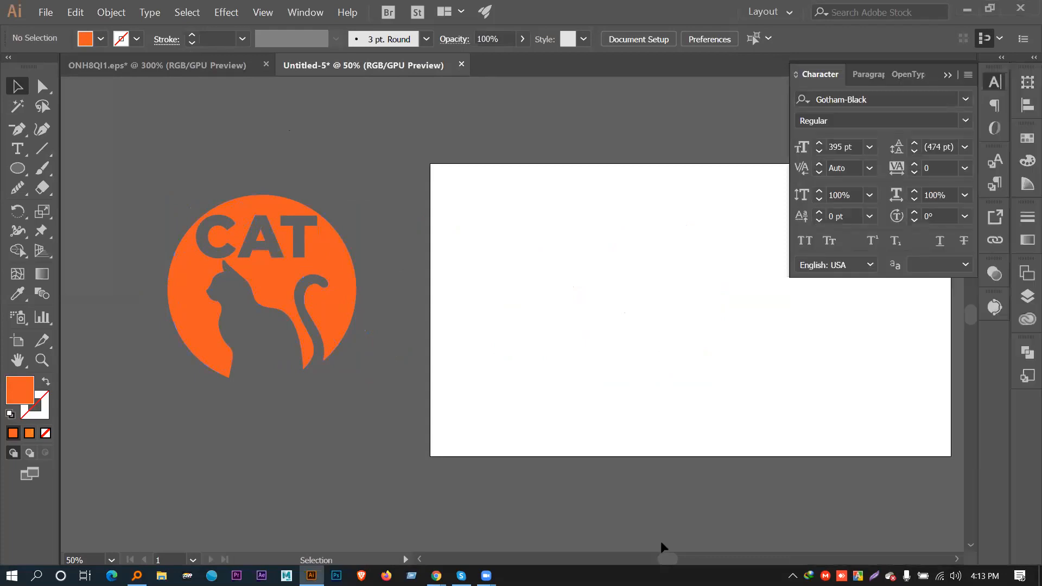
Add the text WINE in black Gotham-Black at 395 pt and place it near the middle of the artboard
{"action": "left_click", "coordinate": [19, 152]}
{"action": "left_click", "coordinate": [600, 308]}
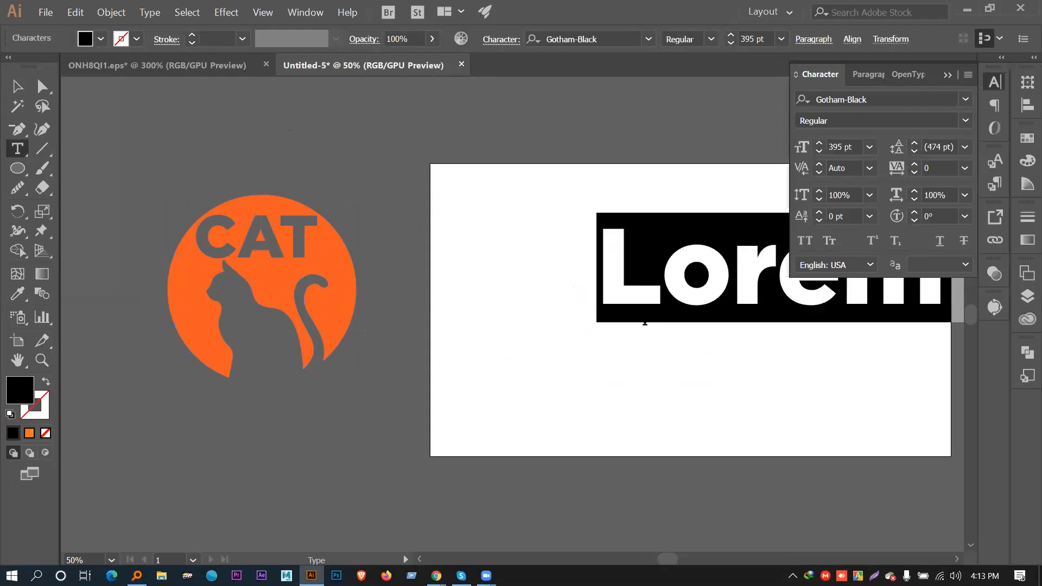
{"action": "type", "text": "WINE"}
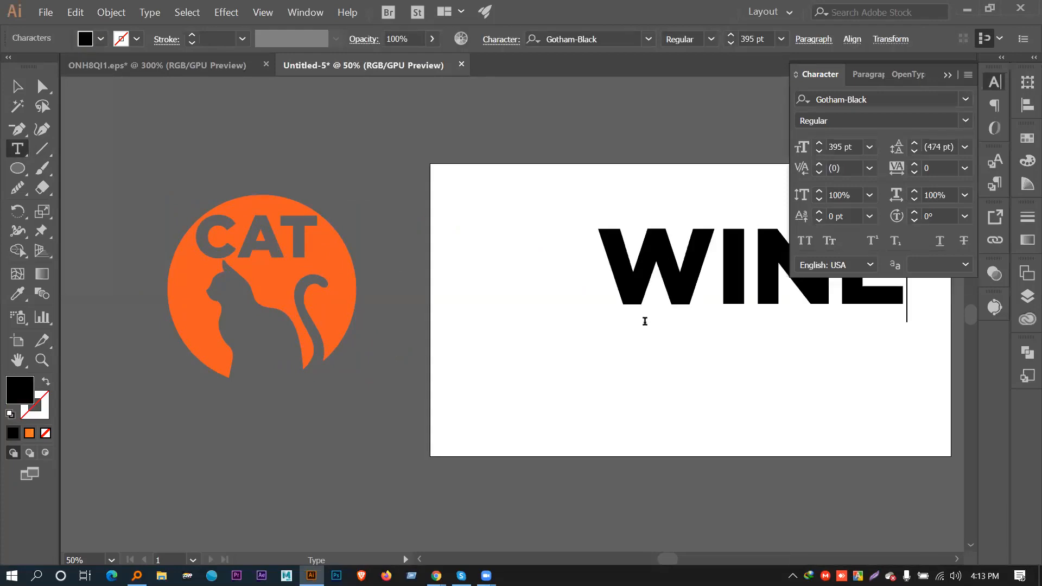
{"action": "left_click", "coordinate": [17, 85]}
{"action": "left_click_drag", "start_coordinate": [737, 304], "coordinate": [660, 338]}
{"action": "left_click_drag", "start_coordinate": [705, 304], "coordinate": [708, 318]}
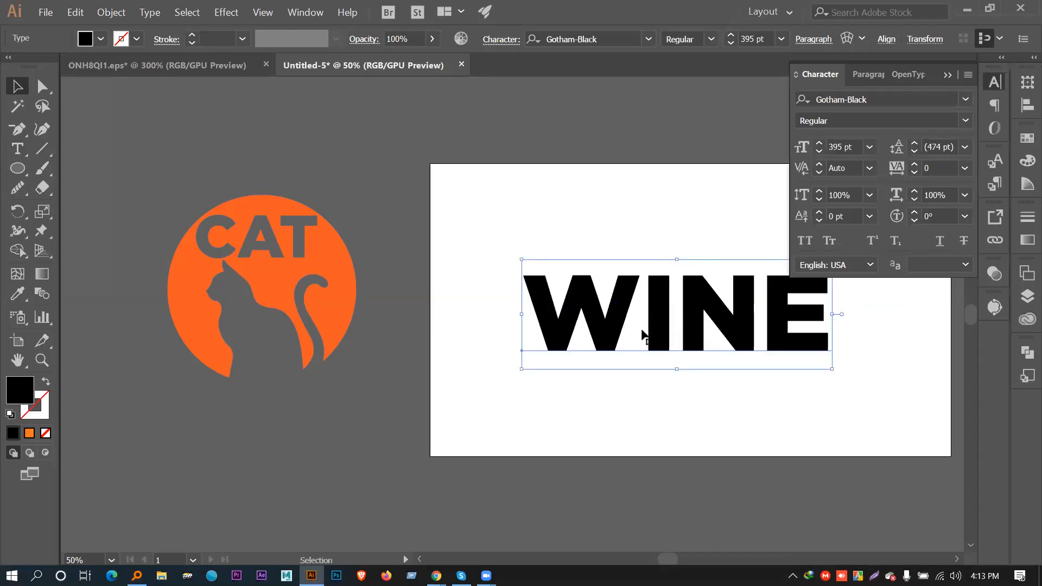
{"action": "left_click", "coordinate": [751, 416]}
{"action": "left_click_drag", "start_coordinate": [864, 411], "coordinate": [778, 450]}
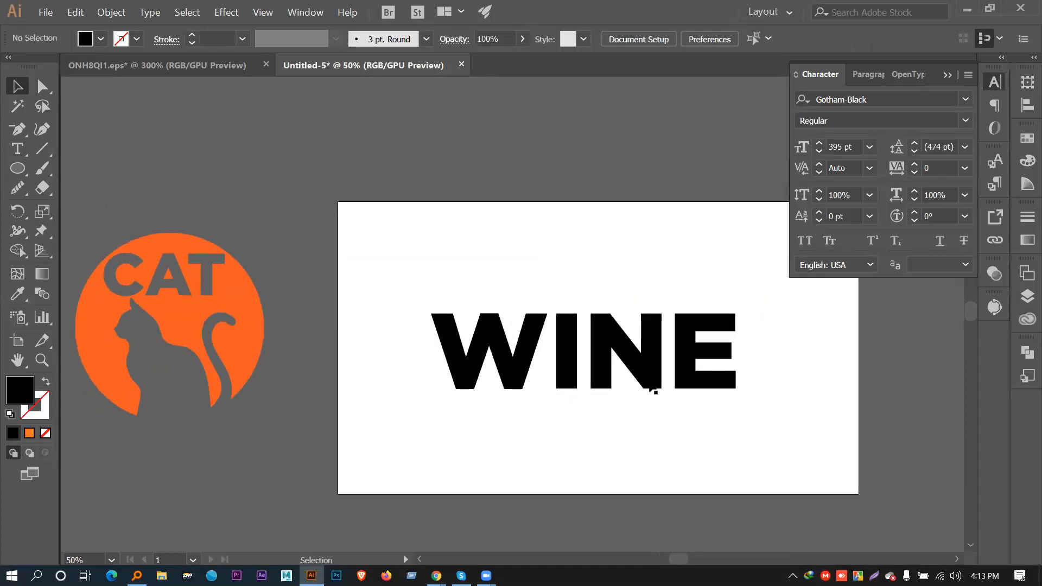
{"action": "left_click_drag", "start_coordinate": [654, 379], "coordinate": [654, 373]}
{"action": "left_click_drag", "start_coordinate": [740, 400], "coordinate": [799, 422]}
{"action": "left_click", "coordinate": [705, 457]}
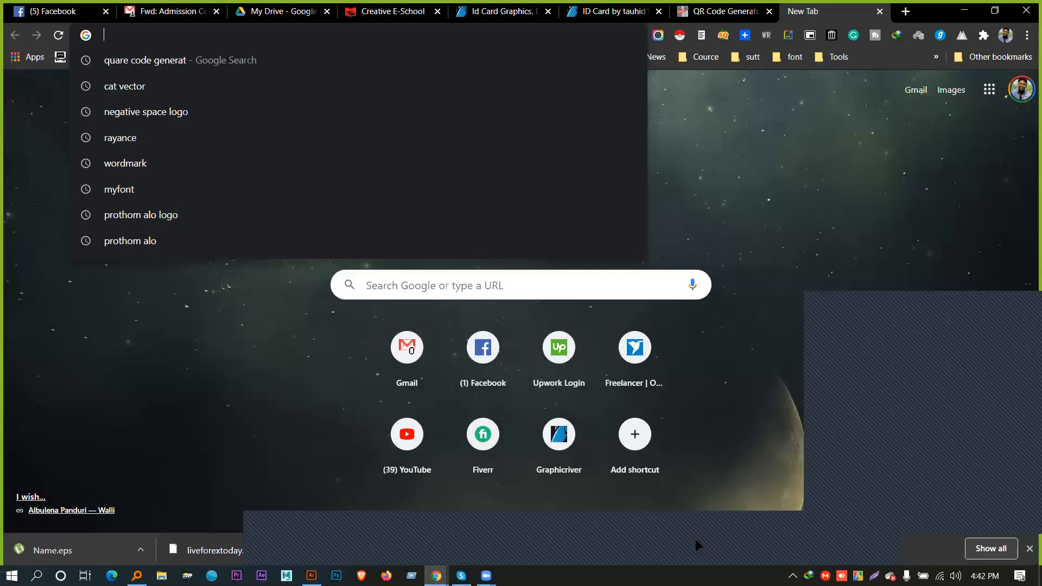
In the Chrome browser, open the Gmail inbox and delete the unread Freelancer.com message
{"action": "left_click", "coordinate": [873, 350]}
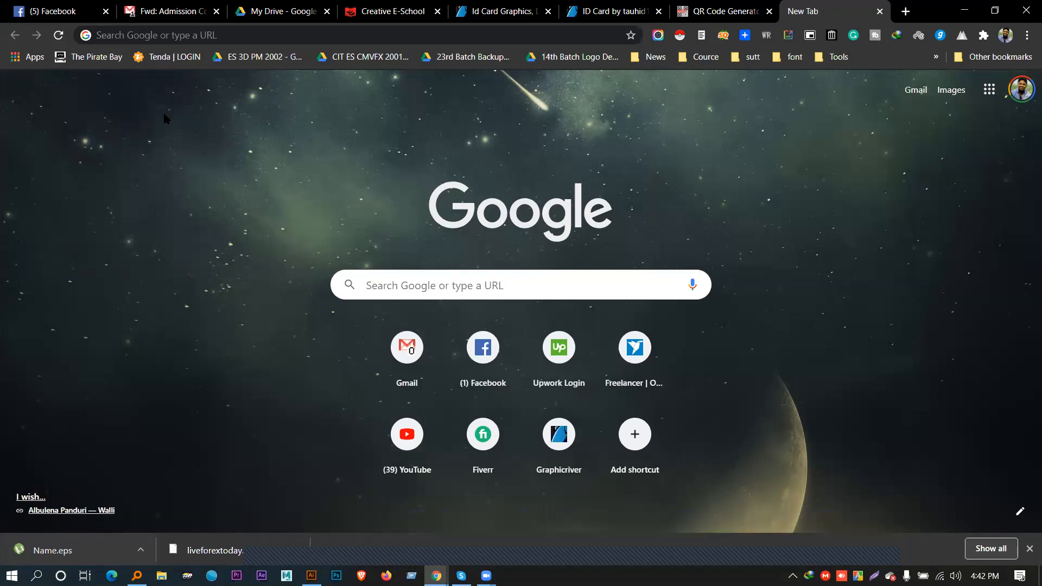
{"action": "left_click", "coordinate": [149, 6]}
{"action": "left_click", "coordinate": [123, 142]}
{"action": "left_click", "coordinate": [123, 184]}
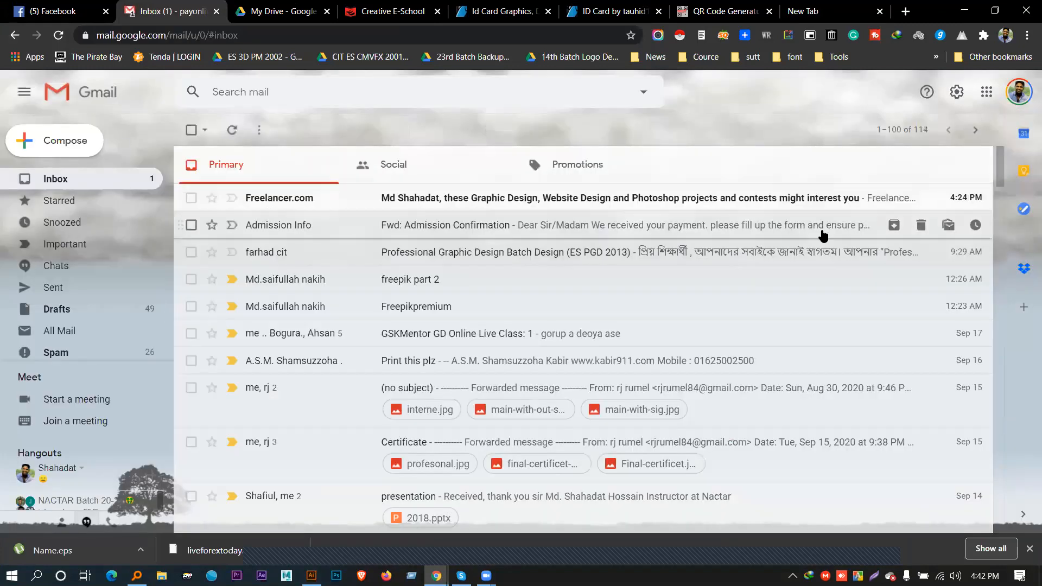
{"action": "left_click", "coordinate": [920, 197]}
Check the QR code generator page, close the single ID card item page and dismiss the downloads bar
{"action": "left_click", "coordinate": [754, 11]}
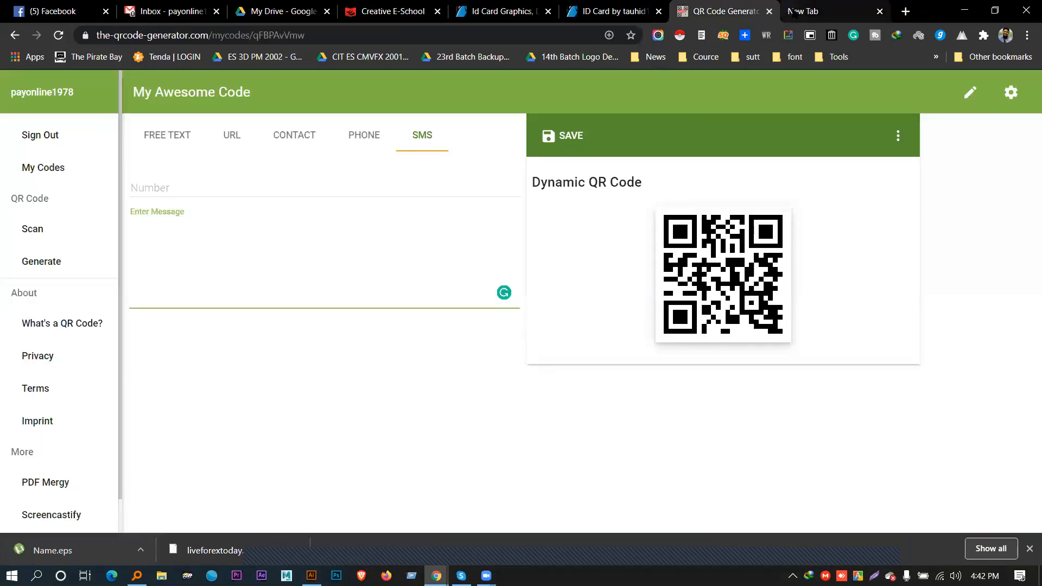
{"action": "left_click", "coordinate": [800, 12]}
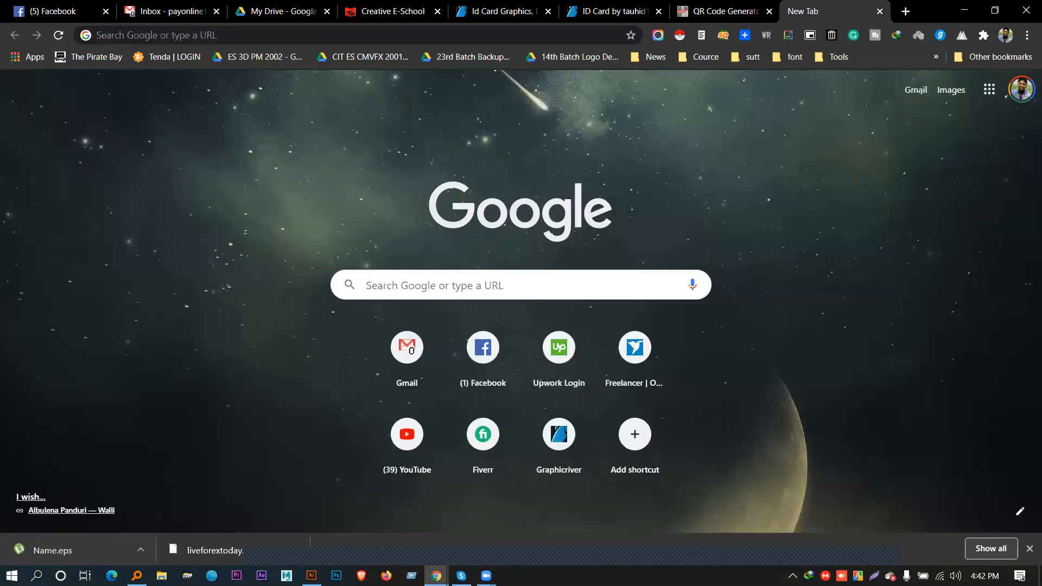
{"action": "left_click", "coordinate": [658, 12]}
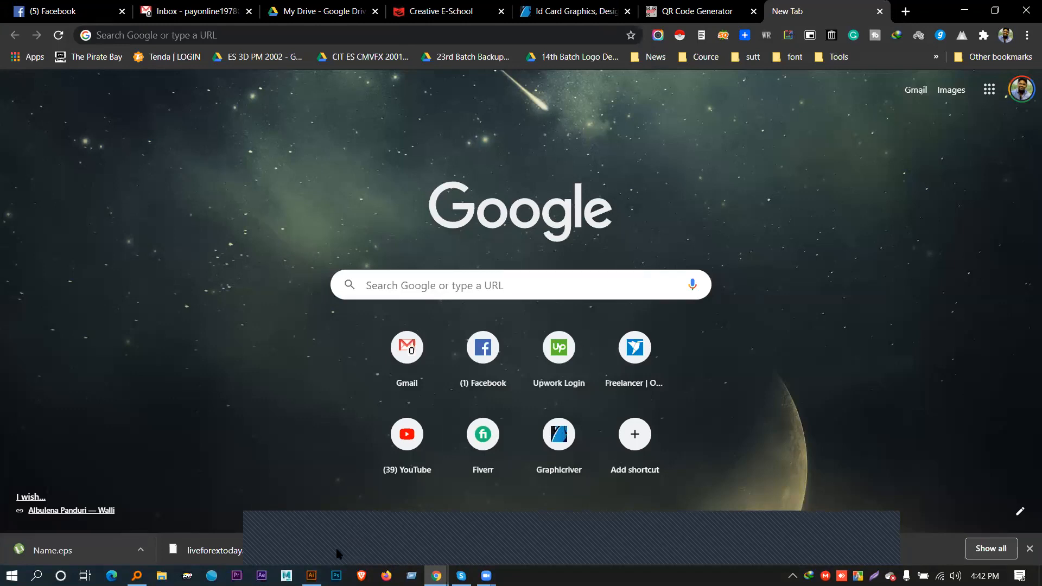
{"action": "left_click", "coordinate": [1029, 548]}
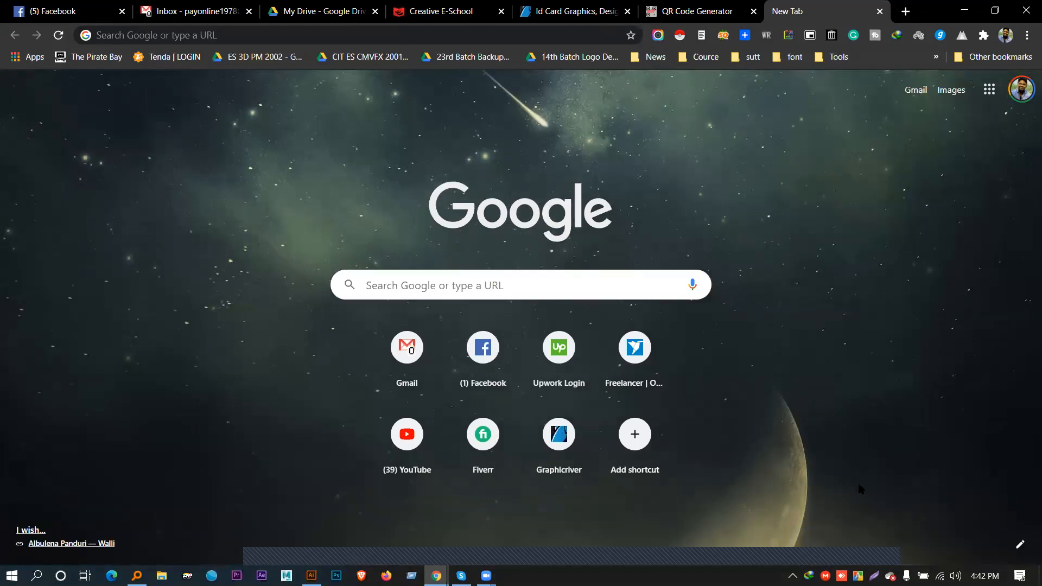